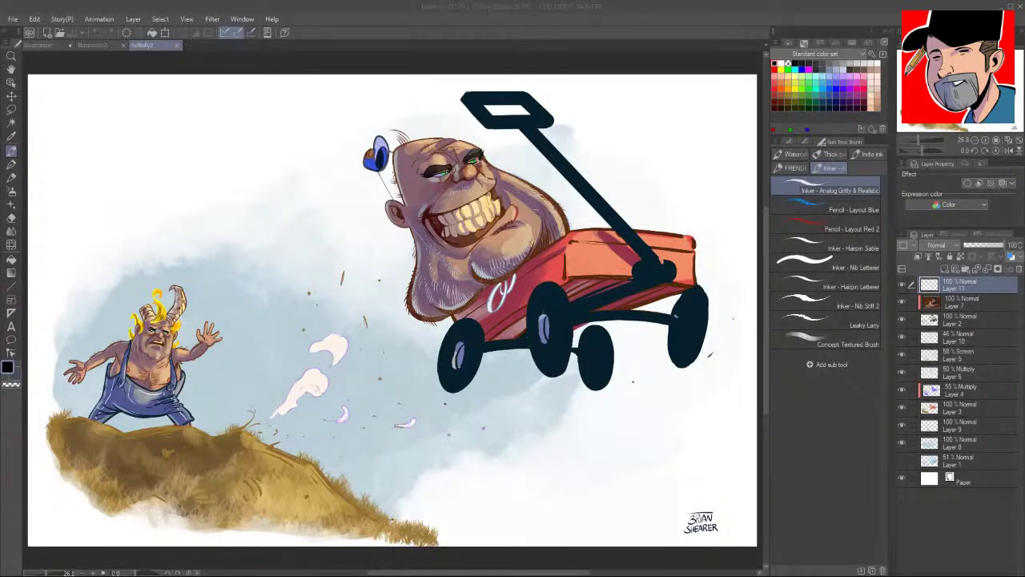
# - Switch to the blank Illustration2 canvas and select the Pencil - Layout Blue brush for sketching
pyautogui.click(285, 130)
pyautogui.click(100, 45)
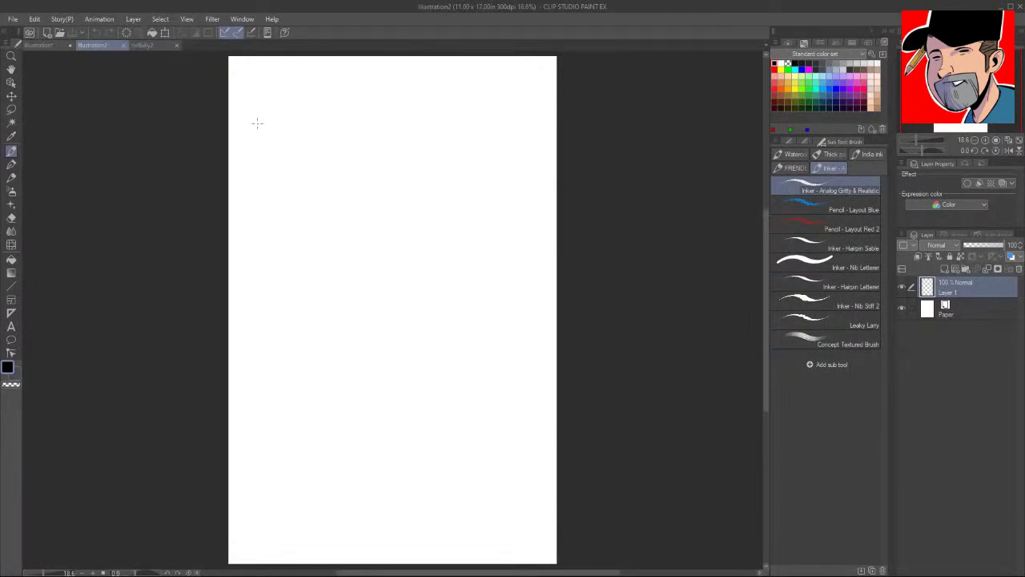
pyautogui.moveTo(766, 257); pyautogui.dragTo(763, 263)
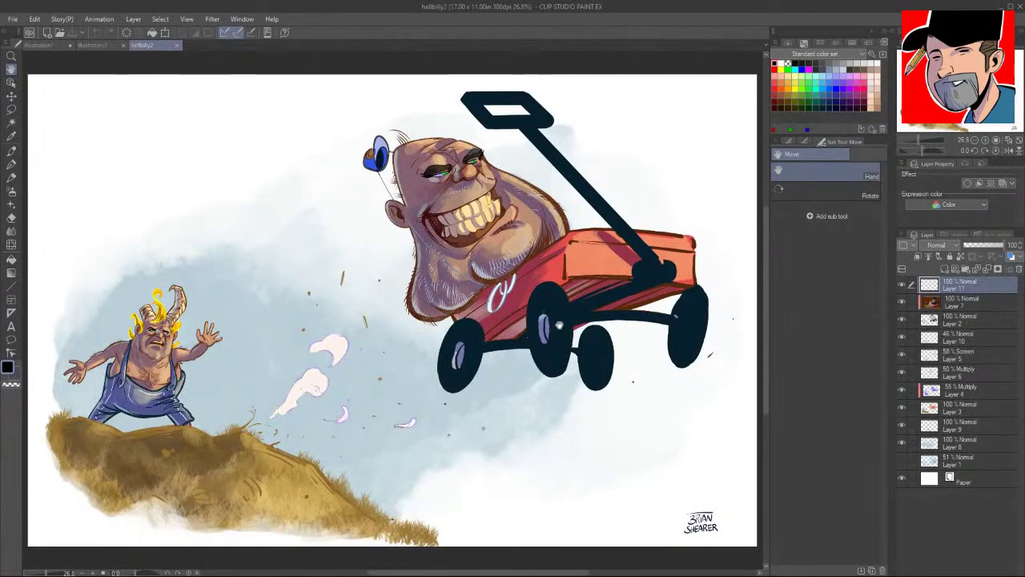
pyautogui.click(96, 45)
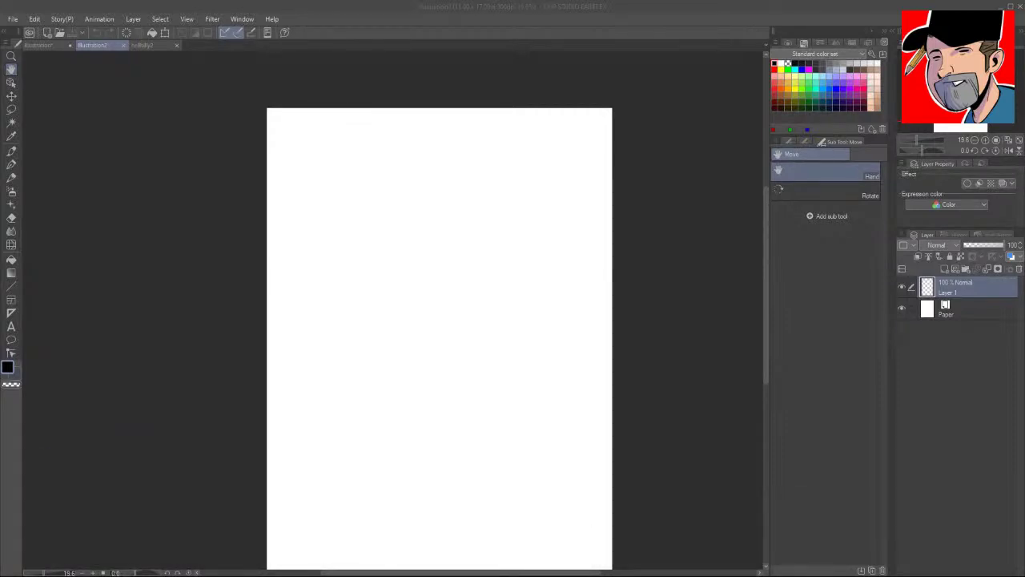
pyautogui.press('b')
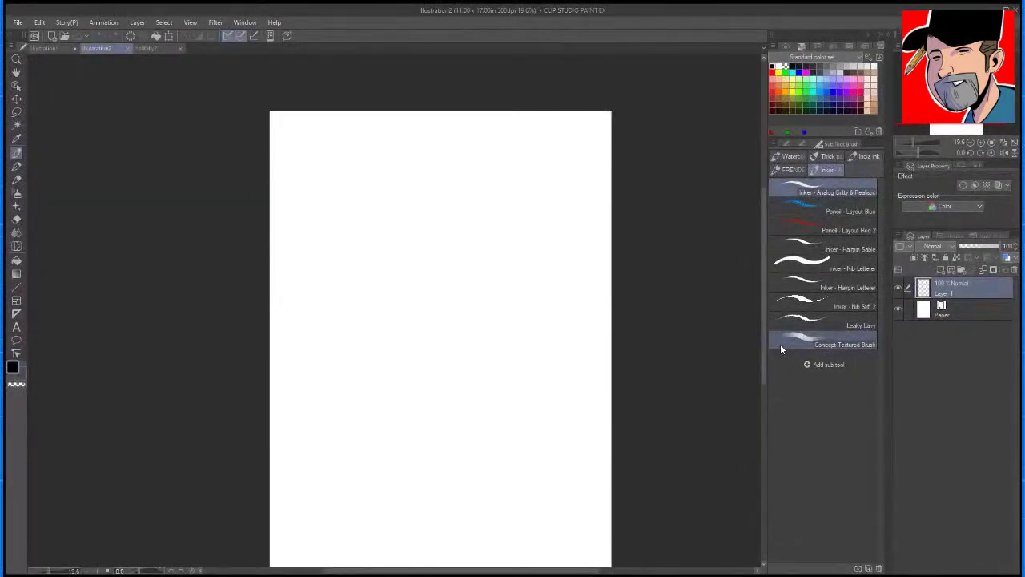
pyautogui.click(833, 211)
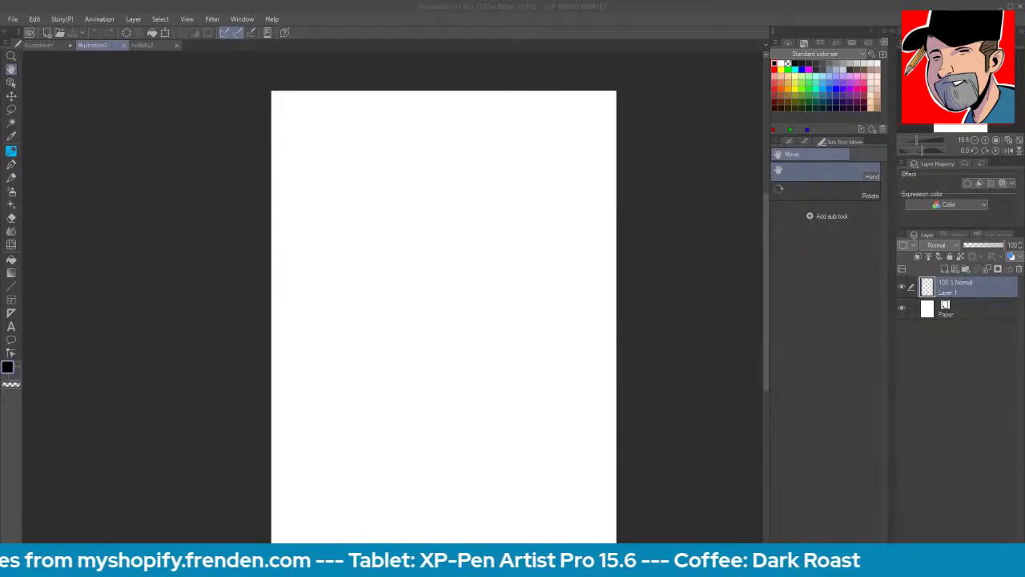
pyautogui.click(679, 15)
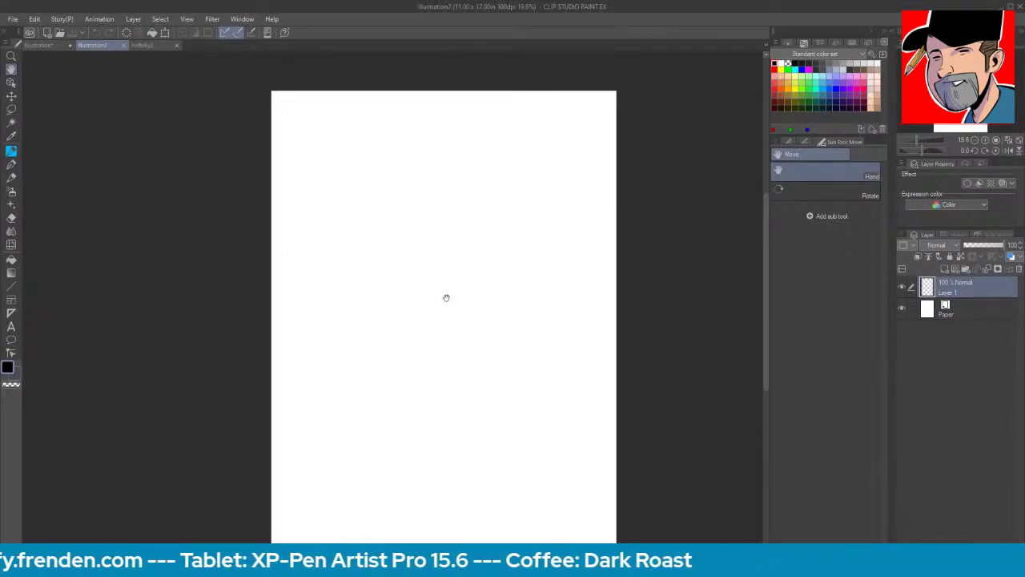
pyautogui.press('b')
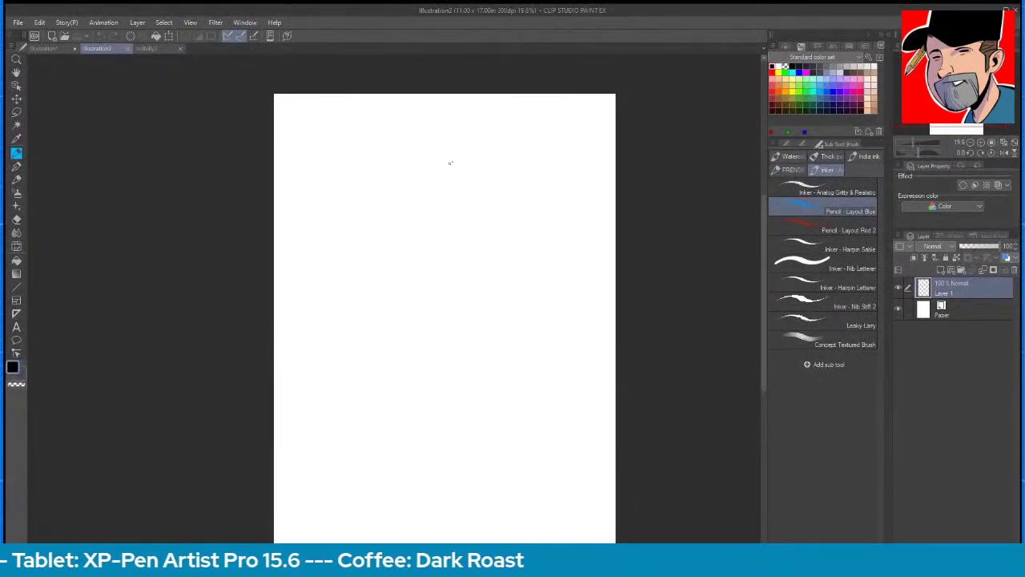
pyautogui.press('space')
pyautogui.moveTo(634, 313); pyautogui.dragTo(617, 257)
pyautogui.hotkey('ctrl', 'space')
pyautogui.moveTo(479, 294); pyautogui.dragTo(566, 296)
pyautogui.press('space')
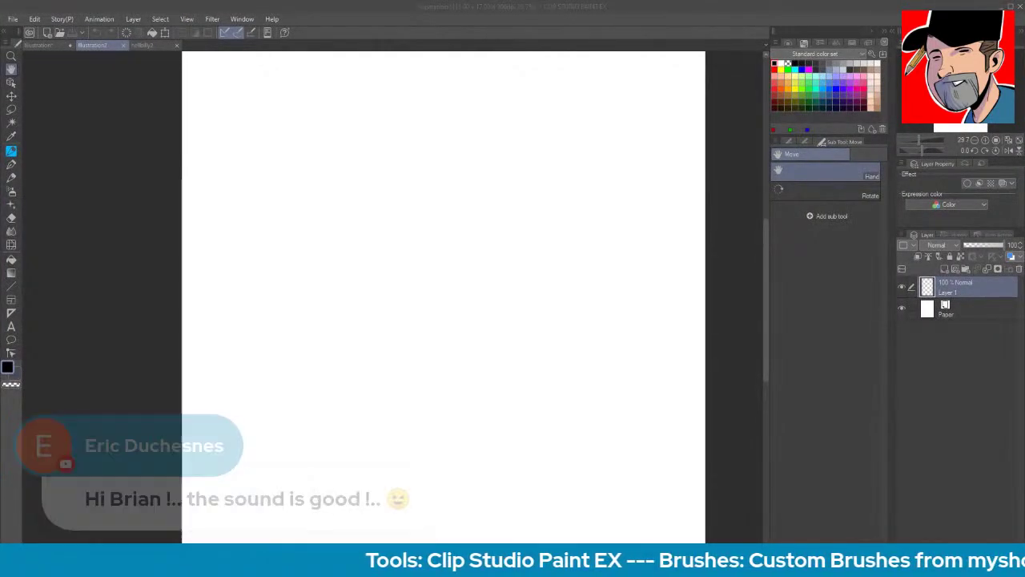
pyautogui.click(629, 30)
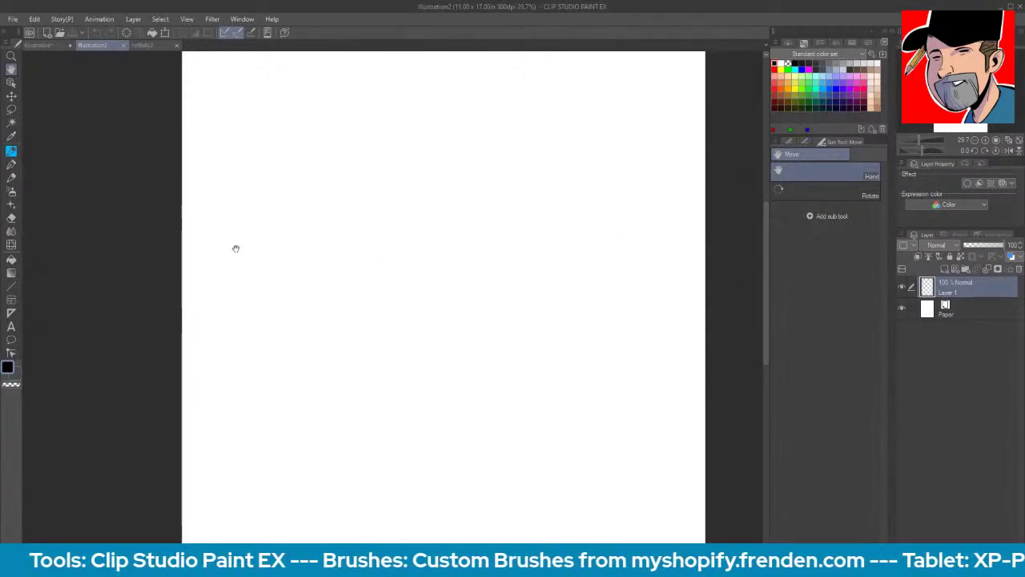
pyautogui.click(146, 46)
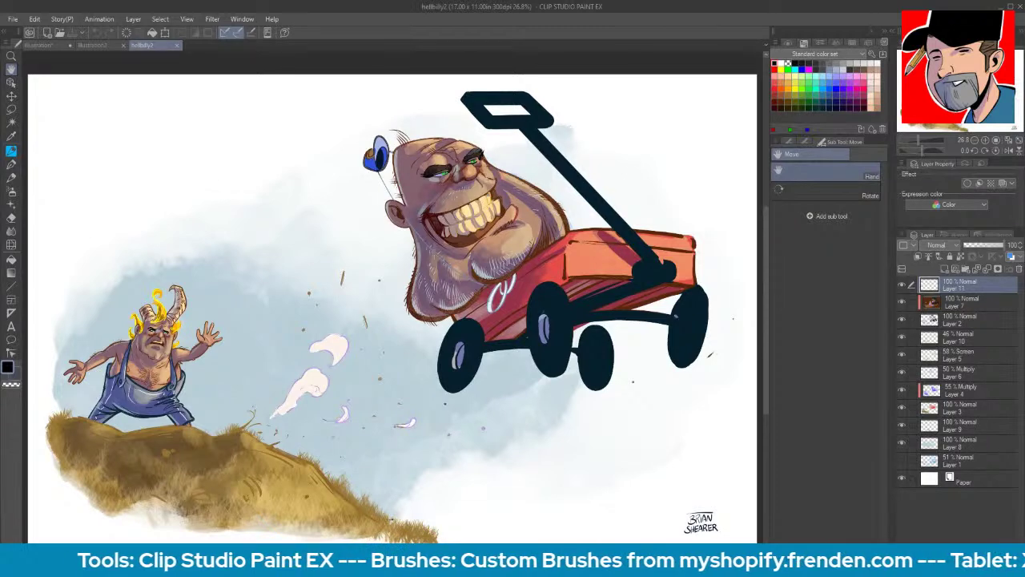
pyautogui.click(99, 46)
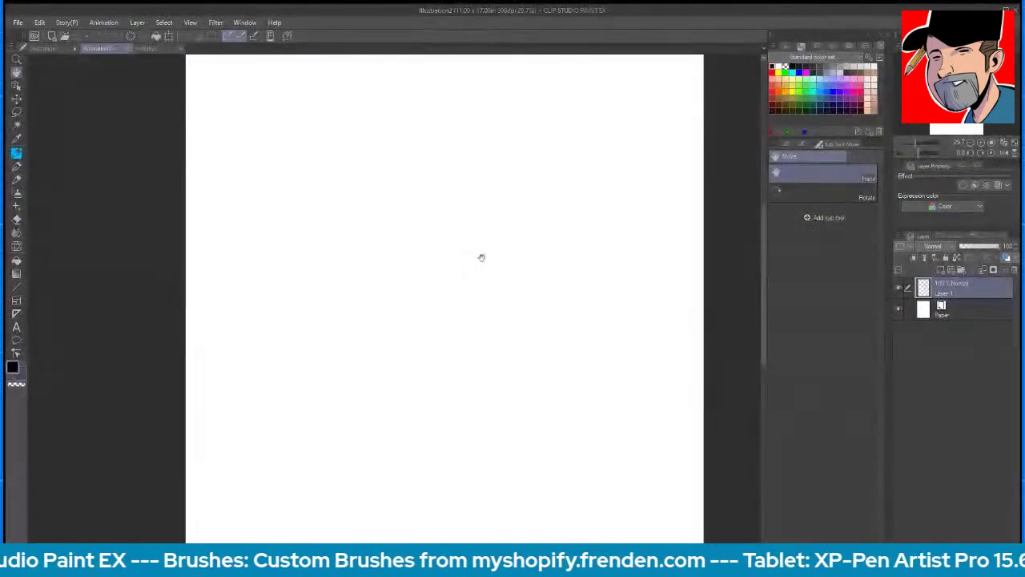
pyautogui.press('p')
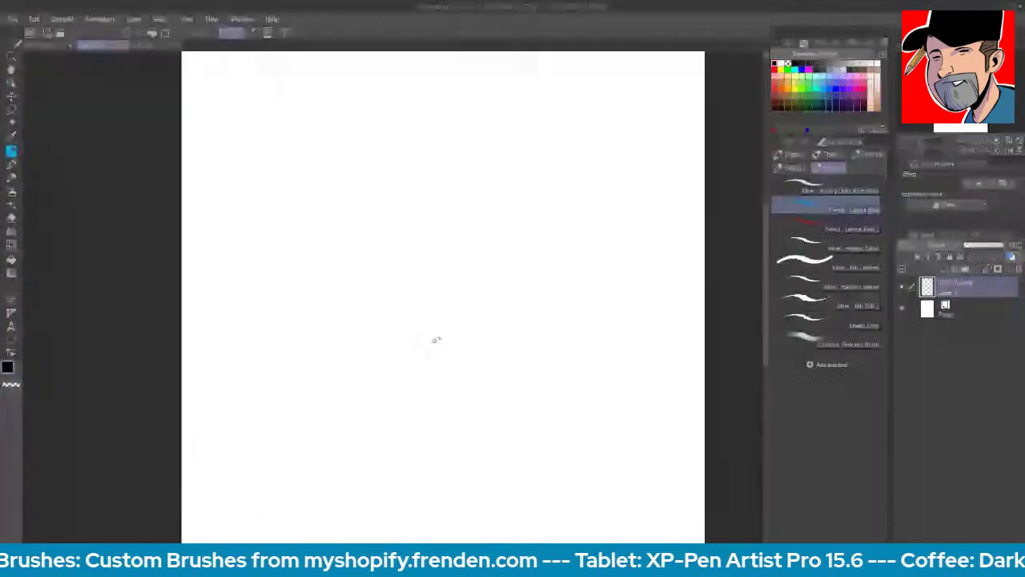
pyautogui.press('space')
pyautogui.moveTo(536, 276); pyautogui.dragTo(520, 240)
pyautogui.hotkey('ctrl', 'space')
pyautogui.press('space')
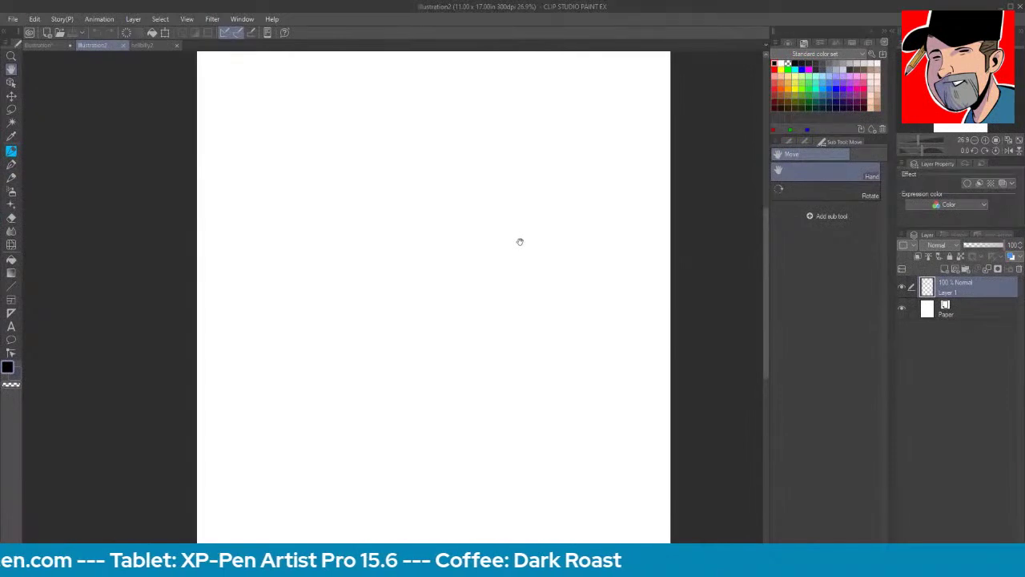
pyautogui.hotkey('ctrl', 'space')
pyautogui.moveTo(480, 282); pyautogui.dragTo(488, 282)
pyautogui.click(488, 283)
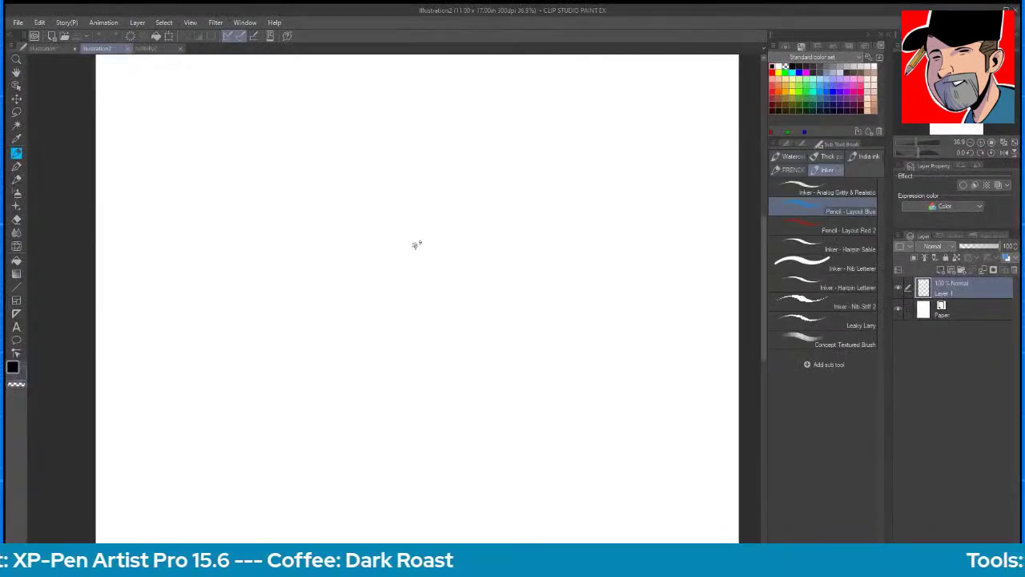
pyautogui.moveTo(296, 254)
pyautogui.mouseDown()
pyautogui.moveTo(314, 171)
pyautogui.moveTo(339, 138)
pyautogui.mouseUp()
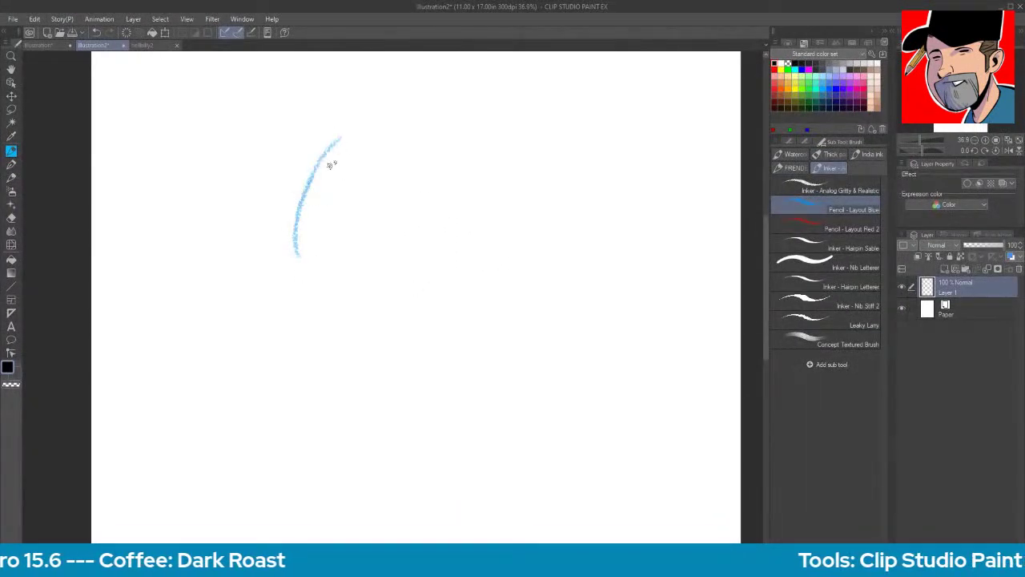
pyautogui.moveTo(314, 172)
pyautogui.mouseDown()
pyautogui.moveTo(364, 140)
pyautogui.moveTo(439, 137)
pyautogui.moveTo(451, 179)
pyautogui.moveTo(446, 280)
pyautogui.mouseUp()
pyautogui.scroll(-3, 446, 280)
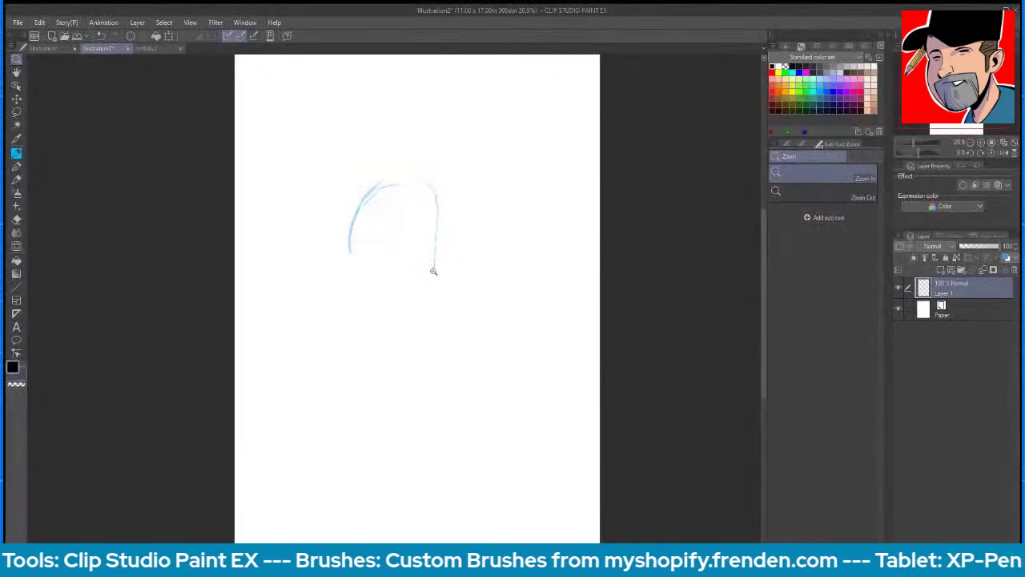
pyautogui.click(434, 271)
pyautogui.press('e')
pyautogui.moveTo(423, 222); pyautogui.dragTo(327, 235)
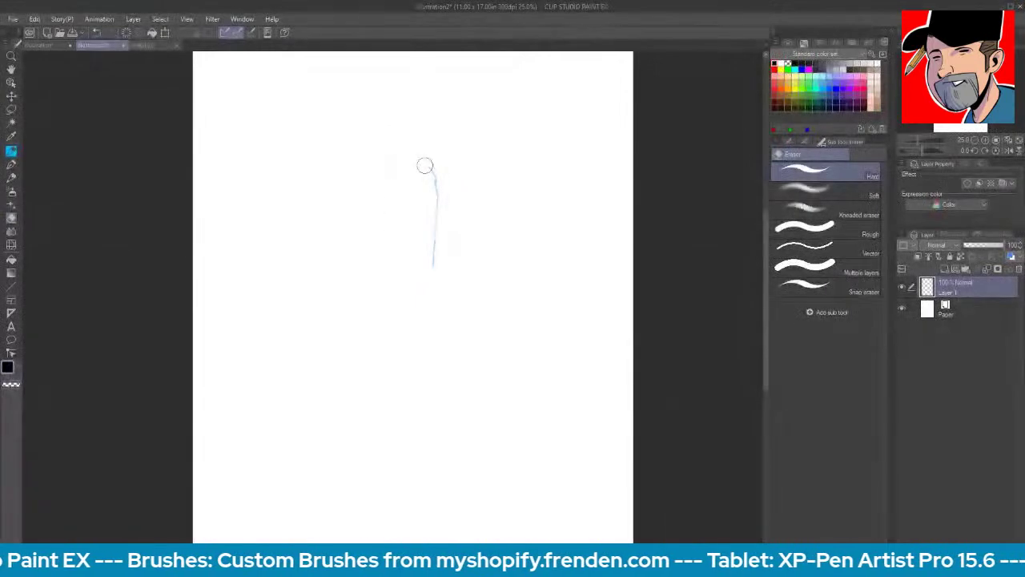
pyautogui.moveTo(425, 166); pyautogui.dragTo(435, 232)
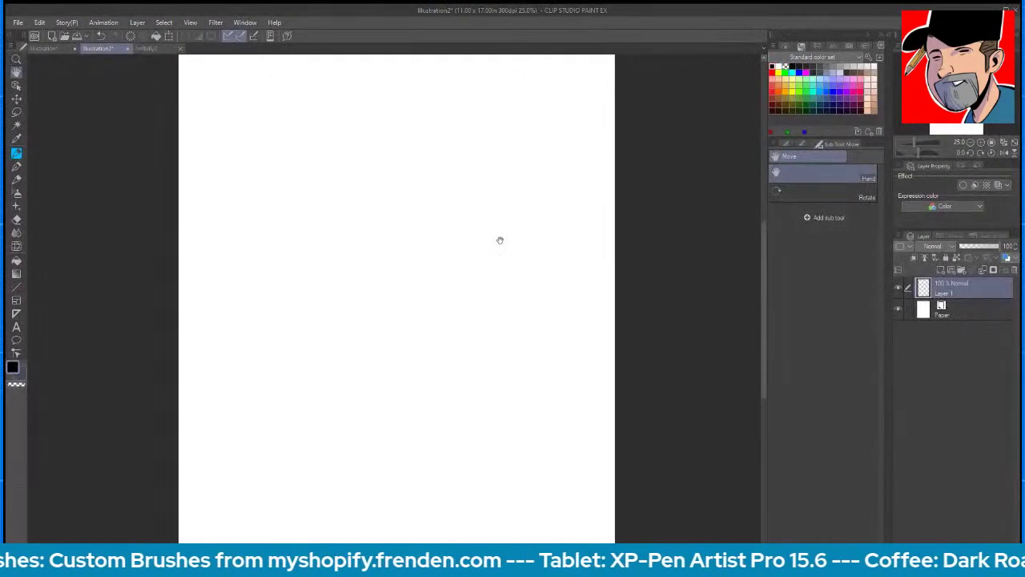
pyautogui.moveTo(500, 240); pyautogui.dragTo(496, 239)
pyautogui.press('e')
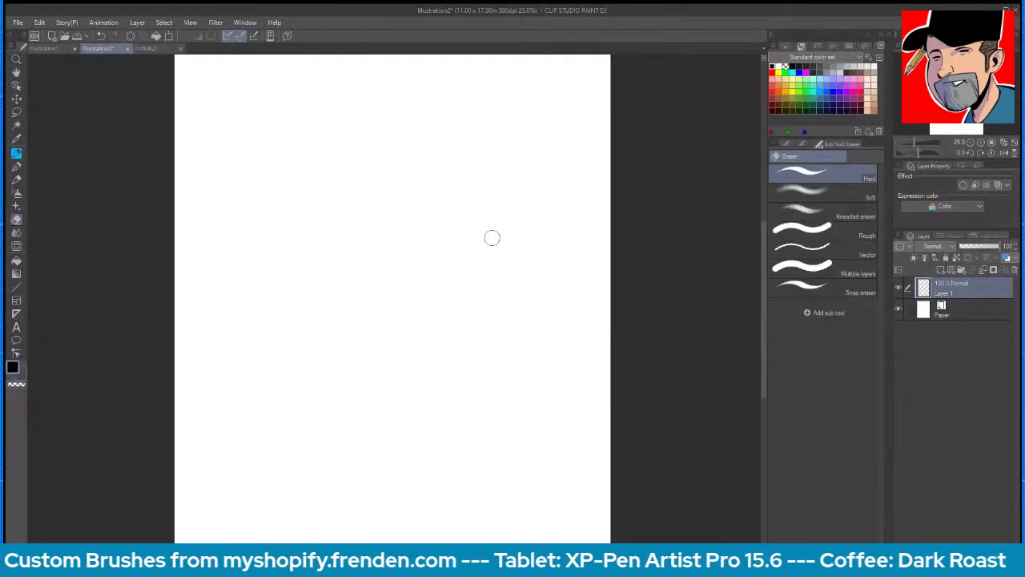
# - Sketch a rounded arch-topped form in blue pencil on the upper left part of the page, with its left side curving down
pyautogui.press('b')
pyautogui.moveTo(331, 285); pyautogui.dragTo(325, 220)
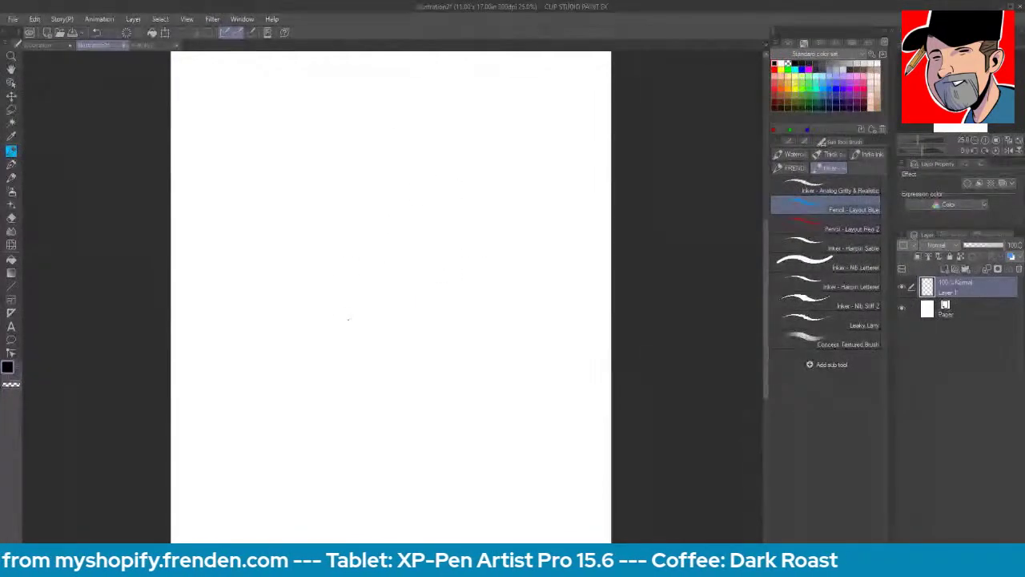
pyautogui.moveTo(345, 174)
pyautogui.mouseDown()
pyautogui.moveTo(409, 175)
pyautogui.moveTo(452, 223)
pyautogui.mouseUp()
pyautogui.moveTo(338, 185); pyautogui.dragTo(301, 271)
pyautogui.moveTo(309, 245)
pyautogui.mouseDown()
pyautogui.moveTo(302, 270)
pyautogui.moveTo(308, 299)
pyautogui.mouseUp()
pyautogui.moveTo(315, 290); pyautogui.dragTo(358, 348)
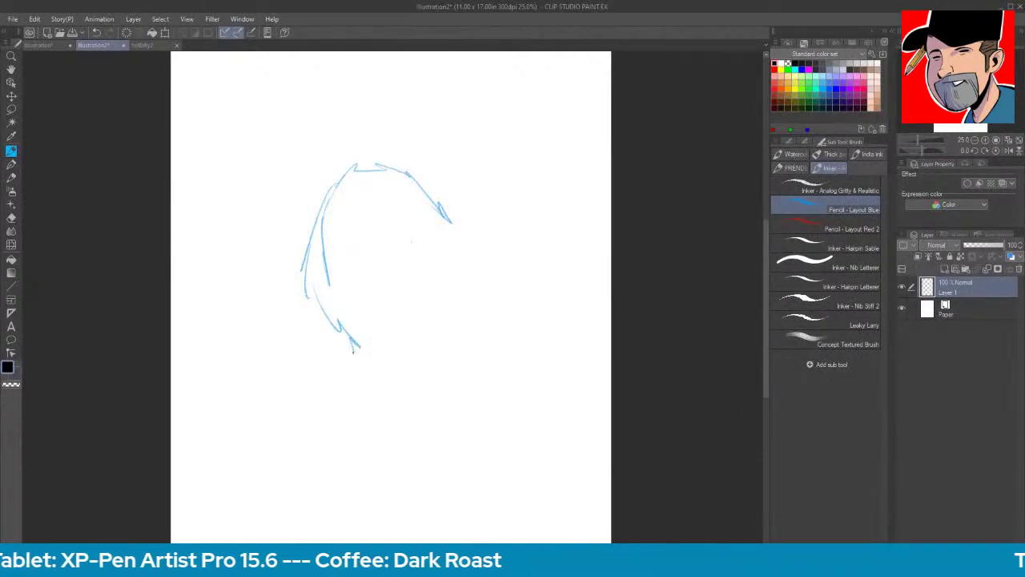
# - Sketch a long vertical wall edge to the right of the rounded form and add a block at its upper end
pyautogui.moveTo(428, 90)
pyautogui.mouseDown()
pyautogui.moveTo(448, 160)
pyautogui.moveTo(448, 416)
pyautogui.mouseUp()
pyautogui.moveTo(434, 98)
pyautogui.mouseDown()
pyautogui.moveTo(472, 76)
pyautogui.moveTo(519, 88)
pyautogui.mouseUp()
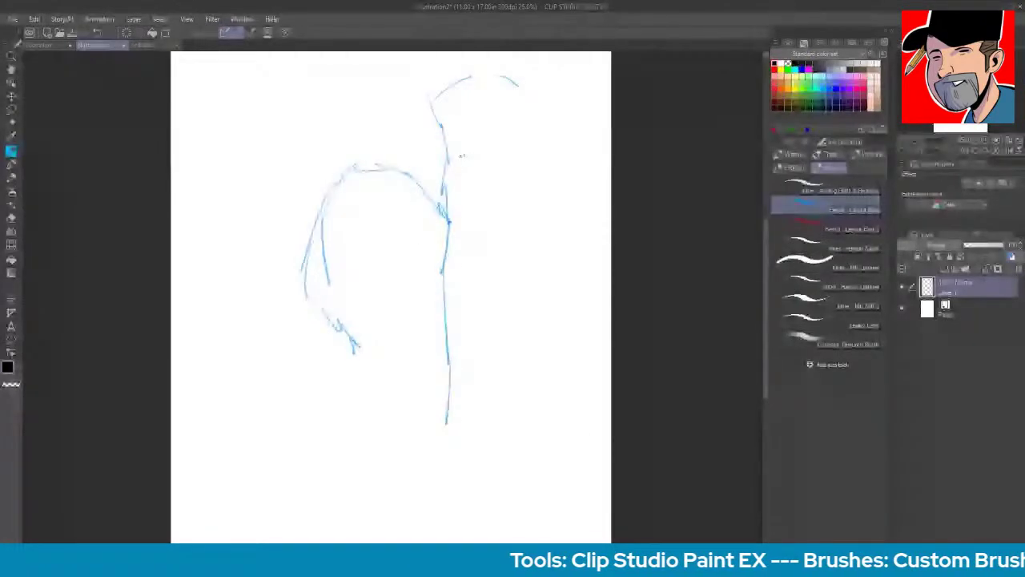
pyautogui.moveTo(447, 150); pyautogui.dragTo(501, 141)
pyautogui.moveTo(432, 102)
pyautogui.mouseDown()
pyautogui.moveTo(504, 73)
pyautogui.moveTo(513, 125)
pyautogui.moveTo(502, 139)
pyautogui.moveTo(513, 131)
pyautogui.moveTo(449, 157)
pyautogui.moveTo(436, 102)
pyautogui.moveTo(436, 147)
pyautogui.moveTo(464, 179)
pyautogui.mouseUp()
pyautogui.moveTo(471, 164)
pyautogui.mouseDown()
pyautogui.moveTo(473, 186)
pyautogui.moveTo(455, 176)
pyautogui.mouseUp()
# - Sketch the second row of the wall below the top block, with a narrow brick at the edge and a wide brick beside it
pyautogui.moveTo(446, 167)
pyautogui.mouseDown()
pyautogui.moveTo(447, 221)
pyautogui.moveTo(469, 232)
pyautogui.moveTo(449, 239)
pyautogui.mouseUp()
pyautogui.moveTo(448, 239)
pyautogui.mouseDown()
pyautogui.moveTo(447, 178)
pyautogui.moveTo(479, 223)
pyautogui.mouseUp()
pyautogui.moveTo(476, 165); pyautogui.dragTo(479, 222)
pyautogui.moveTo(476, 158)
pyautogui.mouseDown()
pyautogui.moveTo(543, 145)
pyautogui.moveTo(550, 205)
pyautogui.mouseUp()
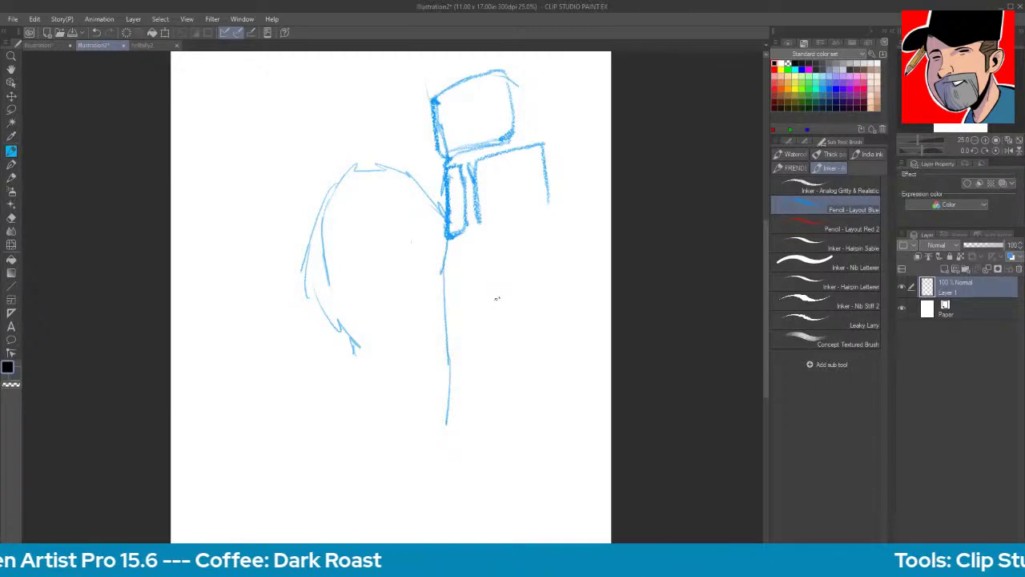
pyautogui.moveTo(481, 222); pyautogui.dragTo(543, 211)
# - Build up the rounded form with a heavier outer contour, a longer left side and a shaded base line meeting the wall
pyautogui.moveTo(450, 250); pyautogui.dragTo(450, 292)
pyautogui.moveTo(444, 228)
pyautogui.mouseDown()
pyautogui.moveTo(362, 148)
pyautogui.moveTo(338, 154)
pyautogui.moveTo(301, 244)
pyautogui.mouseUp()
pyautogui.moveTo(322, 158); pyautogui.dragTo(289, 248)
pyautogui.moveTo(298, 202)
pyautogui.mouseDown()
pyautogui.moveTo(334, 157)
pyautogui.moveTo(420, 166)
pyautogui.moveTo(435, 196)
pyautogui.mouseUp()
pyautogui.moveTo(303, 240)
pyautogui.mouseDown()
pyautogui.moveTo(321, 309)
pyautogui.moveTo(314, 317)
pyautogui.moveTo(305, 303)
pyautogui.moveTo(314, 343)
pyautogui.mouseUp()
pyautogui.moveTo(308, 293)
pyautogui.mouseDown()
pyautogui.moveTo(335, 408)
pyautogui.moveTo(383, 438)
pyautogui.moveTo(407, 427)
pyautogui.moveTo(310, 432)
pyautogui.moveTo(439, 425)
pyautogui.mouseUp()
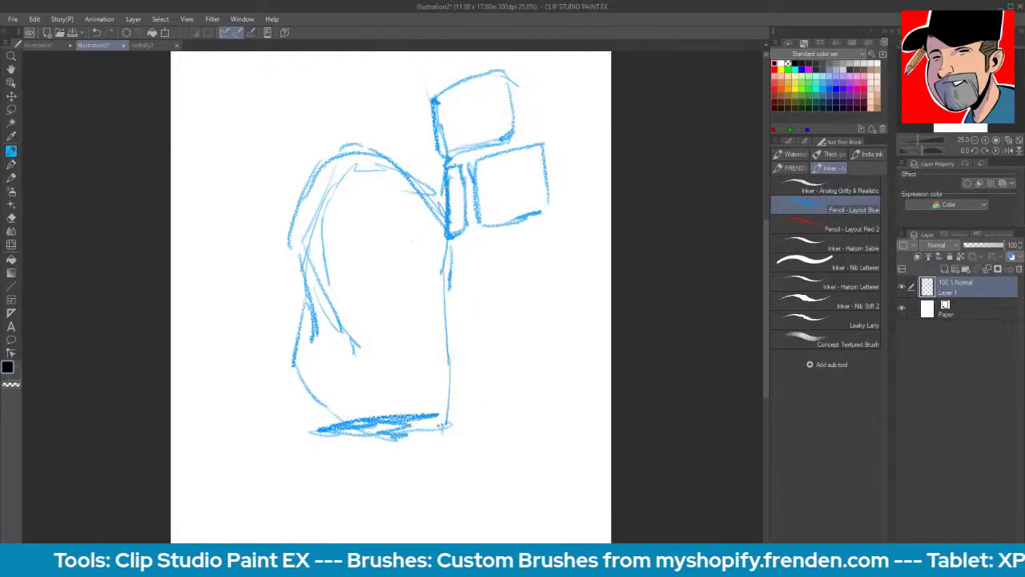
# - Sketch a large square brick for the wall's third row and a wide brick below it, set away from the wall edge
pyautogui.moveTo(444, 250)
pyautogui.mouseDown()
pyautogui.moveTo(526, 232)
pyautogui.moveTo(522, 303)
pyautogui.mouseUp()
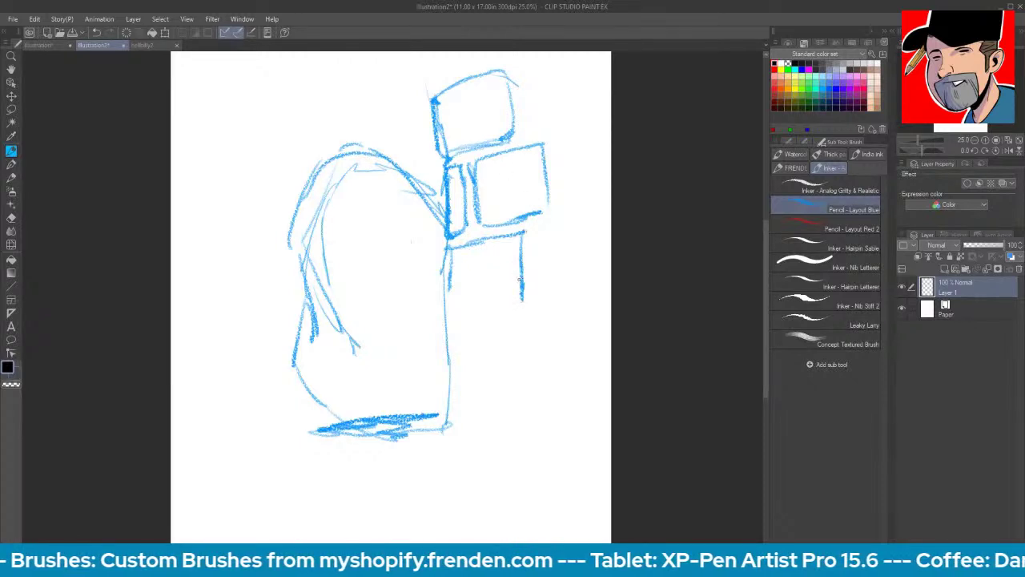
pyautogui.moveTo(521, 232)
pyautogui.mouseDown()
pyautogui.moveTo(525, 304)
pyautogui.moveTo(485, 313)
pyautogui.mouseUp()
pyautogui.moveTo(442, 253)
pyautogui.mouseDown()
pyautogui.moveTo(445, 325)
pyautogui.moveTo(521, 312)
pyautogui.moveTo(480, 366)
pyautogui.mouseUp()
pyautogui.moveTo(480, 330)
pyautogui.mouseDown()
pyautogui.moveTo(541, 321)
pyautogui.moveTo(551, 339)
pyautogui.moveTo(481, 380)
pyautogui.moveTo(566, 386)
pyautogui.mouseUp()
pyautogui.moveTo(560, 342)
pyautogui.mouseDown()
pyautogui.moveTo(565, 386)
pyautogui.moveTo(553, 389)
pyautogui.moveTo(564, 380)
pyautogui.mouseUp()
pyautogui.moveTo(534, 389); pyautogui.dragTo(554, 366)
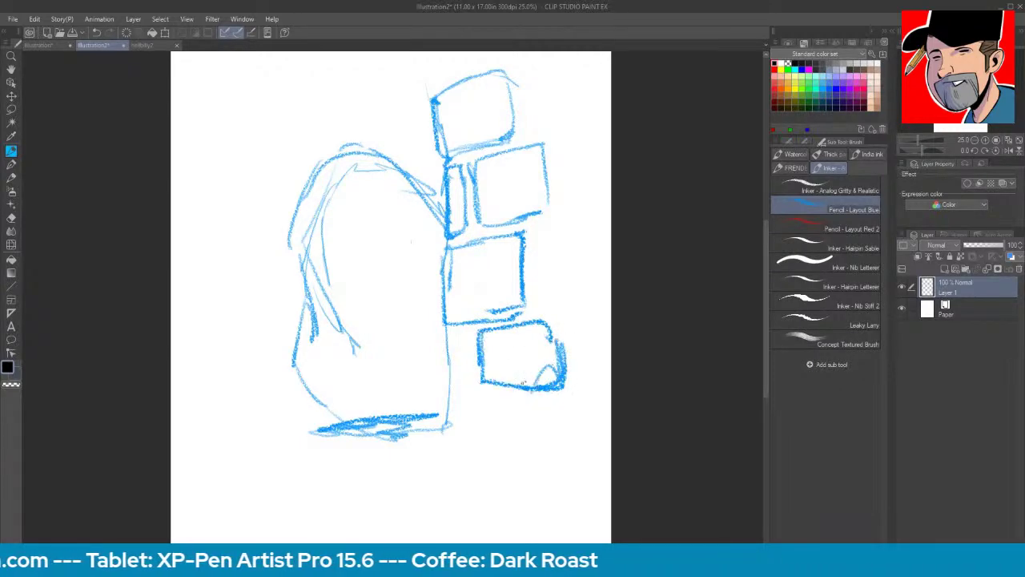
# - Add the narrow edge brick in the wall's fourth row and a large brick below it for the fifth row
pyautogui.moveTo(447, 329)
pyautogui.mouseDown()
pyautogui.moveTo(447, 389)
pyautogui.moveTo(461, 393)
pyautogui.mouseUp()
pyautogui.moveTo(449, 328)
pyautogui.mouseDown()
pyautogui.moveTo(465, 332)
pyautogui.moveTo(473, 393)
pyautogui.moveTo(449, 402)
pyautogui.moveTo(530, 421)
pyautogui.moveTo(527, 456)
pyautogui.mouseUp()
pyautogui.moveTo(447, 403)
pyautogui.mouseDown()
pyautogui.moveTo(445, 457)
pyautogui.moveTo(473, 478)
pyautogui.moveTo(532, 483)
pyautogui.mouseUp()
# - Darken the top brick's outline and sketch an open-ended second brick to its right
pyautogui.moveTo(437, 116); pyautogui.dragTo(447, 154)
pyautogui.moveTo(437, 98)
pyautogui.mouseDown()
pyautogui.moveTo(502, 70)
pyautogui.moveTo(513, 130)
pyautogui.mouseUp()
pyautogui.moveTo(512, 135); pyautogui.dragTo(452, 151)
pyautogui.moveTo(444, 88)
pyautogui.mouseDown()
pyautogui.moveTo(486, 75)
pyautogui.moveTo(508, 134)
pyautogui.mouseUp()
pyautogui.moveTo(517, 72); pyautogui.dragTo(522, 130)
pyautogui.moveTo(517, 72); pyautogui.dragTo(560, 62)
pyautogui.moveTo(523, 135); pyautogui.dragTo(588, 119)
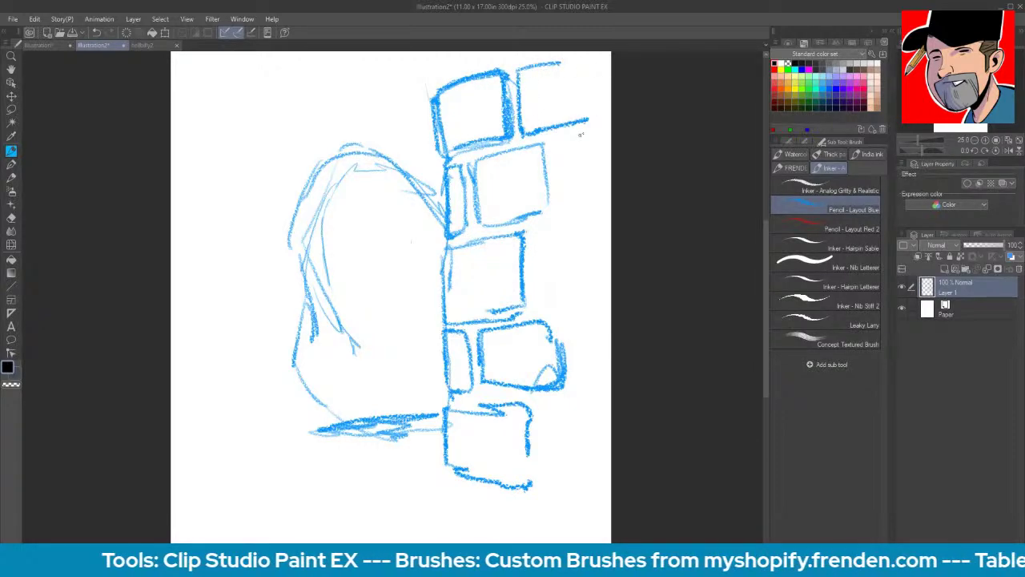
# - Extend the wall edge above the top brick, start another brick there, and thicken the neighbouring brick's upper line
pyautogui.press('space')
pyautogui.moveTo(632, 225); pyautogui.dragTo(617, 300)
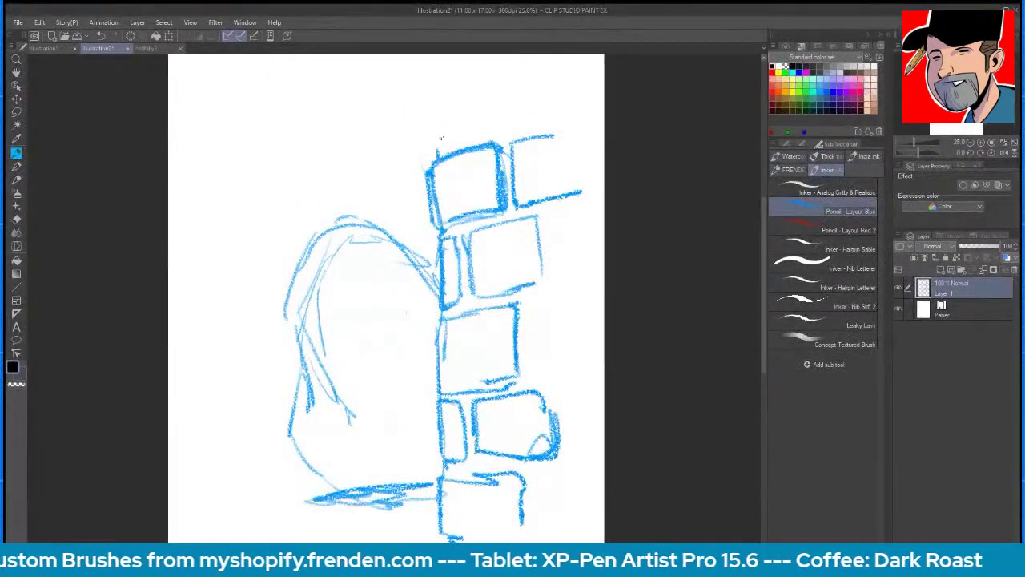
pyautogui.moveTo(442, 141); pyautogui.dragTo(438, 152)
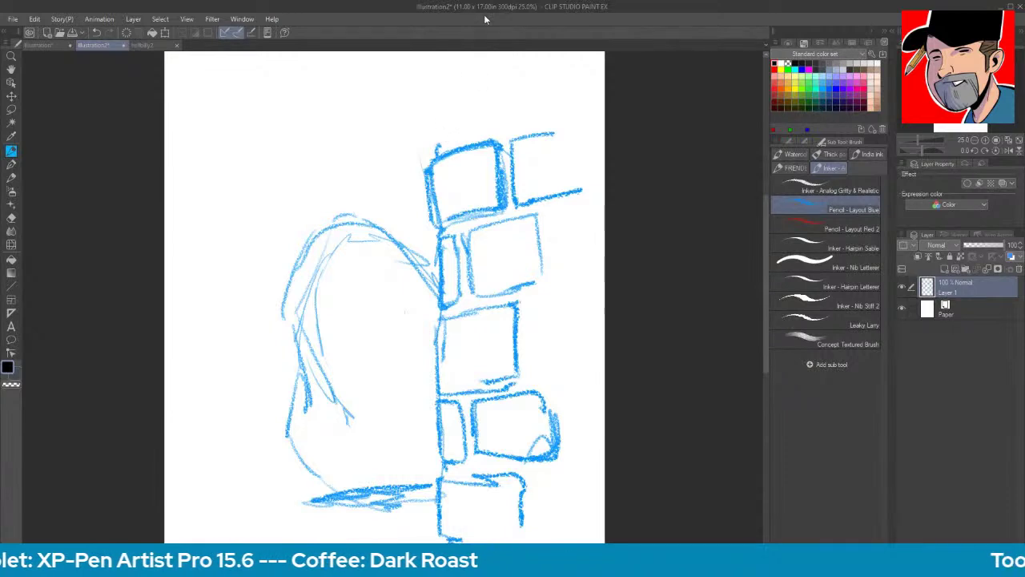
pyautogui.moveTo(511, 144); pyautogui.dragTo(553, 126)
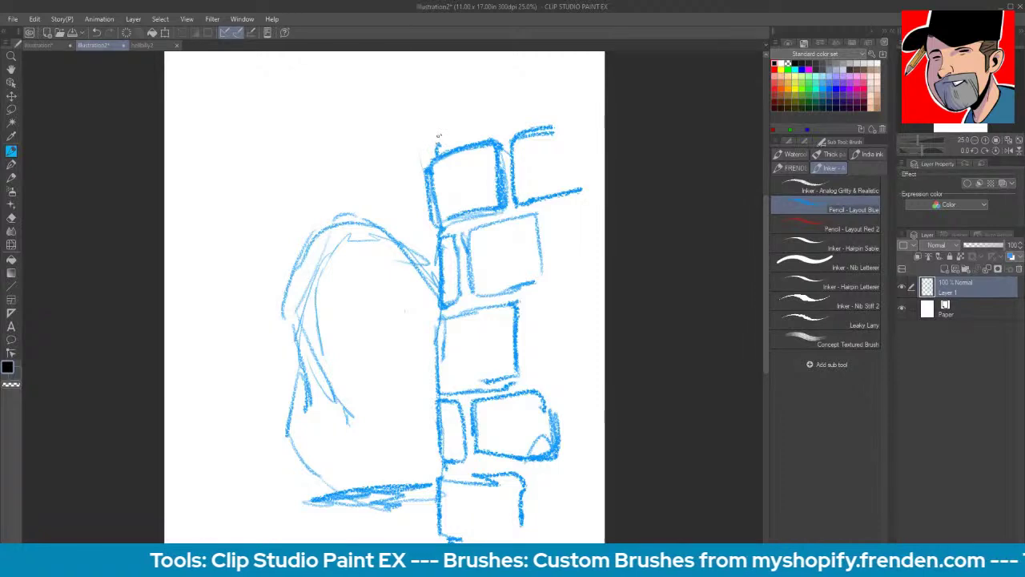
pyautogui.moveTo(436, 141)
pyautogui.mouseDown()
pyautogui.moveTo(458, 132)
pyautogui.moveTo(434, 144)
pyautogui.moveTo(443, 149)
pyautogui.moveTo(432, 110)
pyautogui.mouseUp()
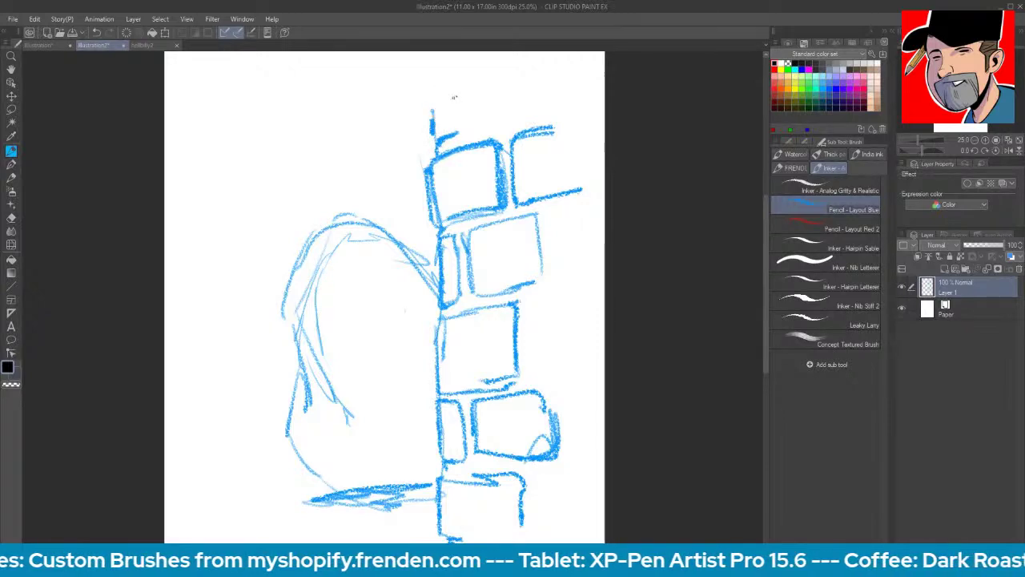
# - Reinforce the wall's left edge along the lower bricks and round off the joints between them
pyautogui.moveTo(767, 248); pyautogui.dragTo(766, 280)
pyautogui.moveTo(439, 436); pyautogui.dragTo(444, 451)
pyautogui.moveTo(440, 369); pyautogui.dragTo(444, 383)
pyautogui.moveTo(432, 306)
pyautogui.mouseDown()
pyautogui.moveTo(439, 370)
pyautogui.moveTo(442, 208)
pyautogui.mouseUp()
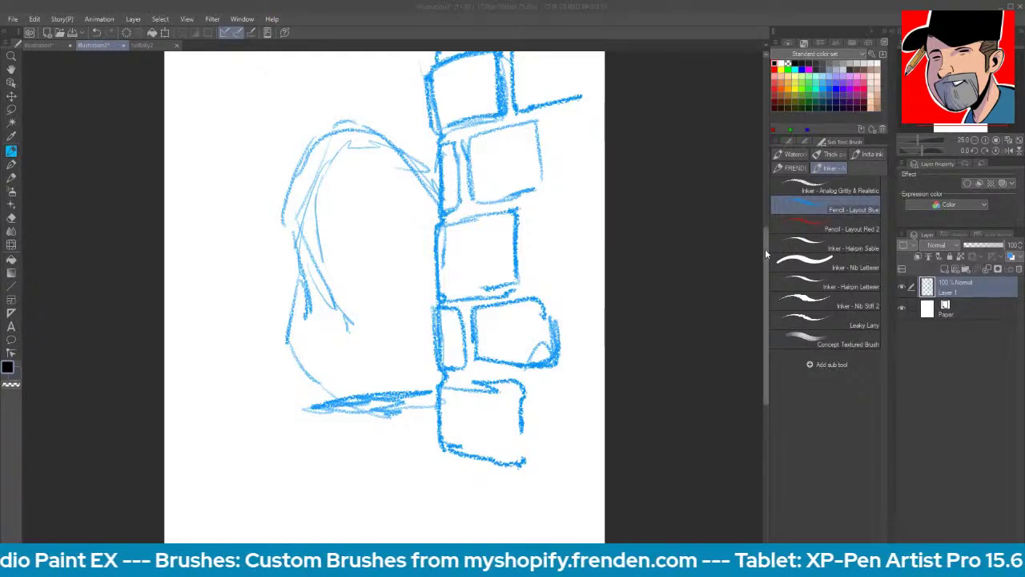
# - Sketch a ledge under the rounded form, widen its lower left side, and draw a curved line across its middle
pyautogui.moveTo(767, 255); pyautogui.dragTo(766, 258)
pyautogui.moveTo(359, 389)
pyautogui.mouseDown()
pyautogui.moveTo(295, 401)
pyautogui.moveTo(295, 425)
pyautogui.mouseUp()
pyautogui.moveTo(300, 261)
pyautogui.mouseDown()
pyautogui.moveTo(284, 336)
pyautogui.moveTo(299, 380)
pyautogui.moveTo(321, 389)
pyautogui.mouseUp()
pyautogui.moveTo(325, 277)
pyautogui.mouseDown()
pyautogui.moveTo(314, 280)
pyautogui.moveTo(415, 251)
pyautogui.mouseUp()
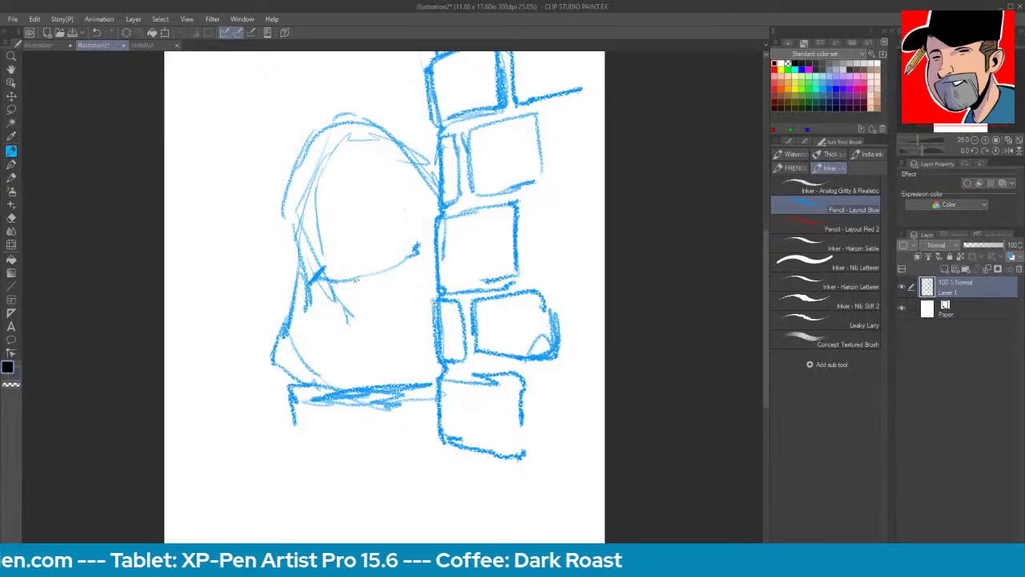
pyautogui.moveTo(290, 300)
pyautogui.mouseDown()
pyautogui.moveTo(269, 357)
pyautogui.moveTo(286, 376)
pyautogui.moveTo(346, 401)
pyautogui.moveTo(417, 382)
pyautogui.mouseUp()
# - Strengthen the upper contour of the rounded form up to the wall and erase the stray lines inside it
pyautogui.moveTo(281, 202)
pyautogui.mouseDown()
pyautogui.moveTo(302, 242)
pyautogui.moveTo(303, 133)
pyautogui.mouseUp()
pyautogui.moveTo(303, 141)
pyautogui.mouseDown()
pyautogui.moveTo(334, 112)
pyautogui.moveTo(403, 113)
pyautogui.moveTo(410, 141)
pyautogui.moveTo(437, 167)
pyautogui.moveTo(434, 184)
pyautogui.mouseUp()
pyautogui.moveTo(317, 270); pyautogui.dragTo(323, 245)
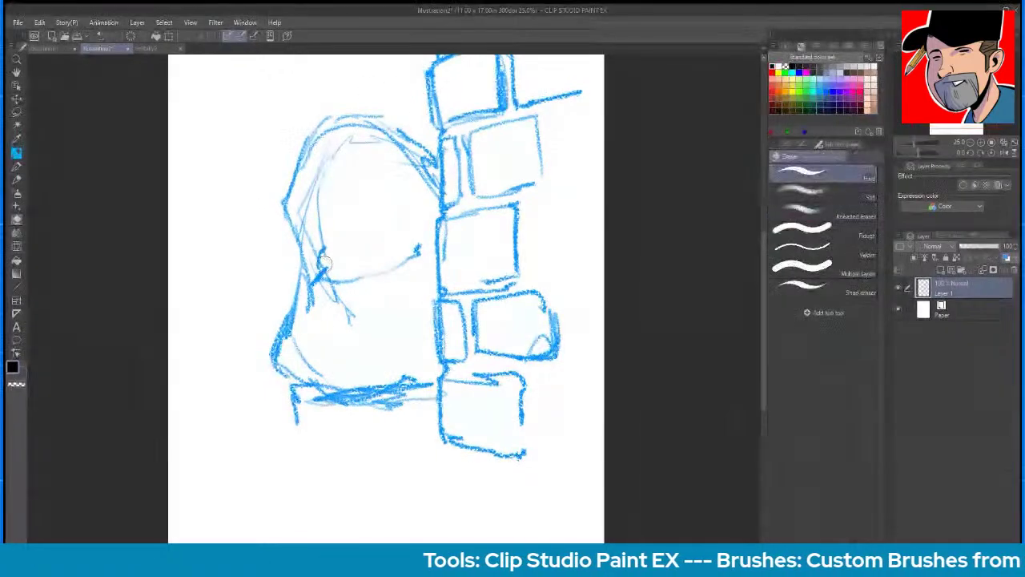
pyautogui.moveTo(328, 240)
pyautogui.mouseDown()
pyautogui.moveTo(320, 273)
pyautogui.moveTo(346, 317)
pyautogui.mouseUp()
pyautogui.moveTo(407, 233); pyautogui.dragTo(421, 249)
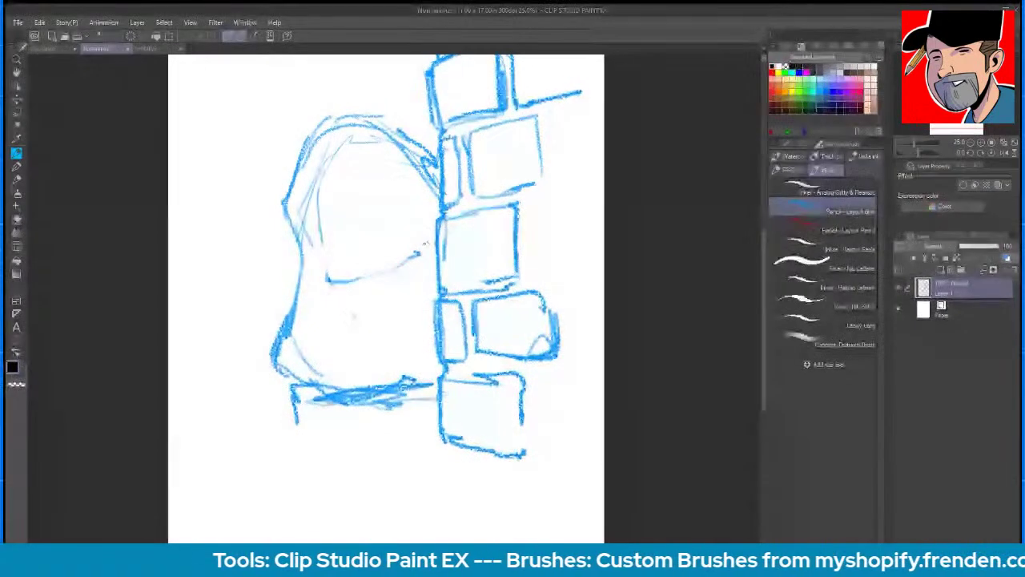
# - Sketch the nose and a wide grinning mouth line inside the rounded form, with cheek creases and a lower lip line
pyautogui.moveTo(411, 221); pyautogui.dragTo(426, 230)
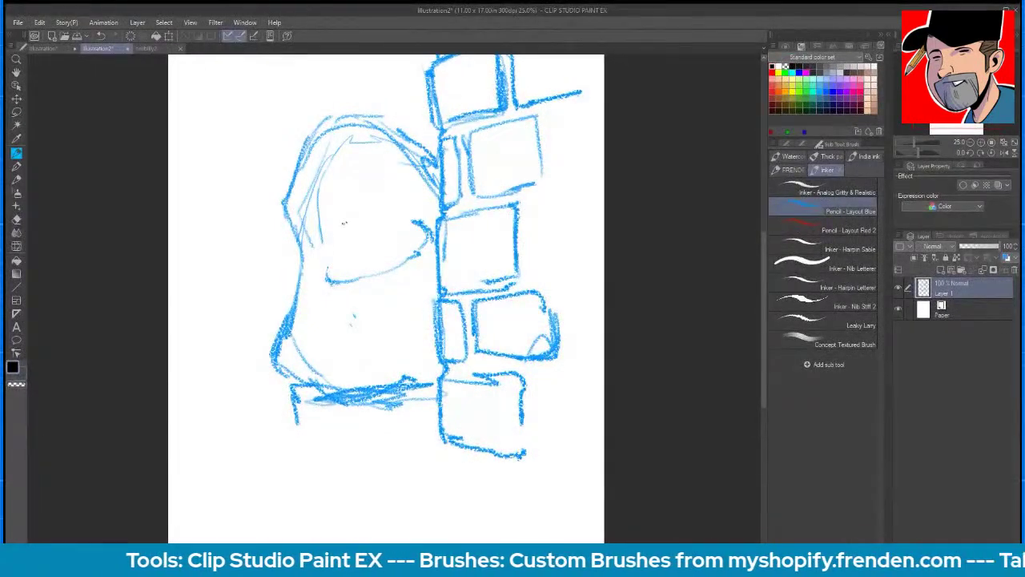
pyautogui.moveTo(345, 231)
pyautogui.mouseDown()
pyautogui.moveTo(344, 245)
pyautogui.moveTo(368, 235)
pyautogui.mouseUp()
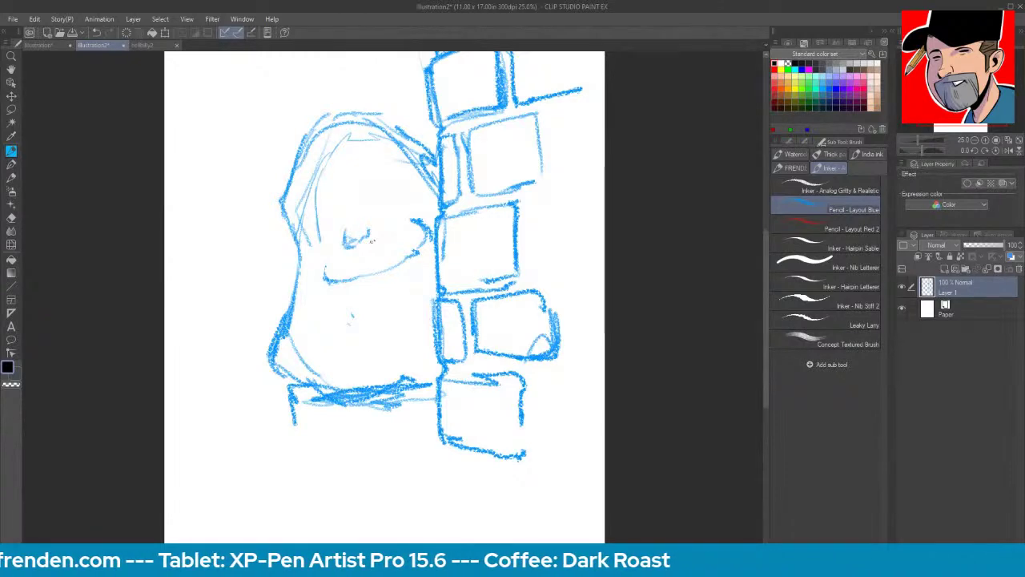
pyautogui.moveTo(335, 236)
pyautogui.mouseDown()
pyautogui.moveTo(356, 244)
pyautogui.moveTo(370, 224)
pyautogui.mouseUp()
pyautogui.moveTo(327, 253)
pyautogui.mouseDown()
pyautogui.moveTo(314, 266)
pyautogui.moveTo(349, 272)
pyautogui.moveTo(418, 234)
pyautogui.moveTo(417, 290)
pyautogui.mouseUp()
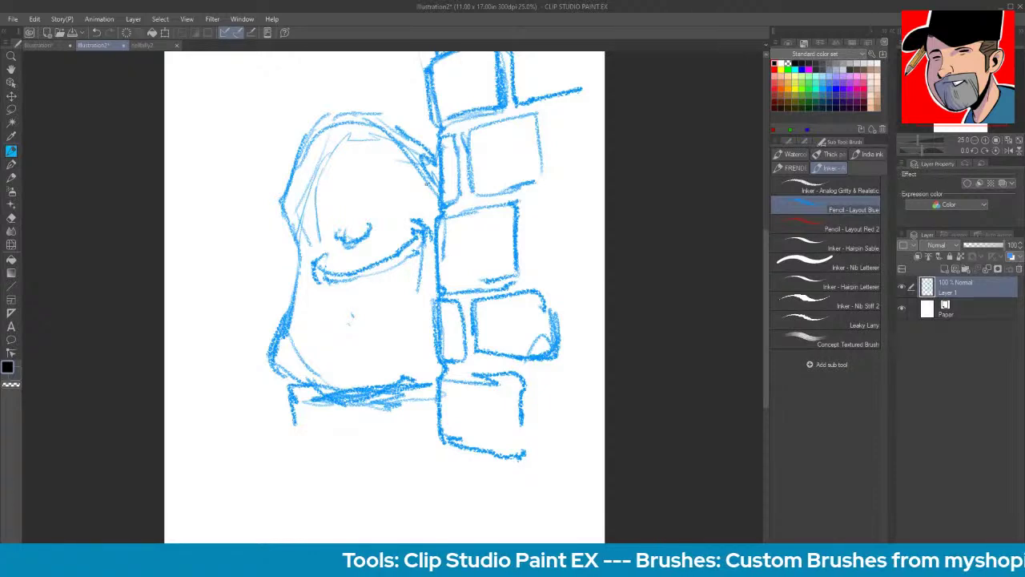
pyautogui.moveTo(320, 244)
pyautogui.mouseDown()
pyautogui.moveTo(330, 332)
pyautogui.moveTo(391, 330)
pyautogui.mouseUp()
# - Sketch the left eye and brow line and connect them to the bridge of the nose
pyautogui.moveTo(304, 196); pyautogui.dragTo(333, 203)
pyautogui.moveTo(424, 224)
pyautogui.mouseDown()
pyautogui.moveTo(405, 212)
pyautogui.moveTo(431, 226)
pyautogui.moveTo(336, 222)
pyautogui.moveTo(344, 229)
pyautogui.mouseUp()
pyautogui.moveTo(332, 189); pyautogui.dragTo(335, 198)
# - Sketch a small blocky cap with a short brim on top of the head
pyautogui.moveTo(312, 130); pyautogui.dragTo(343, 116)
pyautogui.moveTo(320, 112)
pyautogui.mouseDown()
pyautogui.moveTo(326, 98)
pyautogui.moveTo(366, 112)
pyautogui.mouseUp()
pyautogui.moveTo(326, 84); pyautogui.dragTo(364, 83)
pyautogui.moveTo(295, 133); pyautogui.dragTo(303, 117)
# - Draw heavy slanted brows over both narrowed eyes
pyautogui.moveTo(297, 213)
pyautogui.mouseDown()
pyautogui.moveTo(309, 197)
pyautogui.moveTo(334, 194)
pyautogui.mouseUp()
pyautogui.moveTo(320, 205)
pyautogui.mouseDown()
pyautogui.moveTo(396, 173)
pyautogui.moveTo(373, 194)
pyautogui.moveTo(391, 187)
pyautogui.mouseUp()
pyautogui.moveTo(306, 208); pyautogui.dragTo(328, 202)
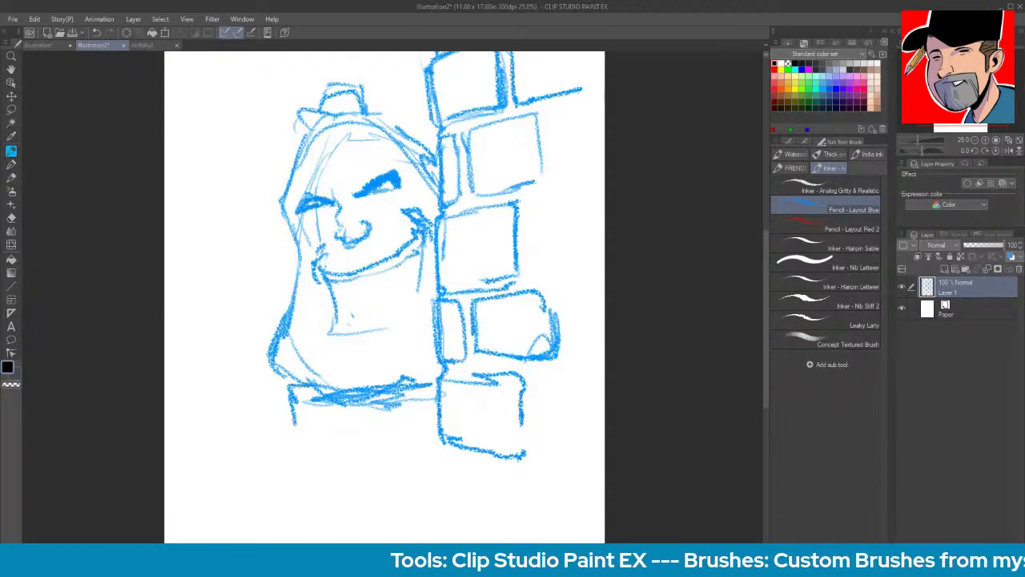
# - Fill the grin with upper and lower rows of teeth, close its right corner, and add a crease below the lip
pyautogui.moveTo(332, 276); pyautogui.dragTo(330, 329)
pyautogui.moveTo(327, 298)
pyautogui.mouseDown()
pyautogui.moveTo(374, 290)
pyautogui.moveTo(334, 330)
pyautogui.moveTo(394, 290)
pyautogui.moveTo(334, 330)
pyautogui.moveTo(344, 329)
pyautogui.mouseUp()
pyautogui.moveTo(358, 300)
pyautogui.mouseDown()
pyautogui.moveTo(361, 320)
pyautogui.moveTo(383, 321)
pyautogui.mouseUp()
pyautogui.moveTo(336, 273); pyautogui.dragTo(330, 301)
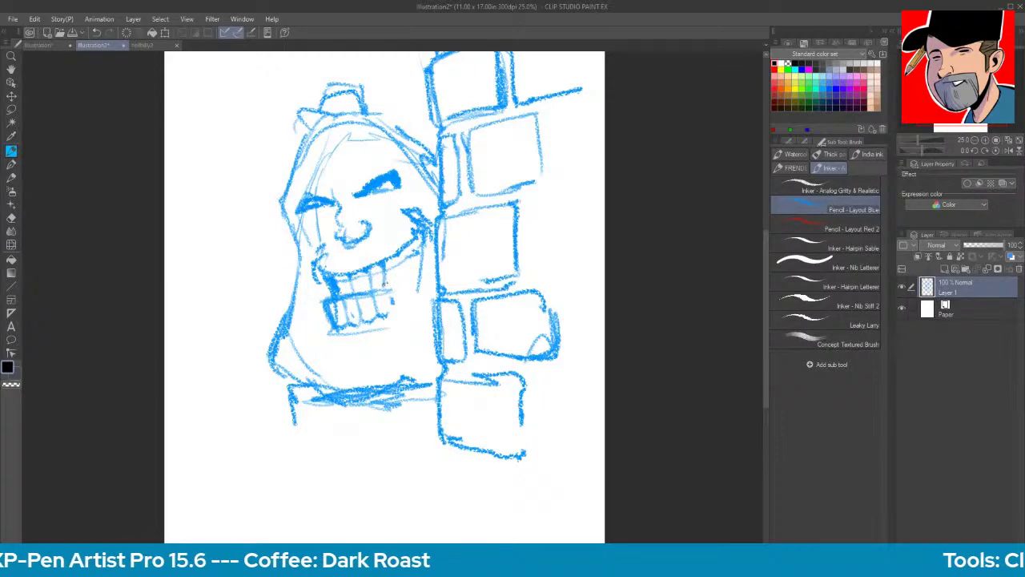
pyautogui.moveTo(415, 245)
pyautogui.mouseDown()
pyautogui.moveTo(399, 277)
pyautogui.moveTo(422, 236)
pyautogui.mouseUp()
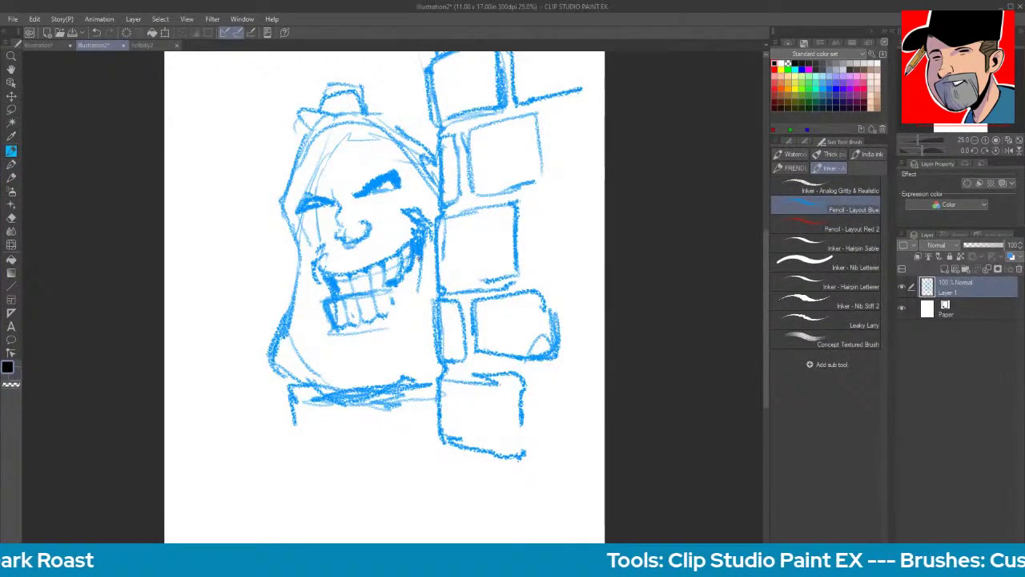
pyautogui.moveTo(391, 290)
pyautogui.mouseDown()
pyautogui.moveTo(404, 284)
pyautogui.moveTo(393, 315)
pyautogui.moveTo(402, 313)
pyautogui.mouseUp()
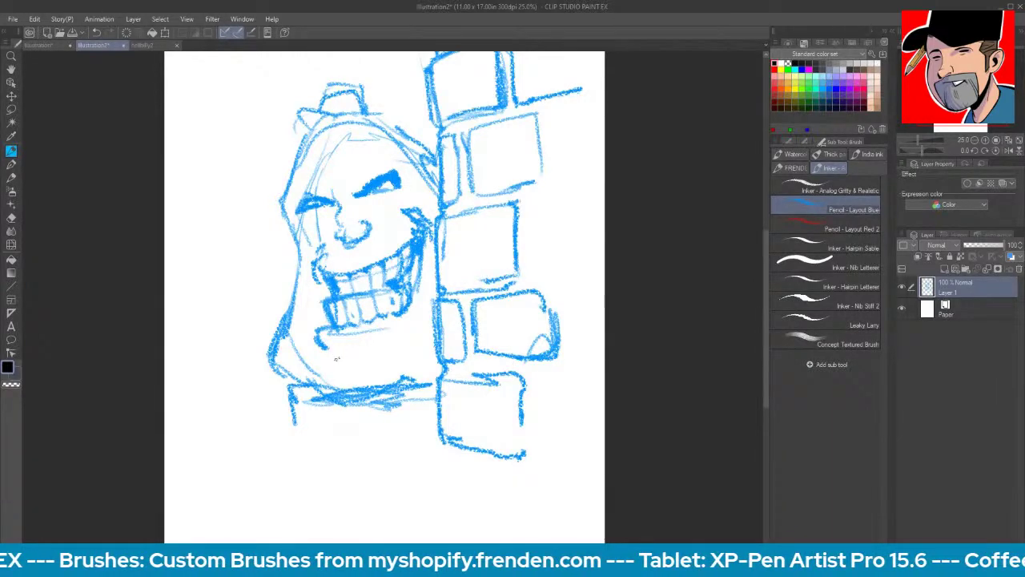
pyautogui.moveTo(338, 346)
pyautogui.mouseDown()
pyautogui.moveTo(369, 342)
pyautogui.moveTo(367, 324)
pyautogui.mouseUp()
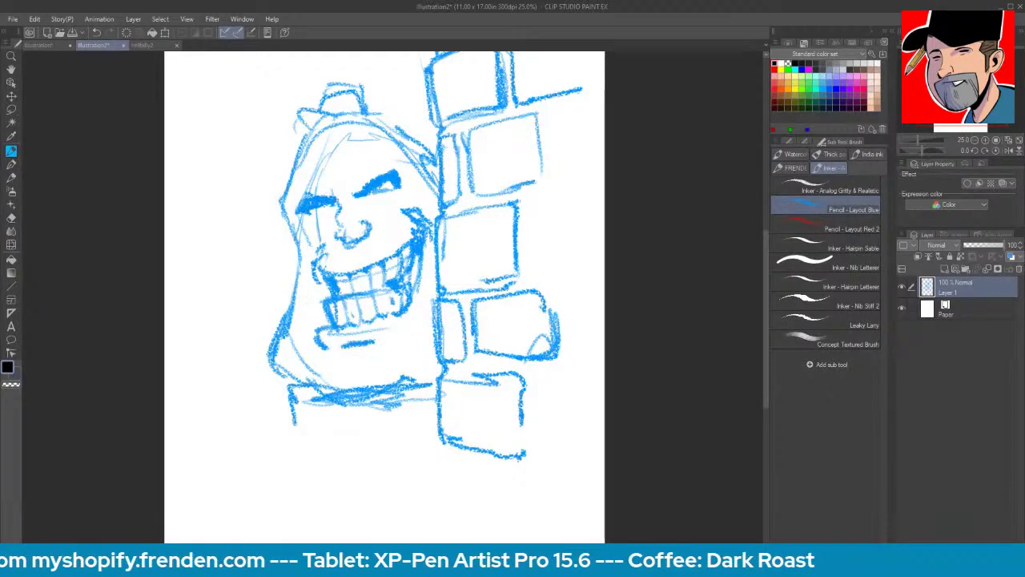
# - Darken the eyes and add frown furrows between the brows and a curved wrinkle on the forehead
pyautogui.moveTo(376, 191); pyautogui.dragTo(394, 182)
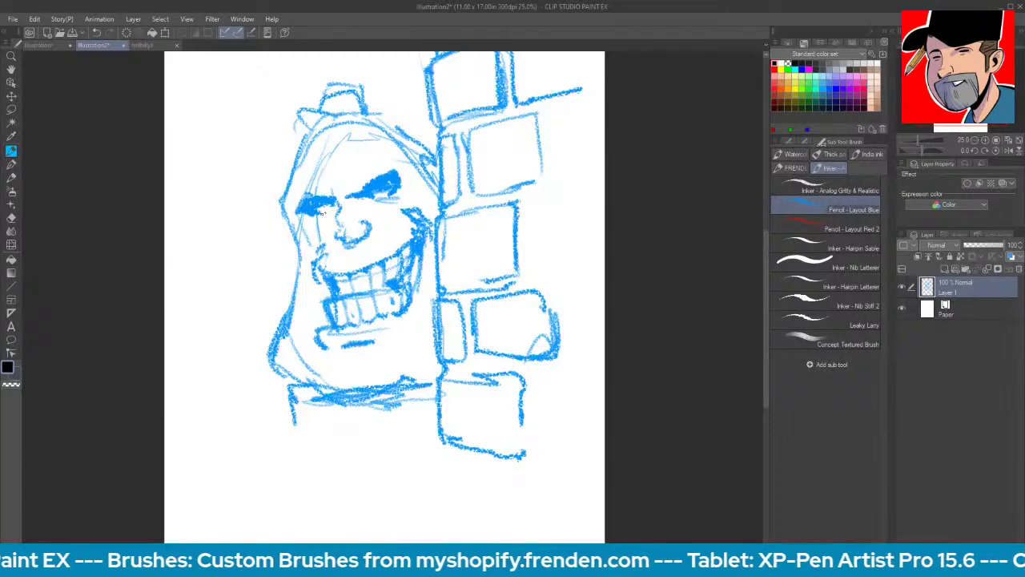
pyautogui.moveTo(334, 196)
pyautogui.mouseDown()
pyautogui.moveTo(328, 177)
pyautogui.moveTo(339, 179)
pyautogui.mouseUp()
pyautogui.moveTo(319, 213); pyautogui.dragTo(337, 206)
pyautogui.moveTo(320, 265)
pyautogui.mouseDown()
pyautogui.moveTo(310, 253)
pyautogui.moveTo(316, 266)
pyautogui.mouseUp()
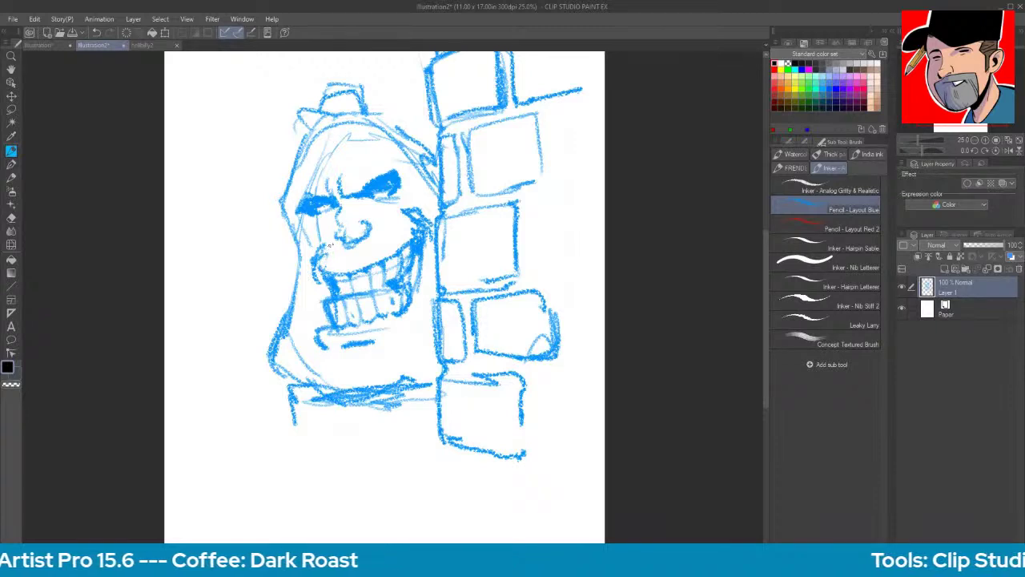
pyautogui.moveTo(311, 183); pyautogui.dragTo(370, 154)
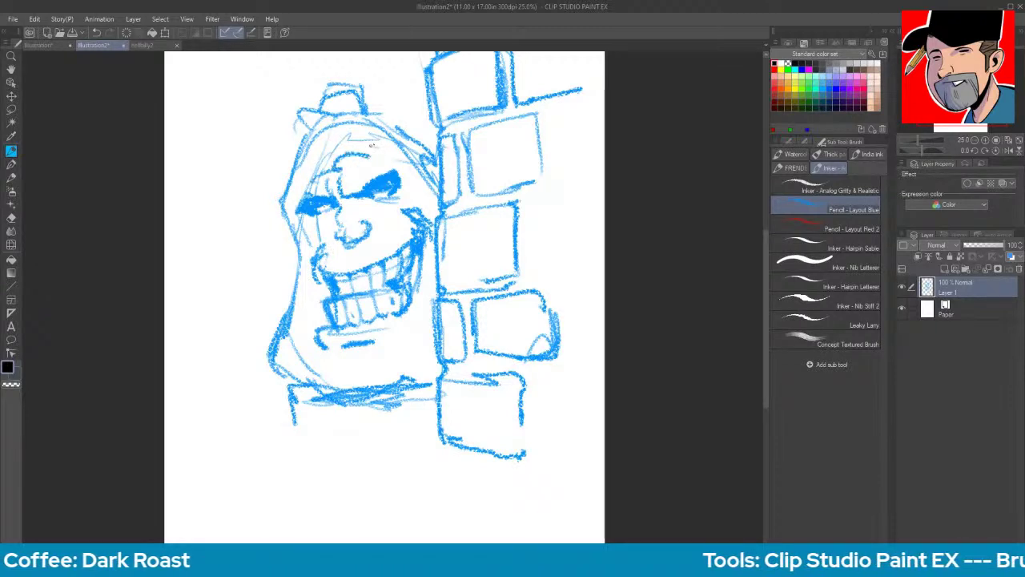
# - Strengthen the cap and the hood's outline down to its draped lower edge, and add creases beside and under the eyes
pyautogui.moveTo(296, 128)
pyautogui.mouseDown()
pyautogui.moveTo(367, 83)
pyautogui.moveTo(417, 155)
pyautogui.mouseUp()
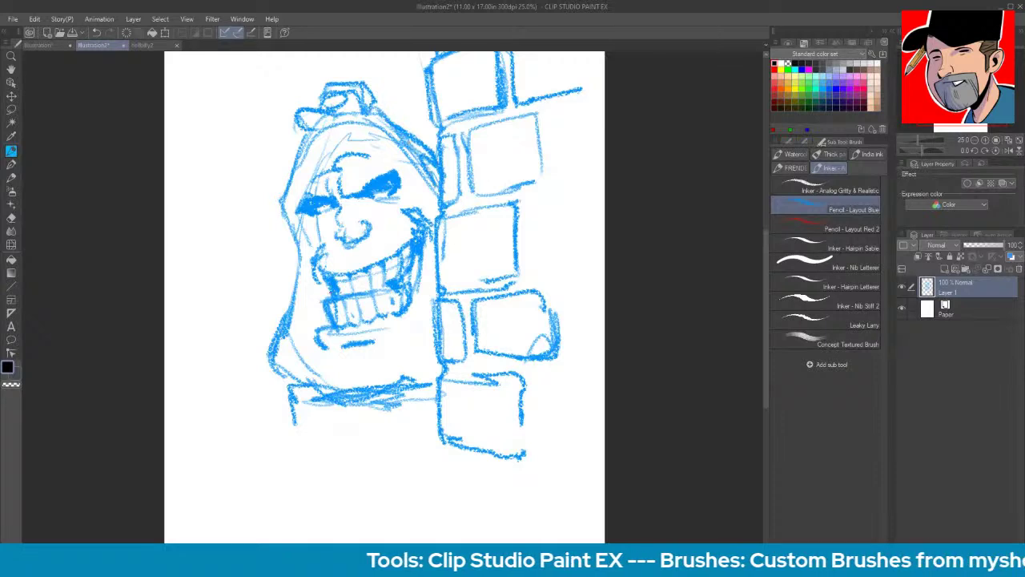
pyautogui.moveTo(285, 178)
pyautogui.mouseDown()
pyautogui.moveTo(271, 418)
pyautogui.moveTo(323, 388)
pyautogui.moveTo(386, 401)
pyautogui.moveTo(425, 383)
pyautogui.mouseUp()
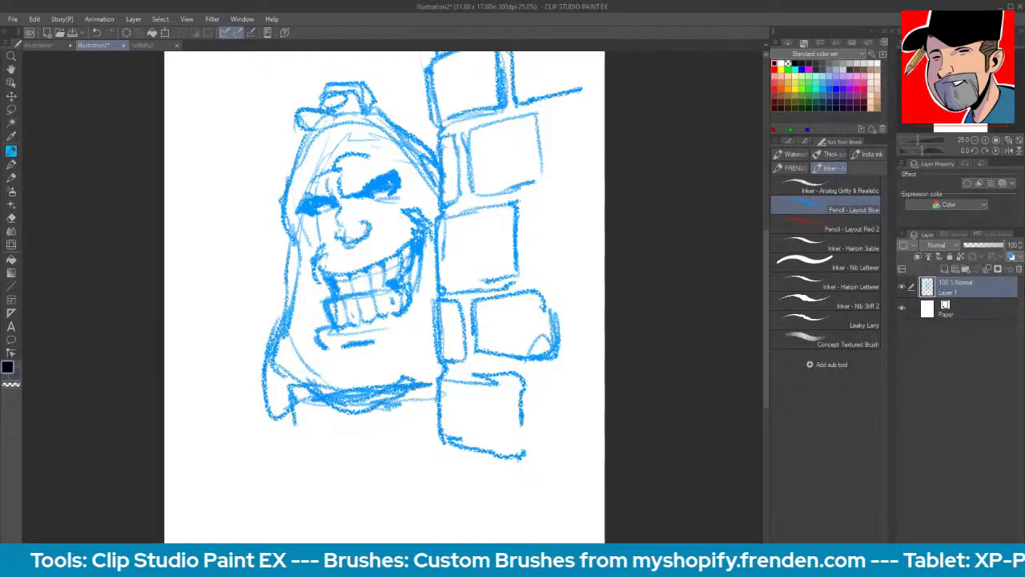
pyautogui.moveTo(271, 322); pyautogui.dragTo(261, 415)
pyautogui.moveTo(278, 417)
pyautogui.mouseDown()
pyautogui.moveTo(306, 389)
pyautogui.moveTo(279, 421)
pyautogui.moveTo(298, 437)
pyautogui.moveTo(348, 410)
pyautogui.mouseUp()
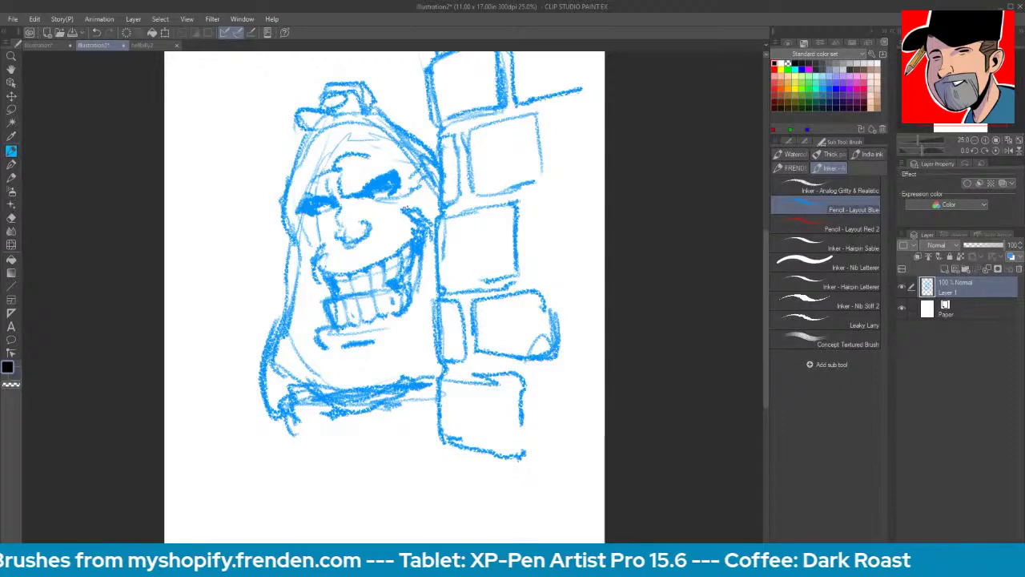
pyautogui.moveTo(308, 217); pyautogui.dragTo(279, 230)
pyautogui.moveTo(373, 210); pyautogui.dragTo(399, 206)
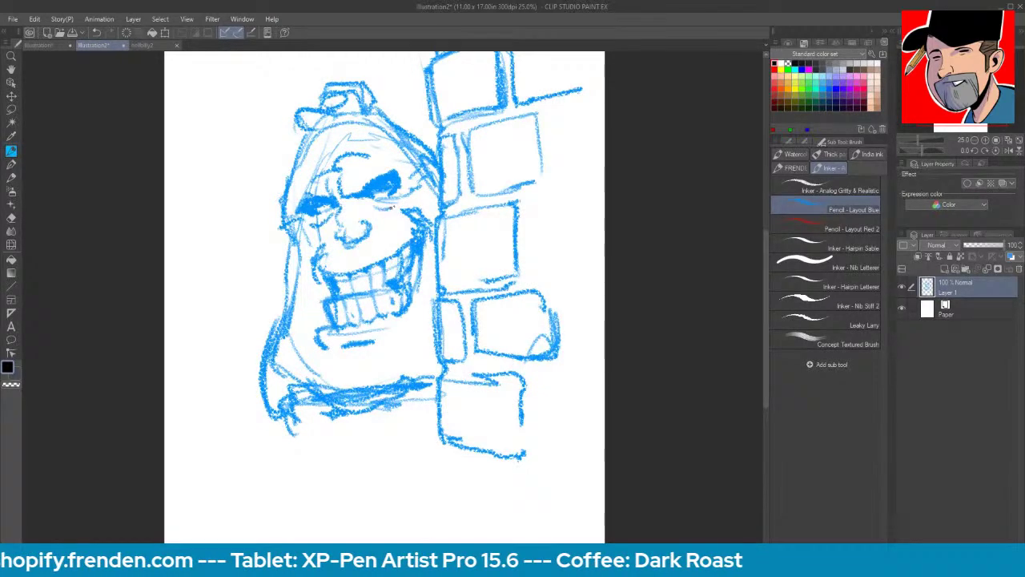
# - Block in the shoulder area beneath the chin with a heavy lower edge and start another brick at the wall's base
pyautogui.moveTo(367, 398); pyautogui.dragTo(236, 407)
pyautogui.moveTo(237, 408); pyautogui.dragTo(258, 446)
pyautogui.moveTo(281, 418)
pyautogui.mouseDown()
pyautogui.moveTo(297, 450)
pyautogui.moveTo(416, 453)
pyautogui.mouseUp()
pyautogui.moveTo(439, 418)
pyautogui.mouseDown()
pyautogui.moveTo(452, 471)
pyautogui.moveTo(442, 468)
pyautogui.mouseUp()
pyautogui.moveTo(436, 479); pyautogui.dragTo(440, 507)
pyautogui.moveTo(506, 498); pyautogui.dragTo(510, 532)
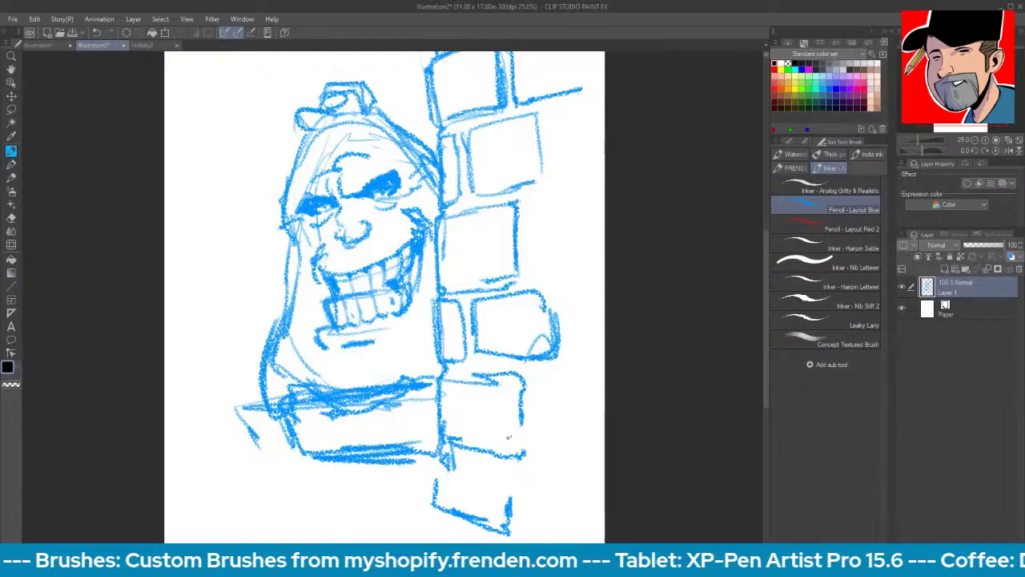
# - Erase the stray lines left of the shoulder and across the lower chin
pyautogui.moveTo(279, 406)
pyautogui.mouseDown()
pyautogui.moveTo(298, 453)
pyautogui.moveTo(286, 419)
pyautogui.moveTo(257, 443)
pyautogui.mouseUp()
pyautogui.press('e')
pyautogui.moveTo(242, 405)
pyautogui.mouseDown()
pyautogui.moveTo(294, 378)
pyautogui.moveTo(382, 386)
pyautogui.moveTo(355, 393)
pyautogui.moveTo(382, 382)
pyautogui.mouseUp()
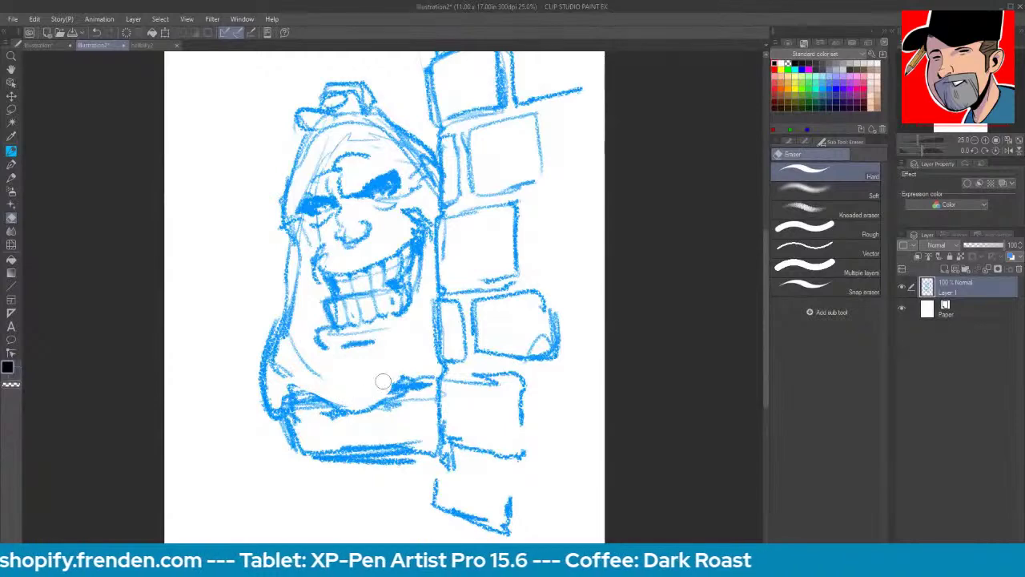
# - Redraw the rounded chin and jaw with heavier curves, add a chin crease, and reinforce the hood's lower left corner
pyautogui.press('b')
pyautogui.moveTo(322, 404)
pyautogui.mouseDown()
pyautogui.moveTo(372, 415)
pyautogui.moveTo(414, 387)
pyautogui.mouseUp()
pyautogui.moveTo(316, 391)
pyautogui.mouseDown()
pyautogui.moveTo(384, 410)
pyautogui.moveTo(342, 406)
pyautogui.mouseUp()
pyautogui.moveTo(293, 354); pyautogui.dragTo(307, 374)
pyautogui.moveTo(415, 360)
pyautogui.mouseDown()
pyautogui.moveTo(426, 378)
pyautogui.moveTo(428, 367)
pyautogui.mouseUp()
pyautogui.moveTo(370, 348); pyautogui.dragTo(327, 359)
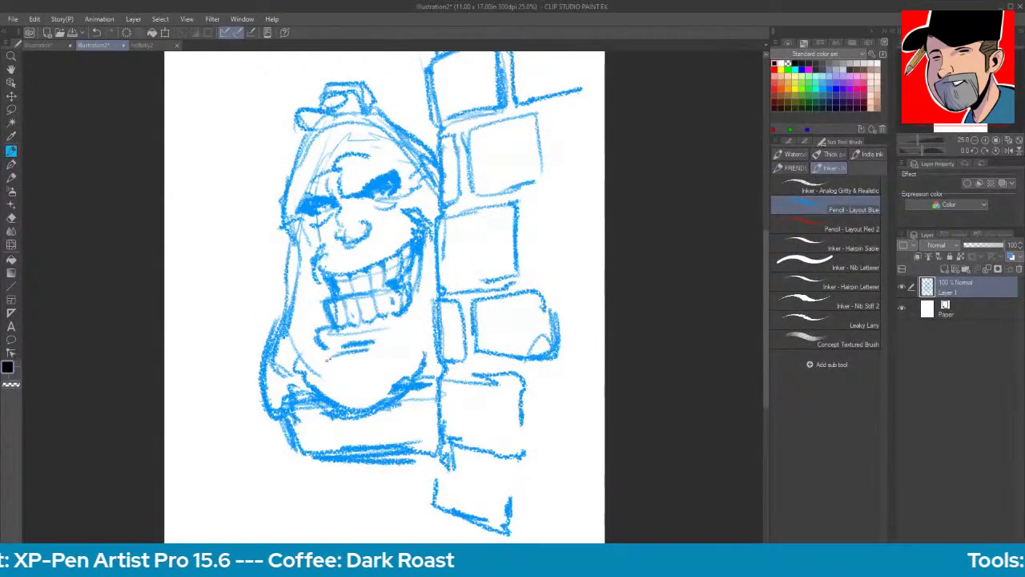
pyautogui.moveTo(263, 392); pyautogui.dragTo(277, 425)
pyautogui.moveTo(275, 407)
pyautogui.mouseDown()
pyautogui.moveTo(302, 398)
pyautogui.moveTo(300, 430)
pyautogui.mouseUp()
# - Sketch a diagonal handle running down to the left from beneath the chin, ending in a rectangular block
pyautogui.moveTo(256, 474); pyautogui.dragTo(351, 424)
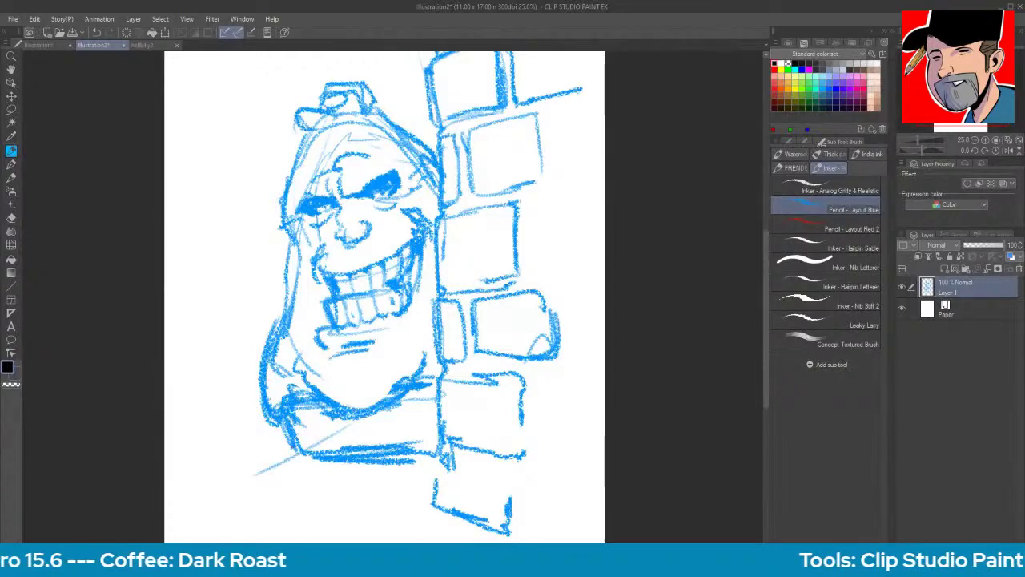
pyautogui.press('space')
pyautogui.moveTo(629, 401)
pyautogui.mouseDown()
pyautogui.moveTo(662, 371)
pyautogui.moveTo(718, 361)
pyautogui.moveTo(716, 255)
pyautogui.mouseUp()
pyautogui.moveTo(484, 282); pyautogui.dragTo(312, 392)
pyautogui.moveTo(447, 296); pyautogui.dragTo(313, 380)
pyautogui.moveTo(370, 349); pyautogui.dragTo(319, 383)
pyautogui.moveTo(304, 378)
pyautogui.mouseDown()
pyautogui.moveTo(415, 375)
pyautogui.moveTo(405, 424)
pyautogui.moveTo(320, 426)
pyautogui.mouseUp()
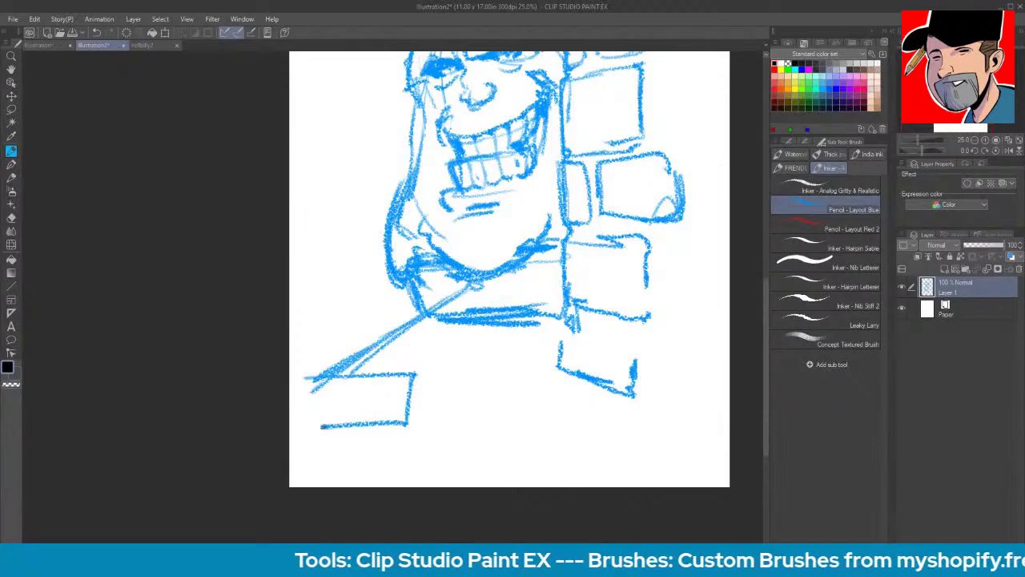
# - Scale down the whole sketch and reposition it nearer the middle of the page
pyautogui.hotkey('ctrl', 'space')
pyautogui.moveTo(502, 360); pyautogui.dragTo(488, 369)
pyautogui.hotkey('ctrl', 't')
pyautogui.moveTo(634, 224); pyautogui.dragTo(555, 225)
pyautogui.moveTo(526, 266); pyautogui.dragTo(559, 282)
pyautogui.moveTo(591, 239); pyautogui.dragTo(592, 238)
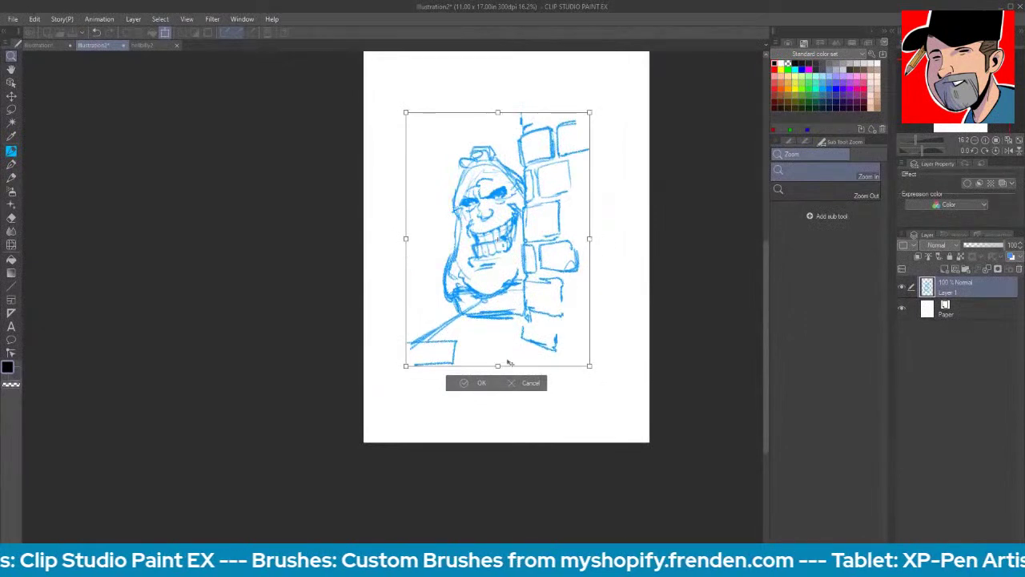
pyautogui.click(480, 385)
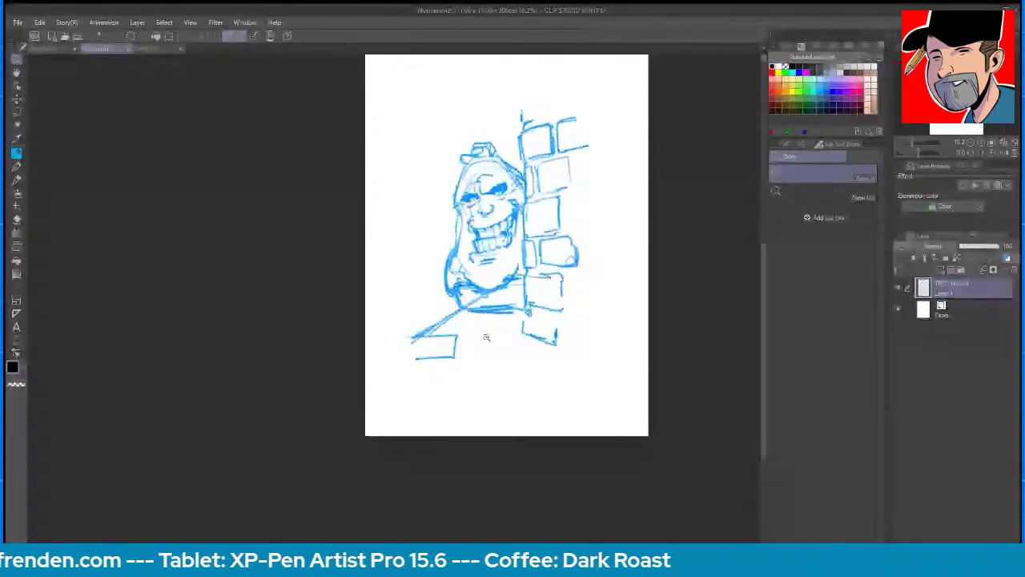
# - Erase the rectangular block at the lower end of the diagonal handle
pyautogui.click(460, 357)
pyautogui.moveTo(467, 353)
pyautogui.mouseDown()
pyautogui.moveTo(478, 353)
pyautogui.moveTo(479, 336)
pyautogui.mouseUp()
pyautogui.press('e')
pyautogui.moveTo(457, 299)
pyautogui.mouseDown()
pyautogui.moveTo(398, 355)
pyautogui.moveTo(435, 320)
pyautogui.mouseUp()
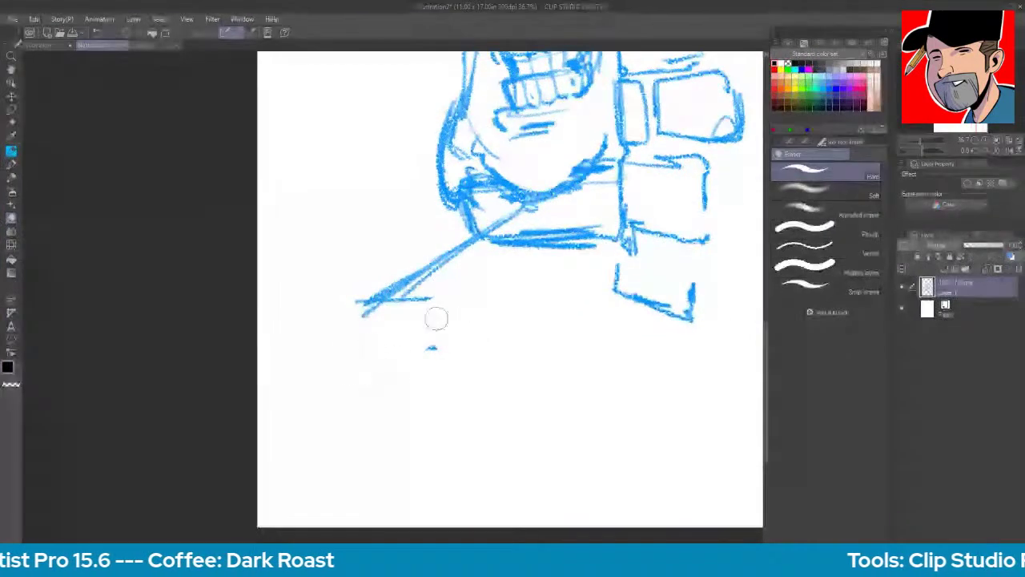
# - Redraw the diagonal handle as two parallel lines meeting a thick horizontal edge at its lower end
pyautogui.press('p')
pyautogui.moveTo(528, 226)
pyautogui.mouseDown()
pyautogui.moveTo(392, 295)
pyautogui.moveTo(414, 279)
pyautogui.moveTo(390, 337)
pyautogui.moveTo(430, 291)
pyautogui.moveTo(546, 217)
pyautogui.moveTo(418, 296)
pyautogui.mouseUp()
pyautogui.press('e')
pyautogui.press('p')
pyautogui.moveTo(490, 245); pyautogui.dragTo(417, 296)
pyautogui.moveTo(535, 230); pyautogui.dragTo(450, 305)
pyautogui.moveTo(517, 245)
pyautogui.mouseDown()
pyautogui.moveTo(396, 301)
pyautogui.moveTo(477, 303)
pyautogui.moveTo(371, 296)
pyautogui.moveTo(335, 321)
pyautogui.mouseUp()
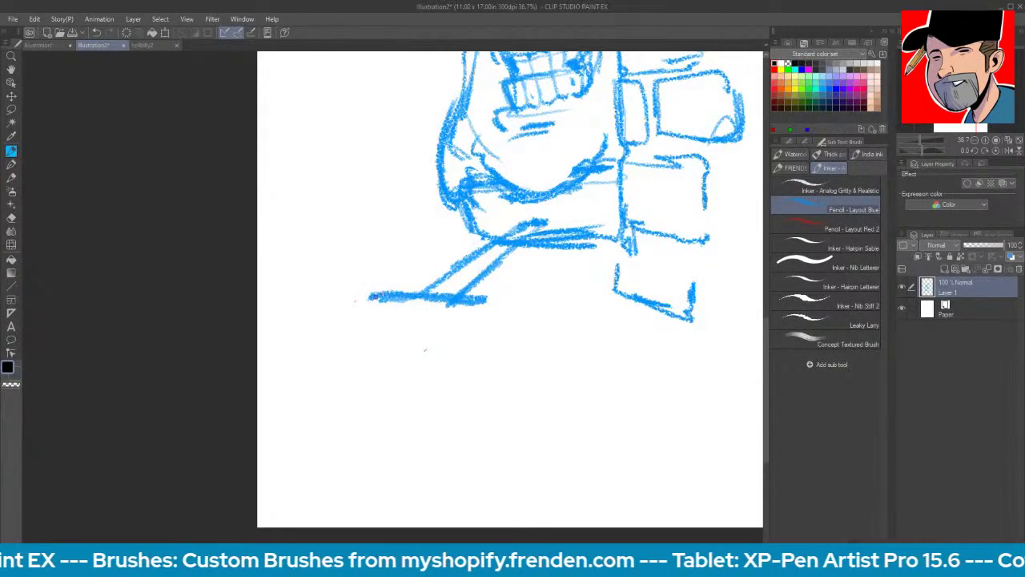
# - Build a boxy mallet head in perspective below the horizontal edge, with a shaded top and right side
pyautogui.moveTo(485, 303); pyautogui.dragTo(458, 351)
pyautogui.moveTo(488, 306)
pyautogui.mouseDown()
pyautogui.moveTo(477, 356)
pyautogui.moveTo(473, 316)
pyautogui.moveTo(449, 373)
pyautogui.moveTo(452, 356)
pyautogui.mouseUp()
pyautogui.moveTo(371, 324)
pyautogui.mouseDown()
pyautogui.moveTo(416, 333)
pyautogui.moveTo(345, 321)
pyautogui.moveTo(346, 358)
pyautogui.moveTo(466, 370)
pyautogui.mouseUp()
pyautogui.moveTo(385, 375); pyautogui.dragTo(442, 377)
pyautogui.moveTo(393, 309)
pyautogui.mouseDown()
pyautogui.moveTo(466, 314)
pyautogui.moveTo(436, 312)
pyautogui.mouseUp()
pyautogui.moveTo(395, 309); pyautogui.dragTo(381, 324)
pyautogui.moveTo(381, 324)
pyautogui.mouseDown()
pyautogui.moveTo(447, 330)
pyautogui.moveTo(480, 312)
pyautogui.mouseUp()
pyautogui.moveTo(484, 311)
pyautogui.mouseDown()
pyautogui.moveTo(464, 372)
pyautogui.moveTo(446, 362)
pyautogui.mouseUp()
# - Add fold lines below the hood's lower left corner, extend the wall edge downward, and mark curves beside the mallet handle
pyautogui.moveTo(478, 282)
pyautogui.mouseDown()
pyautogui.moveTo(546, 222)
pyautogui.moveTo(515, 249)
pyautogui.moveTo(455, 261)
pyautogui.moveTo(492, 287)
pyautogui.mouseUp()
pyautogui.moveTo(609, 244); pyautogui.dragTo(607, 273)
pyautogui.moveTo(469, 220); pyautogui.dragTo(462, 253)
pyautogui.moveTo(464, 216); pyautogui.dragTo(453, 265)
pyautogui.moveTo(471, 293); pyautogui.dragTo(516, 269)
pyautogui.moveTo(519, 261); pyautogui.dragTo(503, 287)
# - Thicken the folds under the hood's left corner, add a rounded shape under the ledge, and reinforce the ledge line
pyautogui.hotkey('ctrl', 'space')
pyautogui.moveTo(529, 320); pyautogui.dragTo(526, 323)
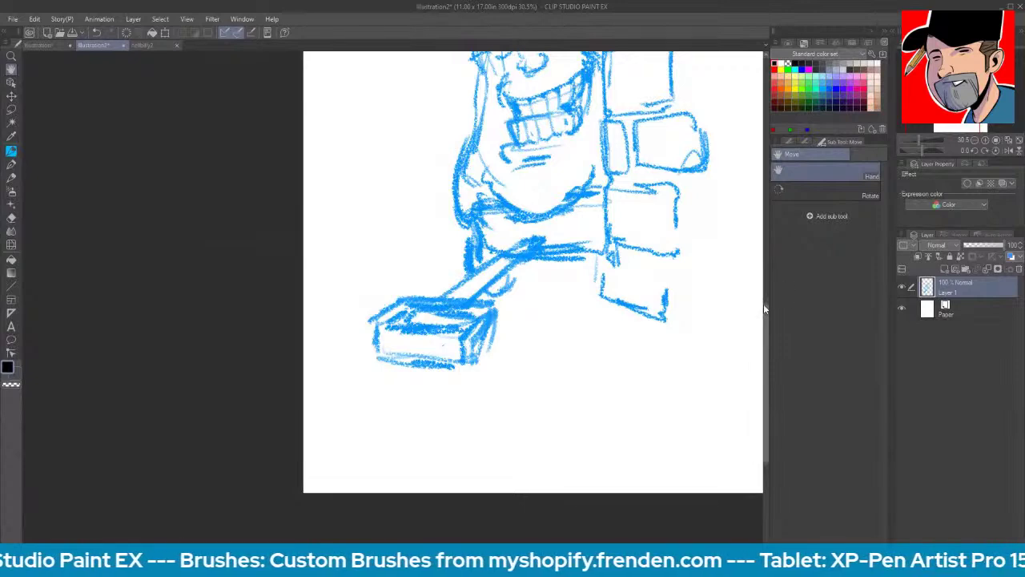
pyautogui.moveTo(516, 335); pyautogui.dragTo(517, 431)
pyautogui.moveTo(474, 335); pyautogui.dragTo(455, 383)
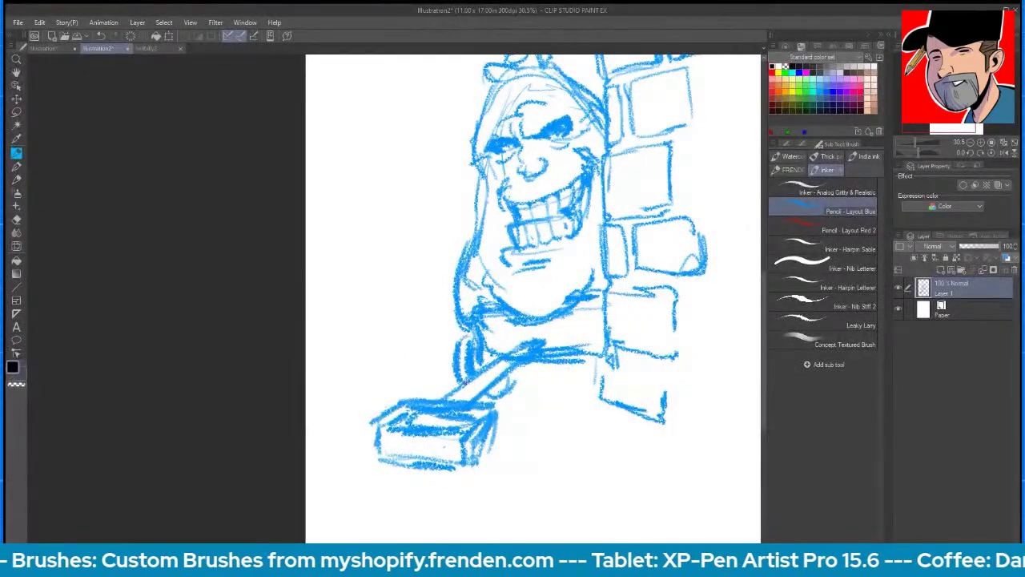
pyautogui.moveTo(562, 367); pyautogui.dragTo(594, 381)
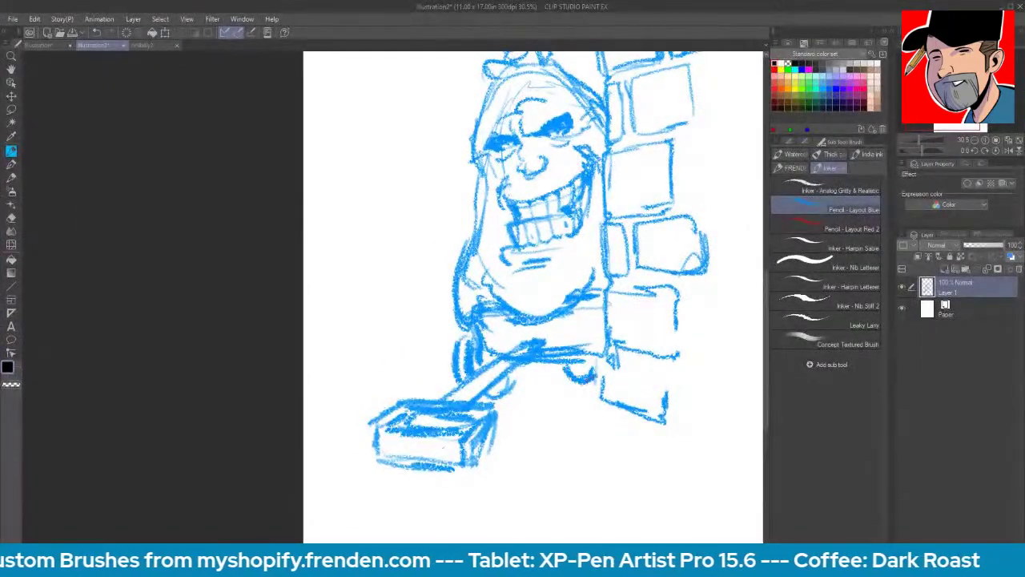
pyautogui.moveTo(545, 353); pyautogui.dragTo(612, 358)
# - Erase the lowered mallet and its handle below the ledge
pyautogui.moveTo(523, 341)
pyautogui.mouseDown()
pyautogui.moveTo(550, 358)
pyautogui.moveTo(366, 435)
pyautogui.moveTo(478, 424)
pyautogui.moveTo(505, 368)
pyautogui.moveTo(521, 376)
pyautogui.moveTo(486, 384)
pyautogui.moveTo(517, 374)
pyautogui.moveTo(481, 423)
pyautogui.mouseUp()
pyautogui.press('e')
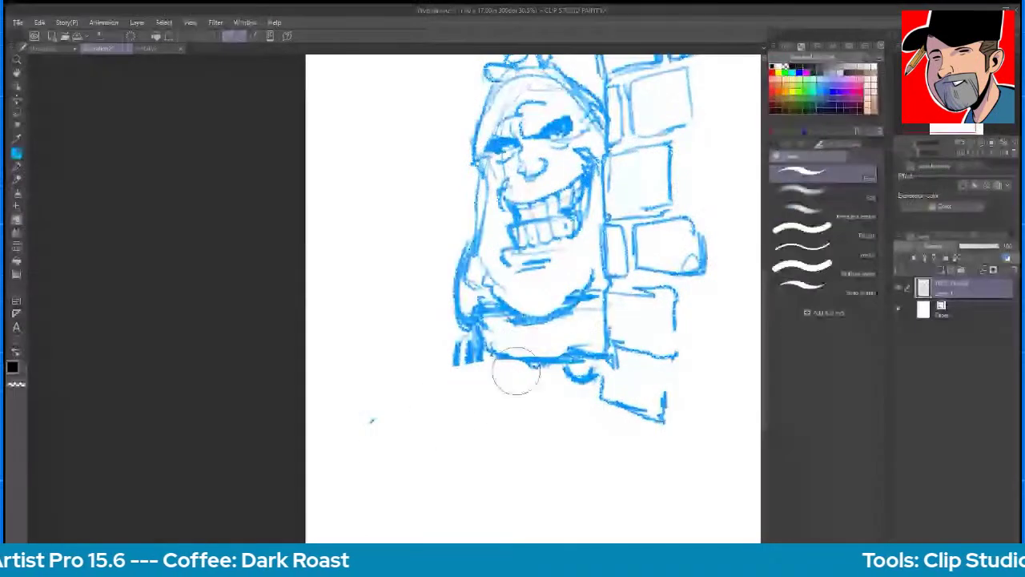
# - Try a steeper two-line handle running down from the ledge and undo those strokes
pyautogui.press('p')
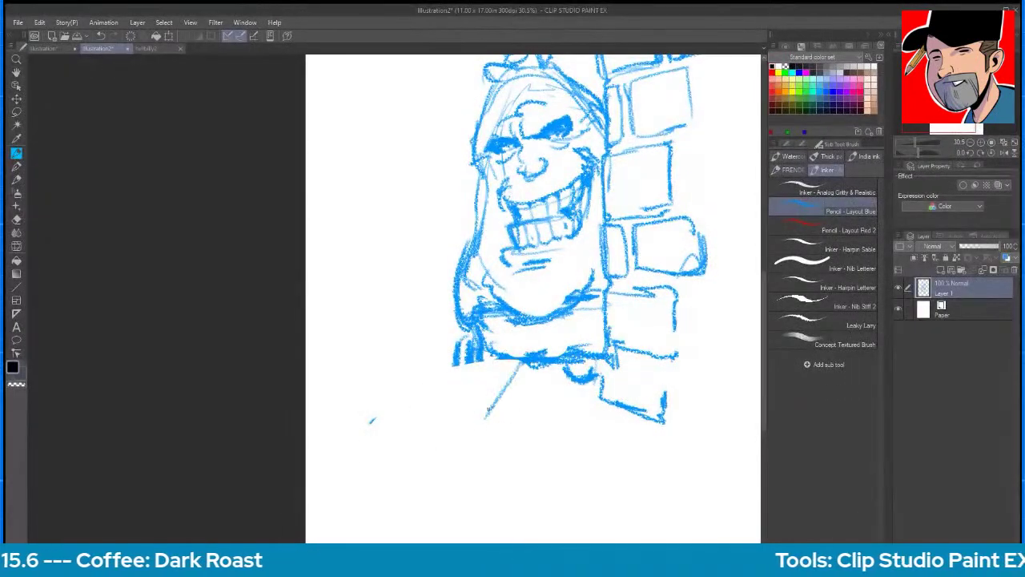
pyautogui.moveTo(543, 365); pyautogui.dragTo(497, 440)
pyautogui.moveTo(538, 368)
pyautogui.mouseDown()
pyautogui.moveTo(501, 437)
pyautogui.moveTo(456, 450)
pyautogui.mouseUp()
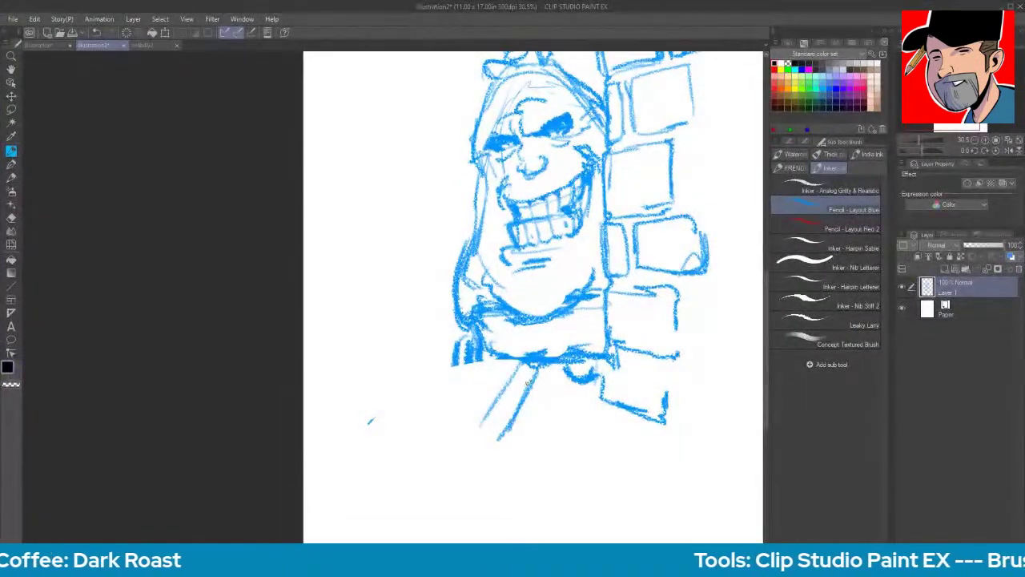
pyautogui.moveTo(517, 412); pyautogui.dragTo(498, 443)
pyautogui.hotkey('ctrl', 'z')
pyautogui.hotkey('ctrl', 'z')
pyautogui.hotkey('ctrl', 'z')
pyautogui.hotkey('ctrl', 'z')
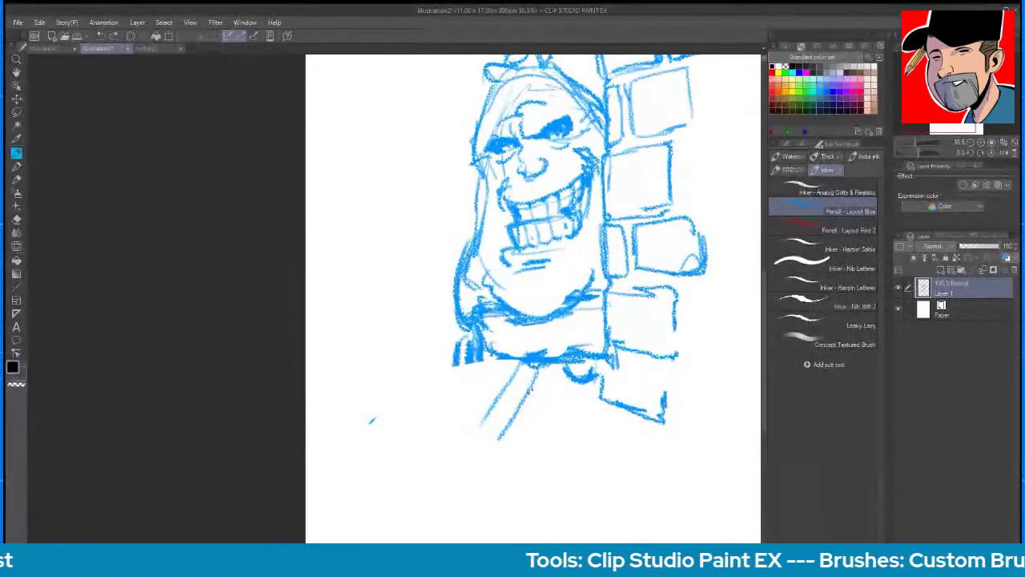
pyautogui.hotkey('ctrl', 'z')
pyautogui.hotkey('ctrl', 'z')
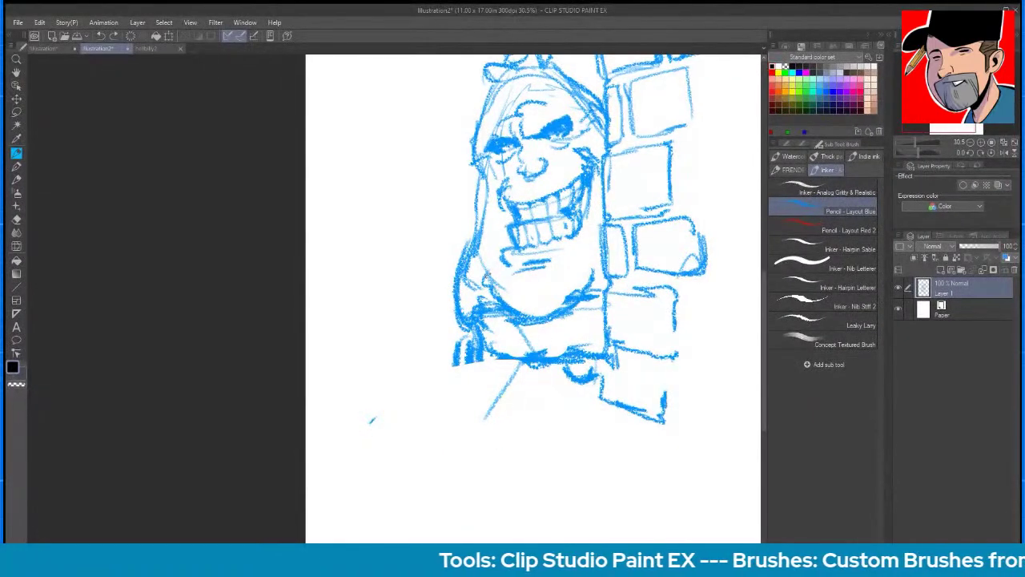
pyautogui.hotkey('ctrl', 'z')
# - Sketch a raised mallet with its handle crossing the left side of the face, and shade its block head and handle heavily
pyautogui.moveTo(524, 307)
pyautogui.mouseDown()
pyautogui.moveTo(461, 86)
pyautogui.moveTo(436, 95)
pyautogui.mouseUp()
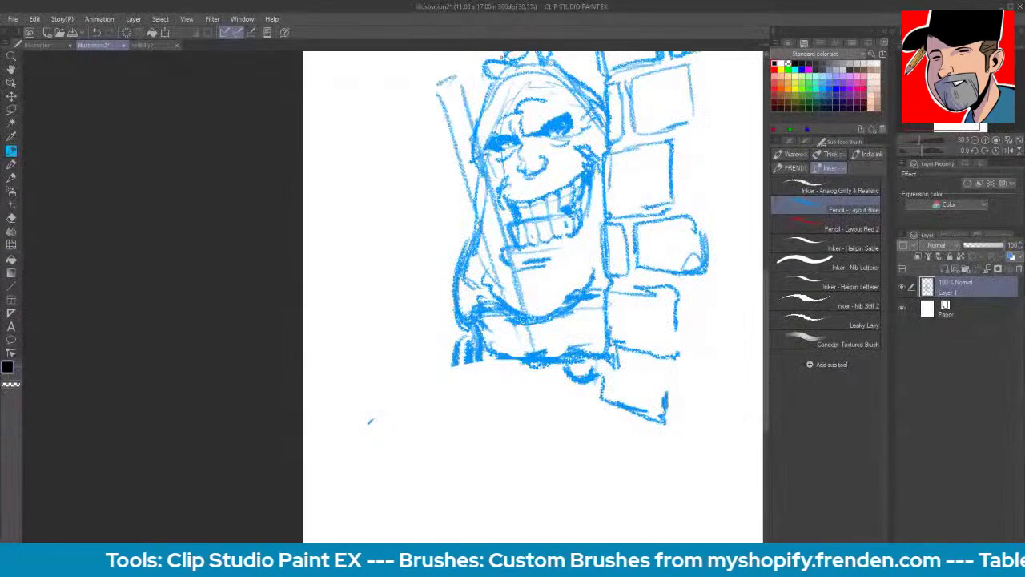
pyautogui.moveTo(503, 57); pyautogui.dragTo(449, 177)
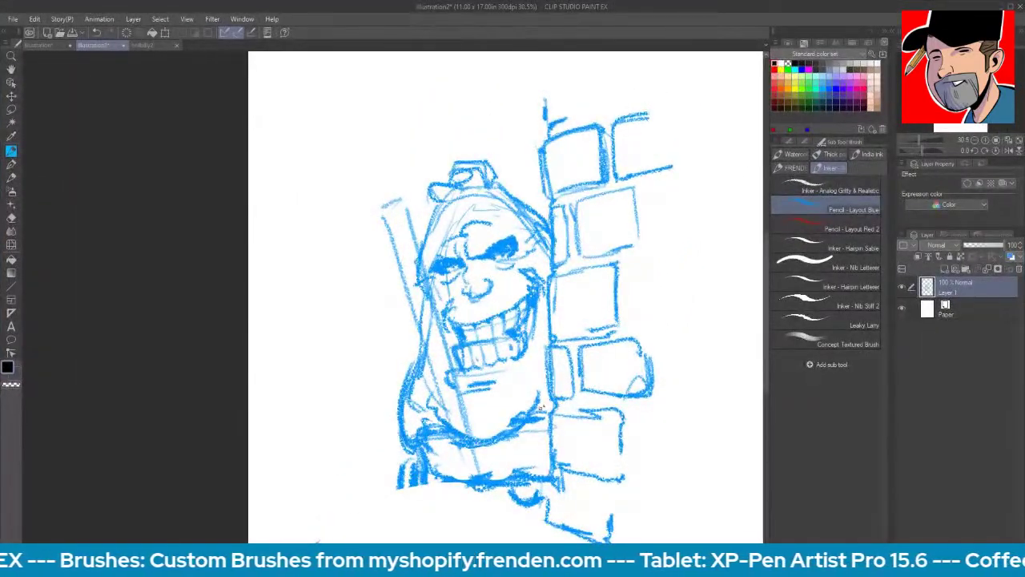
pyautogui.moveTo(374, 227)
pyautogui.mouseDown()
pyautogui.moveTo(417, 216)
pyautogui.moveTo(408, 232)
pyautogui.moveTo(361, 237)
pyautogui.moveTo(380, 170)
pyautogui.moveTo(415, 200)
pyautogui.moveTo(397, 221)
pyautogui.moveTo(370, 214)
pyautogui.mouseUp()
pyautogui.moveTo(361, 164)
pyautogui.mouseDown()
pyautogui.moveTo(415, 207)
pyautogui.moveTo(402, 303)
pyautogui.mouseUp()
pyautogui.moveTo(400, 234)
pyautogui.mouseDown()
pyautogui.moveTo(460, 412)
pyautogui.moveTo(471, 487)
pyautogui.moveTo(456, 485)
pyautogui.moveTo(489, 491)
pyautogui.moveTo(455, 466)
pyautogui.mouseUp()
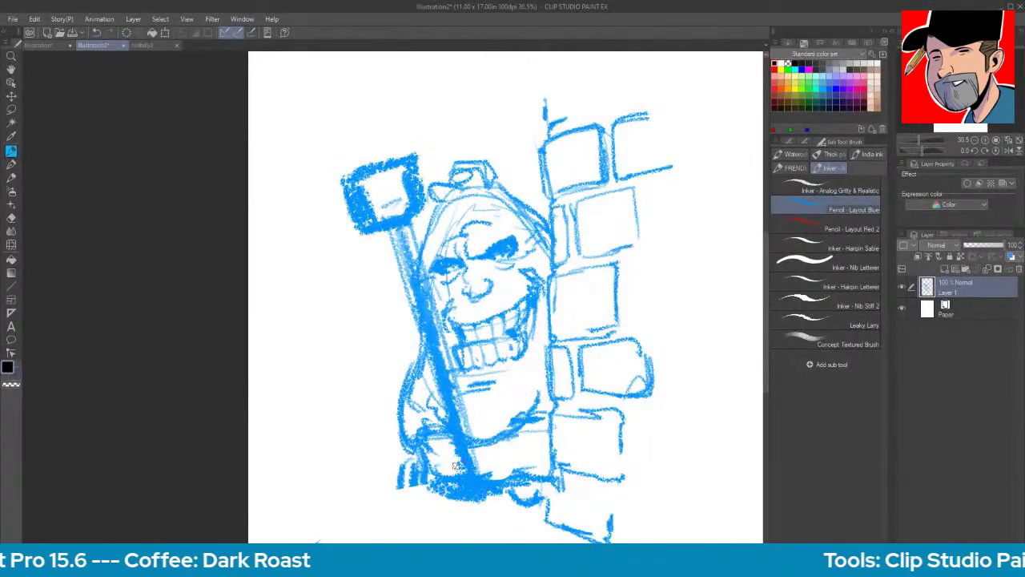
# - Sketch a rounded wheel below the hood's left corner and draw a line running beneath the ledge
pyautogui.moveTo(592, 469)
pyautogui.mouseDown()
pyautogui.moveTo(583, 391)
pyautogui.moveTo(544, 395)
pyautogui.mouseUp()
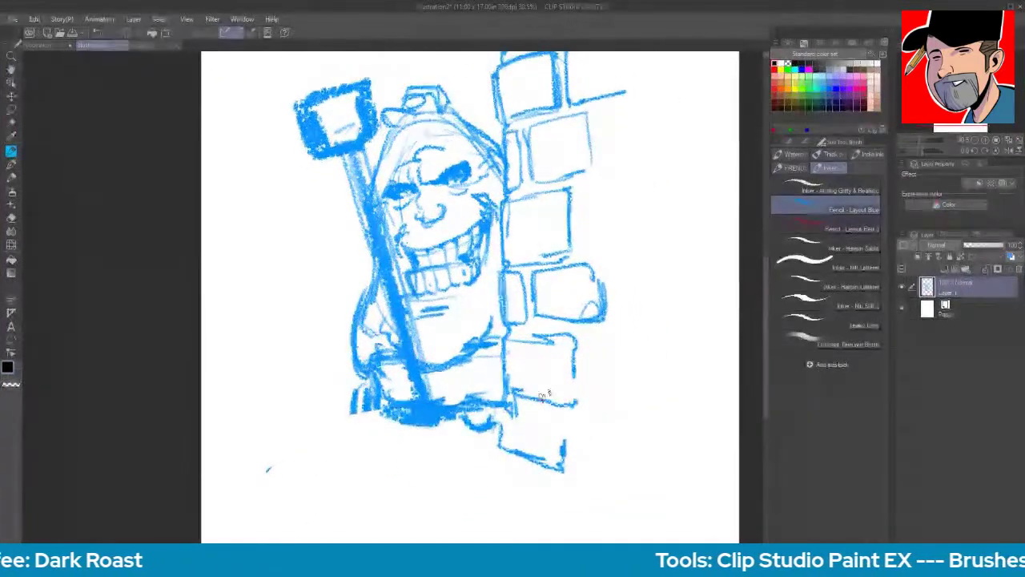
pyautogui.moveTo(356, 406)
pyautogui.mouseDown()
pyautogui.moveTo(382, 470)
pyautogui.moveTo(351, 460)
pyautogui.moveTo(365, 466)
pyautogui.mouseUp()
pyautogui.moveTo(383, 412); pyautogui.dragTo(381, 433)
pyautogui.moveTo(405, 439); pyautogui.dragTo(383, 471)
pyautogui.moveTo(345, 400); pyautogui.dragTo(376, 476)
pyautogui.moveTo(340, 424)
pyautogui.mouseDown()
pyautogui.moveTo(394, 452)
pyautogui.moveTo(368, 475)
pyautogui.mouseUp()
pyautogui.moveTo(455, 442)
pyautogui.mouseDown()
pyautogui.moveTo(504, 419)
pyautogui.moveTo(487, 413)
pyautogui.mouseUp()
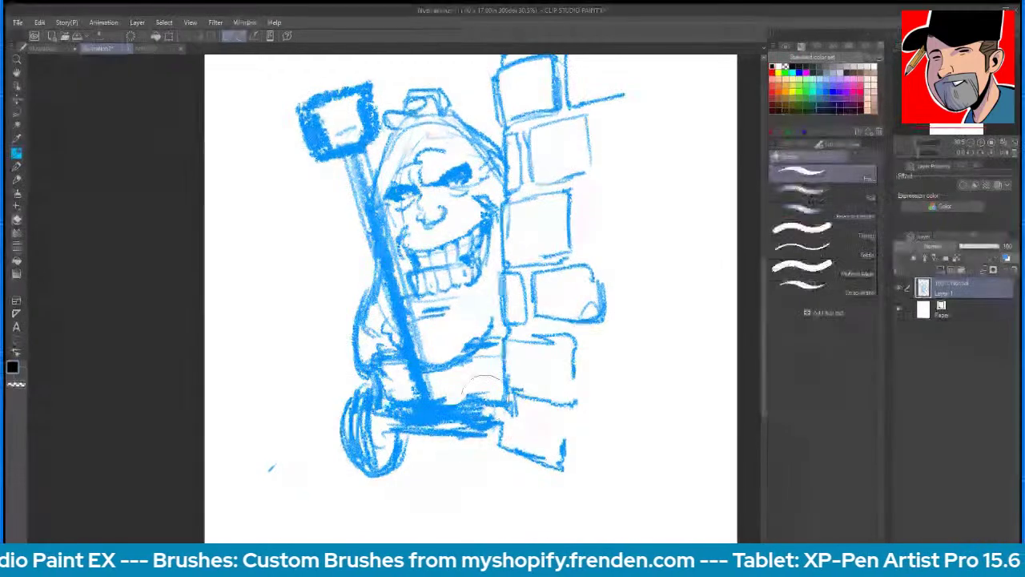
# - Erase the heavy scribbling around the ledge and redraw the handle's flared base with a clean double line under it
pyautogui.press('[')
pyautogui.press('[')
pyautogui.press('[')
pyautogui.moveTo(407, 392)
pyautogui.mouseDown()
pyautogui.moveTo(397, 402)
pyautogui.moveTo(406, 395)
pyautogui.moveTo(405, 413)
pyautogui.moveTo(489, 405)
pyautogui.moveTo(482, 411)
pyautogui.mouseUp()
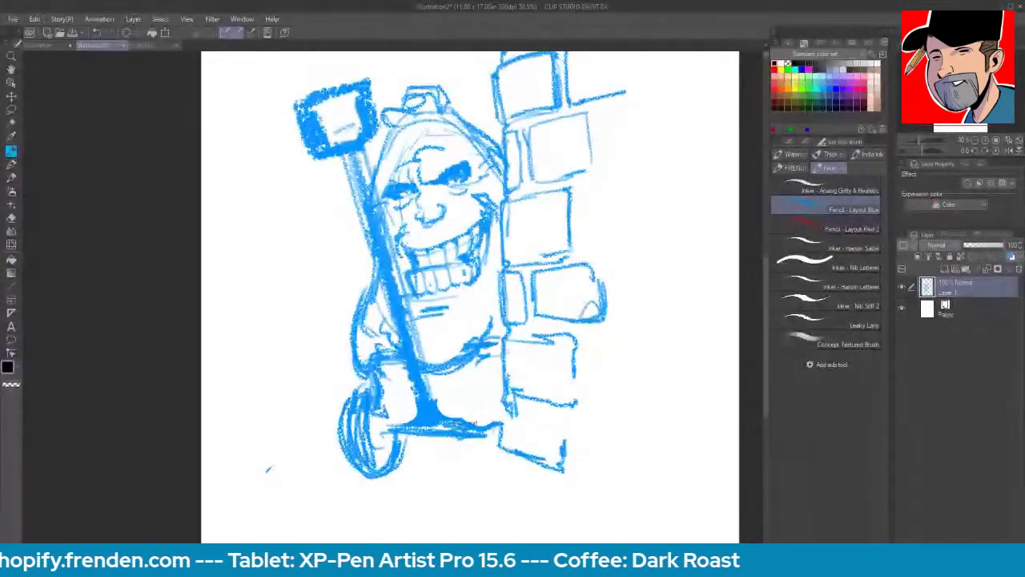
pyautogui.moveTo(412, 424); pyautogui.dragTo(465, 433)
pyautogui.moveTo(379, 426)
pyautogui.mouseDown()
pyautogui.moveTo(387, 440)
pyautogui.moveTo(501, 441)
pyautogui.mouseUp()
pyautogui.moveTo(375, 378); pyautogui.dragTo(381, 444)
# - Reinforce the hood's lower left corner and the chin fold, and build up the wheel with repeated curved strokes
pyautogui.moveTo(351, 334); pyautogui.dragTo(357, 371)
pyautogui.moveTo(425, 374); pyautogui.dragTo(508, 340)
pyautogui.moveTo(351, 389); pyautogui.dragTo(376, 478)
pyautogui.moveTo(344, 414); pyautogui.dragTo(370, 472)
pyautogui.press('space')
pyautogui.moveTo(467, 419); pyautogui.dragTo(431, 480)
pyautogui.moveTo(363, 437)
pyautogui.mouseDown()
pyautogui.moveTo(386, 434)
pyautogui.moveTo(374, 434)
pyautogui.mouseUp()
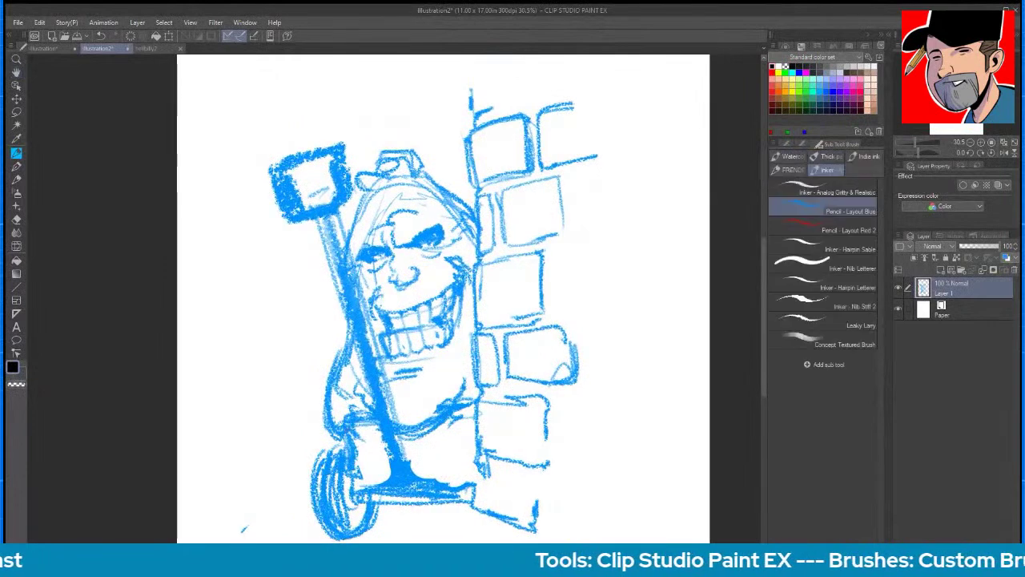
# - Add strokes to the uppermost brick of the wall and draw lines along the upper edge of the wagon body
pyautogui.press('space')
pyautogui.moveTo(553, 360); pyautogui.dragTo(533, 469)
pyautogui.moveTo(451, 211)
pyautogui.mouseDown()
pyautogui.moveTo(480, 157)
pyautogui.moveTo(472, 146)
pyautogui.mouseUp()
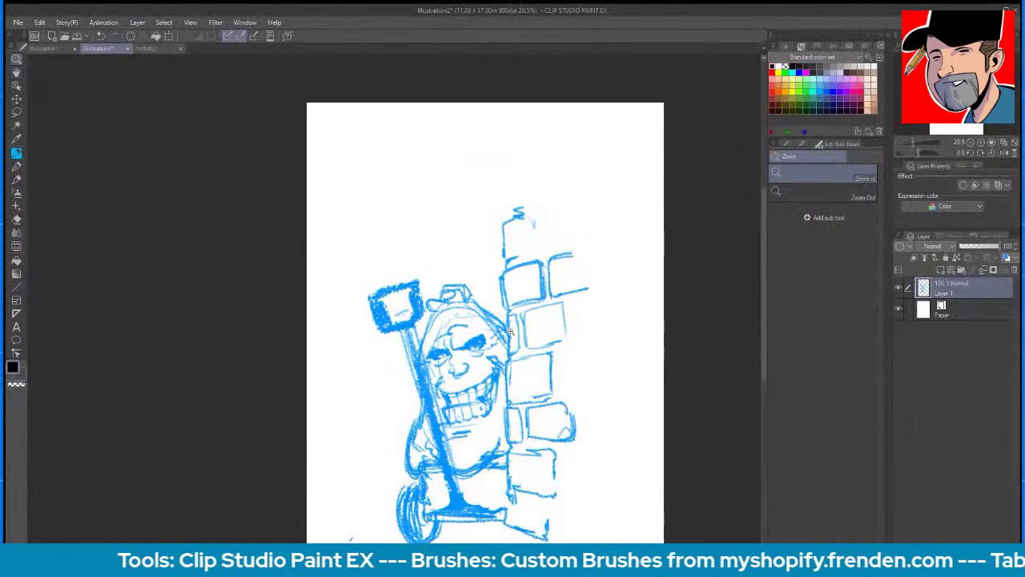
pyautogui.moveTo(602, 335); pyautogui.dragTo(473, 358)
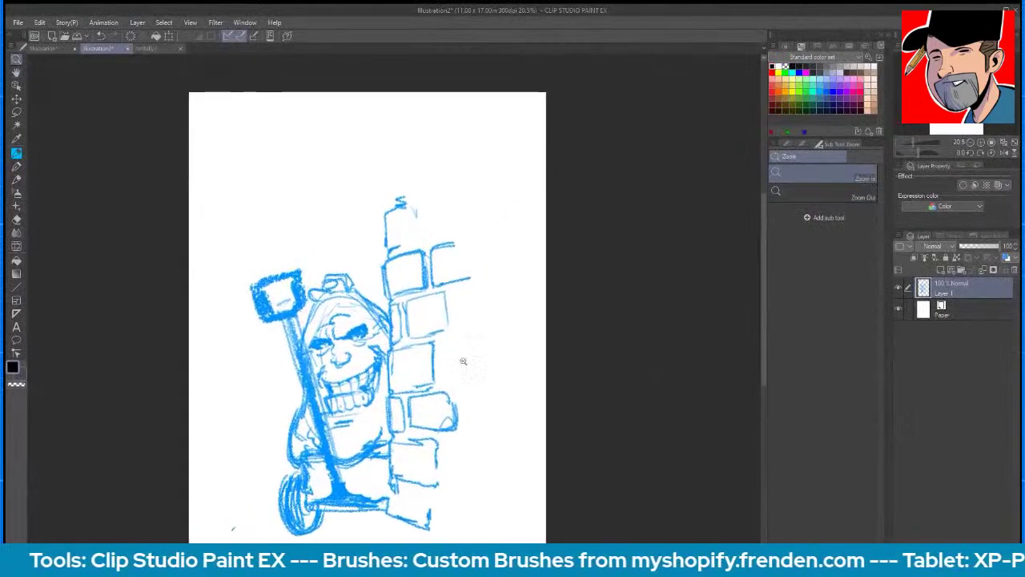
pyautogui.moveTo(309, 473); pyautogui.dragTo(393, 463)
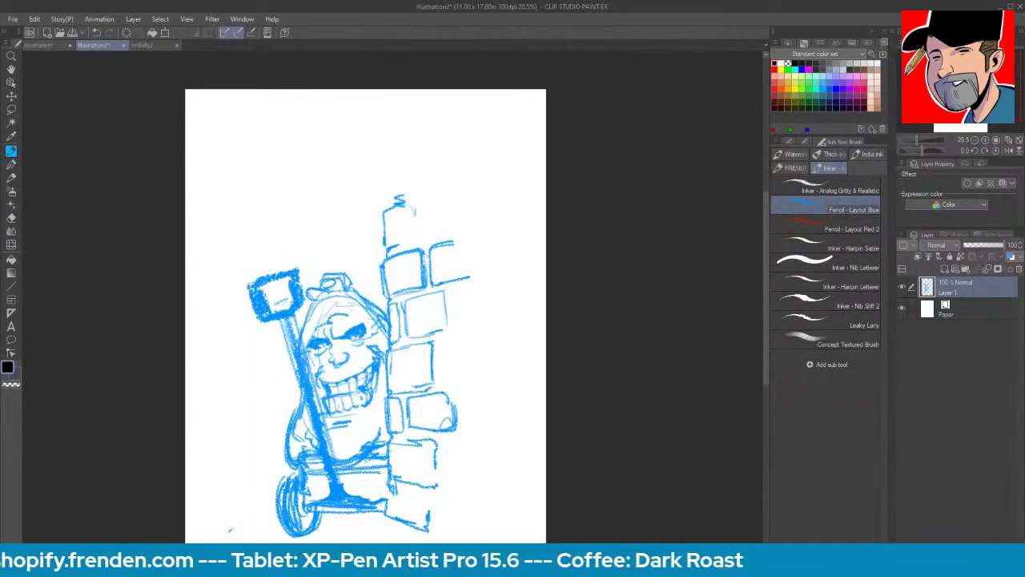
pyautogui.moveTo(764, 320); pyautogui.dragTo(764, 338)
pyautogui.moveTo(370, 459); pyautogui.dragTo(390, 463)
# - Rework the base of the wall, extending its corner edge downward and adding dark horizontal strokes across the lowest brick
pyautogui.moveTo(390, 421)
pyautogui.mouseDown()
pyautogui.moveTo(392, 491)
pyautogui.moveTo(436, 465)
pyautogui.mouseUp()
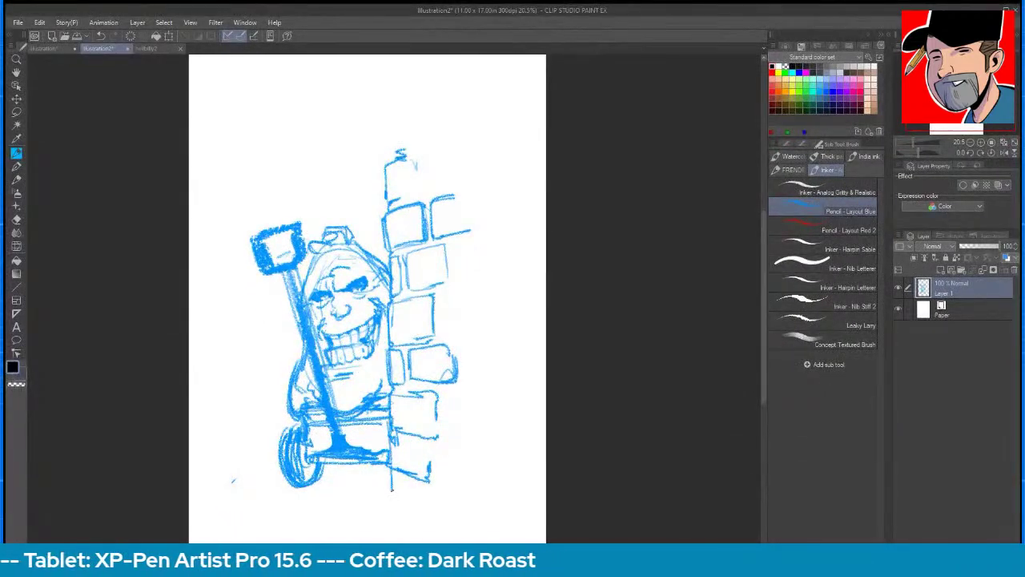
pyautogui.moveTo(412, 467); pyautogui.dragTo(445, 462)
pyautogui.moveTo(397, 483)
pyautogui.mouseDown()
pyautogui.moveTo(426, 476)
pyautogui.moveTo(442, 486)
pyautogui.mouseUp()
pyautogui.moveTo(392, 505)
pyautogui.mouseDown()
pyautogui.moveTo(425, 520)
pyautogui.moveTo(411, 524)
pyautogui.mouseUp()
# - Darken the wheel and the wagon's underside, and add small ground marks below them
pyautogui.moveTo(279, 466)
pyautogui.mouseDown()
pyautogui.moveTo(287, 489)
pyautogui.moveTo(313, 462)
pyautogui.mouseUp()
pyautogui.moveTo(322, 464)
pyautogui.mouseDown()
pyautogui.moveTo(387, 476)
pyautogui.moveTo(381, 450)
pyautogui.mouseUp()
pyautogui.moveTo(372, 452); pyautogui.dragTo(387, 449)
pyautogui.moveTo(289, 487); pyautogui.dragTo(308, 485)
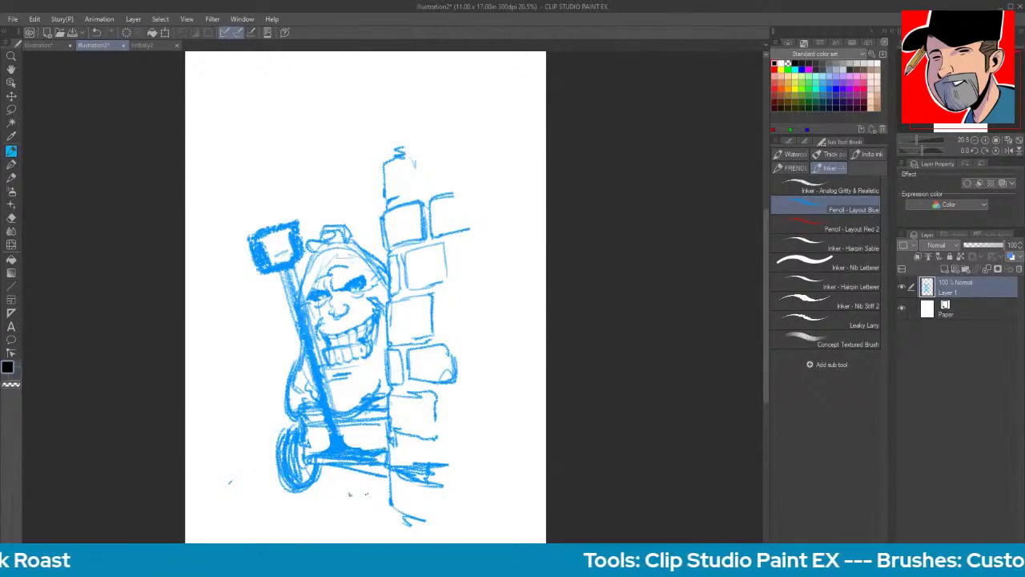
pyautogui.moveTo(261, 508); pyautogui.dragTo(280, 509)
# - Extend the wall's vertical edge upward and rework the shading on the mallet head's face
pyautogui.moveTo(394, 160); pyautogui.dragTo(394, 128)
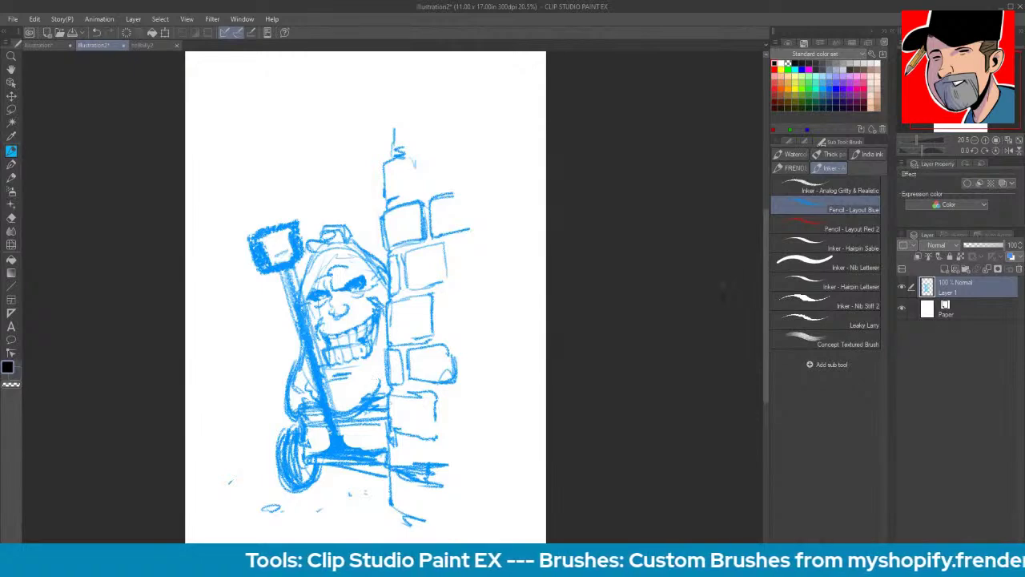
pyautogui.scroll(3, 413, 295)
pyautogui.moveTo(475, 308); pyautogui.dragTo(508, 437)
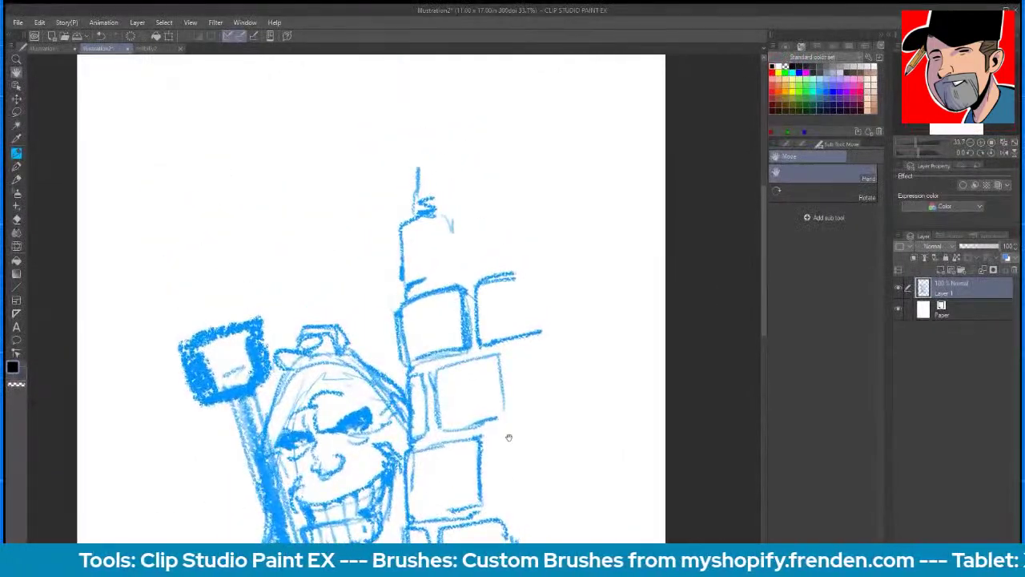
pyautogui.press('/')
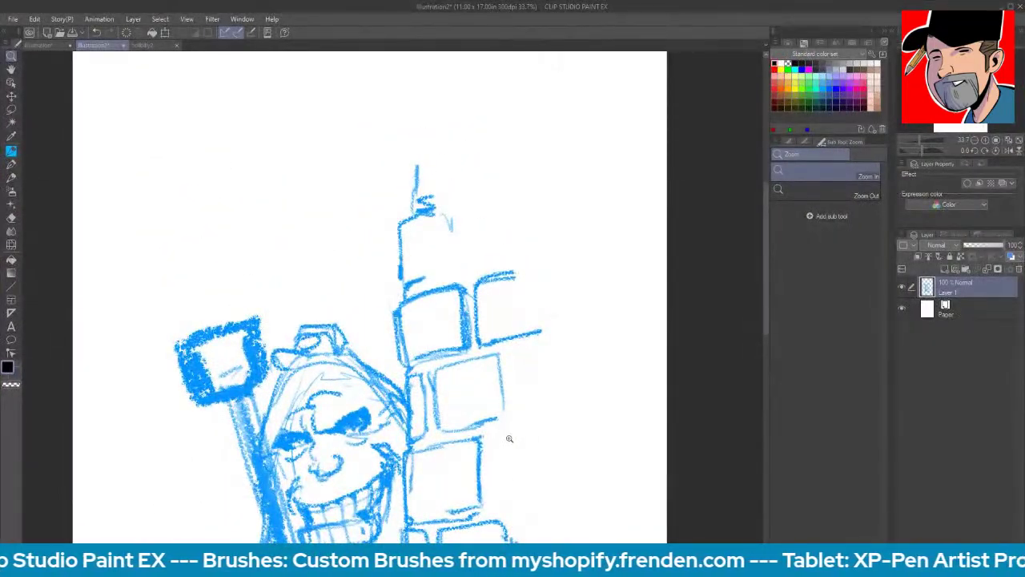
pyautogui.moveTo(231, 345)
pyautogui.mouseDown()
pyautogui.moveTo(258, 337)
pyautogui.moveTo(242, 337)
pyautogui.moveTo(258, 390)
pyautogui.moveTo(266, 324)
pyautogui.moveTo(189, 344)
pyautogui.moveTo(238, 333)
pyautogui.moveTo(192, 352)
pyautogui.moveTo(227, 337)
pyautogui.moveTo(177, 370)
pyautogui.moveTo(181, 383)
pyautogui.mouseUp()
pyautogui.press('e')
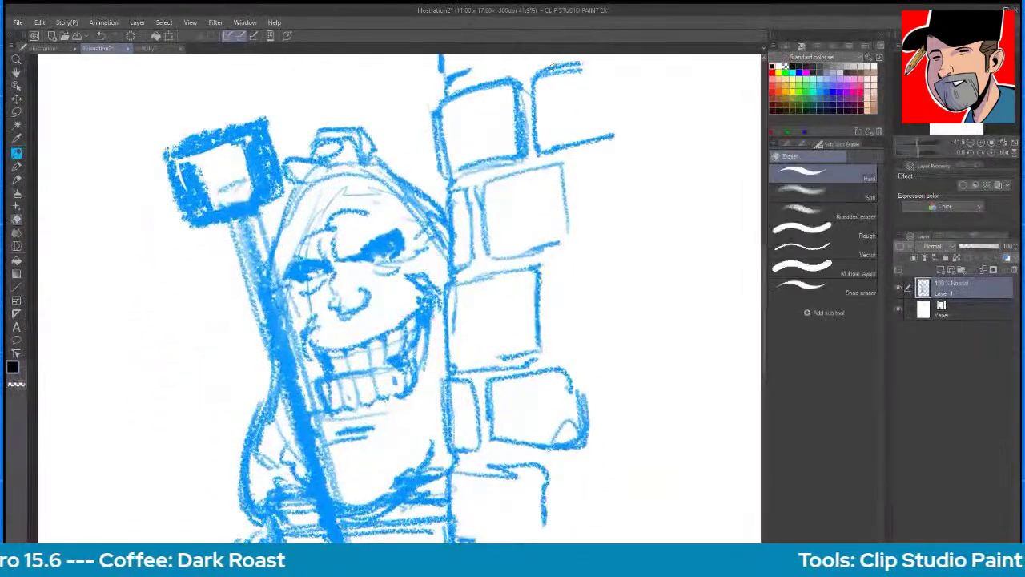
# - Complete the outline of the wall's upper brick and rough in zigzag strokes for another brick above it
pyautogui.press('p')
pyautogui.press('space')
pyautogui.moveTo(564, 329)
pyautogui.mouseDown()
pyautogui.moveTo(552, 341)
pyautogui.moveTo(521, 483)
pyautogui.mouseUp()
pyautogui.scroll(-2, 579, 338)
pyautogui.moveTo(437, 226); pyautogui.dragTo(438, 191)
pyautogui.moveTo(445, 234)
pyautogui.mouseDown()
pyautogui.moveTo(473, 227)
pyautogui.moveTo(492, 256)
pyautogui.moveTo(445, 280)
pyautogui.mouseUp()
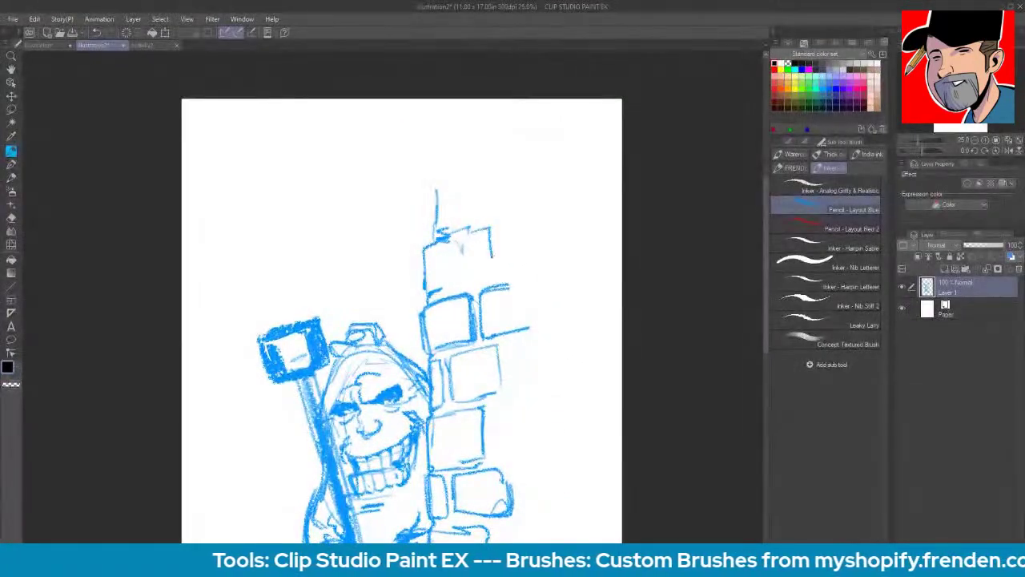
pyautogui.moveTo(451, 262); pyautogui.dragTo(483, 278)
pyautogui.moveTo(437, 194)
pyautogui.mouseDown()
pyautogui.moveTo(430, 217)
pyautogui.moveTo(478, 200)
pyautogui.mouseUp()
# - Try a small hand-like shape with curved strokes beside the top of the wall and erase it
pyautogui.press('space')
pyautogui.moveTo(643, 311)
pyautogui.mouseDown()
pyautogui.moveTo(616, 313)
pyautogui.moveTo(609, 138)
pyautogui.moveTo(645, 361)
pyautogui.moveTo(619, 165)
pyautogui.moveTo(620, 263)
pyautogui.mouseUp()
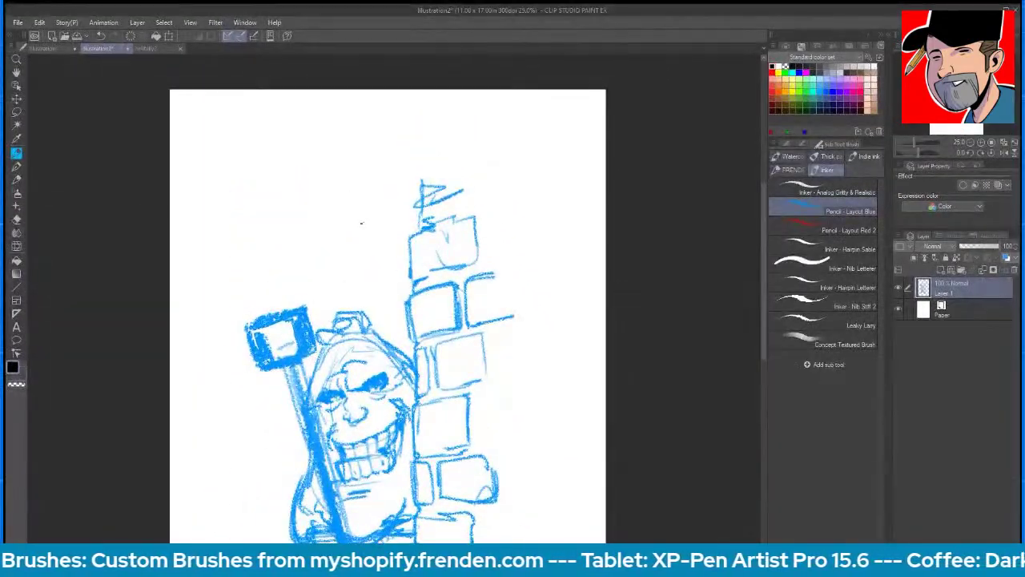
pyautogui.moveTo(373, 221)
pyautogui.mouseDown()
pyautogui.moveTo(382, 199)
pyautogui.moveTo(373, 200)
pyautogui.moveTo(408, 190)
pyautogui.mouseUp()
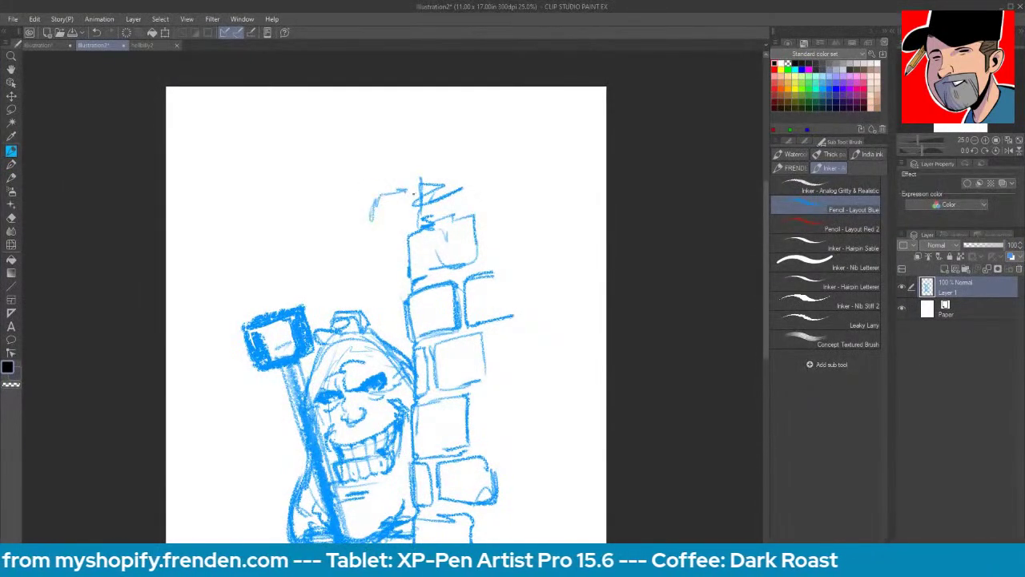
pyautogui.moveTo(385, 194)
pyautogui.mouseDown()
pyautogui.moveTo(373, 222)
pyautogui.moveTo(396, 230)
pyautogui.mouseUp()
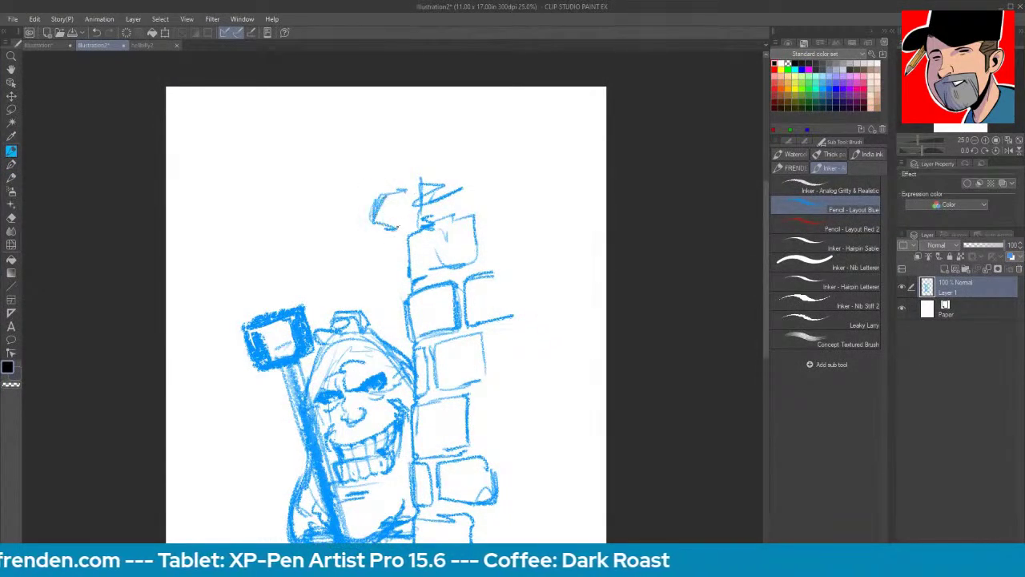
pyautogui.moveTo(404, 193); pyautogui.dragTo(387, 224)
pyautogui.moveTo(387, 231)
pyautogui.mouseDown()
pyautogui.moveTo(378, 246)
pyautogui.moveTo(396, 285)
pyautogui.moveTo(377, 247)
pyautogui.moveTo(361, 240)
pyautogui.mouseUp()
pyautogui.moveTo(360, 241); pyautogui.dragTo(392, 269)
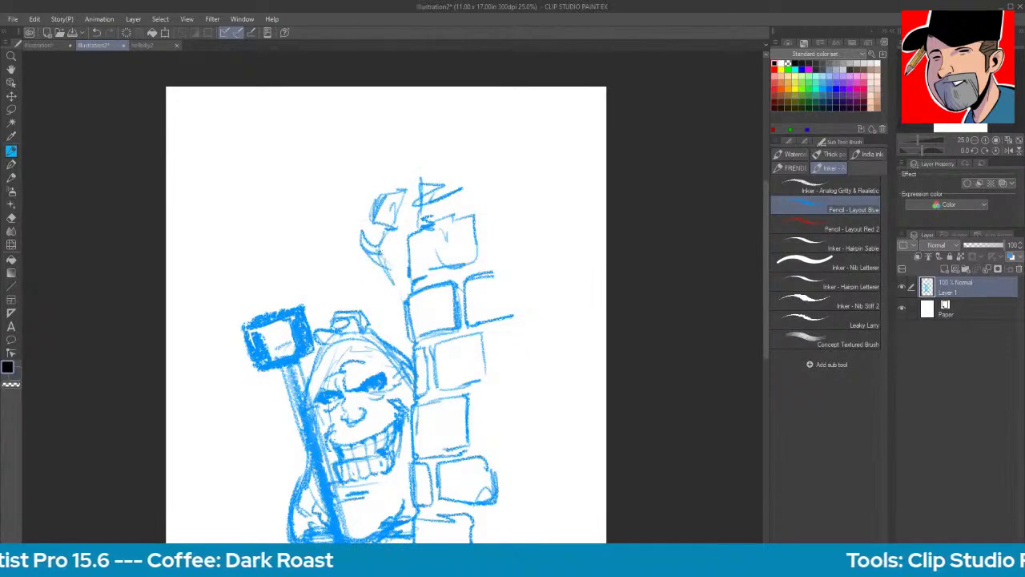
pyautogui.press('e')
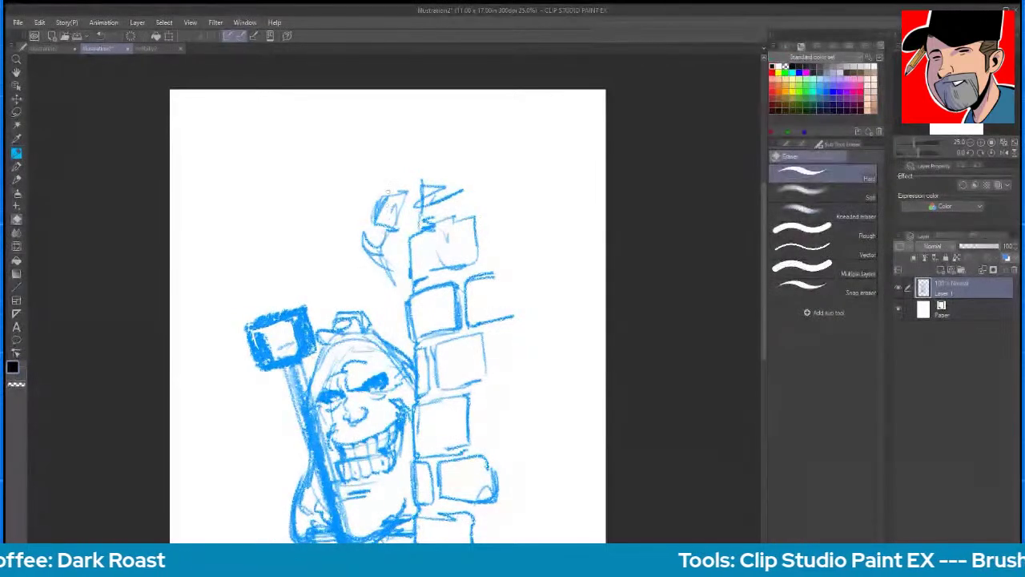
pyautogui.moveTo(392, 195)
pyautogui.mouseDown()
pyautogui.moveTo(371, 256)
pyautogui.moveTo(387, 257)
pyautogui.moveTo(403, 165)
pyautogui.moveTo(424, 149)
pyautogui.mouseUp()
# - Sketch a tall brick with a rounded corner at the very top of the wall
pyautogui.press('p')
pyautogui.moveTo(423, 152)
pyautogui.mouseDown()
pyautogui.moveTo(451, 141)
pyautogui.moveTo(475, 161)
pyautogui.moveTo(472, 171)
pyautogui.mouseUp()
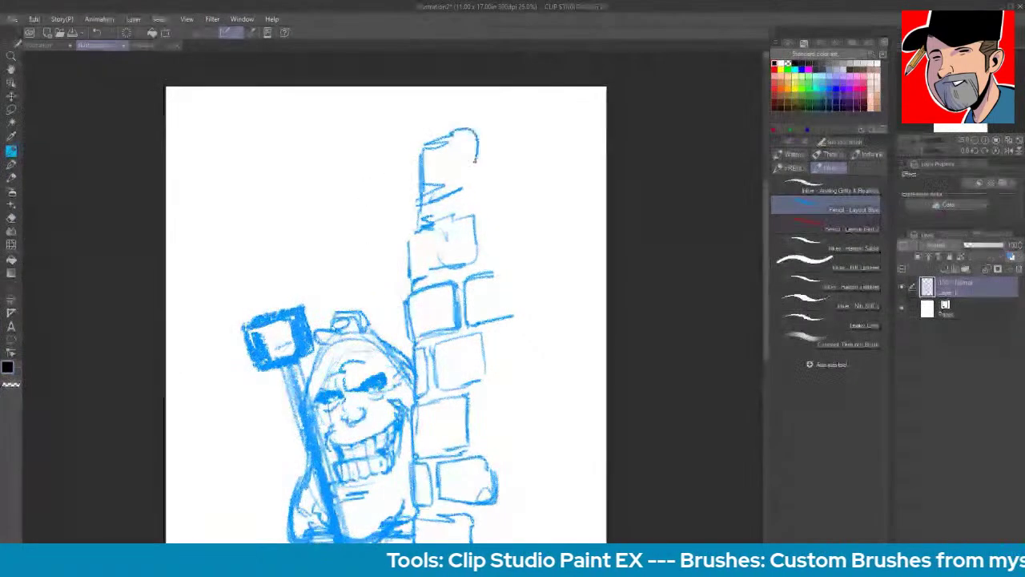
pyautogui.moveTo(427, 148); pyautogui.dragTo(471, 159)
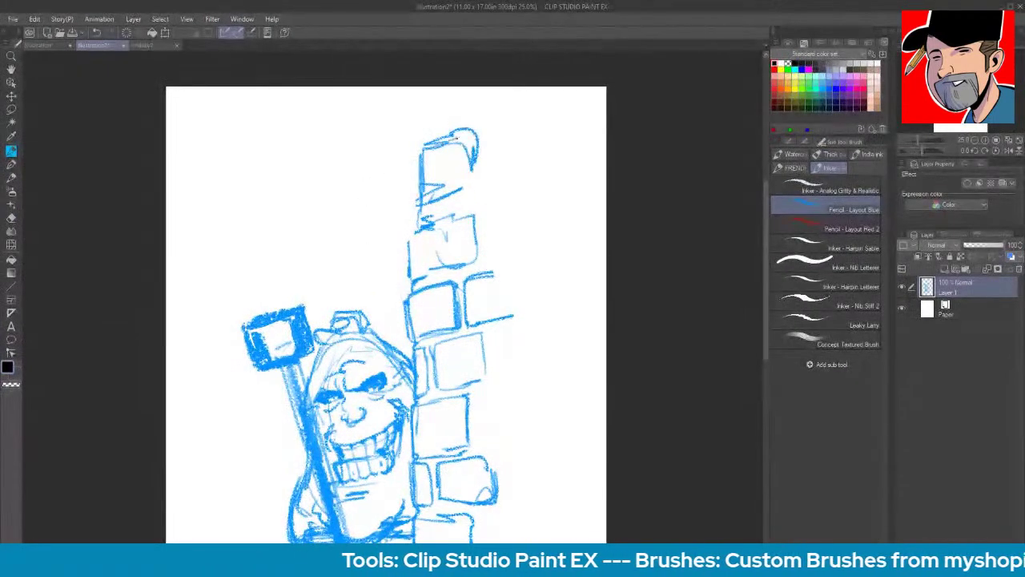
# - Rough in a second character's round head above the hooded one, with its jaw line and open mouth against the wall
pyautogui.moveTo(327, 201)
pyautogui.mouseDown()
pyautogui.moveTo(329, 157)
pyautogui.moveTo(378, 168)
pyautogui.mouseUp()
pyautogui.moveTo(328, 166); pyautogui.dragTo(408, 210)
pyautogui.moveTo(335, 186)
pyautogui.mouseDown()
pyautogui.moveTo(359, 133)
pyautogui.moveTo(368, 232)
pyautogui.mouseUp()
pyautogui.moveTo(396, 273); pyautogui.dragTo(422, 246)
pyautogui.moveTo(401, 293)
pyautogui.mouseDown()
pyautogui.moveTo(392, 267)
pyautogui.moveTo(401, 291)
pyautogui.mouseUp()
pyautogui.moveTo(336, 216); pyautogui.dragTo(388, 279)
pyautogui.moveTo(385, 272)
pyautogui.mouseDown()
pyautogui.moveTo(359, 312)
pyautogui.moveTo(396, 255)
pyautogui.moveTo(389, 236)
pyautogui.mouseUp()
# - Sketch a curled tuft at the second head's upper left and jagged hair across its top
pyautogui.moveTo(338, 199)
pyautogui.mouseDown()
pyautogui.moveTo(352, 233)
pyautogui.moveTo(377, 141)
pyautogui.moveTo(318, 183)
pyautogui.moveTo(323, 195)
pyautogui.mouseUp()
pyautogui.moveTo(330, 160); pyautogui.dragTo(328, 199)
pyautogui.moveTo(332, 186); pyautogui.dragTo(325, 202)
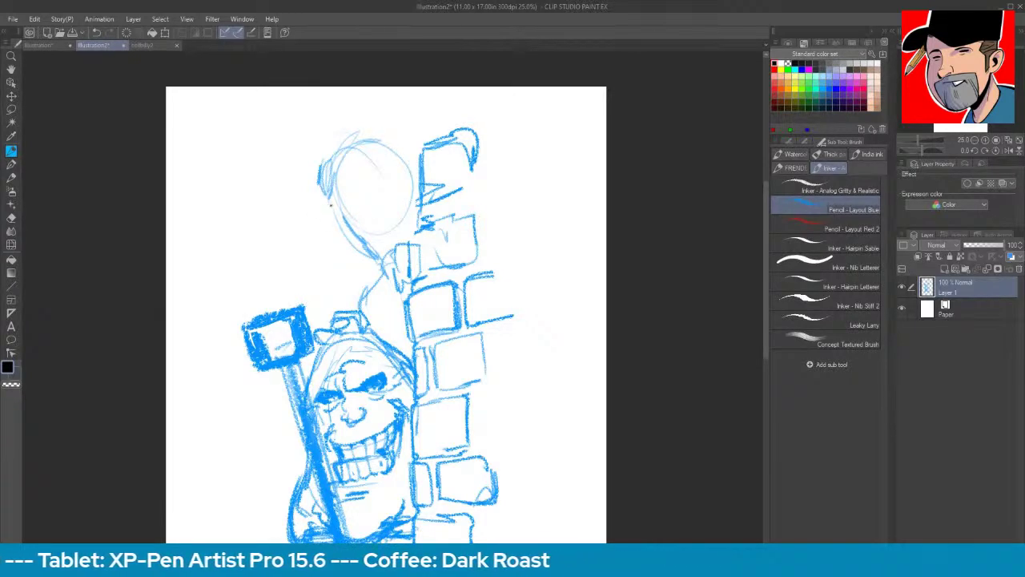
pyautogui.moveTo(335, 154)
pyautogui.mouseDown()
pyautogui.moveTo(306, 178)
pyautogui.moveTo(326, 194)
pyautogui.moveTo(344, 149)
pyautogui.mouseUp()
pyautogui.moveTo(341, 188)
pyautogui.mouseDown()
pyautogui.moveTo(362, 137)
pyautogui.moveTo(373, 152)
pyautogui.moveTo(359, 177)
pyautogui.mouseUp()
pyautogui.moveTo(379, 143); pyautogui.dragTo(411, 133)
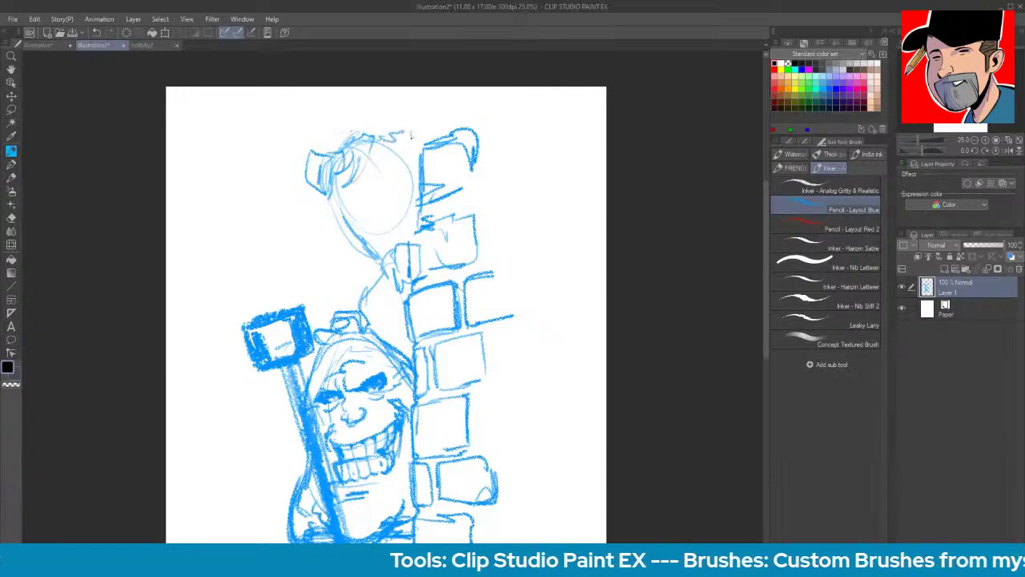
# - Draw the second character's neck and shoulder lines down to the hood, and strengthen the outline around the open mouth
pyautogui.moveTo(387, 219); pyautogui.dragTo(394, 232)
pyautogui.moveTo(337, 207)
pyautogui.mouseDown()
pyautogui.moveTo(382, 299)
pyautogui.moveTo(396, 296)
pyautogui.moveTo(353, 309)
pyautogui.mouseUp()
pyautogui.moveTo(389, 240); pyautogui.dragTo(405, 314)
pyautogui.moveTo(365, 280)
pyautogui.mouseDown()
pyautogui.moveTo(399, 320)
pyautogui.moveTo(351, 314)
pyautogui.moveTo(365, 330)
pyautogui.mouseUp()
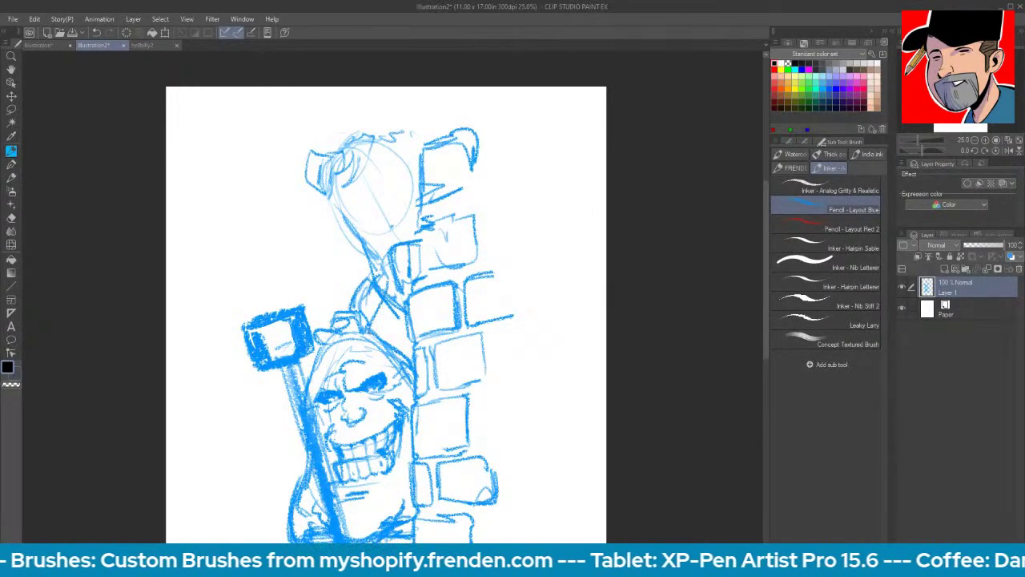
pyautogui.moveTo(404, 240); pyautogui.dragTo(429, 253)
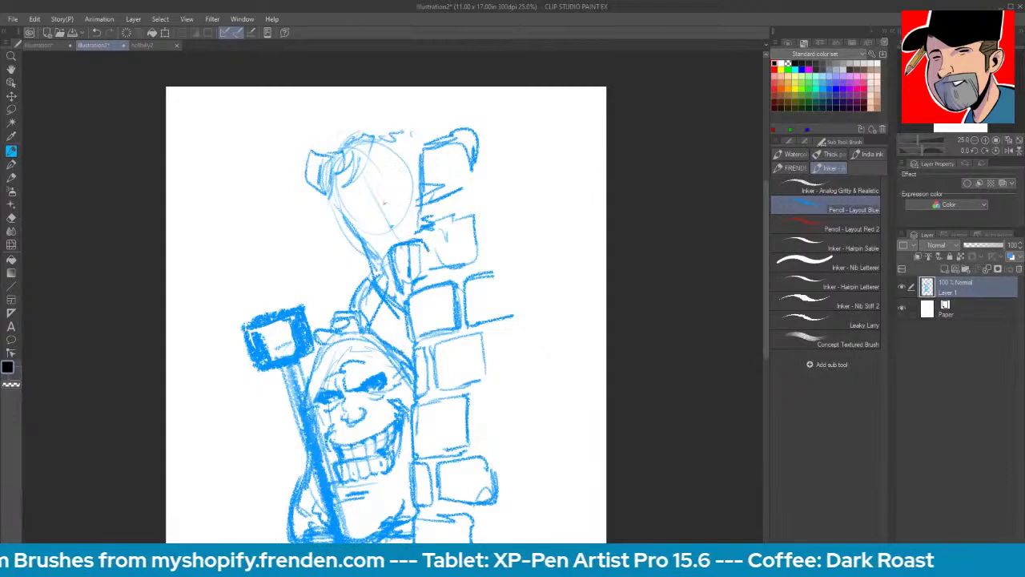
# - Mark the second character's eyes, fill out the tuft at the upper left, and add jagged strokes at the side of the head
pyautogui.moveTo(362, 205)
pyautogui.mouseDown()
pyautogui.moveTo(360, 216)
pyautogui.moveTo(406, 179)
pyautogui.mouseUp()
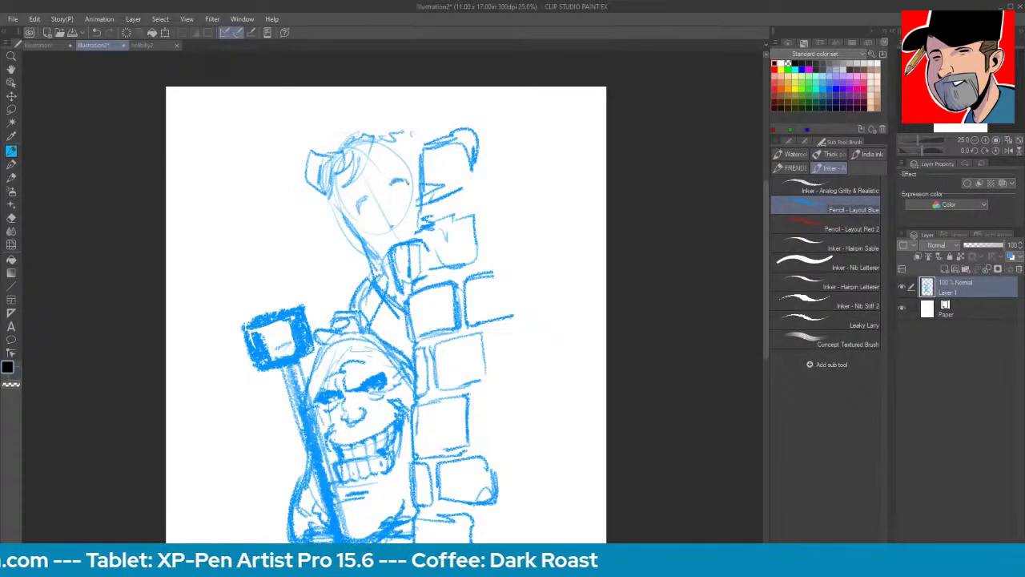
pyautogui.moveTo(370, 208); pyautogui.dragTo(365, 215)
pyautogui.moveTo(316, 153); pyautogui.dragTo(316, 187)
pyautogui.moveTo(313, 150); pyautogui.dragTo(335, 149)
pyautogui.moveTo(328, 194)
pyautogui.mouseDown()
pyautogui.moveTo(357, 234)
pyautogui.moveTo(314, 215)
pyautogui.moveTo(338, 217)
pyautogui.mouseUp()
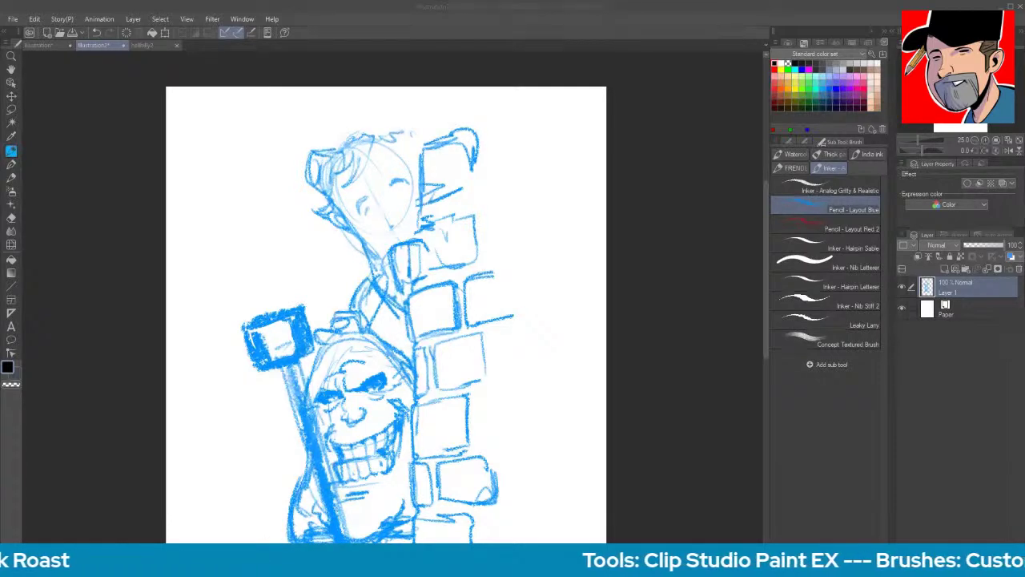
# - Darken the second character's open mouth, divide it into teeth, and sketch the nose above it
pyautogui.moveTo(767, 229)
pyautogui.mouseDown()
pyautogui.moveTo(764, 274)
pyautogui.moveTo(761, 244)
pyautogui.mouseUp()
pyautogui.moveTo(390, 212)
pyautogui.mouseDown()
pyautogui.moveTo(409, 190)
pyautogui.moveTo(424, 213)
pyautogui.moveTo(420, 236)
pyautogui.moveTo(402, 239)
pyautogui.moveTo(426, 192)
pyautogui.moveTo(421, 230)
pyautogui.mouseUp()
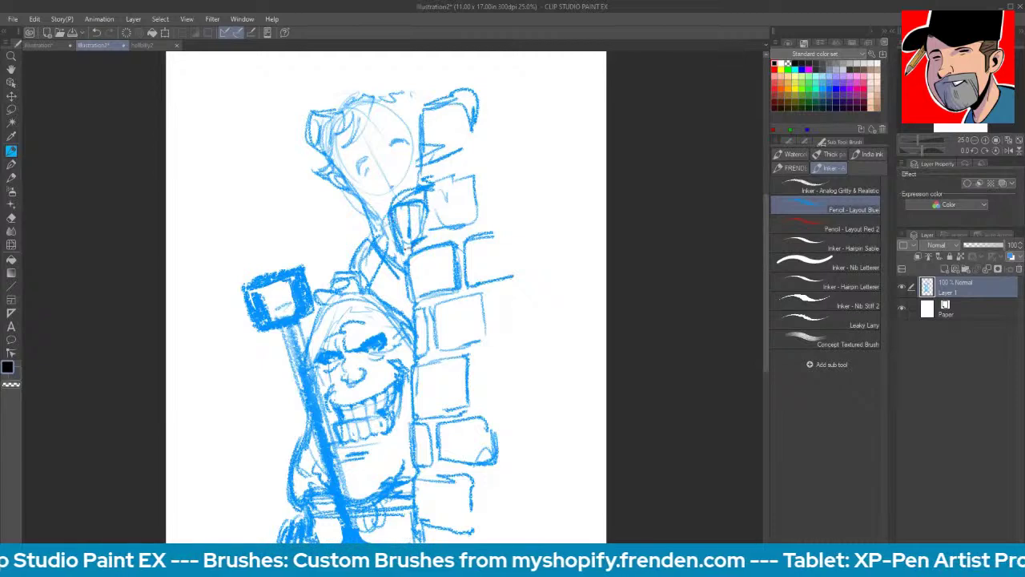
pyautogui.moveTo(388, 219); pyautogui.dragTo(389, 203)
pyautogui.moveTo(387, 205)
pyautogui.mouseDown()
pyautogui.moveTo(422, 186)
pyautogui.moveTo(399, 214)
pyautogui.moveTo(423, 213)
pyautogui.moveTo(403, 226)
pyautogui.mouseUp()
pyautogui.moveTo(388, 210); pyautogui.dragTo(396, 194)
pyautogui.moveTo(394, 229); pyautogui.dragTo(421, 234)
pyautogui.moveTo(399, 240)
pyautogui.mouseDown()
pyautogui.moveTo(418, 231)
pyautogui.moveTo(420, 242)
pyautogui.mouseUp()
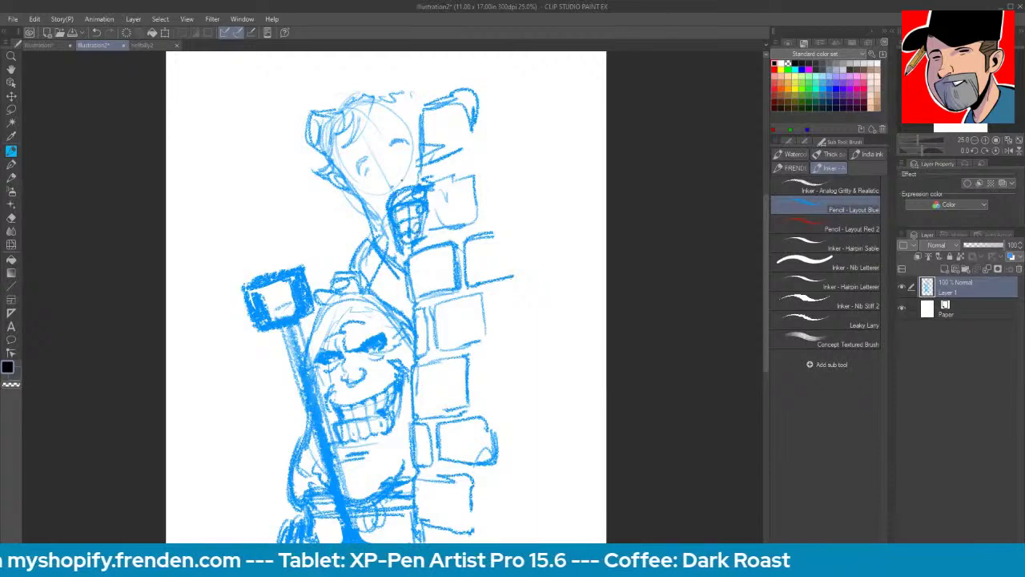
pyautogui.moveTo(381, 188); pyautogui.dragTo(400, 177)
# - Examine the horned character in the hellbilly2 illustration up close and return to the pencil sketch
pyautogui.click(148, 45)
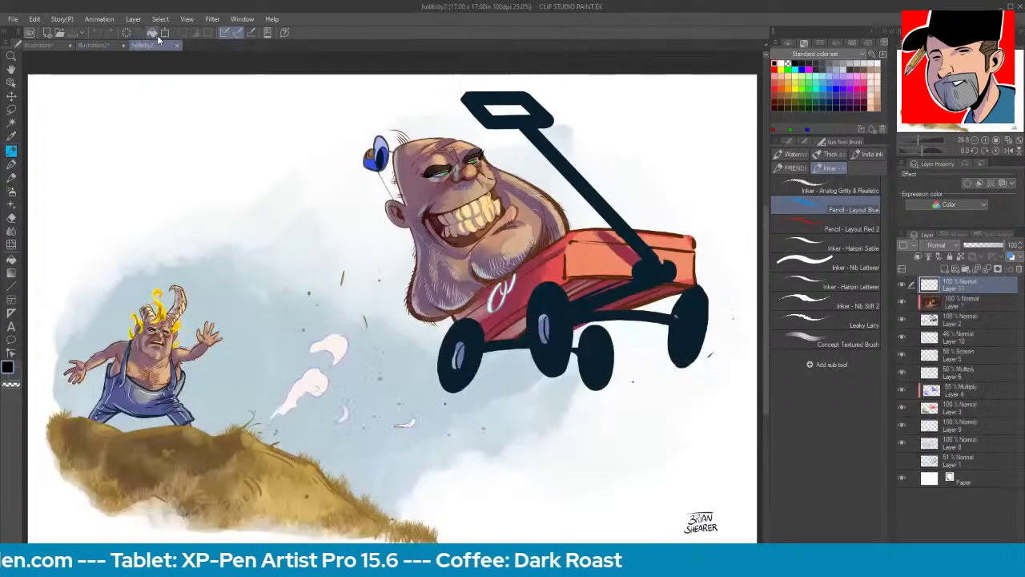
pyautogui.moveTo(163, 324); pyautogui.dragTo(214, 322)
pyautogui.moveTo(192, 320); pyautogui.dragTo(344, 232)
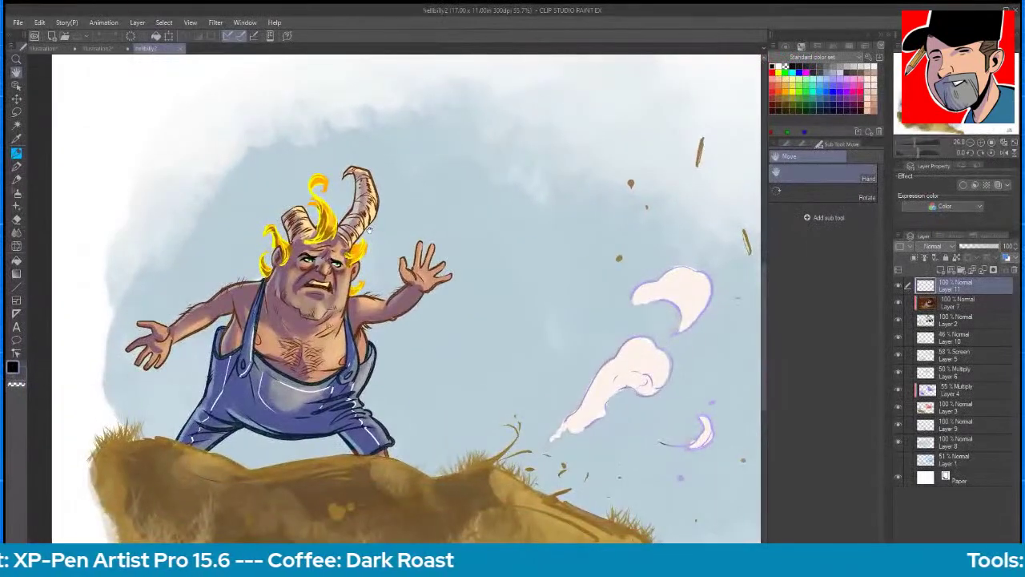
pyautogui.click(105, 44)
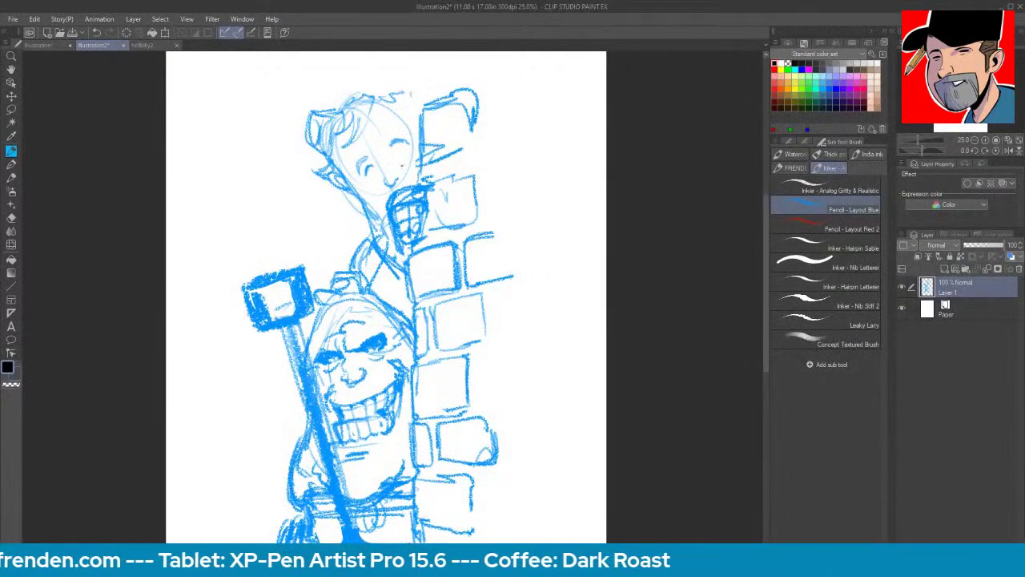
# - Add eyebrow and eye strokes to the upper face, and darken the collar lines below its neck
pyautogui.moveTo(395, 154)
pyautogui.mouseDown()
pyautogui.moveTo(403, 150)
pyautogui.moveTo(396, 139)
pyautogui.moveTo(357, 173)
pyautogui.moveTo(368, 158)
pyautogui.mouseUp()
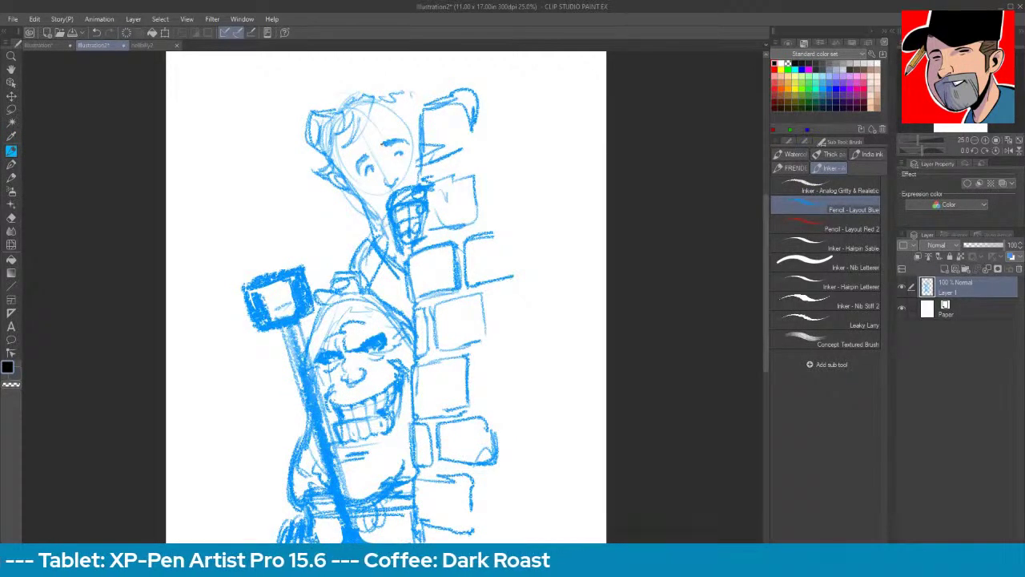
pyautogui.moveTo(766, 255)
pyautogui.mouseDown()
pyautogui.moveTo(764, 279)
pyautogui.moveTo(763, 255)
pyautogui.mouseUp()
pyautogui.moveTo(368, 247)
pyautogui.mouseDown()
pyautogui.moveTo(359, 280)
pyautogui.moveTo(383, 269)
pyautogui.moveTo(396, 306)
pyautogui.mouseUp()
pyautogui.moveTo(386, 265)
pyautogui.mouseDown()
pyautogui.moveTo(407, 300)
pyautogui.moveTo(397, 312)
pyautogui.mouseUp()
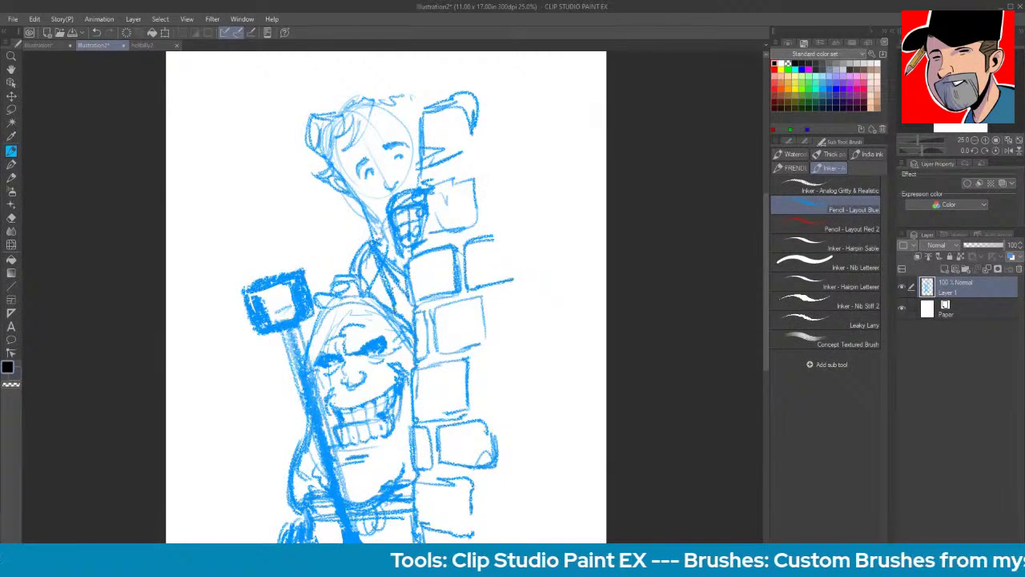
# - Add pointed tufts along the upper character's jaw and reinforce the curled shape at the head's upper left
pyautogui.moveTo(319, 174)
pyautogui.mouseDown()
pyautogui.moveTo(341, 181)
pyautogui.moveTo(352, 195)
pyautogui.moveTo(341, 212)
pyautogui.moveTo(357, 222)
pyautogui.mouseUp()
pyautogui.moveTo(311, 114)
pyautogui.mouseDown()
pyautogui.moveTo(327, 117)
pyautogui.moveTo(316, 147)
pyautogui.mouseUp()
pyautogui.moveTo(313, 113)
pyautogui.mouseDown()
pyautogui.moveTo(341, 111)
pyautogui.moveTo(324, 144)
pyautogui.mouseUp()
# - Rough in a curved horn above the upper character's head and extend the wall edge upward
pyautogui.moveTo(346, 107)
pyautogui.mouseDown()
pyautogui.moveTo(374, 91)
pyautogui.moveTo(386, 123)
pyautogui.moveTo(424, 72)
pyautogui.mouseUp()
pyautogui.moveTo(767, 237); pyautogui.dragTo(767, 200)
pyautogui.moveTo(407, 202)
pyautogui.mouseDown()
pyautogui.moveTo(396, 184)
pyautogui.moveTo(405, 179)
pyautogui.moveTo(365, 171)
pyautogui.moveTo(402, 177)
pyautogui.moveTo(392, 160)
pyautogui.mouseUp()
pyautogui.moveTo(394, 167)
pyautogui.mouseDown()
pyautogui.moveTo(388, 155)
pyautogui.moveTo(424, 157)
pyautogui.mouseUp()
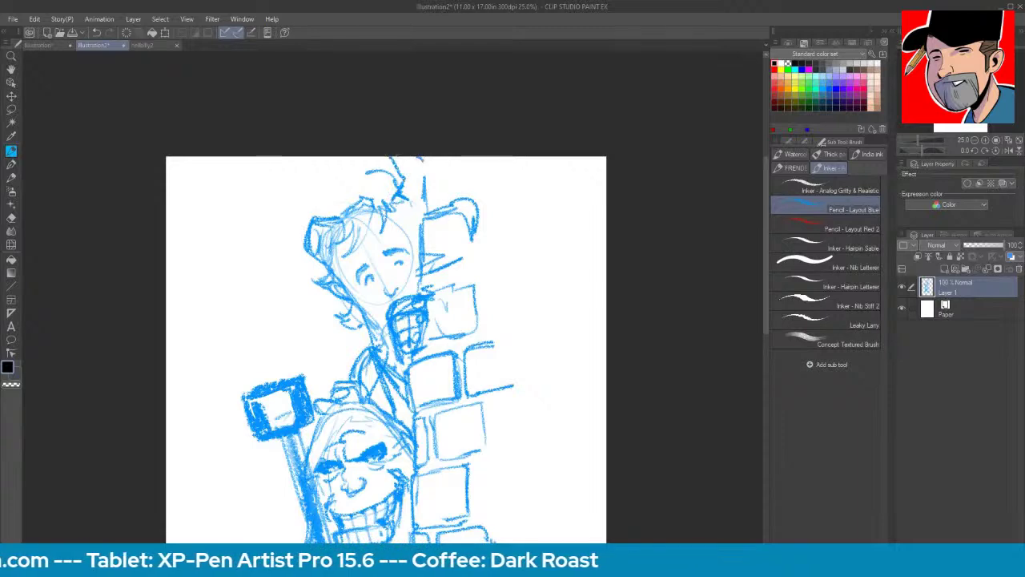
# - Scale the whole sketch layer down slightly and position it lower on the page to leave room above the head
pyautogui.hotkey('ctrl', 'space')
pyautogui.moveTo(613, 185); pyautogui.dragTo(628, 187)
pyautogui.moveTo(678, 216); pyautogui.dragTo(661, 211)
pyautogui.click(11, 97)
pyautogui.moveTo(505, 314); pyautogui.dragTo(513, 340)
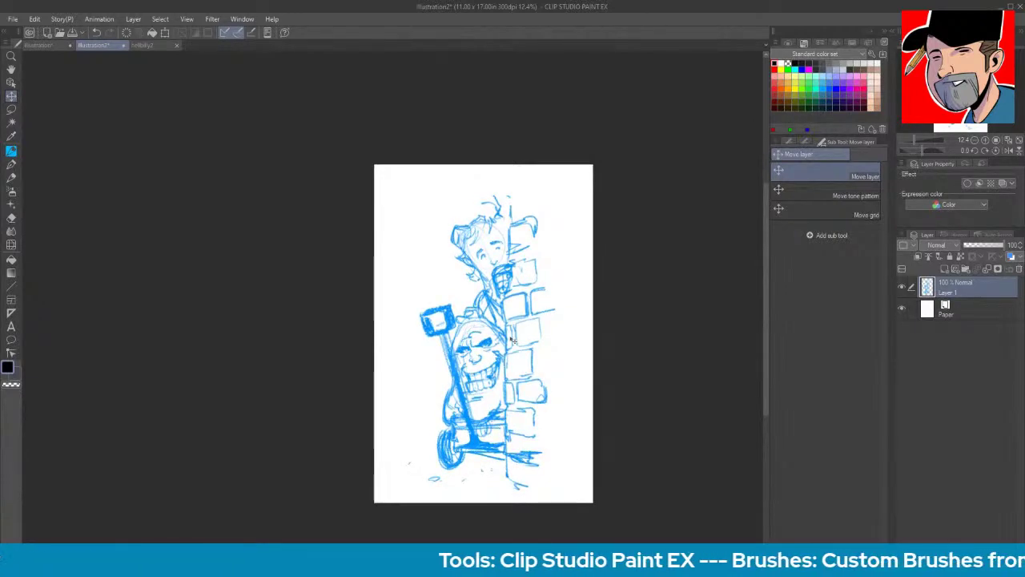
pyautogui.hotkey('ctrl', 't')
pyautogui.moveTo(556, 196); pyautogui.dragTo(542, 224)
pyautogui.moveTo(519, 283); pyautogui.dragTo(528, 277)
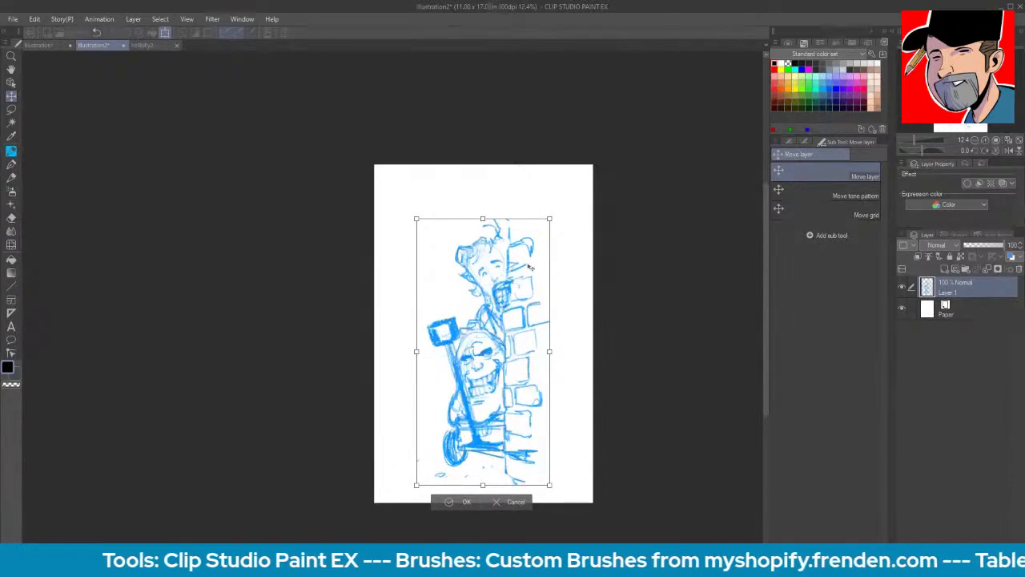
pyautogui.press('Return')
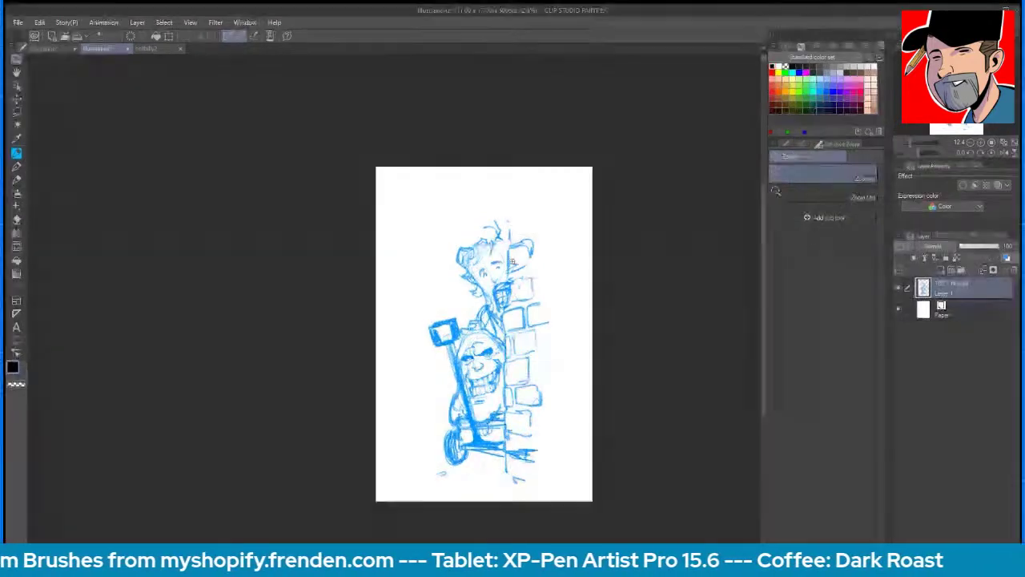
# - Erase the rough horn strokes above the upper character's hair and return to the Pencil - Layout Blue brush
pyautogui.scroll(4, 510, 254)
pyautogui.moveTo(479, 236)
pyautogui.mouseDown()
pyautogui.moveTo(495, 228)
pyautogui.moveTo(469, 184)
pyautogui.moveTo(435, 166)
pyautogui.moveTo(461, 158)
pyautogui.moveTo(495, 173)
pyautogui.moveTo(443, 167)
pyautogui.moveTo(479, 208)
pyautogui.moveTo(503, 167)
pyautogui.mouseUp()
pyautogui.press('e')
pyautogui.press('b')
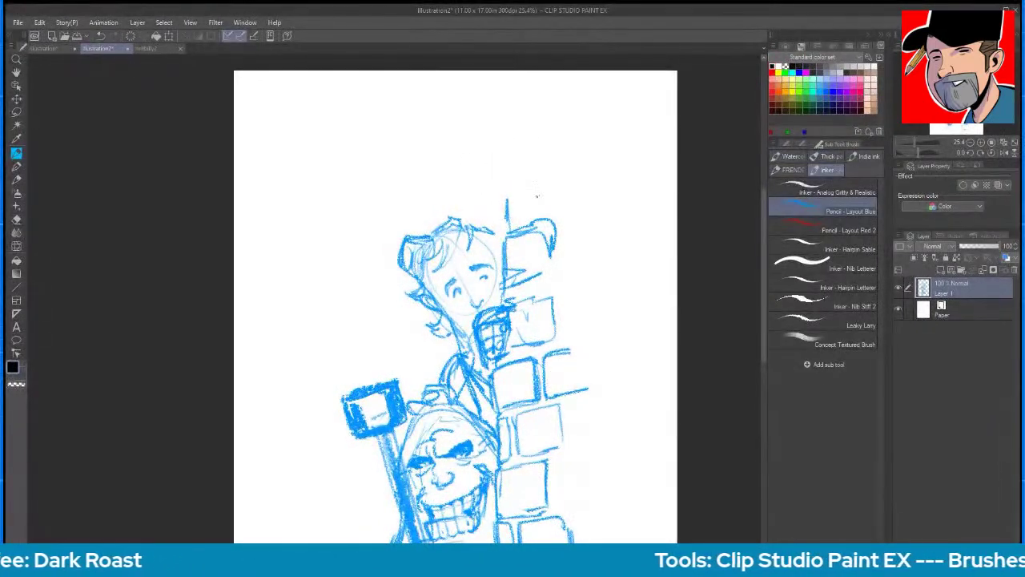
# - Sketch two more bricks at the top of the wall, one at its edge and one lower and farther right
pyautogui.moveTo(509, 218)
pyautogui.mouseDown()
pyautogui.moveTo(559, 201)
pyautogui.moveTo(506, 170)
pyautogui.moveTo(564, 151)
pyautogui.mouseUp()
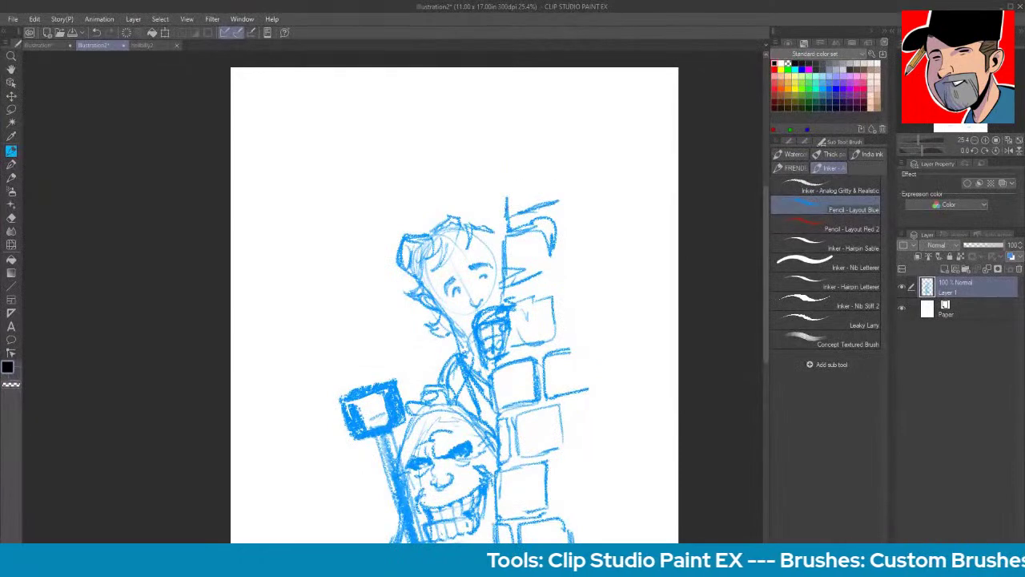
pyautogui.hotkey('ctrl', 'z')
pyautogui.hotkey('ctrl', 'z')
pyautogui.moveTo(508, 181)
pyautogui.mouseDown()
pyautogui.moveTo(508, 216)
pyautogui.moveTo(539, 165)
pyautogui.moveTo(568, 158)
pyautogui.moveTo(553, 267)
pyautogui.moveTo(561, 214)
pyautogui.mouseUp()
pyautogui.moveTo(560, 213); pyautogui.dragTo(606, 202)
pyautogui.moveTo(605, 204)
pyautogui.mouseDown()
pyautogui.moveTo(607, 240)
pyautogui.moveTo(569, 258)
pyautogui.mouseUp()
pyautogui.moveTo(567, 261)
pyautogui.mouseDown()
pyautogui.moveTo(565, 219)
pyautogui.moveTo(613, 247)
pyautogui.mouseUp()
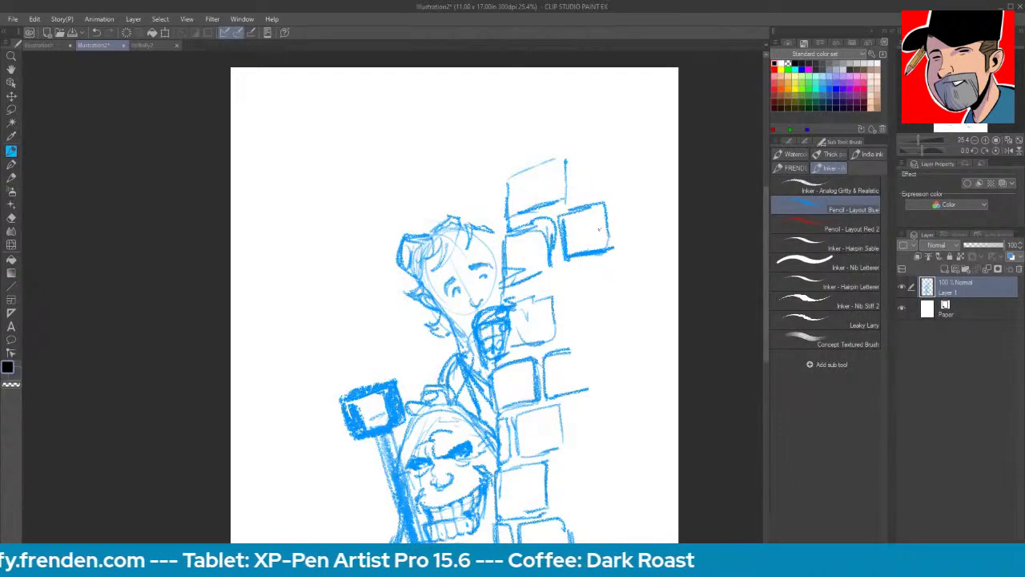
# - Extend the wall's vertical edge and draw a curved, ridged horn with hair strokes at its base on the upper character's head
pyautogui.moveTo(508, 214); pyautogui.dragTo(510, 138)
pyautogui.moveTo(479, 222)
pyautogui.mouseDown()
pyautogui.moveTo(481, 172)
pyautogui.moveTo(453, 166)
pyautogui.moveTo(478, 147)
pyautogui.moveTo(504, 163)
pyautogui.moveTo(471, 151)
pyautogui.moveTo(449, 174)
pyautogui.moveTo(458, 161)
pyautogui.mouseUp()
pyautogui.moveTo(482, 187); pyautogui.dragTo(508, 191)
pyautogui.moveTo(504, 168); pyautogui.dragTo(507, 186)
pyautogui.moveTo(487, 210)
pyautogui.mouseDown()
pyautogui.moveTo(478, 221)
pyautogui.moveTo(505, 225)
pyautogui.moveTo(495, 233)
pyautogui.moveTo(520, 215)
pyautogui.moveTo(463, 219)
pyautogui.moveTo(481, 223)
pyautogui.mouseUp()
pyautogui.moveTo(478, 219); pyautogui.dragTo(501, 257)
pyautogui.moveTo(503, 242); pyautogui.dragTo(498, 255)
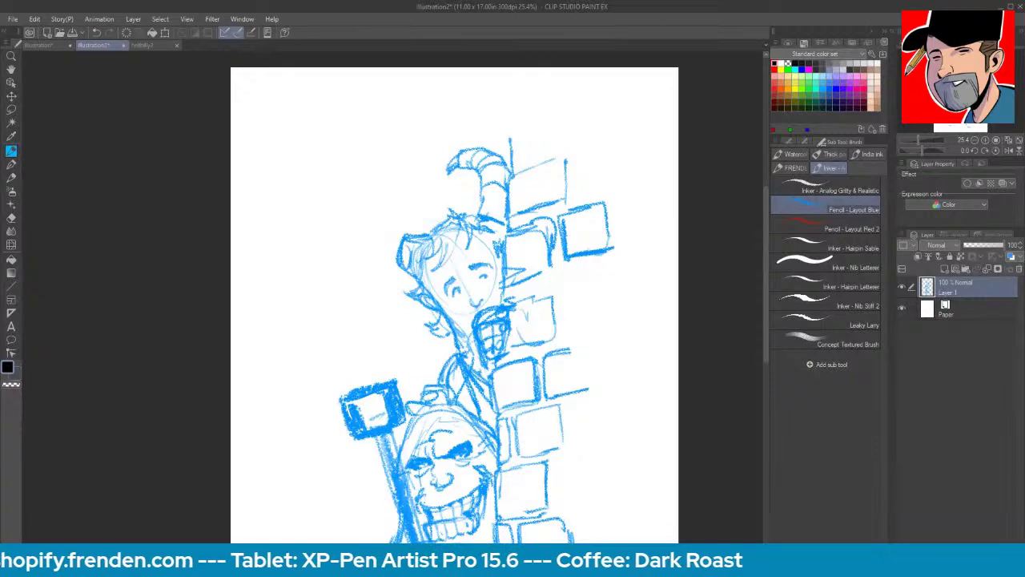
# - Save the sketch as hellbilly3 in CLIP STUDIO FORMAT in the 2023 sketches folder
pyautogui.click(13, 18)
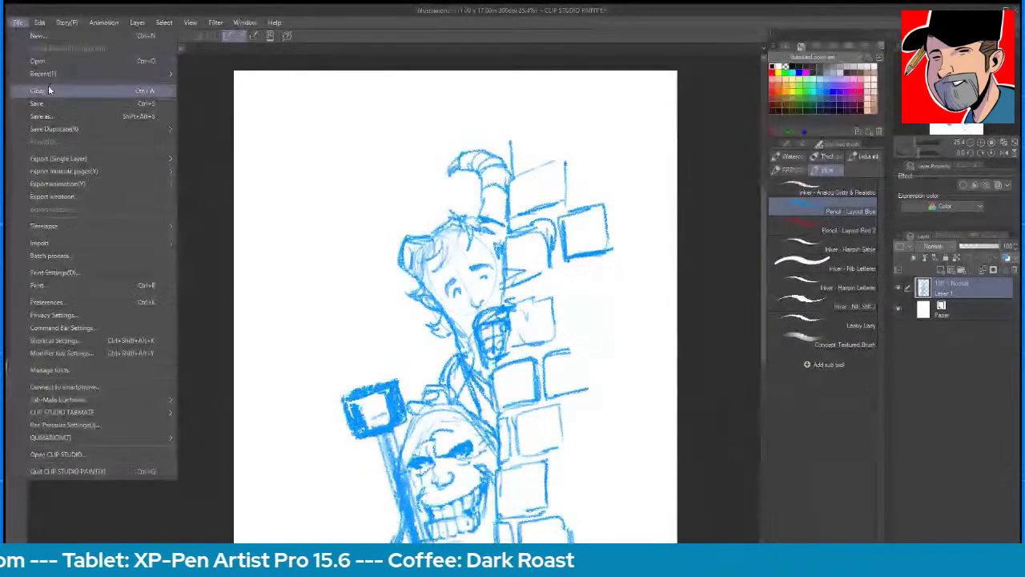
pyautogui.click(54, 115)
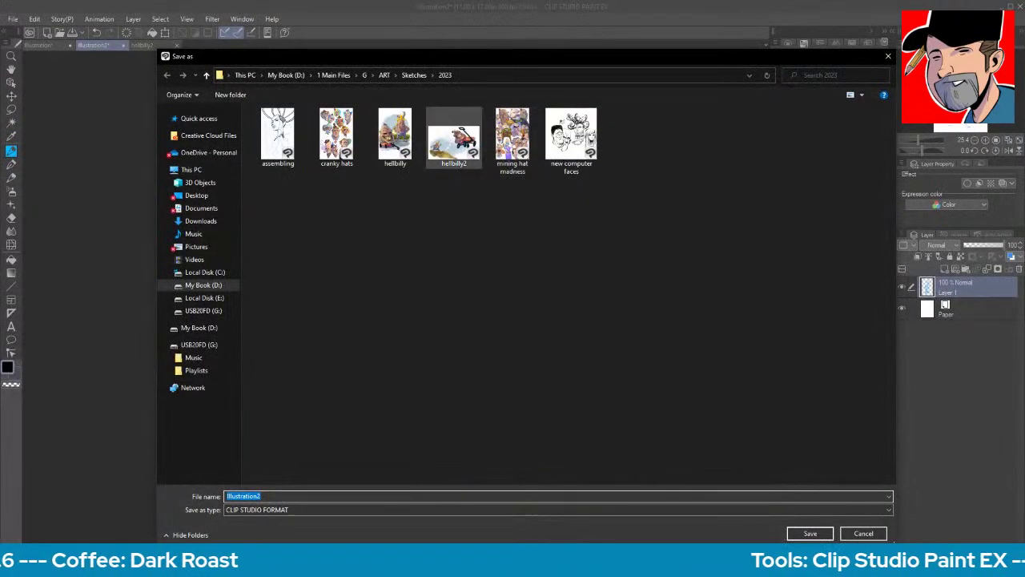
pyautogui.click(454, 139)
pyautogui.click(272, 496)
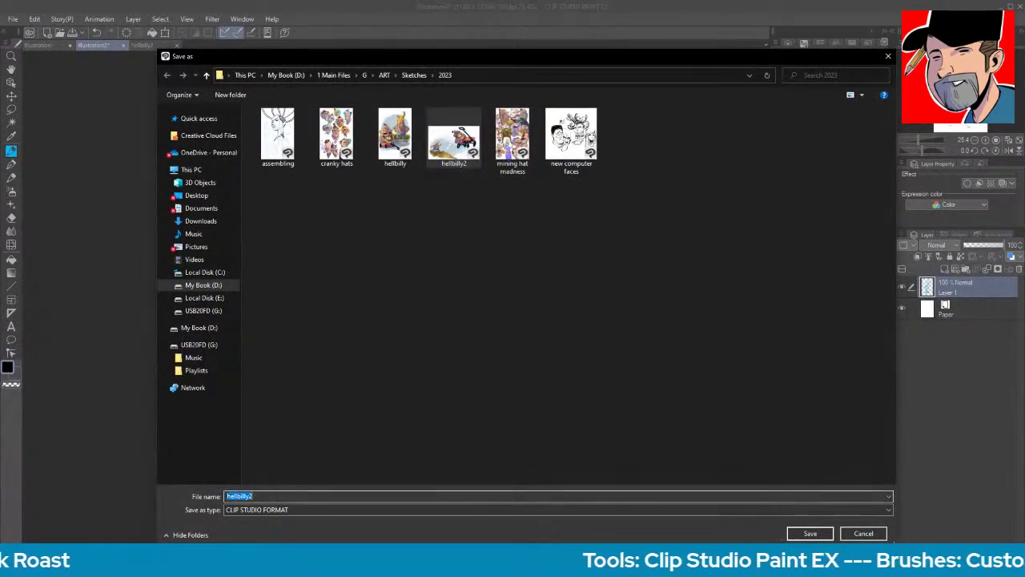
pyautogui.click(255, 495)
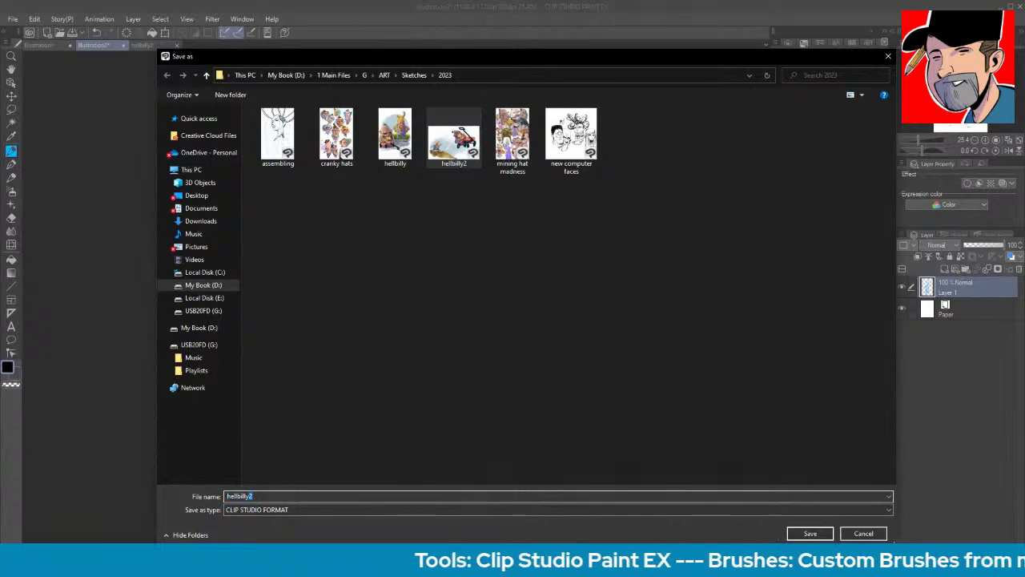
pyautogui.press('Return')
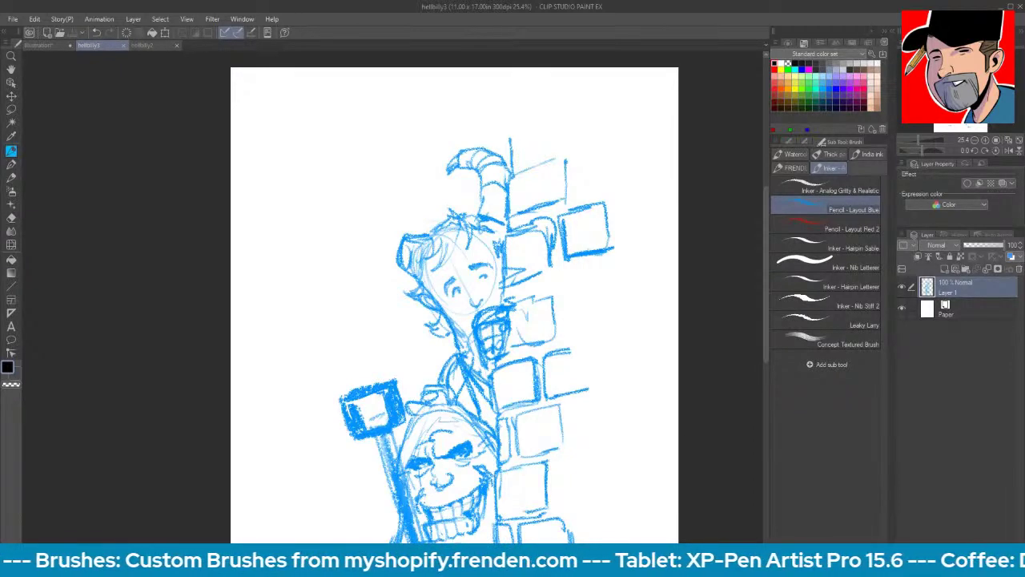
# - Reinforce the strokes at the horn's base and check the hellbilly2 illustration before returning to the hellbilly3 sketch
pyautogui.moveTo(764, 290)
pyautogui.mouseDown()
pyautogui.moveTo(764, 330)
pyautogui.moveTo(764, 305)
pyautogui.mouseUp()
pyautogui.moveTo(474, 172)
pyautogui.mouseDown()
pyautogui.moveTo(483, 162)
pyautogui.moveTo(502, 171)
pyautogui.mouseUp()
pyautogui.click(147, 46)
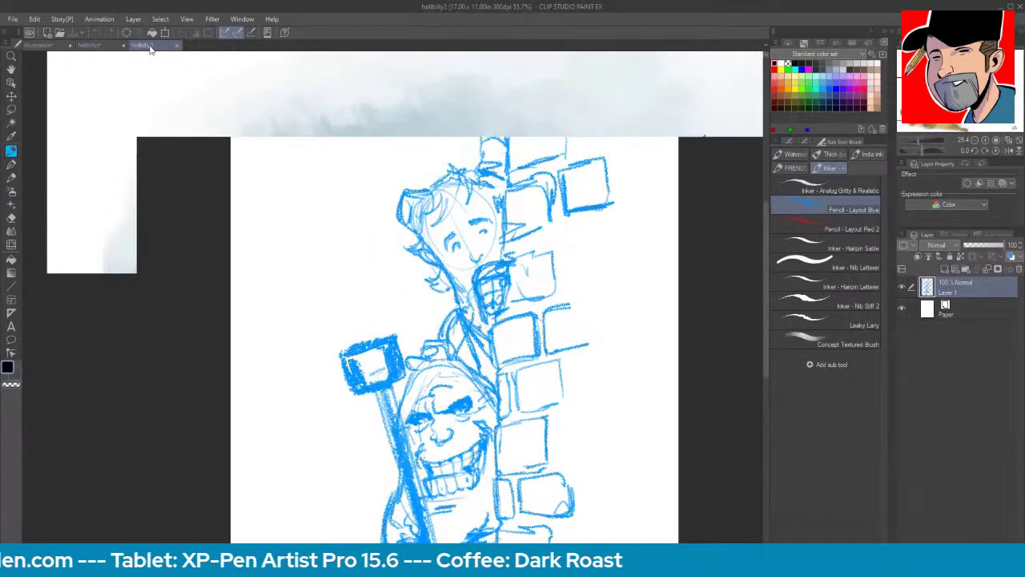
pyautogui.click(107, 46)
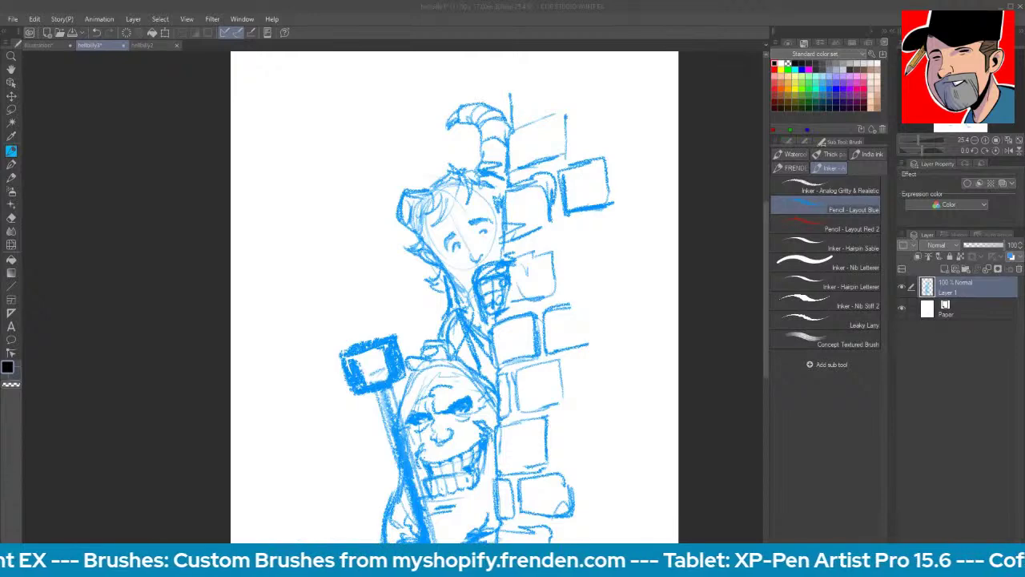
# - Lower the sketch layer's opacity to 22%, add a new layer above it, and choose the Inker - Analog Gritty & Realistic brush
pyautogui.moveTo(765, 266)
pyautogui.mouseDown()
pyautogui.moveTo(764, 321)
pyautogui.moveTo(765, 289)
pyautogui.mouseUp()
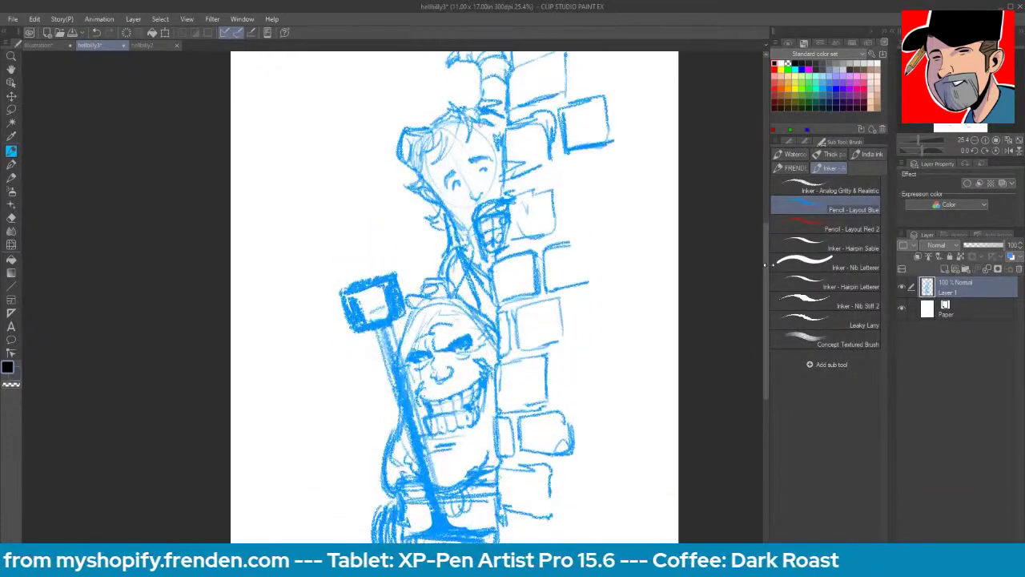
pyautogui.moveTo(1005, 245); pyautogui.dragTo(971, 245)
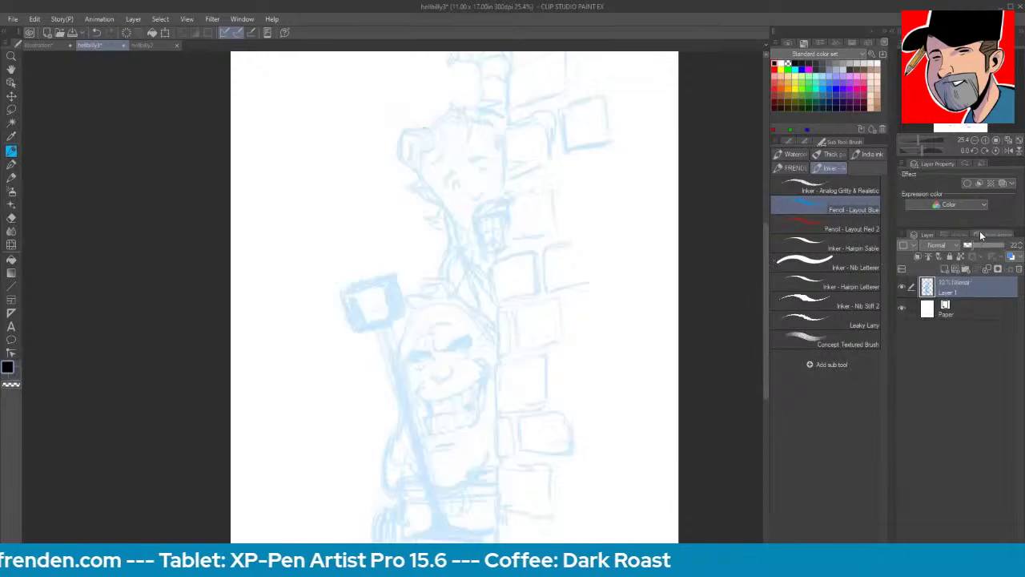
pyautogui.click(939, 271)
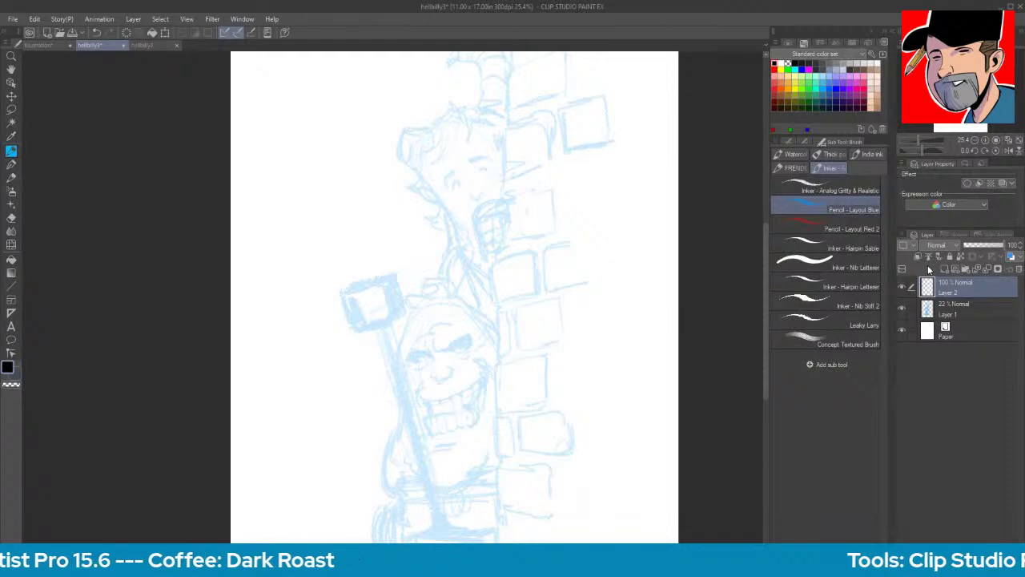
pyautogui.click(847, 192)
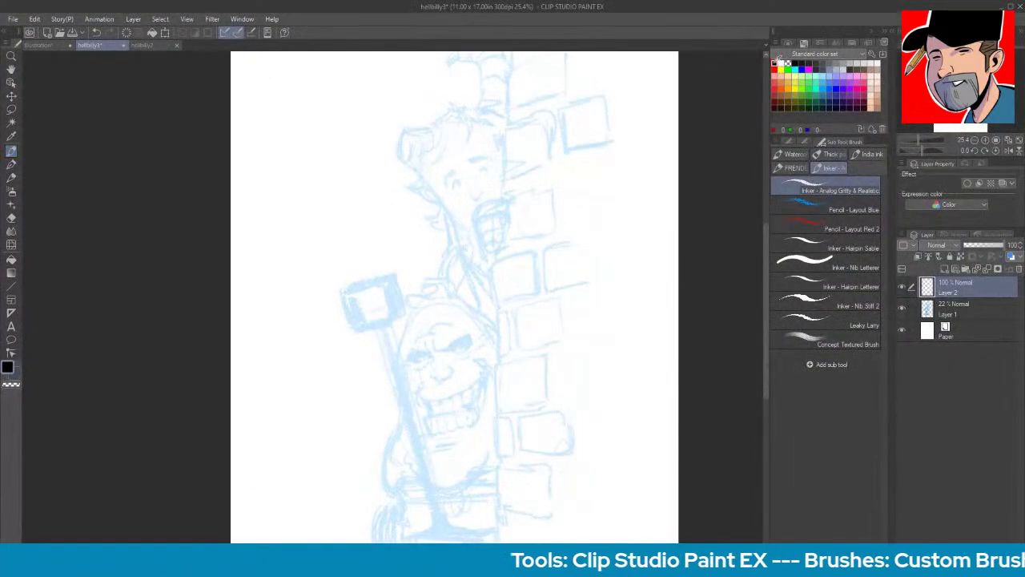
# - Ink the hooded character's forehead crease, the heavy black right eyebrow, and the eye with its lower lid line
pyautogui.scroll(7, 490, 238)
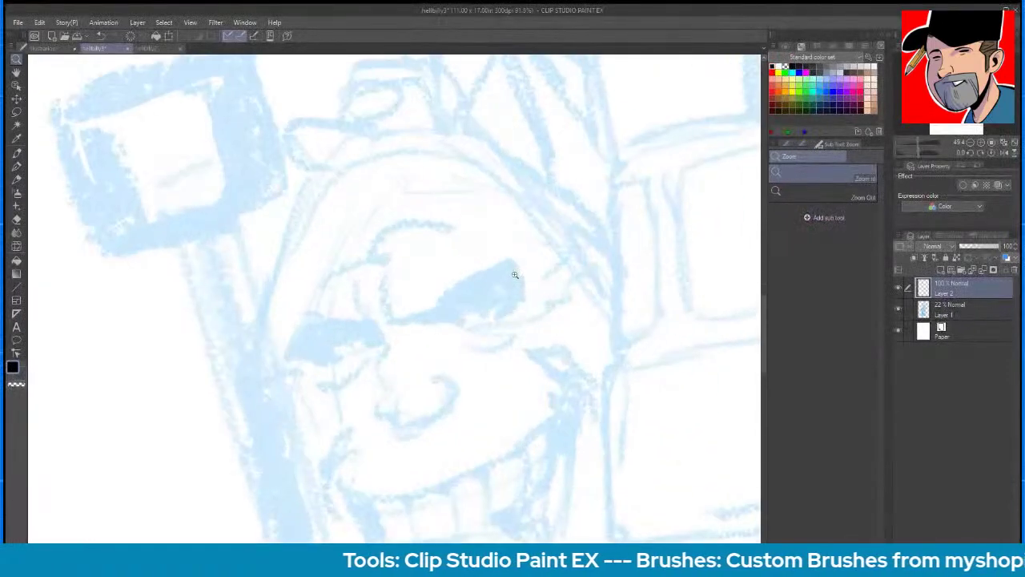
pyautogui.moveTo(387, 302)
pyautogui.mouseDown()
pyautogui.moveTo(387, 275)
pyautogui.moveTo(349, 264)
pyautogui.moveTo(381, 260)
pyautogui.moveTo(377, 248)
pyautogui.moveTo(417, 223)
pyautogui.moveTo(455, 226)
pyautogui.mouseUp()
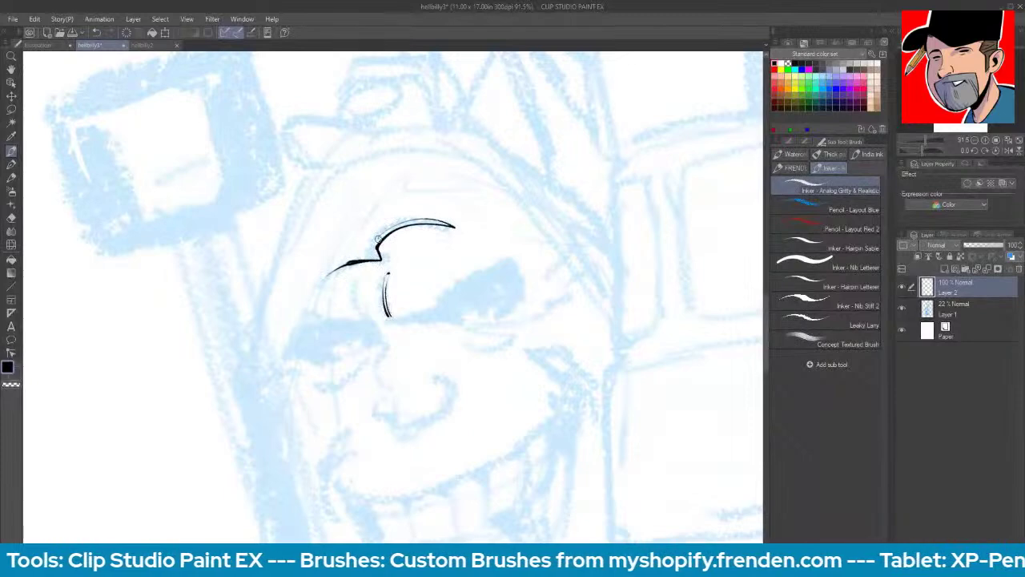
pyautogui.moveTo(387, 315)
pyautogui.mouseDown()
pyautogui.moveTo(461, 285)
pyautogui.moveTo(525, 276)
pyautogui.moveTo(506, 282)
pyautogui.mouseUp()
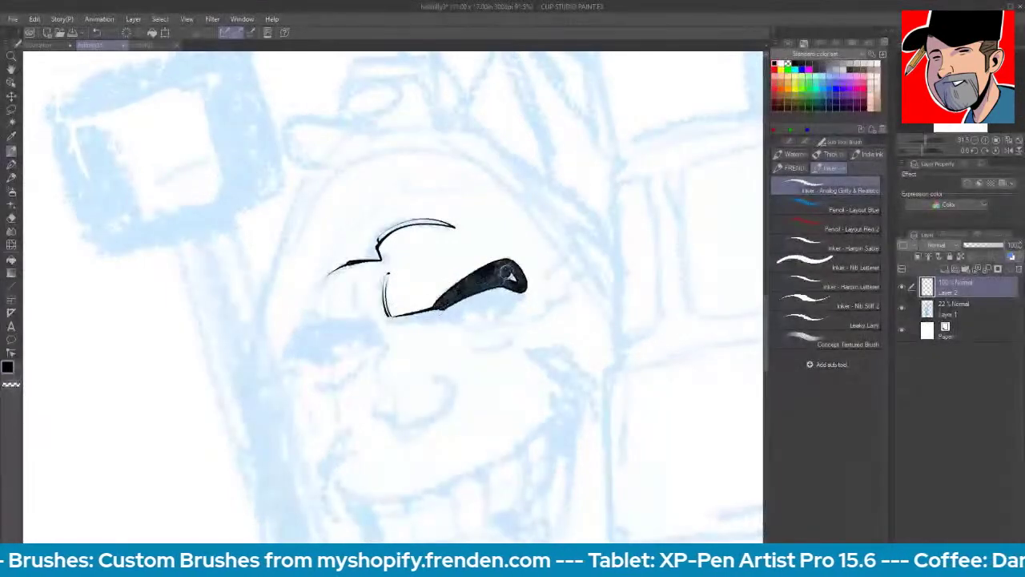
pyautogui.moveTo(512, 280)
pyautogui.mouseDown()
pyautogui.moveTo(406, 318)
pyautogui.moveTo(524, 300)
pyautogui.moveTo(439, 315)
pyautogui.moveTo(514, 291)
pyautogui.moveTo(463, 300)
pyautogui.moveTo(510, 287)
pyautogui.moveTo(478, 289)
pyautogui.moveTo(498, 284)
pyautogui.moveTo(513, 294)
pyautogui.moveTo(479, 316)
pyautogui.mouseUp()
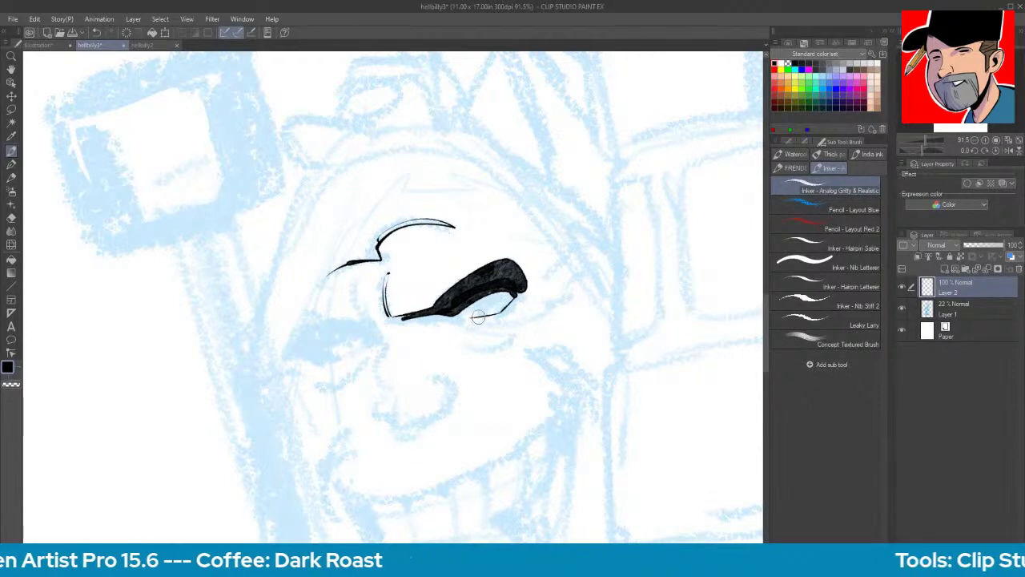
pyautogui.moveTo(463, 337); pyautogui.dragTo(511, 331)
pyautogui.moveTo(498, 293)
pyautogui.mouseDown()
pyautogui.moveTo(506, 305)
pyautogui.moveTo(515, 253)
pyautogui.mouseUp()
# - Ink the heavy black left eyebrow and narrowed eye, with frown wrinkles between the brows
pyautogui.moveTo(372, 330)
pyautogui.mouseDown()
pyautogui.moveTo(306, 353)
pyautogui.moveTo(313, 337)
pyautogui.moveTo(354, 327)
pyautogui.moveTo(309, 348)
pyautogui.moveTo(360, 327)
pyautogui.mouseUp()
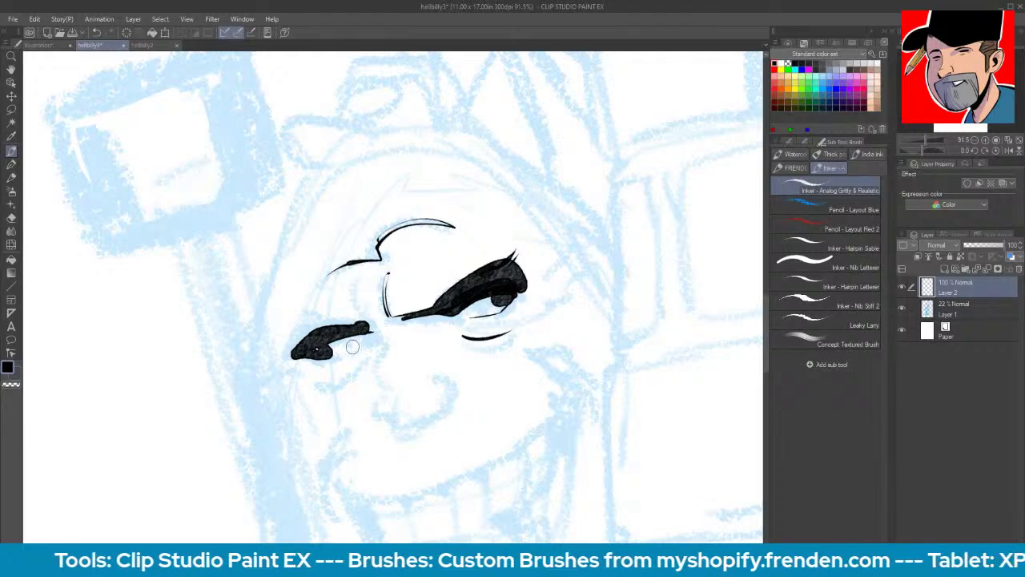
pyautogui.moveTo(328, 330)
pyautogui.mouseDown()
pyautogui.moveTo(292, 356)
pyautogui.moveTo(361, 327)
pyautogui.moveTo(361, 284)
pyautogui.mouseUp()
pyautogui.moveTo(375, 323)
pyautogui.mouseDown()
pyautogui.moveTo(359, 308)
pyautogui.moveTo(360, 282)
pyautogui.mouseUp()
pyautogui.moveTo(353, 232)
pyautogui.mouseDown()
pyautogui.moveTo(354, 259)
pyautogui.moveTo(366, 239)
pyautogui.moveTo(368, 324)
pyautogui.mouseUp()
pyautogui.moveTo(368, 324)
pyautogui.mouseDown()
pyautogui.moveTo(308, 330)
pyautogui.moveTo(294, 348)
pyautogui.moveTo(342, 314)
pyautogui.moveTo(356, 336)
pyautogui.mouseUp()
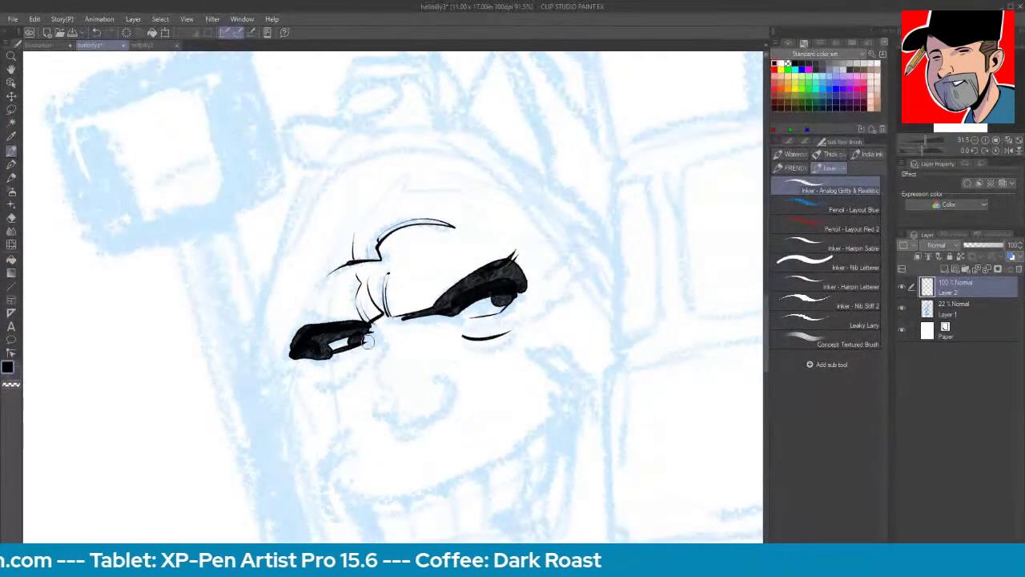
pyautogui.moveTo(367, 342); pyautogui.dragTo(376, 329)
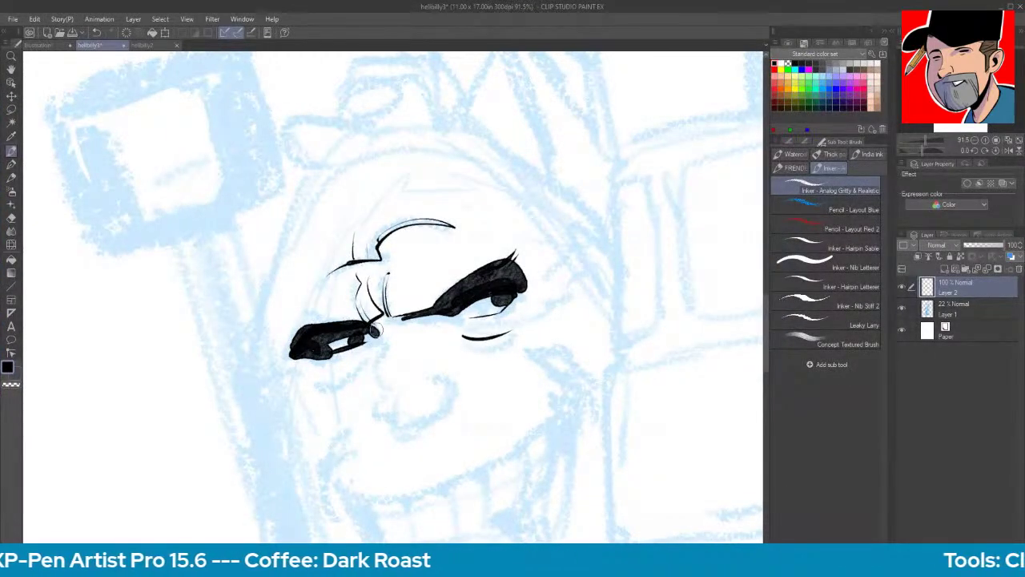
# - Ink the nose outline, the left cheek crease, and the fine wrinkle lines around the nose bridge and eyes
pyautogui.moveTo(374, 327)
pyautogui.mouseDown()
pyautogui.moveTo(371, 340)
pyautogui.moveTo(395, 321)
pyautogui.moveTo(368, 415)
pyautogui.moveTo(419, 423)
pyautogui.moveTo(454, 398)
pyautogui.moveTo(438, 374)
pyautogui.moveTo(459, 387)
pyautogui.mouseUp()
pyautogui.moveTo(401, 422); pyautogui.dragTo(434, 414)
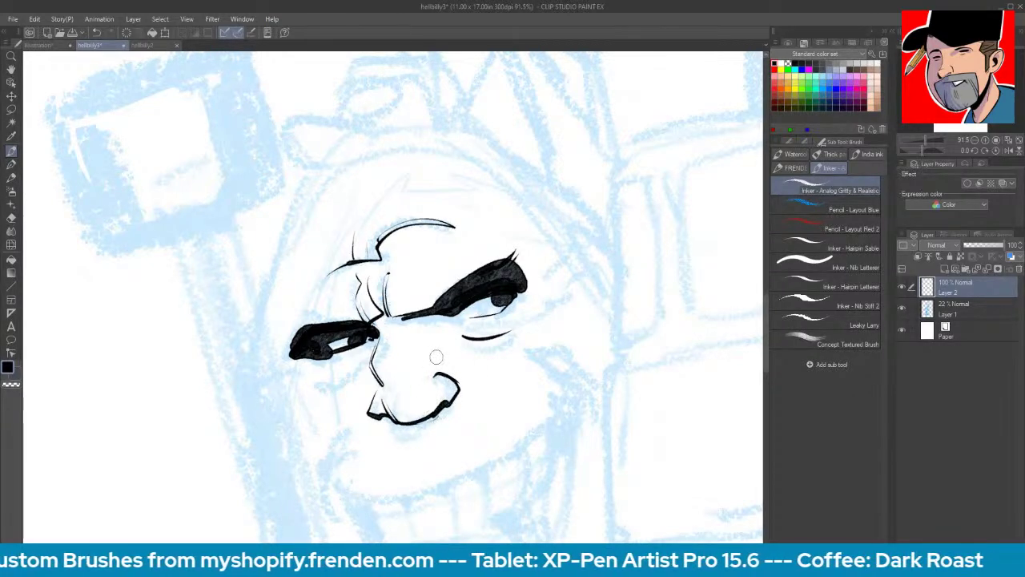
pyautogui.moveTo(436, 357); pyautogui.dragTo(463, 240)
pyautogui.moveTo(360, 322)
pyautogui.mouseDown()
pyautogui.moveTo(342, 340)
pyautogui.moveTo(346, 366)
pyautogui.mouseUp()
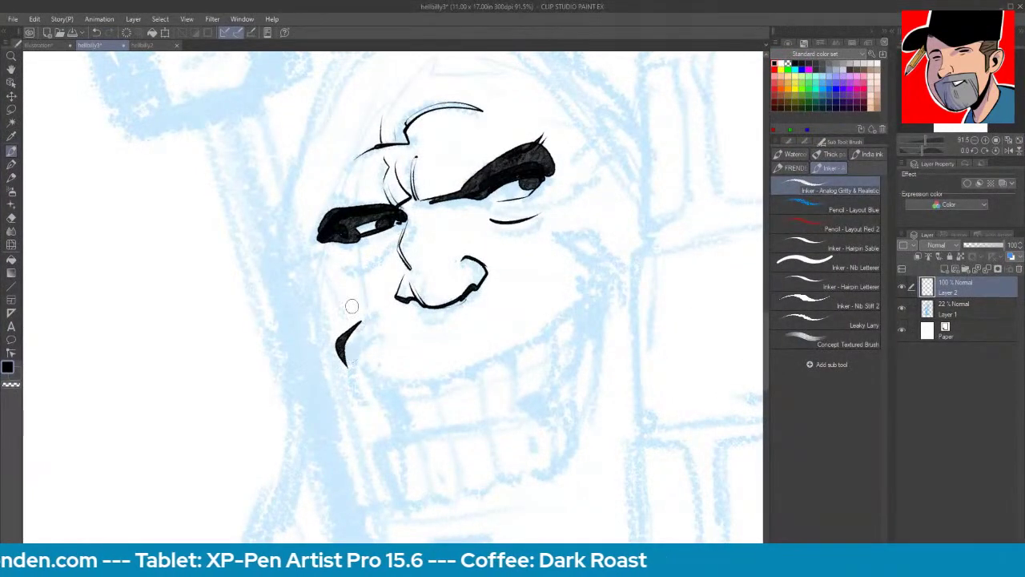
pyautogui.moveTo(339, 357); pyautogui.dragTo(353, 388)
pyautogui.moveTo(341, 336); pyautogui.dragTo(404, 275)
pyautogui.moveTo(402, 227)
pyautogui.mouseDown()
pyautogui.moveTo(371, 265)
pyautogui.moveTo(352, 265)
pyautogui.mouseUp()
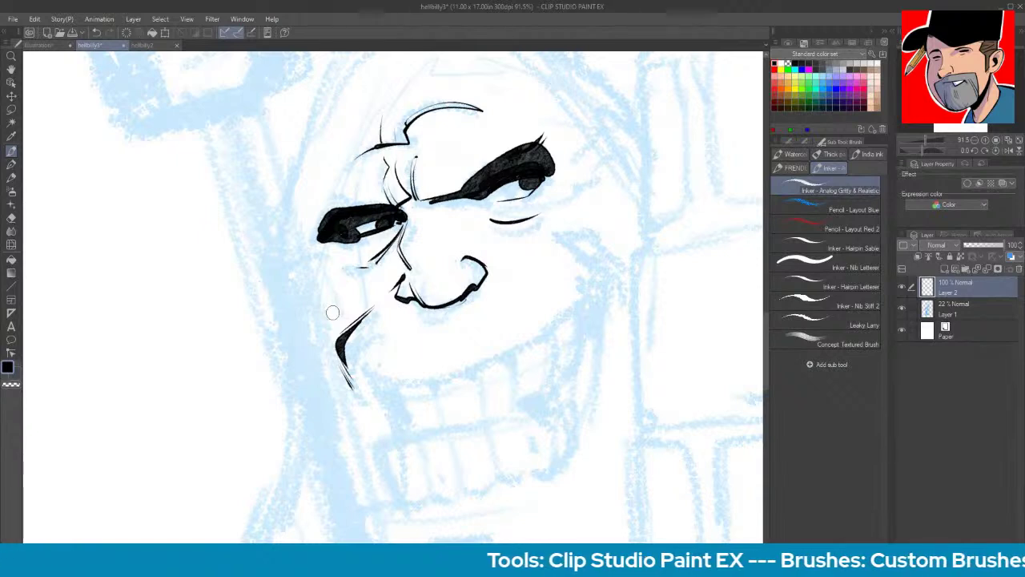
pyautogui.moveTo(480, 211)
pyautogui.mouseDown()
pyautogui.moveTo(432, 202)
pyautogui.moveTo(442, 226)
pyautogui.mouseUp()
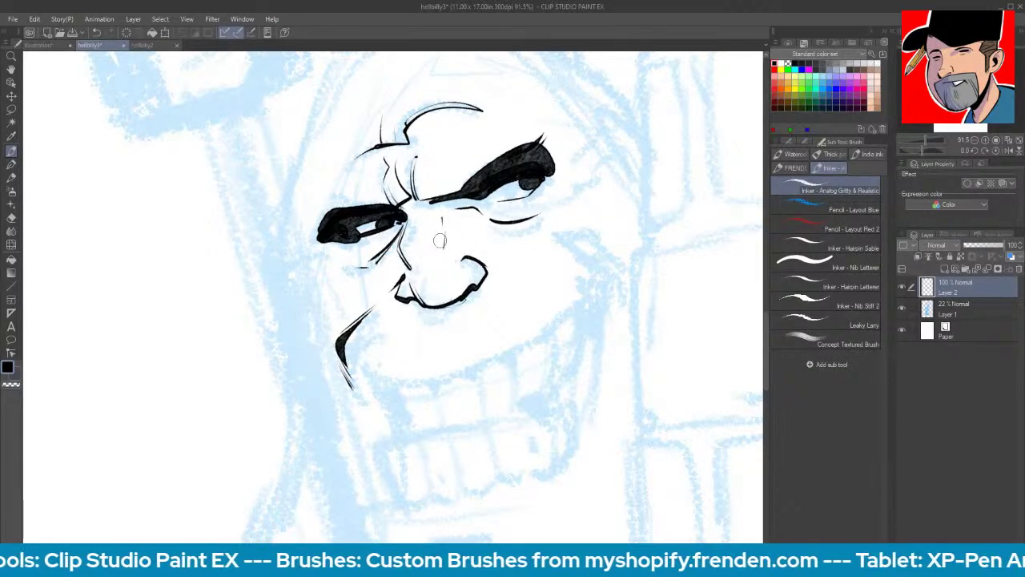
pyautogui.moveTo(440, 241); pyautogui.dragTo(443, 250)
# - Ink the curved upper lip line of the grin and fill both mouth corners with heavy black
pyautogui.moveTo(358, 324)
pyautogui.mouseDown()
pyautogui.moveTo(362, 354)
pyautogui.moveTo(391, 372)
pyautogui.moveTo(503, 353)
pyautogui.mouseUp()
pyautogui.moveTo(563, 314)
pyautogui.mouseDown()
pyautogui.moveTo(596, 271)
pyautogui.moveTo(589, 253)
pyautogui.moveTo(600, 284)
pyautogui.moveTo(592, 254)
pyautogui.moveTo(531, 339)
pyautogui.moveTo(488, 361)
pyautogui.mouseUp()
pyautogui.moveTo(343, 330); pyautogui.dragTo(391, 410)
pyautogui.moveTo(352, 352); pyautogui.dragTo(393, 429)
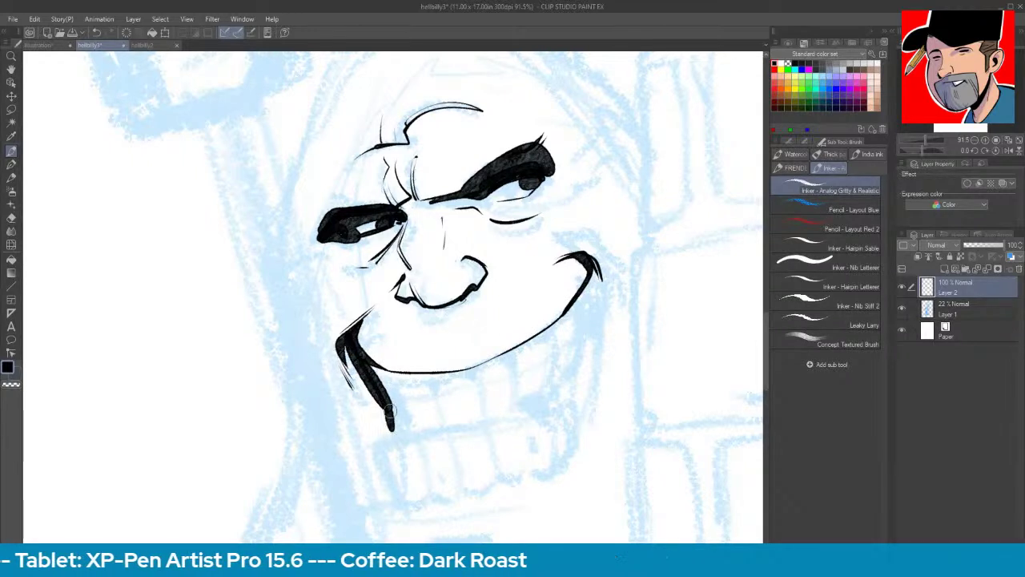
pyautogui.moveTo(595, 278)
pyautogui.mouseDown()
pyautogui.moveTo(591, 339)
pyautogui.moveTo(581, 302)
pyautogui.moveTo(591, 349)
pyautogui.moveTo(575, 413)
pyautogui.mouseUp()
pyautogui.moveTo(581, 366); pyautogui.dragTo(573, 418)
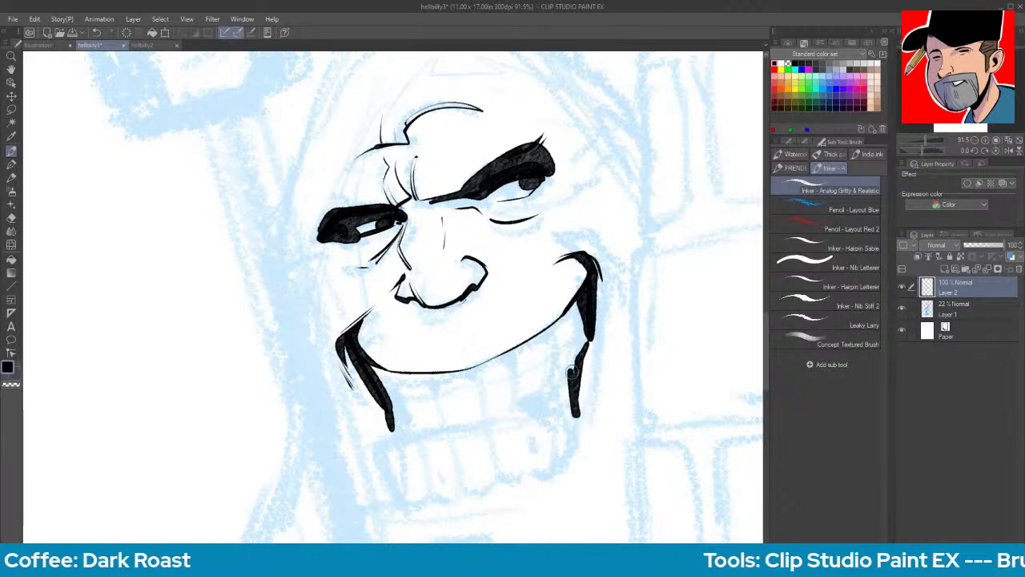
pyautogui.moveTo(585, 296); pyautogui.dragTo(575, 388)
pyautogui.moveTo(583, 321)
pyautogui.mouseDown()
pyautogui.moveTo(587, 346)
pyautogui.moveTo(552, 345)
pyautogui.moveTo(555, 373)
pyautogui.moveTo(570, 370)
pyautogui.moveTo(573, 301)
pyautogui.mouseUp()
# - Ink the hooded character's upper row of teeth, with dividing lines and lower edges beneath the upper lip
pyautogui.moveTo(526, 345)
pyautogui.mouseDown()
pyautogui.moveTo(535, 390)
pyautogui.moveTo(553, 370)
pyautogui.moveTo(548, 381)
pyautogui.moveTo(553, 342)
pyautogui.moveTo(555, 369)
pyautogui.moveTo(556, 333)
pyautogui.moveTo(505, 403)
pyautogui.mouseUp()
pyautogui.moveTo(496, 354)
pyautogui.mouseDown()
pyautogui.moveTo(504, 402)
pyautogui.moveTo(521, 399)
pyautogui.mouseUp()
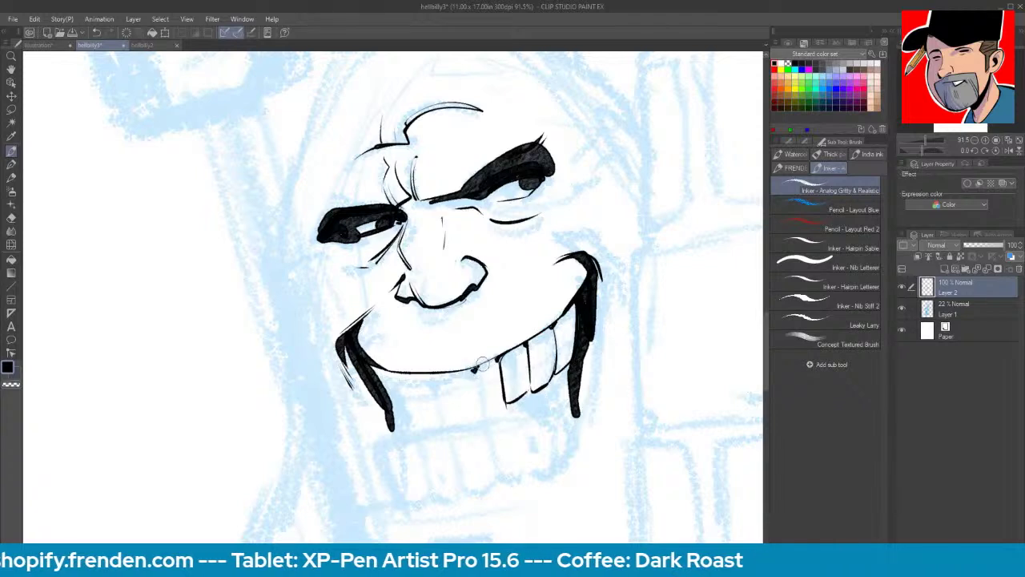
pyautogui.moveTo(475, 368); pyautogui.dragTo(486, 411)
pyautogui.moveTo(431, 375)
pyautogui.mouseDown()
pyautogui.moveTo(440, 420)
pyautogui.moveTo(478, 415)
pyautogui.mouseUp()
pyautogui.moveTo(399, 375)
pyautogui.mouseDown()
pyautogui.moveTo(416, 418)
pyautogui.moveTo(439, 416)
pyautogui.mouseUp()
# - Complete the left end of the grin's upper teeth and ink the lower row with dividers and notched bottom edges
pyautogui.moveTo(370, 362)
pyautogui.mouseDown()
pyautogui.moveTo(406, 411)
pyautogui.moveTo(416, 399)
pyautogui.moveTo(410, 427)
pyautogui.moveTo(437, 495)
pyautogui.mouseUp()
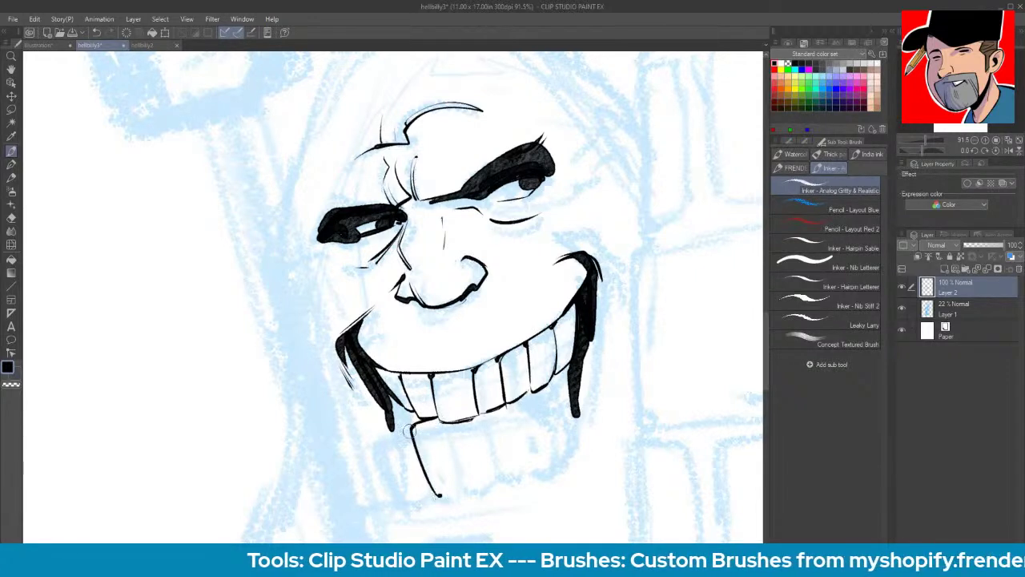
pyautogui.moveTo(408, 423)
pyautogui.mouseDown()
pyautogui.moveTo(382, 438)
pyautogui.moveTo(405, 484)
pyautogui.mouseUp()
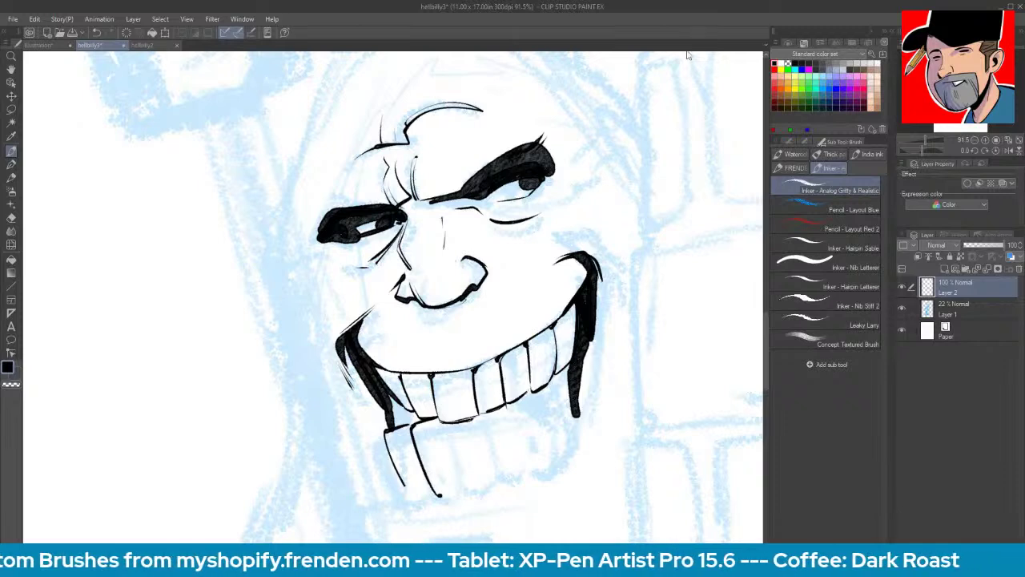
pyautogui.moveTo(398, 430); pyautogui.dragTo(411, 425)
pyautogui.moveTo(406, 484)
pyautogui.mouseDown()
pyautogui.moveTo(479, 507)
pyautogui.moveTo(453, 481)
pyautogui.mouseUp()
pyautogui.moveTo(442, 422); pyautogui.dragTo(463, 483)
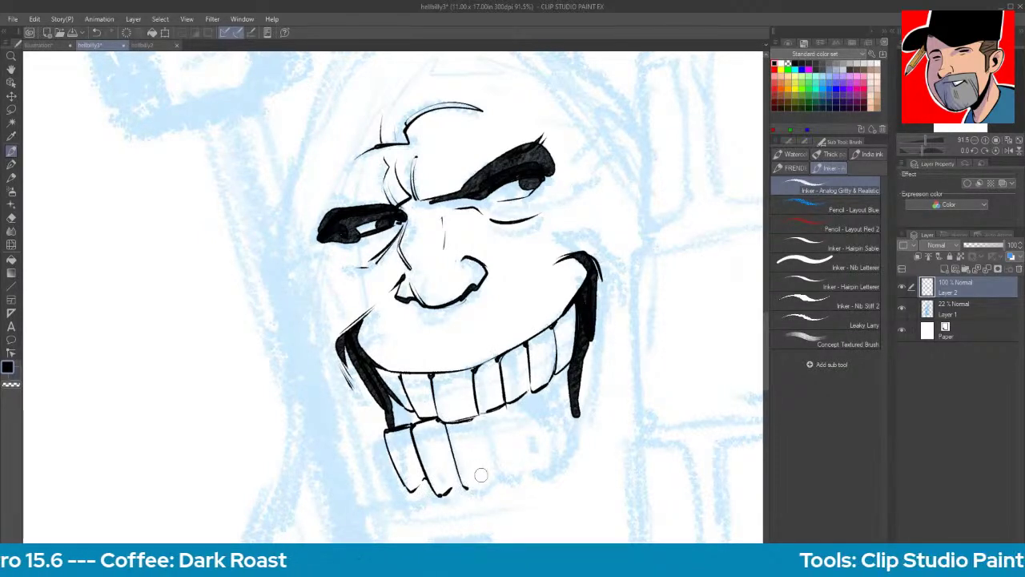
pyautogui.moveTo(482, 486); pyautogui.dragTo(503, 479)
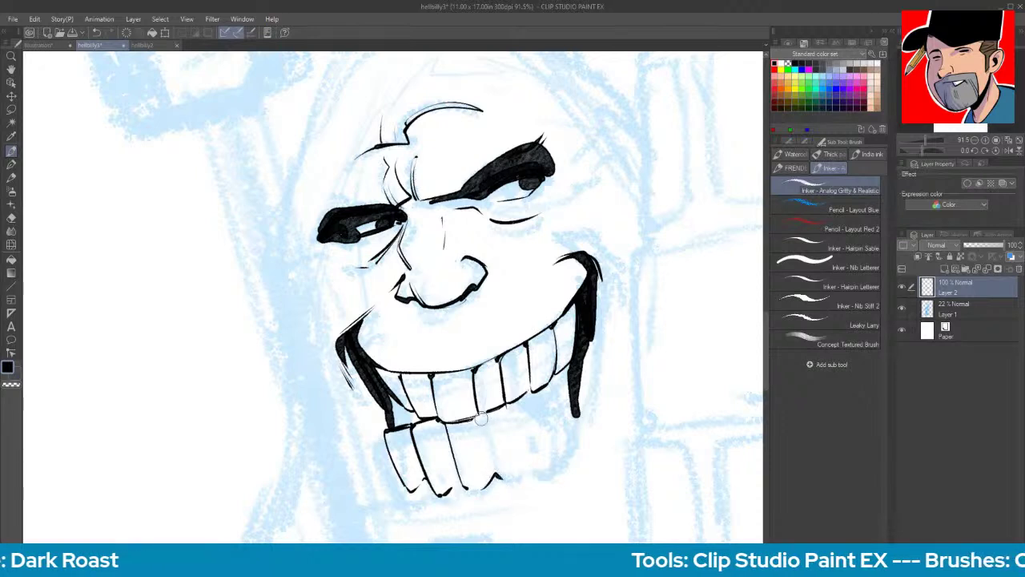
pyautogui.moveTo(483, 417); pyautogui.dragTo(497, 472)
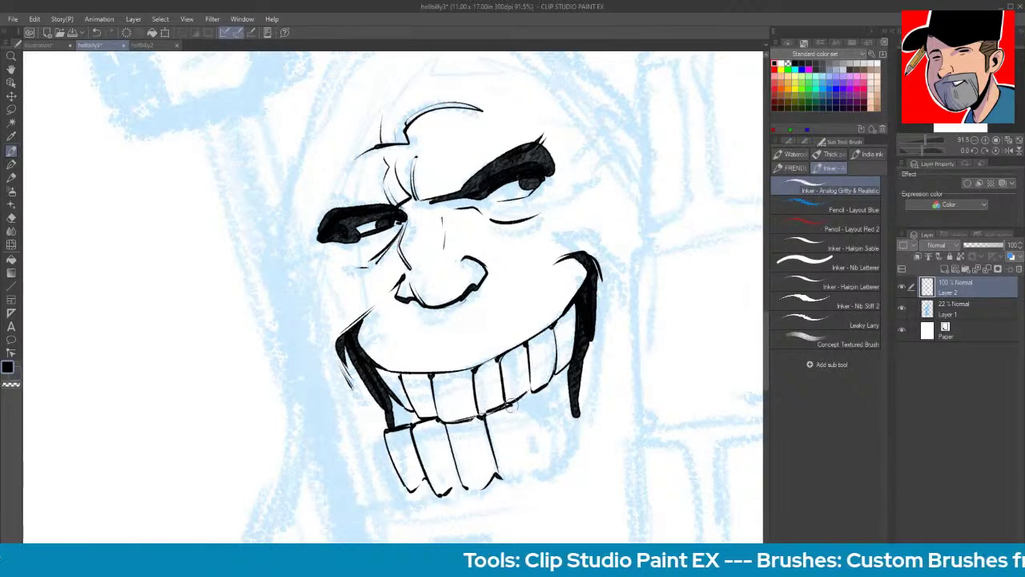
pyautogui.moveTo(519, 401)
pyautogui.mouseDown()
pyautogui.moveTo(528, 460)
pyautogui.moveTo(505, 477)
pyautogui.moveTo(530, 468)
pyautogui.mouseUp()
pyautogui.moveTo(540, 391)
pyautogui.mouseDown()
pyautogui.moveTo(542, 453)
pyautogui.moveTo(530, 462)
pyautogui.moveTo(557, 438)
pyautogui.moveTo(548, 445)
pyautogui.mouseUp()
pyautogui.moveTo(561, 369)
pyautogui.mouseDown()
pyautogui.moveTo(562, 437)
pyautogui.moveTo(569, 399)
pyautogui.mouseUp()
# - Ink the heavy line under the lower teeth and the lower lip curve, and fill the left mouth interior with black
pyautogui.moveTo(530, 476); pyautogui.dragTo(440, 495)
pyautogui.press('space')
pyautogui.moveTo(566, 425)
pyautogui.mouseDown()
pyautogui.moveTo(575, 381)
pyautogui.moveTo(551, 415)
pyautogui.moveTo(490, 448)
pyautogui.moveTo(376, 462)
pyautogui.moveTo(416, 497)
pyautogui.moveTo(440, 497)
pyautogui.mouseUp()
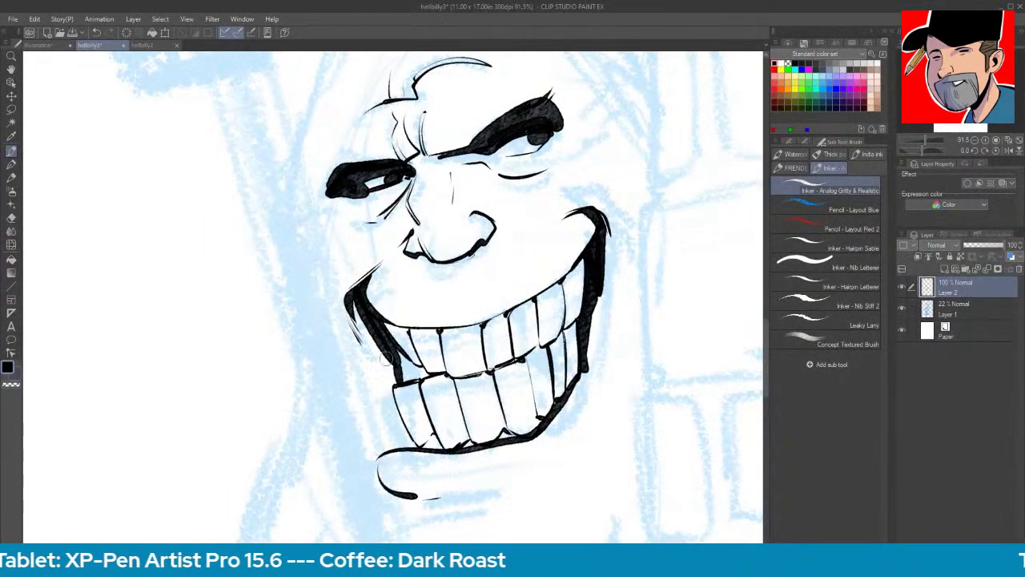
pyautogui.moveTo(357, 312)
pyautogui.mouseDown()
pyautogui.moveTo(386, 375)
pyautogui.moveTo(398, 445)
pyautogui.mouseUp()
pyautogui.moveTo(377, 345)
pyautogui.mouseDown()
pyautogui.moveTo(400, 389)
pyautogui.moveTo(411, 446)
pyautogui.moveTo(415, 418)
pyautogui.mouseUp()
pyautogui.moveTo(388, 350); pyautogui.dragTo(427, 383)
# - Add wrinkle lines on both cheeks of the grinning face and a short double crease below the lower lip
pyautogui.moveTo(691, 297); pyautogui.dragTo(669, 302)
pyautogui.moveTo(690, 311)
pyautogui.mouseDown()
pyautogui.moveTo(678, 327)
pyautogui.moveTo(585, 321)
pyautogui.mouseUp()
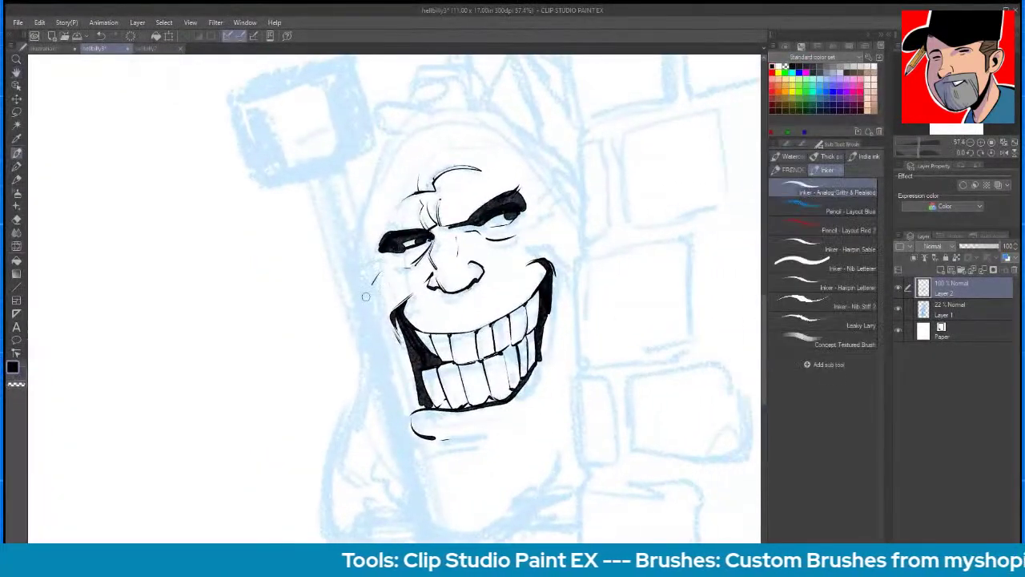
pyautogui.moveTo(383, 271); pyautogui.dragTo(367, 298)
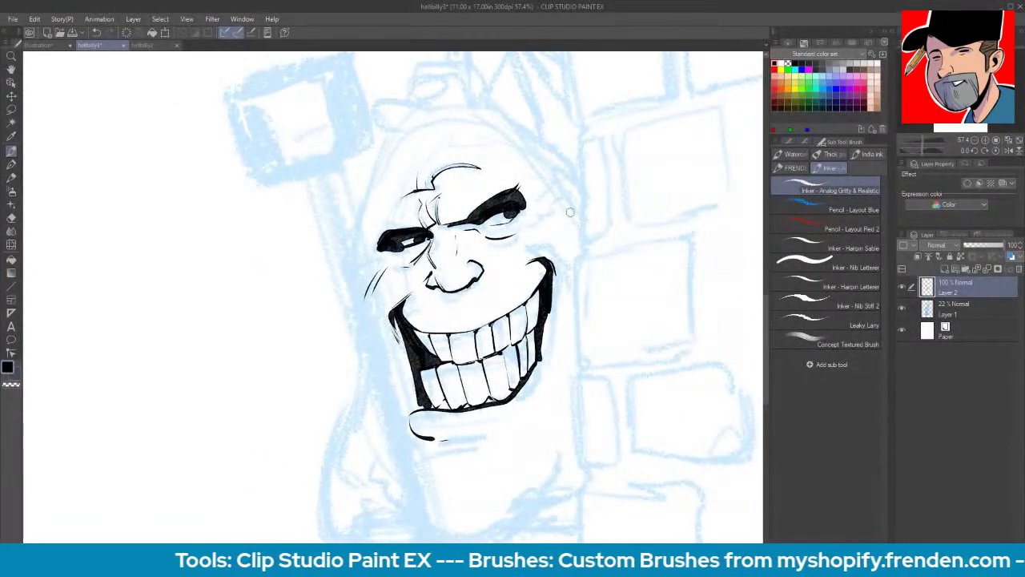
pyautogui.moveTo(536, 253); pyautogui.dragTo(525, 263)
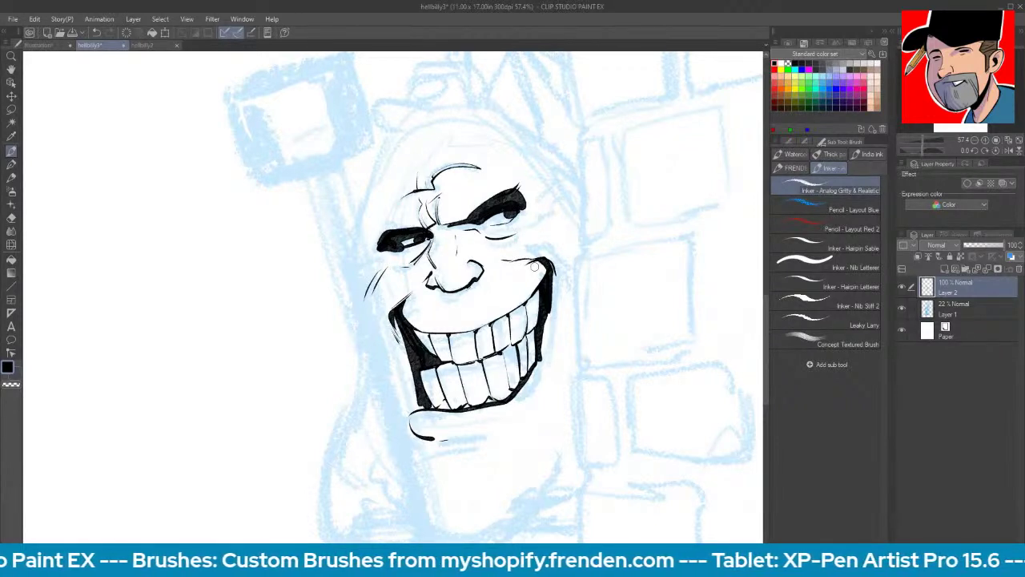
pyautogui.moveTo(439, 440)
pyautogui.mouseDown()
pyautogui.moveTo(490, 442)
pyautogui.moveTo(484, 447)
pyautogui.mouseUp()
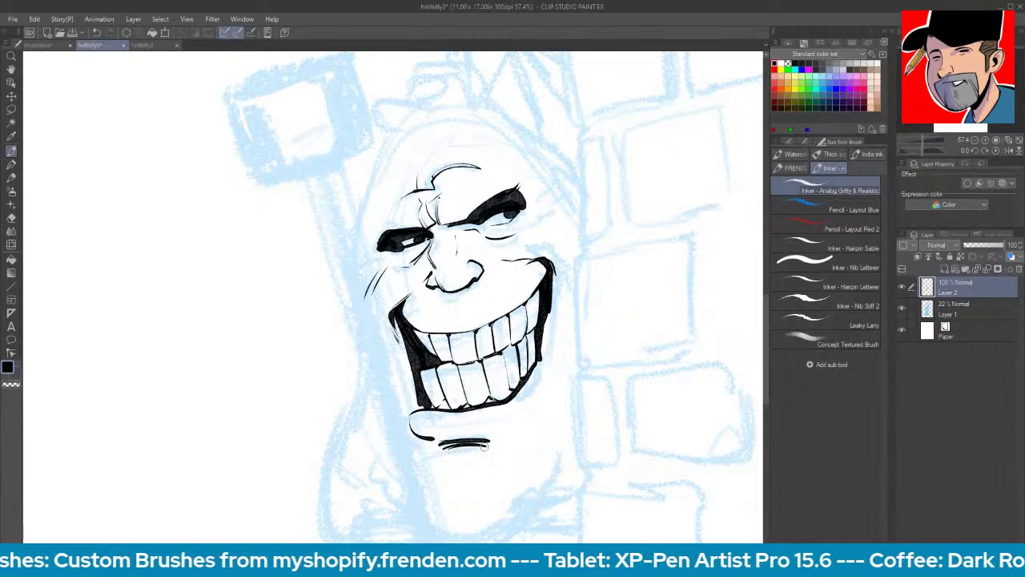
# - Ink both sides of the grinning character's upper head outline, the crow's-feet beside the right eye, and small brow flicks
pyautogui.moveTo(393, 131); pyautogui.dragTo(360, 215)
pyautogui.moveTo(492, 115)
pyautogui.mouseDown()
pyautogui.moveTo(577, 194)
pyautogui.moveTo(524, 223)
pyautogui.moveTo(545, 215)
pyautogui.mouseUp()
pyautogui.moveTo(559, 186); pyautogui.dragTo(530, 226)
pyautogui.moveTo(529, 226); pyautogui.dragTo(554, 225)
pyautogui.moveTo(517, 189); pyautogui.dragTo(528, 203)
pyautogui.moveTo(384, 238); pyautogui.dragTo(375, 233)
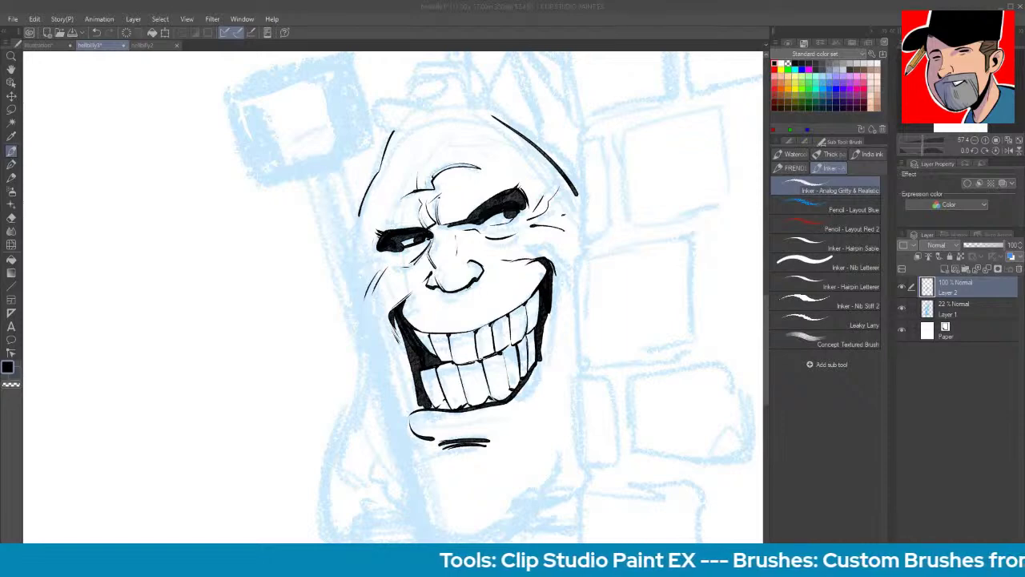
# - Ink the small cap on top of the grinning character's head, with its curved brim, angular crown, and oval emblem
pyautogui.moveTo(764, 317); pyautogui.dragTo(765, 291)
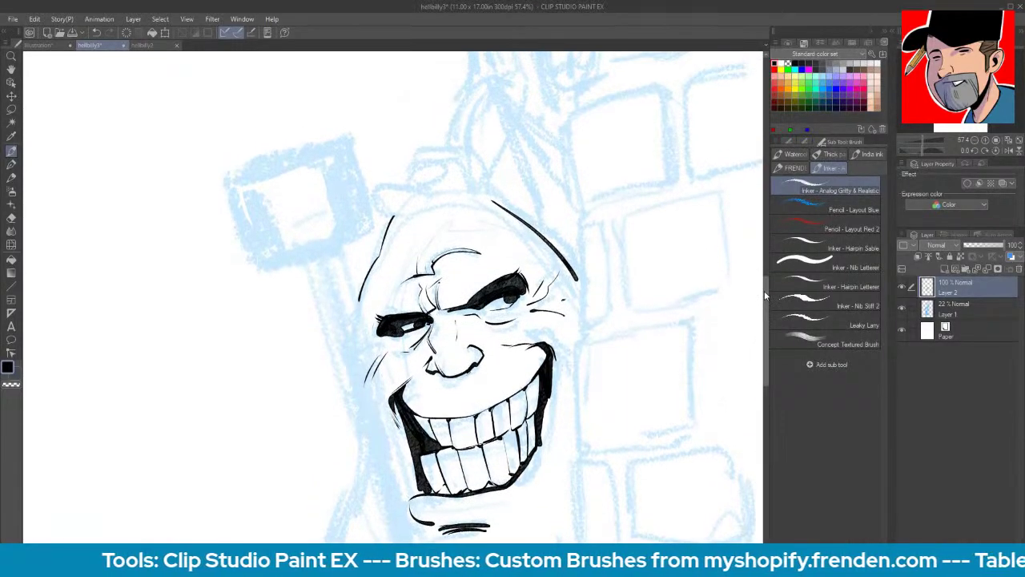
pyautogui.moveTo(392, 214)
pyautogui.mouseDown()
pyautogui.moveTo(387, 189)
pyautogui.moveTo(493, 186)
pyautogui.moveTo(399, 186)
pyautogui.moveTo(394, 215)
pyautogui.moveTo(489, 203)
pyautogui.mouseUp()
pyautogui.hotkey('ctrl', 'z')
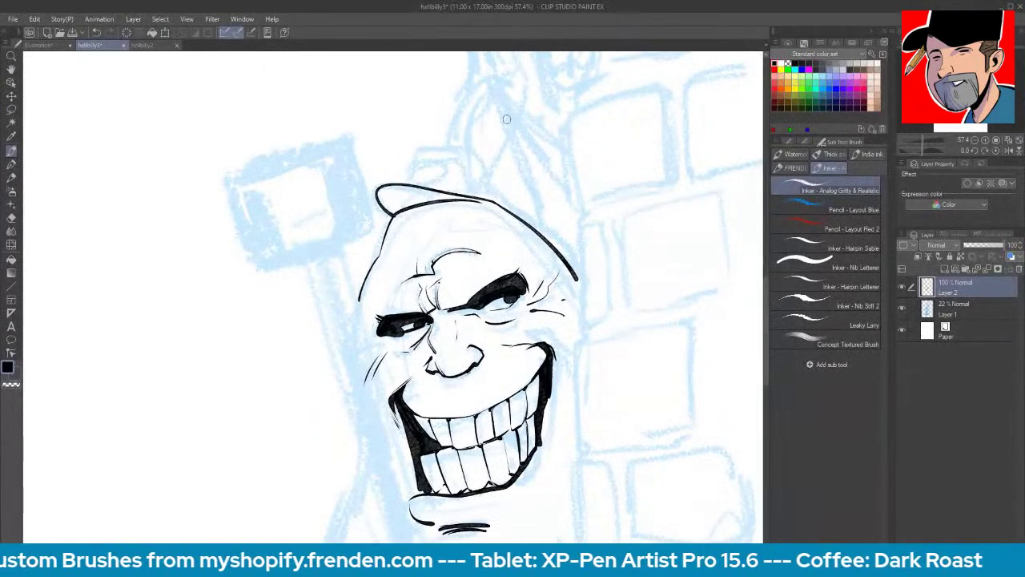
pyautogui.moveTo(406, 183)
pyautogui.mouseDown()
pyautogui.moveTo(413, 159)
pyautogui.moveTo(454, 145)
pyautogui.moveTo(493, 198)
pyautogui.mouseUp()
pyautogui.moveTo(411, 164)
pyautogui.mouseDown()
pyautogui.moveTo(418, 186)
pyautogui.moveTo(431, 178)
pyautogui.moveTo(410, 183)
pyautogui.mouseUp()
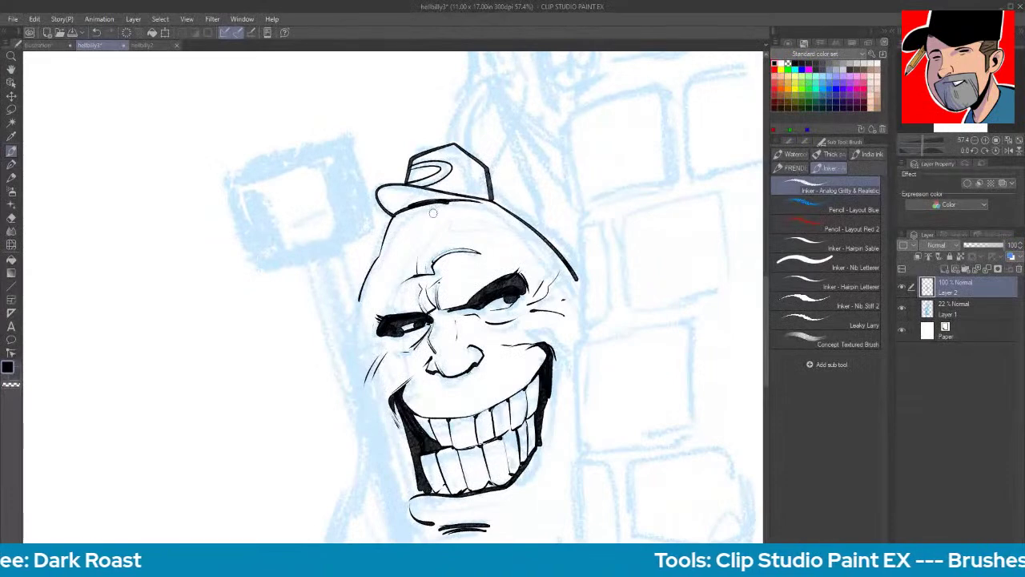
# - Ink the outer contour beside the grinning character's jaw, the rounded chin, and the fold lines around the neck
pyautogui.press('space')
pyautogui.moveTo(629, 373); pyautogui.dragTo(600, 178)
pyautogui.moveTo(330, 218)
pyautogui.mouseDown()
pyautogui.moveTo(291, 343)
pyautogui.moveTo(303, 398)
pyautogui.moveTo(348, 382)
pyautogui.moveTo(385, 405)
pyautogui.mouseUp()
pyautogui.moveTo(357, 375); pyautogui.dragTo(346, 330)
pyautogui.moveTo(416, 407)
pyautogui.mouseDown()
pyautogui.moveTo(484, 387)
pyautogui.moveTo(525, 311)
pyautogui.mouseUp()
pyautogui.moveTo(494, 367); pyautogui.dragTo(544, 364)
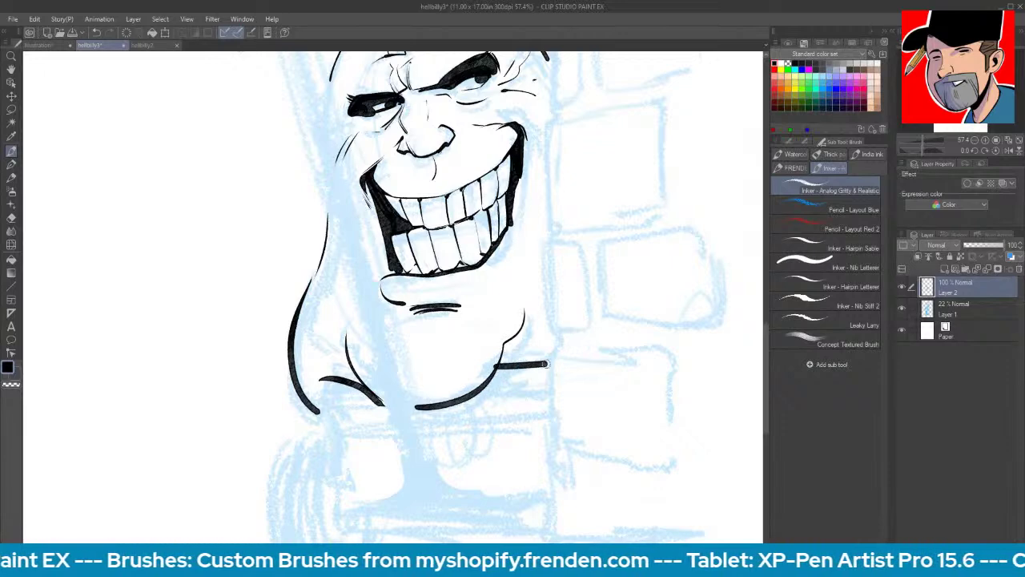
# - Ink the horned companion's two eyes with solid pupils and lower-lid lines, plus both thick, worried eyebrows
pyautogui.moveTo(606, 273)
pyautogui.mouseDown()
pyautogui.moveTo(572, 417)
pyautogui.moveTo(531, 505)
pyautogui.moveTo(522, 486)
pyautogui.mouseUp()
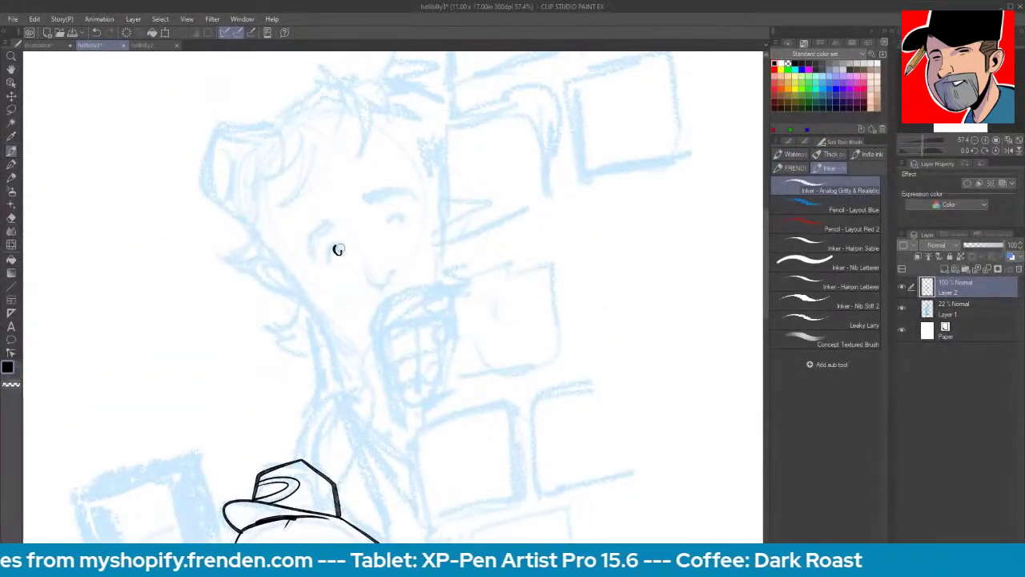
pyautogui.moveTo(337, 250); pyautogui.dragTo(337, 271)
pyautogui.moveTo(346, 254)
pyautogui.mouseDown()
pyautogui.moveTo(340, 273)
pyautogui.moveTo(327, 224)
pyautogui.moveTo(314, 253)
pyautogui.moveTo(330, 240)
pyautogui.mouseUp()
pyautogui.moveTo(374, 199)
pyautogui.mouseDown()
pyautogui.moveTo(407, 191)
pyautogui.moveTo(373, 198)
pyautogui.moveTo(399, 214)
pyautogui.mouseUp()
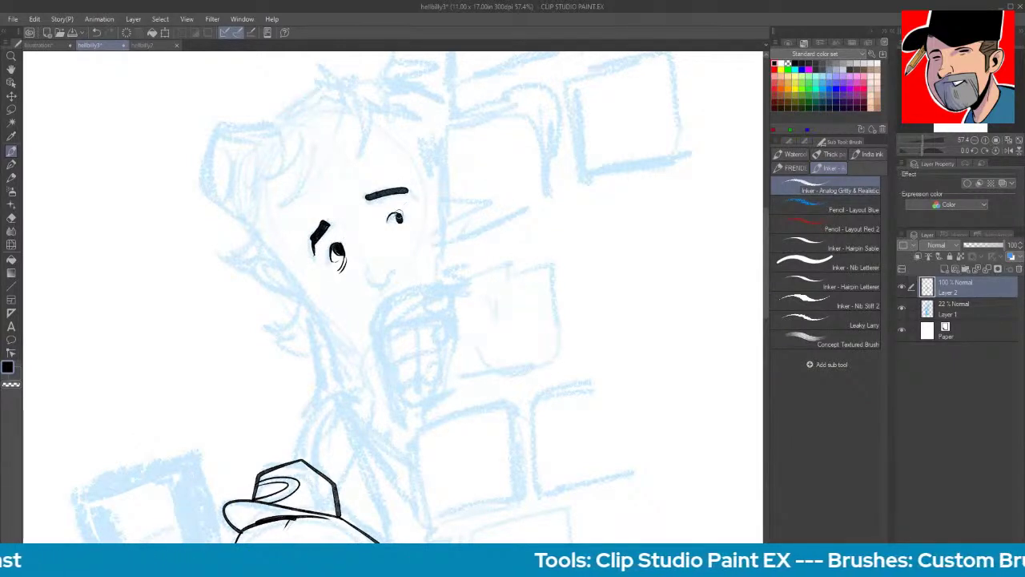
pyautogui.hotkey('ctrl', 'space')
pyautogui.moveTo(607, 211); pyautogui.dragTo(598, 174)
pyautogui.hotkey('ctrl', 'space')
pyautogui.press('space')
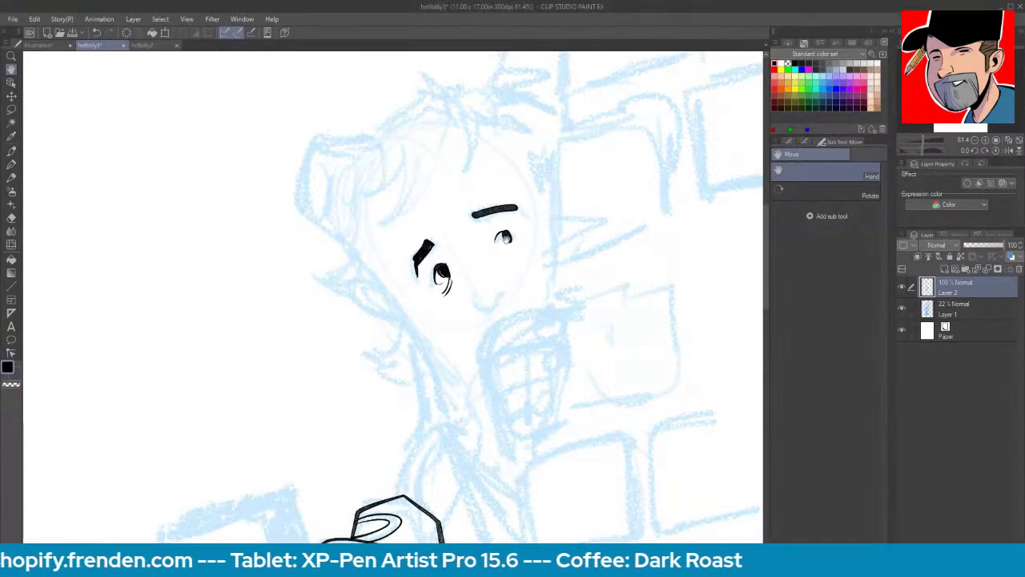
pyautogui.press('p')
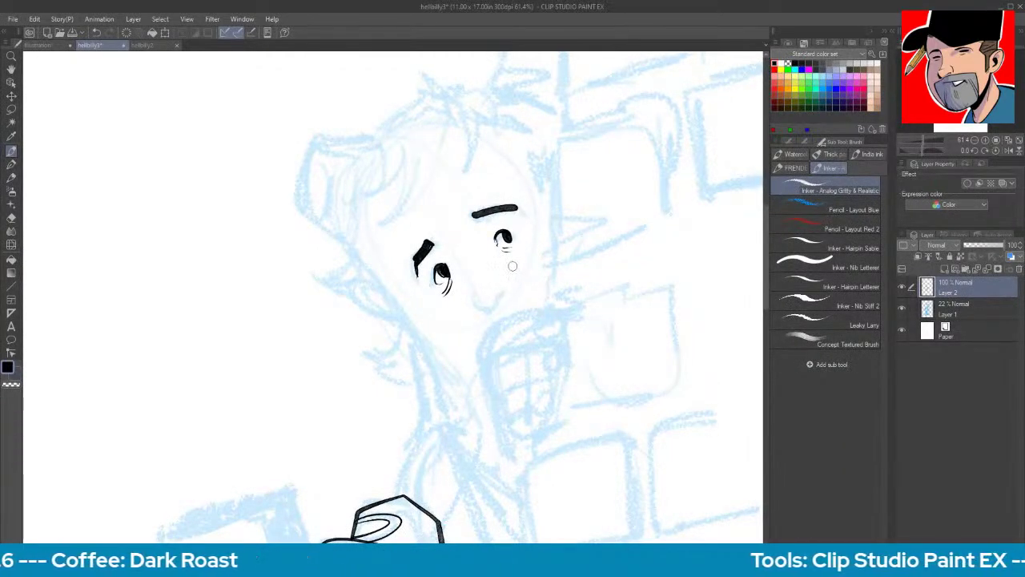
# - Check the hellbilly2 drawing for reference and ink the companion's nose, under-eye and forehead creases, and first fringe strands
pyautogui.click(142, 45)
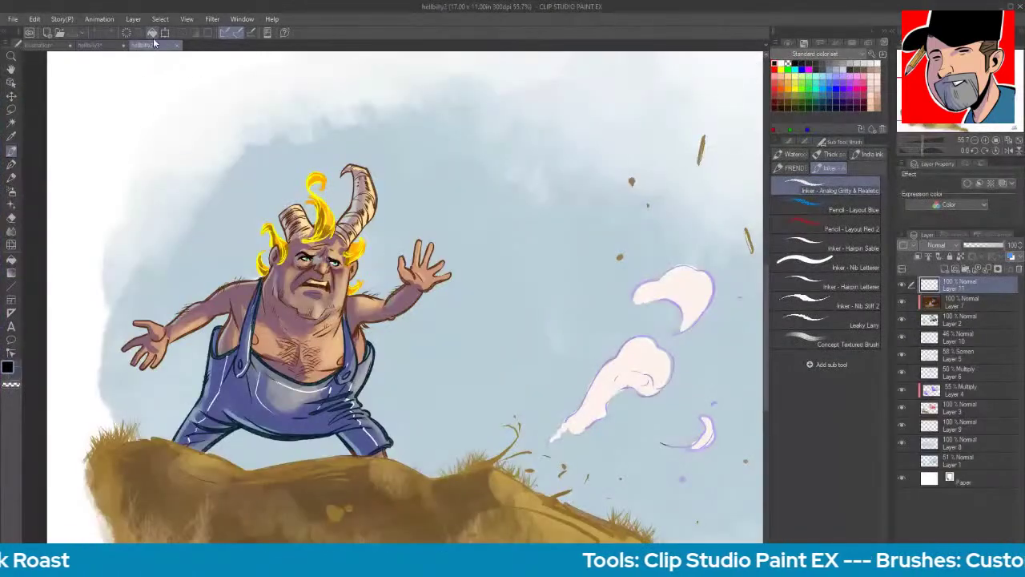
pyautogui.click(114, 50)
pyautogui.moveTo(450, 257)
pyautogui.mouseDown()
pyautogui.moveTo(481, 311)
pyautogui.moveTo(495, 307)
pyautogui.moveTo(505, 287)
pyautogui.moveTo(468, 310)
pyautogui.moveTo(420, 302)
pyautogui.mouseUp()
pyautogui.moveTo(414, 243); pyautogui.dragTo(456, 202)
pyautogui.moveTo(400, 150)
pyautogui.mouseDown()
pyautogui.moveTo(379, 221)
pyautogui.moveTo(396, 187)
pyautogui.moveTo(383, 225)
pyautogui.moveTo(406, 210)
pyautogui.mouseUp()
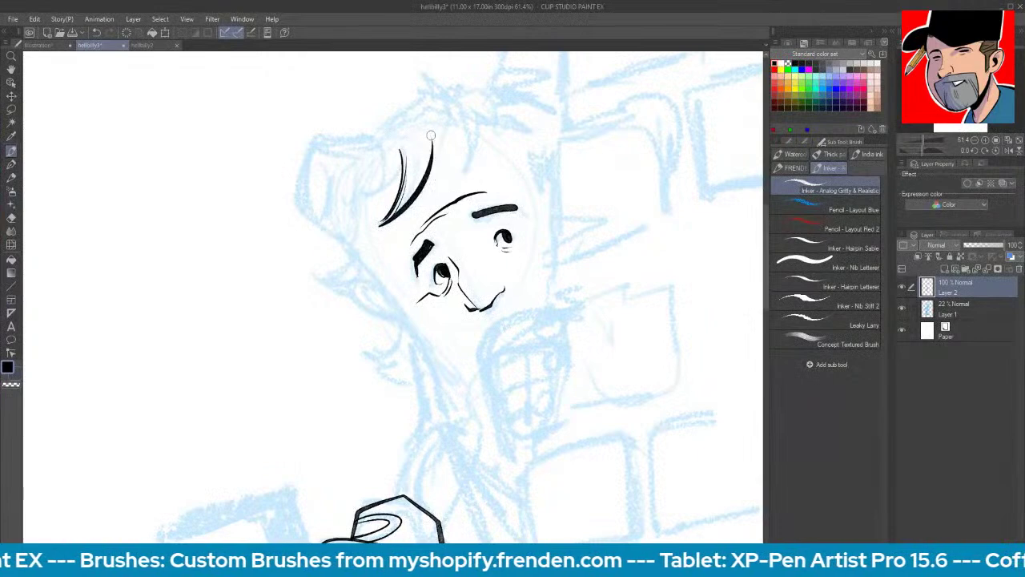
pyautogui.moveTo(436, 151); pyautogui.dragTo(424, 193)
# - Ink the companion's short left horn with its outline, rounded top, and curved ridge lines
pyautogui.moveTo(373, 140)
pyautogui.mouseDown()
pyautogui.moveTo(365, 196)
pyautogui.moveTo(346, 175)
pyautogui.mouseUp()
pyautogui.moveTo(335, 225); pyautogui.dragTo(358, 140)
pyautogui.moveTo(309, 210)
pyautogui.mouseDown()
pyautogui.moveTo(325, 141)
pyautogui.moveTo(362, 144)
pyautogui.mouseUp()
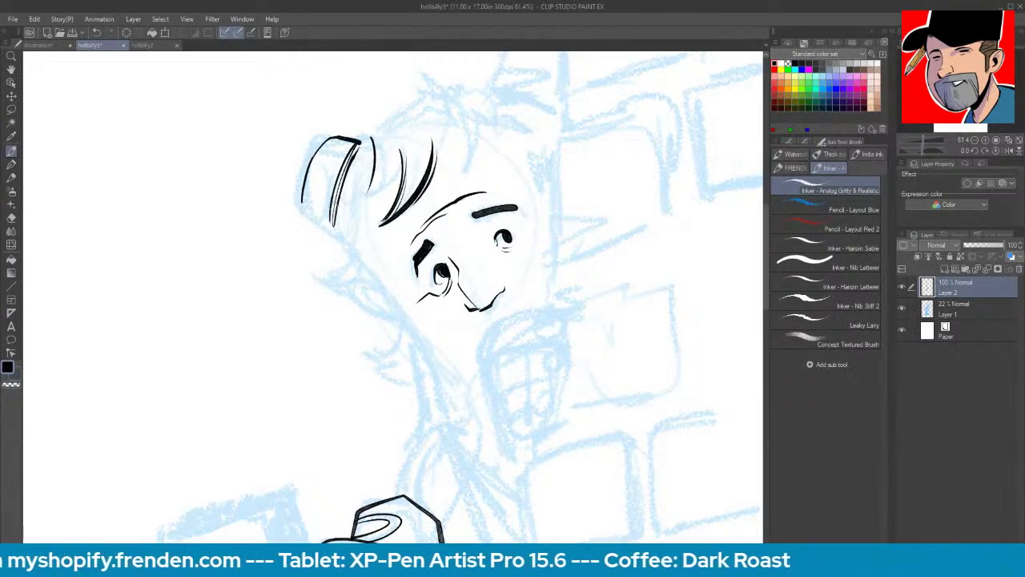
pyautogui.moveTo(309, 211)
pyautogui.mouseDown()
pyautogui.moveTo(344, 235)
pyautogui.moveTo(320, 192)
pyautogui.moveTo(334, 161)
pyautogui.moveTo(303, 210)
pyautogui.mouseUp()
pyautogui.moveTo(303, 189)
pyautogui.mouseDown()
pyautogui.moveTo(336, 142)
pyautogui.moveTo(366, 143)
pyautogui.moveTo(345, 221)
pyautogui.moveTo(377, 138)
pyautogui.mouseUp()
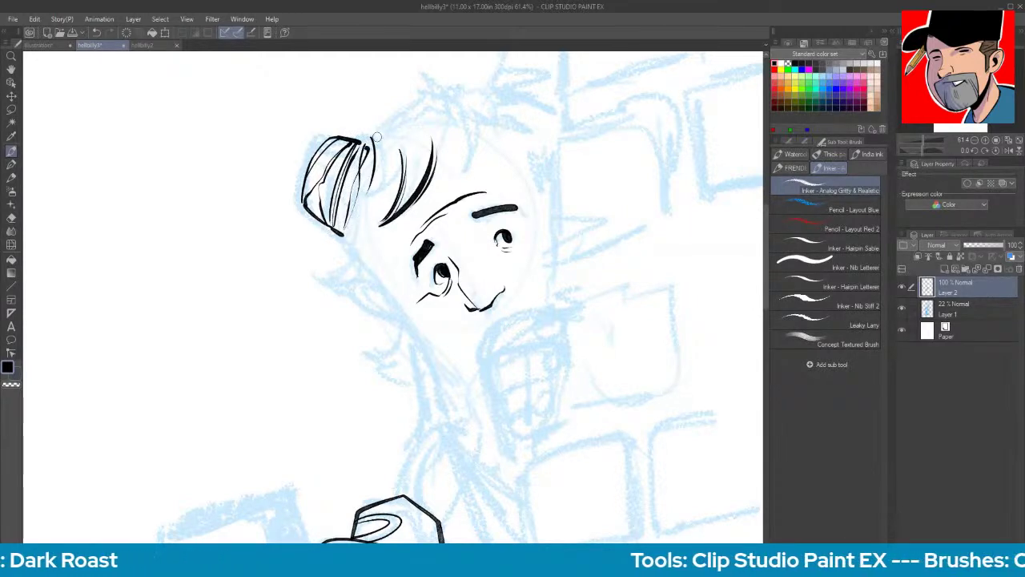
# - Ink the curled hair tuft below the left horn and the companion's ear with its dark inner mark
pyautogui.moveTo(346, 236)
pyautogui.mouseDown()
pyautogui.moveTo(354, 267)
pyautogui.moveTo(330, 250)
pyautogui.moveTo(324, 280)
pyautogui.moveTo(351, 294)
pyautogui.moveTo(350, 264)
pyautogui.moveTo(344, 254)
pyautogui.moveTo(336, 263)
pyautogui.mouseUp()
pyautogui.moveTo(384, 285); pyautogui.dragTo(394, 313)
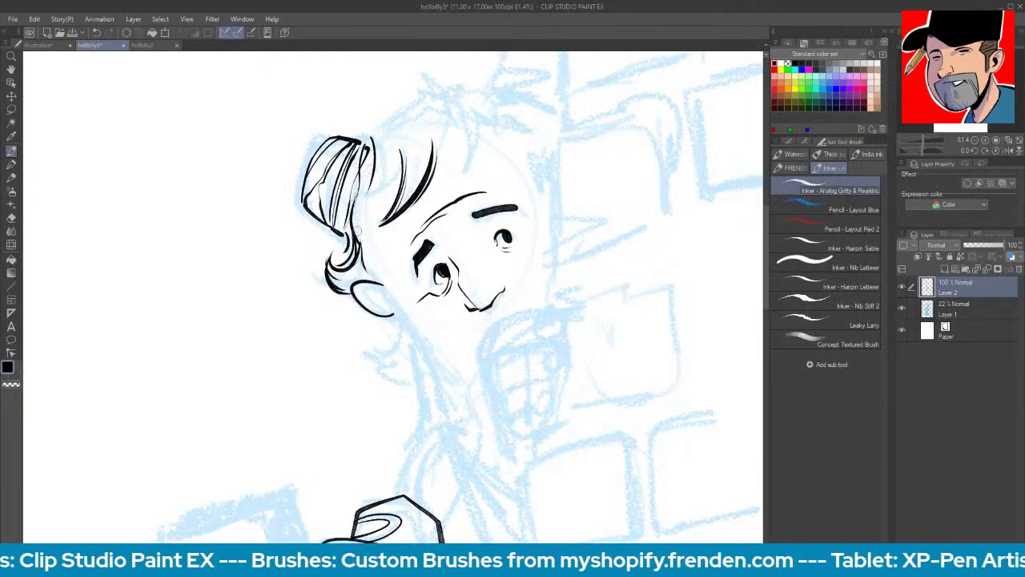
pyautogui.moveTo(374, 291); pyautogui.dragTo(380, 304)
# - Rotate the canvas and ink the companion's left face and neck lines, the hair wisp behind the ear, and the sideburn
pyautogui.press('space')
pyautogui.moveTo(626, 431)
pyautogui.mouseDown()
pyautogui.moveTo(600, 358)
pyautogui.moveTo(564, 452)
pyautogui.mouseUp()
pyautogui.hotkey('shift', 'space')
pyautogui.moveTo(415, 244)
pyautogui.mouseDown()
pyautogui.moveTo(390, 265)
pyautogui.moveTo(407, 264)
pyautogui.moveTo(406, 344)
pyautogui.mouseUp()
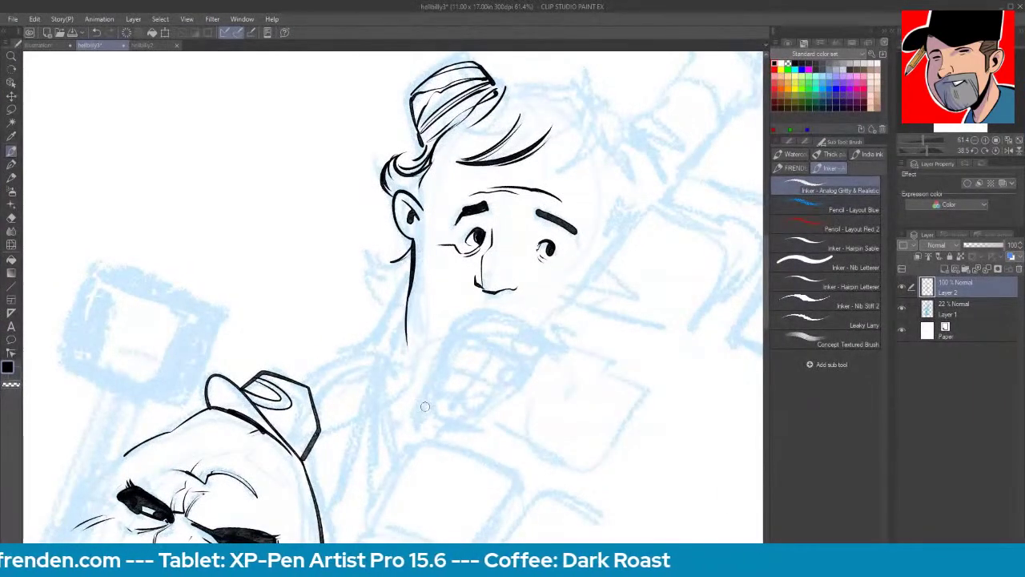
pyautogui.moveTo(422, 273); pyautogui.dragTo(415, 349)
pyautogui.moveTo(428, 174); pyautogui.dragTo(424, 211)
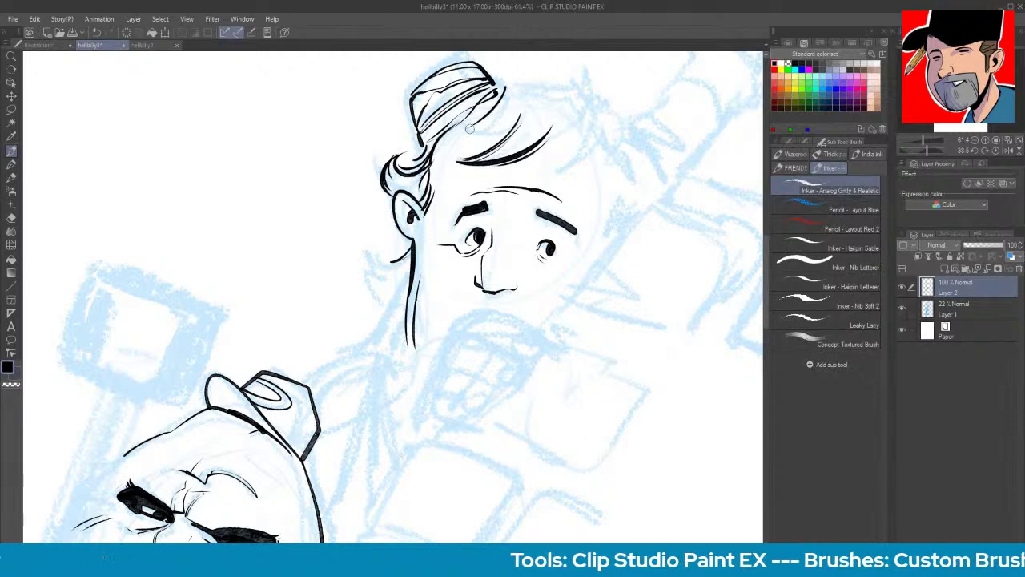
# - Ink the companion's swept hair across the top of the head and the loose locks around the right horn's base
pyautogui.moveTo(468, 128)
pyautogui.mouseDown()
pyautogui.moveTo(518, 115)
pyautogui.moveTo(498, 125)
pyautogui.mouseUp()
pyautogui.moveTo(520, 86)
pyautogui.mouseDown()
pyautogui.moveTo(569, 77)
pyautogui.moveTo(527, 164)
pyautogui.mouseUp()
pyautogui.moveTo(570, 80)
pyautogui.mouseDown()
pyautogui.moveTo(591, 109)
pyautogui.moveTo(546, 159)
pyautogui.mouseUp()
pyautogui.moveTo(596, 106); pyautogui.dragTo(549, 161)
pyautogui.moveTo(612, 122)
pyautogui.mouseDown()
pyautogui.moveTo(621, 203)
pyautogui.moveTo(600, 142)
pyautogui.moveTo(616, 194)
pyautogui.mouseUp()
pyautogui.moveTo(605, 128)
pyautogui.mouseDown()
pyautogui.moveTo(629, 121)
pyautogui.moveTo(683, 142)
pyautogui.moveTo(687, 153)
pyautogui.moveTo(652, 113)
pyautogui.moveTo(641, 118)
pyautogui.moveTo(652, 192)
pyautogui.mouseUp()
pyautogui.moveTo(625, 120); pyautogui.dragTo(639, 142)
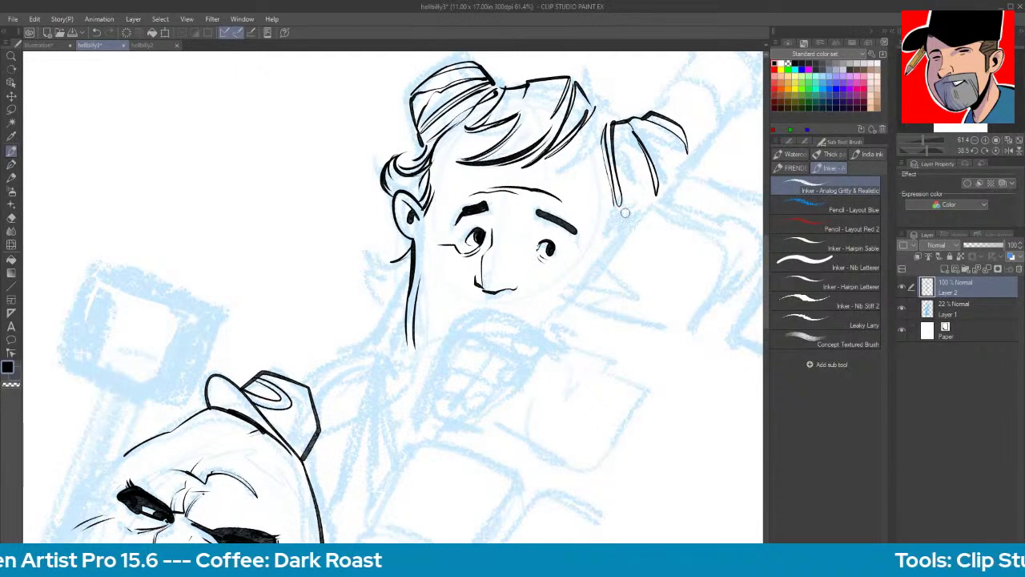
pyautogui.moveTo(601, 128)
pyautogui.mouseDown()
pyautogui.moveTo(582, 185)
pyautogui.moveTo(593, 119)
pyautogui.moveTo(606, 121)
pyautogui.mouseUp()
# - Add the companion's right eye bag and both smile-fold creases, and thicken the right eyebrow
pyautogui.moveTo(535, 257); pyautogui.dragTo(553, 275)
pyautogui.moveTo(467, 272); pyautogui.dragTo(449, 317)
pyautogui.moveTo(519, 272); pyautogui.dragTo(531, 314)
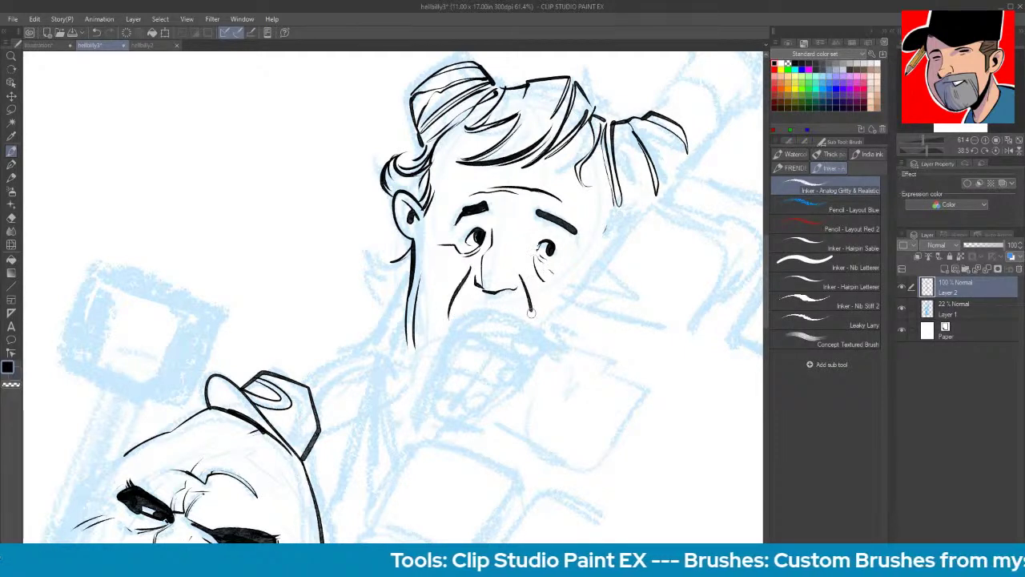
pyautogui.moveTo(534, 204); pyautogui.dragTo(574, 227)
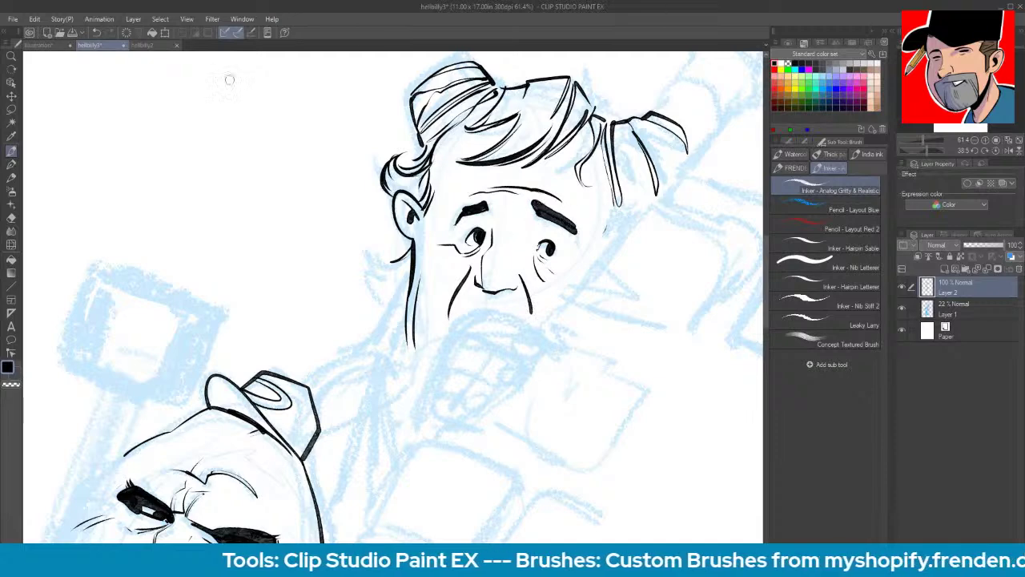
# - Compare with the hellbilly2 drawing and add fine strands to the companion's swept fringe
pyautogui.click(148, 45)
pyautogui.click(115, 47)
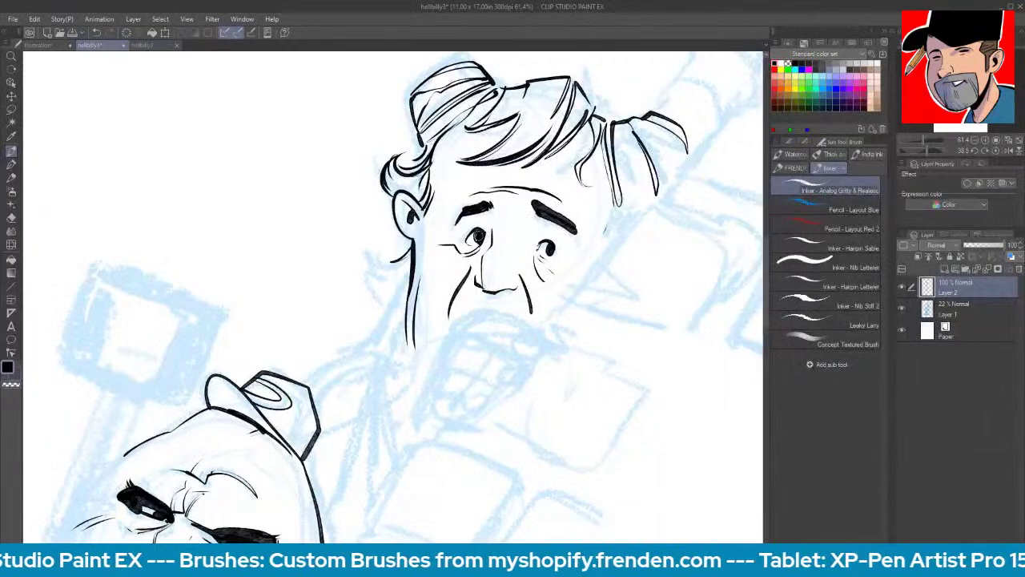
pyautogui.moveTo(532, 123)
pyautogui.mouseDown()
pyautogui.moveTo(487, 169)
pyautogui.moveTo(509, 157)
pyautogui.mouseUp()
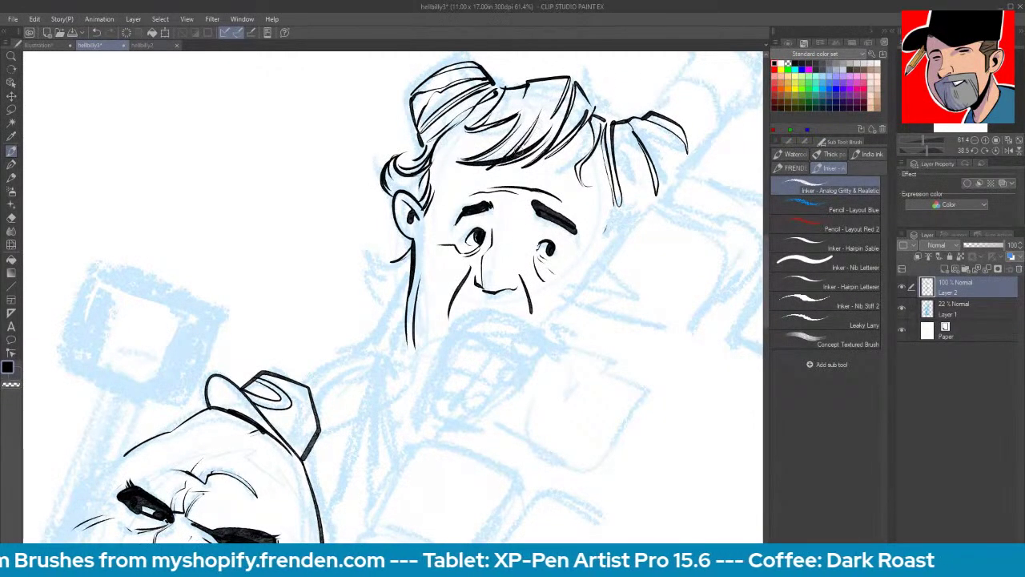
# - Ink the companion's long, curled right horn with its pointed tip and curved ridge bands
pyautogui.press('space')
pyautogui.moveTo(607, 189)
pyautogui.mouseDown()
pyautogui.moveTo(593, 196)
pyautogui.moveTo(565, 286)
pyautogui.moveTo(515, 272)
pyautogui.moveTo(492, 322)
pyautogui.mouseUp()
pyautogui.moveTo(538, 240)
pyautogui.mouseDown()
pyautogui.moveTo(560, 230)
pyautogui.moveTo(599, 258)
pyautogui.mouseUp()
pyautogui.moveTo(546, 235)
pyautogui.mouseDown()
pyautogui.moveTo(597, 210)
pyautogui.moveTo(622, 238)
pyautogui.moveTo(569, 201)
pyautogui.moveTo(617, 175)
pyautogui.moveTo(638, 213)
pyautogui.moveTo(580, 172)
pyautogui.moveTo(621, 145)
pyautogui.mouseUp()
pyautogui.moveTo(577, 170)
pyautogui.mouseDown()
pyautogui.moveTo(623, 141)
pyautogui.moveTo(639, 176)
pyautogui.moveTo(638, 215)
pyautogui.moveTo(626, 186)
pyautogui.mouseUp()
pyautogui.moveTo(627, 186)
pyautogui.mouseDown()
pyautogui.moveTo(622, 237)
pyautogui.moveTo(568, 281)
pyautogui.mouseUp()
pyautogui.moveTo(618, 133)
pyautogui.mouseDown()
pyautogui.moveTo(570, 109)
pyautogui.moveTo(554, 151)
pyautogui.mouseUp()
pyautogui.moveTo(565, 107)
pyautogui.mouseDown()
pyautogui.moveTo(551, 153)
pyautogui.moveTo(525, 133)
pyautogui.moveTo(570, 139)
pyautogui.moveTo(573, 164)
pyautogui.moveTo(566, 128)
pyautogui.mouseUp()
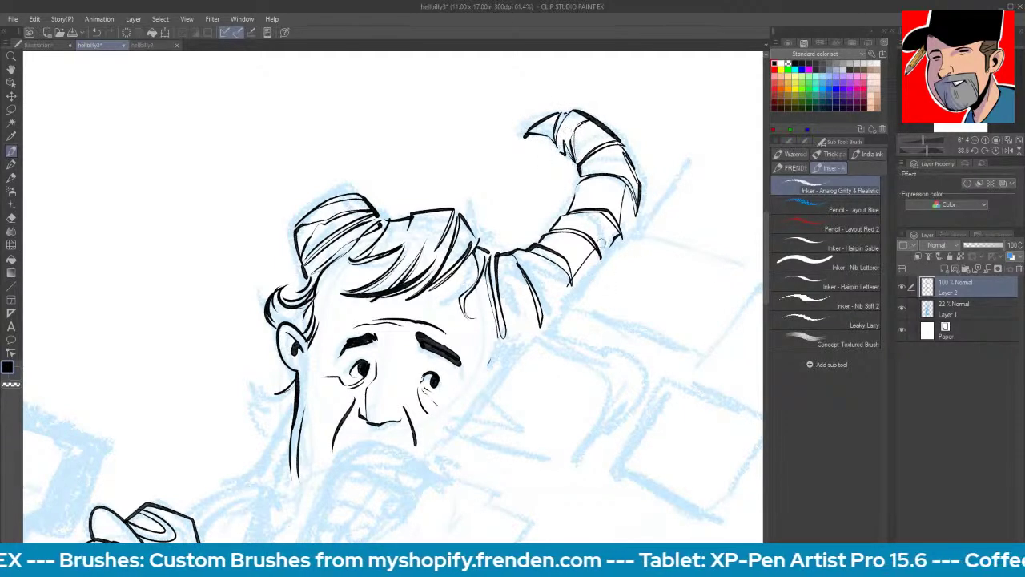
# - Ink the heavy wall edge running behind the right horn and bring up the hellbilly2 drawing for reference
pyautogui.moveTo(570, 309)
pyautogui.mouseDown()
pyautogui.moveTo(693, 151)
pyautogui.moveTo(549, 328)
pyautogui.mouseUp()
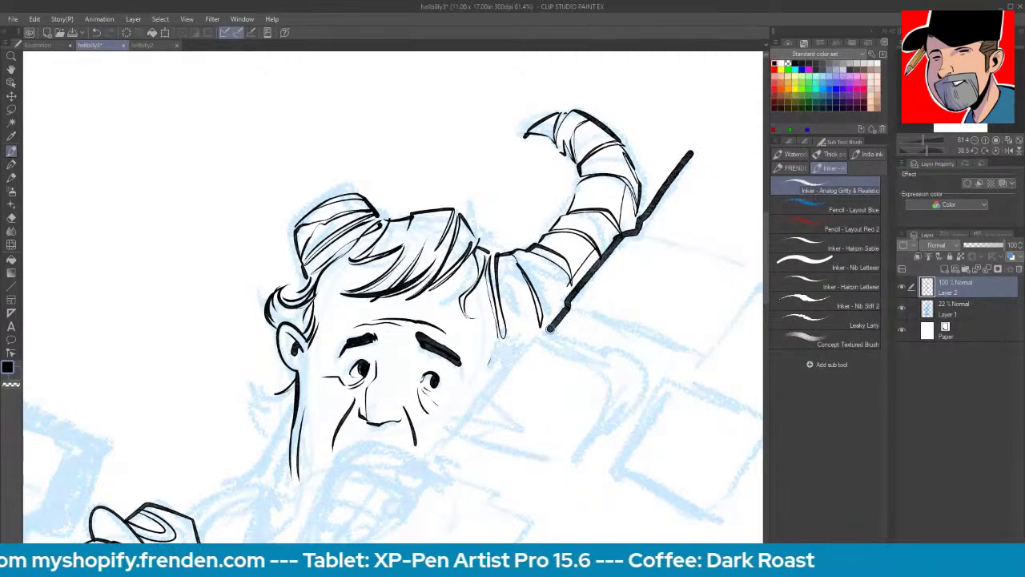
pyautogui.click(164, 45)
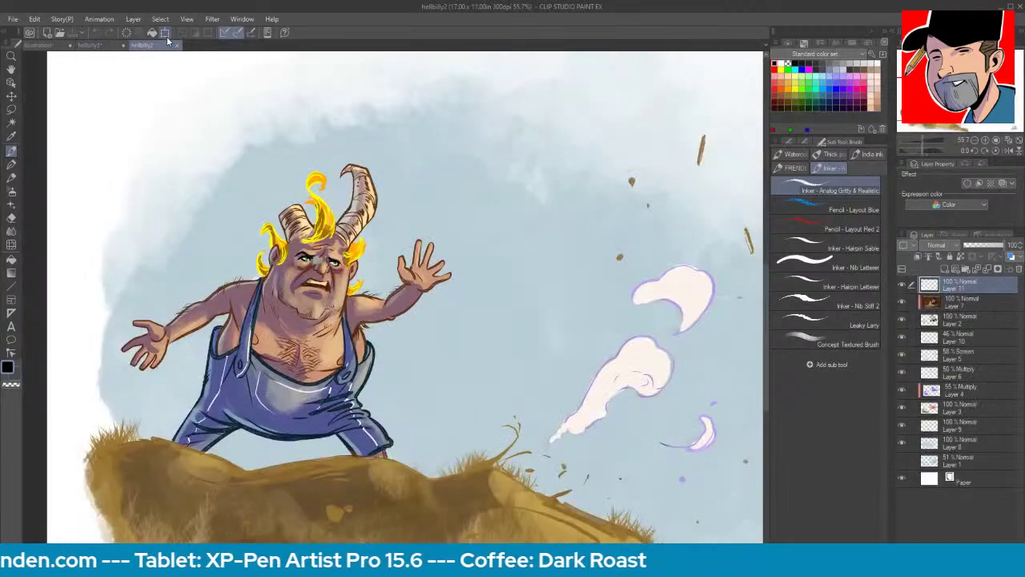
# - Open hellbilly.jpg from the 2023 sketches folder and compare its companion with the hellbilly2 and hellbilly3 drawings
pyautogui.click(111, 45)
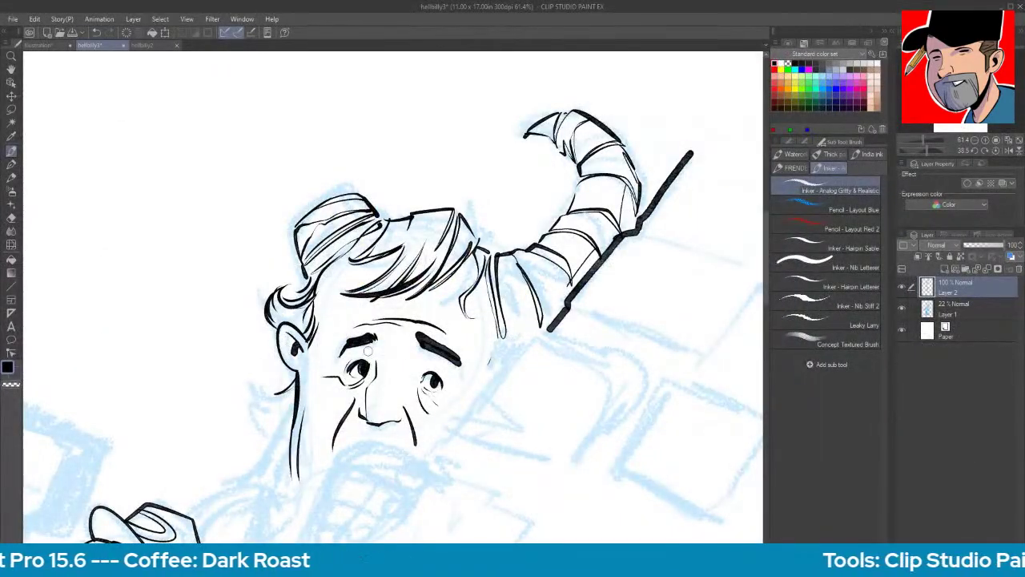
pyautogui.press('space')
pyautogui.scroll(-4, 575, 328)
pyautogui.moveTo(613, 364); pyautogui.dragTo(621, 208)
pyautogui.moveTo(625, 292); pyautogui.dragTo(618, 381)
pyautogui.hotkey('ctrl', 'space')
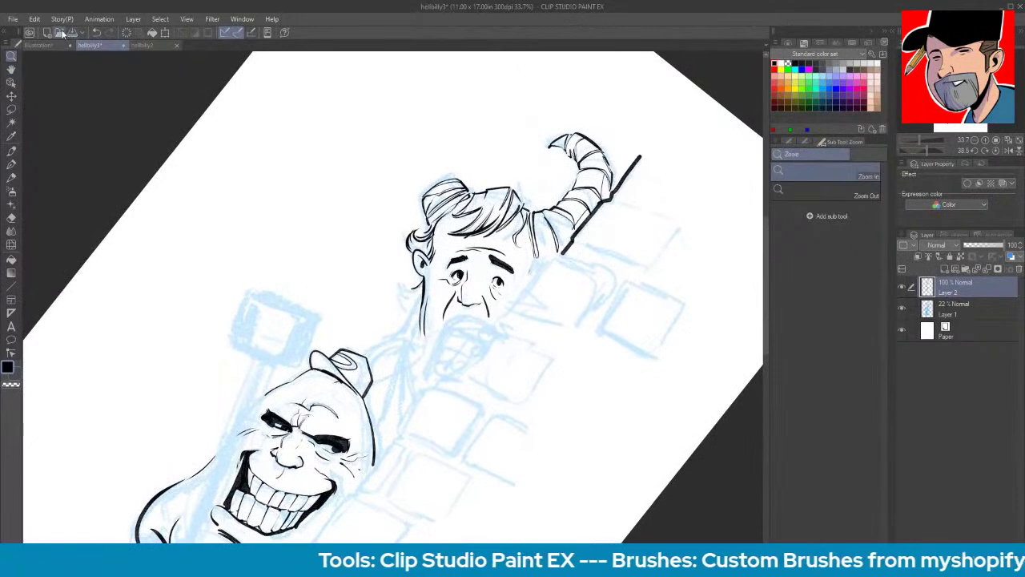
pyautogui.click(60, 34)
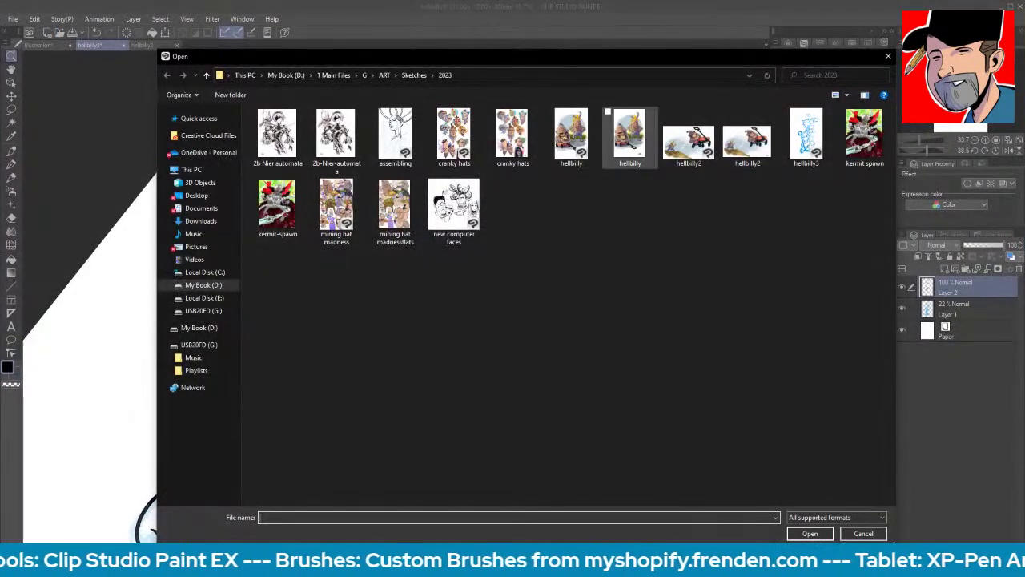
pyautogui.doubleClick(630, 134)
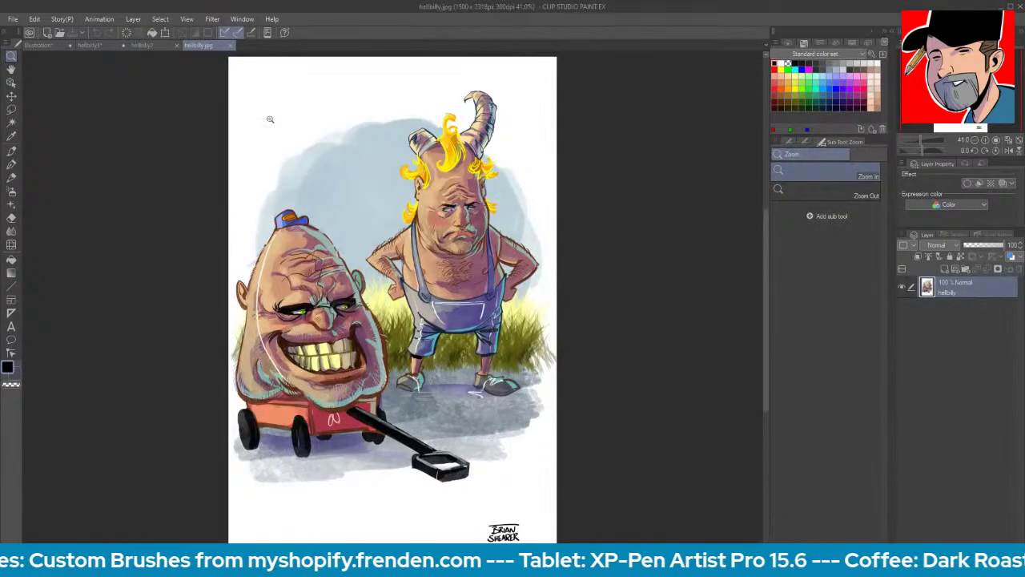
pyautogui.click(156, 45)
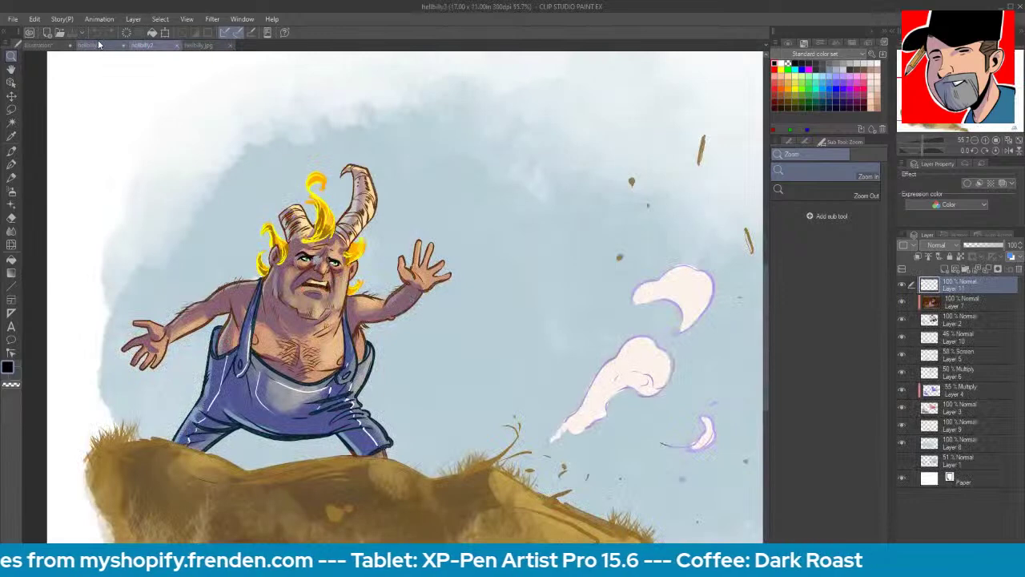
pyautogui.click(98, 45)
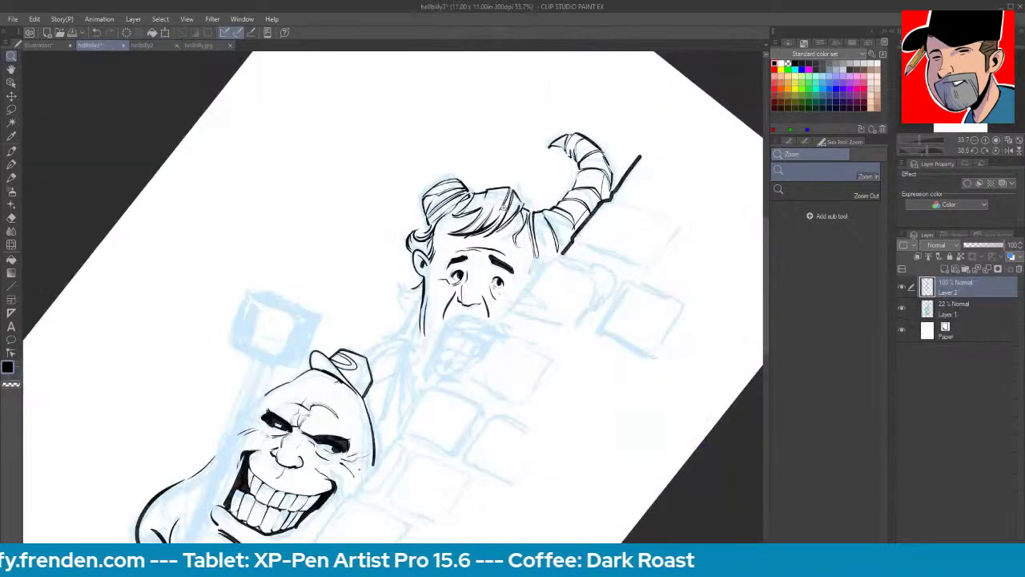
# - Lasso the companion's inked fringe and both horns and move them up to make the forehead taller
pyautogui.press('m')
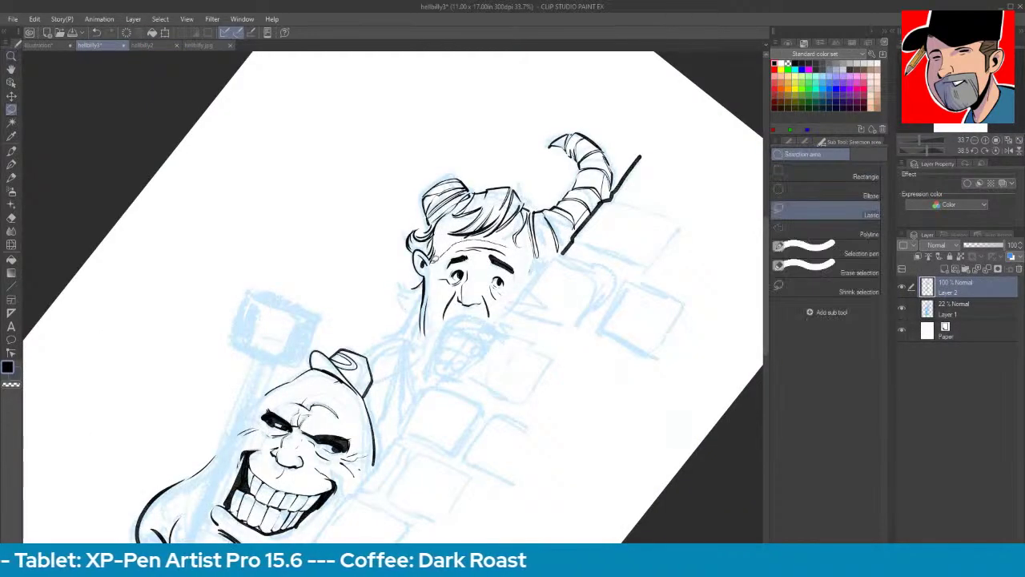
pyautogui.moveTo(432, 243); pyautogui.dragTo(443, 218)
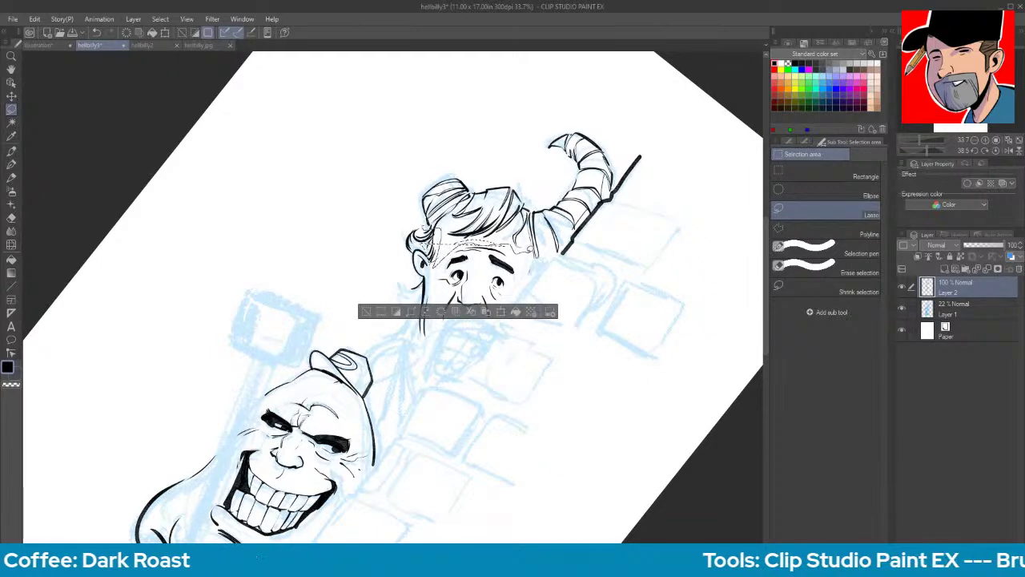
pyautogui.moveTo(542, 261); pyautogui.dragTo(612, 191)
pyautogui.moveTo(641, 157)
pyautogui.mouseDown()
pyautogui.moveTo(461, 123)
pyautogui.moveTo(410, 189)
pyautogui.mouseUp()
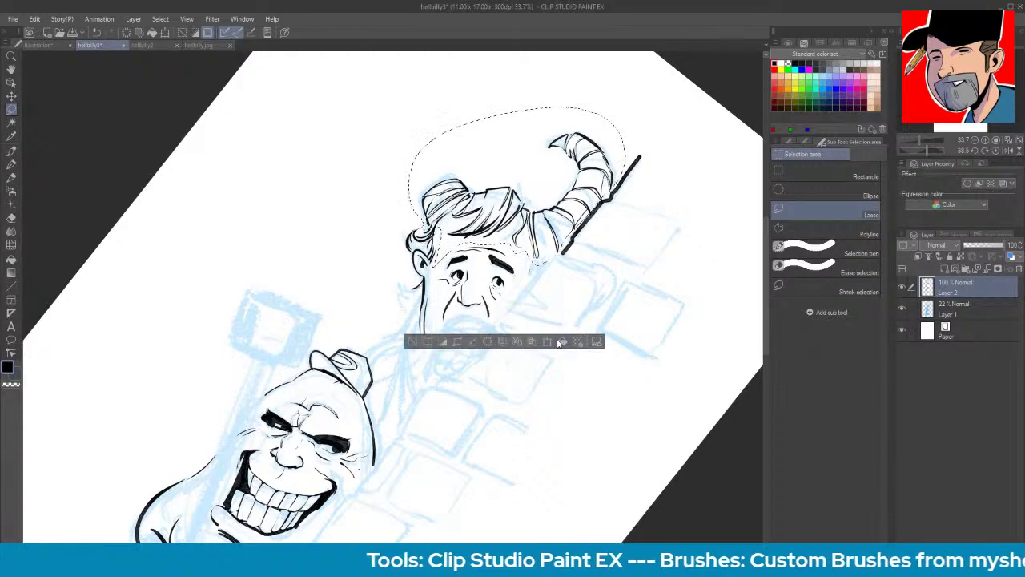
pyautogui.hotkey('ctrl', 't')
pyautogui.moveTo(506, 183); pyautogui.dragTo(505, 155)
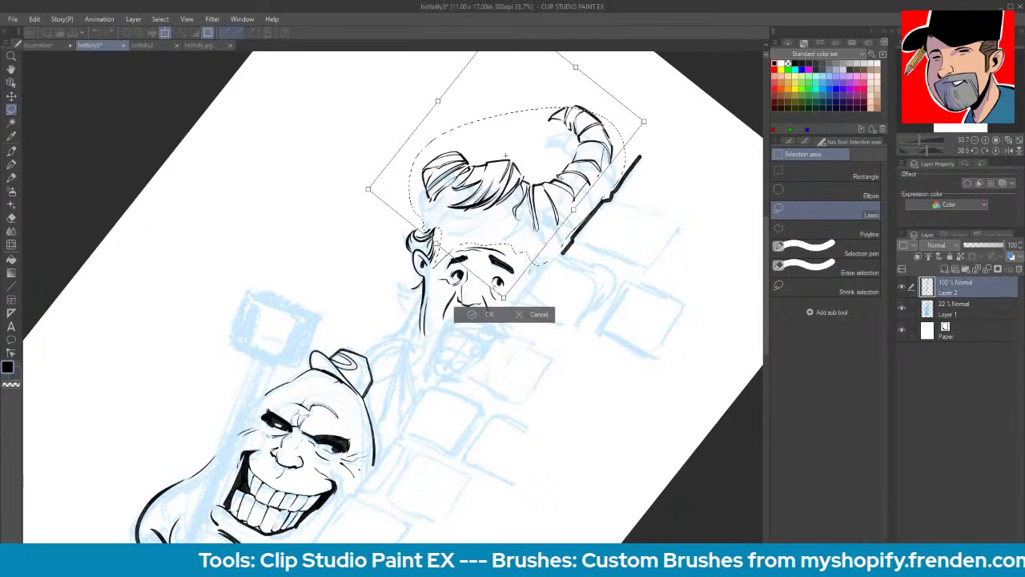
pyautogui.click(483, 313)
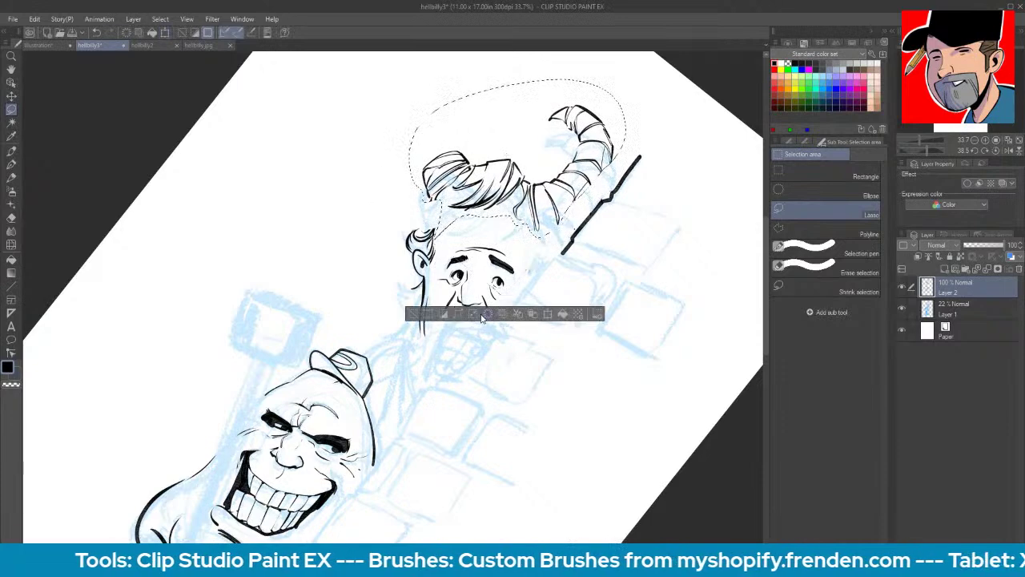
pyautogui.click(414, 314)
# - Ink the raised forehead's side contour, extra fringe strands, and the base lines of the right horn to close the gaps
pyautogui.press('p')
pyautogui.moveTo(563, 226); pyautogui.dragTo(597, 189)
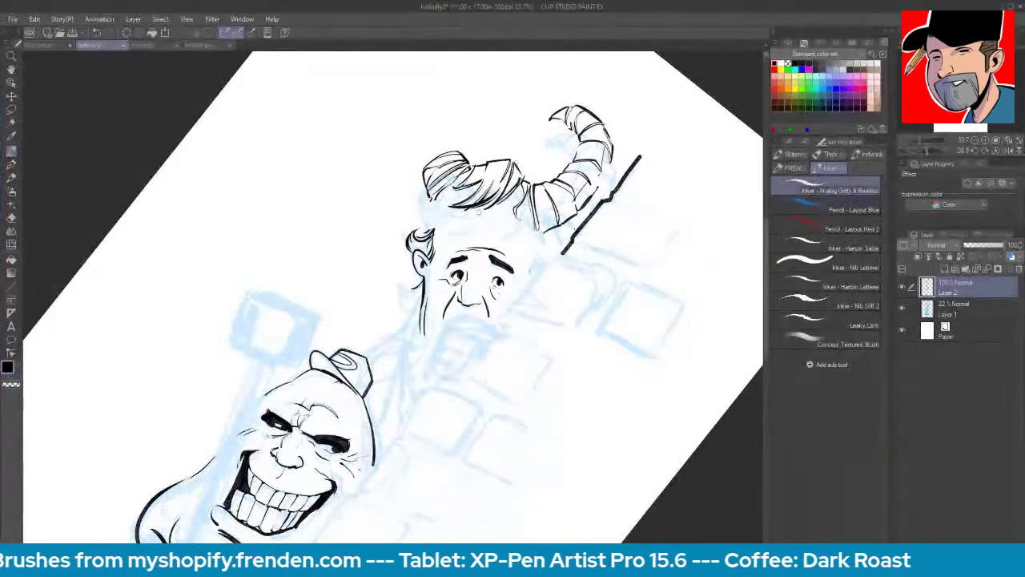
pyautogui.moveTo(445, 186); pyautogui.dragTo(433, 230)
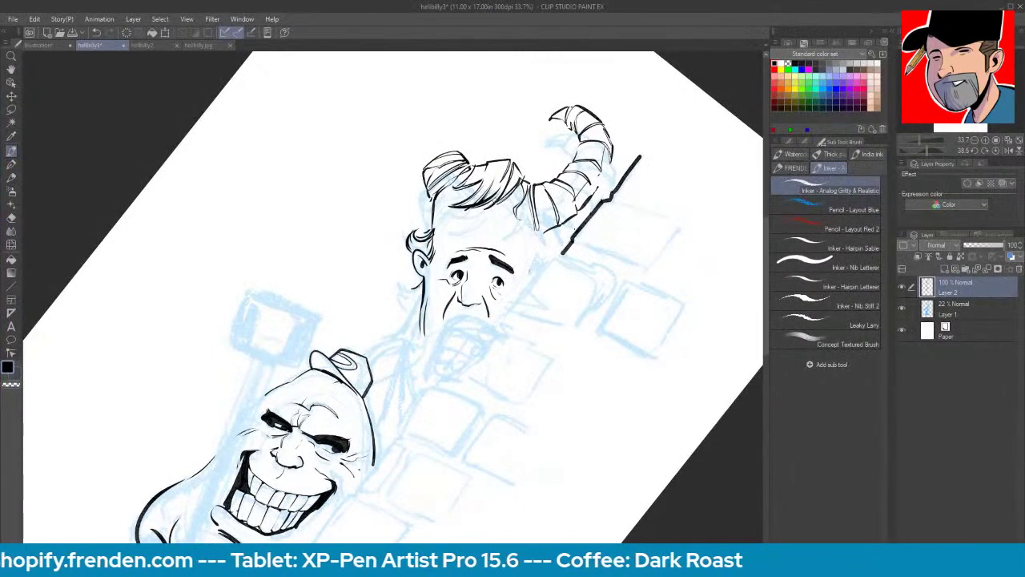
pyautogui.moveTo(490, 207); pyautogui.dragTo(463, 219)
pyautogui.moveTo(500, 203); pyautogui.dragTo(479, 218)
pyautogui.moveTo(516, 184); pyautogui.dragTo(501, 204)
pyautogui.moveTo(512, 201); pyautogui.dragTo(481, 226)
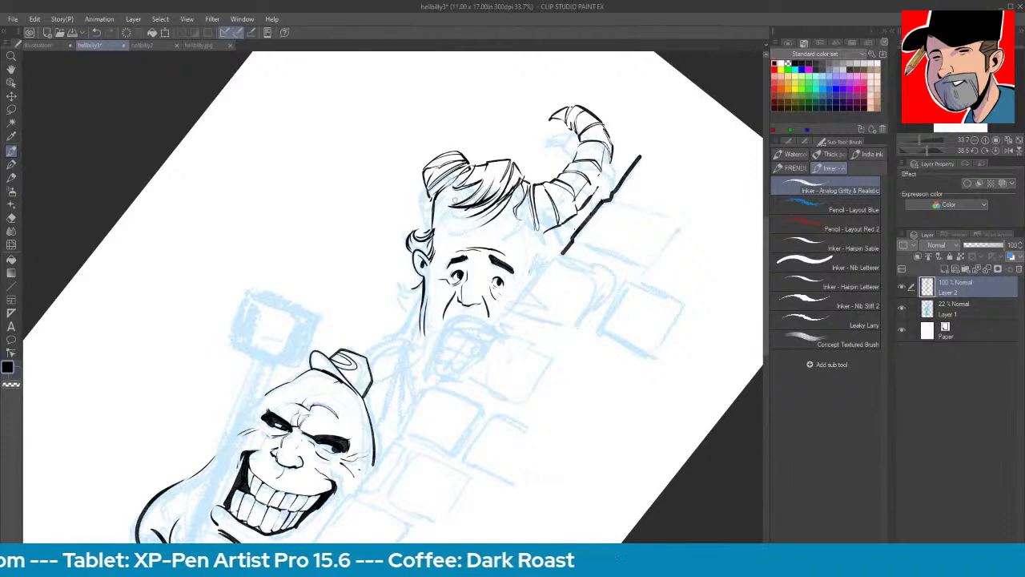
pyautogui.moveTo(430, 190); pyautogui.dragTo(432, 228)
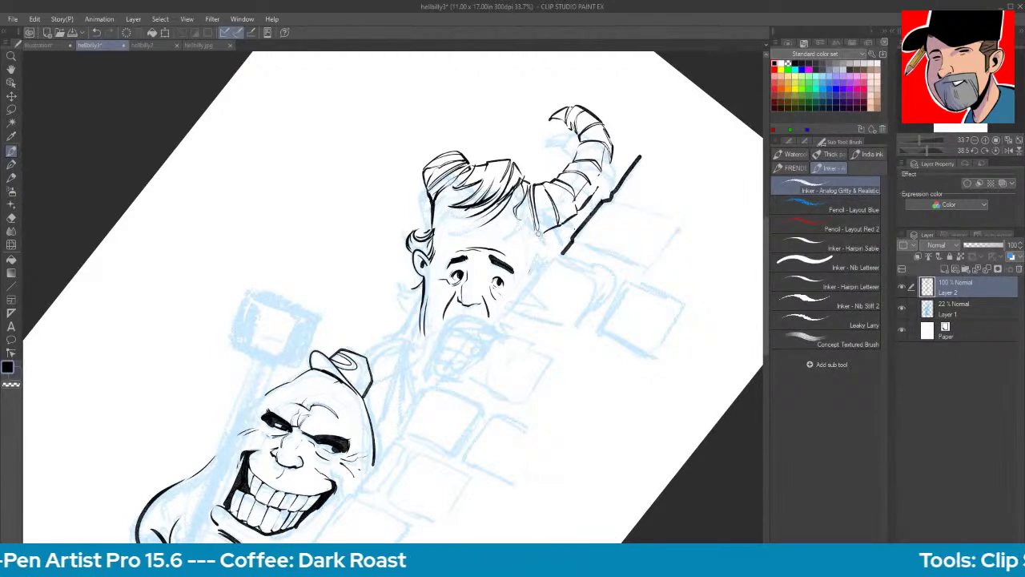
pyautogui.moveTo(551, 228); pyautogui.dragTo(530, 242)
pyautogui.moveTo(523, 214); pyautogui.dragTo(531, 224)
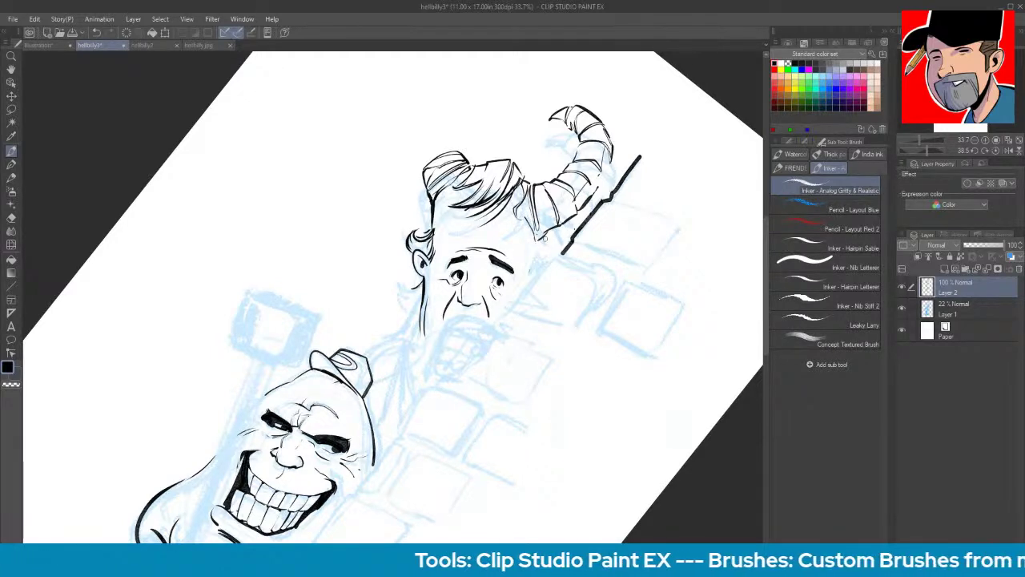
# - Handwrite the note "Design Drift" in the blank area of the page beside the companion
pyautogui.moveTo(200, 153)
pyautogui.mouseDown()
pyautogui.moveTo(192, 164)
pyautogui.moveTo(232, 142)
pyautogui.moveTo(222, 159)
pyautogui.moveTo(234, 160)
pyautogui.moveTo(253, 136)
pyautogui.mouseUp()
pyautogui.click(232, 148)
# - Ink the companion's hair curls beneath both horns and below the ear, and add the back-of-neck line
pyautogui.press('space')
pyautogui.moveTo(622, 306); pyautogui.dragTo(538, 366)
pyautogui.hotkey('shift', 'space')
pyautogui.moveTo(593, 464); pyautogui.dragTo(611, 350)
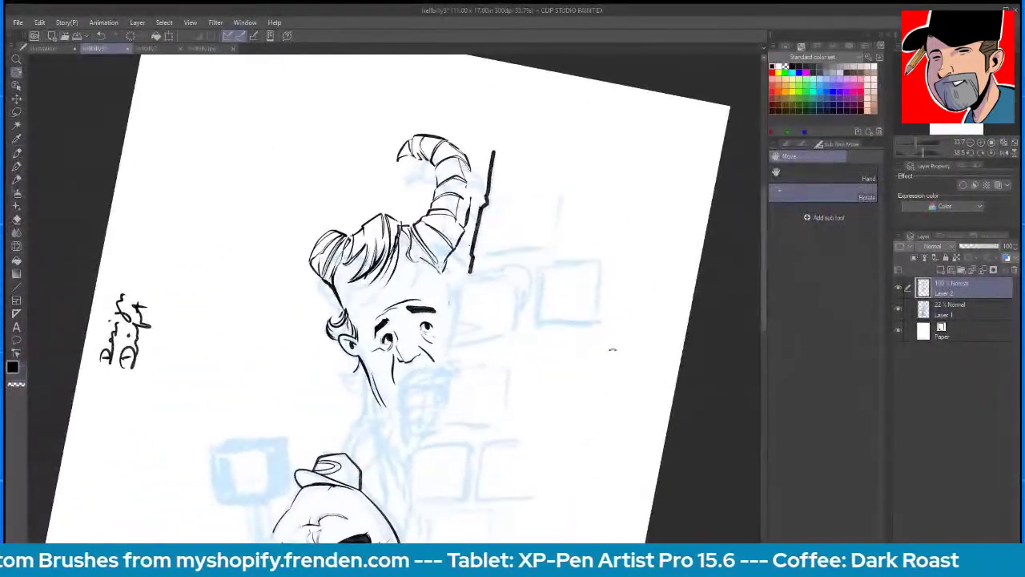
pyautogui.moveTo(445, 265); pyautogui.dragTo(458, 263)
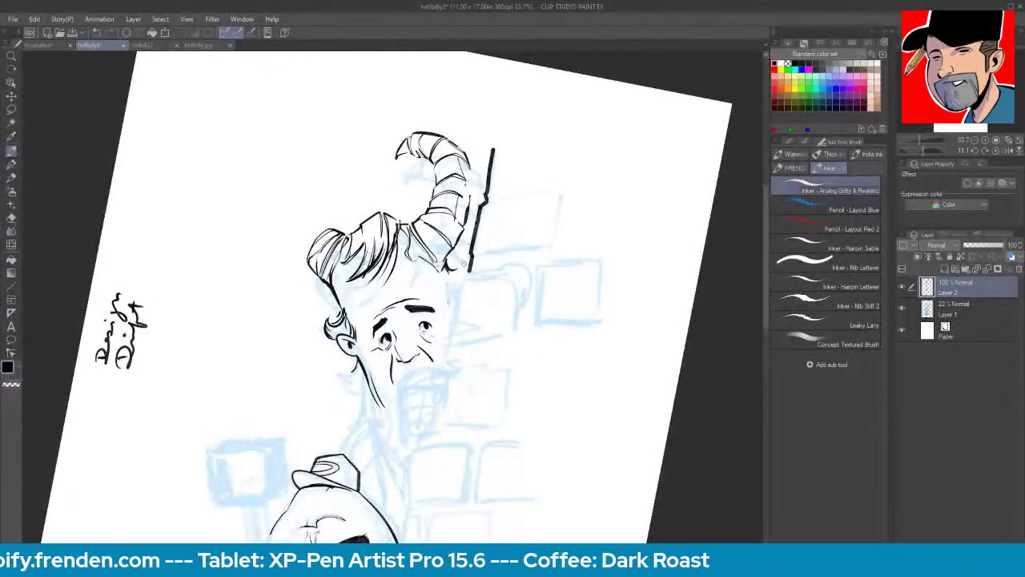
pyautogui.press('e')
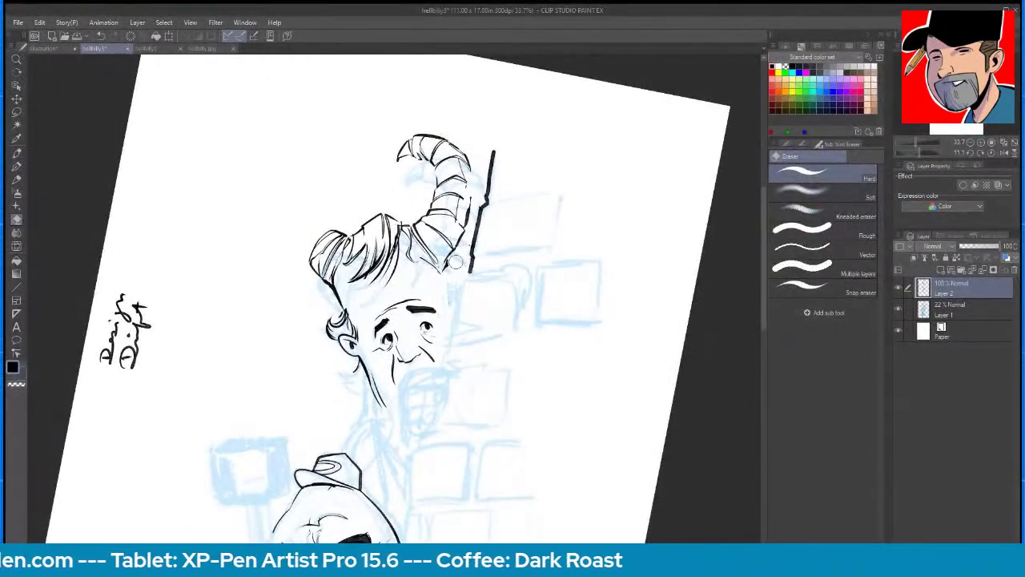
pyautogui.press('p')
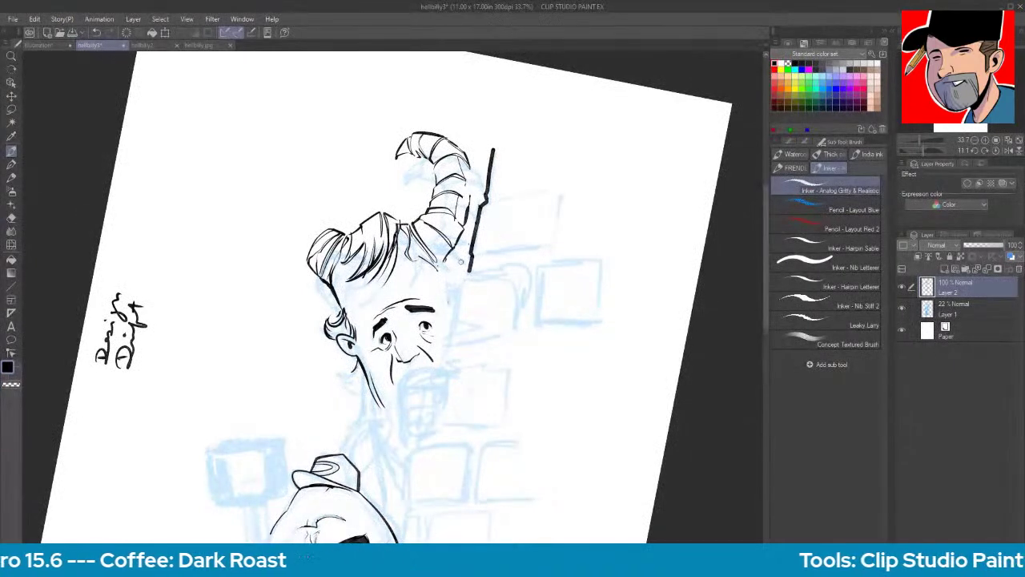
pyautogui.moveTo(331, 290); pyautogui.dragTo(321, 307)
pyautogui.moveTo(460, 258); pyautogui.dragTo(438, 285)
pyautogui.moveTo(359, 360); pyautogui.dragTo(336, 379)
pyautogui.moveTo(362, 372); pyautogui.dragTo(342, 382)
pyautogui.moveTo(337, 375); pyautogui.dragTo(340, 365)
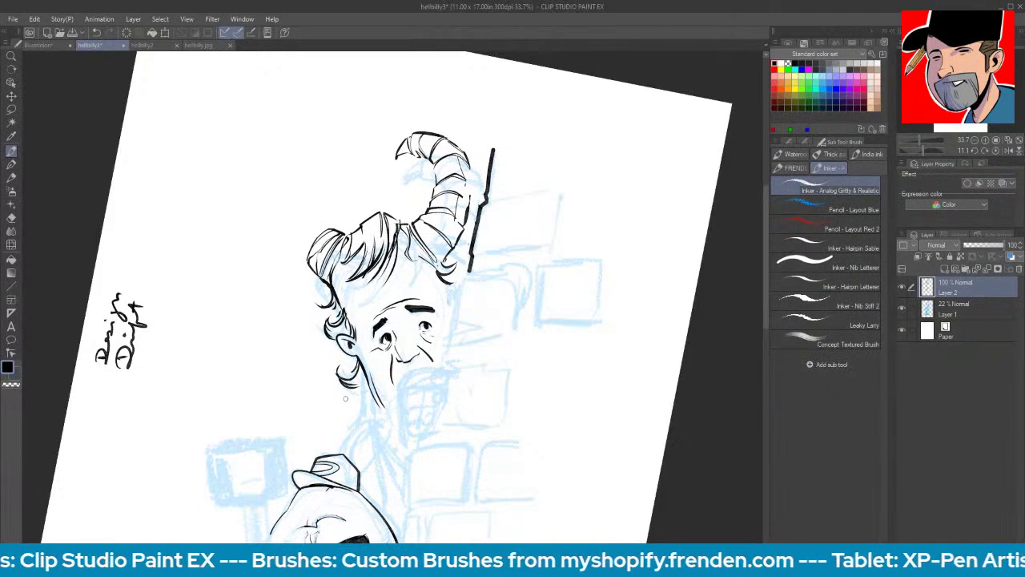
pyautogui.moveTo(374, 381); pyautogui.dragTo(368, 428)
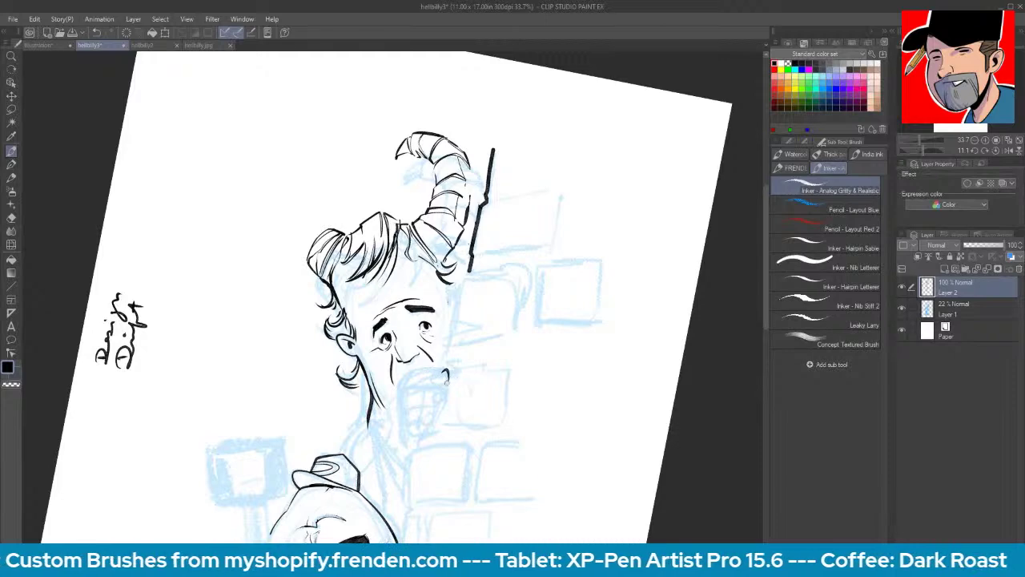
# - Ink the companion's four gripping fingers with fingernails, stacked in front of his mouth at the wall edge
pyautogui.moveTo(449, 373); pyautogui.dragTo(452, 379)
pyautogui.hotkey('ctrl', 'z')
pyautogui.press('r')
pyautogui.moveTo(524, 446); pyautogui.dragTo(581, 411)
pyautogui.press('p')
pyautogui.moveTo(466, 342)
pyautogui.mouseDown()
pyautogui.moveTo(434, 366)
pyautogui.moveTo(465, 358)
pyautogui.moveTo(470, 344)
pyautogui.moveTo(436, 375)
pyautogui.mouseUp()
pyautogui.hotkey('ctrl', 'z')
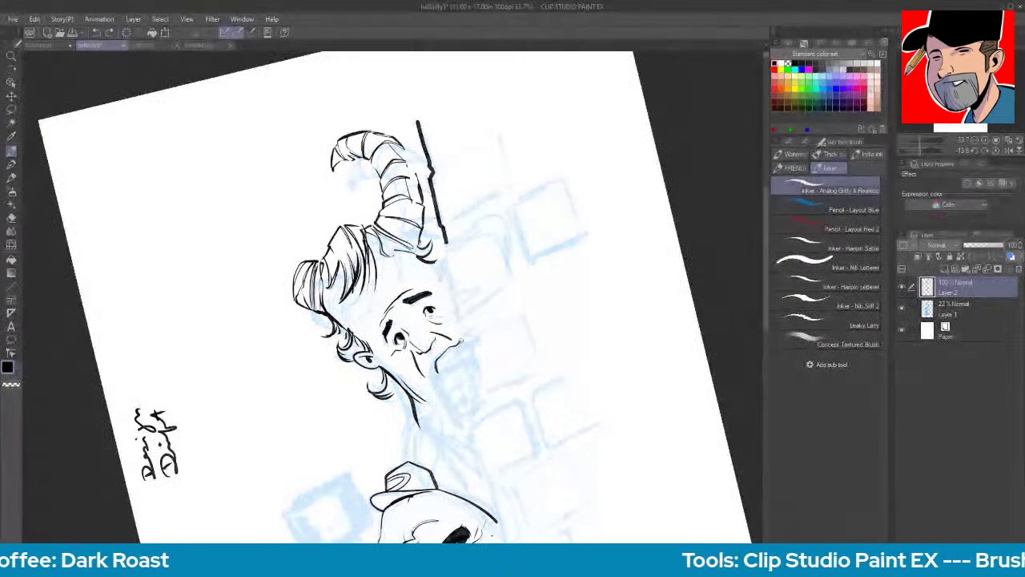
pyautogui.moveTo(460, 334); pyautogui.dragTo(461, 357)
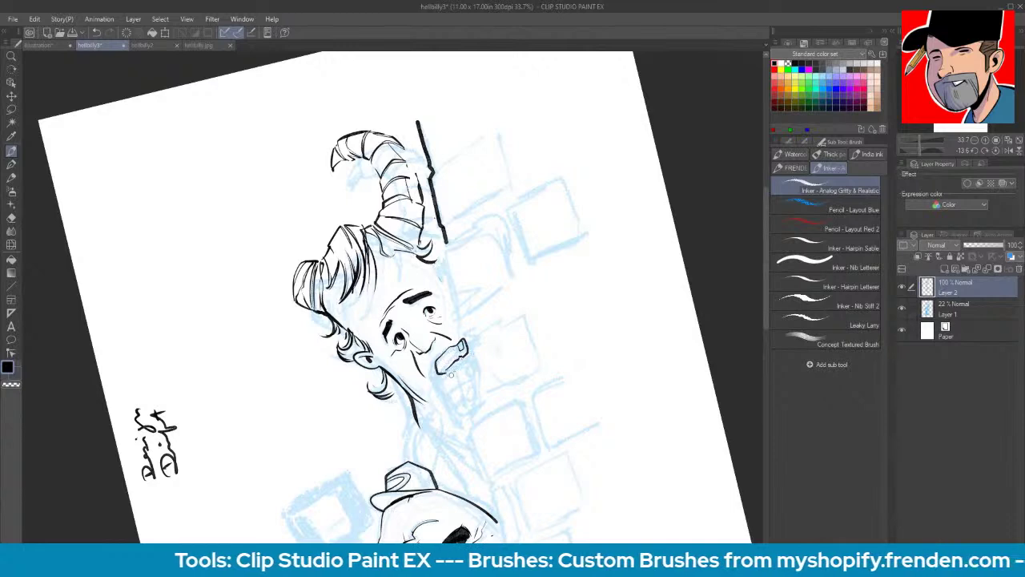
pyautogui.moveTo(445, 381); pyautogui.dragTo(464, 361)
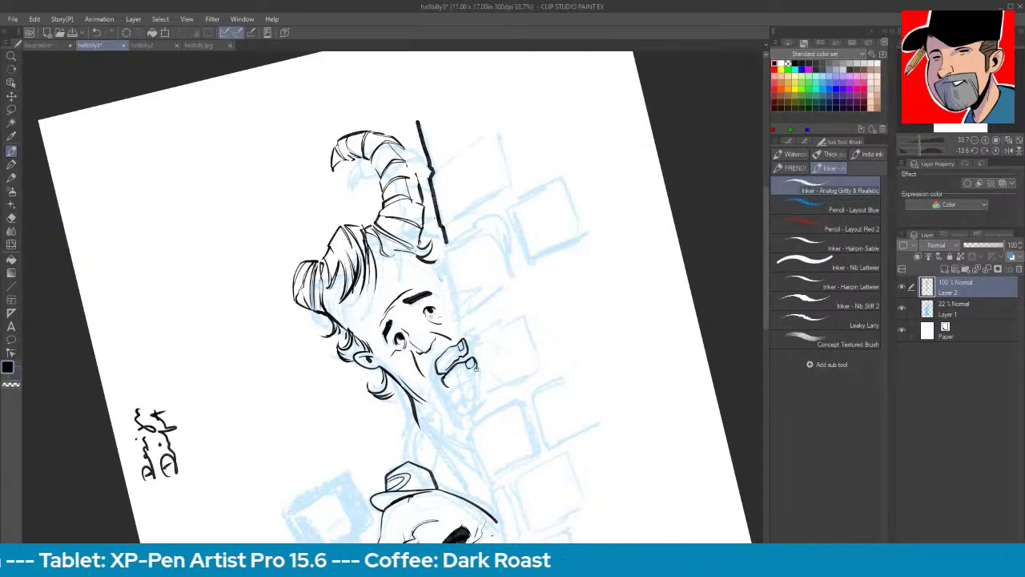
pyautogui.moveTo(450, 391)
pyautogui.mouseDown()
pyautogui.moveTo(466, 377)
pyautogui.moveTo(484, 389)
pyautogui.moveTo(474, 390)
pyautogui.mouseUp()
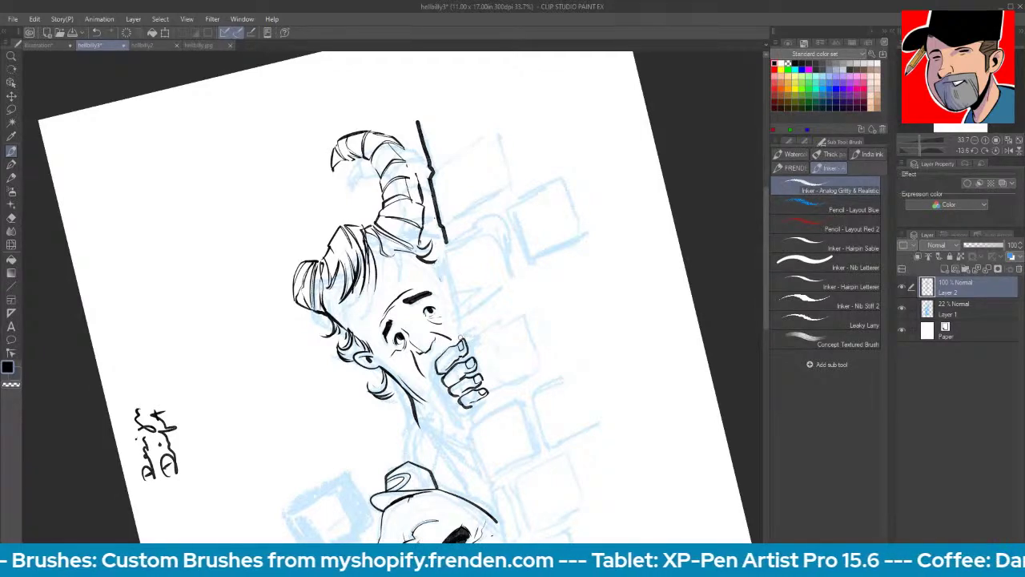
# - Continue the heavy wall edge from the horn past the hand to the capped head, and outline the three bricks below the fingers
pyautogui.moveTo(455, 328); pyautogui.dragTo(452, 342)
pyautogui.moveTo(446, 242); pyautogui.dragTo(461, 331)
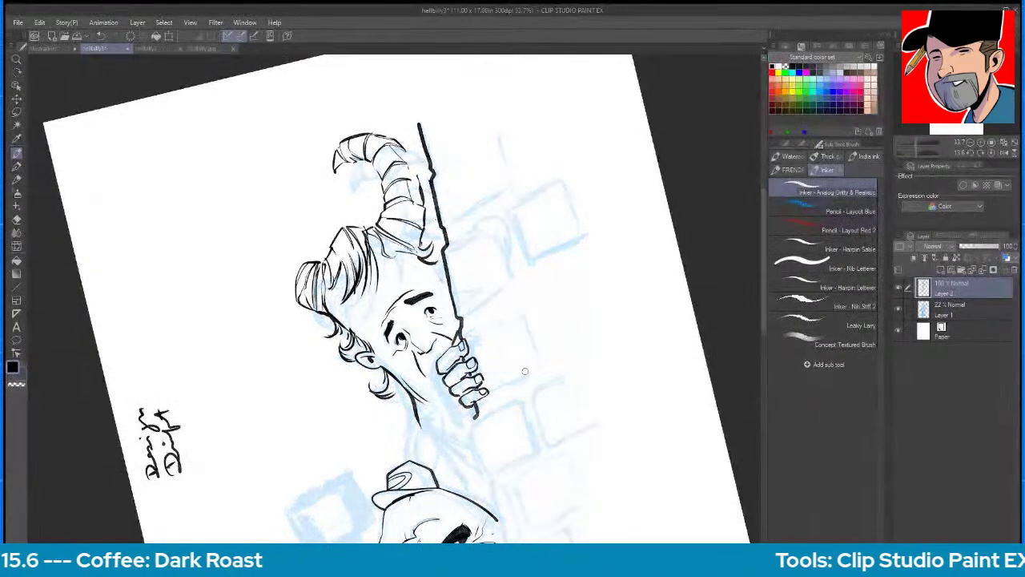
pyautogui.moveTo(474, 420)
pyautogui.mouseDown()
pyautogui.moveTo(521, 395)
pyautogui.moveTo(470, 427)
pyautogui.moveTo(493, 478)
pyautogui.moveTo(533, 458)
pyautogui.moveTo(522, 399)
pyautogui.moveTo(534, 454)
pyautogui.mouseUp()
pyautogui.press('space')
pyautogui.moveTo(620, 455); pyautogui.dragTo(576, 298)
pyautogui.moveTo(451, 325); pyautogui.dragTo(463, 392)
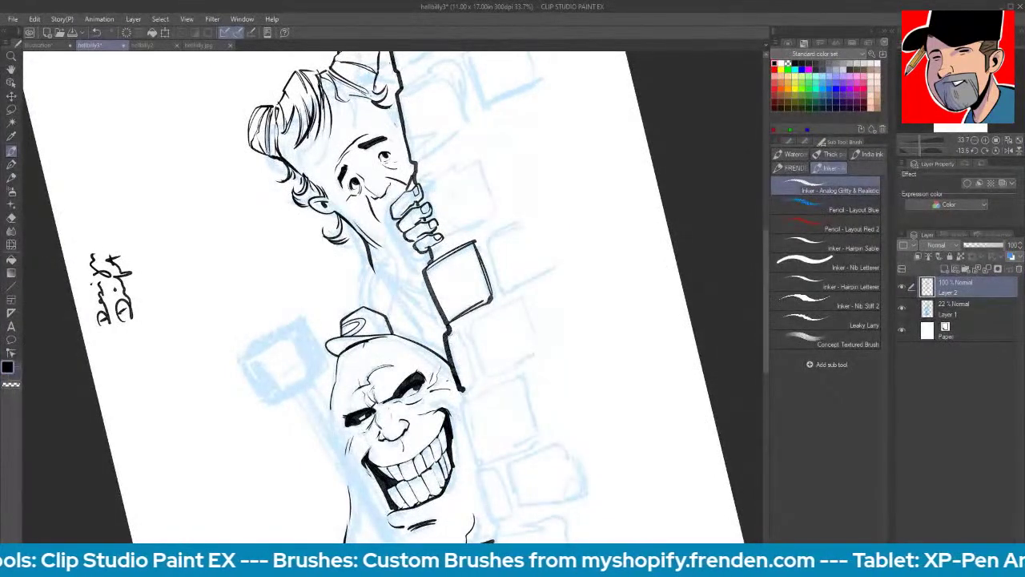
pyautogui.moveTo(449, 327)
pyautogui.mouseDown()
pyautogui.moveTo(477, 382)
pyautogui.moveTo(458, 338)
pyautogui.moveTo(471, 324)
pyautogui.moveTo(484, 379)
pyautogui.mouseUp()
pyautogui.moveTo(462, 324)
pyautogui.mouseDown()
pyautogui.moveTo(524, 297)
pyautogui.moveTo(541, 353)
pyautogui.moveTo(484, 383)
pyautogui.moveTo(539, 351)
pyautogui.mouseUp()
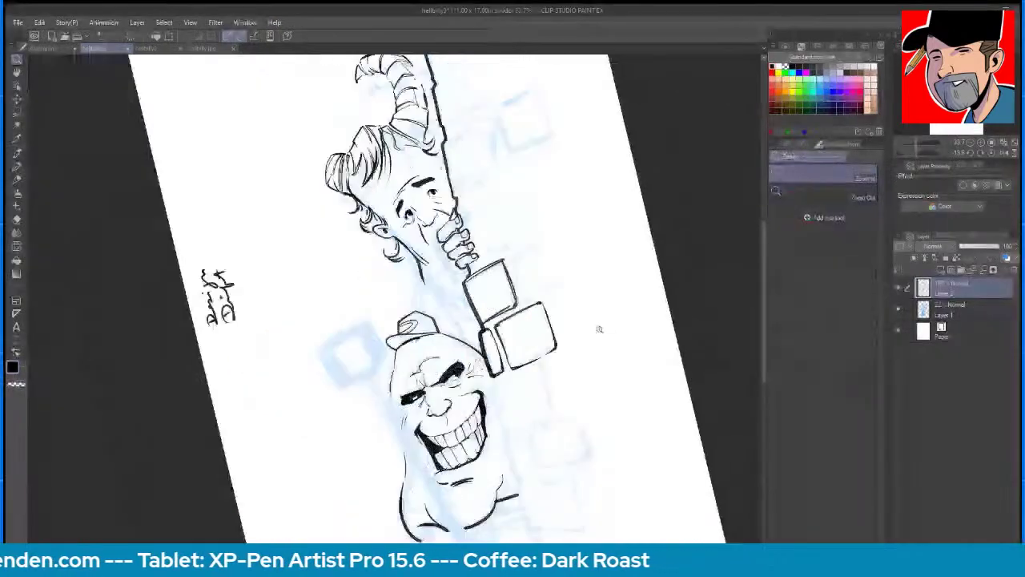
# - Outline the large brick beside the capped character's grin, with a heavy edge along its left and bottom sides
pyautogui.moveTo(599, 329); pyautogui.dragTo(561, 337)
pyautogui.moveTo(593, 393); pyautogui.dragTo(531, 358)
pyautogui.moveTo(654, 375); pyautogui.dragTo(648, 451)
pyautogui.hotkey('ctrl', 'space')
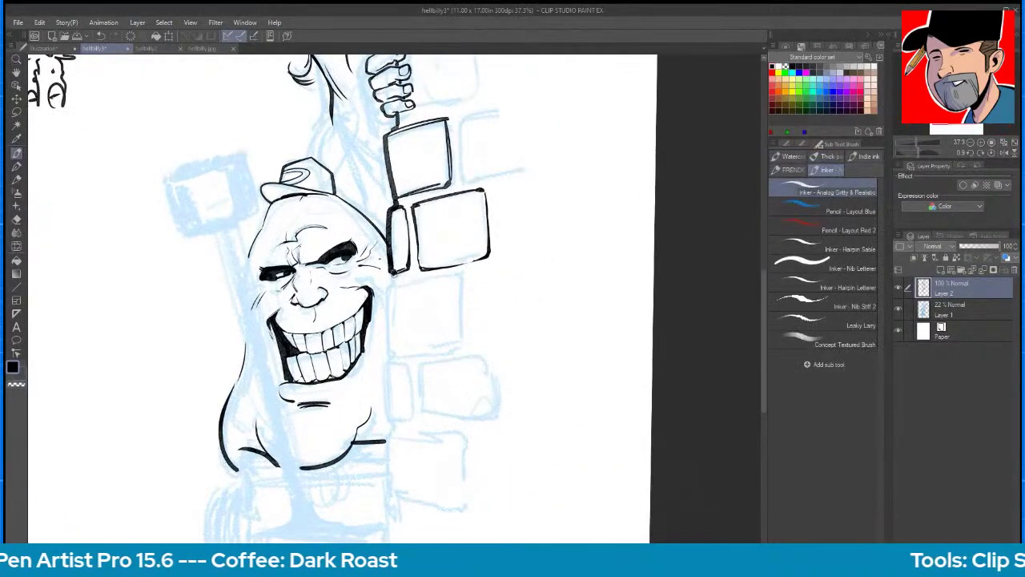
pyautogui.moveTo(398, 272); pyautogui.dragTo(386, 355)
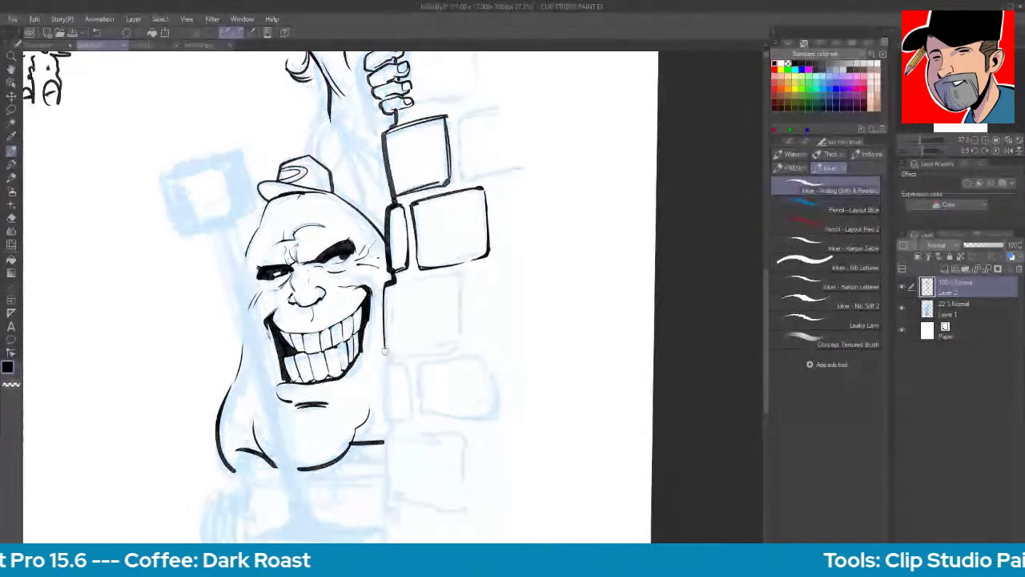
pyautogui.moveTo(388, 282)
pyautogui.mouseDown()
pyautogui.moveTo(461, 275)
pyautogui.moveTo(460, 346)
pyautogui.mouseUp()
pyautogui.moveTo(385, 354); pyautogui.dragTo(460, 343)
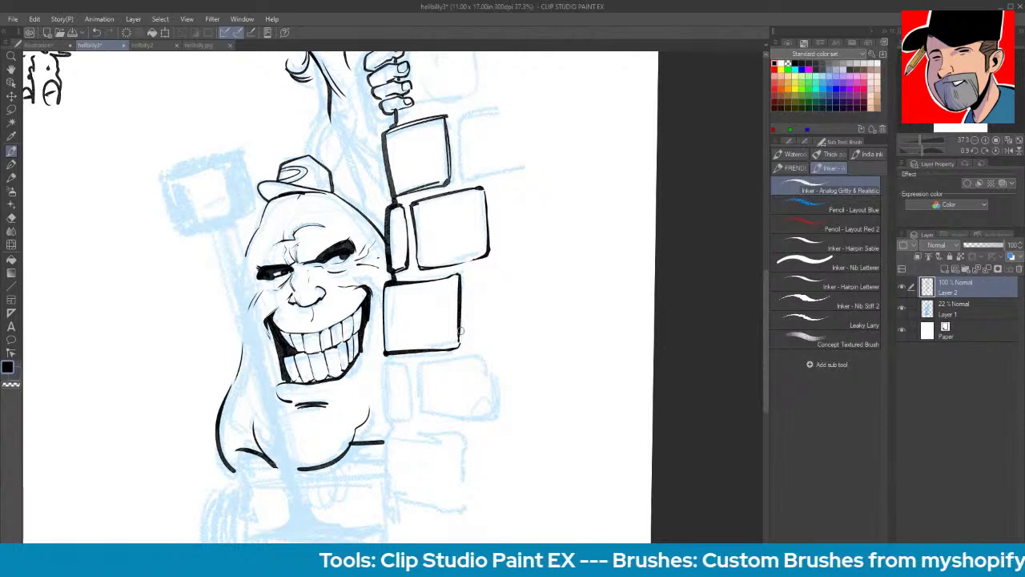
# - Extend the heavy wall edge down to the wall's base, and outline the three bricks beside the capped character's chin
pyautogui.moveTo(389, 360); pyautogui.dragTo(389, 503)
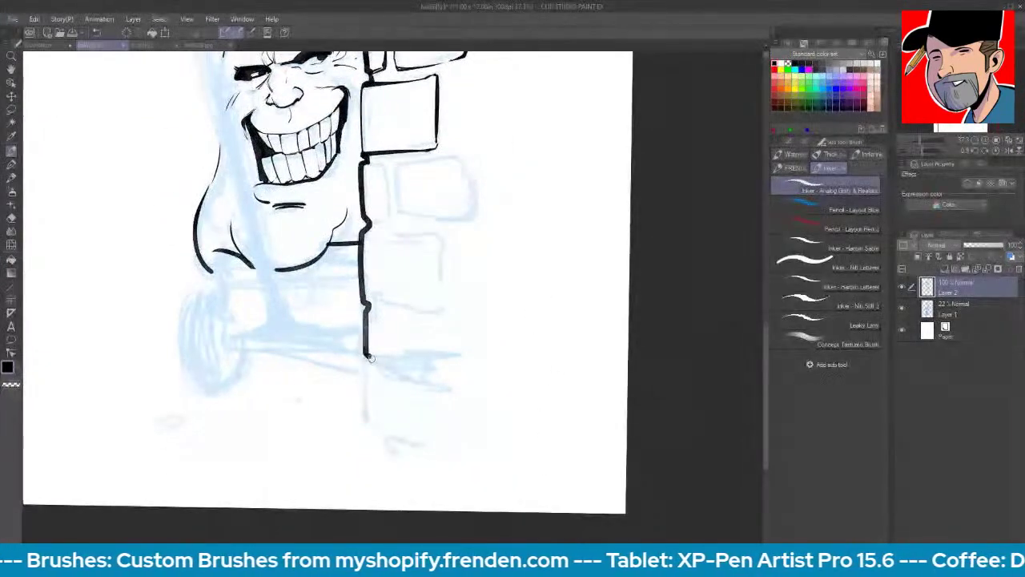
pyautogui.moveTo(368, 359); pyautogui.dragTo(364, 432)
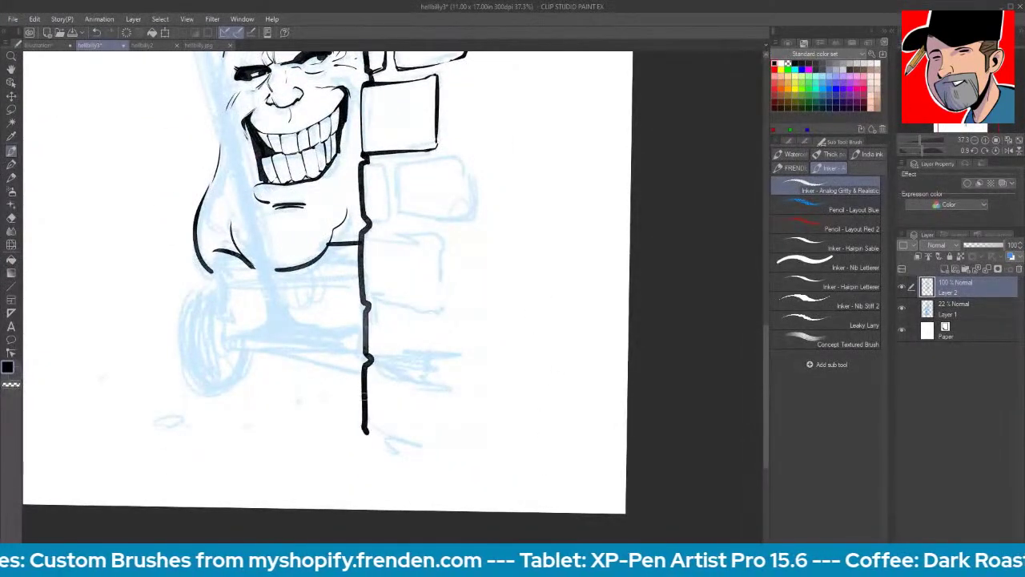
pyautogui.moveTo(368, 162)
pyautogui.mouseDown()
pyautogui.moveTo(381, 162)
pyautogui.moveTo(390, 184)
pyautogui.moveTo(388, 211)
pyautogui.moveTo(370, 217)
pyautogui.moveTo(388, 162)
pyautogui.moveTo(396, 217)
pyautogui.moveTo(454, 219)
pyautogui.mouseUp()
pyautogui.moveTo(395, 159)
pyautogui.mouseDown()
pyautogui.moveTo(463, 157)
pyautogui.moveTo(474, 204)
pyautogui.moveTo(458, 221)
pyautogui.moveTo(397, 217)
pyautogui.moveTo(383, 231)
pyautogui.moveTo(450, 233)
pyautogui.moveTo(445, 306)
pyautogui.moveTo(369, 302)
pyautogui.moveTo(396, 362)
pyautogui.mouseUp()
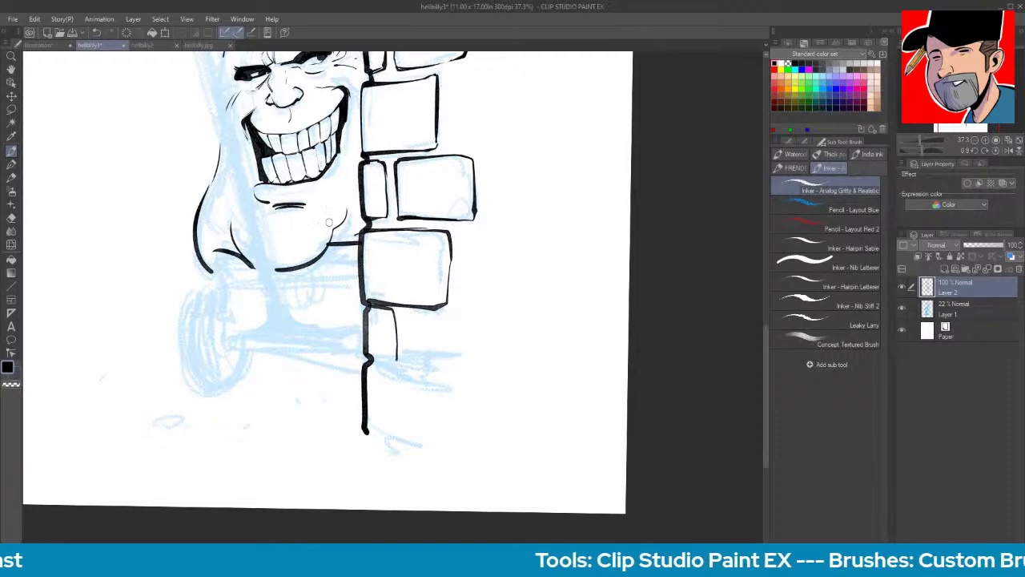
pyautogui.hotkey('ctrl', 'z')
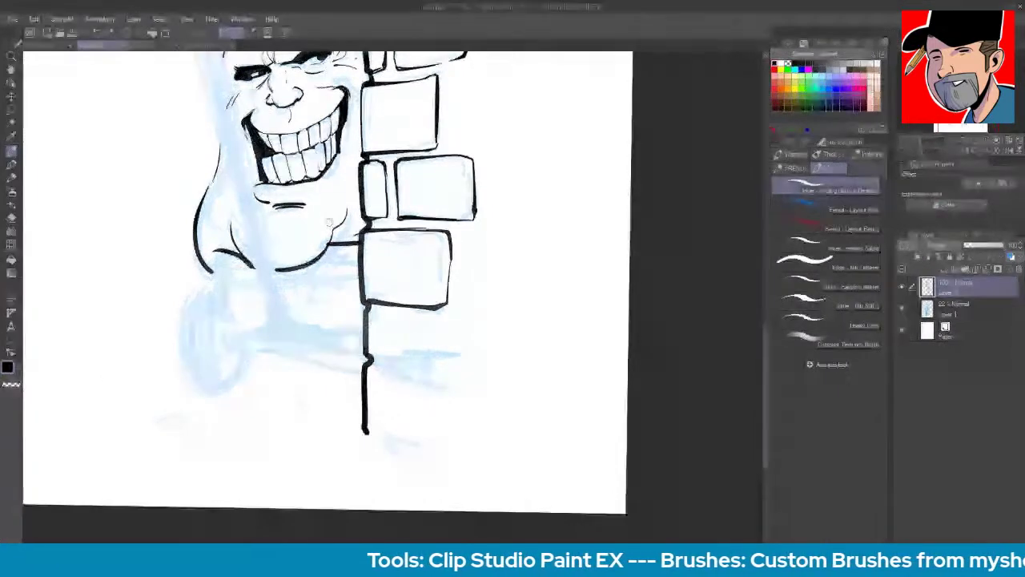
# - Outline the last three bricks at the wall's base: a narrow one, a wide one and the large lowest one
pyautogui.hotkey('shift', 'space')
pyautogui.moveTo(503, 451); pyautogui.dragTo(563, 379)
pyautogui.moveTo(368, 318)
pyautogui.mouseDown()
pyautogui.moveTo(396, 312)
pyautogui.moveTo(410, 357)
pyautogui.moveTo(395, 370)
pyautogui.moveTo(468, 351)
pyautogui.moveTo(491, 403)
pyautogui.moveTo(431, 433)
pyautogui.mouseUp()
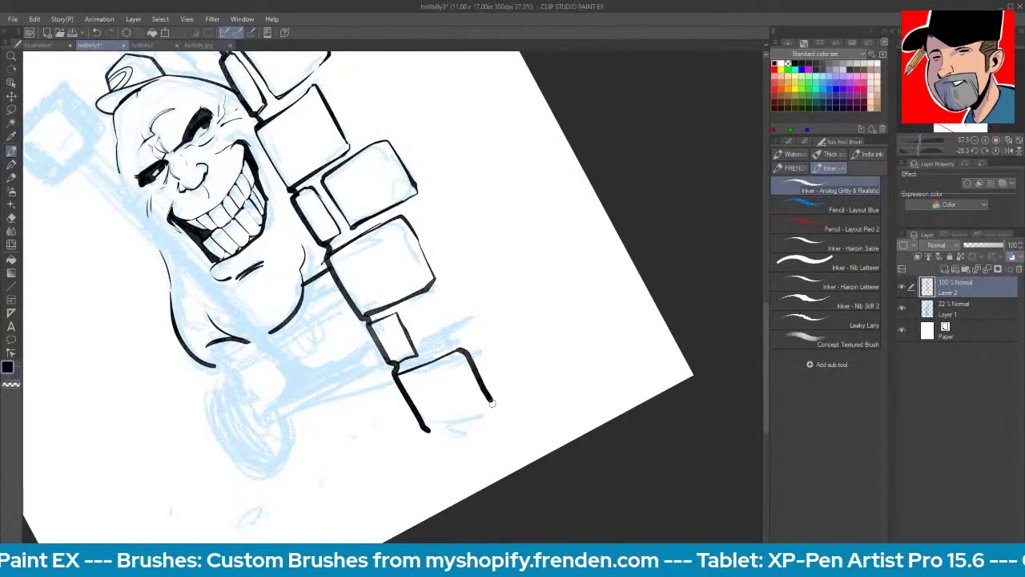
pyautogui.moveTo(424, 351)
pyautogui.mouseDown()
pyautogui.moveTo(404, 317)
pyautogui.moveTo(455, 282)
pyautogui.moveTo(486, 300)
pyautogui.moveTo(474, 331)
pyautogui.moveTo(426, 356)
pyautogui.mouseUp()
# - Outline the outer brick next to the one directly below the companion's fingers
pyautogui.press('space')
pyautogui.moveTo(607, 267); pyautogui.dragTo(577, 402)
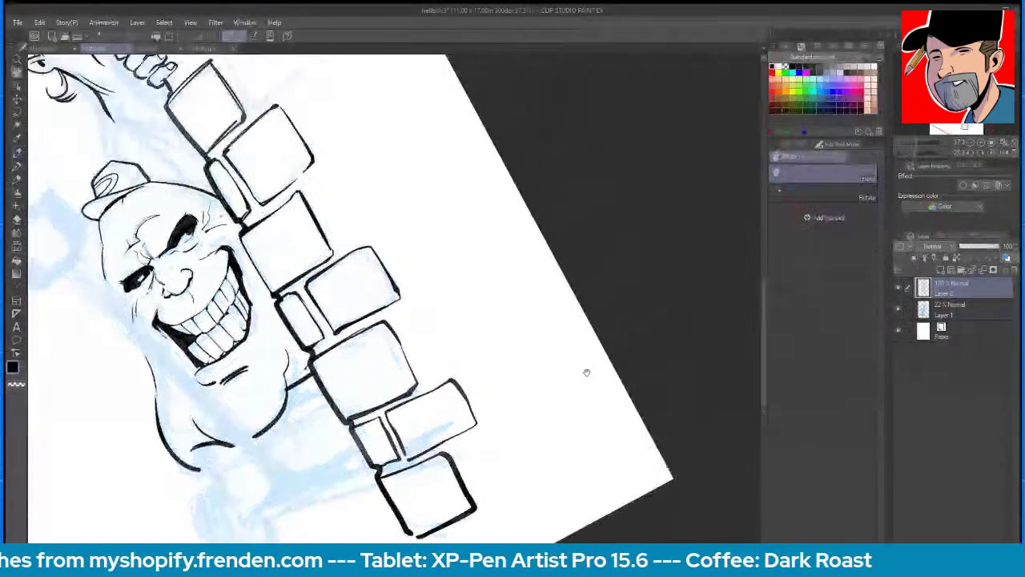
pyautogui.hotkey('shift', 'space')
pyautogui.moveTo(675, 357)
pyautogui.mouseDown()
pyautogui.moveTo(673, 451)
pyautogui.moveTo(661, 470)
pyautogui.mouseUp()
pyautogui.press('space')
pyautogui.moveTo(545, 165); pyautogui.dragTo(622, 303)
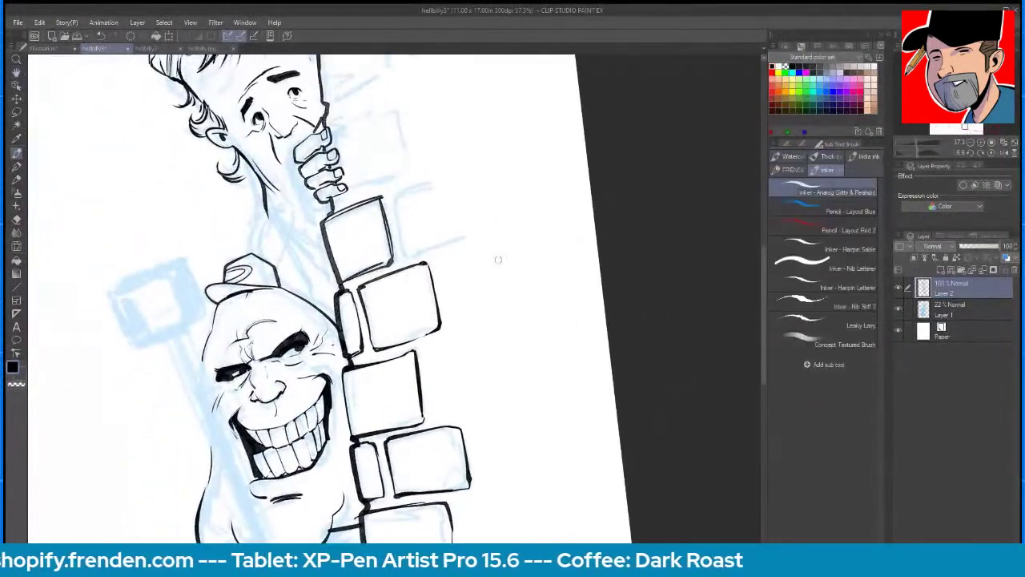
pyautogui.moveTo(395, 191); pyautogui.dragTo(398, 253)
pyautogui.moveTo(394, 190); pyautogui.dragTo(456, 165)
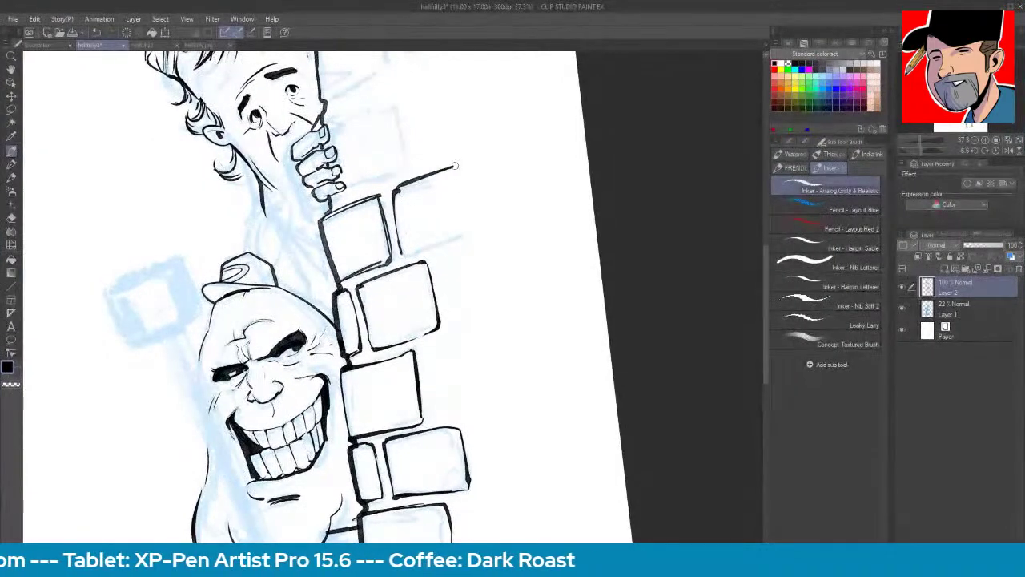
pyautogui.moveTo(404, 254)
pyautogui.mouseDown()
pyautogui.moveTo(467, 237)
pyautogui.moveTo(459, 166)
pyautogui.mouseUp()
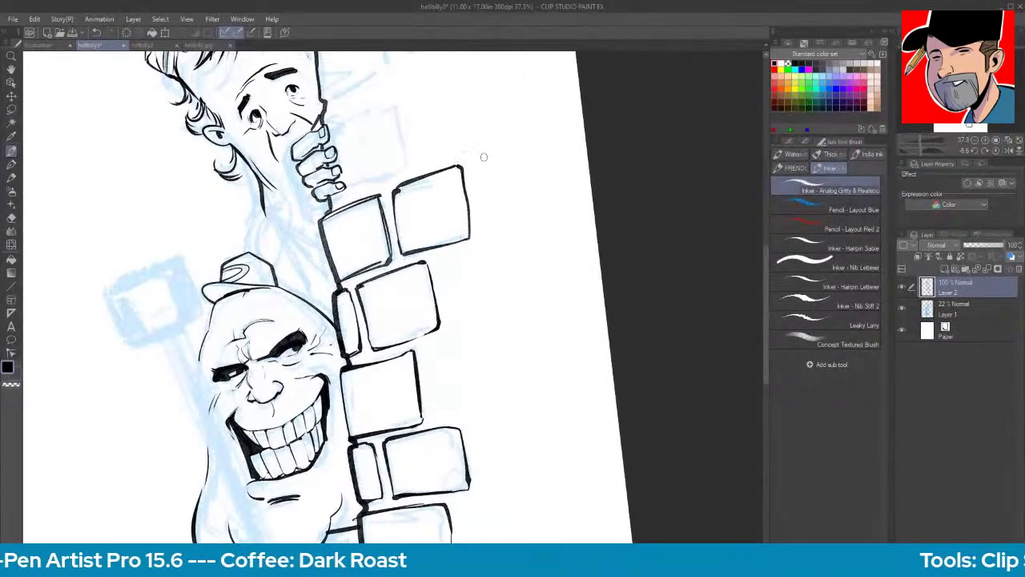
# - Outline the narrow brick behind the companion's fingers and the large brick next to it
pyautogui.press('space')
pyautogui.moveTo(596, 160); pyautogui.dragTo(631, 292)
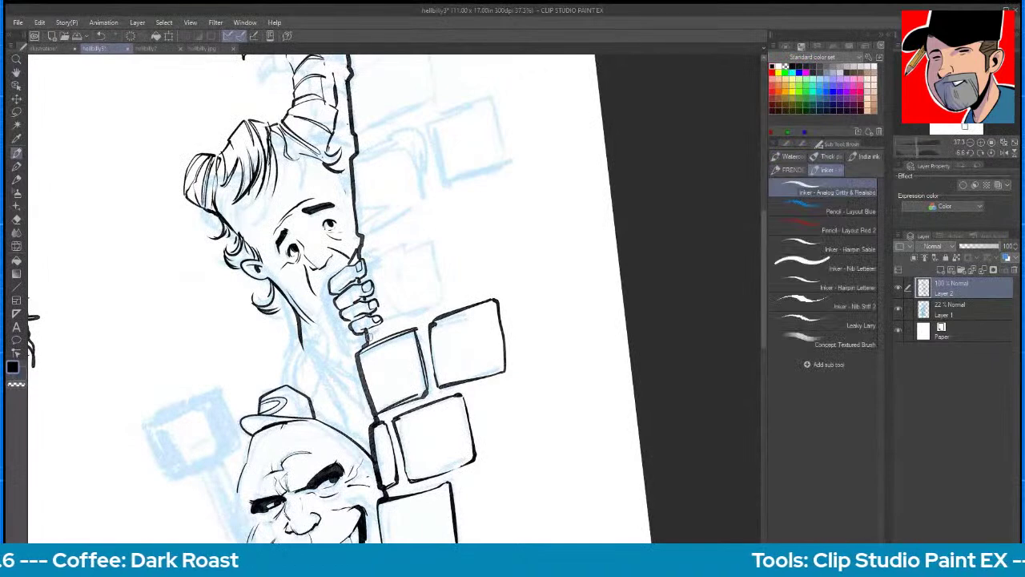
pyautogui.moveTo(377, 256)
pyautogui.mouseDown()
pyautogui.moveTo(388, 329)
pyautogui.moveTo(369, 336)
pyautogui.mouseUp()
pyautogui.moveTo(376, 260)
pyautogui.mouseDown()
pyautogui.moveTo(362, 243)
pyautogui.moveTo(383, 251)
pyautogui.moveTo(398, 323)
pyautogui.moveTo(471, 293)
pyautogui.moveTo(443, 214)
pyautogui.mouseUp()
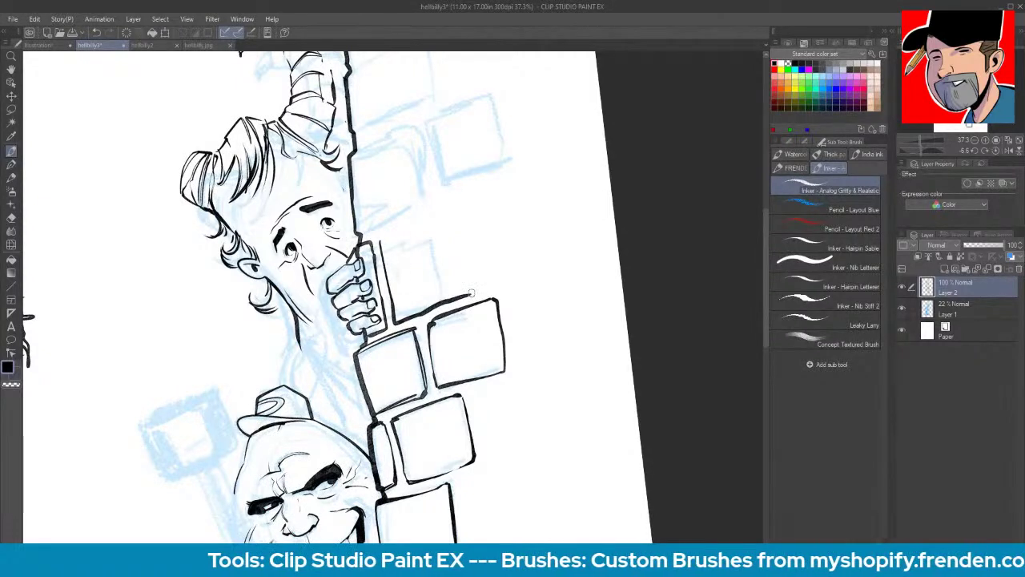
pyautogui.moveTo(383, 242); pyautogui.dragTo(451, 217)
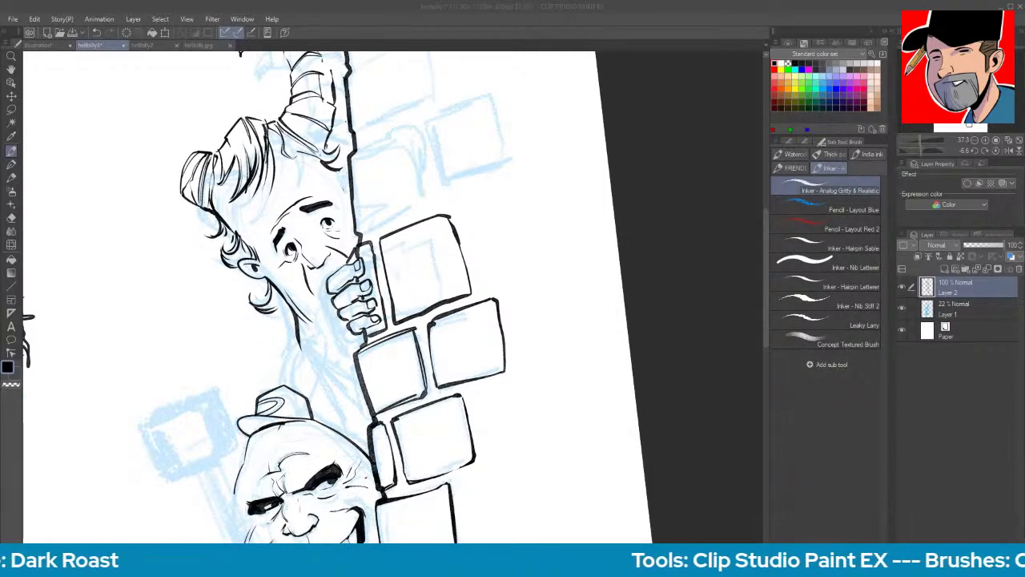
# - Outline the narrow brick beside the companion's forehead and the wide brick next to it
pyautogui.moveTo(766, 252)
pyautogui.mouseDown()
pyautogui.moveTo(763, 325)
pyautogui.moveTo(768, 237)
pyautogui.mouseUp()
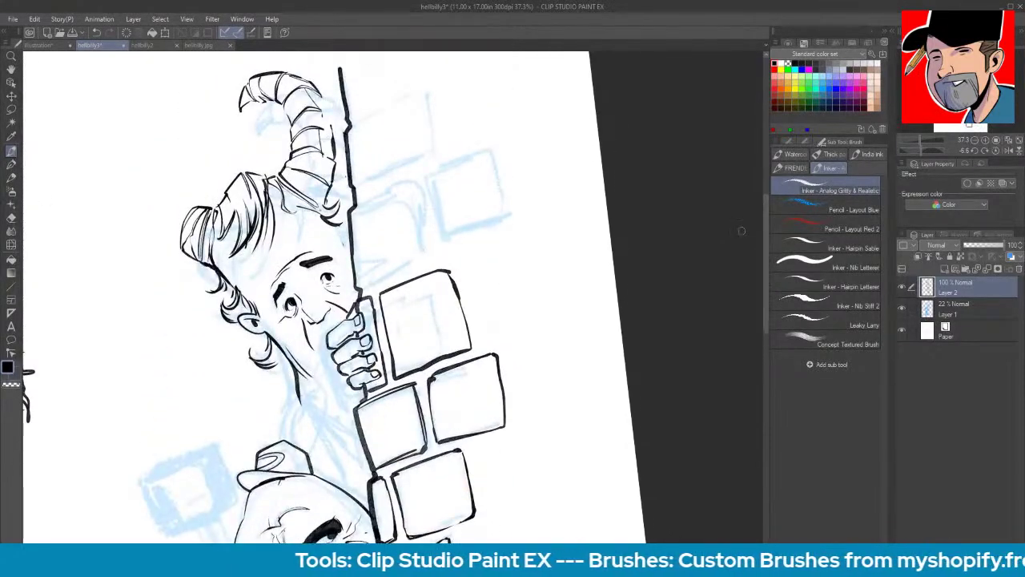
pyautogui.moveTo(360, 286); pyautogui.dragTo(401, 269)
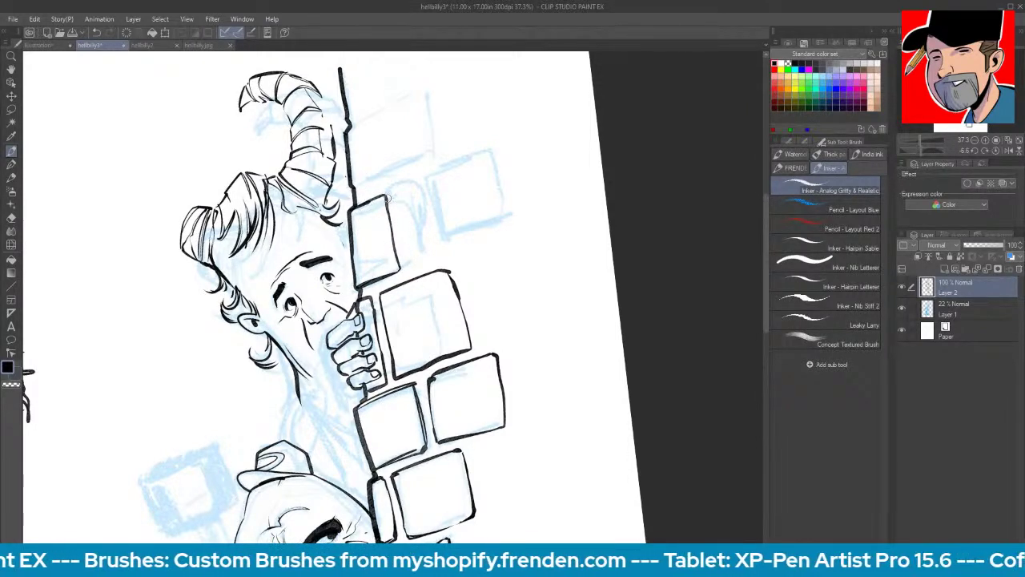
pyautogui.moveTo(396, 192)
pyautogui.mouseDown()
pyautogui.moveTo(406, 266)
pyautogui.moveTo(440, 172)
pyautogui.moveTo(481, 167)
pyautogui.mouseUp()
pyautogui.moveTo(405, 266)
pyautogui.mouseDown()
pyautogui.moveTo(489, 241)
pyautogui.moveTo(478, 169)
pyautogui.moveTo(490, 227)
pyautogui.mouseUp()
# - Outline the brick against the wall edge beside the companion's tall curved horn
pyautogui.scroll(2, 477, 168)
pyautogui.moveTo(256, 198); pyautogui.dragTo(367, 152)
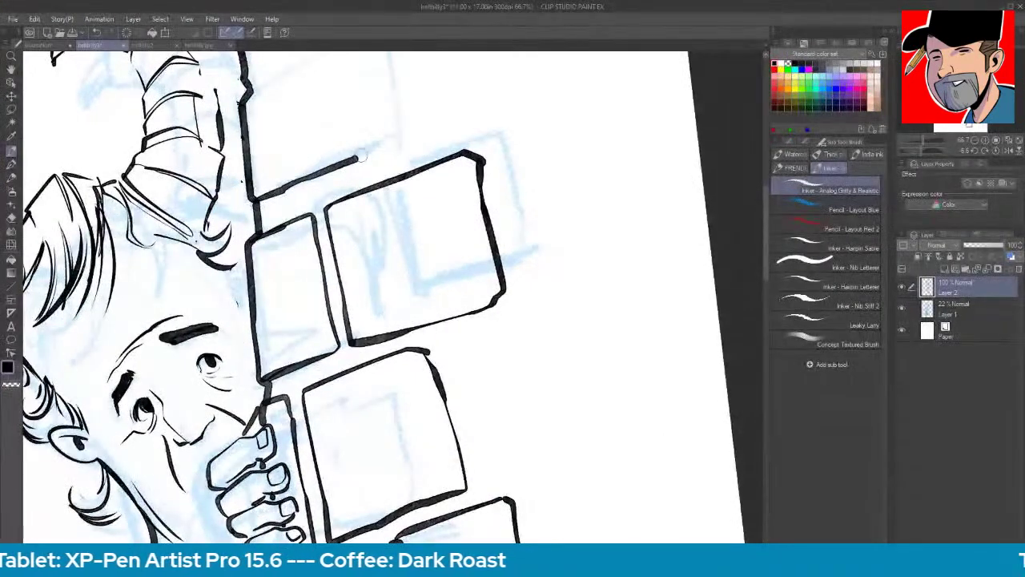
pyautogui.moveTo(367, 152); pyautogui.dragTo(352, 60)
pyautogui.press('space')
pyautogui.moveTo(430, 153); pyautogui.dragTo(511, 284)
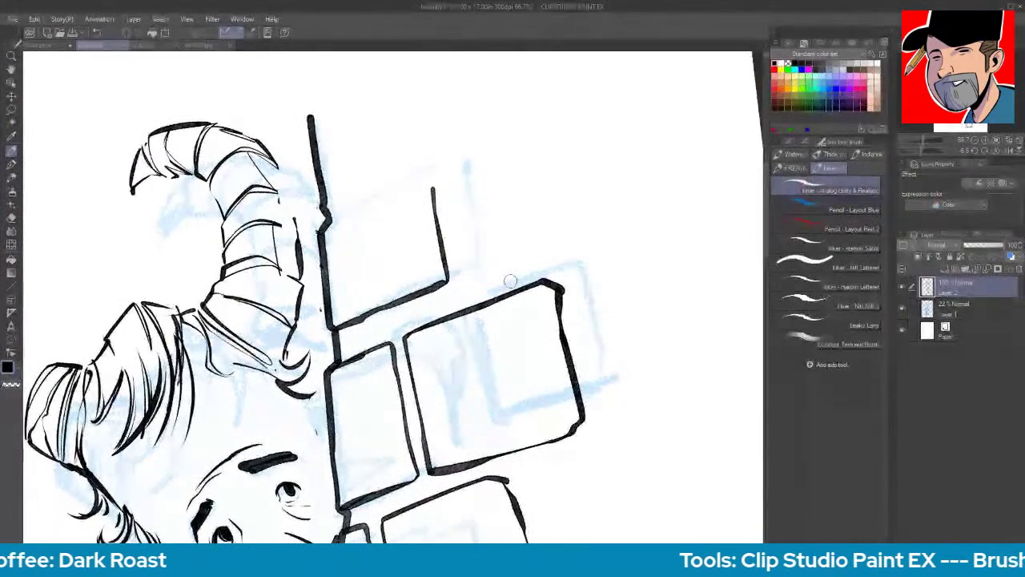
pyautogui.moveTo(324, 226)
pyautogui.mouseDown()
pyautogui.moveTo(419, 184)
pyautogui.moveTo(351, 193)
pyautogui.moveTo(366, 185)
pyautogui.moveTo(345, 76)
pyautogui.moveTo(317, 85)
pyautogui.moveTo(309, 104)
pyautogui.moveTo(316, 134)
pyautogui.mouseUp()
pyautogui.moveTo(363, 74)
pyautogui.mouseDown()
pyautogui.moveTo(382, 174)
pyautogui.moveTo(514, 132)
pyautogui.mouseUp()
pyautogui.moveTo(363, 72); pyautogui.dragTo(387, 59)
pyautogui.moveTo(604, 217); pyautogui.dragTo(503, 230)
pyautogui.moveTo(645, 415); pyautogui.dragTo(541, 247)
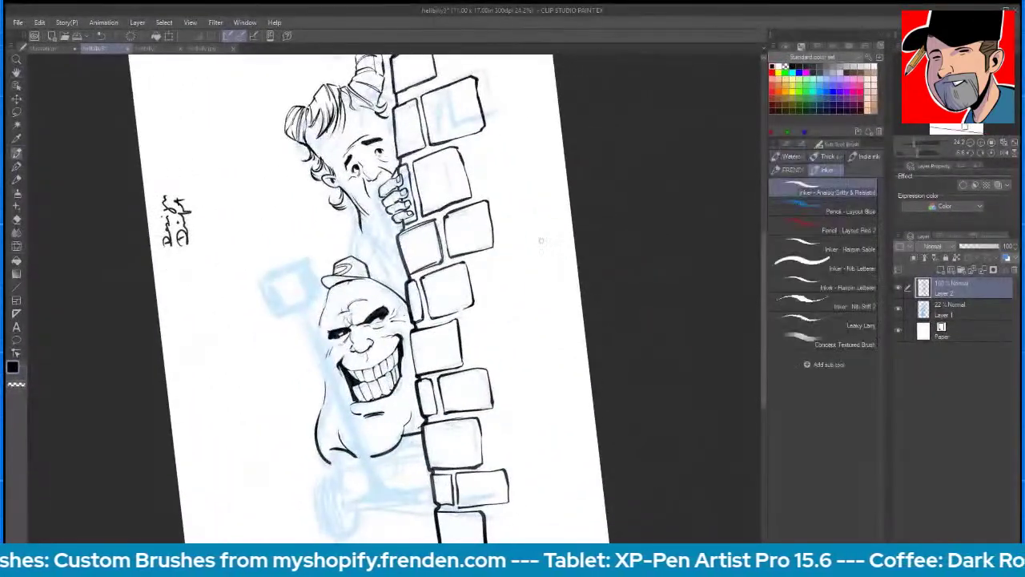
# - Ink the companion's pointed shirt collar running from his neck down to the capped character's head
pyautogui.moveTo(671, 370); pyautogui.dragTo(652, 355)
pyautogui.moveTo(705, 405); pyautogui.dragTo(680, 455)
pyautogui.moveTo(394, 216); pyautogui.dragTo(467, 216)
pyautogui.moveTo(339, 188); pyautogui.dragTo(394, 278)
pyautogui.moveTo(371, 238); pyautogui.dragTo(402, 268)
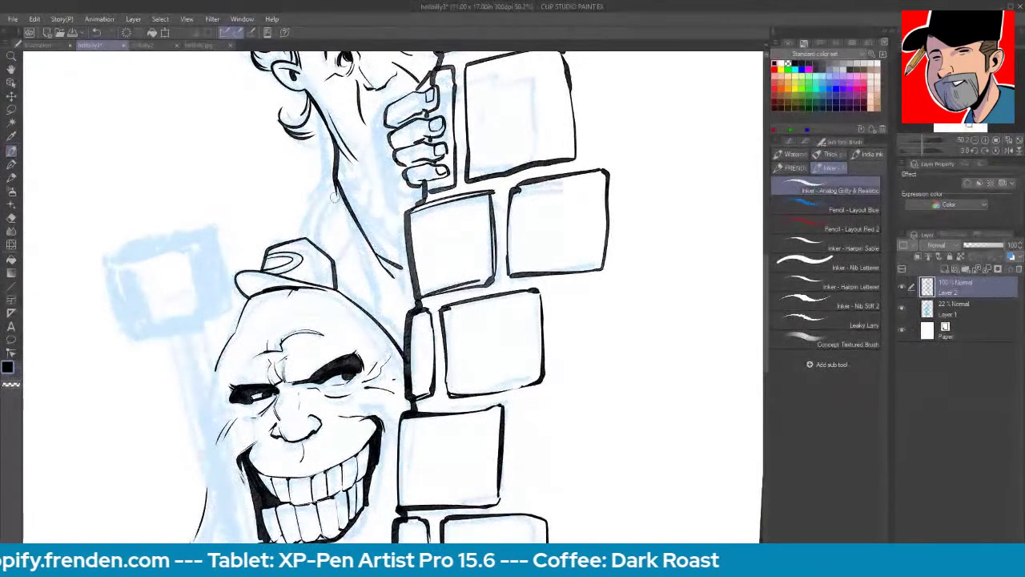
pyautogui.moveTo(333, 191)
pyautogui.mouseDown()
pyautogui.moveTo(365, 296)
pyautogui.moveTo(400, 295)
pyautogui.mouseUp()
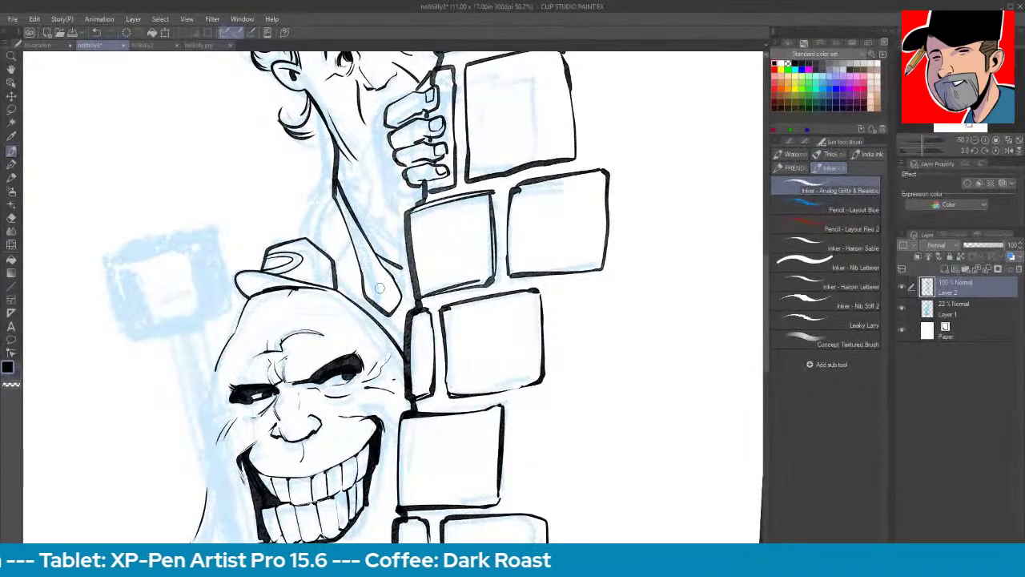
# - Ink the companion's shoulder line, neck creases and the jaw line curving up to his fingers
pyautogui.moveTo(334, 190); pyautogui.dragTo(298, 237)
pyautogui.moveTo(349, 194); pyautogui.dragTo(360, 226)
pyautogui.moveTo(335, 145)
pyautogui.mouseDown()
pyautogui.moveTo(382, 217)
pyautogui.moveTo(380, 184)
pyautogui.moveTo(382, 197)
pyautogui.moveTo(426, 207)
pyautogui.mouseUp()
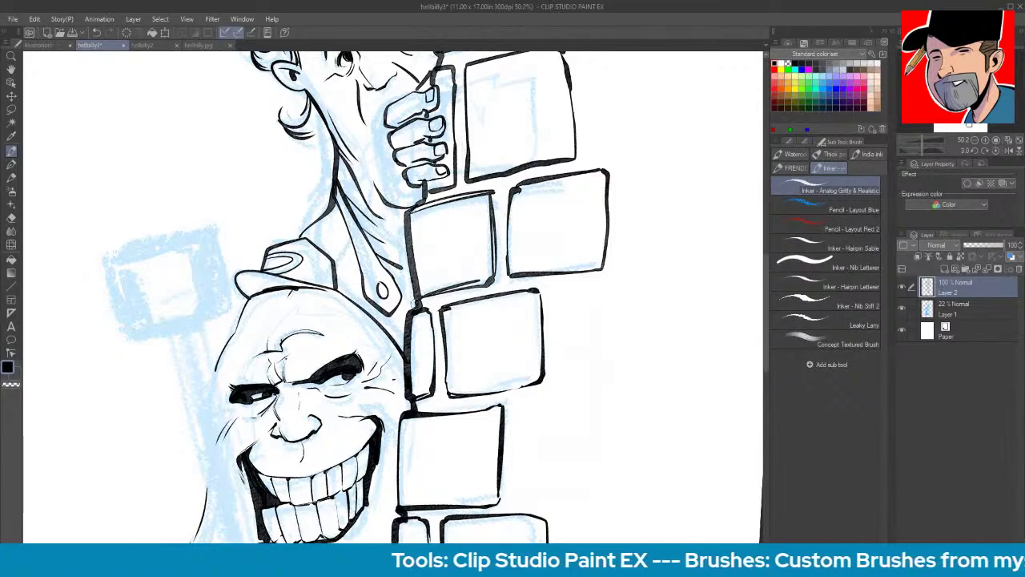
# - Add extra strands and a small curl to the companion's hair above his forehead
pyautogui.press('space')
pyautogui.moveTo(406, 330); pyautogui.dragTo(409, 421)
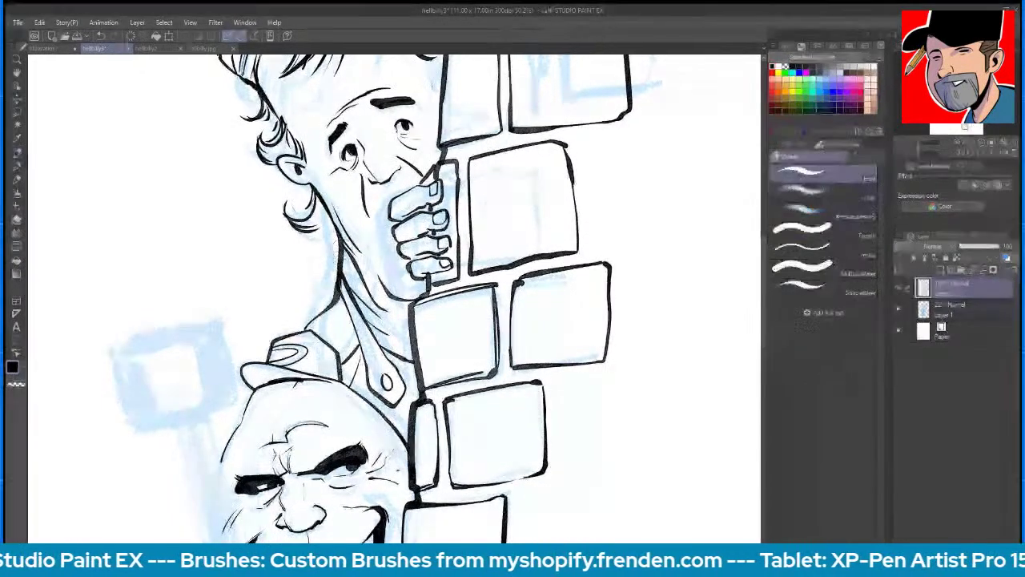
pyautogui.press('space')
pyautogui.moveTo(352, 234); pyautogui.dragTo(360, 371)
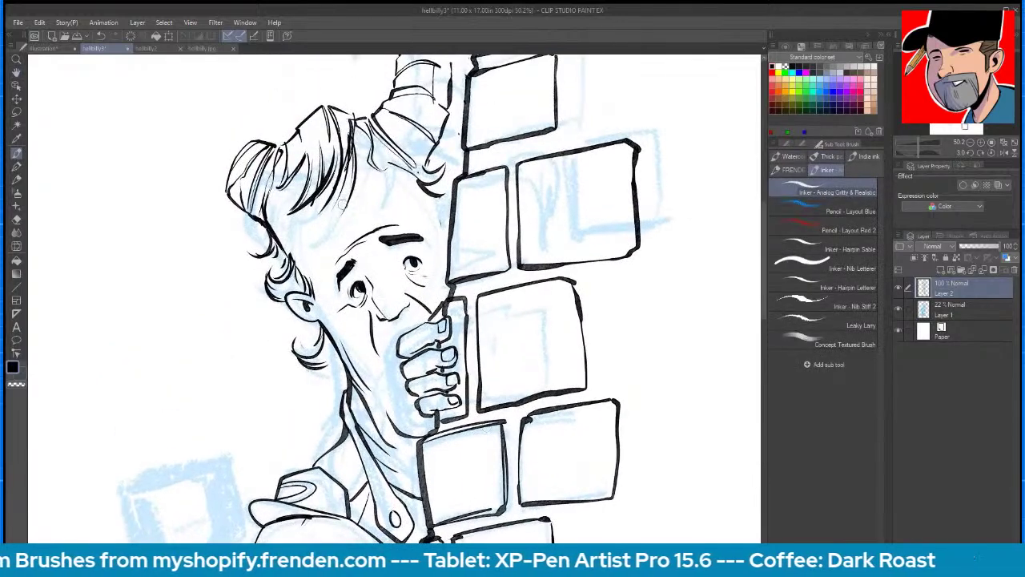
pyautogui.moveTo(353, 118); pyautogui.dragTo(358, 169)
pyautogui.moveTo(303, 149); pyautogui.dragTo(287, 195)
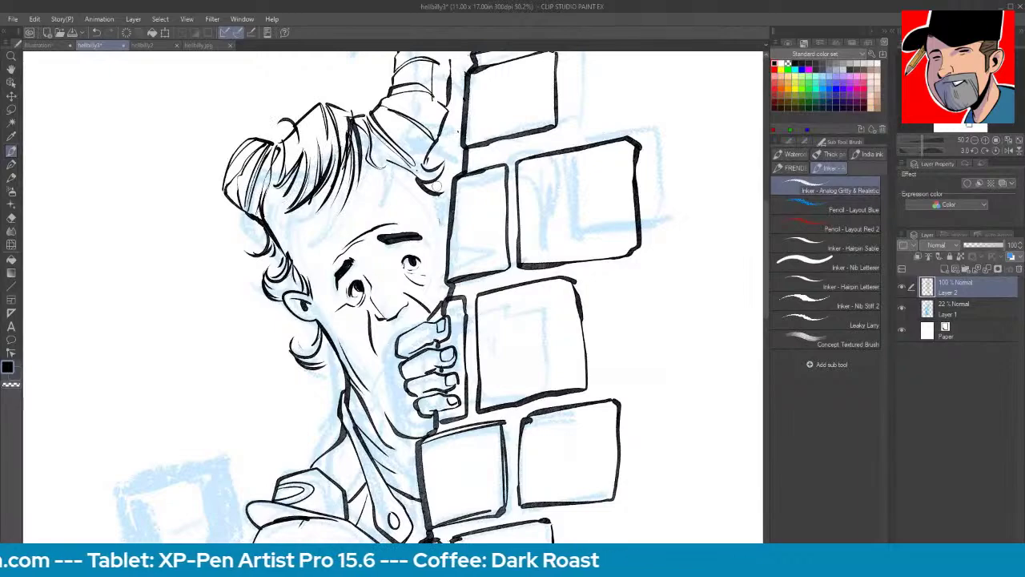
pyautogui.moveTo(329, 240); pyautogui.dragTo(374, 207)
# - Draw the square handle and its long shaft across the capped character's face with thick black straight lines
pyautogui.press('space')
pyautogui.moveTo(570, 433); pyautogui.dragTo(615, 207)
pyautogui.moveTo(558, 404); pyautogui.dragTo(577, 275)
pyautogui.press('u')
pyautogui.moveTo(196, 132)
pyautogui.mouseDown()
pyautogui.moveTo(277, 110)
pyautogui.moveTo(305, 181)
pyautogui.moveTo(211, 200)
pyautogui.moveTo(196, 162)
pyautogui.moveTo(209, 201)
pyautogui.moveTo(258, 204)
pyautogui.moveTo(295, 369)
pyautogui.mouseUp()
pyautogui.hotkey('ctrl', 'z')
pyautogui.press('[')
pyautogui.press('[')
pyautogui.press('[')
pyautogui.moveTo(257, 194); pyautogui.dragTo(344, 553)
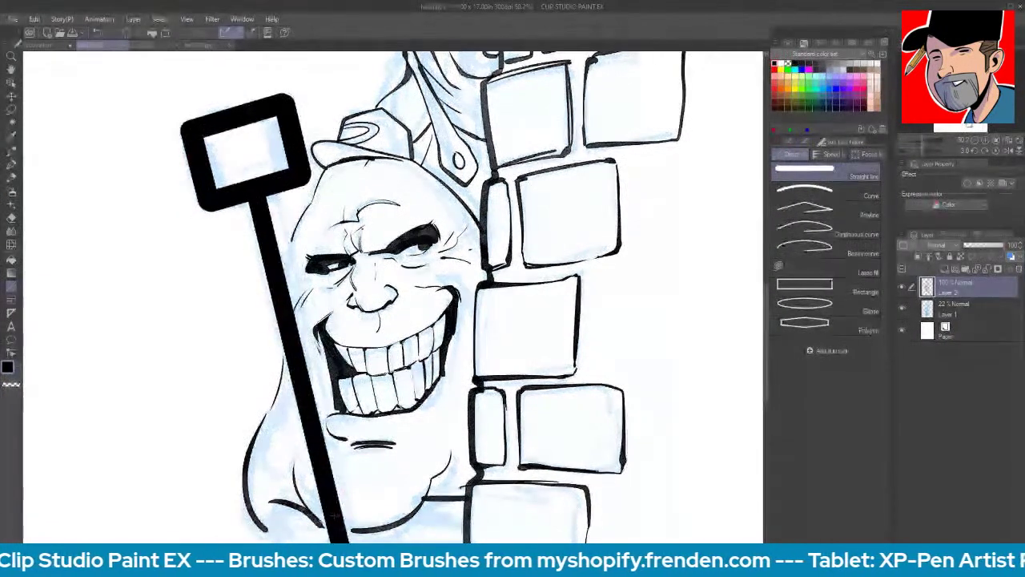
pyautogui.press('space')
pyautogui.moveTo(472, 417); pyautogui.dragTo(458, 259)
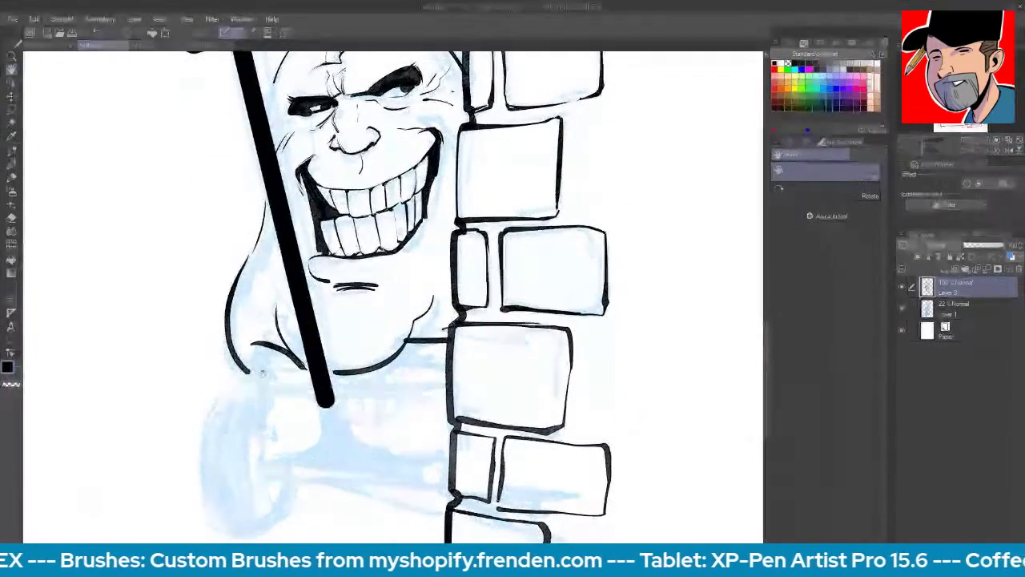
pyautogui.click(10, 290)
pyautogui.moveTo(184, 249)
pyautogui.mouseDown()
pyautogui.moveTo(94, 361)
pyautogui.moveTo(107, 387)
pyautogui.mouseUp()
pyautogui.click(16, 220)
pyautogui.moveTo(172, 227); pyautogui.dragTo(215, 270)
pyautogui.click(16, 287)
pyautogui.hotkey('ctrl', 'z')
pyautogui.hotkey('ctrl', 'z')
pyautogui.hotkey('ctrl', 'z')
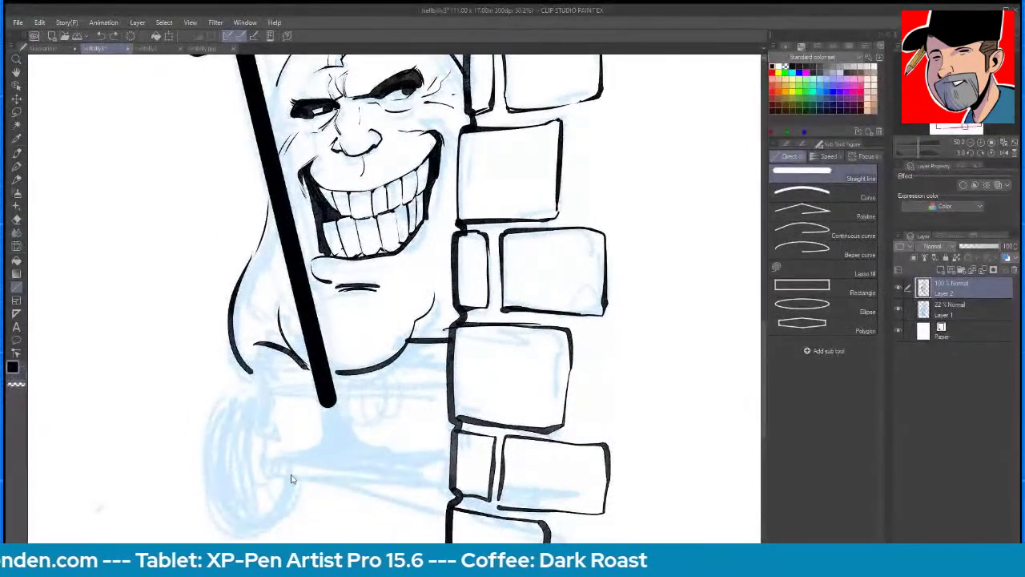
pyautogui.press('b')
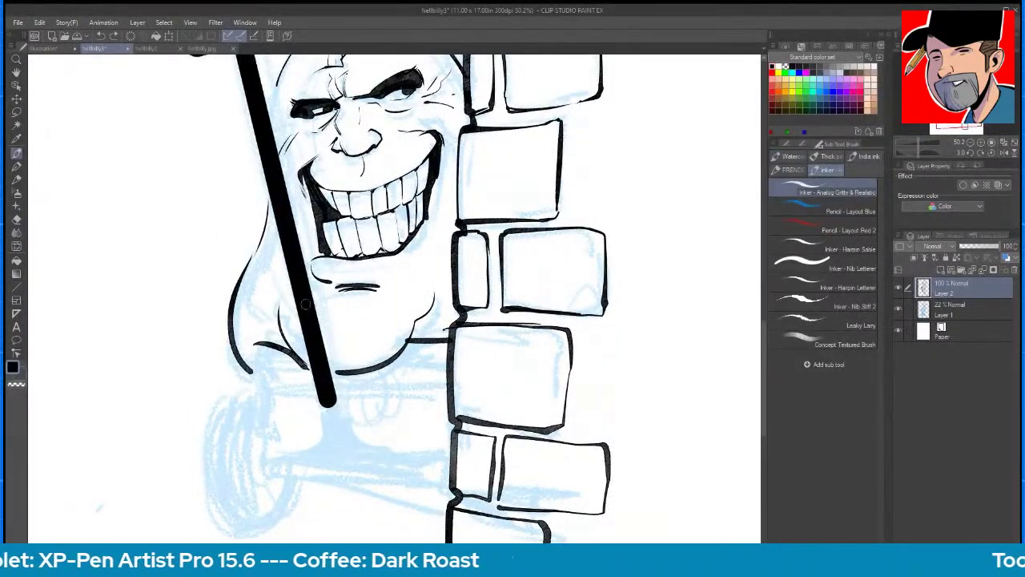
pyautogui.moveTo(337, 437); pyautogui.dragTo(344, 465)
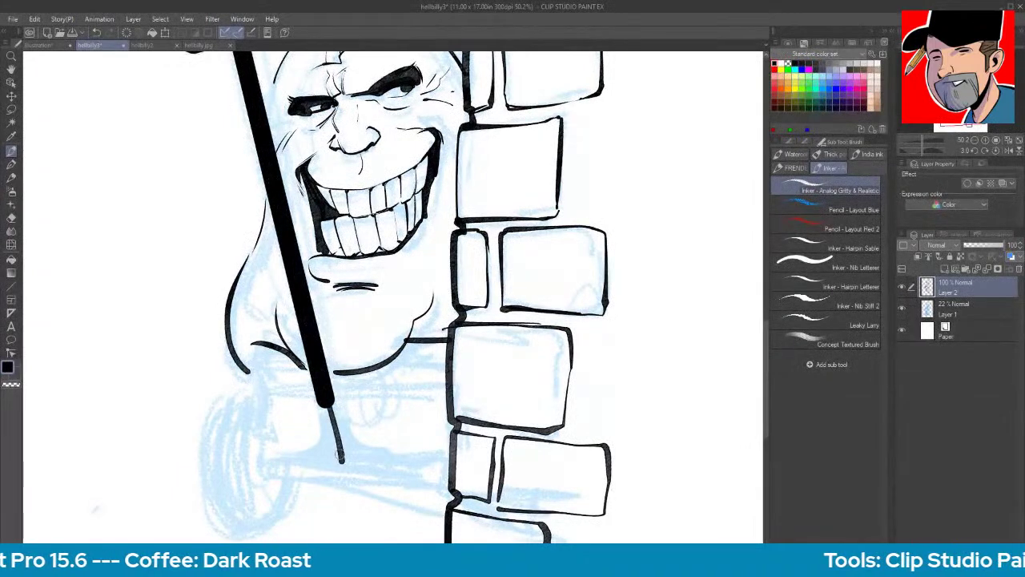
pyautogui.hotkey('ctrl', 'z')
# - Extend the shaft below the chin to a thick rounded base, and draw a thick straight crossbar reaching the wall edge
pyautogui.click(11, 286)
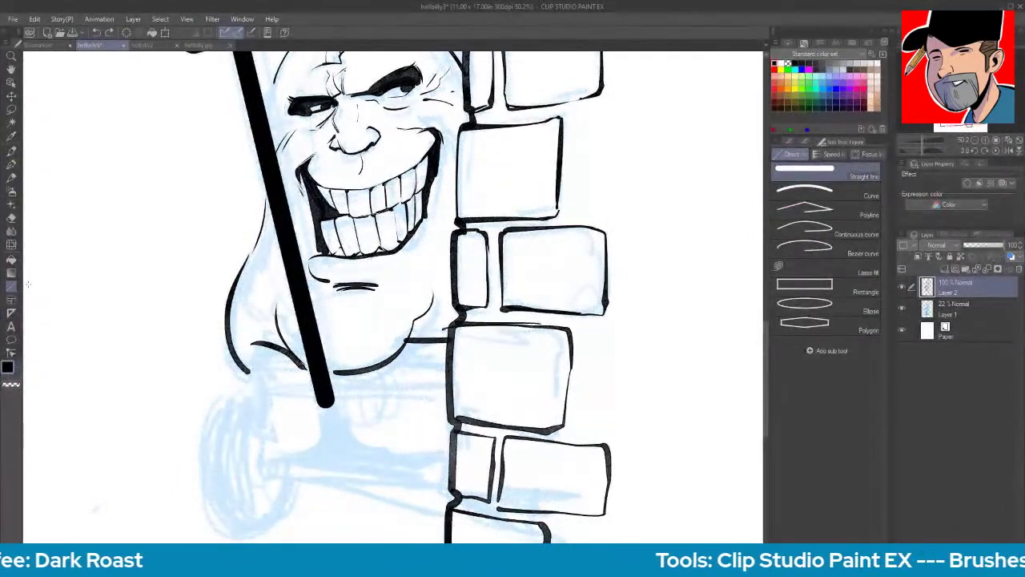
pyautogui.moveTo(313, 348); pyautogui.dragTo(341, 460)
pyautogui.moveTo(321, 370); pyautogui.dragTo(342, 462)
pyautogui.hotkey('ctrl', 'z')
pyautogui.moveTo(327, 411); pyautogui.dragTo(342, 462)
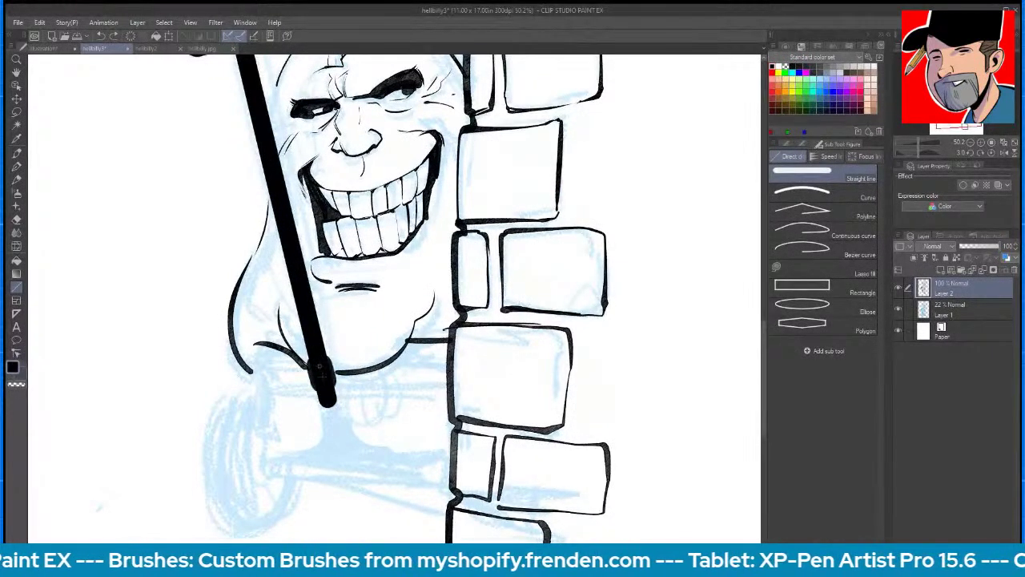
pyautogui.moveTo(342, 473)
pyautogui.mouseDown()
pyautogui.moveTo(327, 401)
pyautogui.moveTo(348, 487)
pyautogui.moveTo(355, 466)
pyautogui.mouseUp()
pyautogui.moveTo(264, 474); pyautogui.dragTo(450, 484)
# - Ink the capped character's outer body side below the jowl and a thin line across the body under the chin
pyautogui.press('p')
pyautogui.moveTo(281, 352)
pyautogui.mouseDown()
pyautogui.moveTo(250, 362)
pyautogui.moveTo(262, 462)
pyautogui.mouseUp()
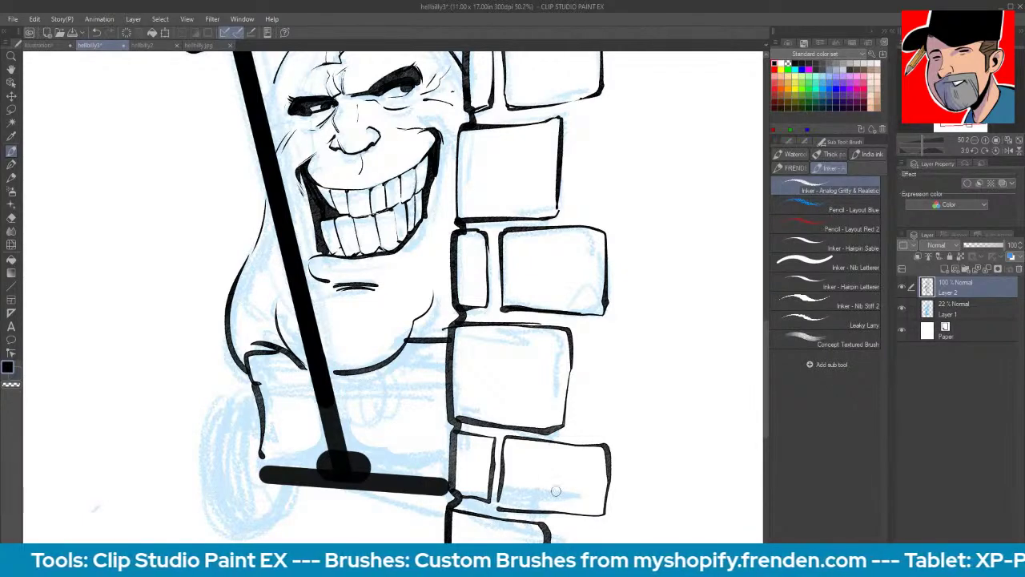
pyautogui.hotkey('shift', 'space')
pyautogui.moveTo(557, 492); pyautogui.dragTo(627, 396)
pyautogui.moveTo(397, 392)
pyautogui.mouseDown()
pyautogui.moveTo(483, 352)
pyautogui.moveTo(364, 397)
pyautogui.moveTo(382, 386)
pyautogui.mouseUp()
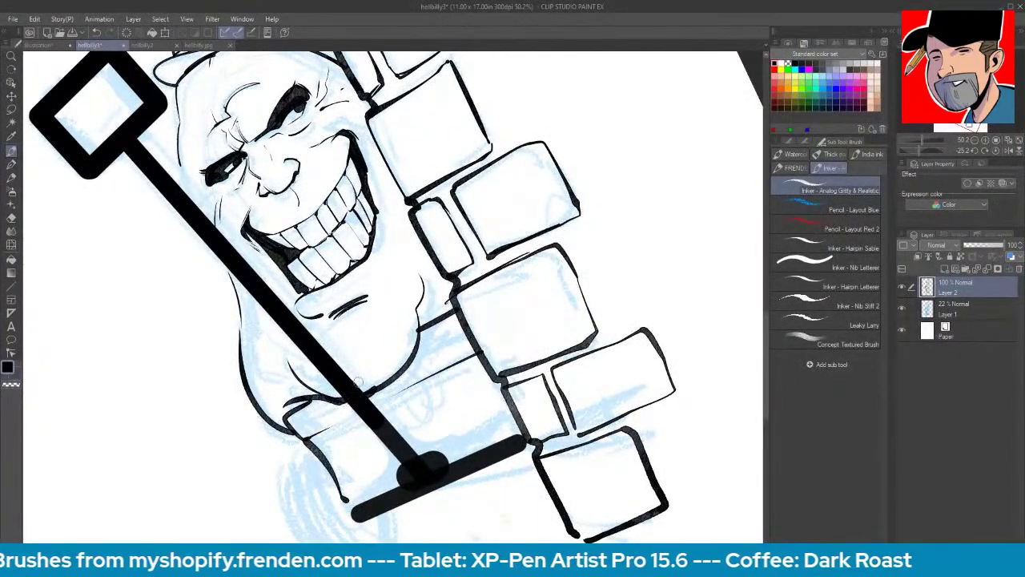
# - Add skin-fold creases on both sides of the capped character's chin, near the wall and on the outer jowl
pyautogui.moveTo(432, 304); pyautogui.dragTo(427, 277)
pyautogui.moveTo(263, 336); pyautogui.dragTo(267, 359)
pyautogui.moveTo(273, 362); pyautogui.dragTo(285, 378)
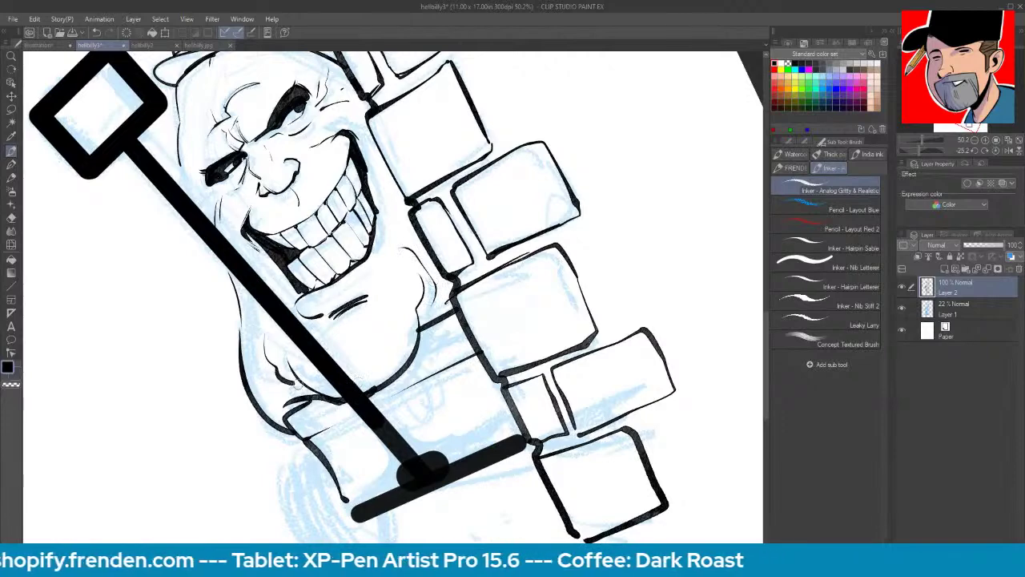
# - Ink the body's lower edge along the top of the thick crossbar
pyautogui.moveTo(353, 500); pyautogui.dragTo(510, 428)
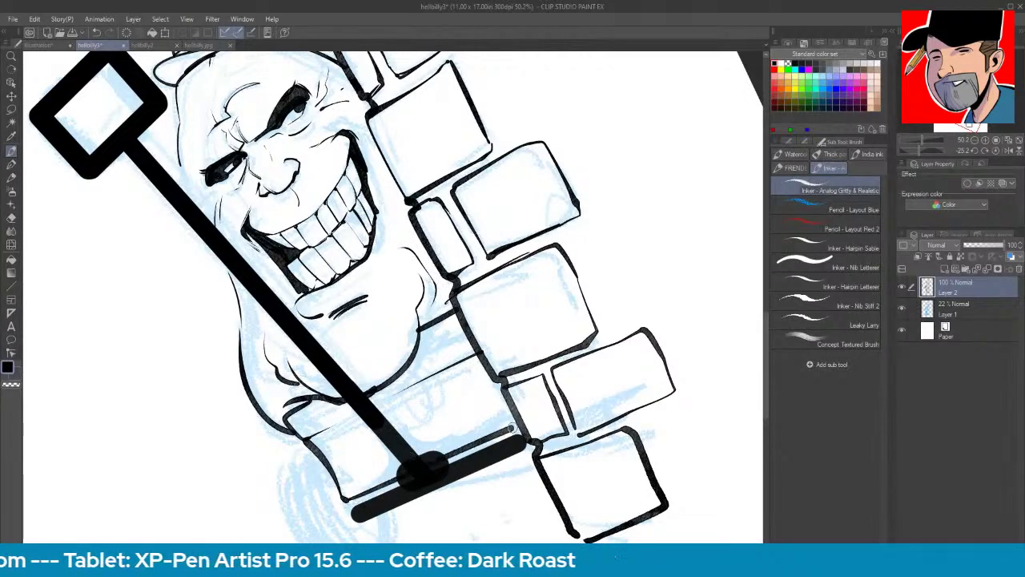
pyautogui.press('space')
pyautogui.moveTo(568, 471); pyautogui.dragTo(489, 464)
pyautogui.hotkey('shift', 'space')
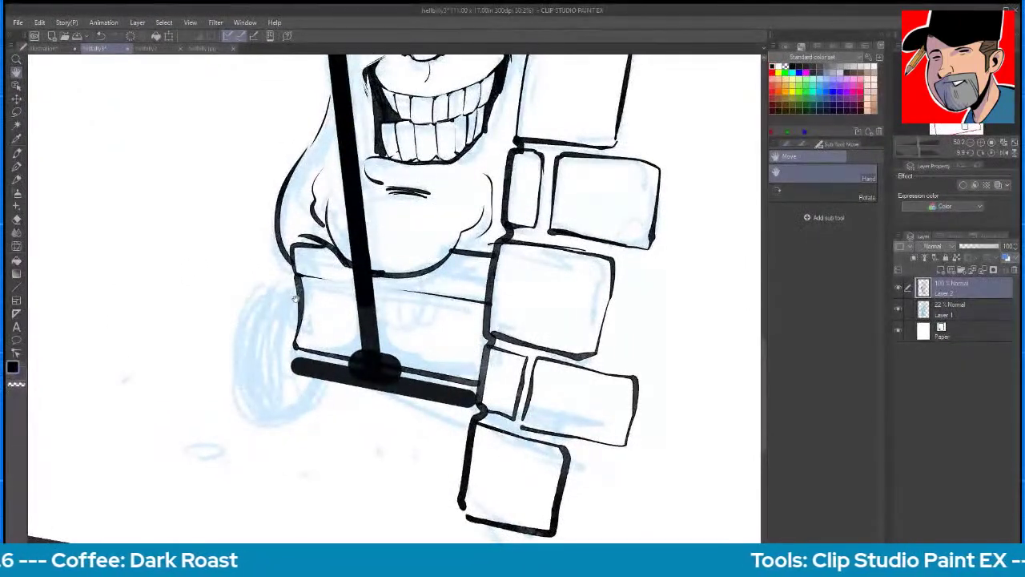
# - Ink the large outer wheel and the smaller wheel beside the wall at the ends of the crossbar, filling both solid black
pyautogui.press('p')
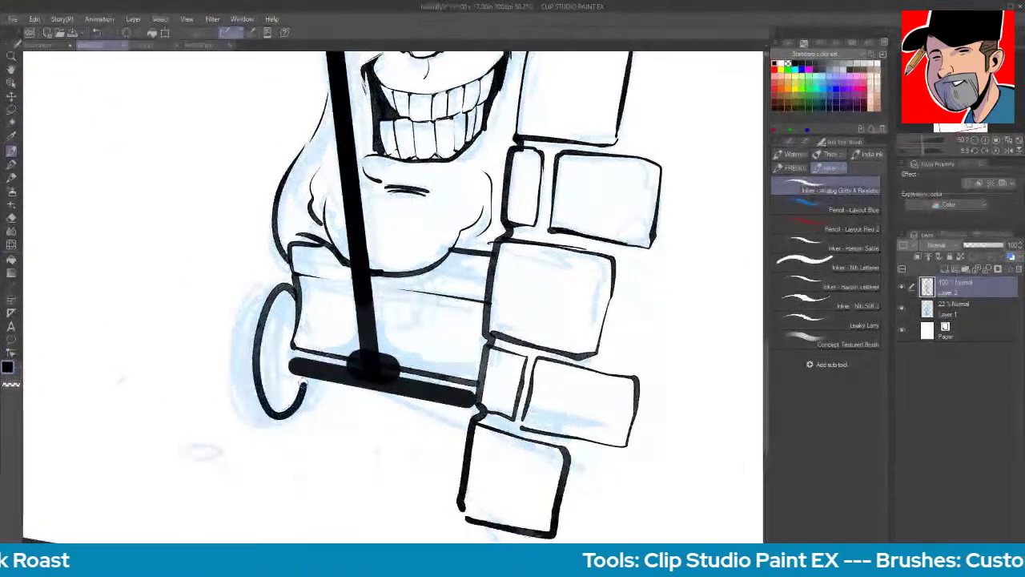
pyautogui.moveTo(291, 298)
pyautogui.mouseDown()
pyautogui.moveTo(276, 412)
pyautogui.moveTo(310, 376)
pyautogui.moveTo(279, 309)
pyautogui.moveTo(260, 312)
pyautogui.moveTo(256, 372)
pyautogui.moveTo(276, 337)
pyautogui.moveTo(257, 388)
pyautogui.moveTo(255, 344)
pyautogui.moveTo(276, 423)
pyautogui.moveTo(284, 328)
pyautogui.moveTo(277, 405)
pyautogui.moveTo(305, 390)
pyautogui.moveTo(255, 412)
pyautogui.moveTo(264, 385)
pyautogui.moveTo(315, 385)
pyautogui.moveTo(317, 359)
pyautogui.moveTo(314, 370)
pyautogui.moveTo(304, 357)
pyautogui.moveTo(289, 403)
pyautogui.moveTo(276, 325)
pyautogui.moveTo(273, 376)
pyautogui.moveTo(301, 361)
pyautogui.moveTo(287, 322)
pyautogui.moveTo(315, 364)
pyautogui.moveTo(301, 414)
pyautogui.moveTo(268, 304)
pyautogui.moveTo(288, 297)
pyautogui.moveTo(276, 319)
pyautogui.moveTo(292, 290)
pyautogui.moveTo(260, 387)
pyautogui.moveTo(268, 325)
pyautogui.moveTo(289, 294)
pyautogui.moveTo(268, 376)
pyautogui.mouseUp()
pyautogui.moveTo(436, 396)
pyautogui.mouseDown()
pyautogui.moveTo(457, 424)
pyautogui.moveTo(424, 384)
pyautogui.moveTo(465, 390)
pyautogui.moveTo(444, 413)
pyautogui.moveTo(471, 400)
pyautogui.moveTo(470, 410)
pyautogui.moveTo(426, 384)
pyautogui.moveTo(462, 390)
pyautogui.moveTo(418, 389)
pyautogui.moveTo(469, 401)
pyautogui.moveTo(449, 388)
pyautogui.mouseUp()
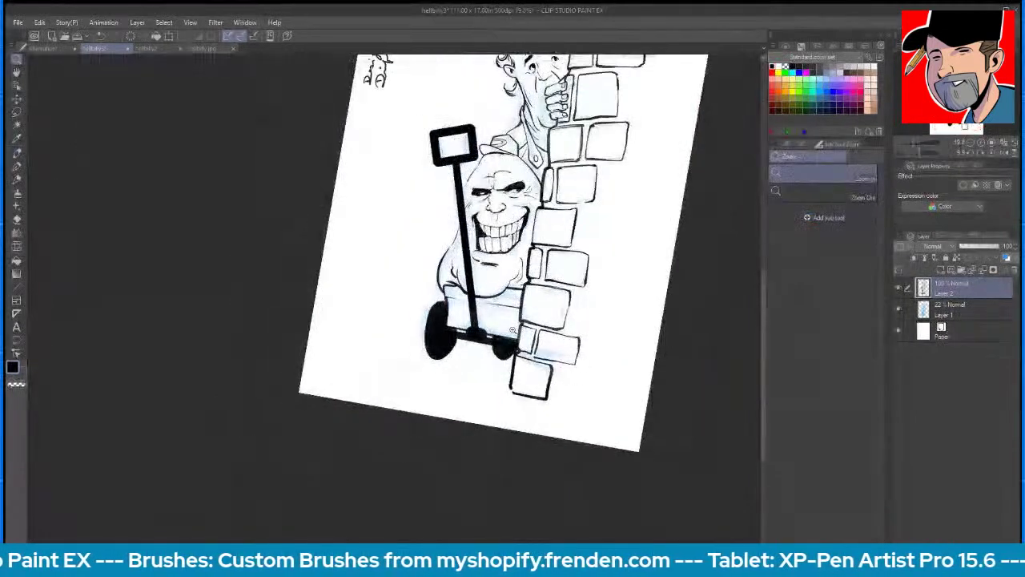
# - Hide the blue sketch on Layer 1 so only the ink drawing shows
pyautogui.moveTo(570, 350); pyautogui.dragTo(482, 354)
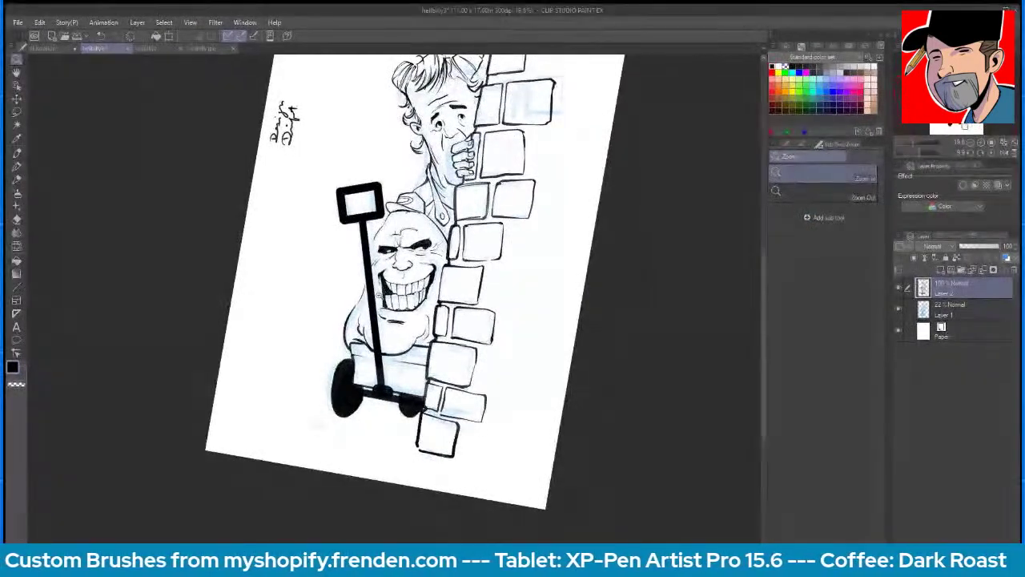
pyautogui.scroll(4, 380, 292)
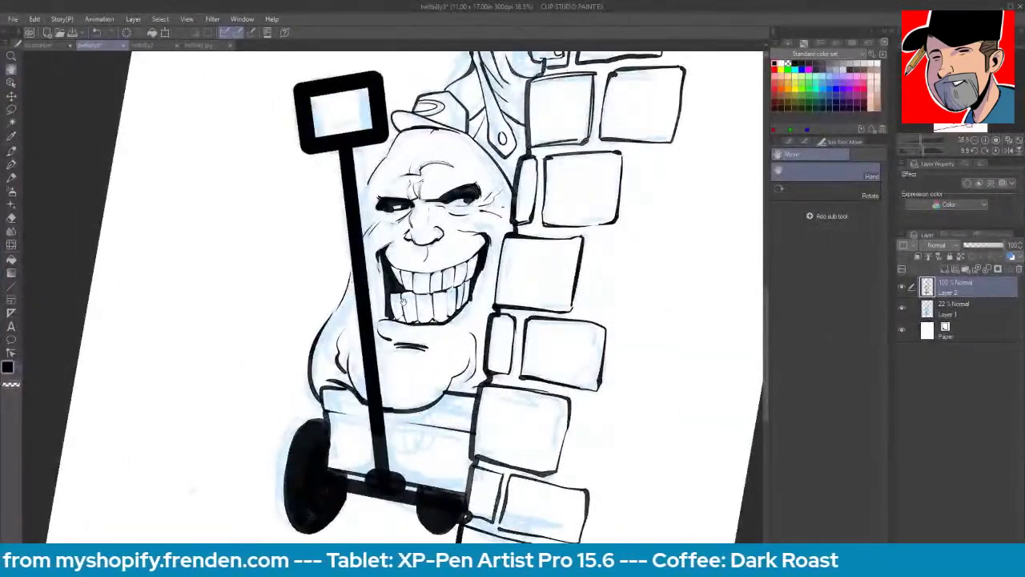
pyautogui.click(902, 308)
pyautogui.press('p')
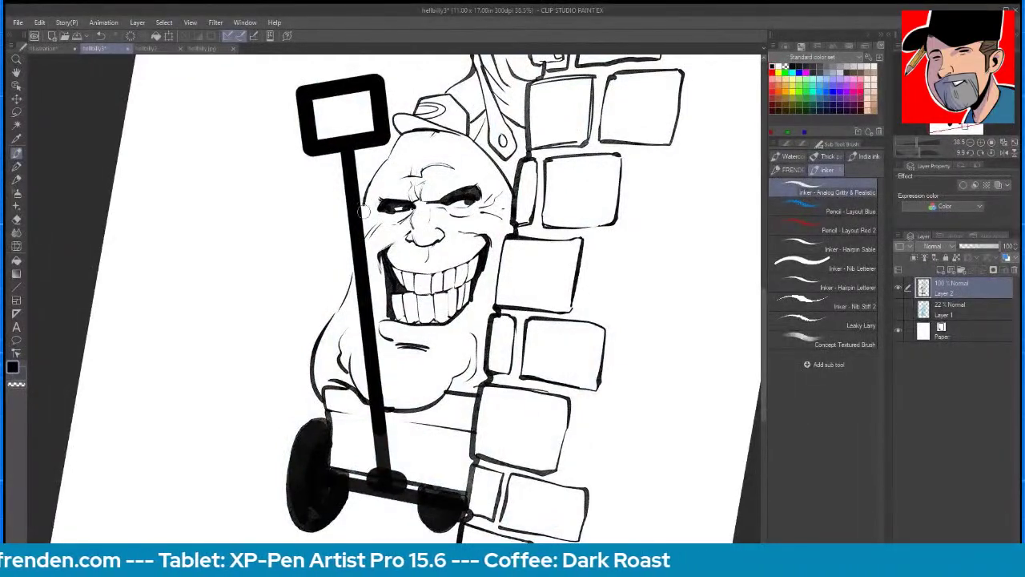
pyautogui.moveTo(364, 206); pyautogui.dragTo(364, 229)
pyautogui.moveTo(393, 411)
pyautogui.mouseDown()
pyautogui.moveTo(411, 412)
pyautogui.moveTo(400, 461)
pyautogui.mouseUp()
pyautogui.hotkey('ctrl', 'z')
pyautogui.hotkey('ctrl', 'z')
pyautogui.hotkey('ctrl', 'z')
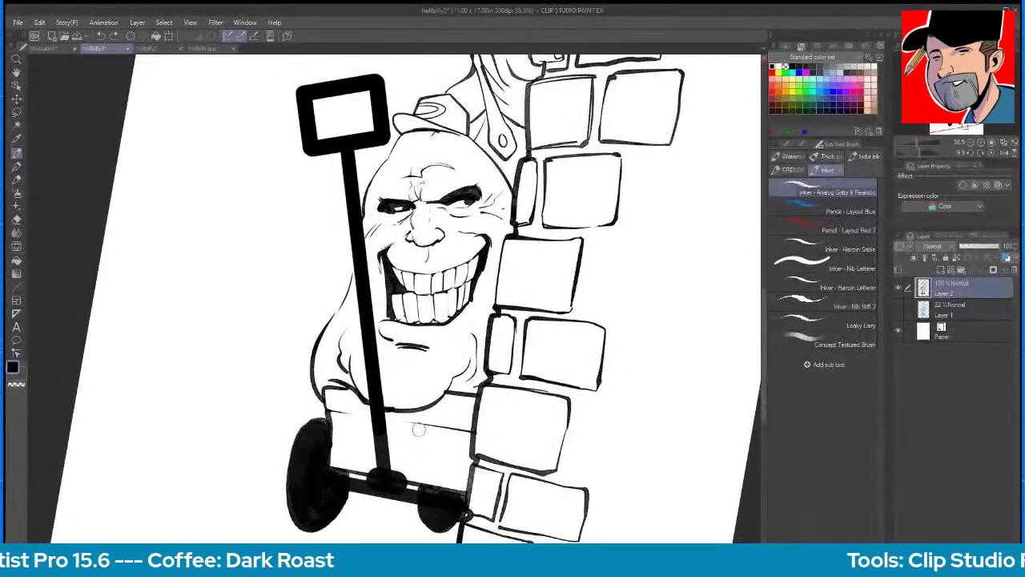
# - Add detail lines to the capped character: narrow hanging loops under the chin, an outer jowl line, and a contour from cap to wall
pyautogui.moveTo(400, 413)
pyautogui.mouseDown()
pyautogui.moveTo(403, 456)
pyautogui.moveTo(424, 410)
pyautogui.mouseUp()
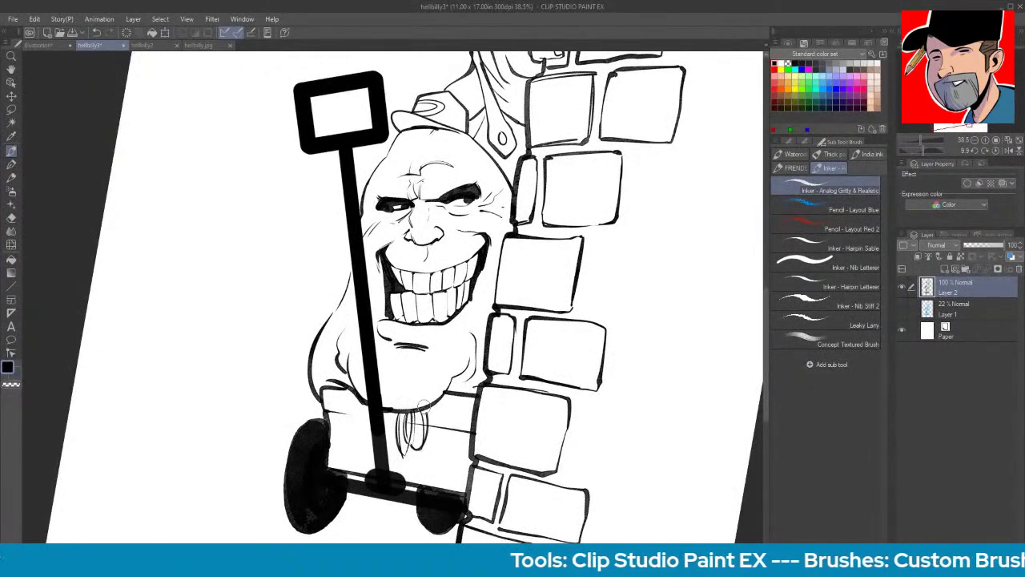
pyautogui.moveTo(350, 381); pyautogui.dragTo(331, 309)
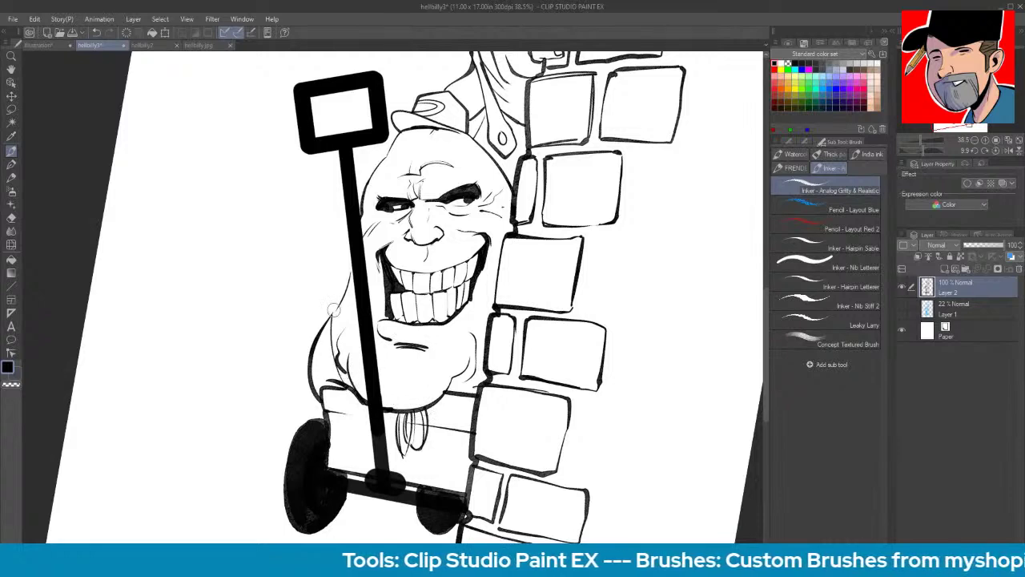
pyautogui.moveTo(345, 389); pyautogui.dragTo(333, 307)
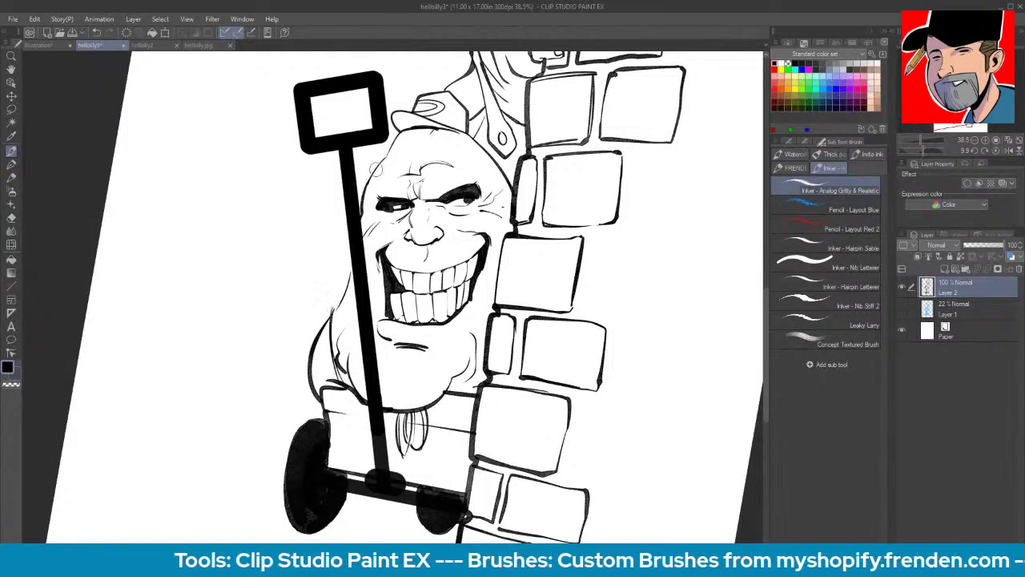
pyautogui.moveTo(462, 137); pyautogui.dragTo(503, 215)
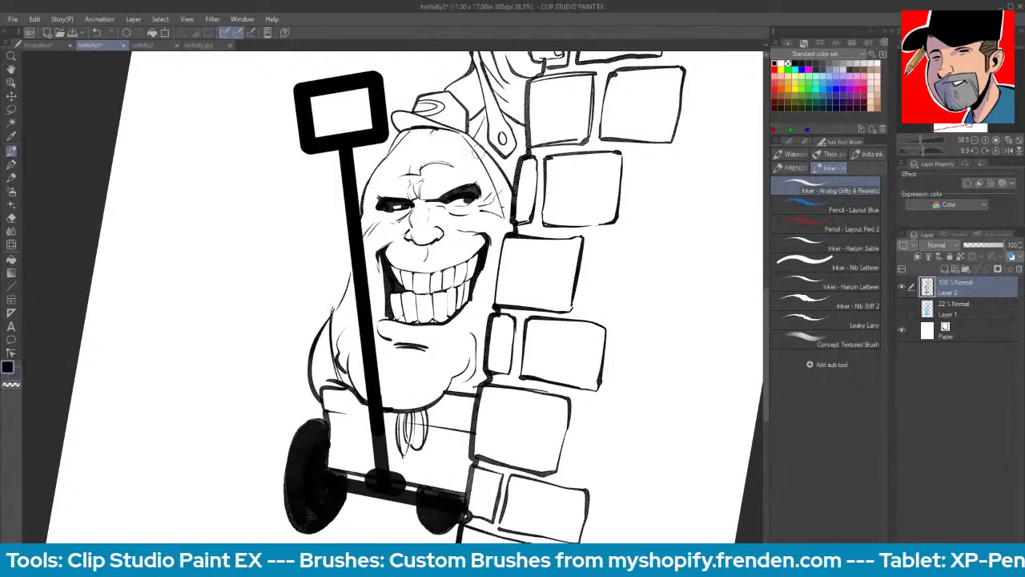
pyautogui.moveTo(464, 133); pyautogui.dragTo(510, 224)
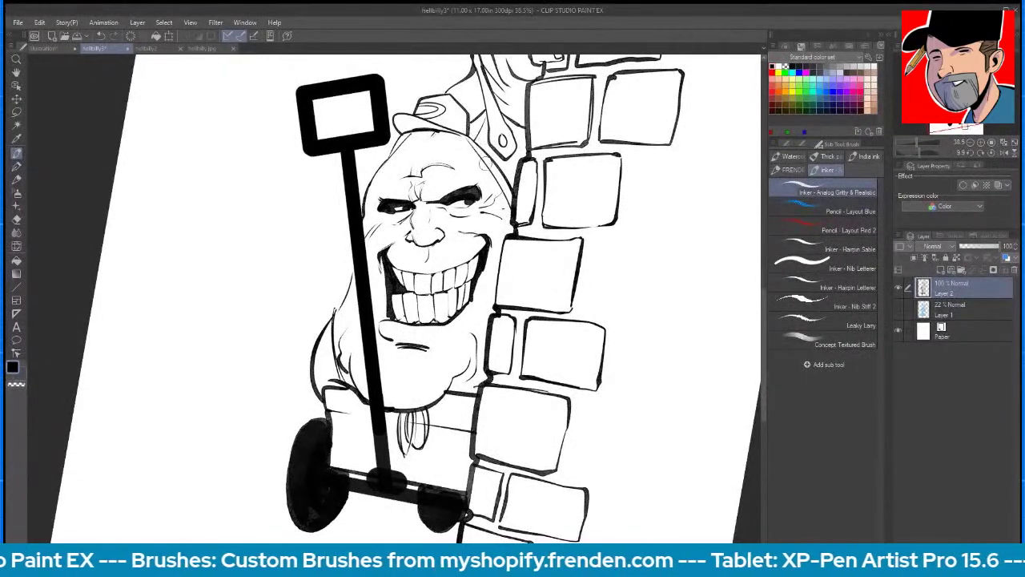
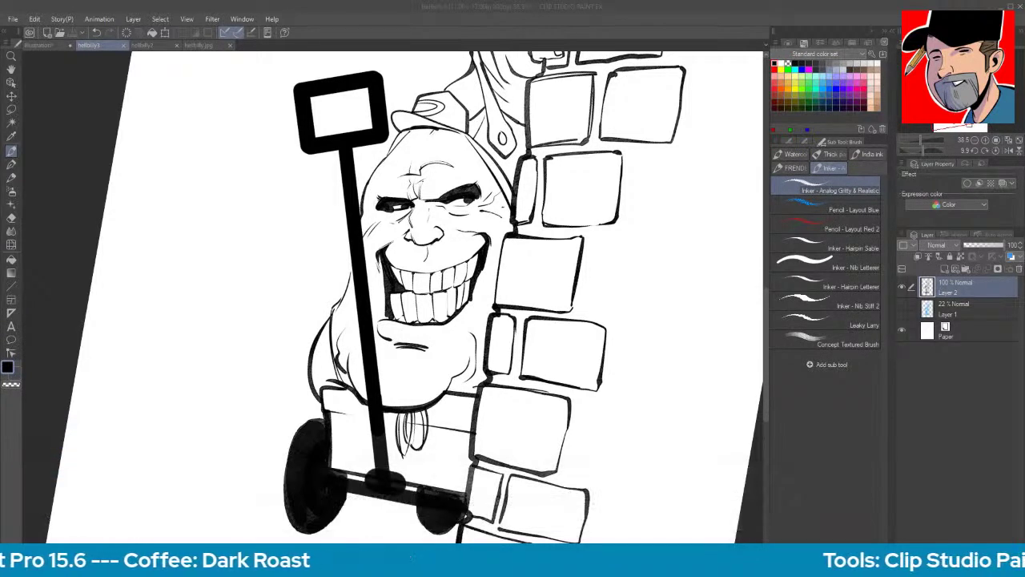
# - Lasso the handwritten lettering beside the horned companion, cut it onto its own layer and hide that layer
pyautogui.moveTo(766, 317); pyautogui.dragTo(760, 242)
pyautogui.hotkey('ctrl', 'space')
pyautogui.scroll(-3, 639, 315)
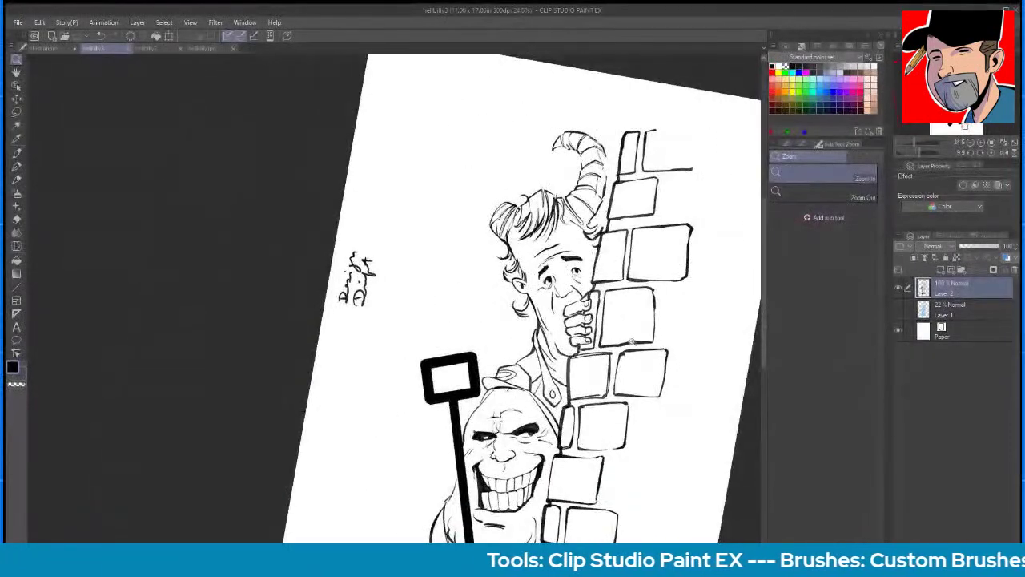
pyautogui.click(16, 112)
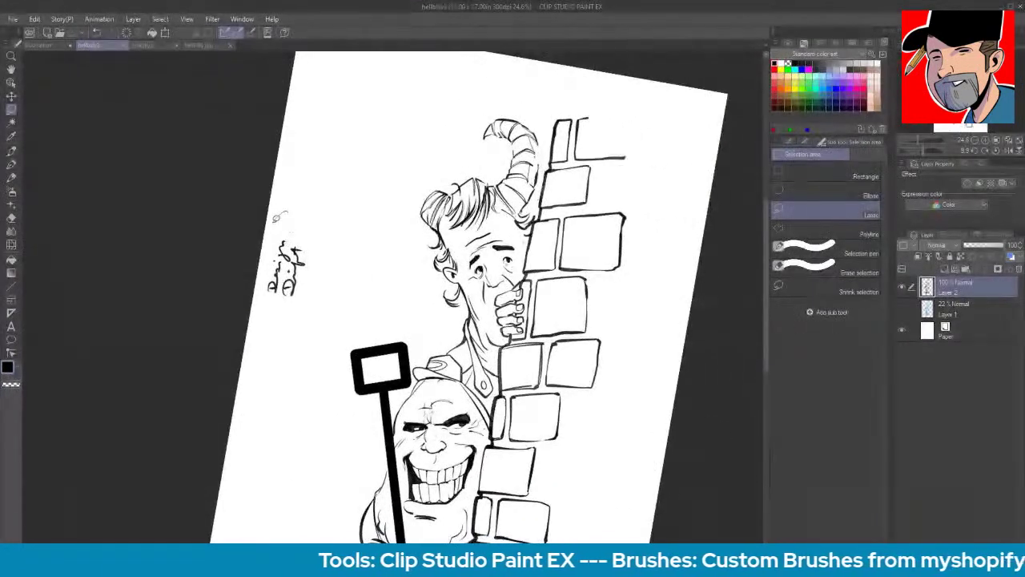
pyautogui.moveTo(284, 213); pyautogui.dragTo(277, 325)
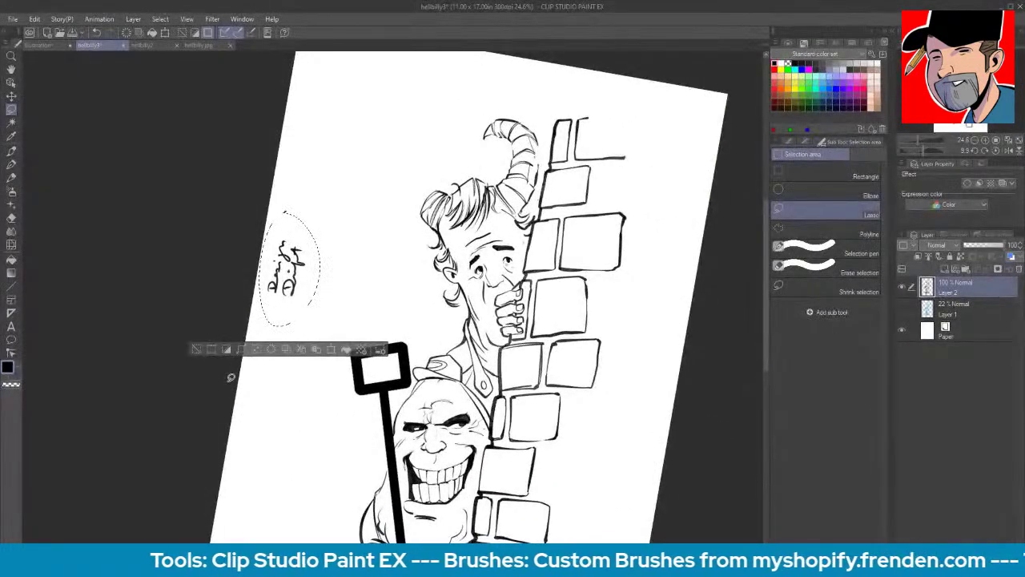
pyautogui.hotkey('ctrl', 'x')
pyautogui.hotkey('ctrl', 'v')
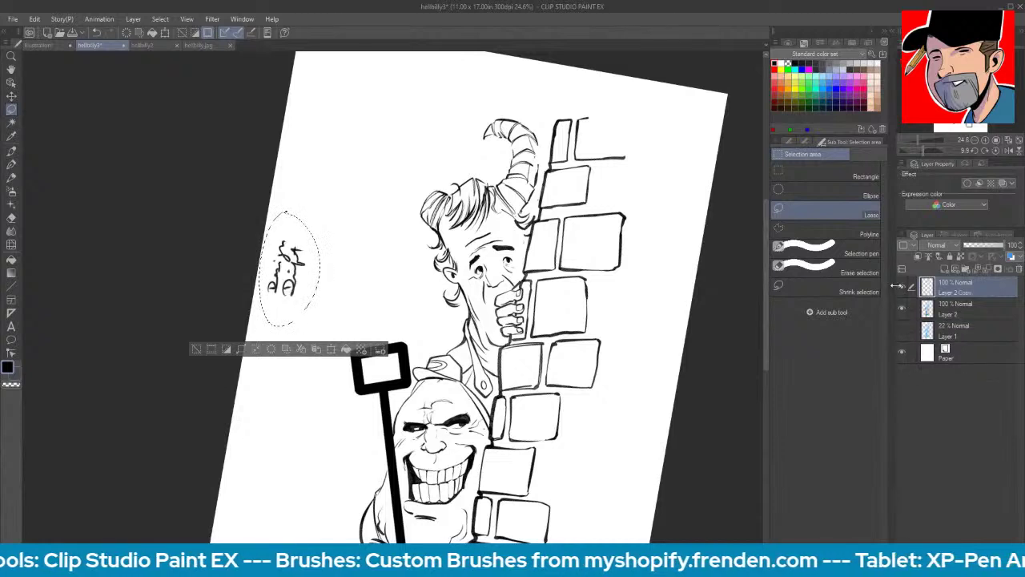
pyautogui.press('Delete')
pyautogui.hotkey('ctrl', 'd')
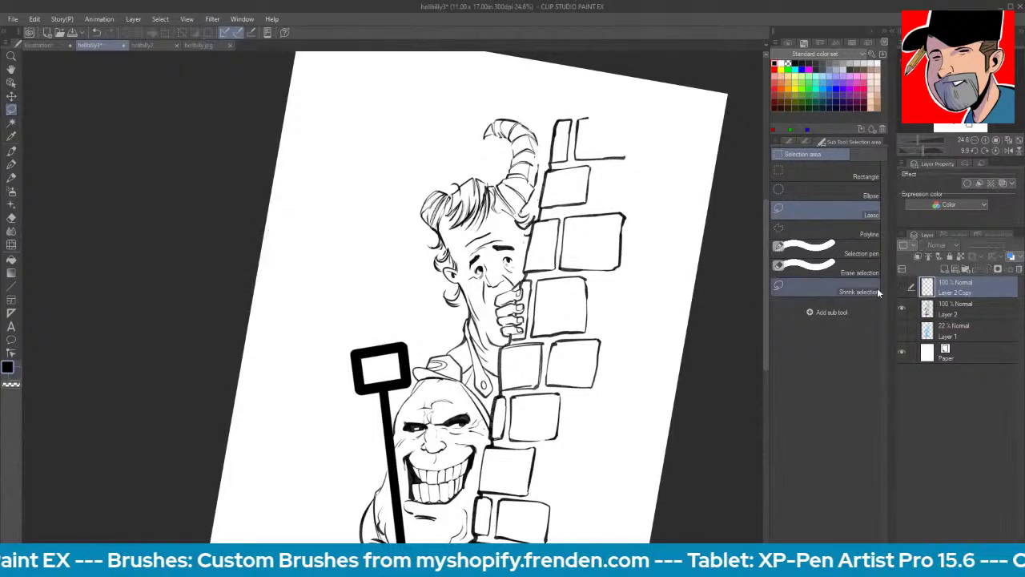
# - On Layer 2, thicken the horned companion's curls beside the wall, around the ear and at the nape with extra hair strokes
pyautogui.moveTo(498, 250)
pyautogui.keyDown('ctrl'); pyautogui.mouseDown()
pyautogui.moveTo(536, 212)
pyautogui.moveTo(507, 247)
pyautogui.moveTo(526, 192)
pyautogui.moveTo(525, 204)
pyautogui.mouseUp(); pyautogui.keyUp('ctrl')
pyautogui.press('b')
pyautogui.click(960, 313)
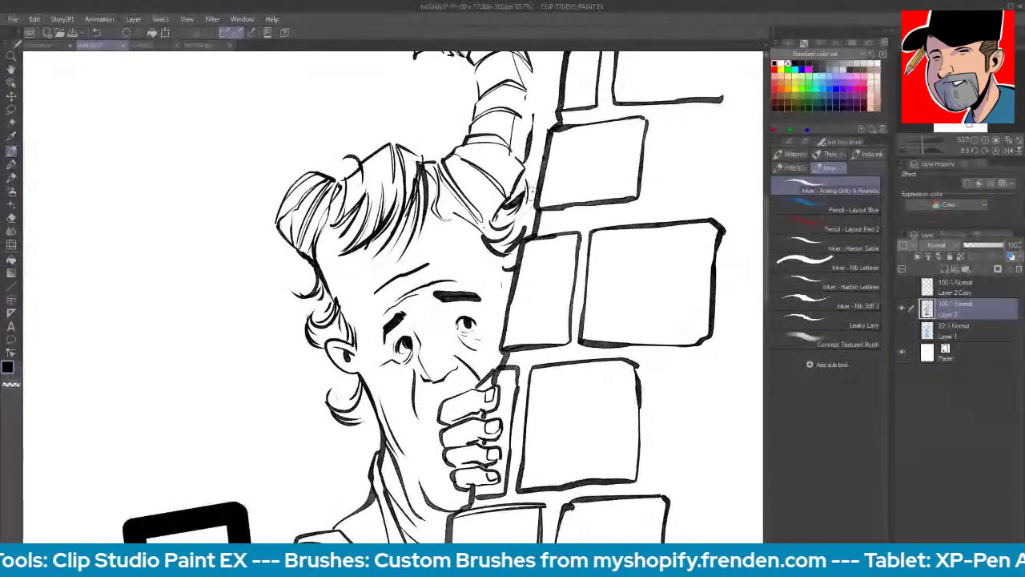
pyautogui.moveTo(530, 184); pyautogui.dragTo(502, 261)
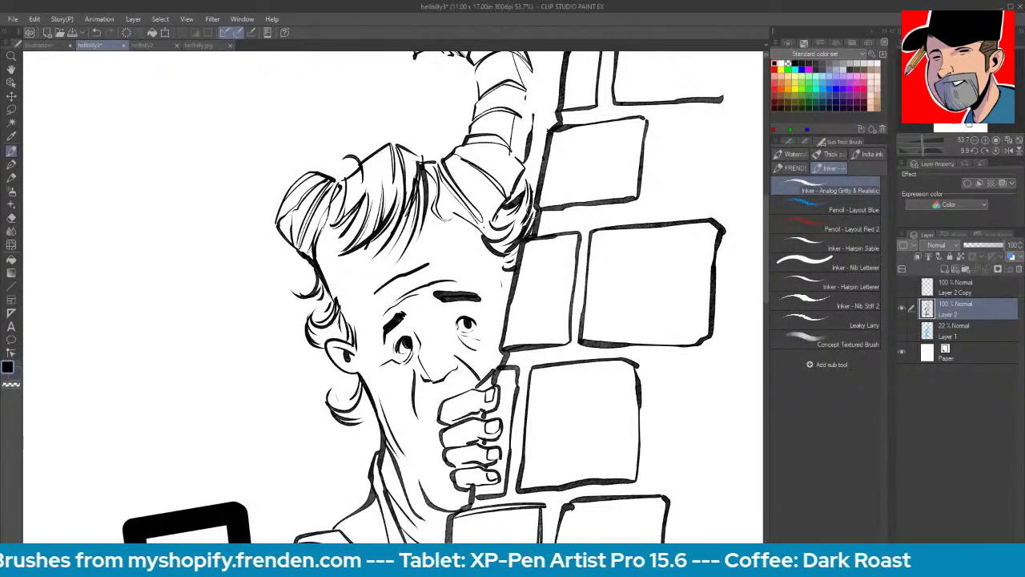
pyautogui.moveTo(314, 319)
pyautogui.mouseDown()
pyautogui.moveTo(305, 330)
pyautogui.moveTo(323, 355)
pyautogui.mouseUp()
pyautogui.moveTo(360, 404)
pyautogui.mouseDown()
pyautogui.moveTo(357, 445)
pyautogui.moveTo(347, 435)
pyautogui.mouseUp()
pyautogui.moveTo(330, 296)
pyautogui.mouseDown()
pyautogui.moveTo(315, 310)
pyautogui.moveTo(309, 300)
pyautogui.mouseUp()
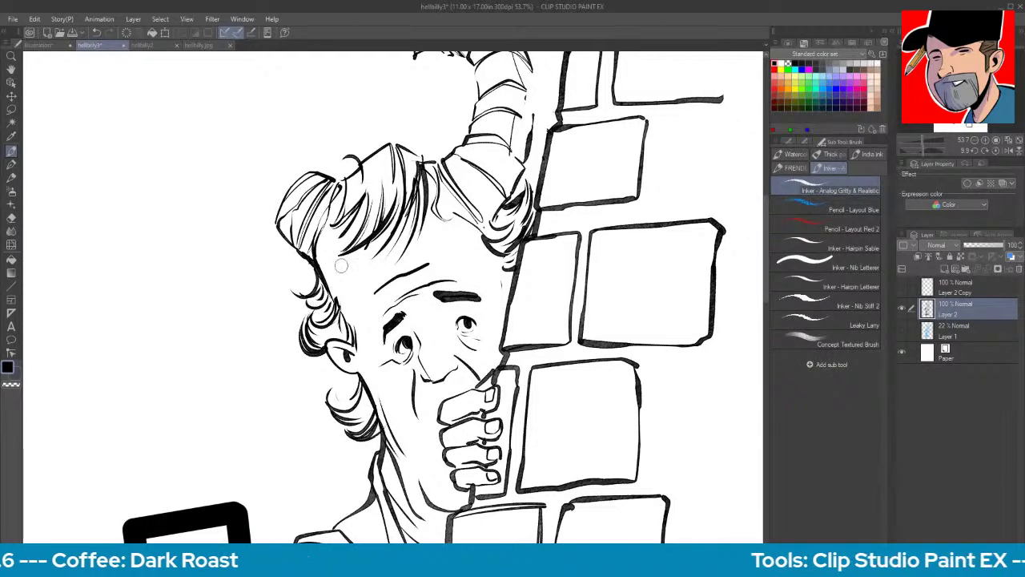
# - Add short texture marks inside the rounded shape on the horned companion's outer hairline and extra strands through the fringe
pyautogui.moveTo(313, 207); pyautogui.dragTo(298, 225)
pyautogui.moveTo(313, 185); pyautogui.dragTo(301, 199)
pyautogui.moveTo(321, 178); pyautogui.dragTo(298, 196)
pyautogui.moveTo(378, 192); pyautogui.dragTo(352, 251)
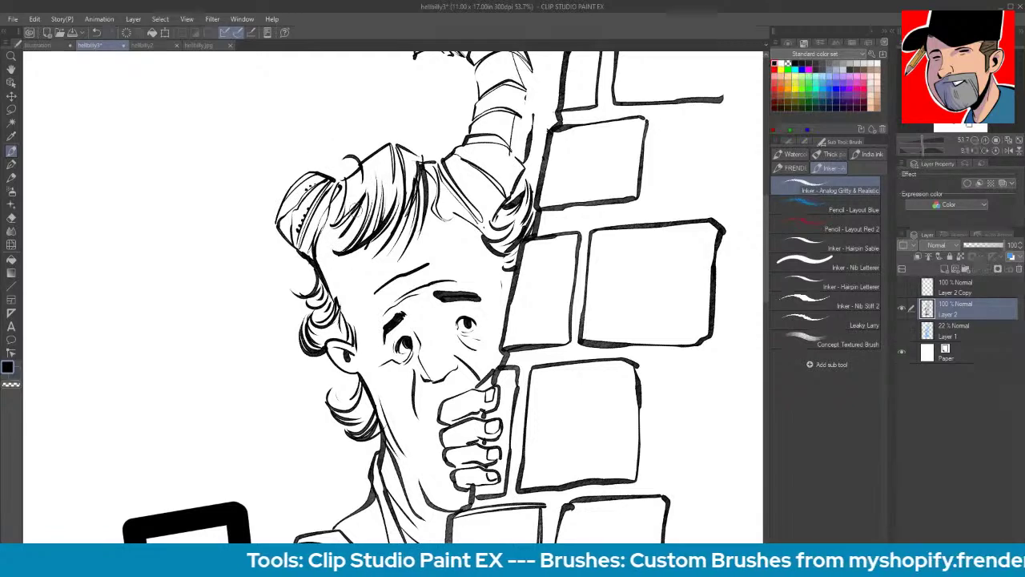
# - Feather black shading across the curved horn's base and up along its wall-side edge, and strengthen that outer contour
pyautogui.moveTo(465, 185)
pyautogui.mouseDown()
pyautogui.moveTo(509, 166)
pyautogui.moveTo(503, 180)
pyautogui.moveTo(493, 171)
pyautogui.moveTo(504, 184)
pyautogui.moveTo(492, 169)
pyautogui.moveTo(507, 181)
pyautogui.moveTo(490, 163)
pyautogui.moveTo(510, 169)
pyautogui.moveTo(494, 154)
pyautogui.moveTo(507, 164)
pyautogui.moveTo(510, 128)
pyautogui.mouseUp()
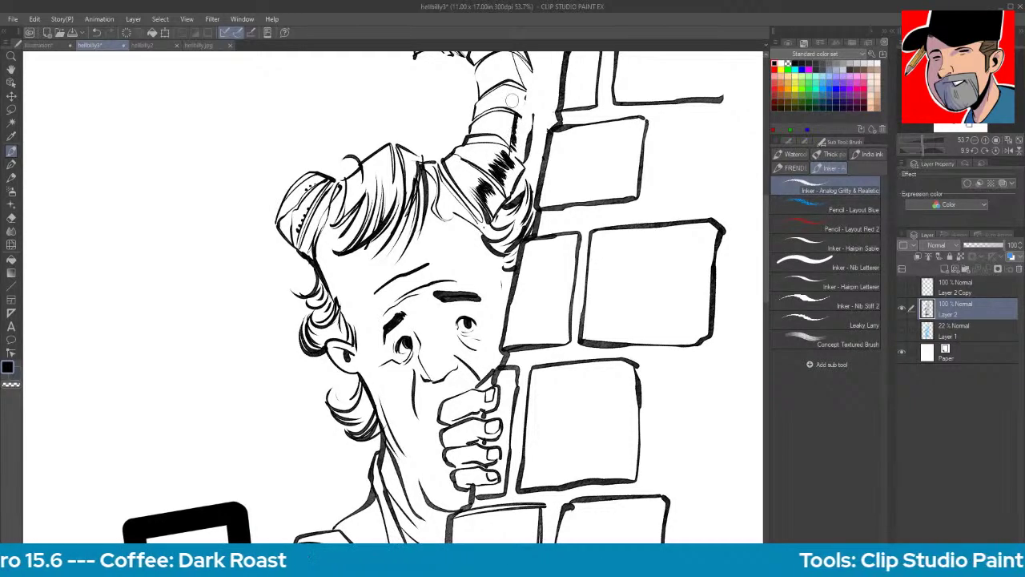
pyautogui.press('space')
pyautogui.moveTo(584, 232); pyautogui.dragTo(558, 310)
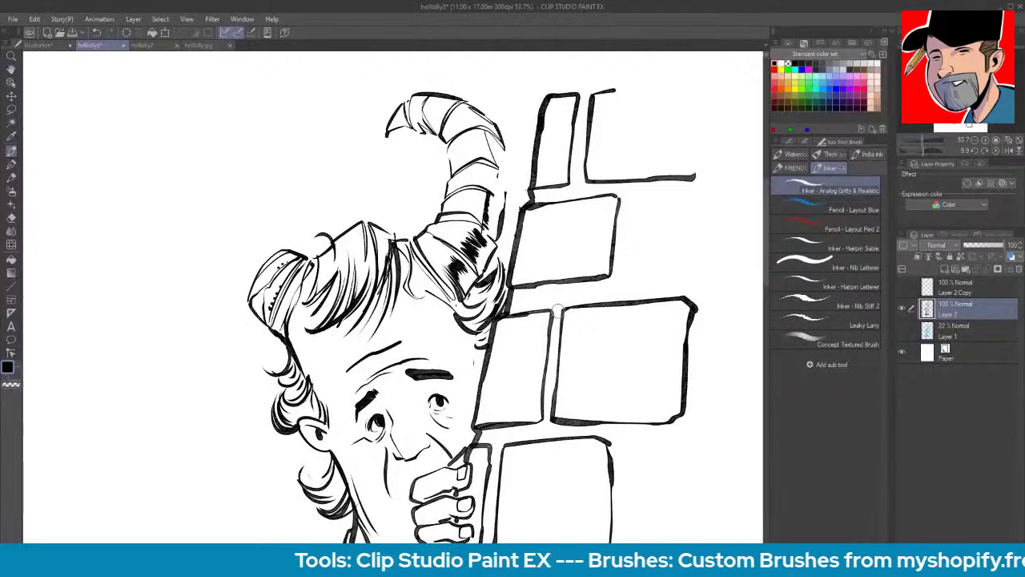
pyautogui.hotkey('shift', 'space')
pyautogui.moveTo(572, 228); pyautogui.dragTo(585, 312)
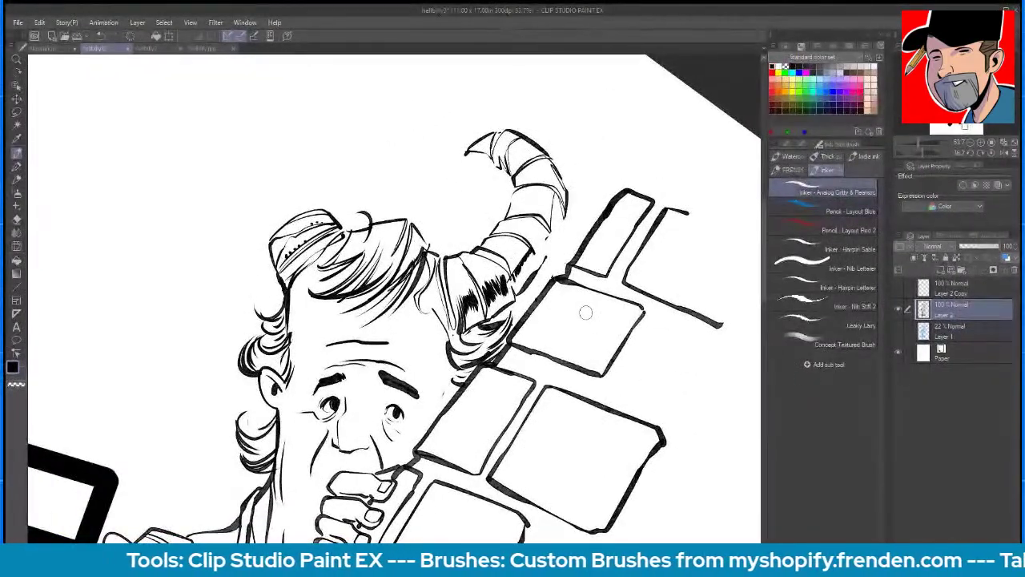
pyautogui.moveTo(540, 253)
pyautogui.mouseDown()
pyautogui.moveTo(556, 176)
pyautogui.moveTo(547, 164)
pyautogui.mouseUp()
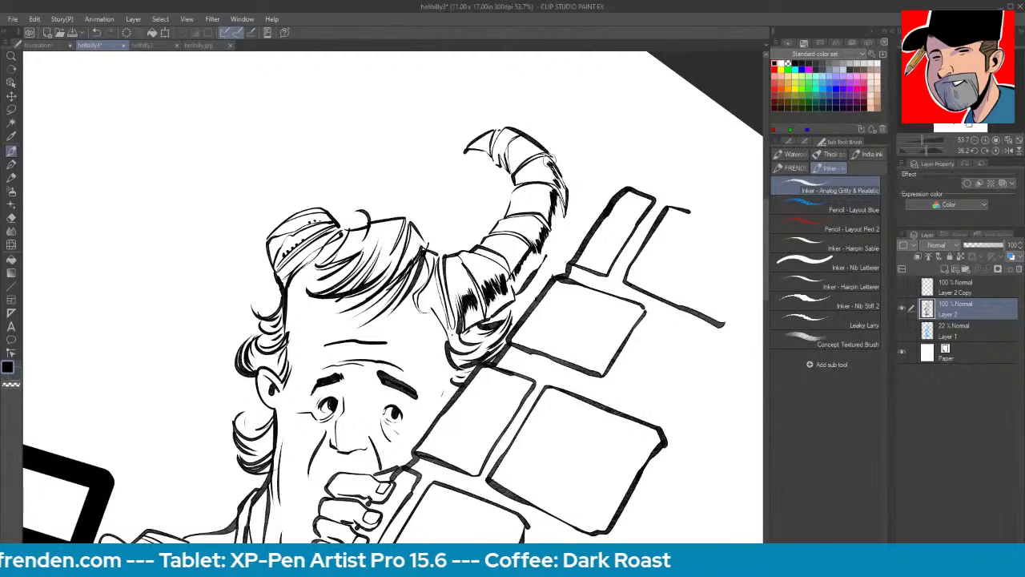
pyautogui.moveTo(525, 258); pyautogui.dragTo(532, 255)
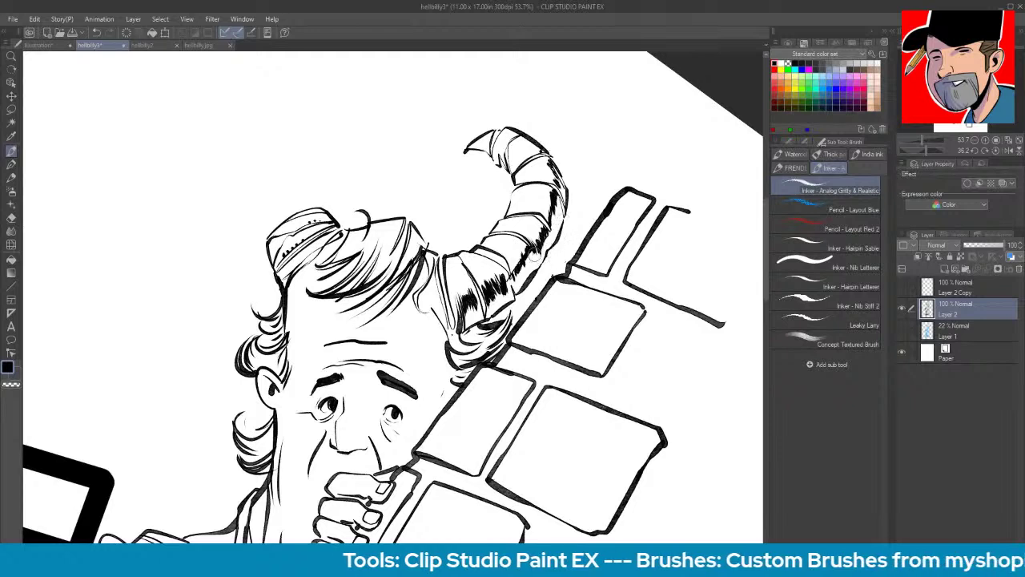
# - Add hair strokes below the horn and through the top of the fringe, plus more wrinkle lines across the forehead
pyautogui.moveTo(522, 275)
pyautogui.mouseDown()
pyautogui.moveTo(495, 325)
pyautogui.moveTo(464, 336)
pyautogui.moveTo(445, 378)
pyautogui.mouseUp()
pyautogui.moveTo(454, 330); pyautogui.dragTo(443, 380)
pyautogui.moveTo(315, 349)
pyautogui.mouseDown()
pyautogui.moveTo(391, 350)
pyautogui.moveTo(415, 364)
pyautogui.moveTo(396, 339)
pyautogui.moveTo(319, 329)
pyautogui.mouseUp()
pyautogui.moveTo(374, 221)
pyautogui.mouseDown()
pyautogui.moveTo(362, 266)
pyautogui.moveTo(386, 254)
pyautogui.moveTo(381, 267)
pyautogui.mouseUp()
pyautogui.moveTo(405, 206); pyautogui.dragTo(410, 242)
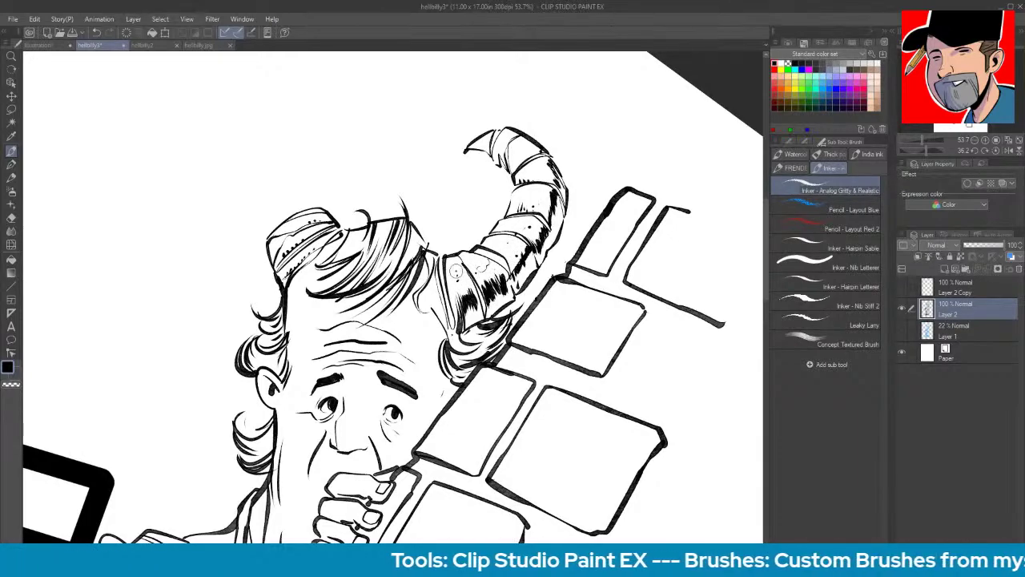
# - Ink fold lines on the horned companion's collar and buttoned strap, and feather shading along the jaw and neck
pyautogui.press('space')
pyautogui.moveTo(440, 435)
pyautogui.mouseDown()
pyautogui.moveTo(518, 446)
pyautogui.moveTo(541, 320)
pyautogui.moveTo(530, 319)
pyautogui.moveTo(562, 198)
pyautogui.mouseUp()
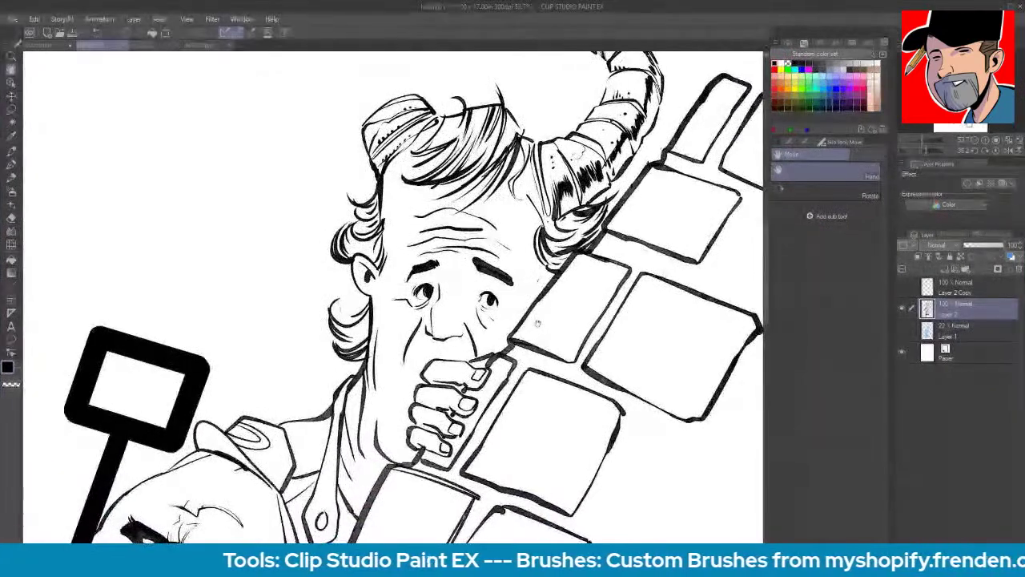
pyautogui.press('p')
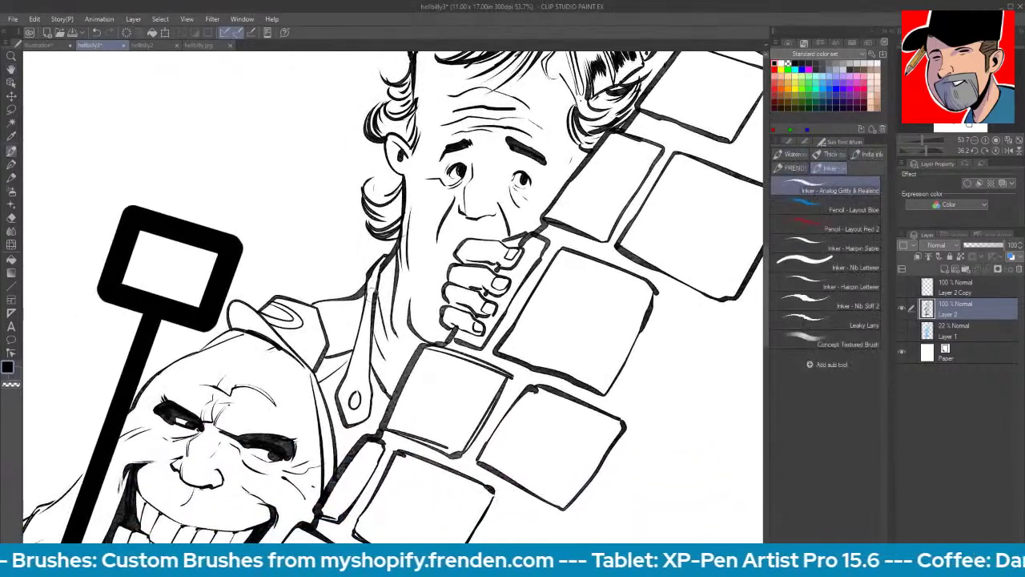
pyautogui.moveTo(375, 276)
pyautogui.mouseDown()
pyautogui.moveTo(339, 409)
pyautogui.moveTo(362, 408)
pyautogui.moveTo(373, 377)
pyautogui.moveTo(391, 236)
pyautogui.mouseUp()
pyautogui.moveTo(342, 376)
pyautogui.mouseDown()
pyautogui.moveTo(325, 394)
pyautogui.moveTo(384, 416)
pyautogui.moveTo(378, 436)
pyautogui.mouseUp()
pyautogui.moveTo(423, 319)
pyautogui.mouseDown()
pyautogui.moveTo(415, 316)
pyautogui.moveTo(427, 340)
pyautogui.moveTo(407, 347)
pyautogui.moveTo(417, 364)
pyautogui.moveTo(382, 345)
pyautogui.moveTo(404, 382)
pyautogui.mouseUp()
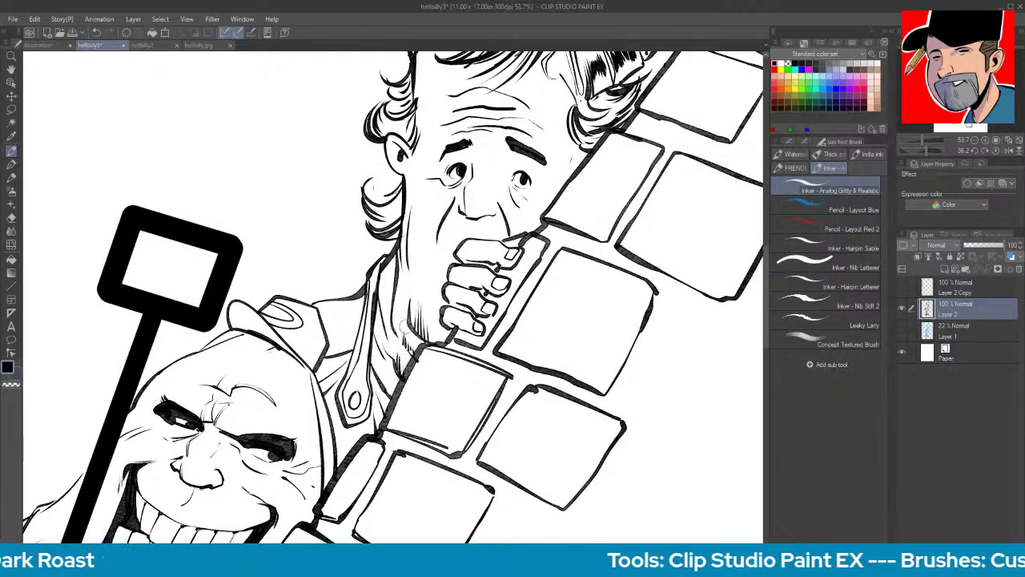
# - Refine the horned companion's face with a nose line and a mouth-corner crease, and strengthen the ear and nape curls
pyautogui.moveTo(498, 205); pyautogui.dragTo(501, 215)
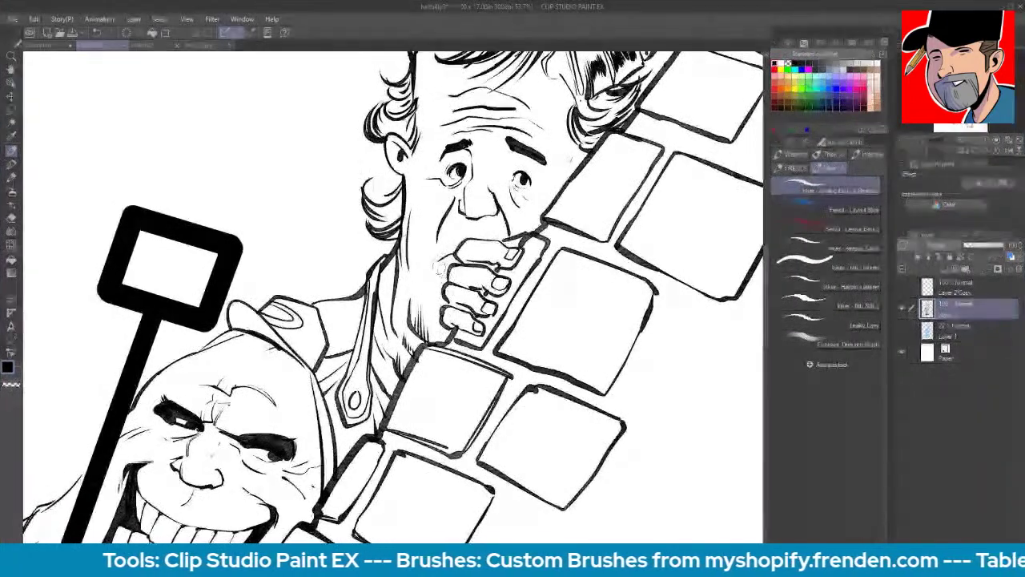
pyautogui.moveTo(438, 274); pyautogui.dragTo(429, 263)
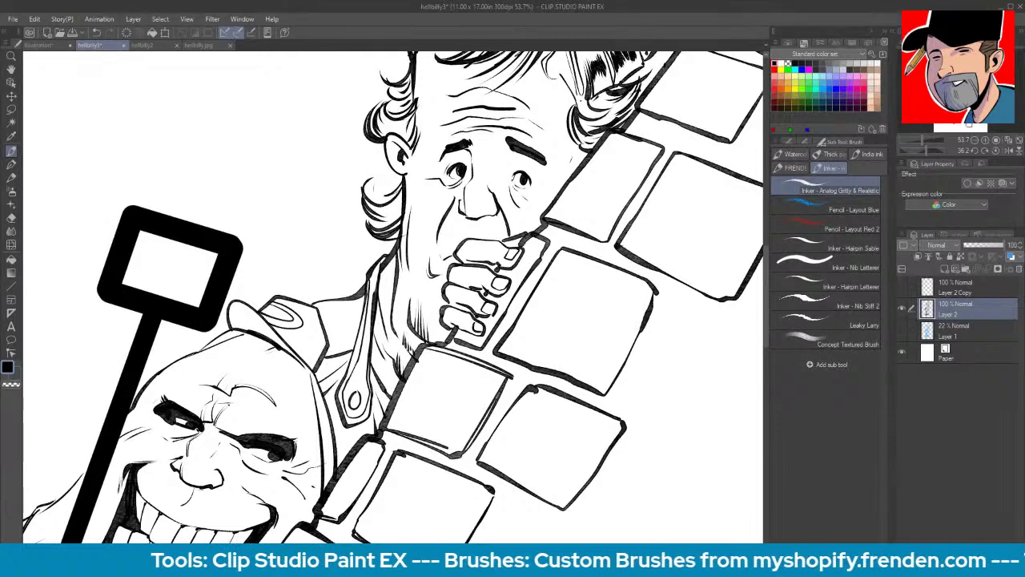
pyautogui.moveTo(392, 181)
pyautogui.mouseDown()
pyautogui.moveTo(375, 195)
pyautogui.moveTo(380, 222)
pyautogui.mouseUp()
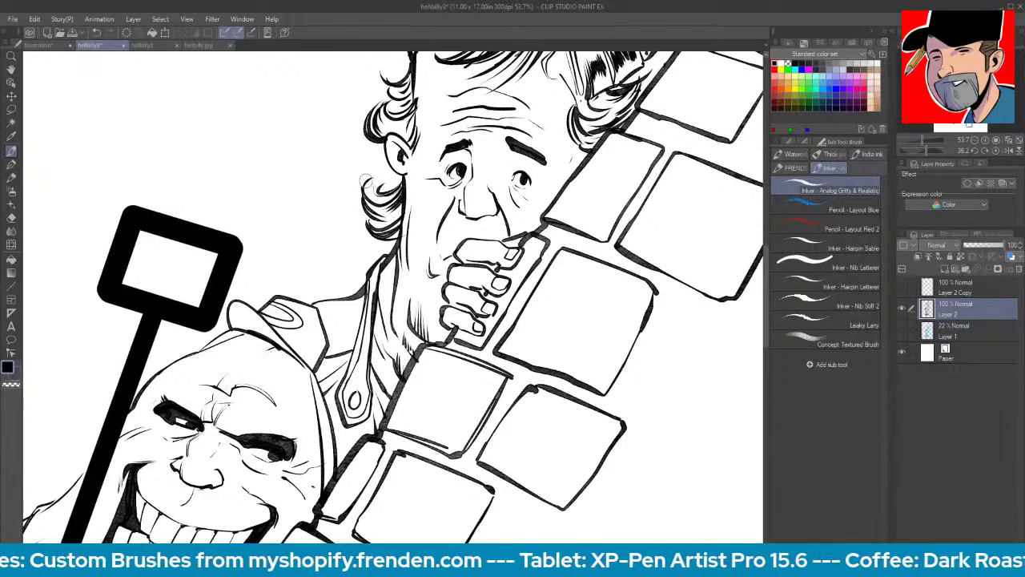
pyautogui.moveTo(386, 140)
pyautogui.mouseDown()
pyautogui.moveTo(391, 167)
pyautogui.moveTo(406, 172)
pyautogui.moveTo(405, 152)
pyautogui.moveTo(406, 197)
pyautogui.mouseUp()
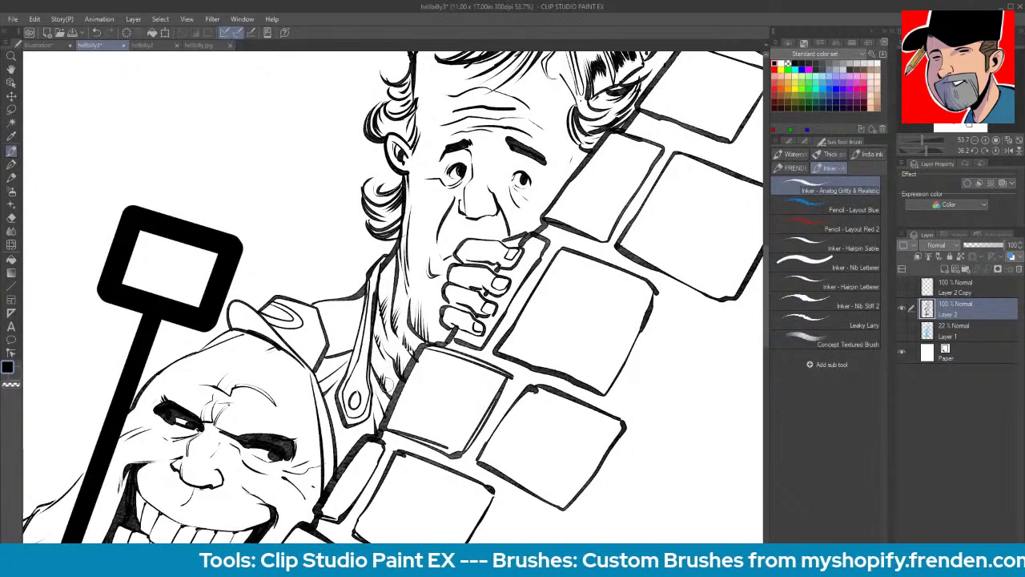
pyautogui.press('space')
pyautogui.moveTo(512, 426); pyautogui.dragTo(487, 438)
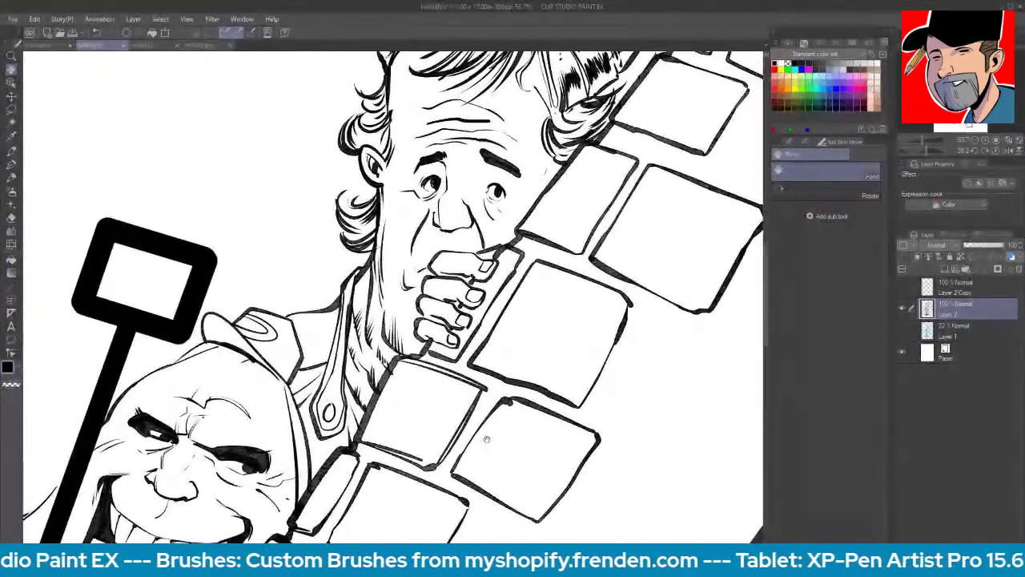
# - Add a hair stroke beside the horned companion's forehead, knuckle lines on his gripping fingers, and stubble around his mouth and jaw
pyautogui.moveTo(486, 439)
pyautogui.mouseDown()
pyautogui.moveTo(452, 469)
pyautogui.moveTo(449, 487)
pyautogui.mouseUp()
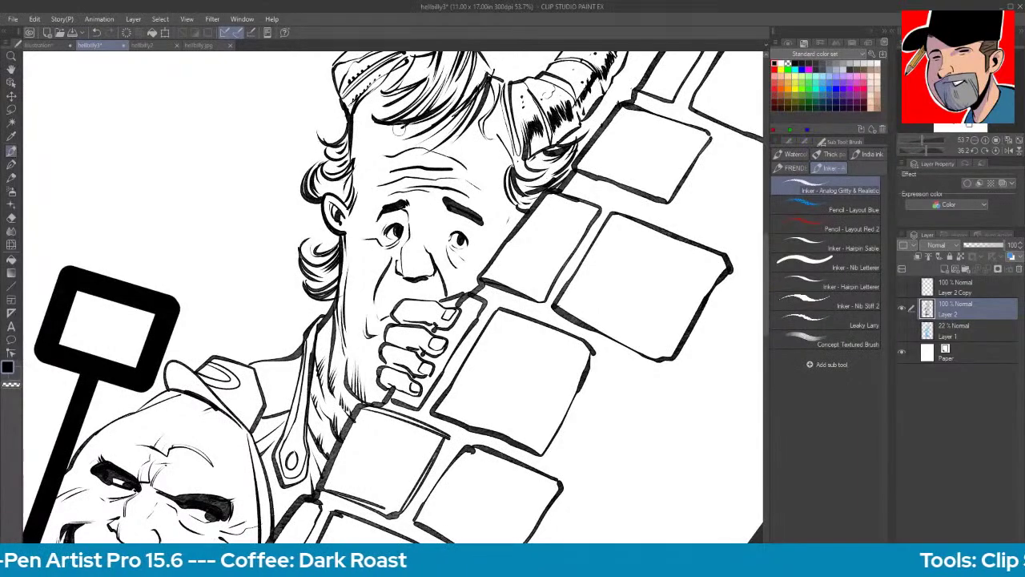
pyautogui.moveTo(352, 120)
pyautogui.mouseDown()
pyautogui.moveTo(325, 110)
pyautogui.moveTo(318, 142)
pyautogui.mouseUp()
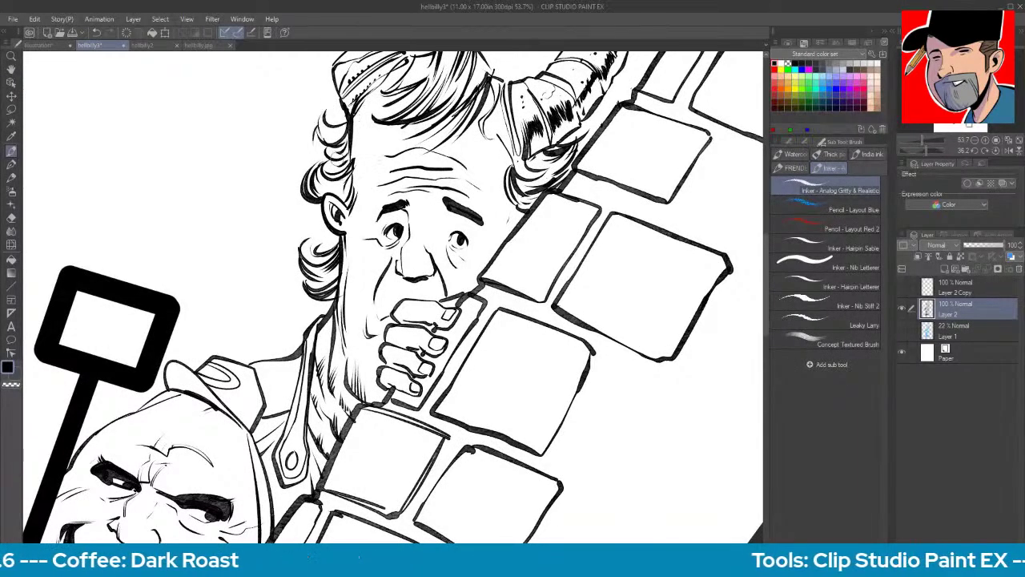
pyautogui.scroll(-5, 564, 311)
pyautogui.scroll(4, 603, 409)
pyautogui.moveTo(628, 368); pyautogui.dragTo(659, 320)
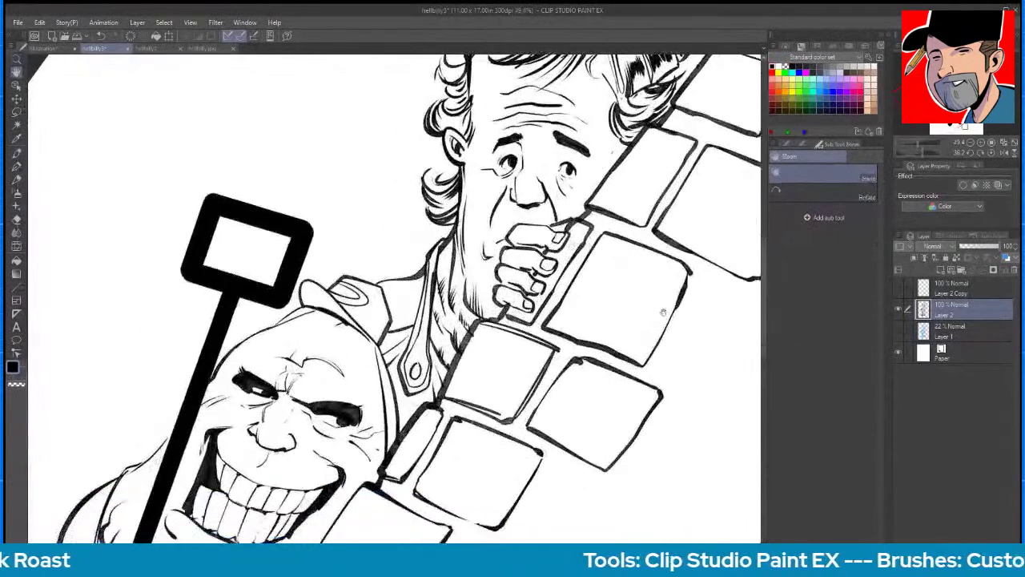
pyautogui.press('p')
pyautogui.moveTo(546, 227); pyautogui.dragTo(525, 282)
pyautogui.moveTo(519, 292); pyautogui.dragTo(516, 301)
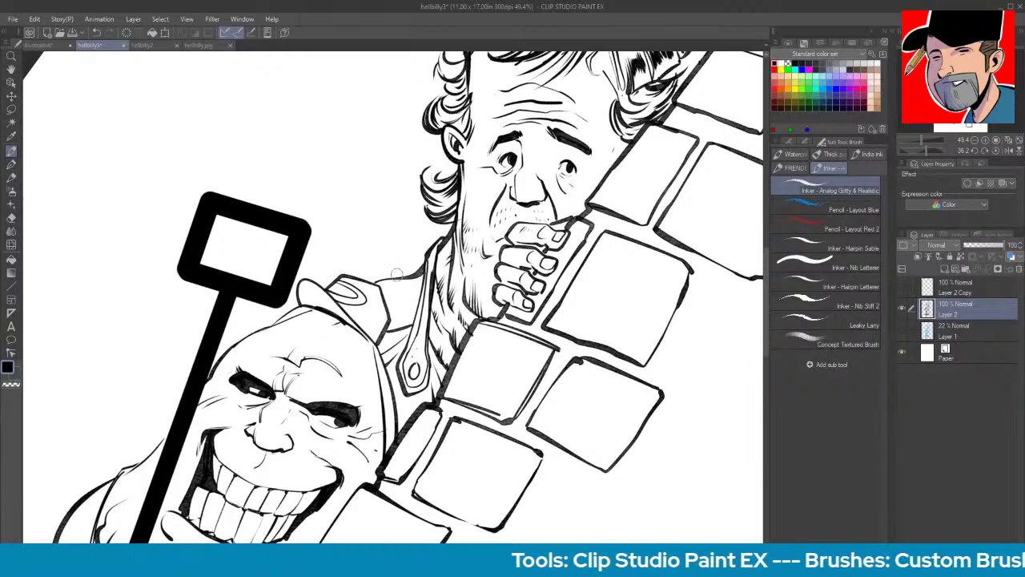
# - Add wrinkle lines to the grinning character's forehead and a stroke at his nose, and save the drawing
pyautogui.moveTo(262, 366); pyautogui.dragTo(292, 364)
pyautogui.moveTo(297, 354); pyautogui.dragTo(342, 357)
pyautogui.moveTo(290, 433); pyautogui.dragTo(291, 449)
pyautogui.moveTo(649, 450); pyautogui.dragTo(706, 295)
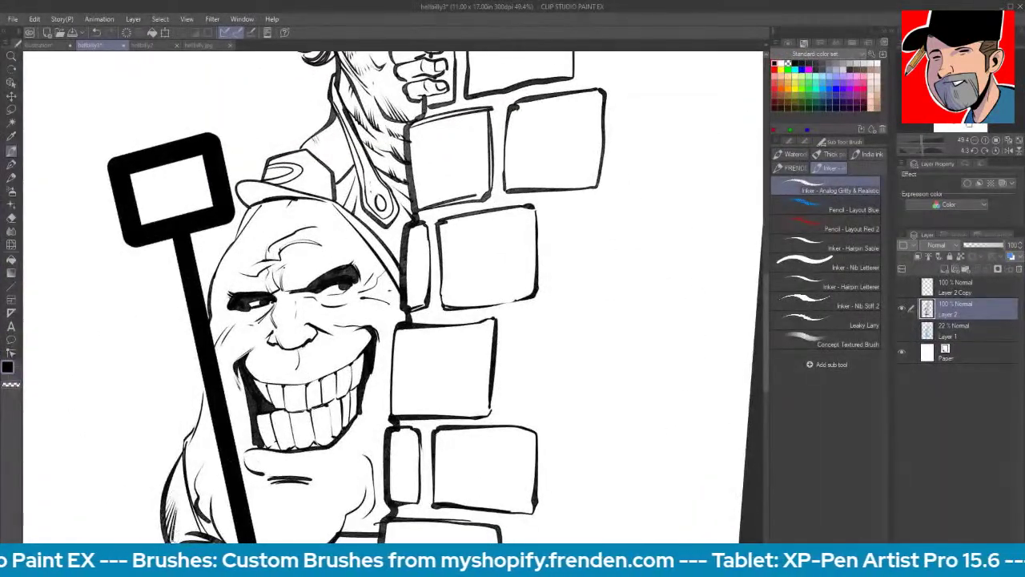
pyautogui.moveTo(455, 470); pyautogui.dragTo(502, 382)
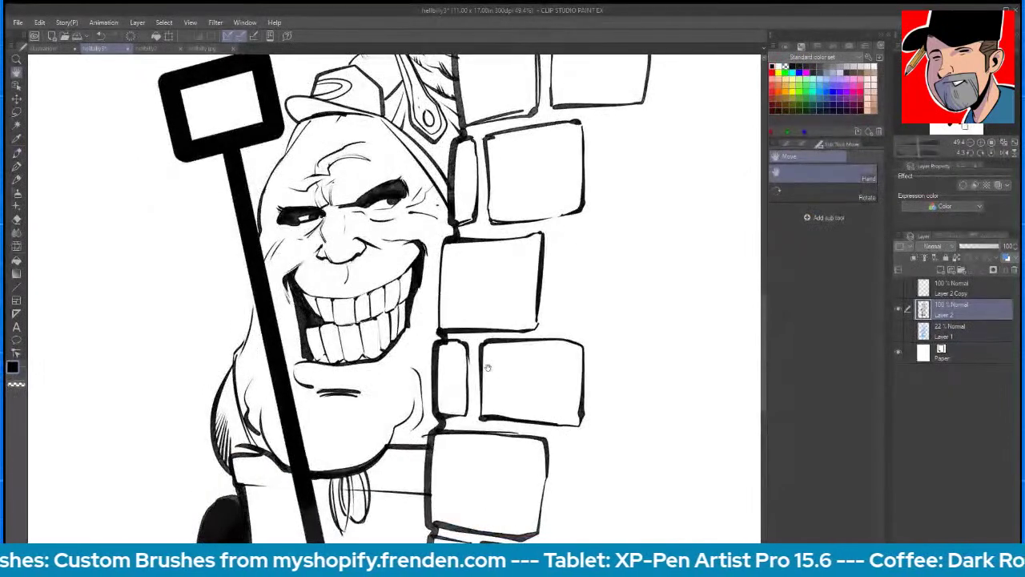
pyautogui.click(71, 33)
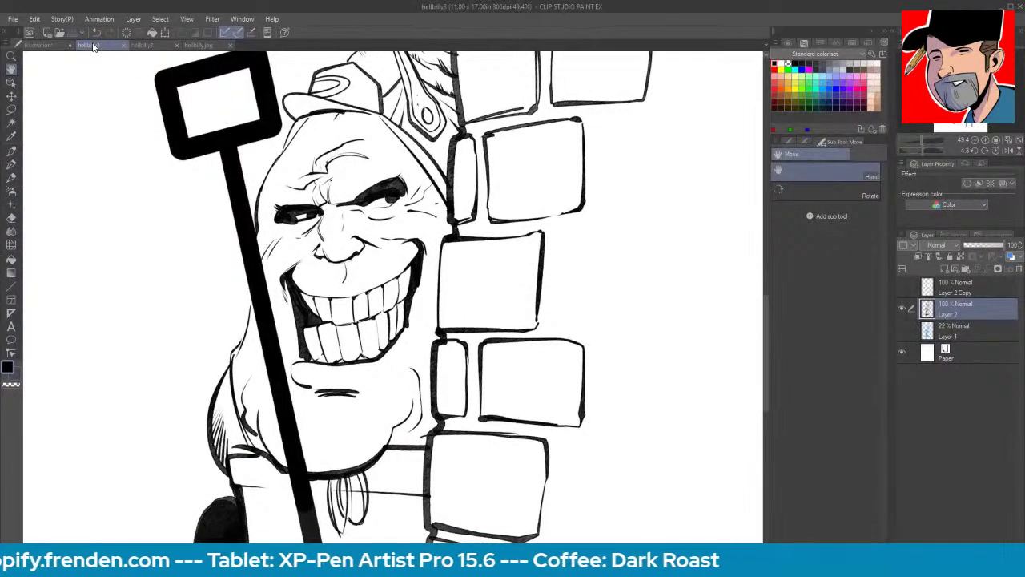
# - Feather shading along the grinning character's outer neck fold and the shoulder contour behind the handle
pyautogui.scroll(2, 358, 414)
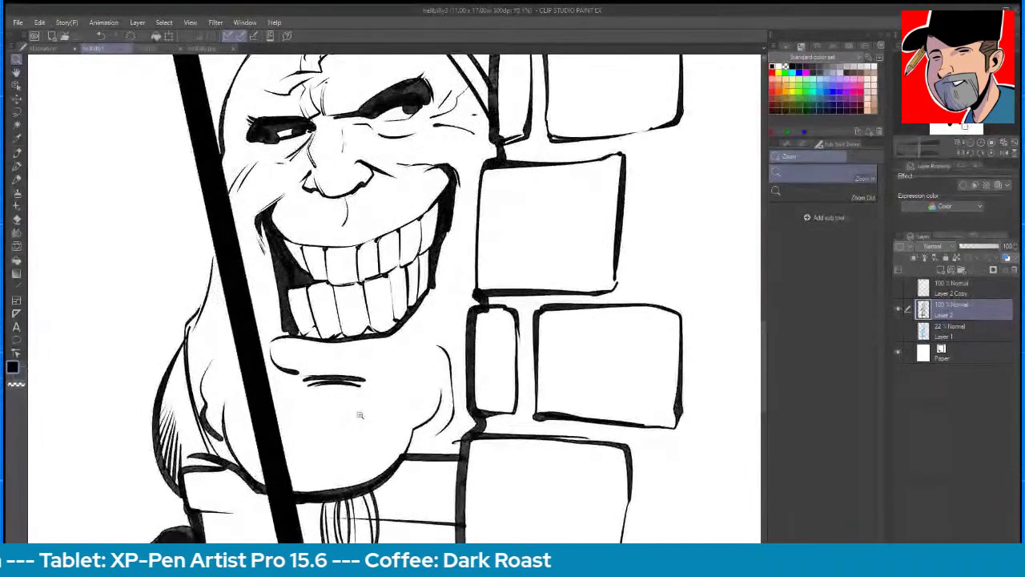
pyautogui.press('b')
pyautogui.moveTo(216, 431); pyautogui.dragTo(232, 454)
pyautogui.moveTo(206, 421); pyautogui.dragTo(212, 407)
pyautogui.moveTo(213, 431)
pyautogui.mouseDown()
pyautogui.moveTo(214, 409)
pyautogui.moveTo(221, 437)
pyautogui.mouseUp()
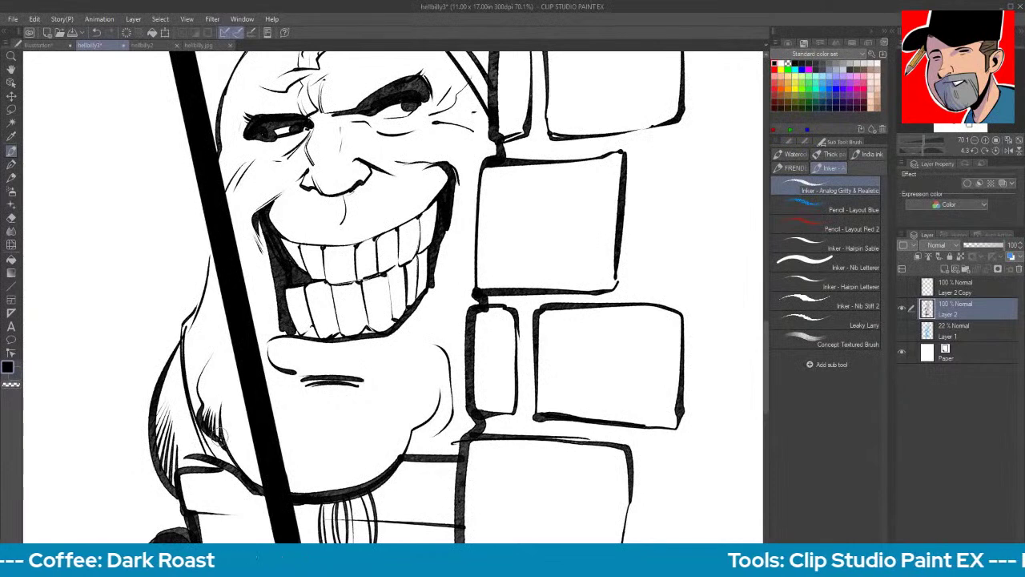
pyautogui.moveTo(202, 402); pyautogui.dragTo(201, 390)
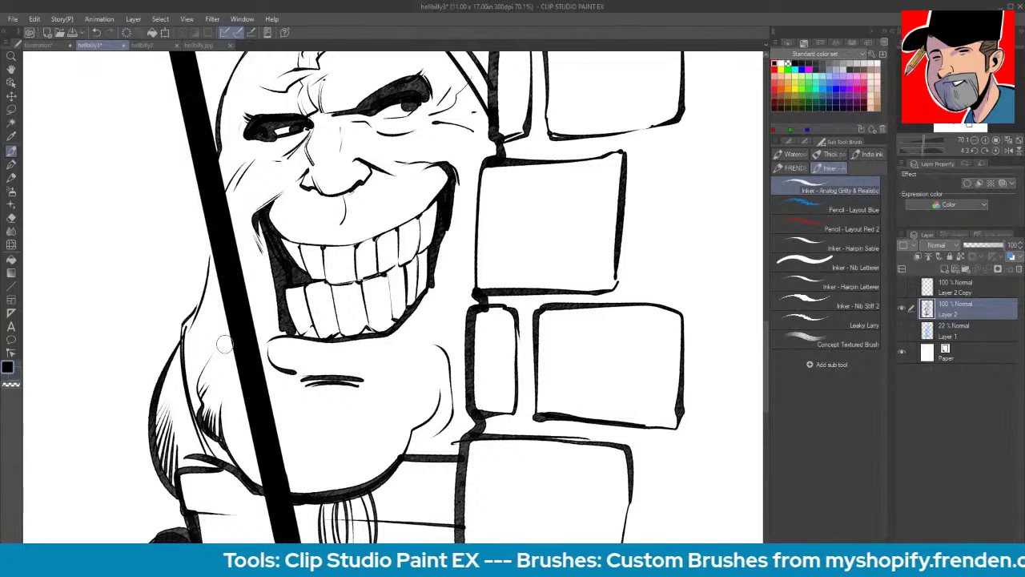
pyautogui.moveTo(158, 406); pyautogui.dragTo(174, 376)
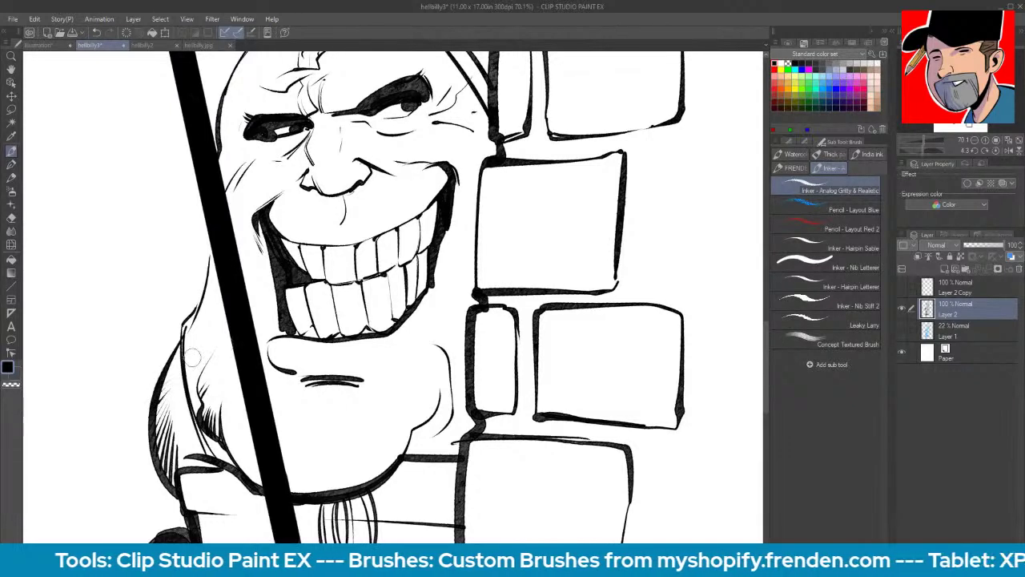
# - Feather dense hatching upward from the bottom contour of the grinning character's chin, on both sides of the handle
pyautogui.moveTo(240, 424)
pyautogui.mouseDown()
pyautogui.moveTo(240, 475)
pyautogui.moveTo(247, 459)
pyautogui.moveTo(311, 482)
pyautogui.moveTo(301, 466)
pyautogui.moveTo(301, 489)
pyautogui.moveTo(303, 473)
pyautogui.moveTo(306, 489)
pyautogui.moveTo(324, 478)
pyautogui.moveTo(327, 493)
pyautogui.moveTo(330, 478)
pyautogui.moveTo(366, 476)
pyautogui.mouseUp()
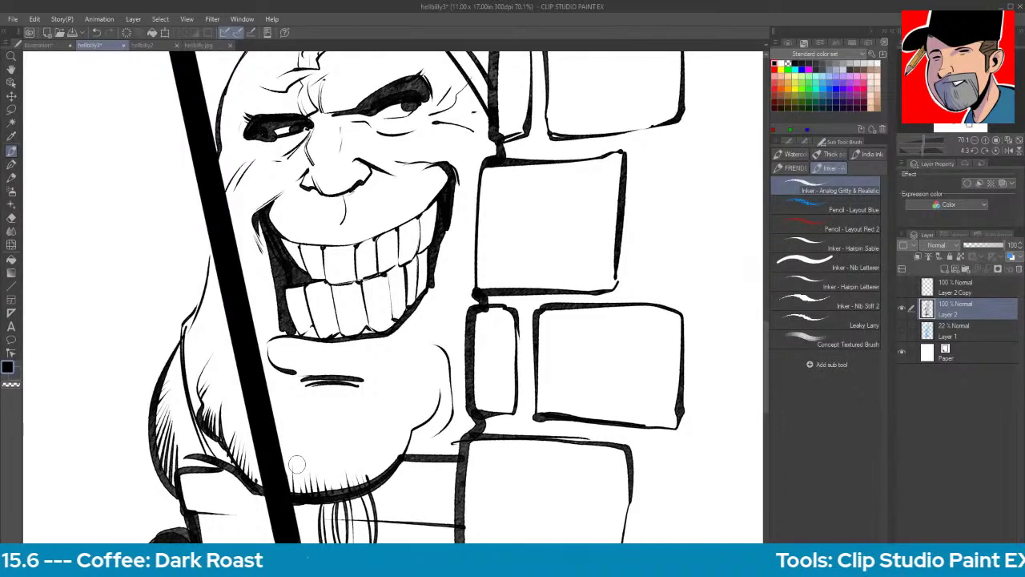
pyautogui.moveTo(294, 455); pyautogui.dragTo(304, 472)
pyautogui.moveTo(305, 459)
pyautogui.mouseDown()
pyautogui.moveTo(314, 481)
pyautogui.moveTo(332, 450)
pyautogui.moveTo(320, 471)
pyautogui.moveTo(321, 459)
pyautogui.moveTo(337, 476)
pyautogui.moveTo(347, 462)
pyautogui.moveTo(329, 470)
pyautogui.moveTo(349, 480)
pyautogui.moveTo(347, 459)
pyautogui.moveTo(362, 480)
pyautogui.mouseUp()
pyautogui.moveTo(363, 455); pyautogui.dragTo(369, 479)
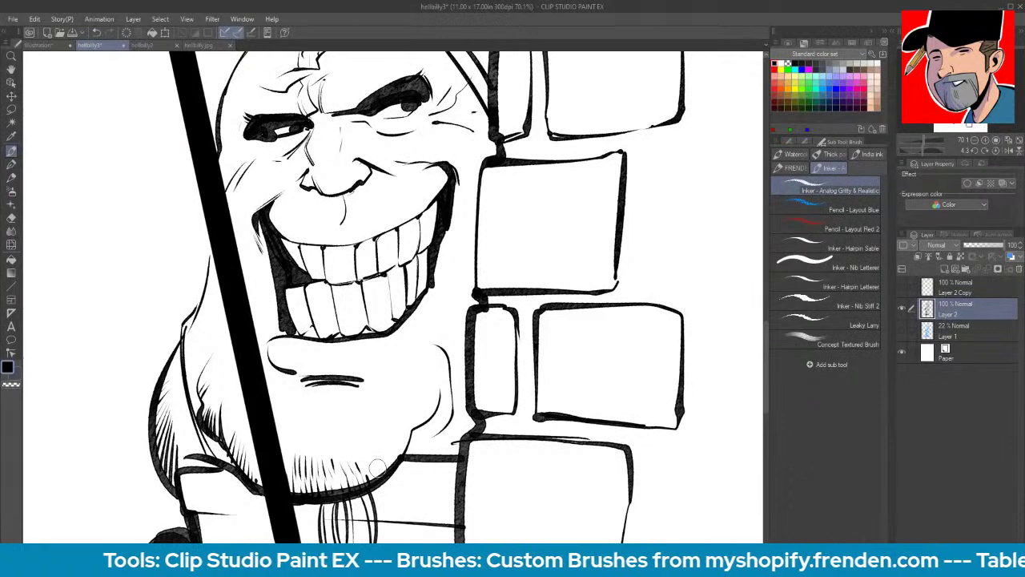
pyautogui.moveTo(298, 449)
pyautogui.mouseDown()
pyautogui.moveTo(282, 474)
pyautogui.moveTo(290, 477)
pyautogui.mouseUp()
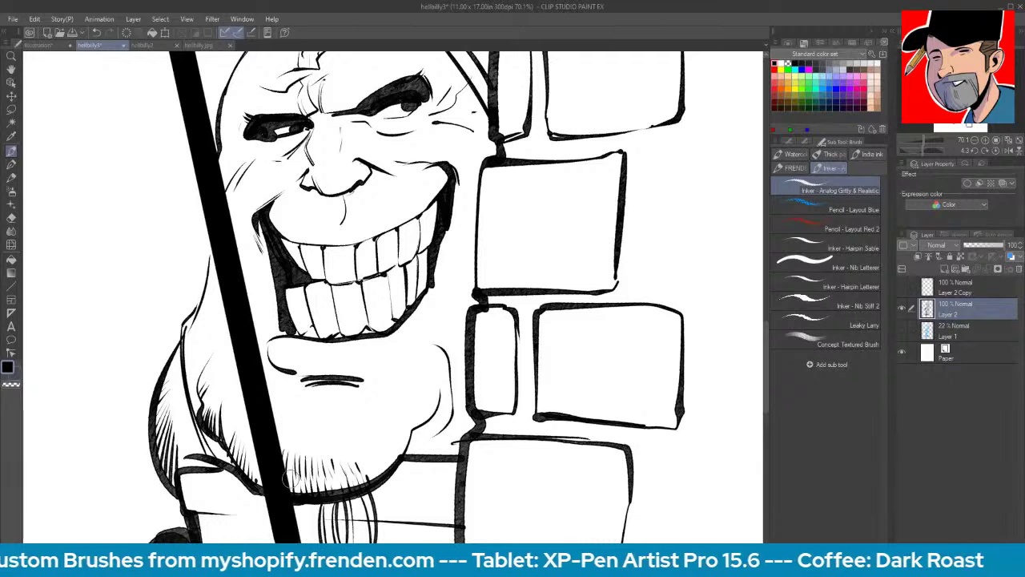
pyautogui.moveTo(253, 431); pyautogui.dragTo(257, 489)
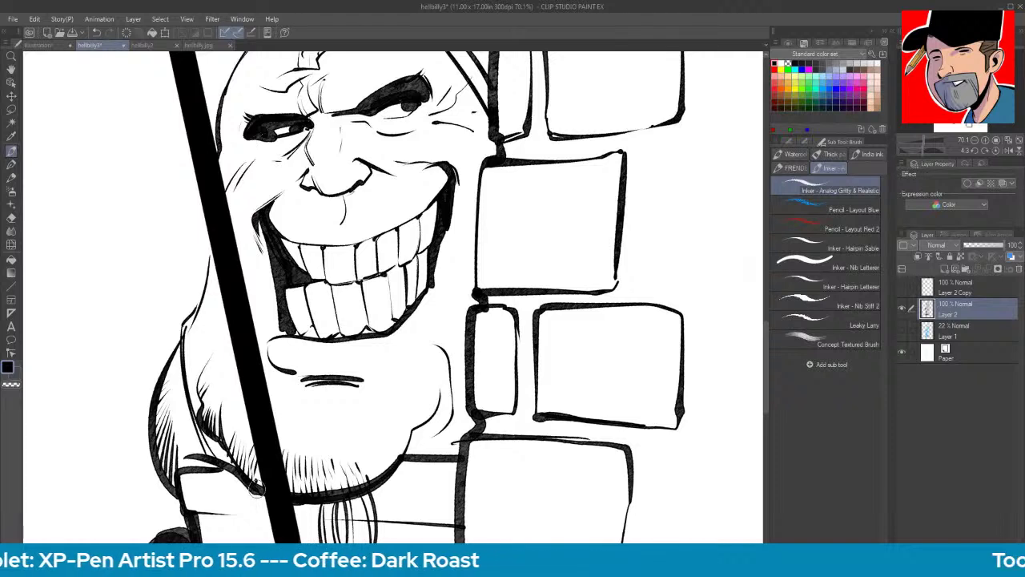
pyautogui.moveTo(367, 458)
pyautogui.mouseDown()
pyautogui.moveTo(380, 482)
pyautogui.moveTo(401, 458)
pyautogui.moveTo(336, 445)
pyautogui.mouseUp()
pyautogui.moveTo(349, 481)
pyautogui.mouseDown()
pyautogui.moveTo(341, 445)
pyautogui.moveTo(360, 448)
pyautogui.mouseUp()
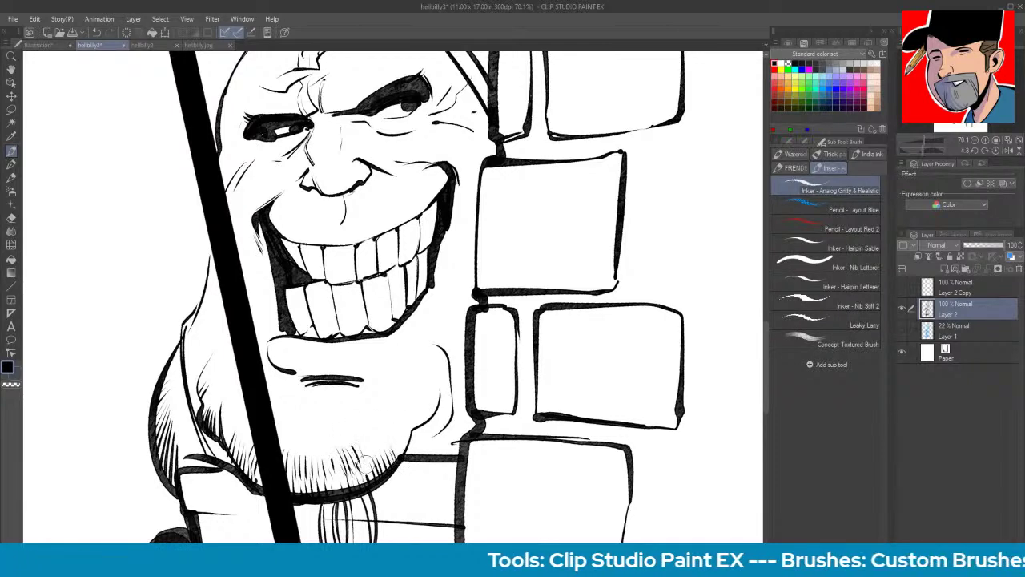
# - Hatch the wall-side jowl and neck of the grinning character with feathered strokes up to the bricks
pyautogui.moveTo(419, 426)
pyautogui.mouseDown()
pyautogui.moveTo(431, 398)
pyautogui.moveTo(424, 416)
pyautogui.mouseUp()
pyautogui.moveTo(431, 366)
pyautogui.mouseDown()
pyautogui.moveTo(436, 407)
pyautogui.moveTo(443, 400)
pyautogui.moveTo(422, 435)
pyautogui.moveTo(441, 426)
pyautogui.mouseUp()
pyautogui.moveTo(441, 433); pyautogui.dragTo(448, 416)
pyautogui.moveTo(447, 423); pyautogui.dragTo(451, 410)
pyautogui.moveTo(412, 456); pyautogui.dragTo(418, 443)
pyautogui.moveTo(418, 456)
pyautogui.mouseDown()
pyautogui.moveTo(443, 436)
pyautogui.moveTo(441, 463)
pyautogui.mouseUp()
pyautogui.moveTo(453, 419); pyautogui.dragTo(445, 465)
pyautogui.moveTo(459, 401); pyautogui.dragTo(453, 466)
pyautogui.moveTo(465, 420); pyautogui.dragTo(458, 439)
pyautogui.moveTo(468, 392)
pyautogui.mouseDown()
pyautogui.moveTo(463, 437)
pyautogui.moveTo(468, 429)
pyautogui.mouseUp()
pyautogui.moveTo(449, 353); pyautogui.dragTo(457, 392)
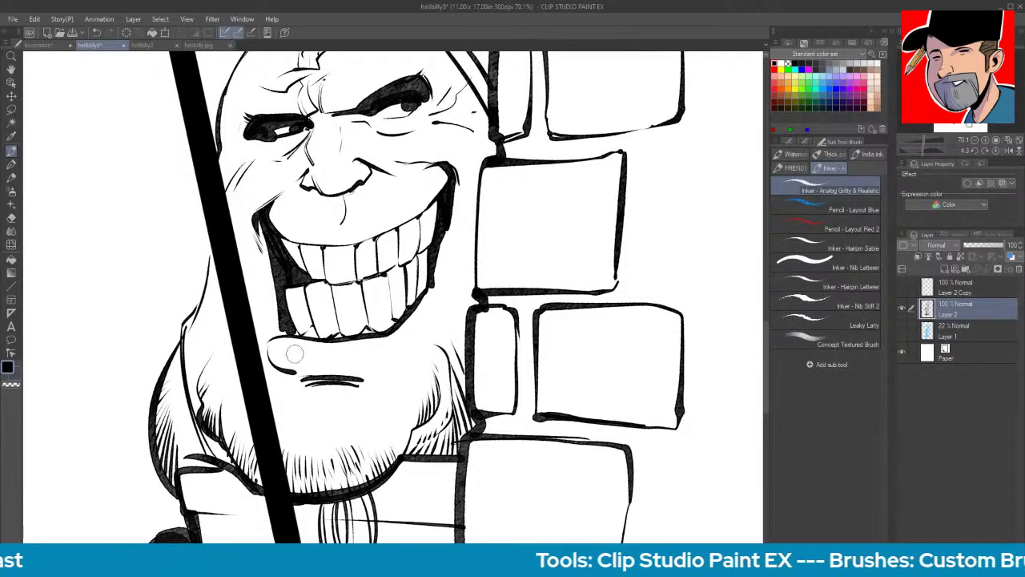
# - Shade under the grinning character's lower lip with short strokes, and add stubble to his chin and upper lip
pyautogui.moveTo(303, 373); pyautogui.dragTo(311, 365)
pyautogui.moveTo(318, 376); pyautogui.dragTo(318, 370)
pyautogui.moveTo(323, 376); pyautogui.dragTo(330, 371)
pyautogui.moveTo(340, 377); pyautogui.dragTo(342, 373)
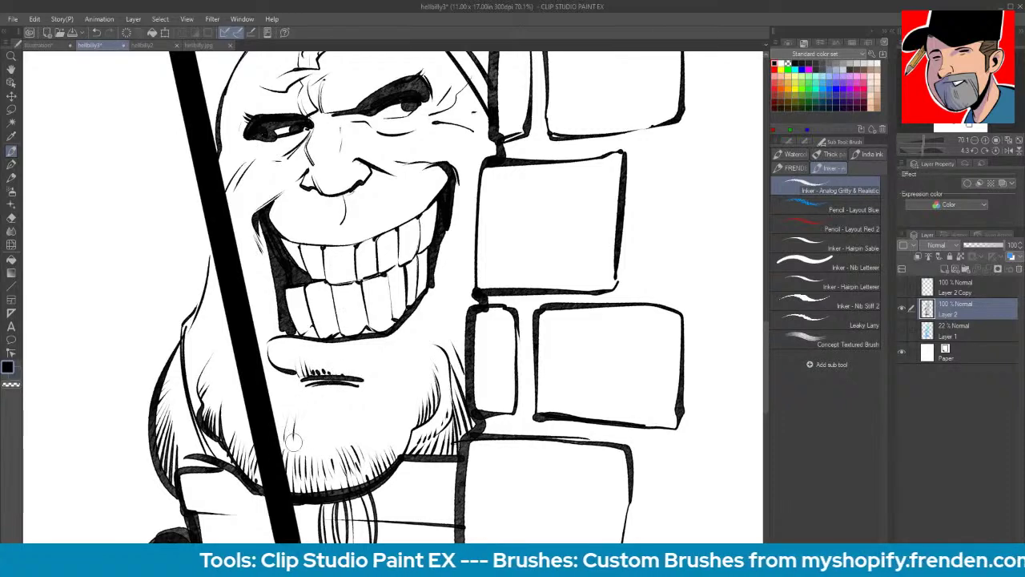
pyautogui.moveTo(279, 205); pyautogui.dragTo(308, 198)
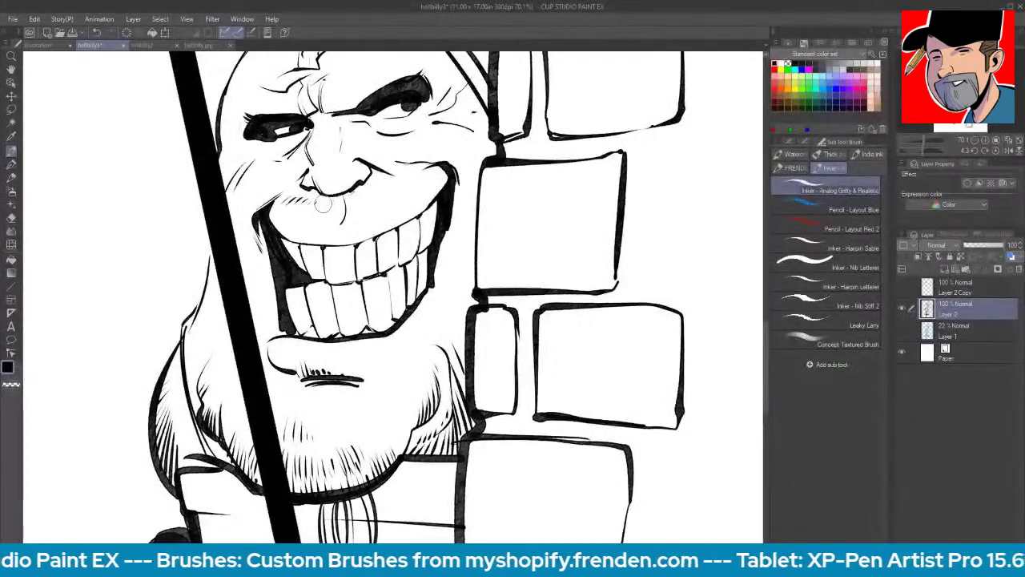
pyautogui.moveTo(287, 214); pyautogui.dragTo(323, 211)
pyautogui.moveTo(327, 215)
pyautogui.mouseDown()
pyautogui.moveTo(402, 185)
pyautogui.moveTo(350, 194)
pyautogui.mouseUp()
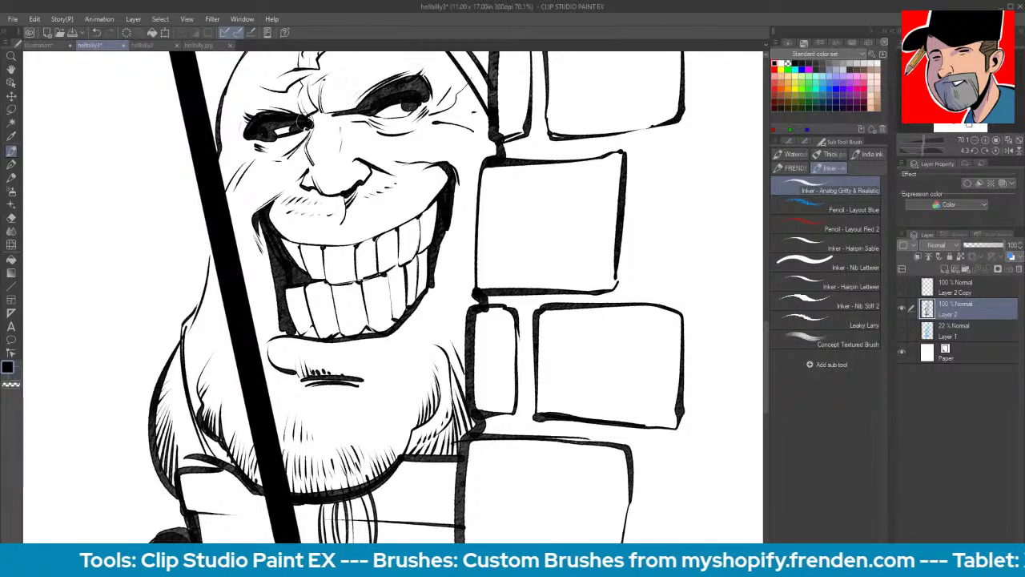
# - Ink wrinkles beside both eyes, a drip below the nose, and creases outside the mouth corners of the grinning character
pyautogui.moveTo(432, 130); pyautogui.dragTo(479, 149)
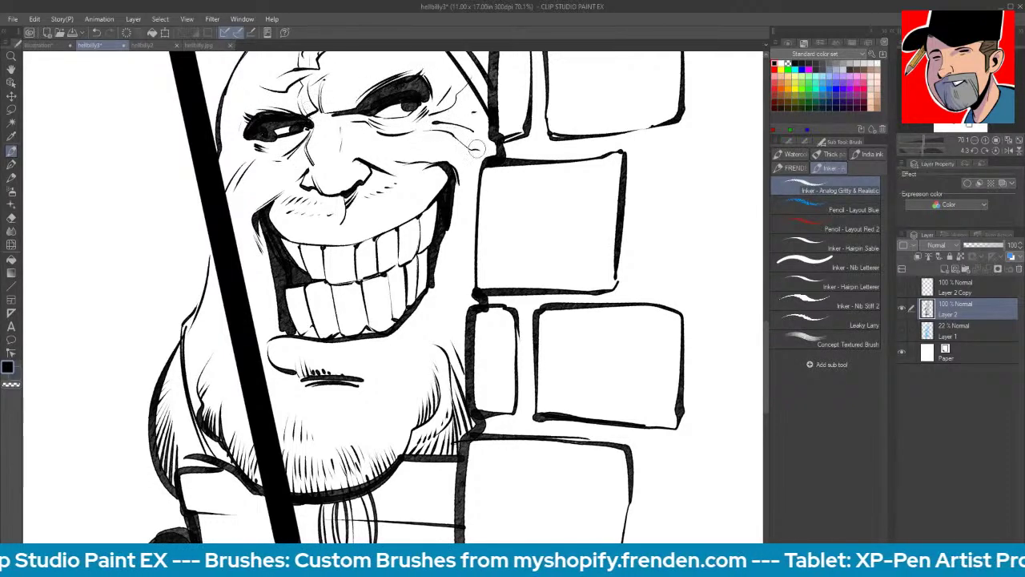
pyautogui.moveTo(241, 147)
pyautogui.mouseDown()
pyautogui.moveTo(222, 143)
pyautogui.moveTo(221, 159)
pyautogui.mouseUp()
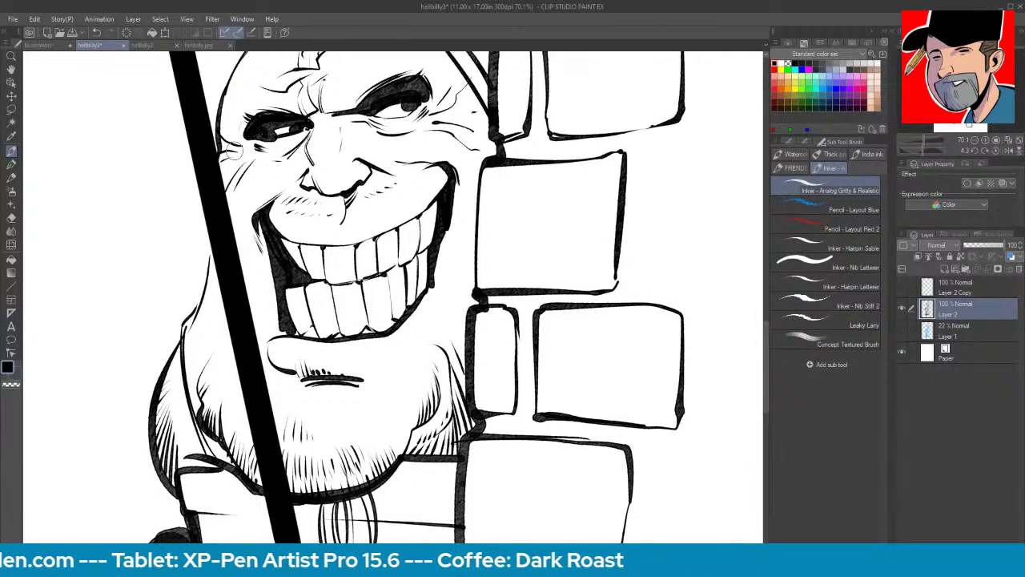
pyautogui.moveTo(344, 199); pyautogui.dragTo(345, 214)
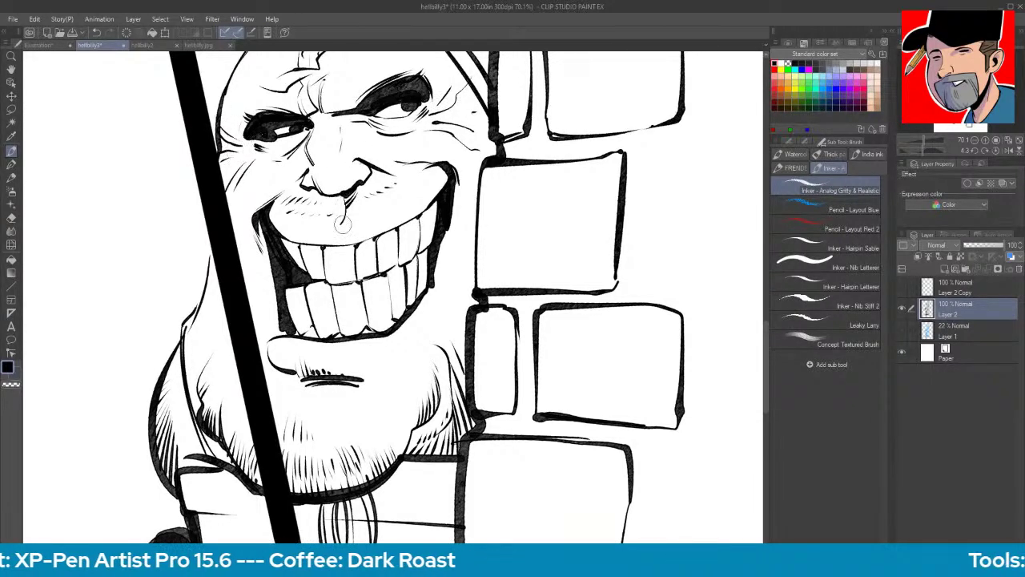
pyautogui.moveTo(253, 218); pyautogui.dragTo(269, 255)
pyautogui.moveTo(457, 173)
pyautogui.mouseDown()
pyautogui.moveTo(463, 214)
pyautogui.moveTo(462, 201)
pyautogui.mouseUp()
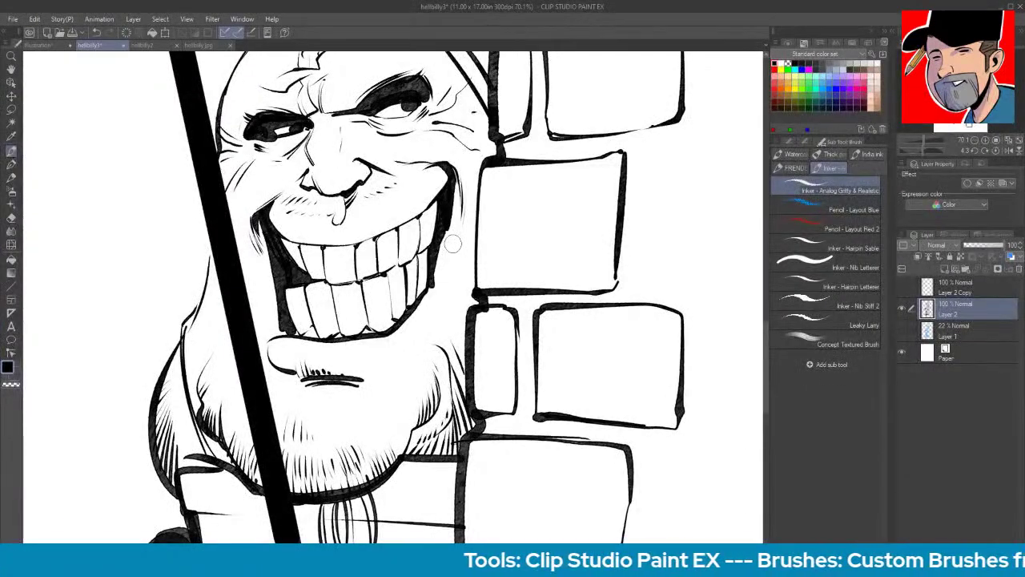
pyautogui.moveTo(212, 245); pyautogui.dragTo(195, 327)
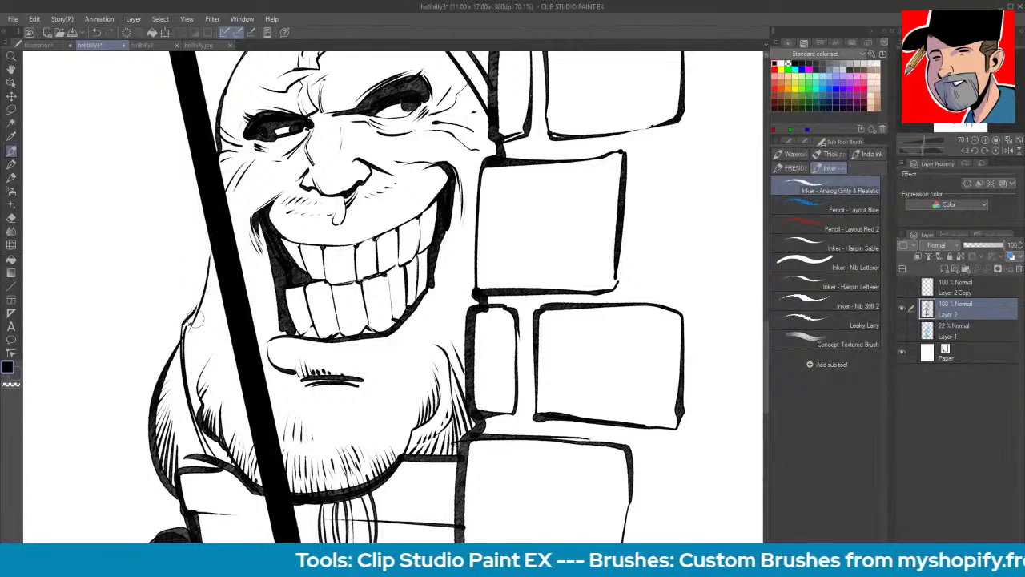
# - Feather shading strokes at both ends of the crease beneath the grinning character's lower lip
pyautogui.moveTo(359, 386); pyautogui.dragTo(404, 357)
pyautogui.moveTo(330, 371); pyautogui.dragTo(397, 363)
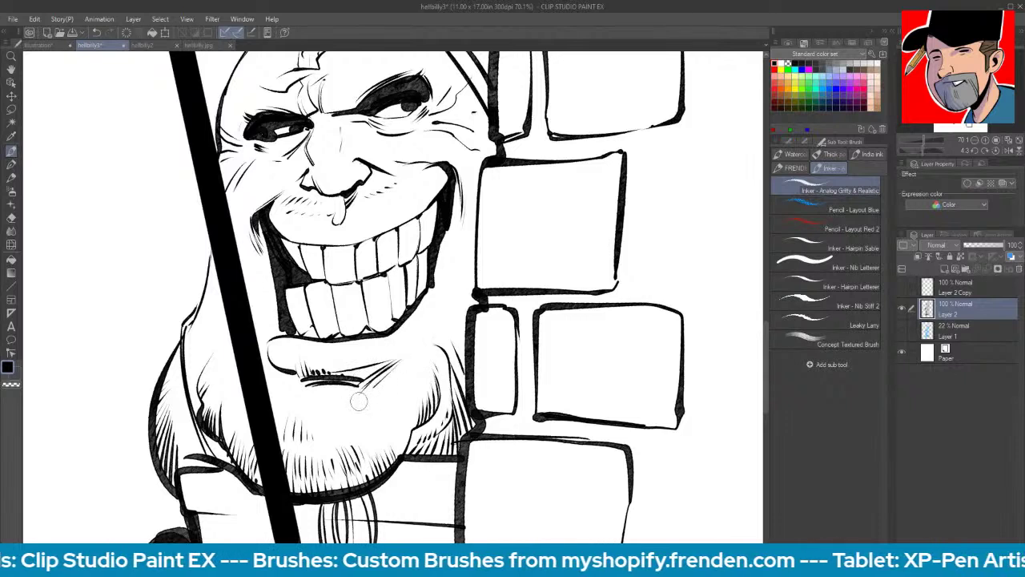
pyautogui.moveTo(287, 378)
pyautogui.mouseDown()
pyautogui.moveTo(308, 385)
pyautogui.moveTo(303, 392)
pyautogui.mouseUp()
pyautogui.moveTo(274, 389); pyautogui.dragTo(316, 399)
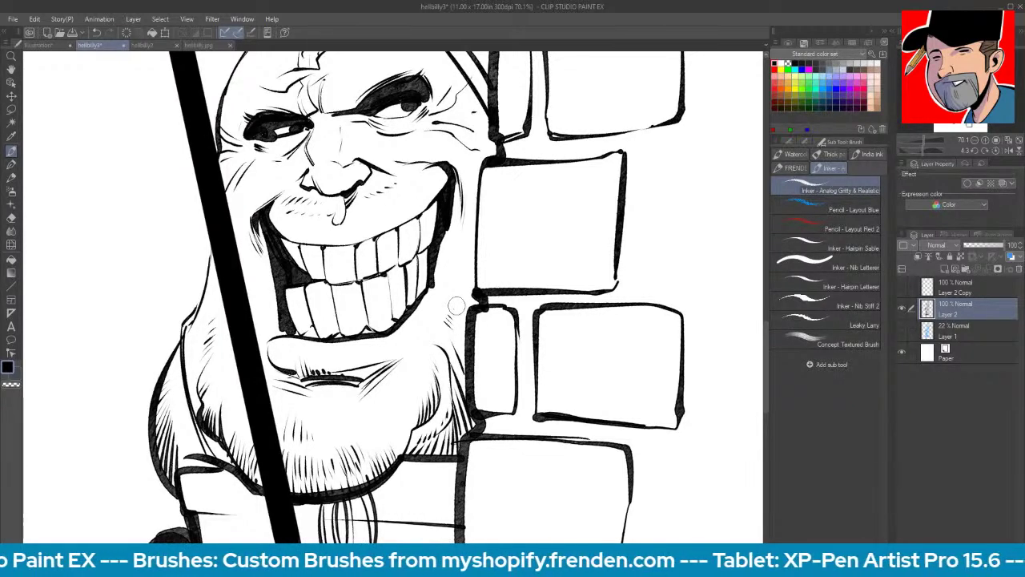
# - Add beard strokes to the cheek and neck folds behind the handle, and bristles along the outer neck contour
pyautogui.moveTo(193, 366)
pyautogui.mouseDown()
pyautogui.moveTo(219, 306)
pyautogui.moveTo(201, 382)
pyautogui.mouseUp()
pyautogui.moveTo(232, 344); pyautogui.dragTo(216, 370)
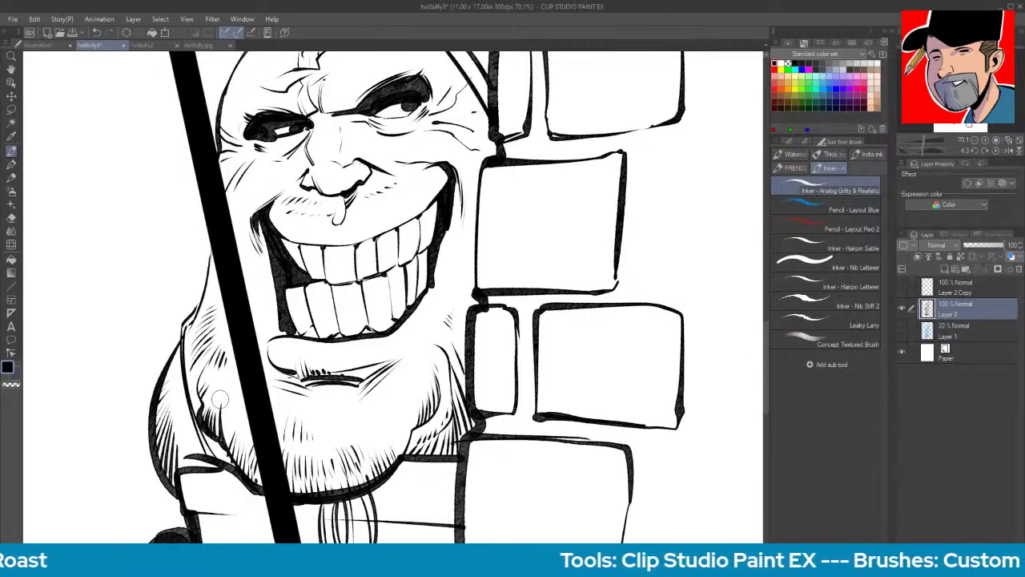
pyautogui.moveTo(192, 422)
pyautogui.mouseDown()
pyautogui.moveTo(171, 453)
pyautogui.moveTo(181, 466)
pyautogui.moveTo(223, 460)
pyautogui.moveTo(216, 473)
pyautogui.mouseUp()
pyautogui.moveTo(167, 379)
pyautogui.mouseDown()
pyautogui.moveTo(144, 407)
pyautogui.moveTo(141, 472)
pyautogui.mouseUp()
pyautogui.moveTo(168, 434)
pyautogui.mouseDown()
pyautogui.moveTo(146, 474)
pyautogui.moveTo(158, 485)
pyautogui.mouseUp()
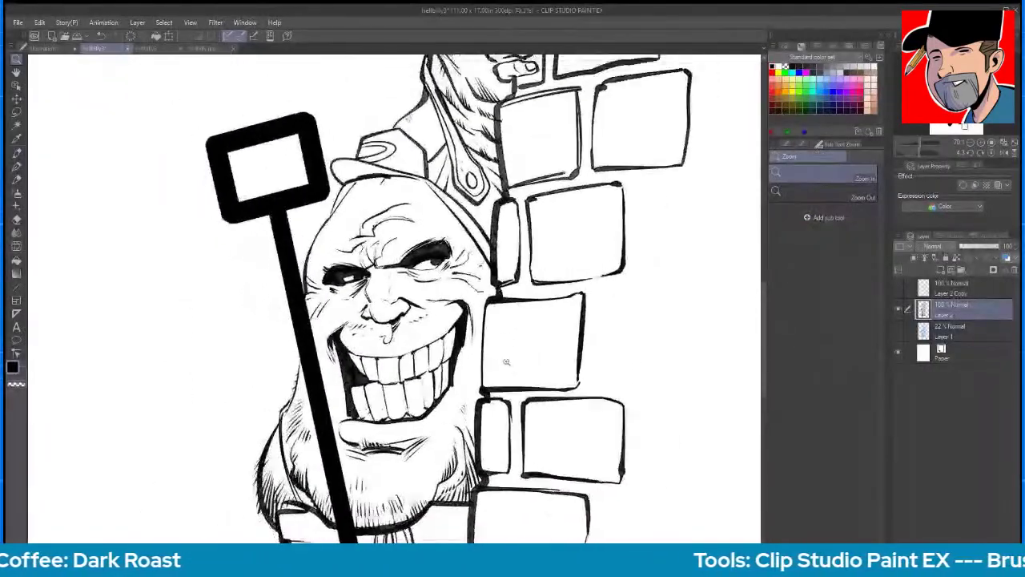
# - Ink pits and a curved dent on the brick below the gripping hand, and crack and edge lines on the brick beside it
pyautogui.scroll(3, 508, 360)
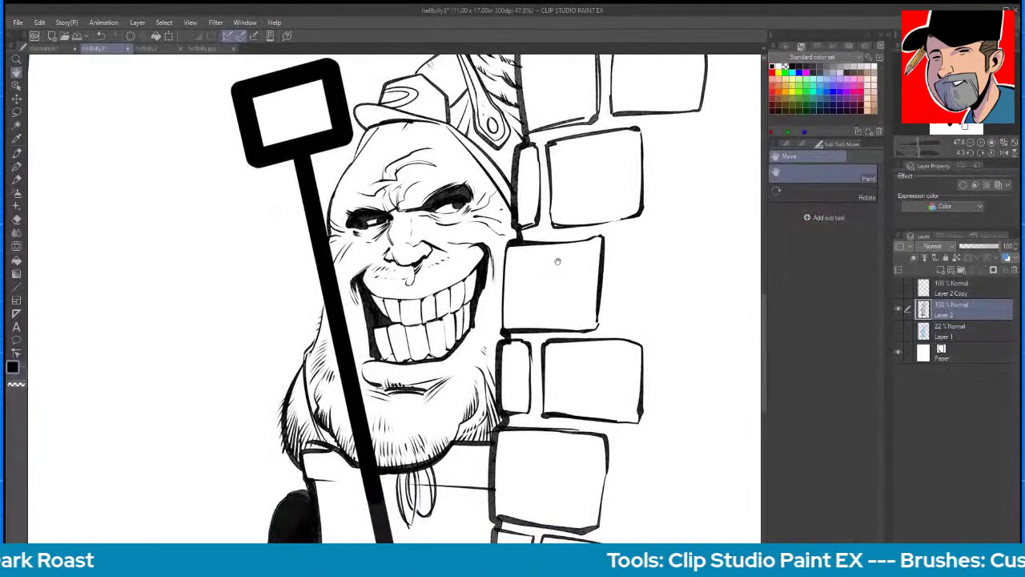
pyautogui.press('b')
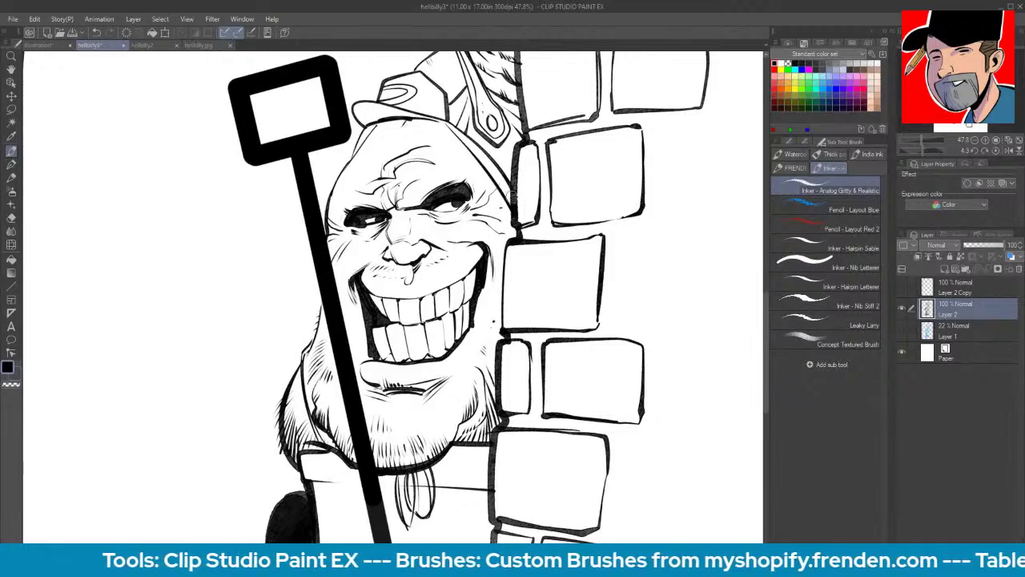
pyautogui.press('space')
pyautogui.moveTo(514, 193); pyautogui.dragTo(515, 472)
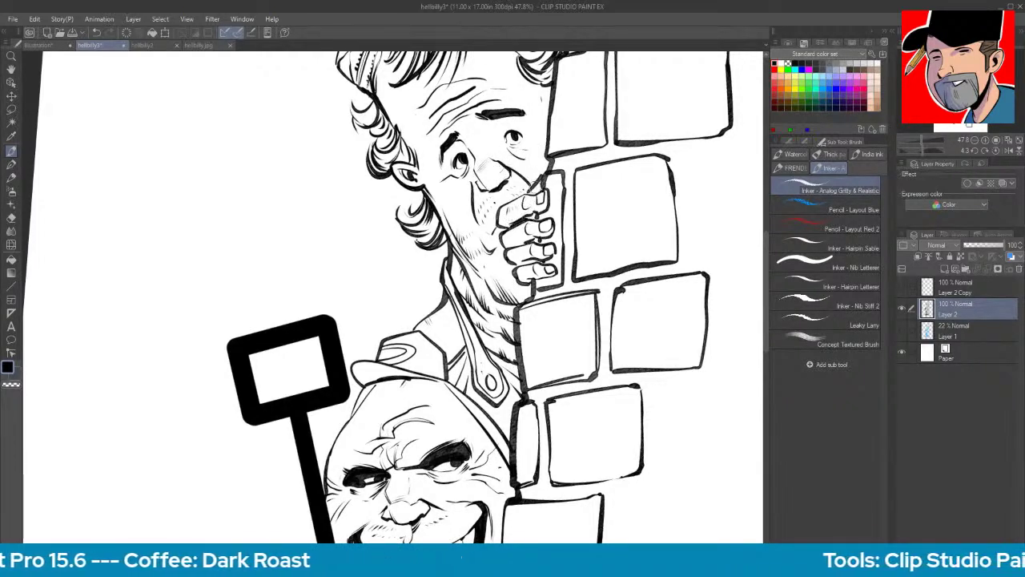
pyautogui.moveTo(537, 327)
pyautogui.mouseDown()
pyautogui.moveTo(561, 341)
pyautogui.moveTo(576, 323)
pyautogui.mouseUp()
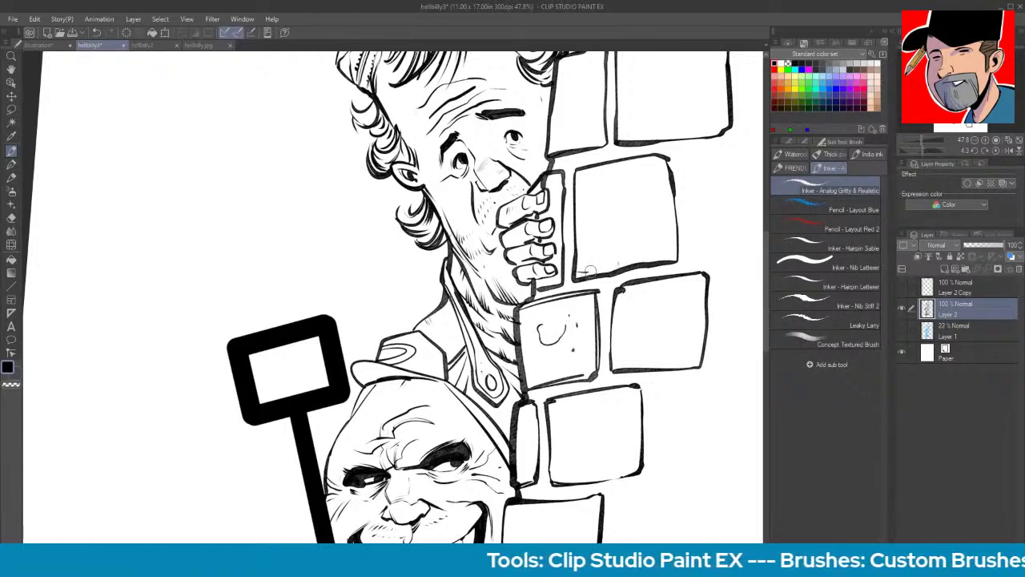
pyautogui.moveTo(577, 237)
pyautogui.mouseDown()
pyautogui.moveTo(582, 267)
pyautogui.moveTo(596, 270)
pyautogui.moveTo(671, 245)
pyautogui.moveTo(665, 173)
pyautogui.moveTo(673, 238)
pyautogui.moveTo(646, 176)
pyautogui.moveTo(592, 258)
pyautogui.moveTo(632, 236)
pyautogui.mouseUp()
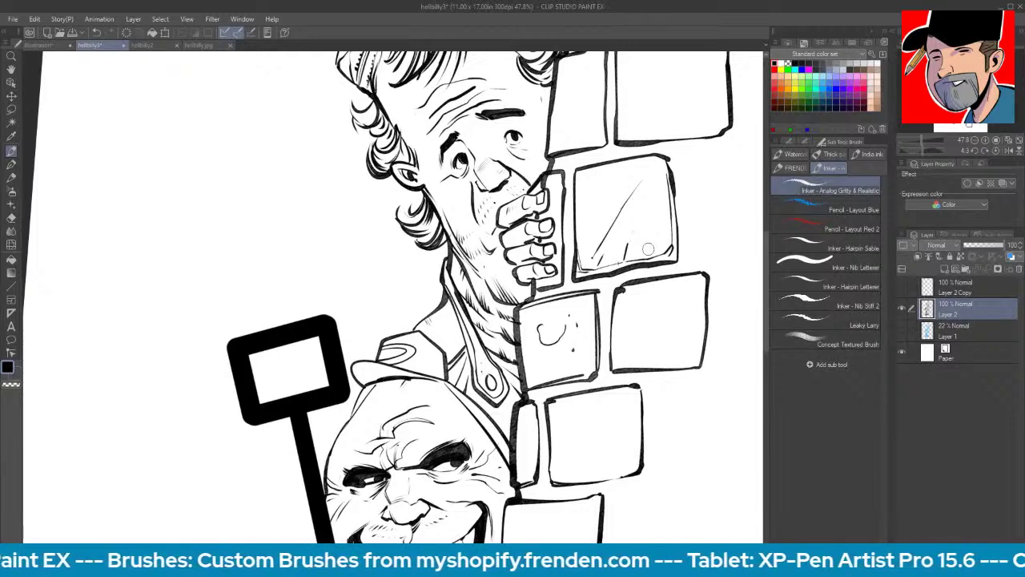
# - Ink inner edge lines and chipped corners on the next two large bricks further down the wall
pyautogui.moveTo(582, 375)
pyautogui.mouseDown()
pyautogui.moveTo(592, 329)
pyautogui.moveTo(607, 377)
pyautogui.moveTo(620, 293)
pyautogui.moveTo(616, 361)
pyautogui.moveTo(696, 352)
pyautogui.moveTo(707, 274)
pyautogui.mouseUp()
pyautogui.moveTo(705, 348)
pyautogui.mouseDown()
pyautogui.moveTo(682, 362)
pyautogui.moveTo(687, 338)
pyautogui.moveTo(677, 354)
pyautogui.moveTo(698, 318)
pyautogui.mouseUp()
pyautogui.moveTo(629, 457)
pyautogui.mouseDown()
pyautogui.moveTo(608, 474)
pyautogui.moveTo(550, 473)
pyautogui.mouseUp()
pyautogui.moveTo(635, 455); pyautogui.dragTo(633, 388)
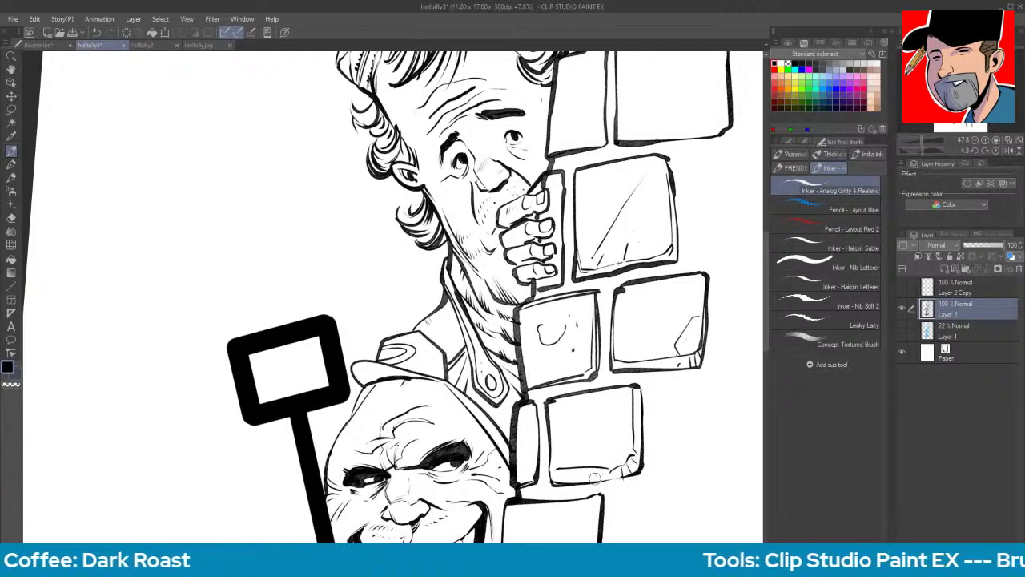
# - Ink inner edge lines and chips on the narrow bricks beside the cap, behind the gripping fingers and beside the horned character's face
pyautogui.moveTo(524, 468); pyautogui.dragTo(528, 422)
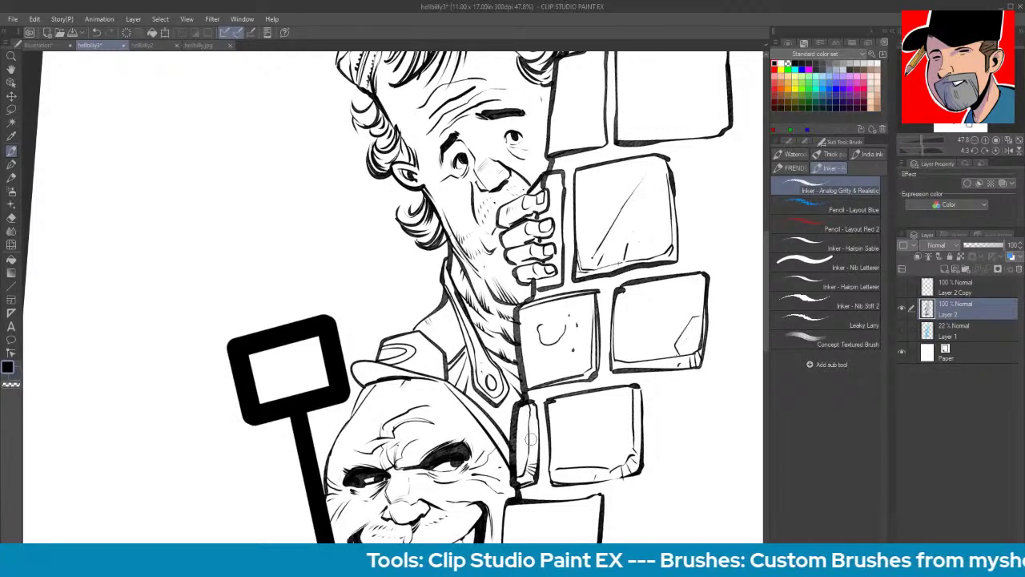
pyautogui.moveTo(538, 282)
pyautogui.mouseDown()
pyautogui.moveTo(553, 269)
pyautogui.moveTo(547, 283)
pyautogui.mouseUp()
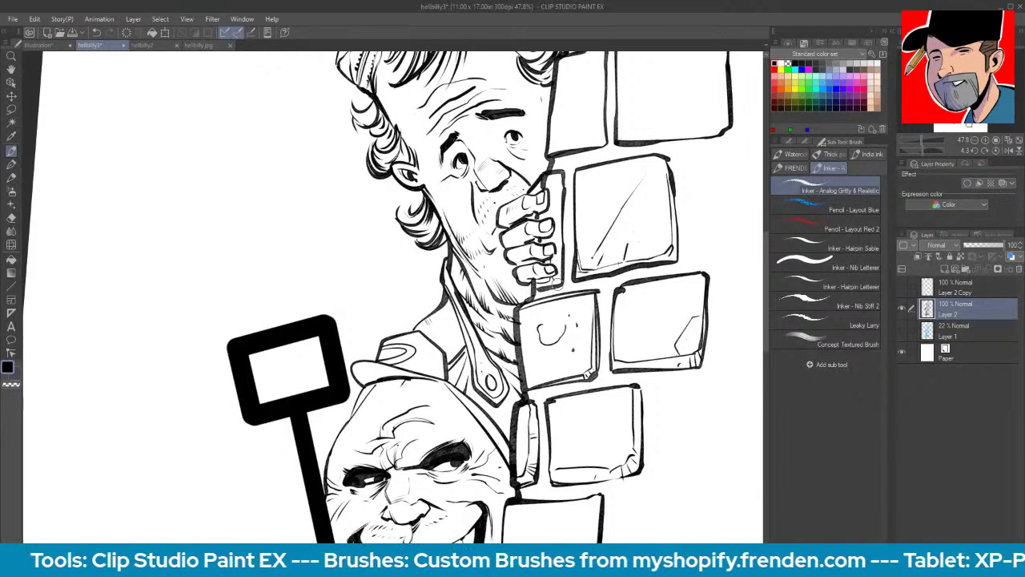
pyautogui.moveTo(553, 185)
pyautogui.mouseDown()
pyautogui.moveTo(558, 170)
pyautogui.moveTo(527, 180)
pyautogui.moveTo(425, 332)
pyautogui.moveTo(468, 251)
pyautogui.mouseUp()
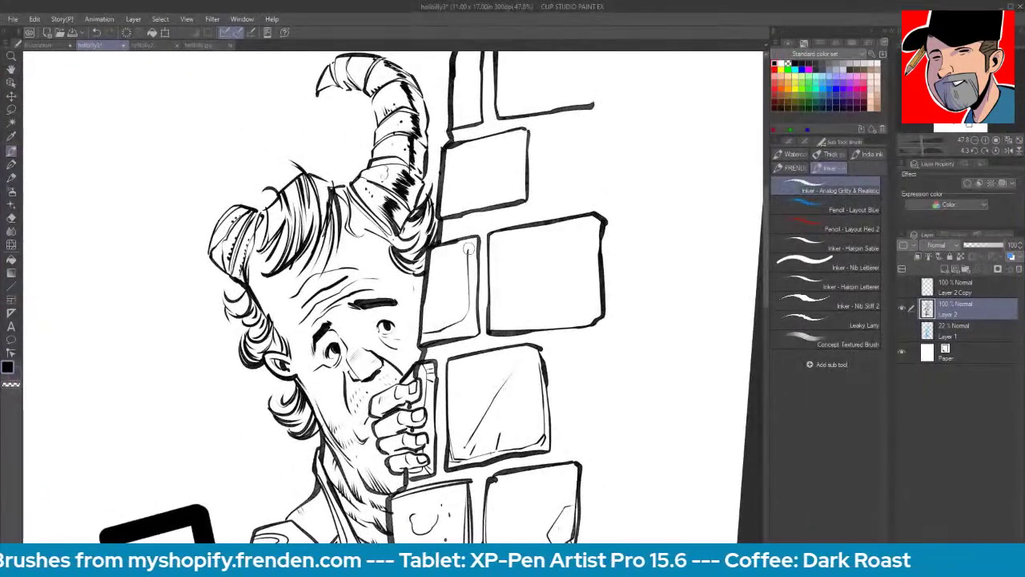
pyautogui.moveTo(464, 336); pyautogui.dragTo(467, 316)
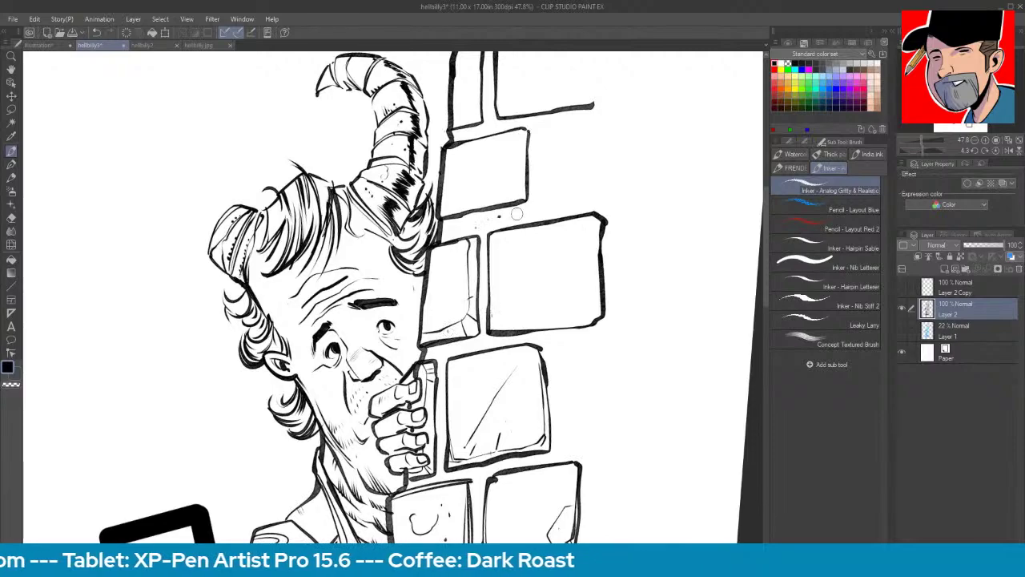
# - Save the hellbilly3 illustration
pyautogui.hotkey('ctrl', 'space')
pyautogui.moveTo(641, 224); pyautogui.dragTo(595, 221)
pyautogui.press('space')
pyautogui.moveTo(601, 317); pyautogui.dragTo(576, 227)
pyautogui.hotkey('ctrl', 'space')
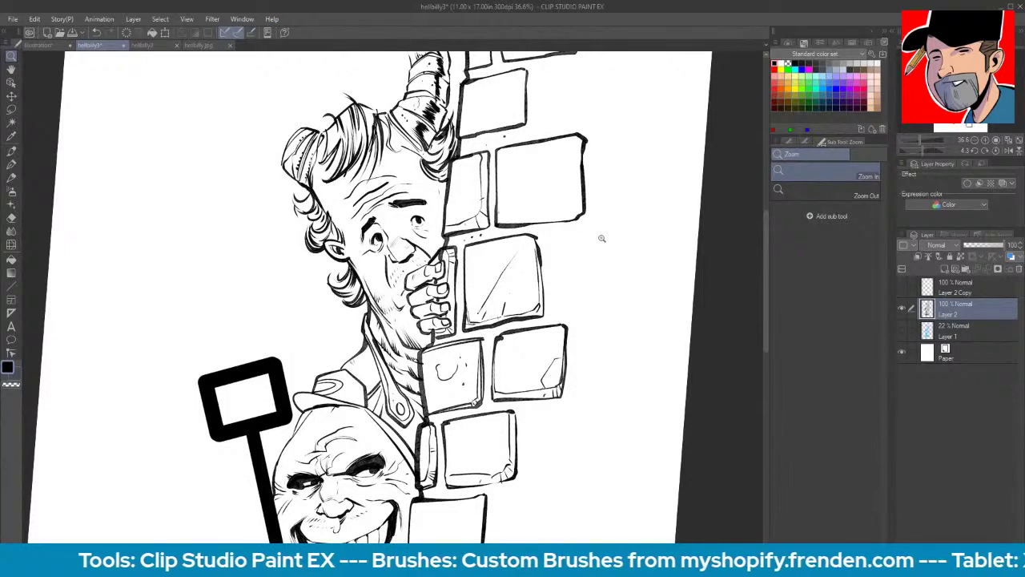
pyautogui.click(81, 35)
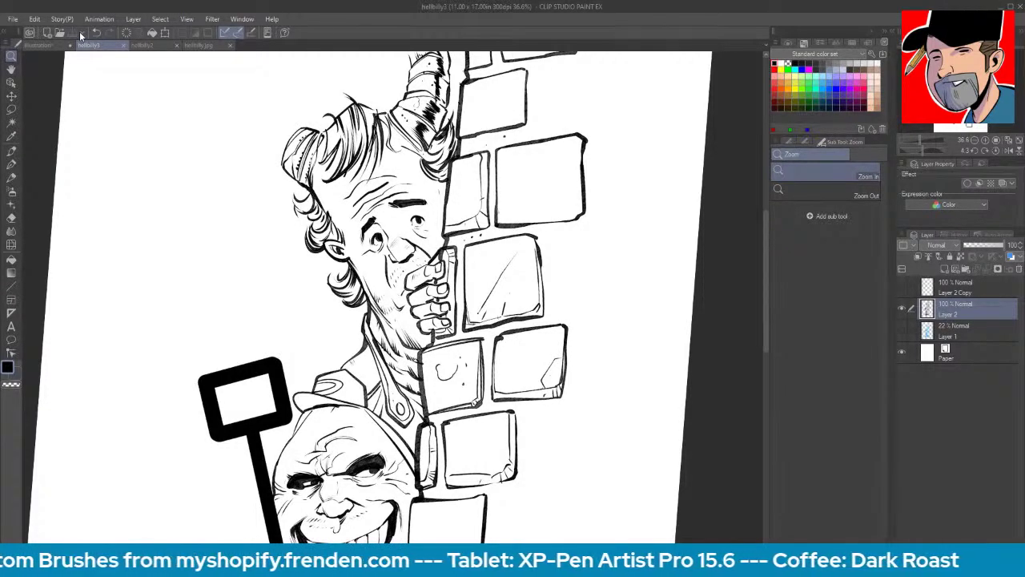
# - Outline the horned character's forearm from the gripping hand down to the cap, erasing the neck and collar lines it overlaps
pyautogui.moveTo(648, 384); pyautogui.dragTo(684, 284)
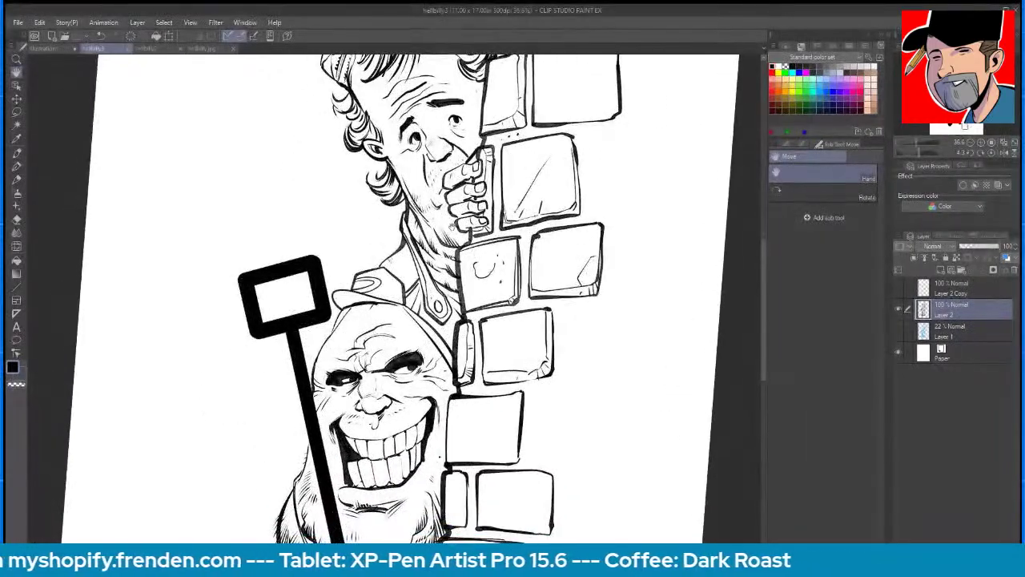
pyautogui.press('p')
pyautogui.moveTo(451, 207); pyautogui.dragTo(402, 280)
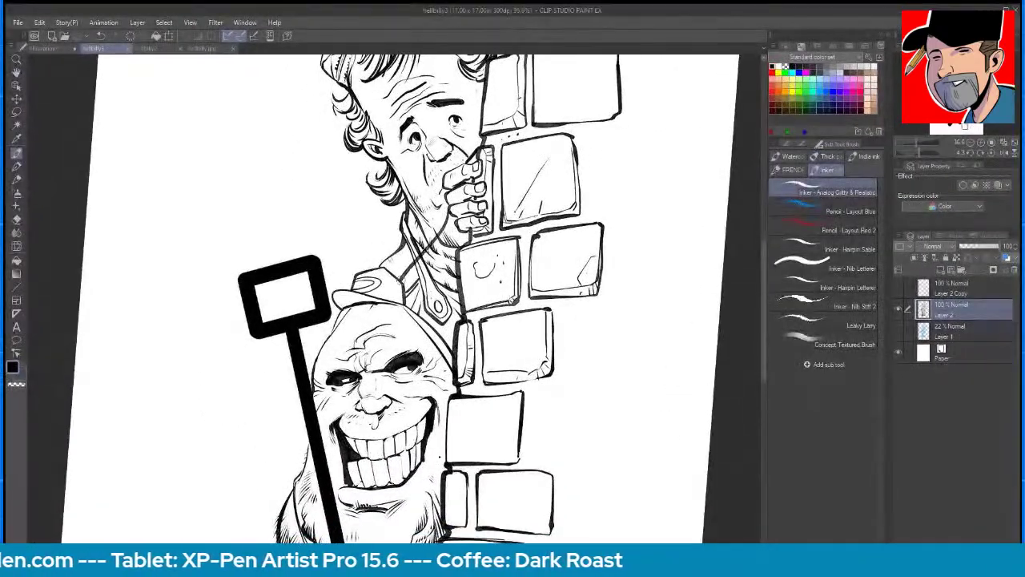
pyautogui.press('e')
pyautogui.moveTo(451, 235)
pyautogui.mouseDown()
pyautogui.moveTo(423, 266)
pyautogui.moveTo(438, 272)
pyautogui.moveTo(410, 294)
pyautogui.moveTo(413, 309)
pyautogui.moveTo(432, 314)
pyautogui.moveTo(445, 253)
pyautogui.mouseUp()
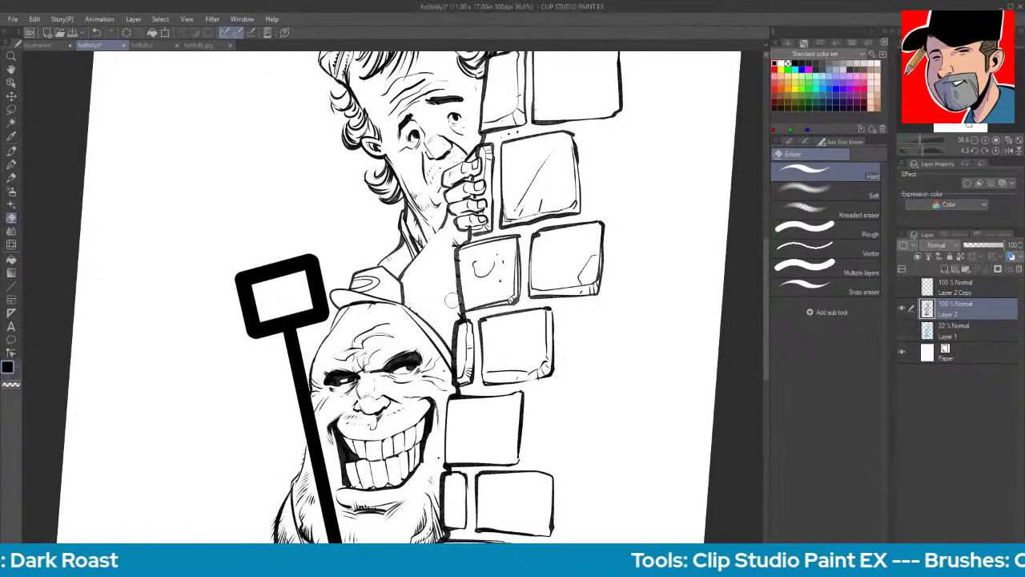
pyautogui.press('p')
pyautogui.moveTo(451, 212); pyautogui.dragTo(403, 276)
pyautogui.moveTo(430, 328)
pyautogui.mouseDown()
pyautogui.moveTo(462, 273)
pyautogui.moveTo(442, 272)
pyautogui.mouseUp()
# - Ink short hair strokes and hatching along the upper contour and across the surface of the horned character's forearm
pyautogui.hotkey('ctrl', 'space')
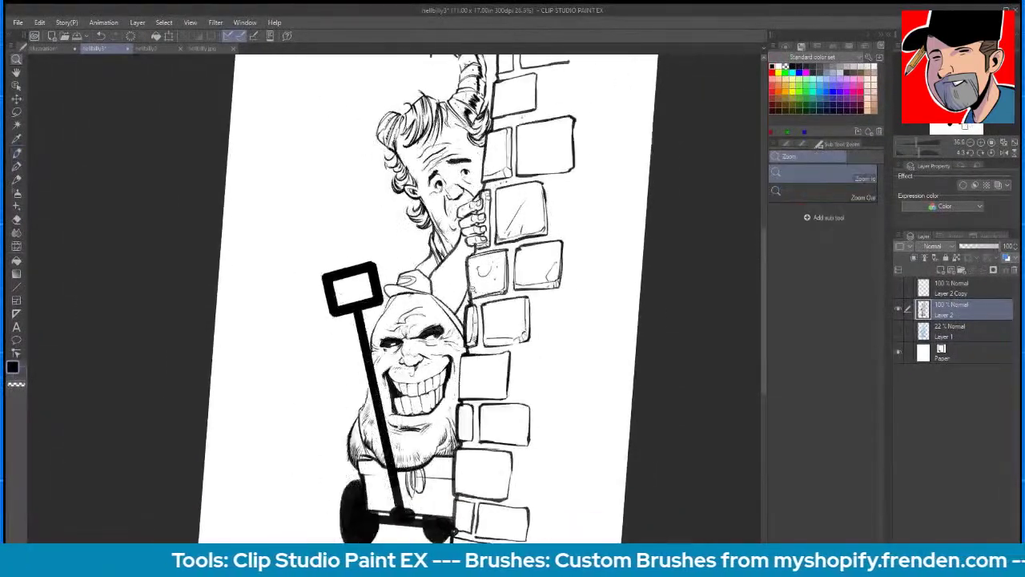
pyautogui.moveTo(564, 290); pyautogui.dragTo(542, 345)
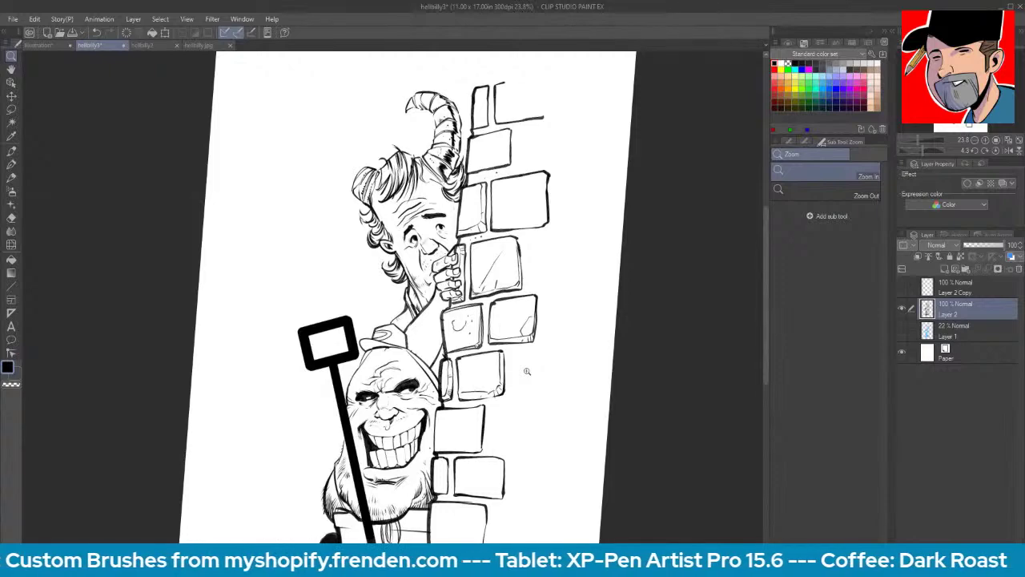
pyautogui.press('space')
pyautogui.moveTo(629, 396); pyautogui.dragTo(636, 347)
pyautogui.hotkey('ctrl', 'space')
pyautogui.moveTo(464, 306); pyautogui.dragTo(488, 297)
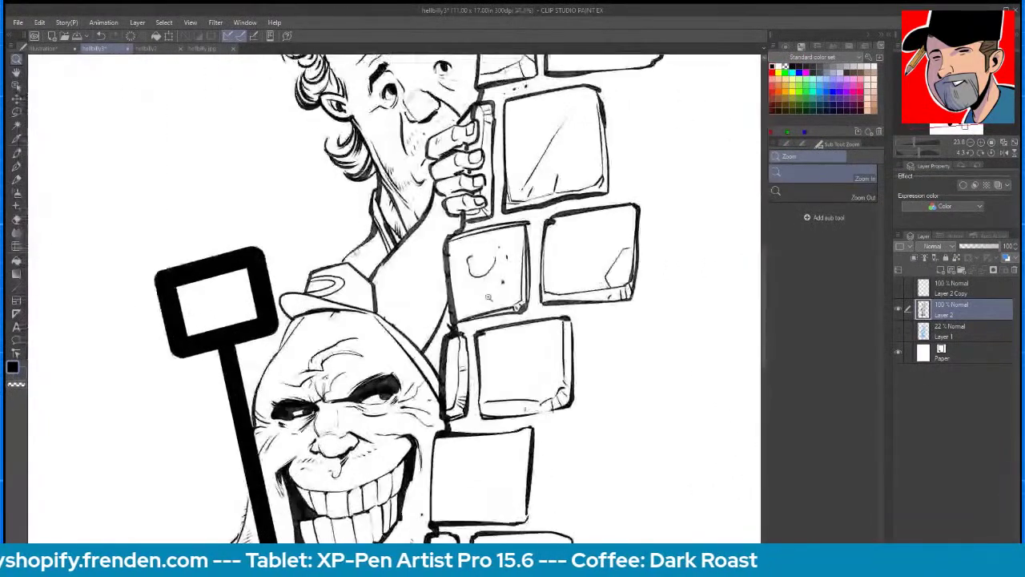
pyautogui.press('h')
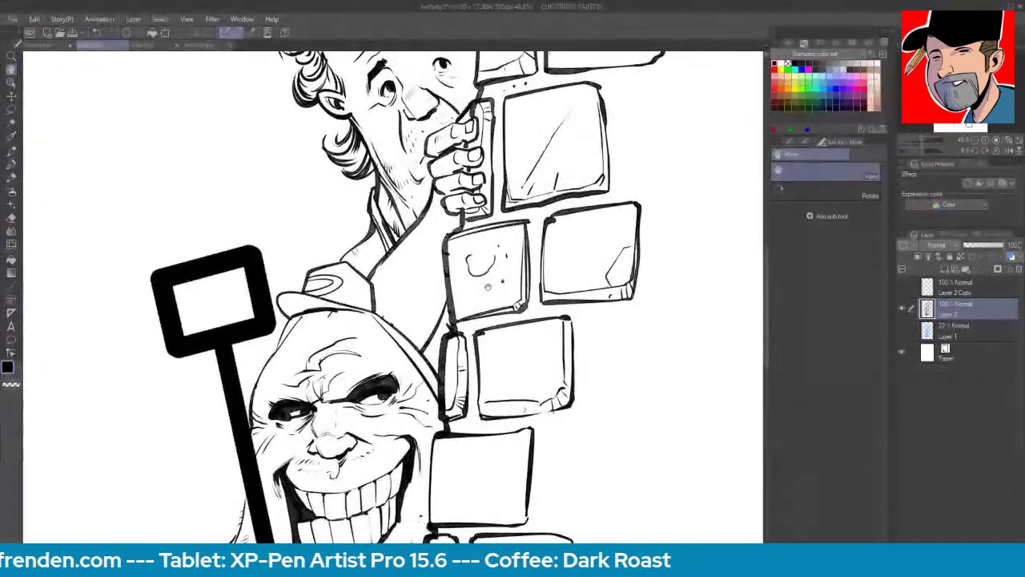
pyautogui.press('b')
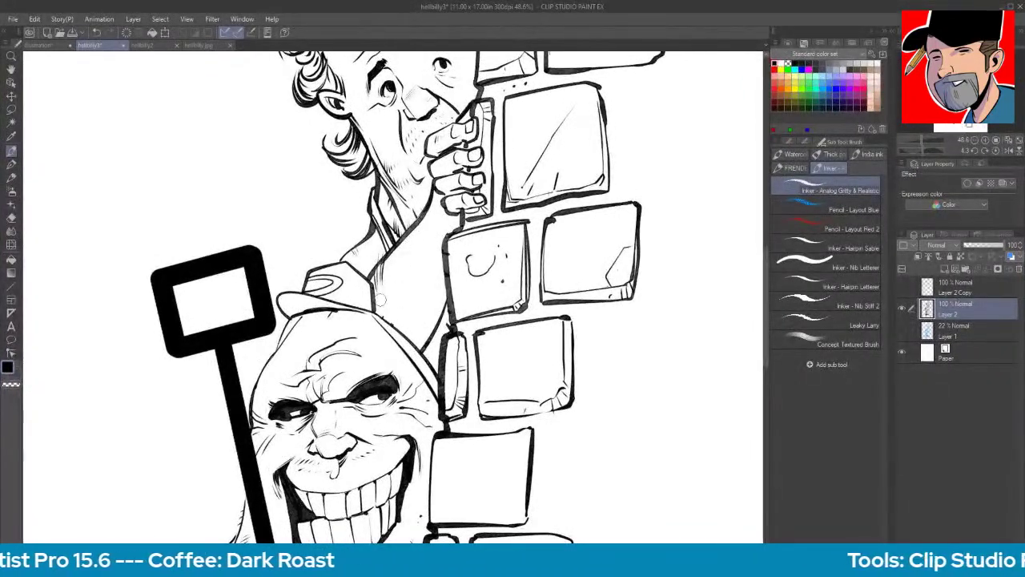
pyautogui.moveTo(407, 243); pyautogui.dragTo(403, 261)
pyautogui.moveTo(412, 240); pyautogui.dragTo(413, 255)
pyautogui.moveTo(419, 227)
pyautogui.mouseDown()
pyautogui.moveTo(415, 245)
pyautogui.moveTo(418, 237)
pyautogui.mouseUp()
pyautogui.moveTo(426, 211); pyautogui.dragTo(399, 254)
pyautogui.moveTo(409, 232)
pyautogui.mouseDown()
pyautogui.moveTo(396, 256)
pyautogui.moveTo(418, 247)
pyautogui.mouseUp()
pyautogui.moveTo(442, 210); pyautogui.dragTo(424, 234)
pyautogui.moveTo(447, 192); pyautogui.dragTo(428, 221)
pyautogui.moveTo(408, 258)
pyautogui.mouseDown()
pyautogui.moveTo(387, 281)
pyautogui.moveTo(393, 303)
pyautogui.moveTo(373, 309)
pyautogui.moveTo(391, 314)
pyautogui.mouseUp()
pyautogui.moveTo(409, 279)
pyautogui.mouseDown()
pyautogui.moveTo(396, 312)
pyautogui.moveTo(405, 300)
pyautogui.mouseUp()
pyautogui.moveTo(433, 267); pyautogui.dragTo(415, 292)
pyautogui.moveTo(440, 249)
pyautogui.mouseDown()
pyautogui.moveTo(423, 280)
pyautogui.moveTo(399, 274)
pyautogui.mouseUp()
pyautogui.moveTo(392, 237)
pyautogui.mouseDown()
pyautogui.moveTo(382, 279)
pyautogui.moveTo(373, 272)
pyautogui.moveTo(367, 284)
pyautogui.mouseUp()
pyautogui.moveTo(405, 298); pyautogui.dragTo(393, 337)
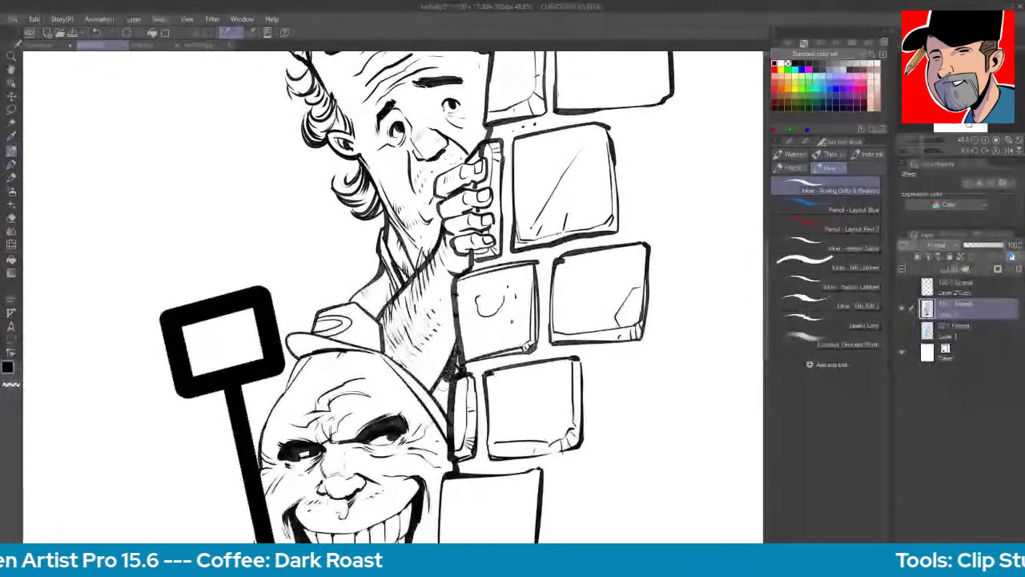
# - Fill the gap between the forearm, cap and wall with solid black, and darken the shadows around the gripping fingers
pyautogui.moveTo(437, 392)
pyautogui.mouseDown()
pyautogui.moveTo(454, 358)
pyautogui.moveTo(450, 400)
pyautogui.mouseUp()
pyautogui.moveTo(469, 162)
pyautogui.mouseDown()
pyautogui.moveTo(483, 150)
pyautogui.moveTo(462, 192)
pyautogui.moveTo(478, 181)
pyautogui.mouseUp()
pyautogui.moveTo(468, 214); pyautogui.dragTo(484, 207)
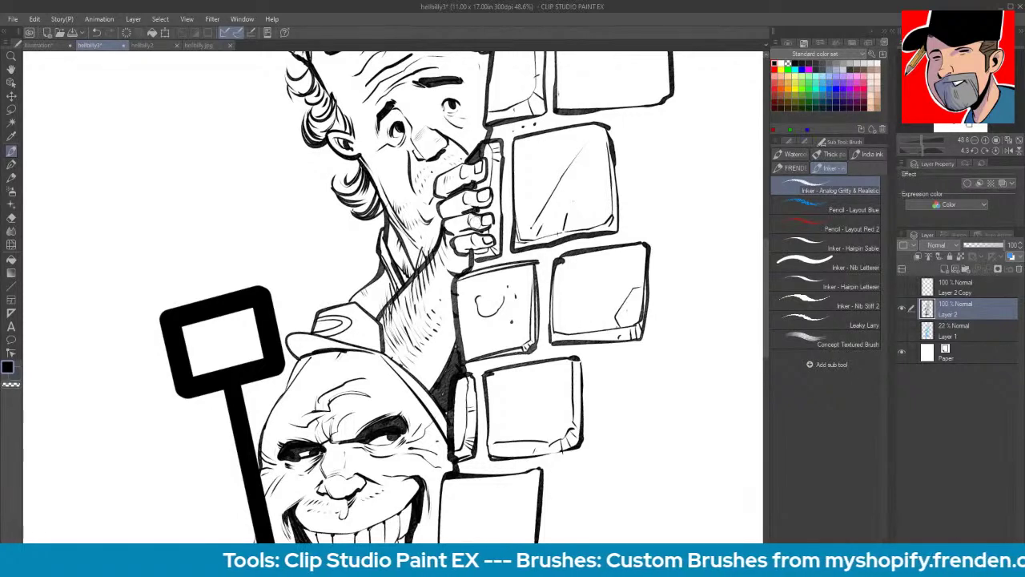
# - Add short strokes along the cap's edge near the wall and a loose curl to the horned character's lower hair
pyautogui.press('space')
pyautogui.moveTo(504, 149); pyautogui.dragTo(472, 304)
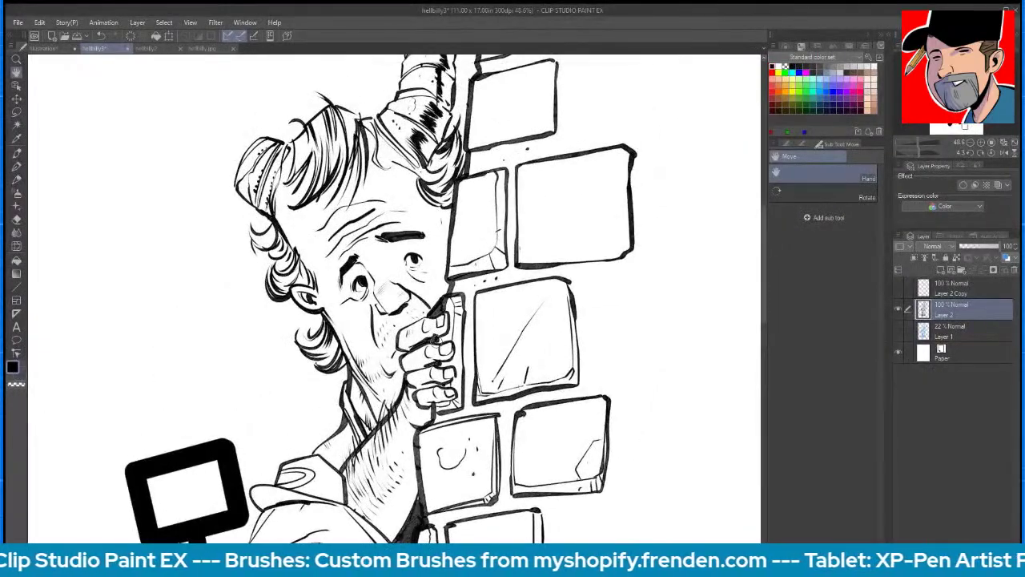
pyautogui.moveTo(478, 537)
pyautogui.mouseDown()
pyautogui.moveTo(596, 209)
pyautogui.moveTo(534, 347)
pyautogui.moveTo(485, 418)
pyautogui.mouseUp()
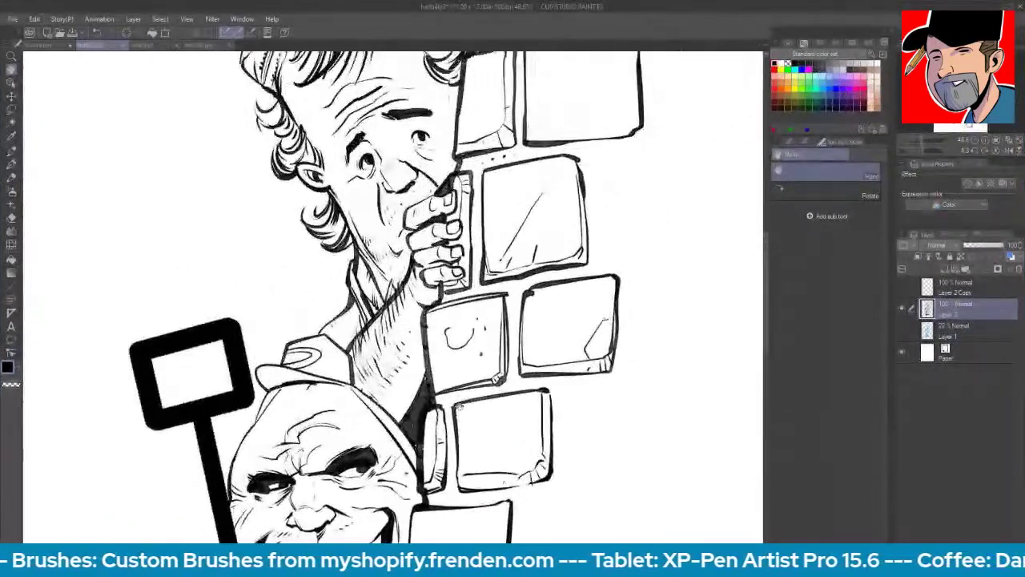
pyautogui.moveTo(395, 421); pyautogui.dragTo(389, 432)
pyautogui.moveTo(321, 257); pyautogui.dragTo(350, 246)
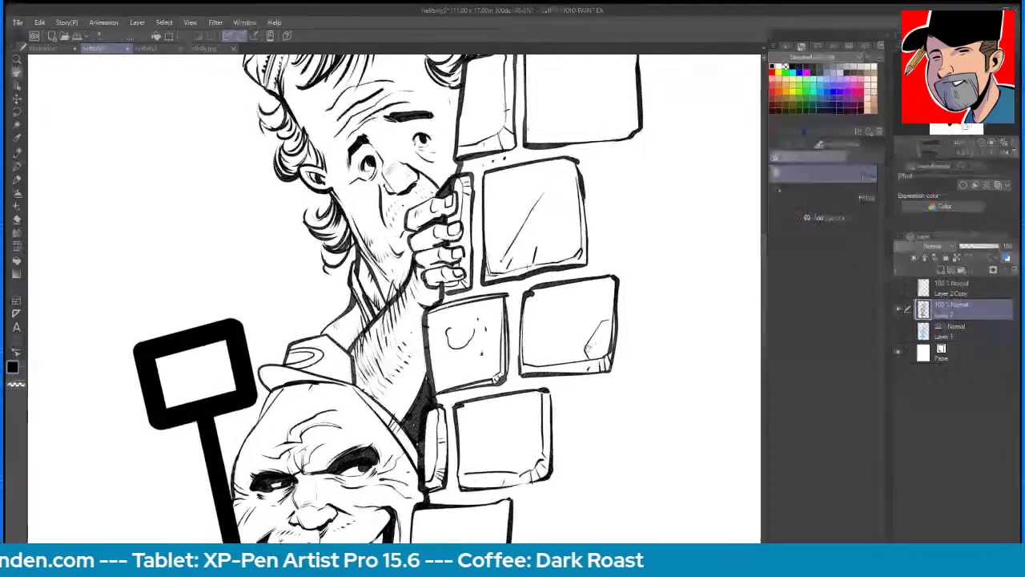
# - Ink inner bottom and side edge lines on the large brick beside the grinning character's mouth
pyautogui.moveTo(593, 349)
pyautogui.mouseDown()
pyautogui.moveTo(638, 220)
pyautogui.moveTo(611, 164)
pyautogui.moveTo(615, 368)
pyautogui.moveTo(648, 495)
pyautogui.mouseUp()
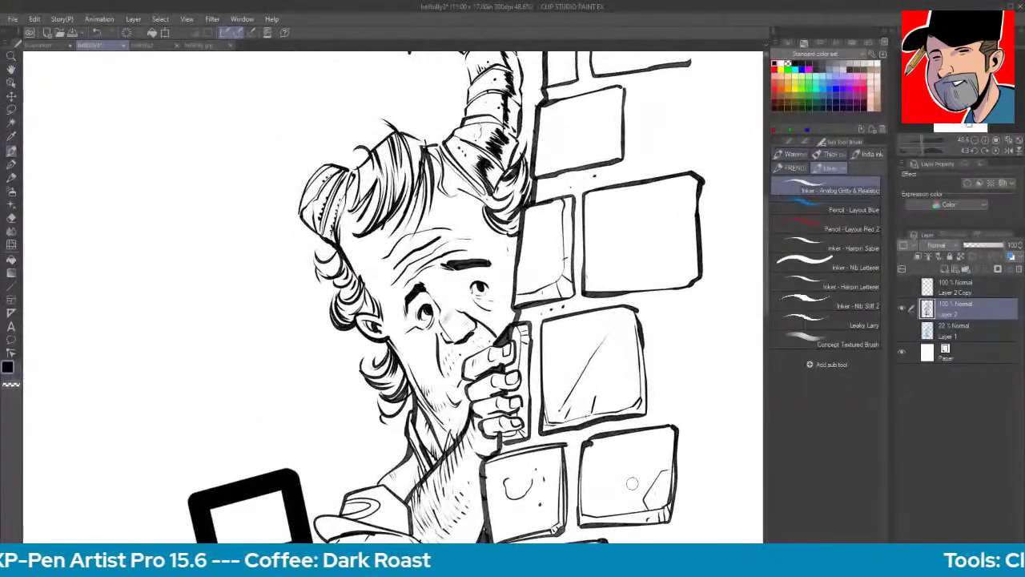
pyautogui.hotkey('ctrl', '0')
pyautogui.moveTo(661, 393); pyautogui.dragTo(636, 340)
pyautogui.moveTo(635, 380); pyautogui.dragTo(644, 357)
pyautogui.hotkey('ctrl', 'space')
pyautogui.press('p')
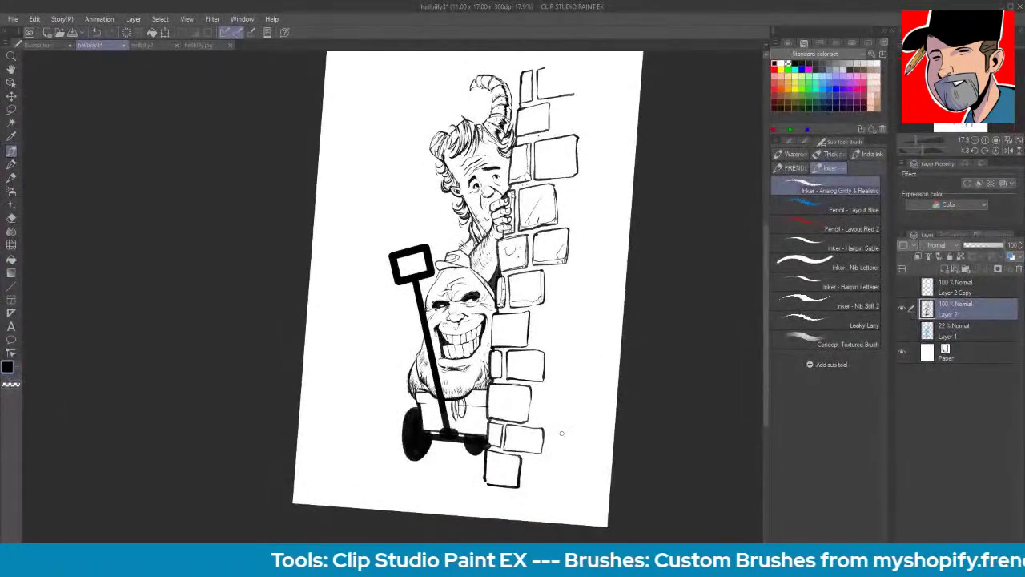
pyautogui.hotkey('ctrl', 'space')
pyautogui.moveTo(521, 397); pyautogui.dragTo(545, 377)
pyautogui.press('space')
pyautogui.moveTo(551, 329)
pyautogui.mouseDown()
pyautogui.moveTo(521, 422)
pyautogui.moveTo(538, 315)
pyautogui.mouseUp()
pyautogui.hotkey('shift', 'space')
pyautogui.moveTo(609, 436); pyautogui.dragTo(617, 407)
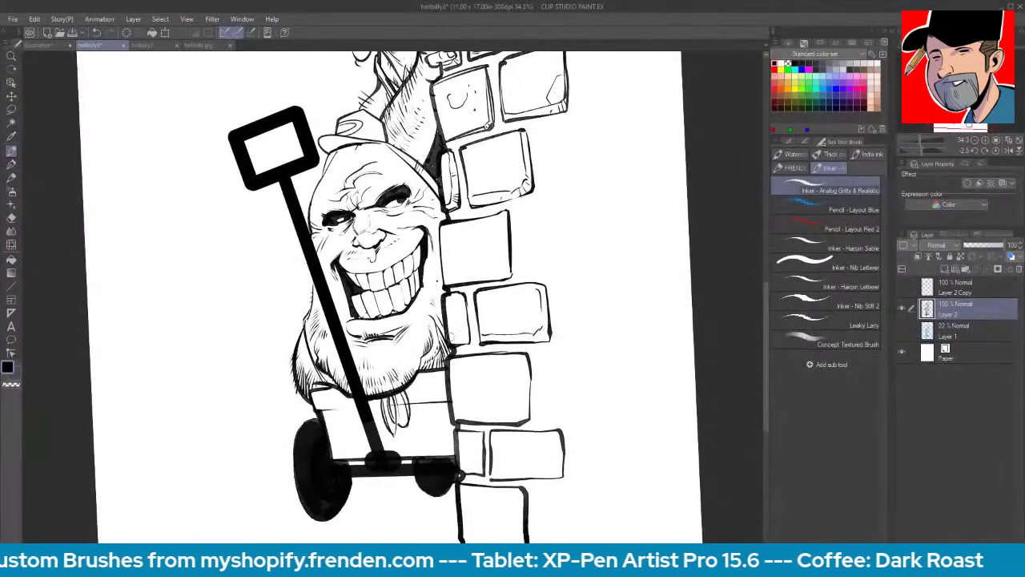
pyautogui.moveTo(505, 265); pyautogui.dragTo(443, 279)
pyautogui.moveTo(500, 212); pyautogui.dragTo(503, 275)
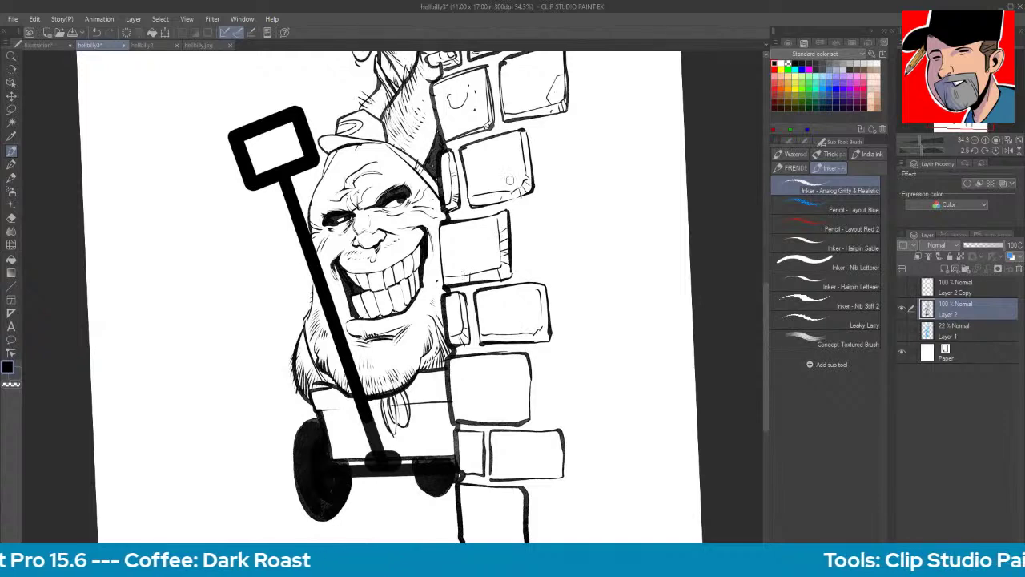
# - Ink an inner edge on the wide brick beside the grinning character's chin, and scatter specks just outside the wall
pyautogui.moveTo(522, 335)
pyautogui.mouseDown()
pyautogui.moveTo(506, 337)
pyautogui.moveTo(485, 319)
pyautogui.mouseUp()
pyautogui.click(526, 266)
pyautogui.click(527, 246)
pyautogui.click(549, 242)
pyautogui.click(578, 239)
# - Ink inner edge lines, corner cracks and pits on the large brick below the grinning character's chin level
pyautogui.moveTo(510, 363)
pyautogui.mouseDown()
pyautogui.moveTo(510, 414)
pyautogui.moveTo(463, 414)
pyautogui.mouseUp()
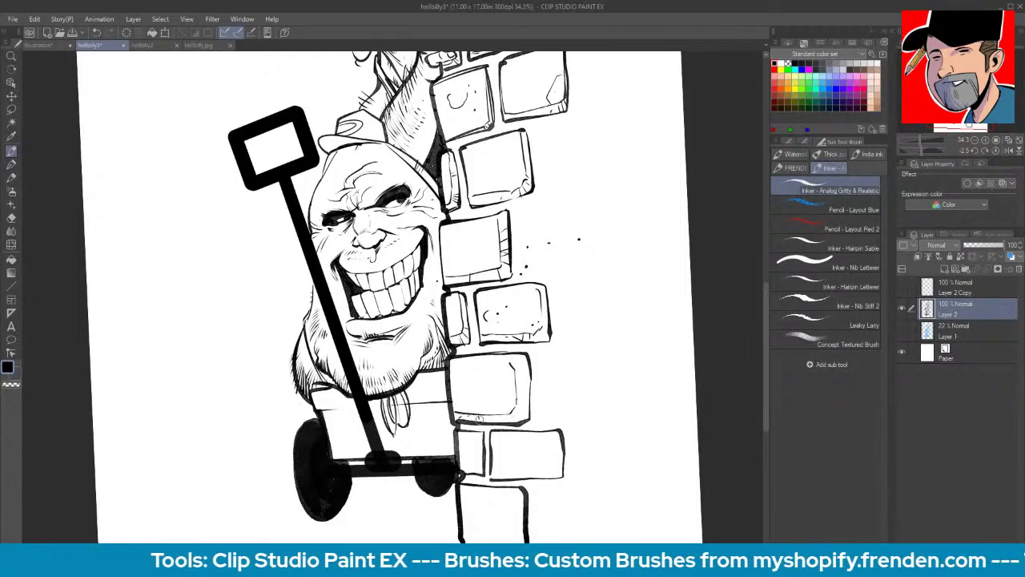
pyautogui.moveTo(529, 398); pyautogui.dragTo(515, 421)
pyautogui.moveTo(525, 371); pyautogui.dragTo(514, 381)
pyautogui.click(499, 391)
pyautogui.click(491, 391)
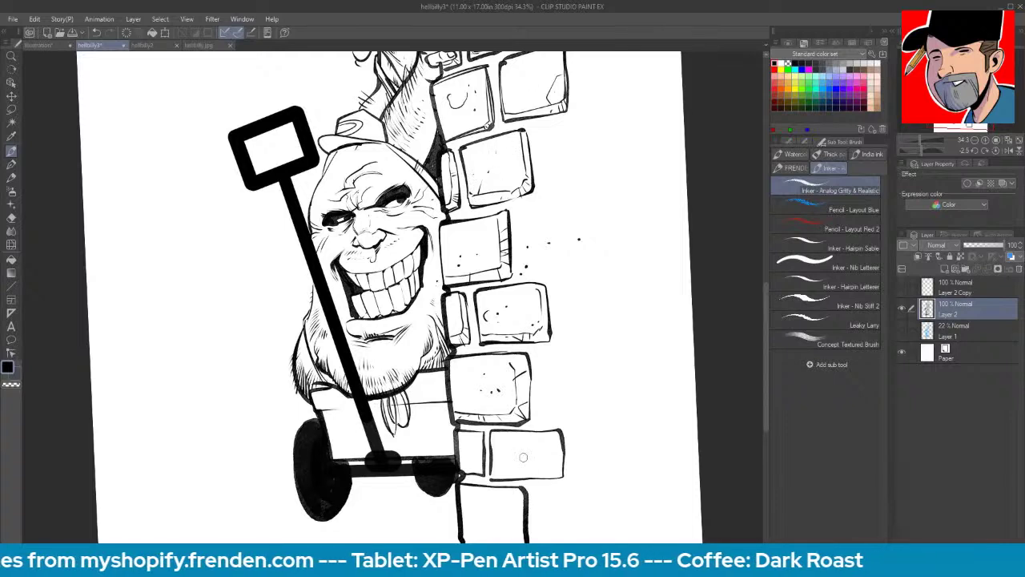
# - Ink inner edge lines and a chipped corner on the wide and narrow bricks beside the cart's wheels
pyautogui.moveTo(490, 463); pyautogui.dragTo(553, 474)
pyautogui.moveTo(560, 434); pyautogui.dragTo(555, 458)
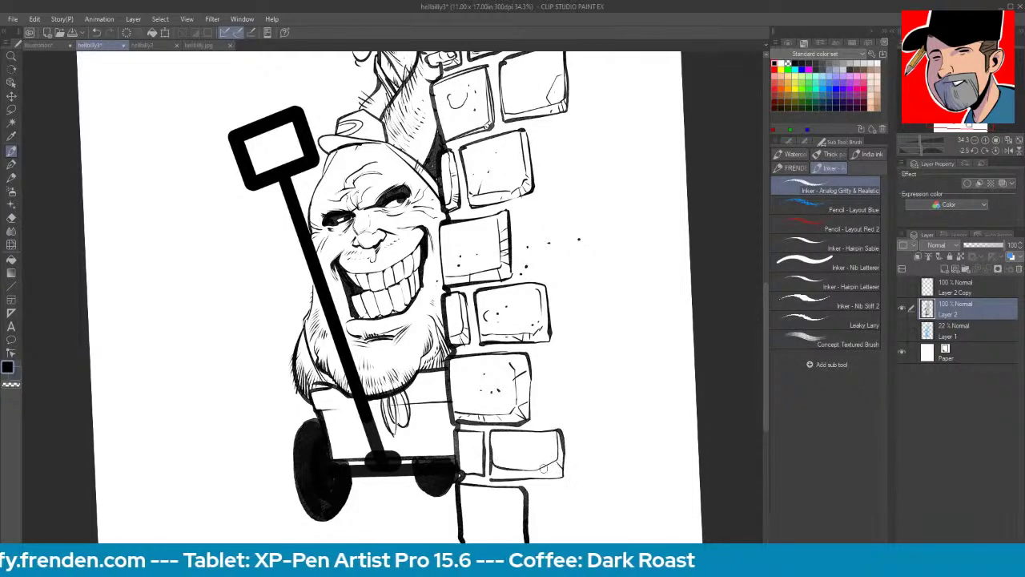
pyautogui.moveTo(462, 462)
pyautogui.mouseDown()
pyautogui.moveTo(476, 464)
pyautogui.moveTo(481, 434)
pyautogui.mouseUp()
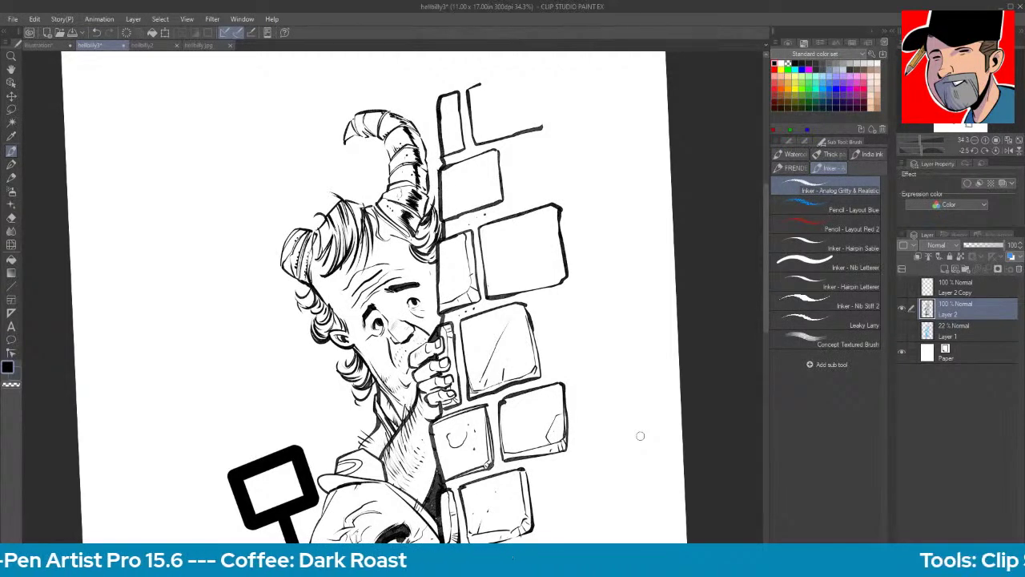
# - Ink a chipped lower corner and small marks along the bottom edge of the large brick level with the horned character's forehead
pyautogui.hotkey('ctrl', 'space')
pyautogui.moveTo(640, 436); pyautogui.dragTo(622, 431)
pyautogui.press('space')
pyautogui.moveTo(622, 427)
pyautogui.mouseDown()
pyautogui.moveTo(602, 291)
pyautogui.moveTo(576, 328)
pyautogui.mouseUp()
pyautogui.hotkey('ctrl', 'space')
pyautogui.scroll(1, 575, 289)
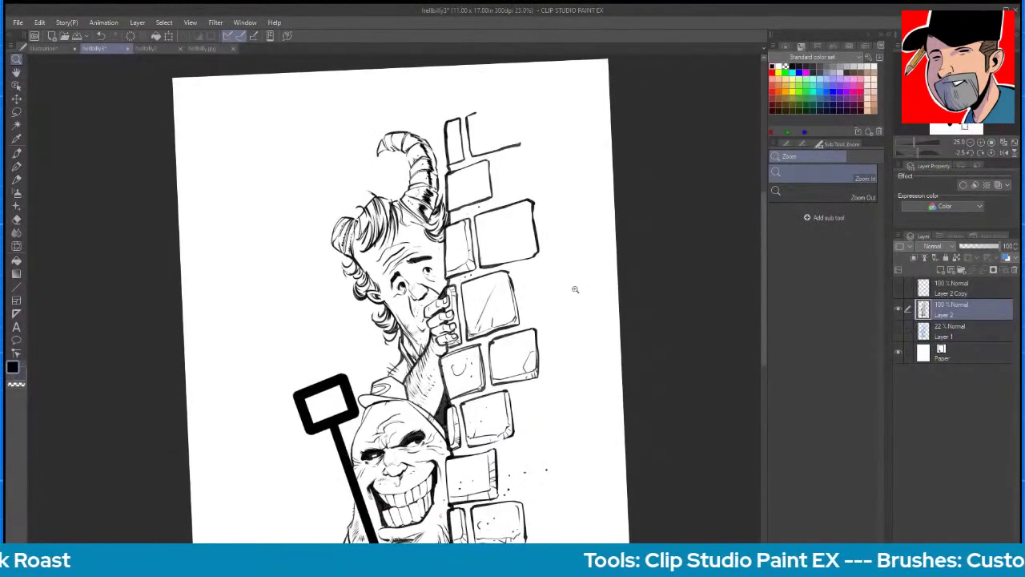
pyautogui.scroll(2, 524, 253)
pyautogui.press('p')
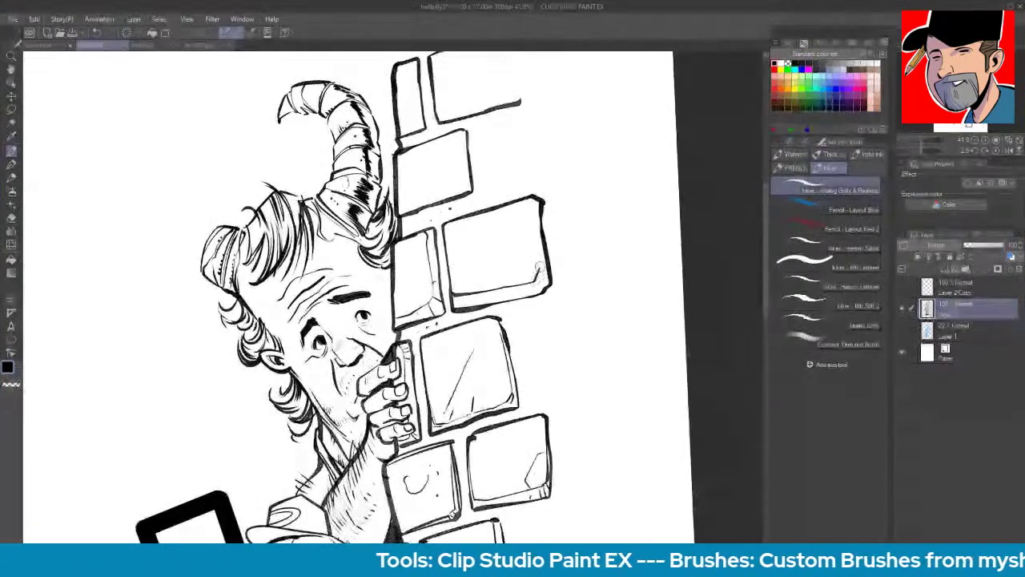
pyautogui.moveTo(540, 268)
pyautogui.mouseDown()
pyautogui.moveTo(531, 199)
pyautogui.moveTo(544, 279)
pyautogui.mouseUp()
pyautogui.moveTo(535, 276); pyautogui.dragTo(540, 283)
pyautogui.click(504, 293)
pyautogui.click(492, 296)
# - Ink a branching crack across the outer brick just below the gripping hand
pyautogui.press('space')
pyautogui.moveTo(609, 511)
pyautogui.mouseDown()
pyautogui.moveTo(645, 234)
pyautogui.moveTo(612, 357)
pyautogui.mouseUp()
pyautogui.moveTo(649, 234); pyautogui.dragTo(590, 445)
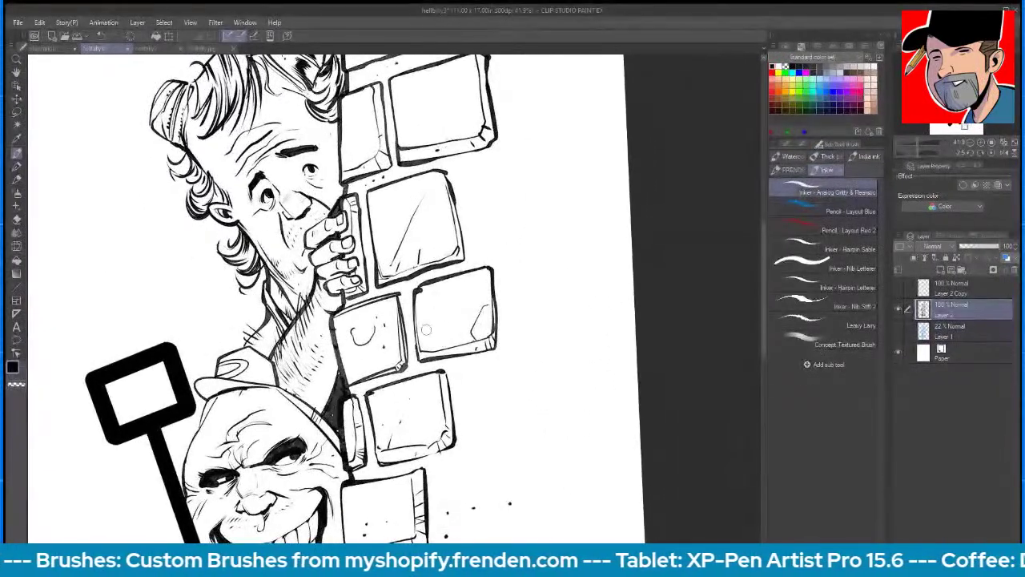
pyautogui.moveTo(425, 324)
pyautogui.mouseDown()
pyautogui.moveTo(475, 313)
pyautogui.moveTo(476, 301)
pyautogui.mouseUp()
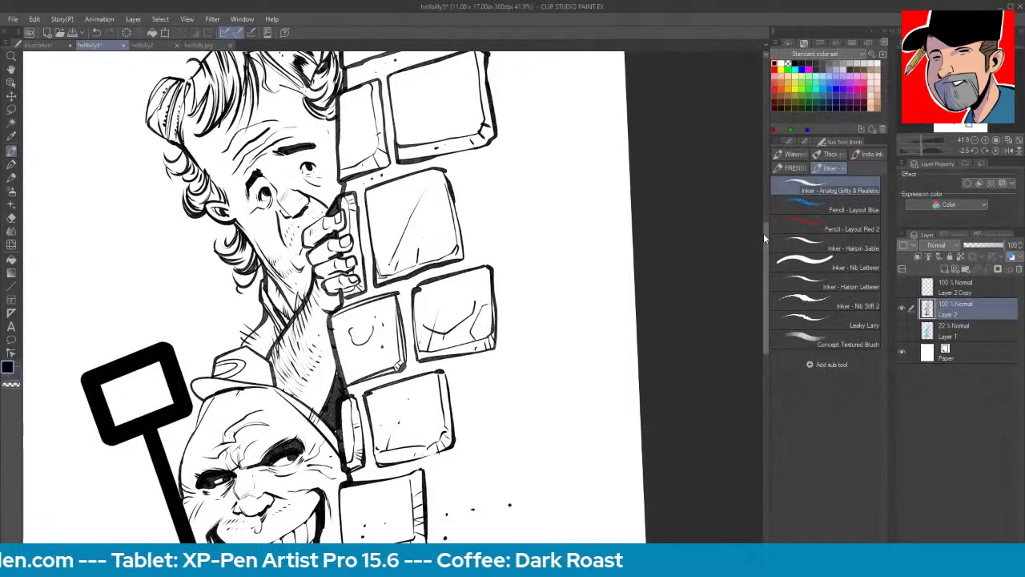
# - Add crack marks to the narrow brick beside the horned character's face and pits to the large brick next to it
pyautogui.moveTo(766, 234); pyautogui.dragTo(765, 190)
pyautogui.moveTo(355, 311)
pyautogui.mouseDown()
pyautogui.moveTo(372, 284)
pyautogui.moveTo(353, 276)
pyautogui.moveTo(354, 316)
pyautogui.mouseUp()
pyautogui.click(435, 281)
pyautogui.click(424, 303)
pyautogui.click(426, 260)
# - Ink inner edges, a cracked corner, a small dent and pits on the brick beside the base of the horn
pyautogui.moveTo(343, 224)
pyautogui.mouseDown()
pyautogui.moveTo(387, 208)
pyautogui.moveTo(401, 154)
pyautogui.mouseUp()
pyautogui.moveTo(392, 205)
pyautogui.mouseDown()
pyautogui.moveTo(398, 213)
pyautogui.moveTo(415, 191)
pyautogui.moveTo(372, 193)
pyautogui.mouseUp()
pyautogui.click(375, 192)
pyautogui.click(382, 190)
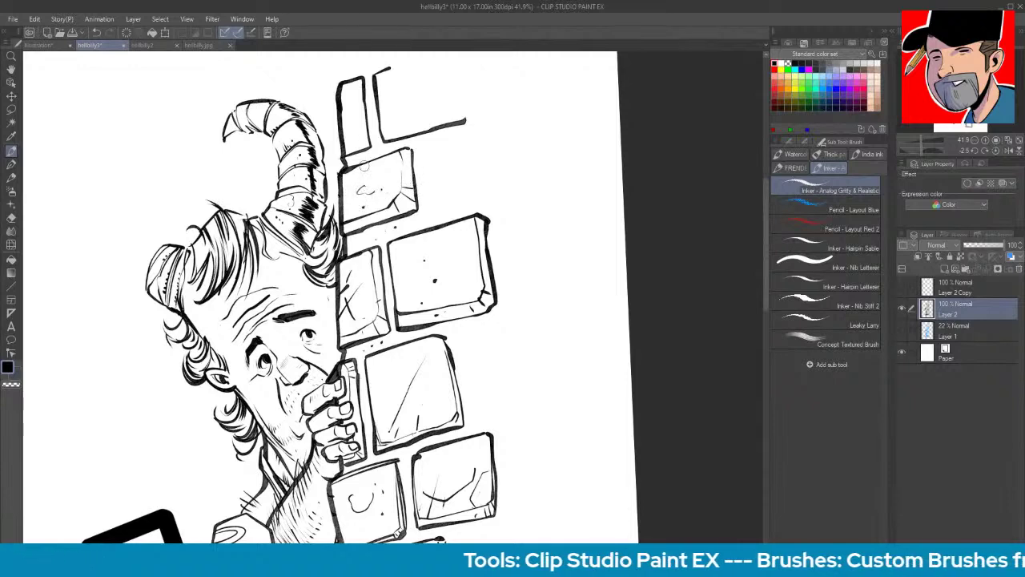
# - Ink inner edges, chips and scattered pits on the two topmost bricks of the wall
pyautogui.moveTo(345, 149)
pyautogui.mouseDown()
pyautogui.moveTo(360, 137)
pyautogui.moveTo(362, 109)
pyautogui.mouseUp()
pyautogui.moveTo(360, 87)
pyautogui.mouseDown()
pyautogui.moveTo(360, 109)
pyautogui.moveTo(432, 118)
pyautogui.moveTo(438, 104)
pyautogui.moveTo(443, 125)
pyautogui.mouseUp()
pyautogui.click(347, 124)
pyautogui.moveTo(440, 104); pyautogui.dragTo(459, 116)
pyautogui.click(451, 98)
pyautogui.click(437, 83)
pyautogui.click(419, 105)
pyautogui.click(386, 107)
pyautogui.click(410, 79)
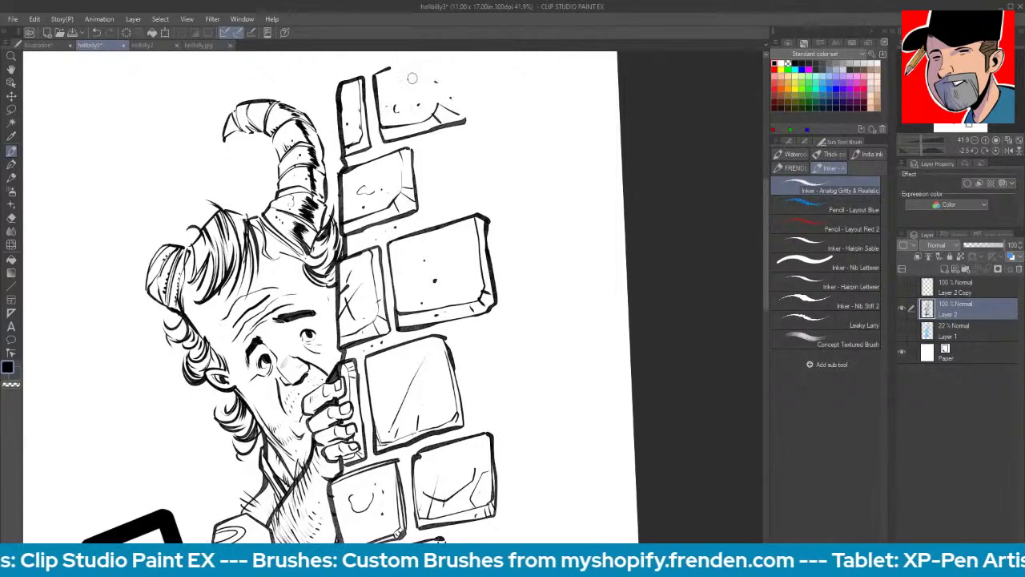
# - Ink broken brick-edge lines and specks beyond the wall's outer edge
pyautogui.hotkey('ctrl', 'space')
pyautogui.moveTo(547, 297); pyautogui.dragTo(477, 171)
pyautogui.press('space')
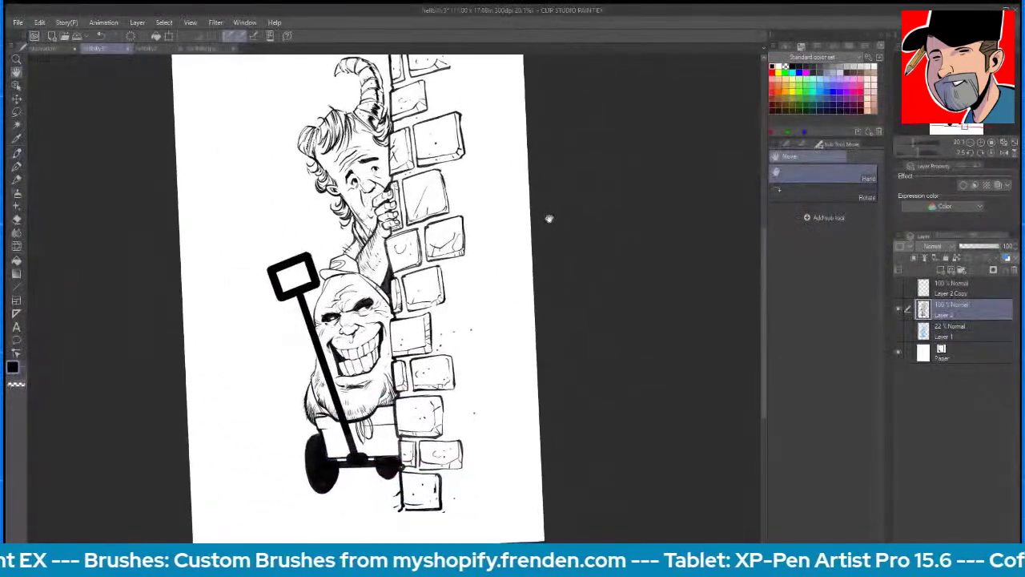
pyautogui.press('p')
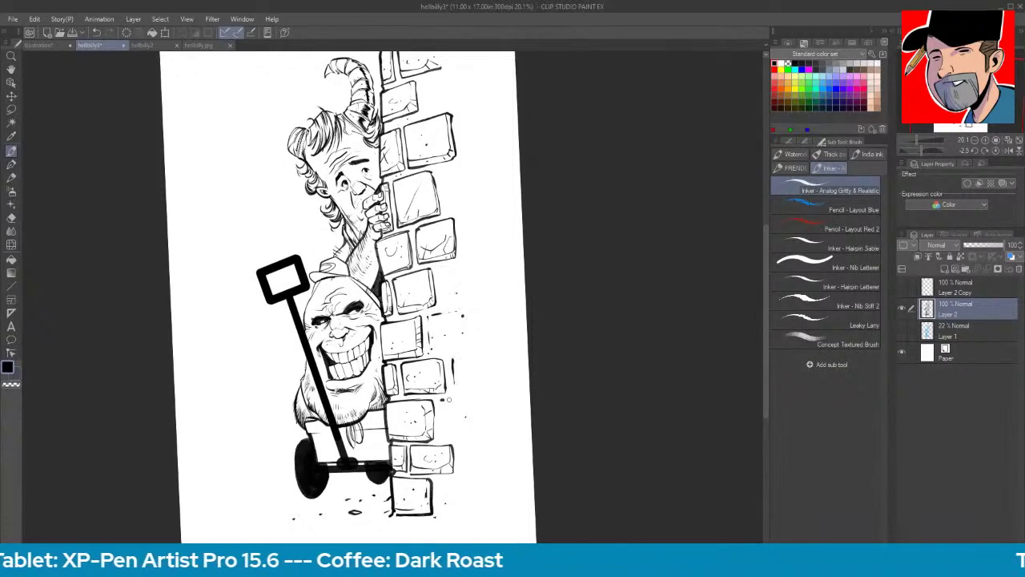
pyautogui.moveTo(439, 408); pyautogui.dragTo(444, 431)
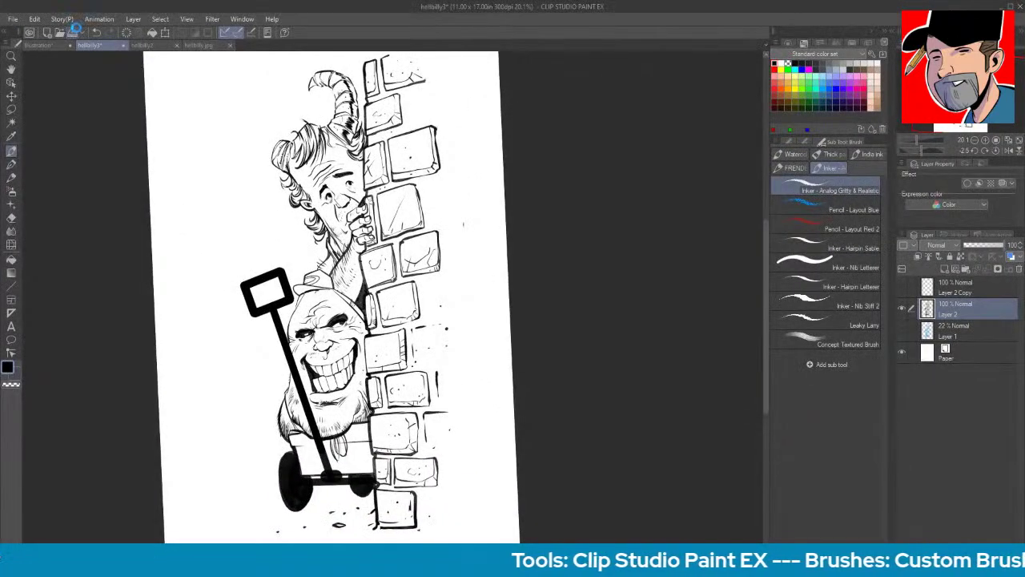
# - Add a new raster layer directly above the Layer 1 sketch and beneath the Layer 2 inks
pyautogui.click(966, 326)
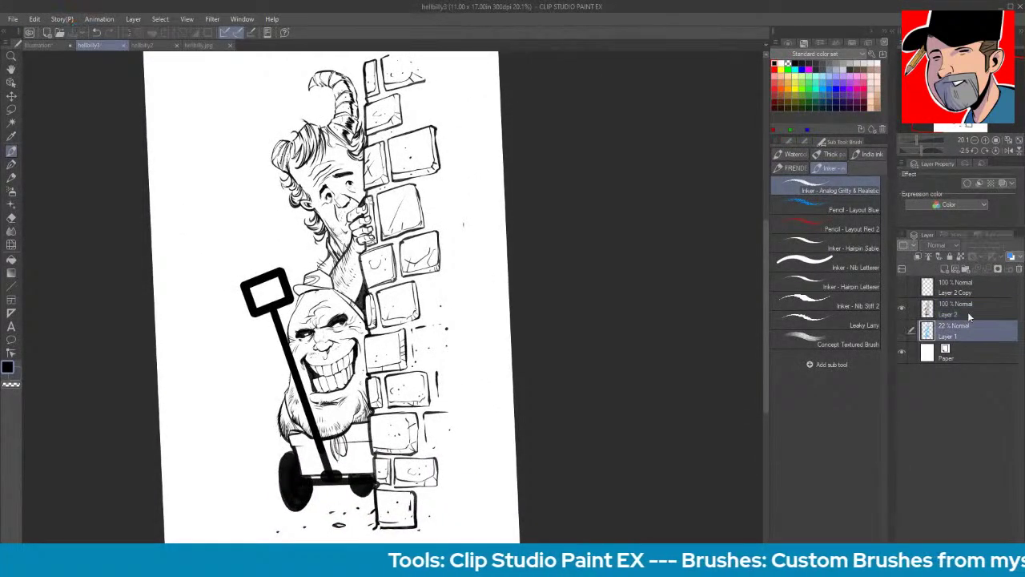
pyautogui.click(945, 269)
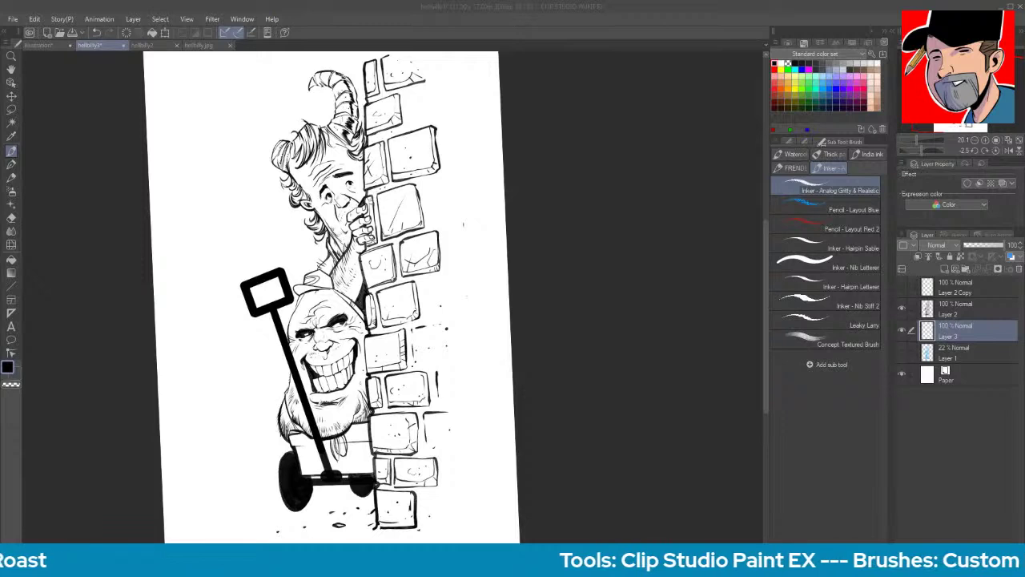
pyautogui.click(601, 263)
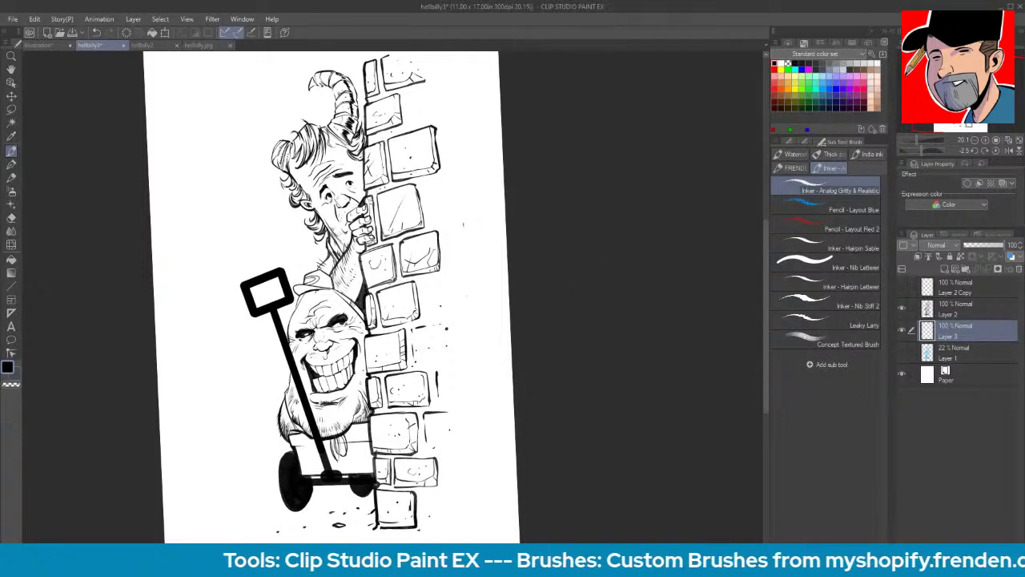
# - Examine the inked line art of the two characters, the hand truck and the stone wall
pyautogui.moveTo(377, 207); pyautogui.dragTo(438, 273)
pyautogui.moveTo(454, 226); pyautogui.dragTo(449, 233)
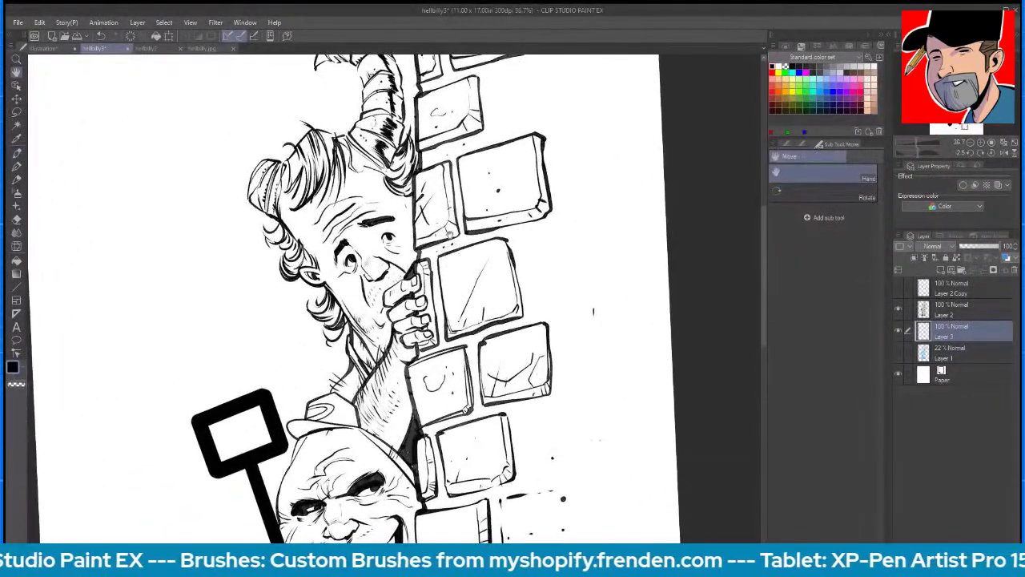
pyautogui.moveTo(391, 217); pyautogui.dragTo(402, 221)
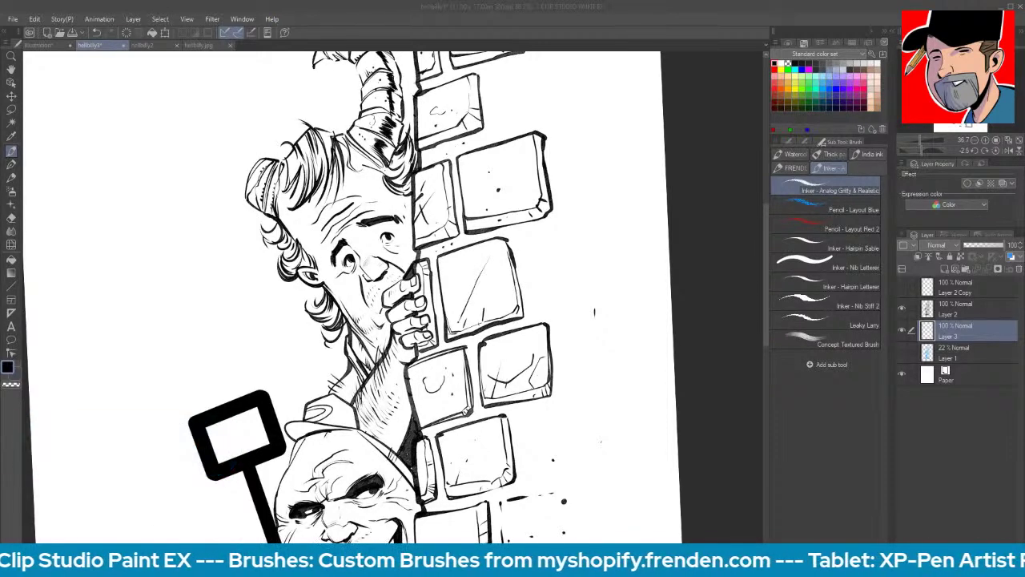
pyautogui.moveTo(766, 285); pyautogui.dragTo(756, 359)
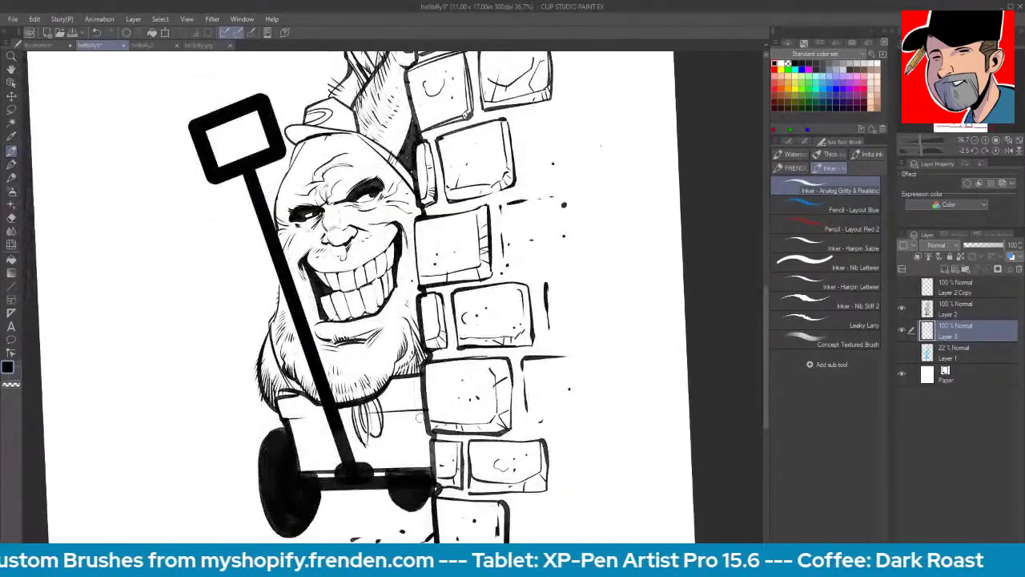
pyautogui.press('space')
pyautogui.scroll(-2, 646, 325)
pyautogui.moveTo(638, 323)
pyautogui.mouseDown()
pyautogui.moveTo(522, 421)
pyautogui.moveTo(529, 396)
pyautogui.mouseUp()
pyautogui.press('/')
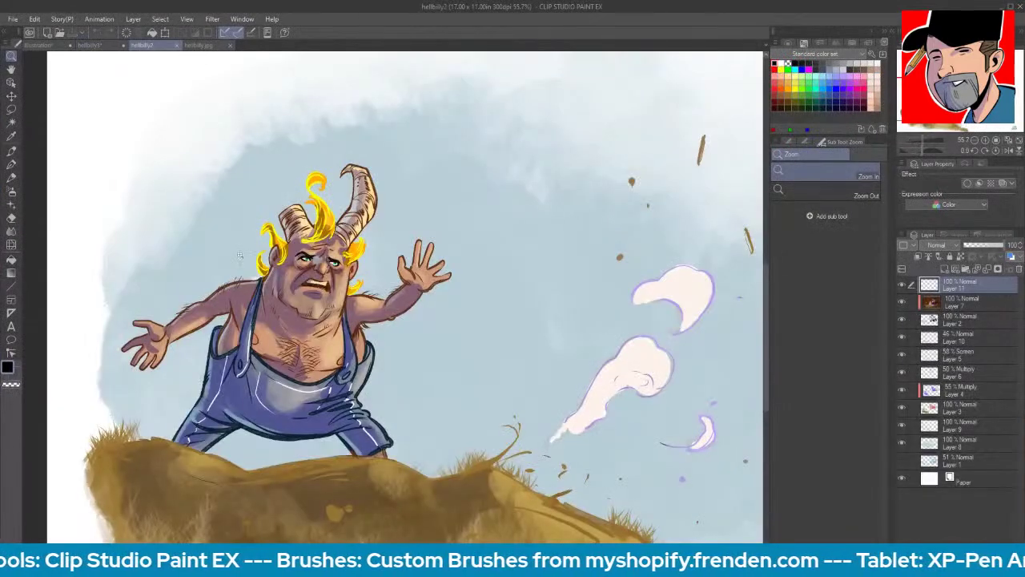
# - Sample the horned character's skin tone in the hellbilly2 illustration and return to the hellbilly3 drawing
pyautogui.click(11, 137)
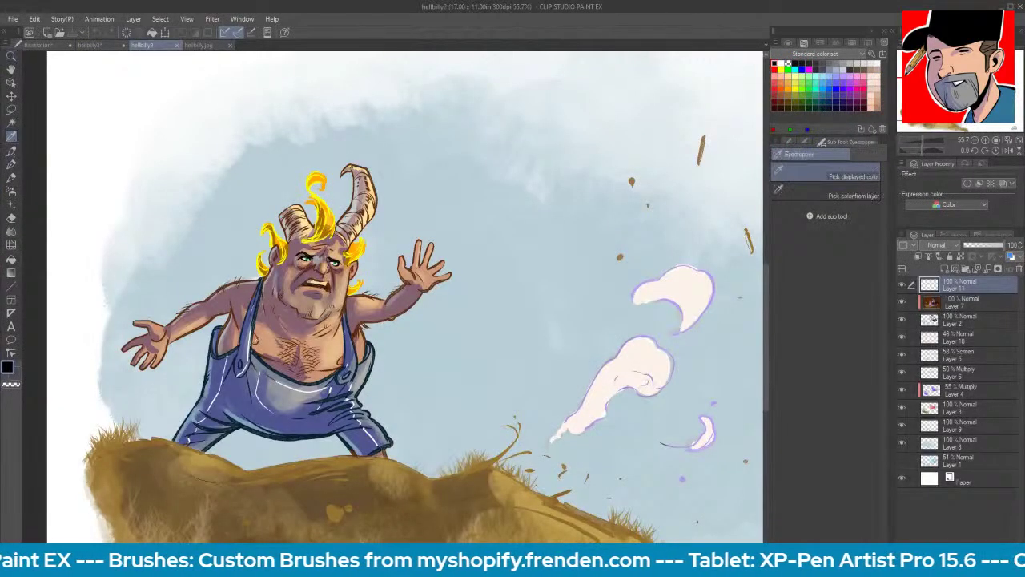
pyautogui.click(266, 337)
pyautogui.click(107, 46)
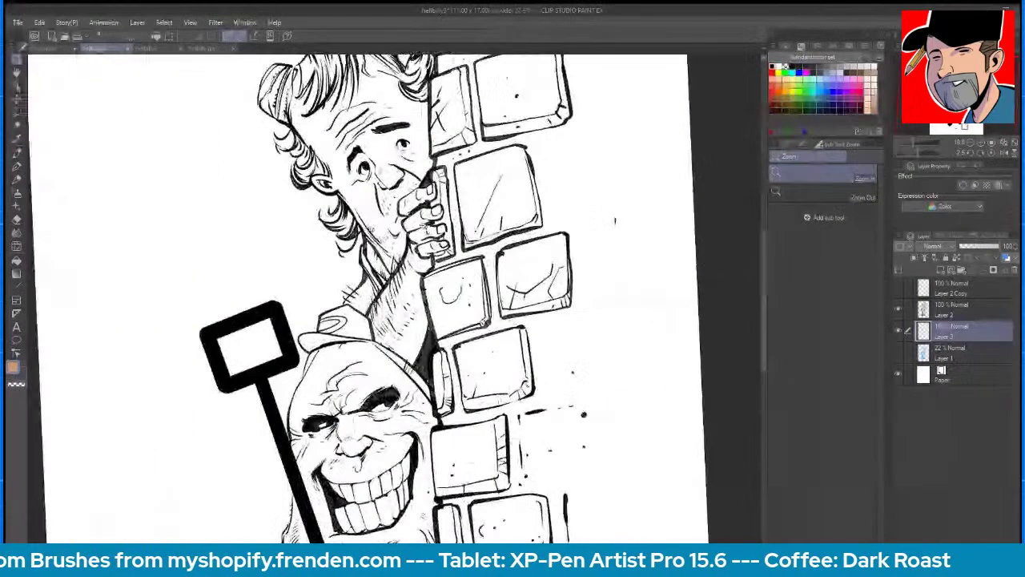
# - Set the Fill tool to refer to all layers and fill the grinning character's face with the skin tone on Layer 3
pyautogui.press('g')
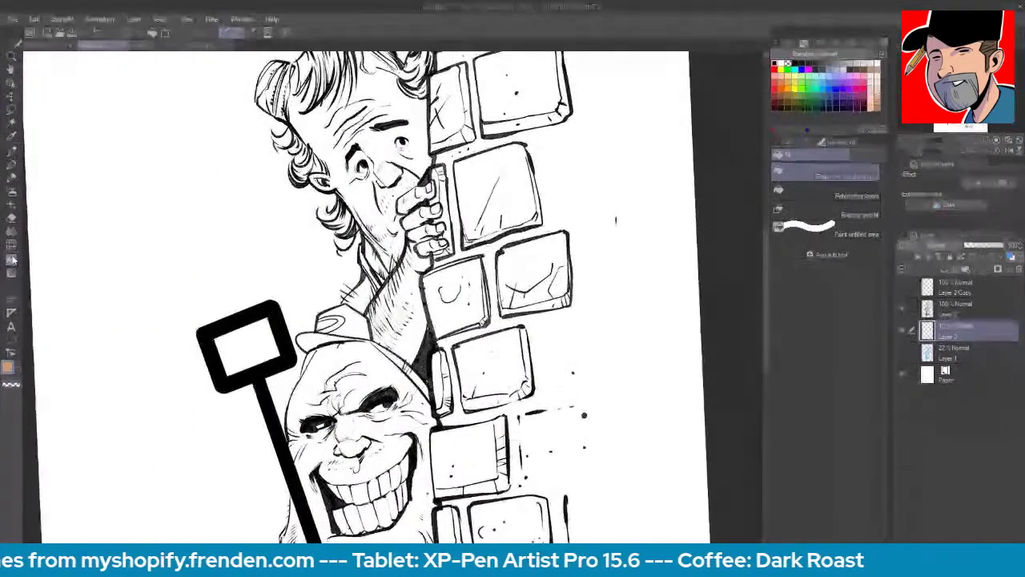
pyautogui.click(806, 141)
pyautogui.click(830, 247)
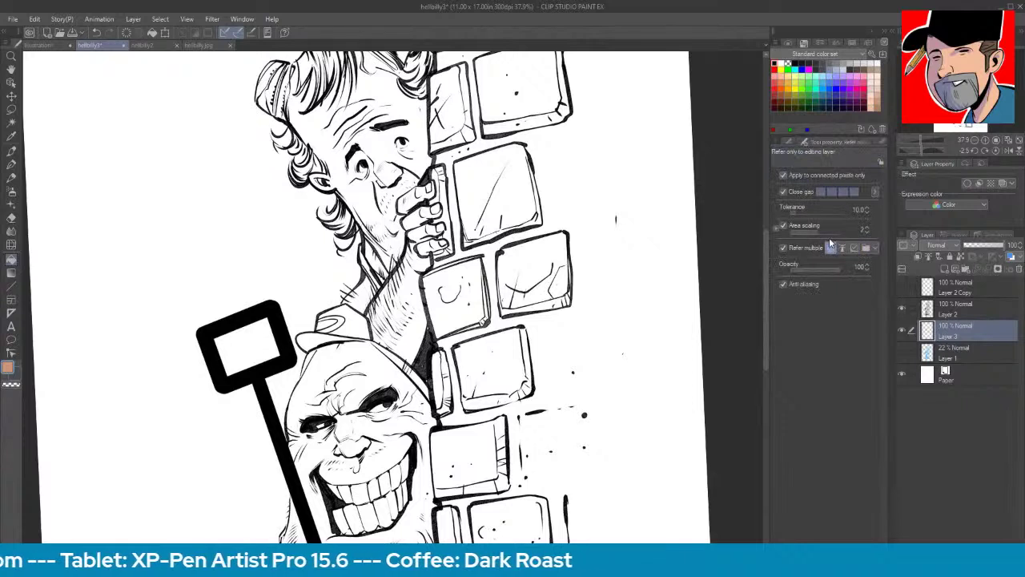
pyautogui.click(354, 361)
pyautogui.click(352, 406)
pyautogui.click(337, 401)
pyautogui.click(346, 442)
pyautogui.click(338, 455)
pyautogui.click(335, 406)
pyautogui.click(349, 376)
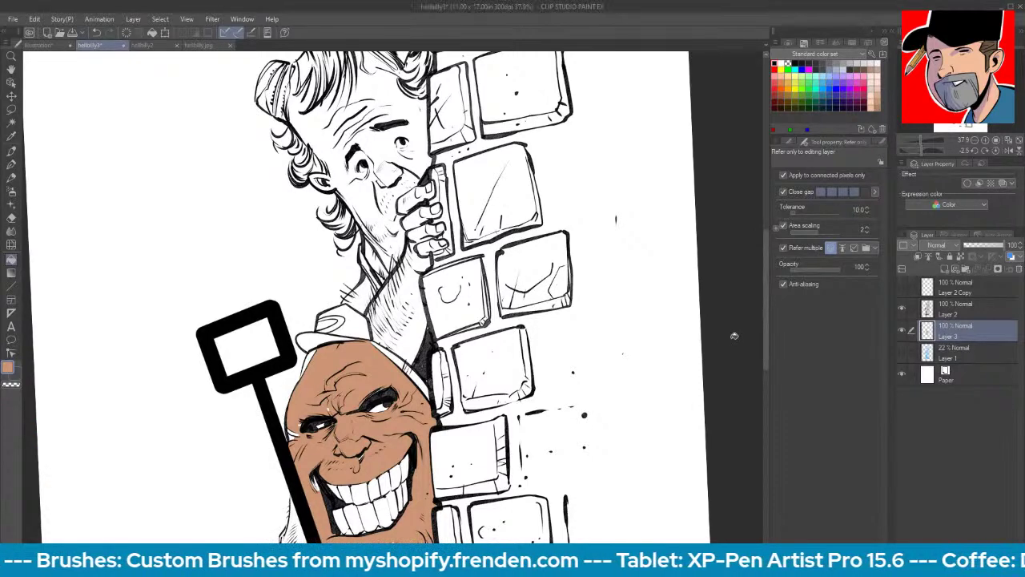
# - Fill the grinning character's jaw and neck areas to the left of the hand truck's handle with the skin tone
pyautogui.scroll(-3, 762, 367)
pyautogui.click(308, 412)
pyautogui.click(284, 424)
pyautogui.click(303, 440)
pyautogui.click(295, 438)
pyautogui.click(306, 450)
pyautogui.click(291, 383)
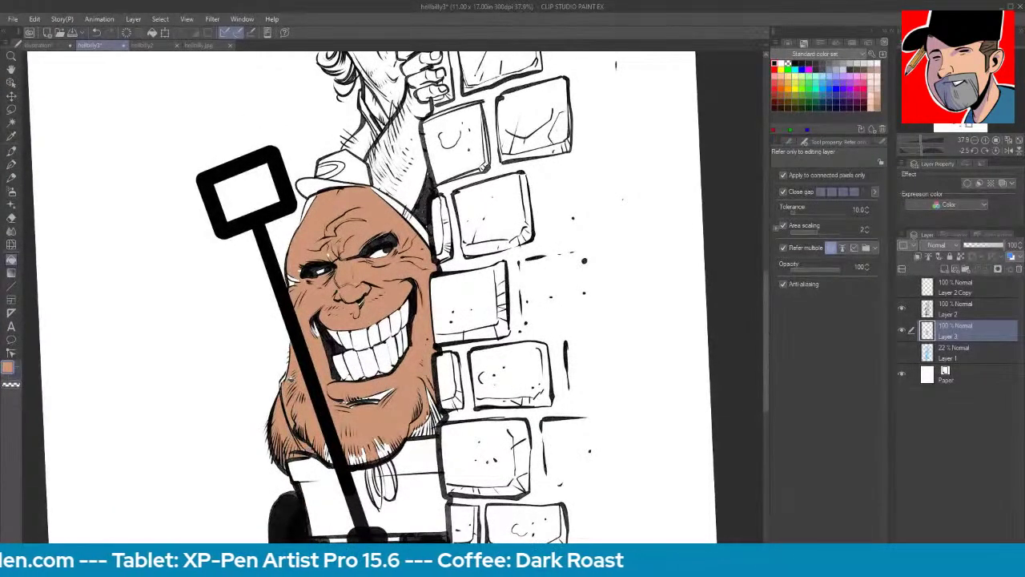
# - Fill the small white gaps among the stubble on the grinning character's chin
pyautogui.click(334, 457)
pyautogui.click(327, 449)
pyautogui.click(362, 455)
pyautogui.click(381, 445)
pyautogui.click(384, 449)
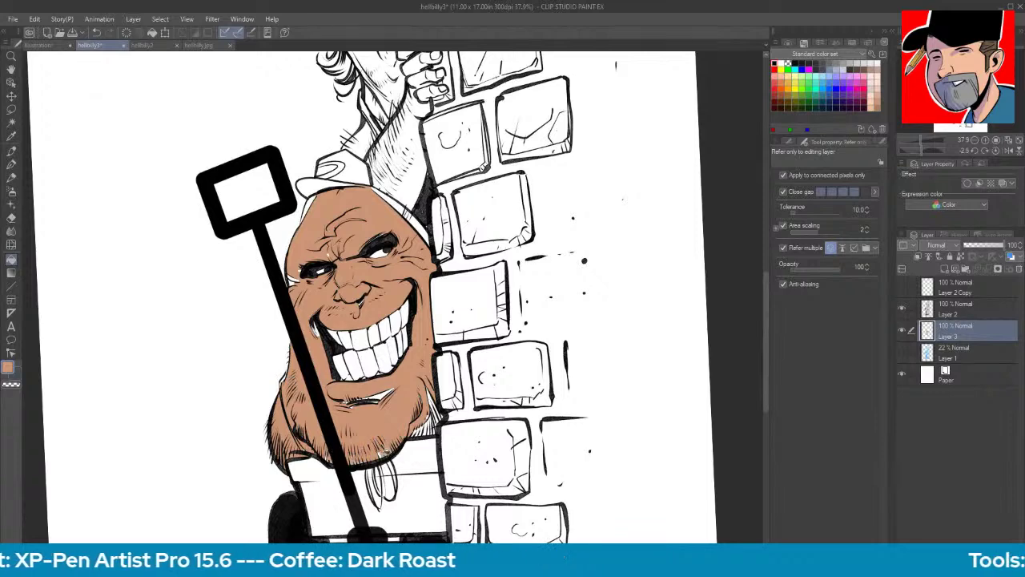
pyautogui.click(383, 452)
pyautogui.press('p')
pyautogui.moveTo(350, 400)
pyautogui.mouseDown()
pyautogui.moveTo(392, 394)
pyautogui.moveTo(421, 423)
pyautogui.mouseUp()
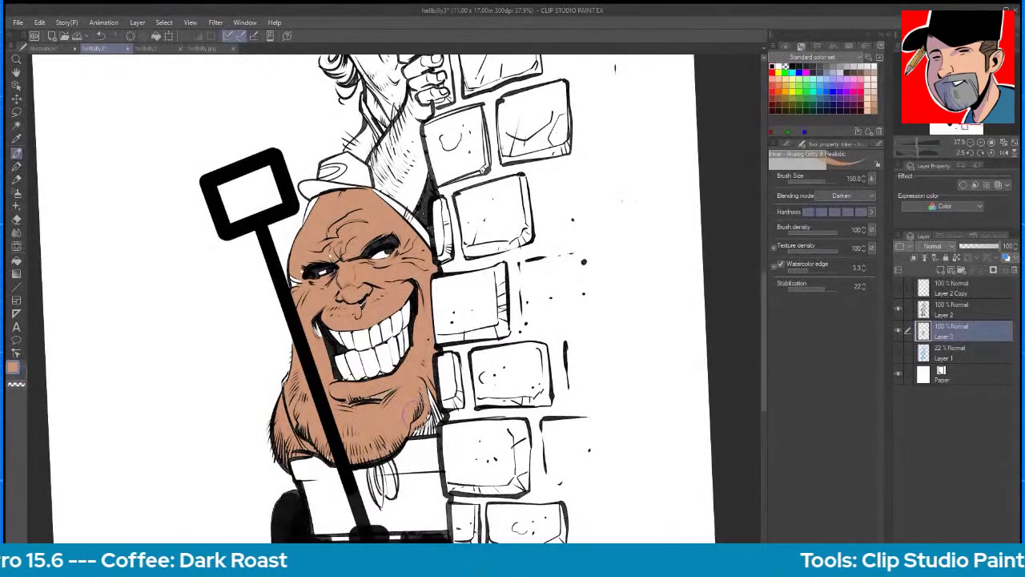
pyautogui.hotkey('ctrl', 'z')
# - Use the Inker - Nib Stiff 2 brush to paint skin tone over the gaps by the eye, mouth corner and jaw next to the wall
pyautogui.click(879, 144)
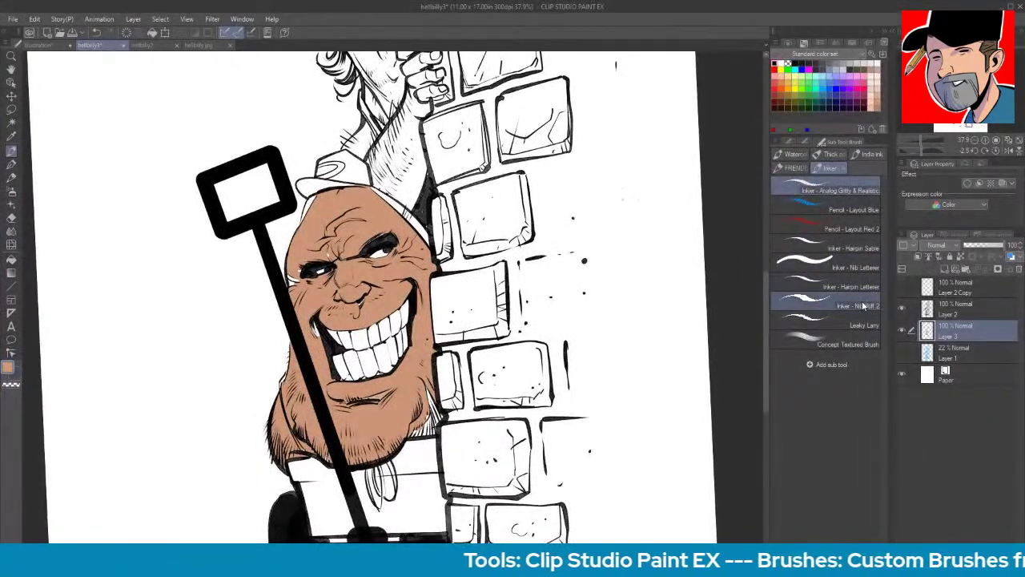
pyautogui.click(863, 303)
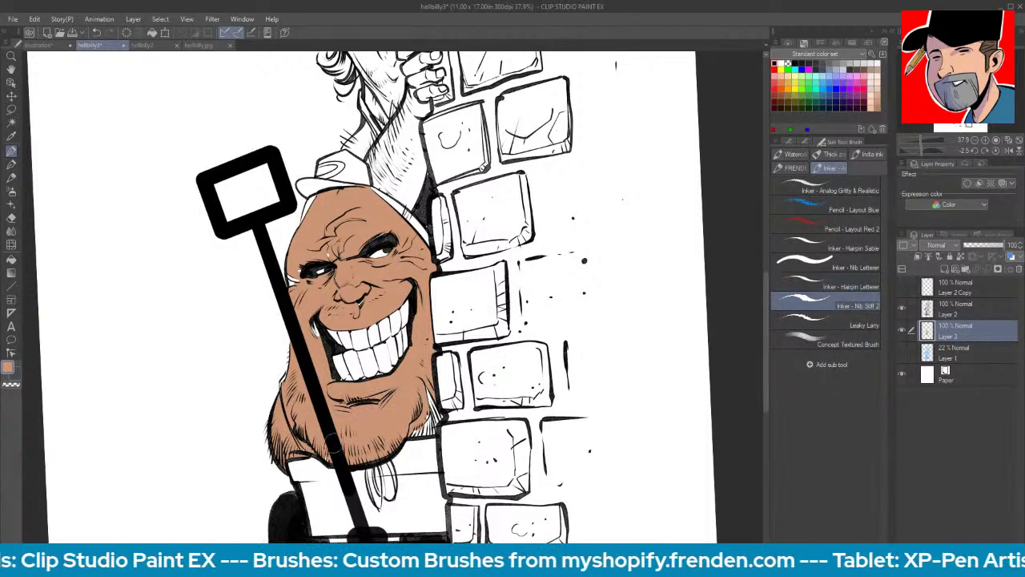
pyautogui.moveTo(300, 276); pyautogui.dragTo(291, 277)
pyautogui.moveTo(313, 336); pyautogui.dragTo(319, 337)
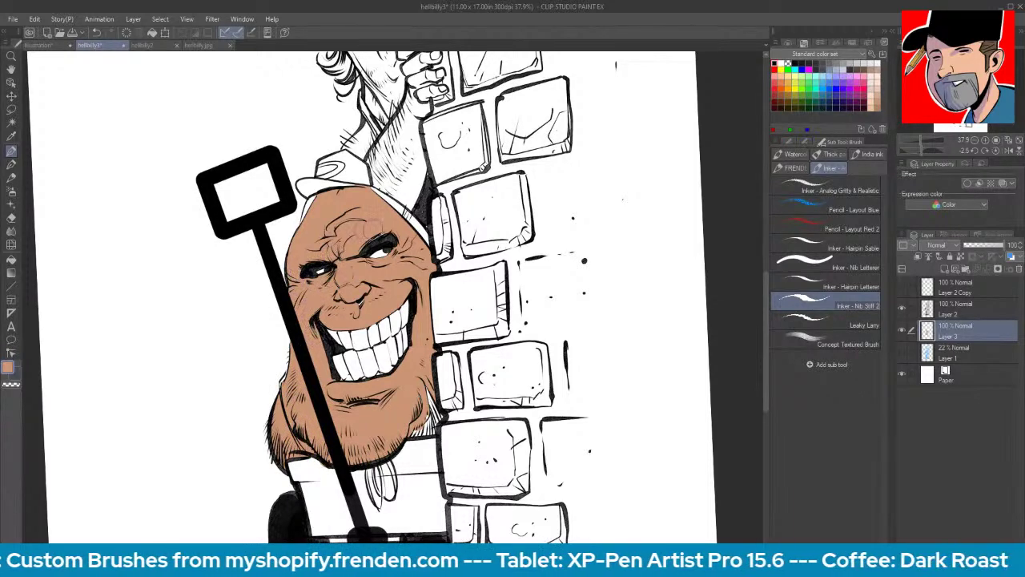
pyautogui.moveTo(435, 378)
pyautogui.mouseDown()
pyautogui.moveTo(428, 429)
pyautogui.moveTo(405, 440)
pyautogui.moveTo(424, 439)
pyautogui.mouseUp()
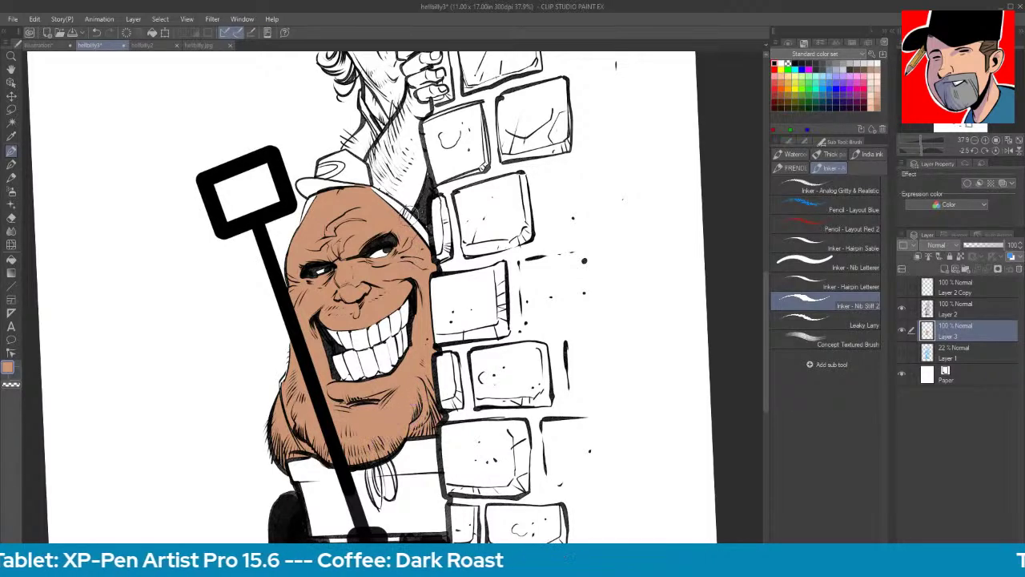
# - Color the remaining white slivers along the grinning character's head edge and beneath the cap with the skin tone
pyautogui.press('g')
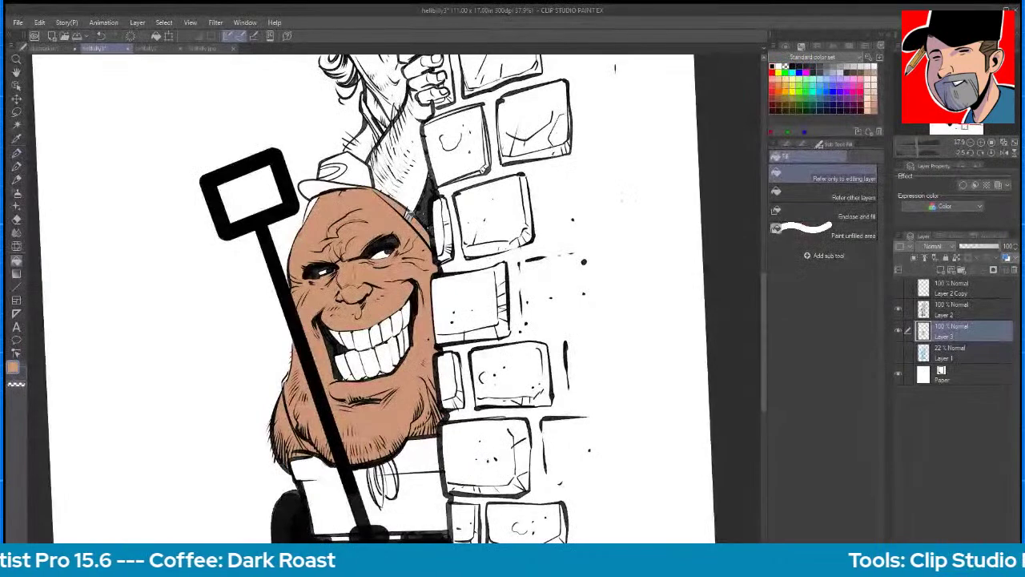
pyautogui.press('p')
pyautogui.press('g')
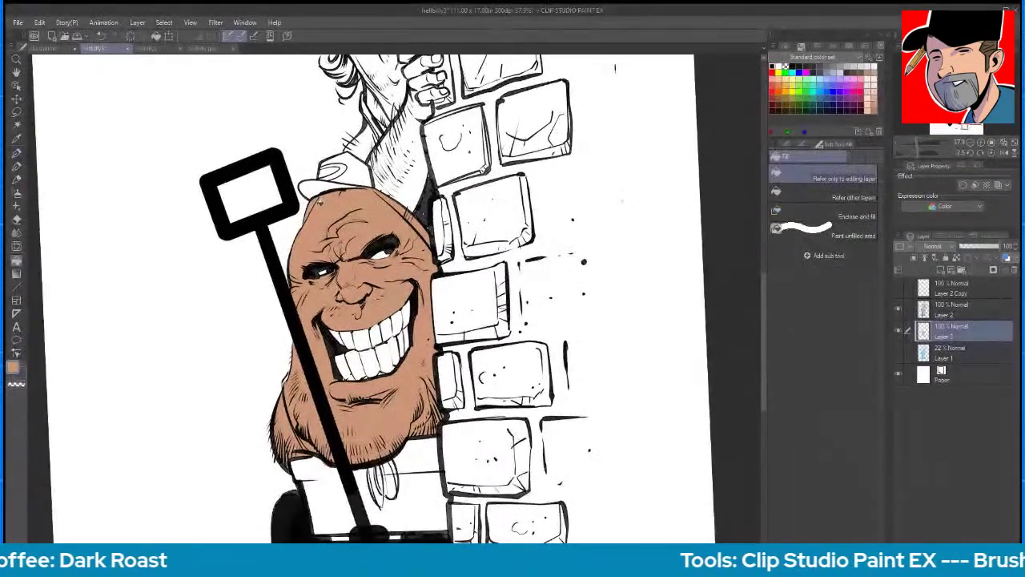
pyautogui.press('p')
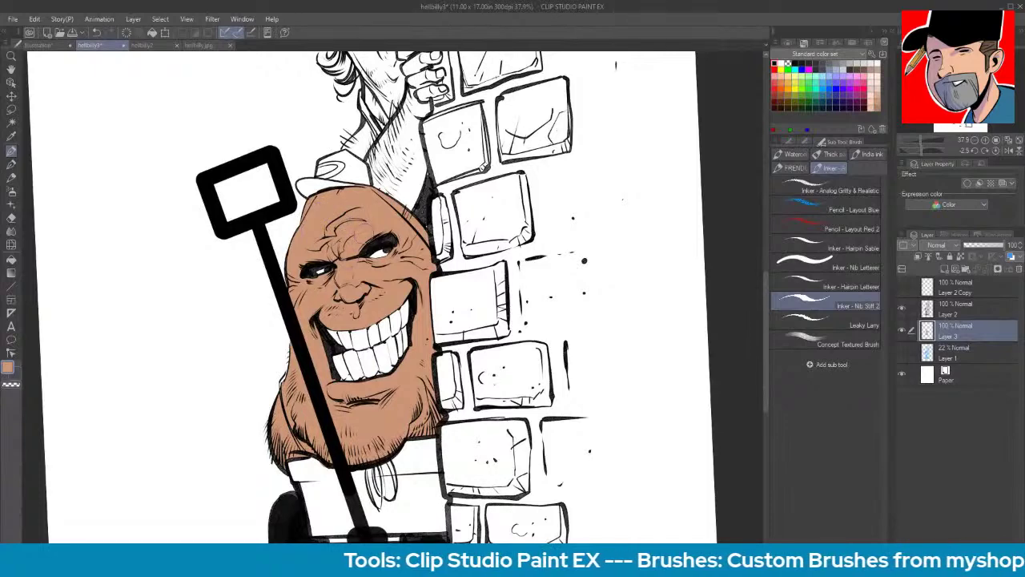
# - Fill the peeking character's face, nose and chin with the skin tone
pyautogui.moveTo(434, 342); pyautogui.dragTo(390, 514)
pyautogui.press('g')
pyautogui.click(342, 165)
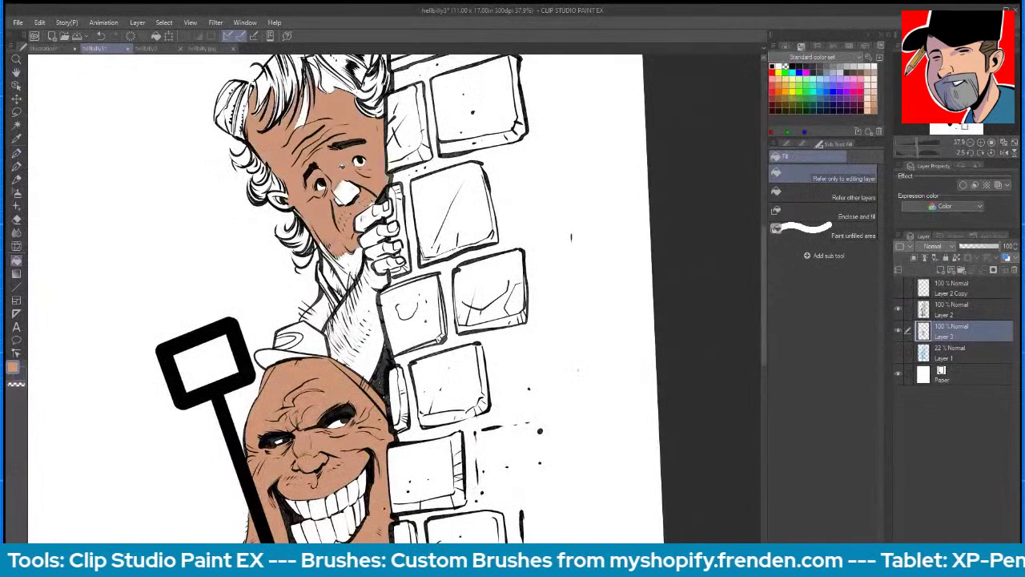
pyautogui.click(346, 192)
pyautogui.click(349, 258)
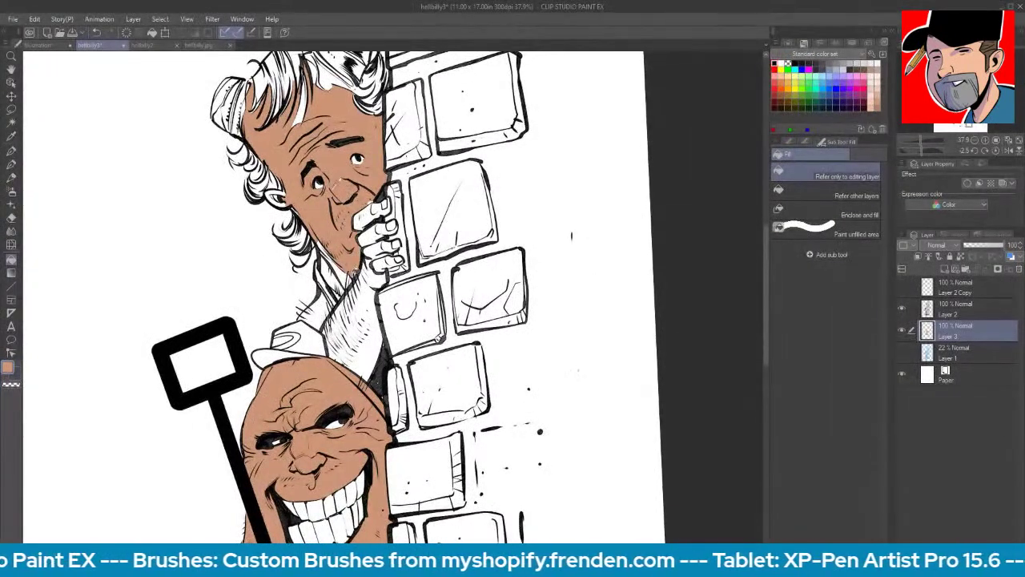
# - Fill the peeking character's neck, forearm, hand and ear with the skin tone
pyautogui.moveTo(353, 279)
pyautogui.mouseDown()
pyautogui.moveTo(328, 250)
pyautogui.moveTo(353, 352)
pyautogui.moveTo(332, 353)
pyautogui.moveTo(328, 317)
pyautogui.moveTo(374, 272)
pyautogui.moveTo(369, 200)
pyautogui.mouseUp()
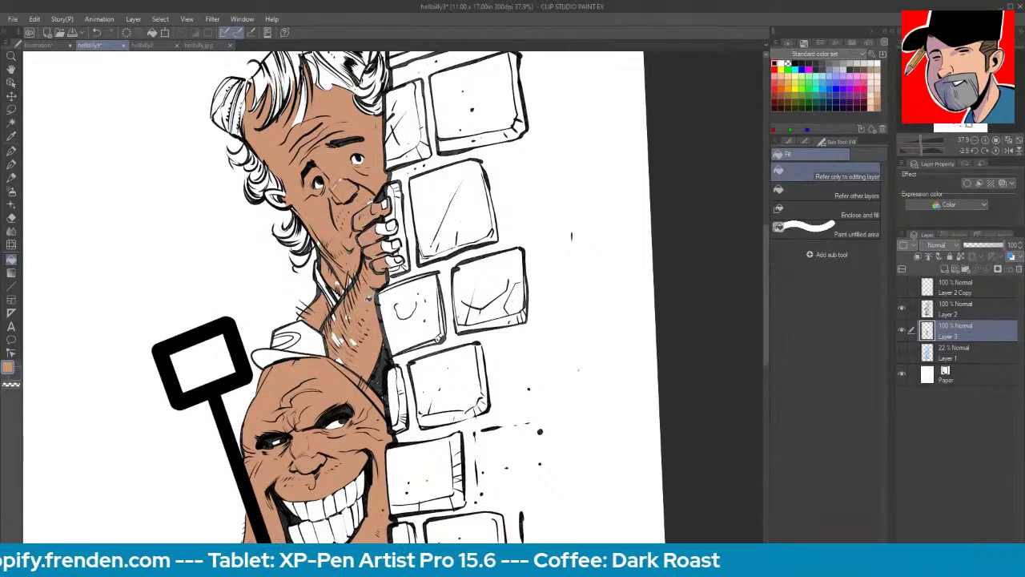
pyautogui.click(277, 198)
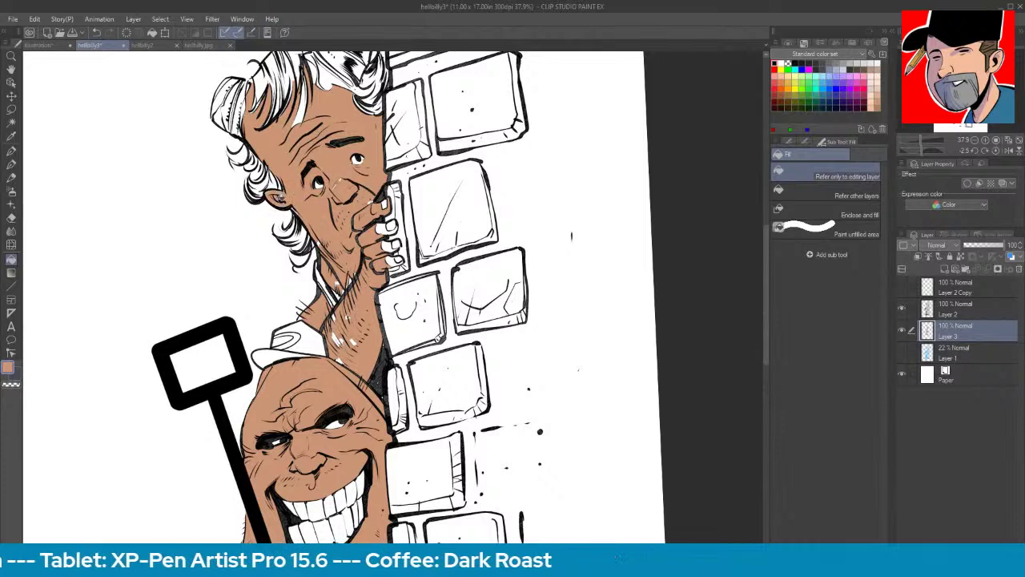
pyautogui.click(282, 199)
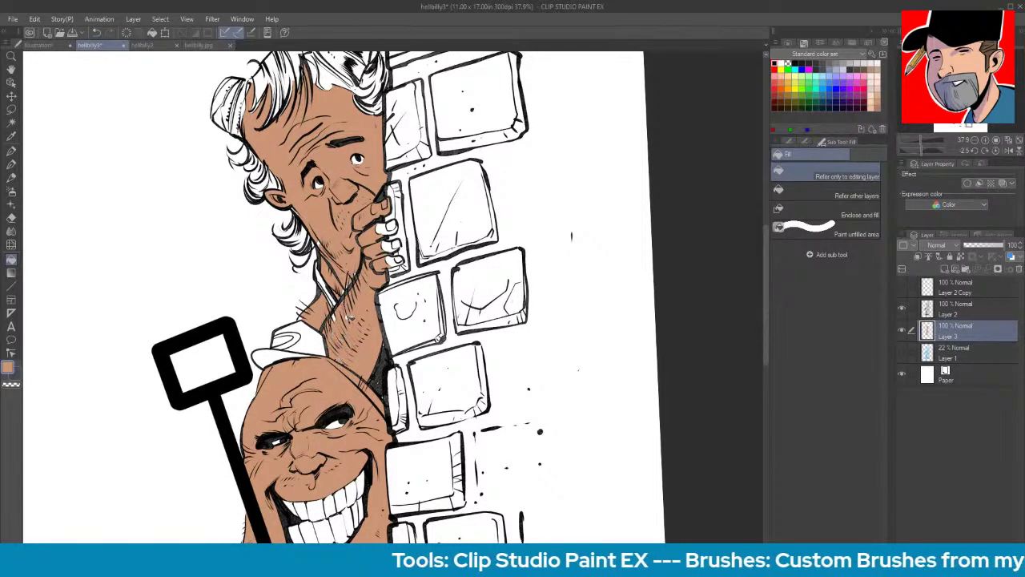
# - Fill the remaining white fingertips and fingernails of the hand gripping the wall with the skin tone
pyautogui.click(388, 248)
pyautogui.click(396, 244)
pyautogui.click(383, 230)
pyautogui.click(392, 226)
pyautogui.click(390, 262)
pyautogui.click(398, 259)
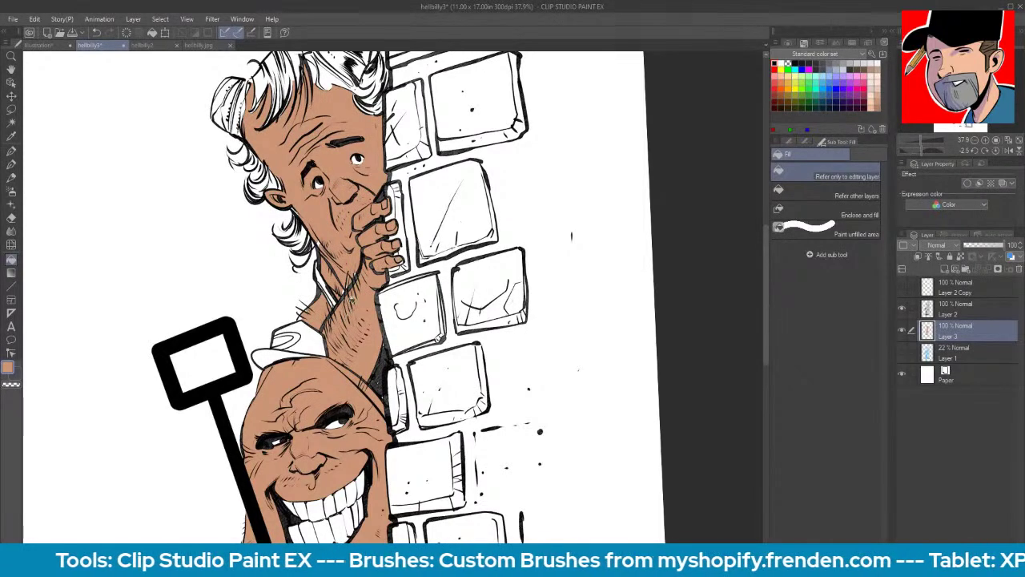
# - Brush skin tone into the remaining small gaps on the peeking character
pyautogui.press('p')
pyautogui.moveTo(299, 327)
pyautogui.mouseDown()
pyautogui.moveTo(310, 309)
pyautogui.moveTo(329, 318)
pyautogui.moveTo(293, 358)
pyautogui.mouseUp()
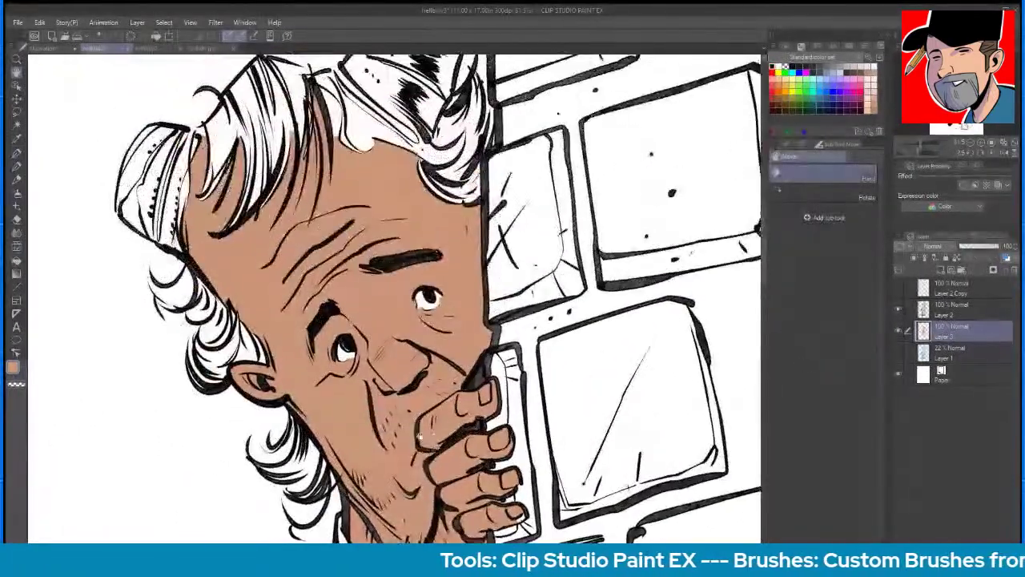
pyautogui.press('p')
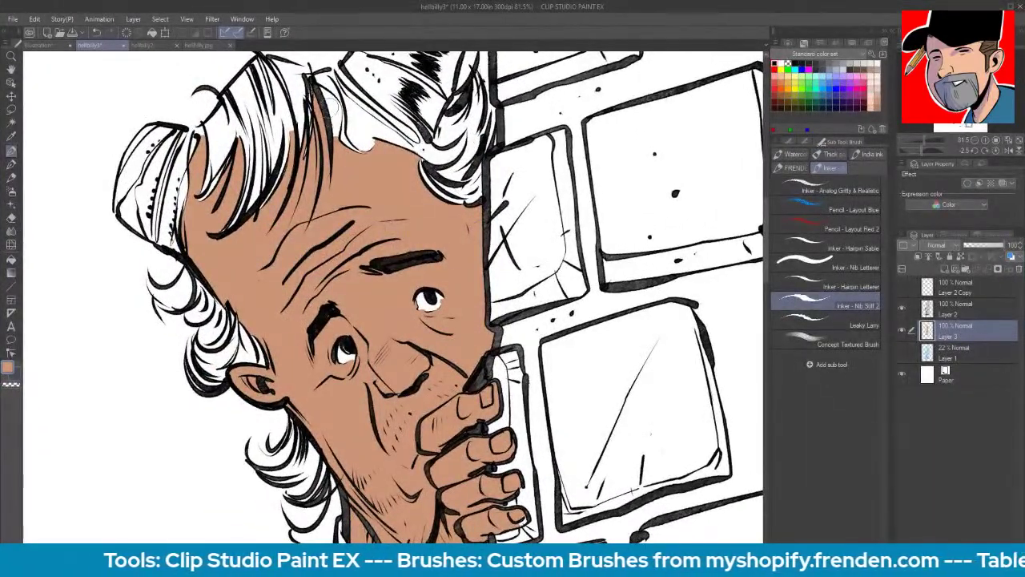
# - Sample the pale cream color of the horn in the hellbilly2 illustration and return to the hellbilly3 drawing
pyautogui.click(160, 45)
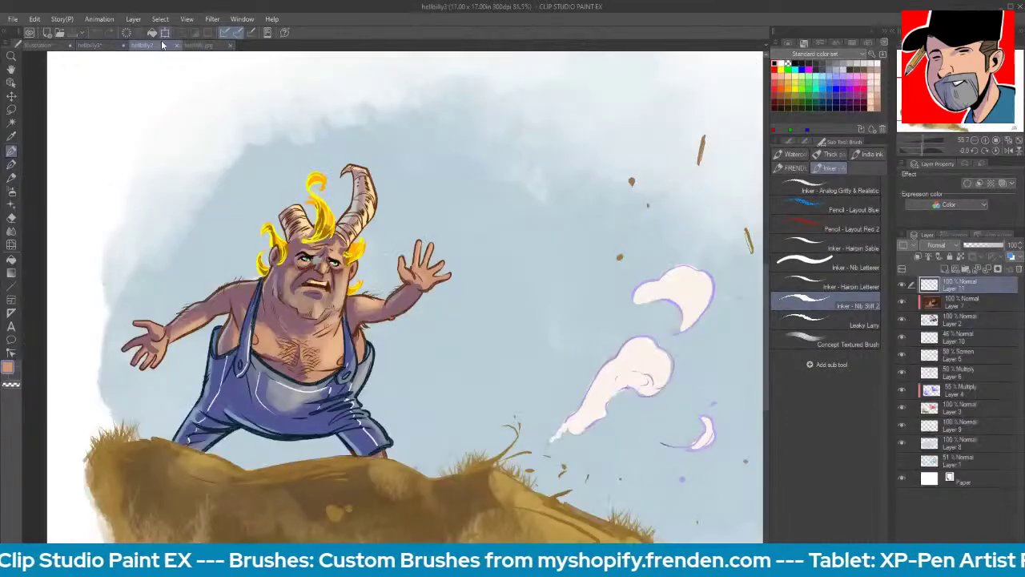
pyautogui.click(11, 137)
pyautogui.click(370, 199)
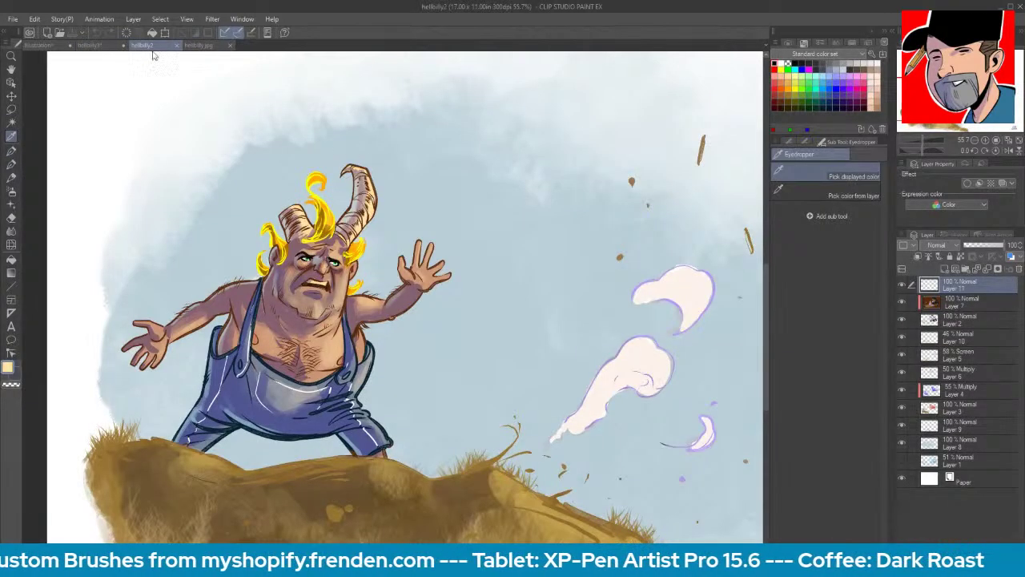
pyautogui.click(114, 43)
# - Fill all sections of the peeking character's short left horn with the cream color
pyautogui.press('g')
pyautogui.click(149, 148)
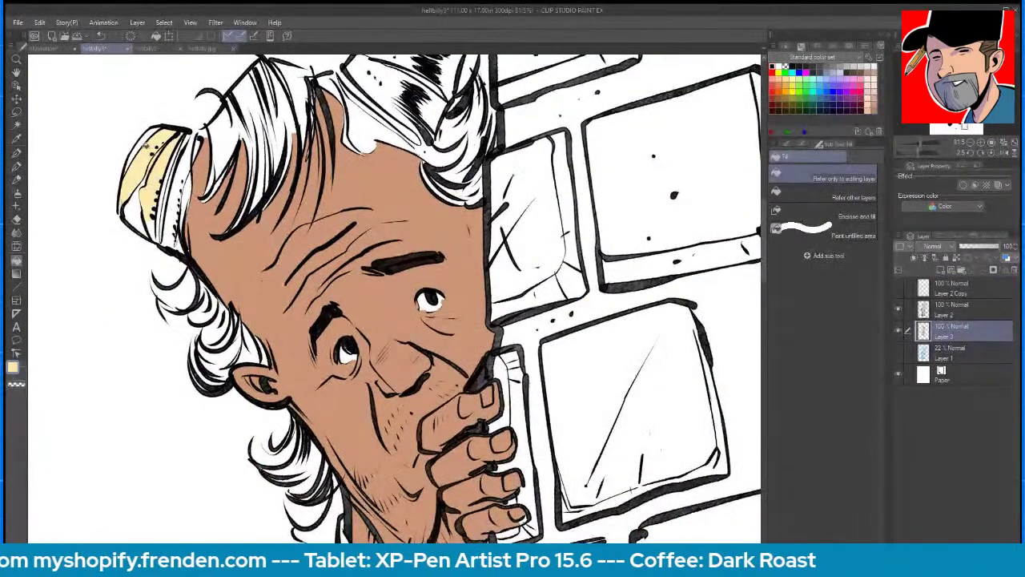
pyautogui.click(137, 217)
pyautogui.click(166, 192)
pyautogui.click(184, 207)
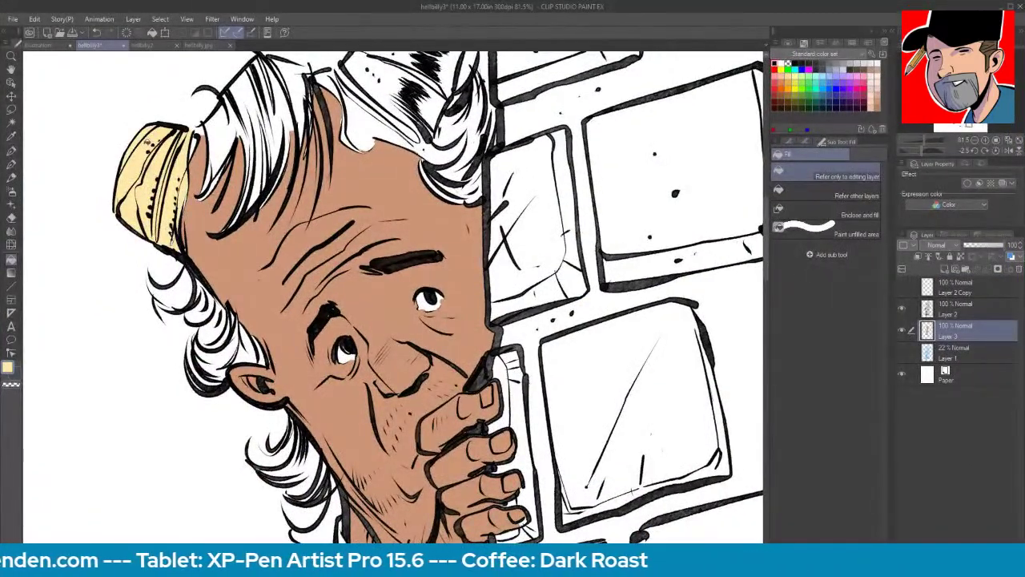
pyautogui.press('p')
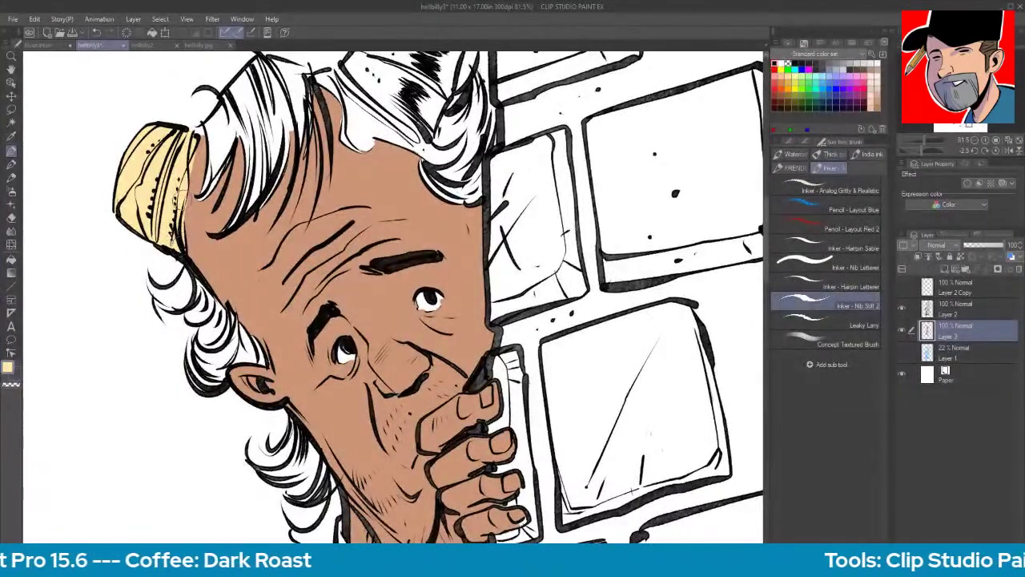
# - Fill the lower and middle sections of the peeking character's long curved horn with the cream color
pyautogui.press('space')
pyautogui.moveTo(458, 161); pyautogui.dragTo(422, 353)
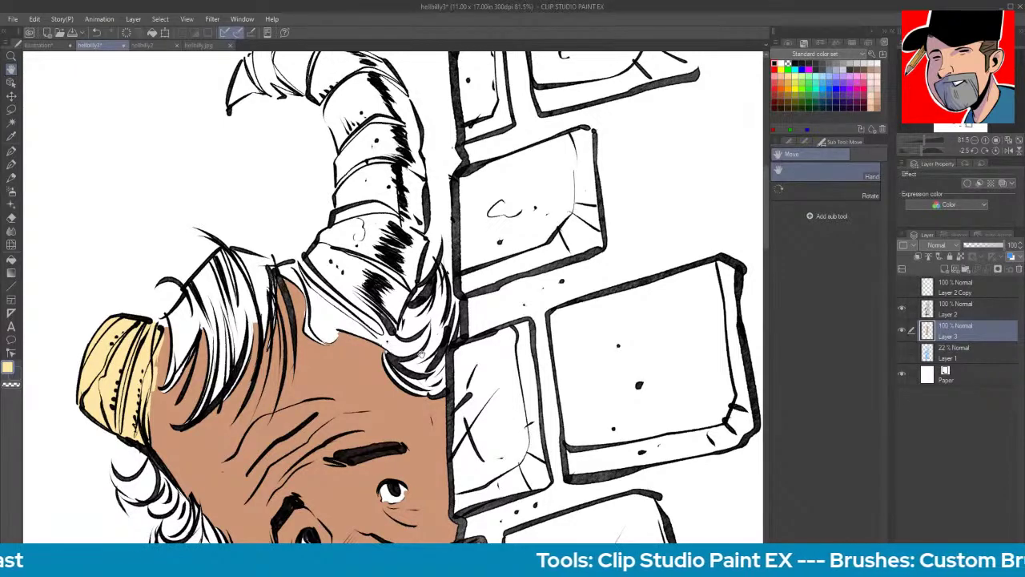
pyautogui.moveTo(422, 353)
pyautogui.mouseDown()
pyautogui.moveTo(421, 341)
pyautogui.moveTo(420, 350)
pyautogui.mouseUp()
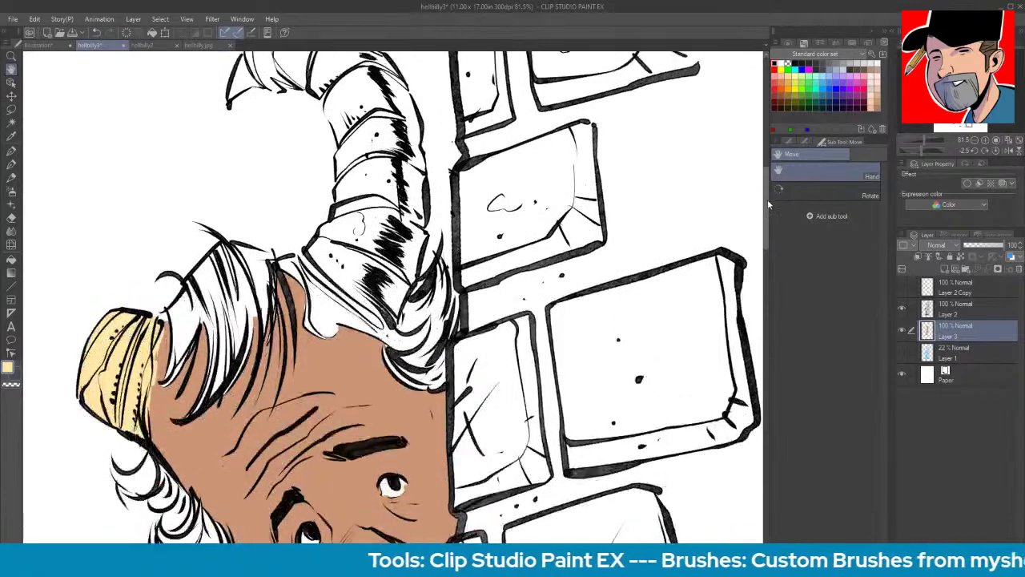
pyautogui.press('g')
pyautogui.click(381, 229)
pyautogui.click(367, 270)
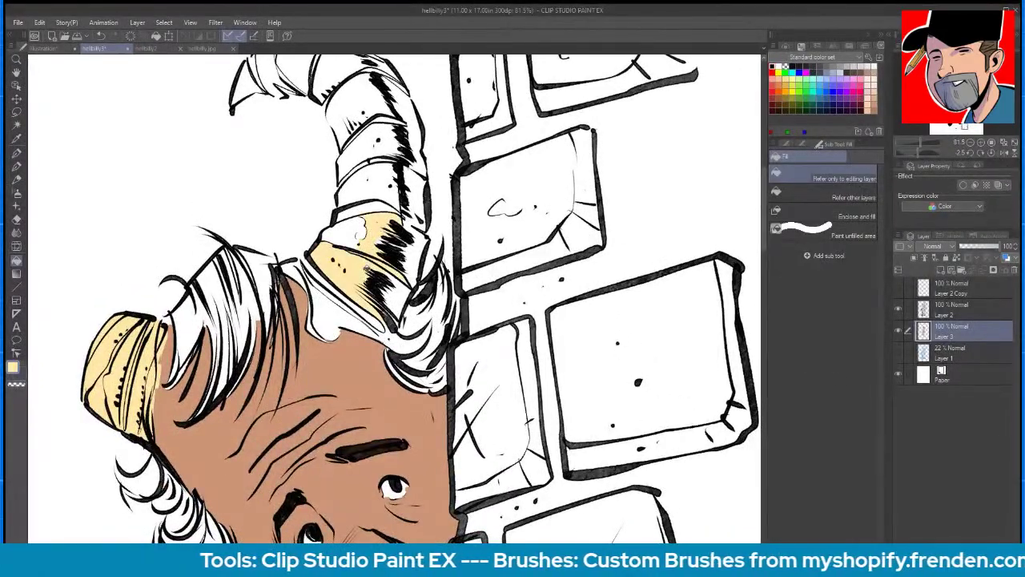
pyautogui.click(356, 246)
pyautogui.click(365, 213)
pyautogui.click(373, 183)
pyautogui.click(371, 144)
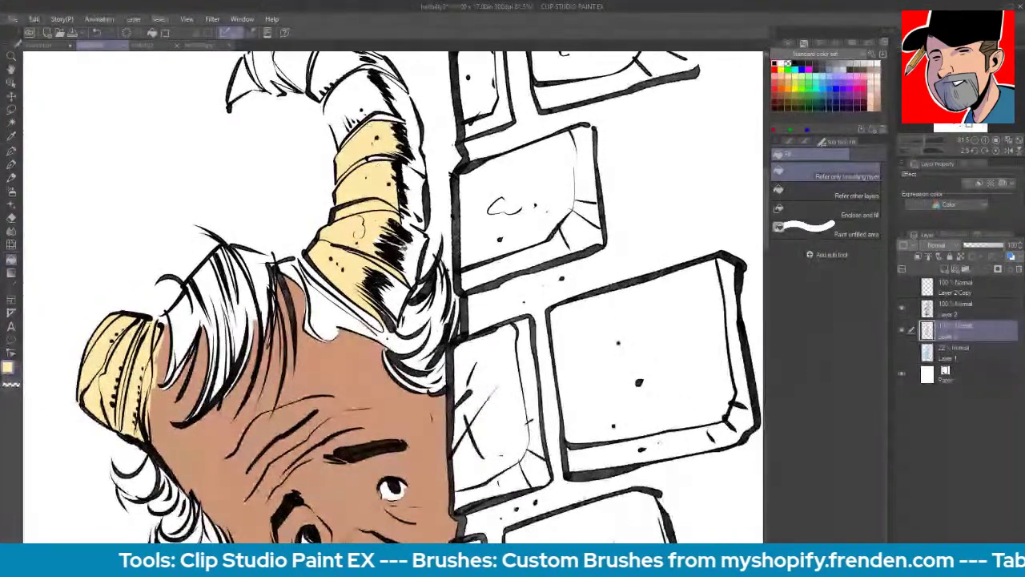
pyautogui.click(412, 191)
pyautogui.click(411, 250)
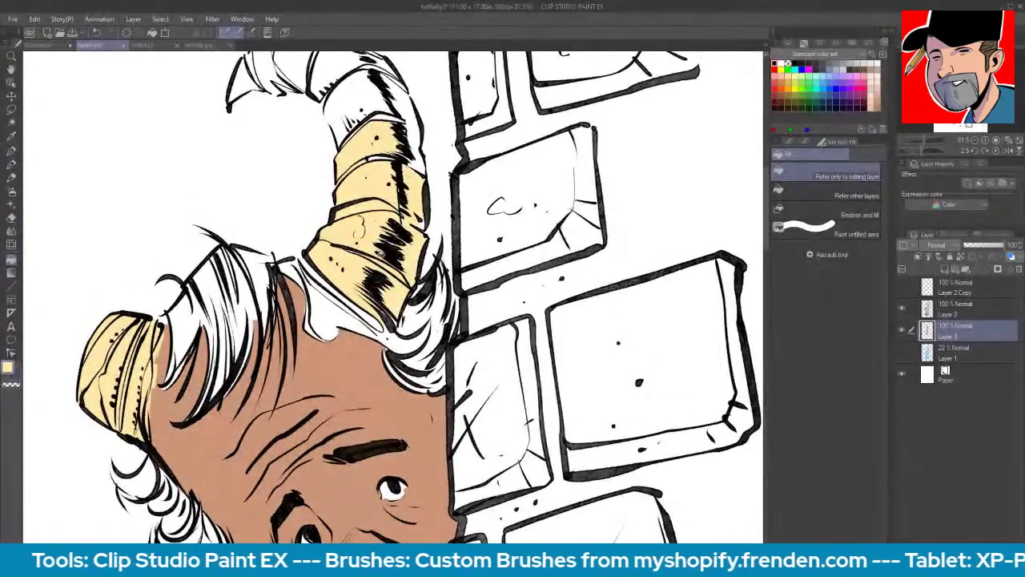
# - Fill the upper sections and tip of the long horn with cream, brushing over its small unfilled gaps
pyautogui.press('p')
pyautogui.moveTo(426, 225)
pyautogui.mouseDown()
pyautogui.moveTo(508, 194)
pyautogui.moveTo(515, 338)
pyautogui.moveTo(413, 211)
pyautogui.mouseUp()
pyautogui.moveTo(433, 155); pyautogui.dragTo(416, 156)
pyautogui.moveTo(337, 175); pyautogui.dragTo(340, 167)
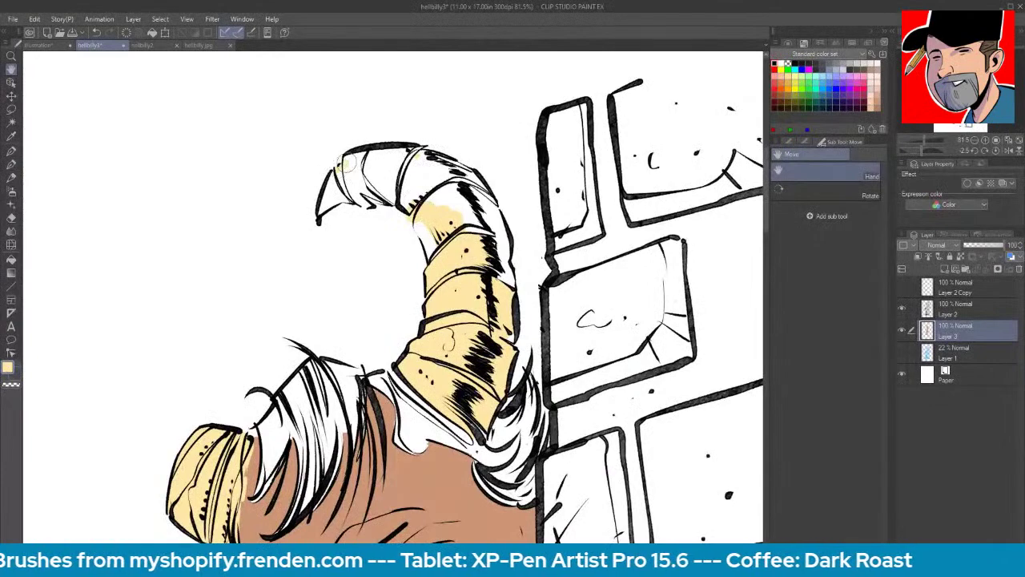
pyautogui.press('g')
pyautogui.click(379, 178)
pyautogui.click(429, 175)
pyautogui.click(425, 238)
pyautogui.click(495, 221)
pyautogui.click(502, 275)
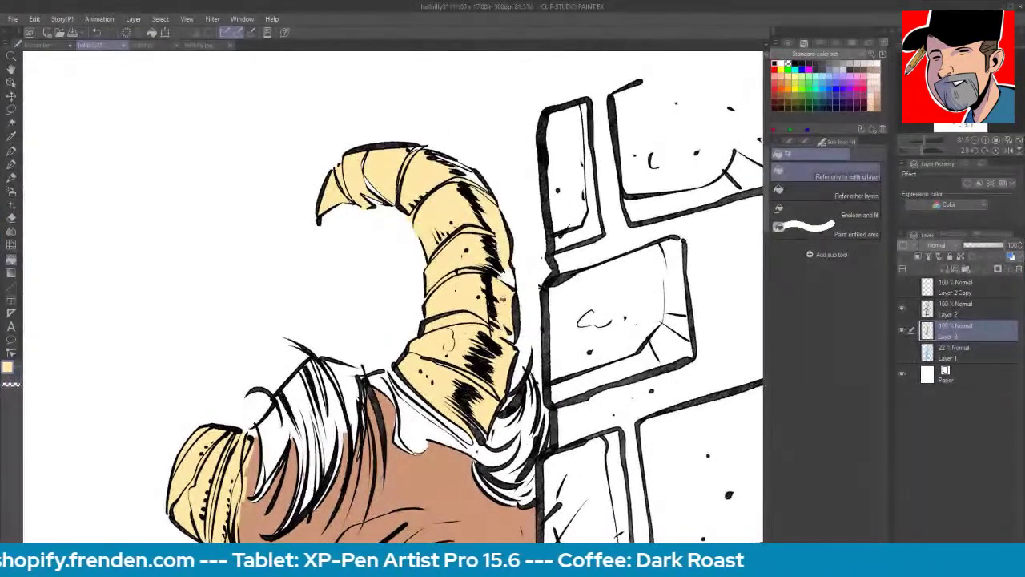
pyautogui.press('b')
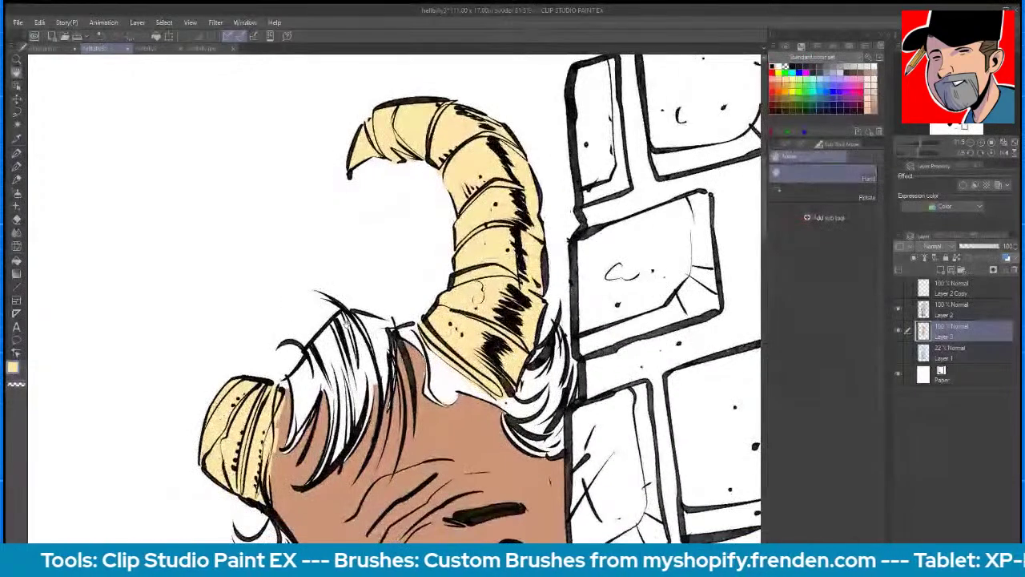
pyautogui.click(14, 137)
pyautogui.click(15, 260)
pyautogui.click(426, 457)
pyautogui.press('b')
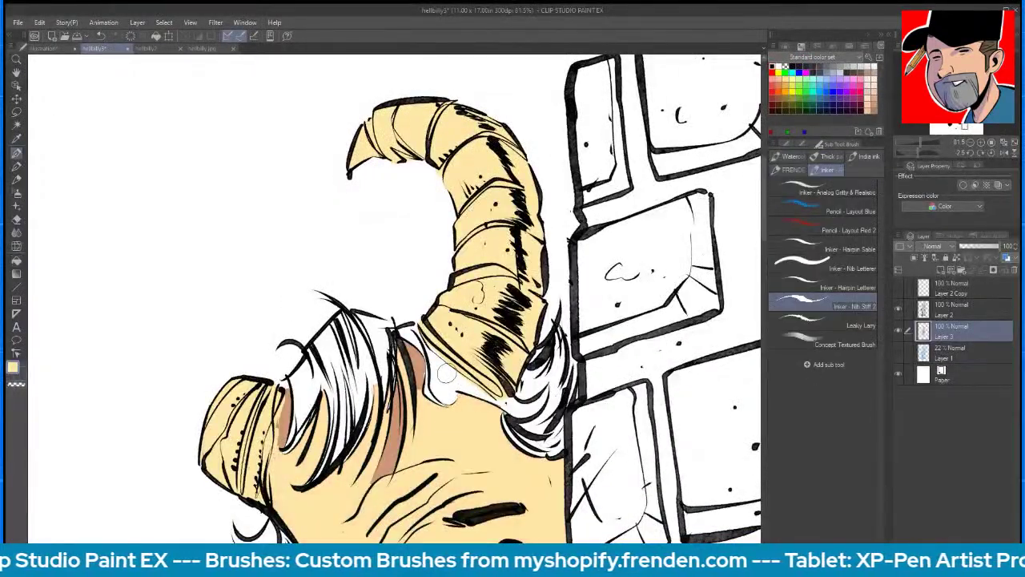
pyautogui.press('g')
pyautogui.click(453, 378)
# - Sample the forehead's skin tone and brush it over the white area between the forehead and the base of the long horn
pyautogui.press('i')
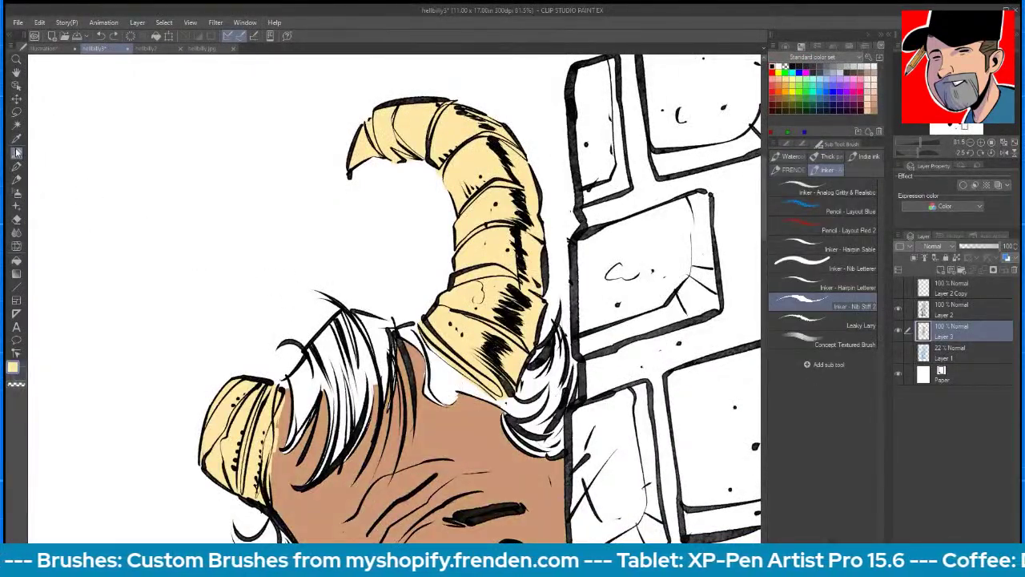
pyautogui.click(454, 435)
pyautogui.press('b')
pyautogui.moveTo(465, 394)
pyautogui.mouseDown()
pyautogui.moveTo(432, 396)
pyautogui.moveTo(410, 335)
pyautogui.moveTo(427, 353)
pyautogui.mouseUp()
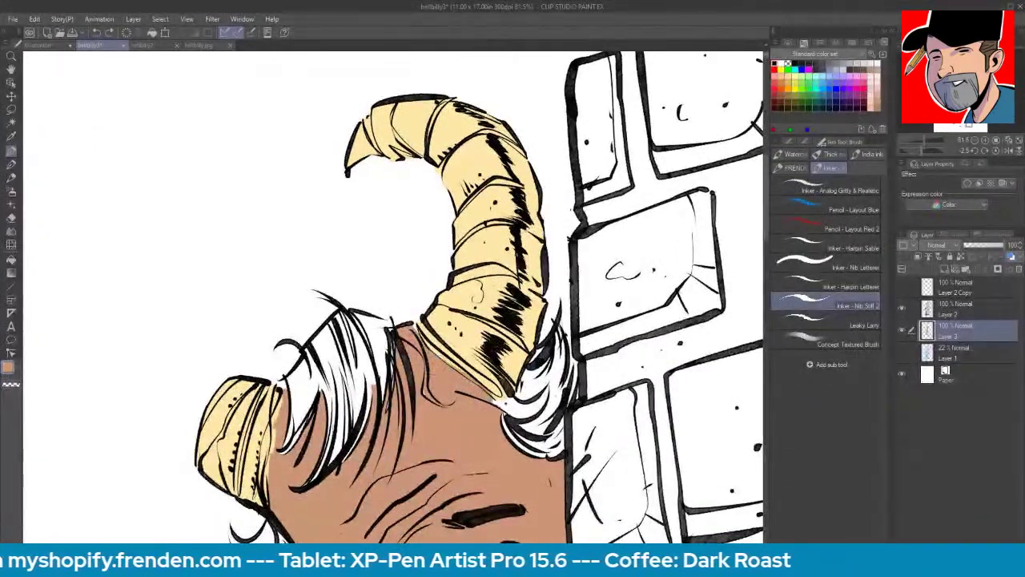
# - Fill the body of the wagon beneath the grinning character with red from the standard color set
pyautogui.press('space')
pyautogui.moveTo(498, 481); pyautogui.dragTo(477, 152)
pyautogui.press('space')
pyautogui.moveTo(520, 393)
pyautogui.mouseDown()
pyautogui.moveTo(535, 506)
pyautogui.moveTo(565, 230)
pyautogui.mouseUp()
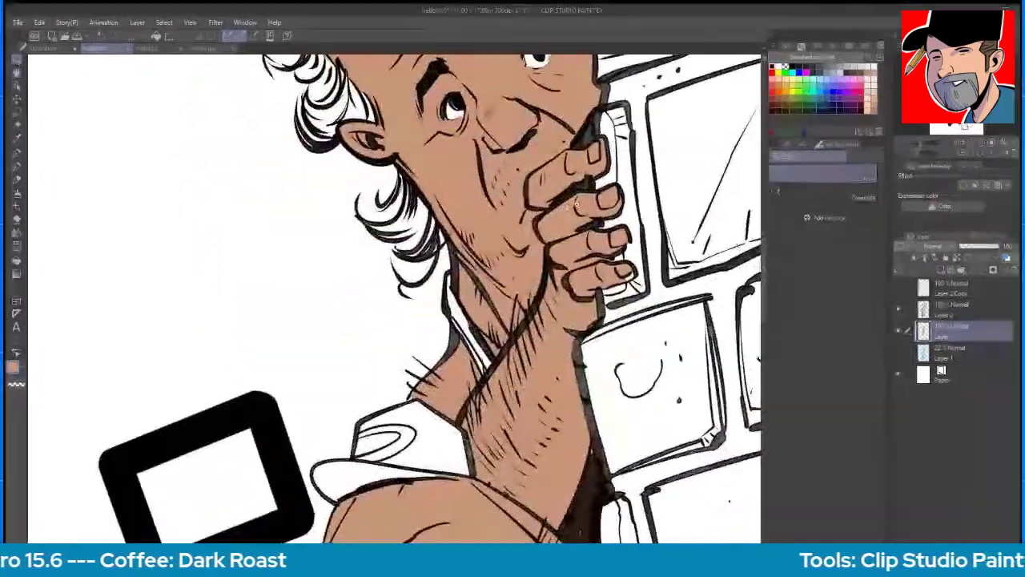
pyautogui.scroll(-6, 560, 231)
pyautogui.moveTo(632, 272)
pyautogui.mouseDown()
pyautogui.moveTo(619, 262)
pyautogui.moveTo(606, 283)
pyautogui.mouseUp()
pyautogui.click(773, 85)
pyautogui.press('g')
pyautogui.click(557, 484)
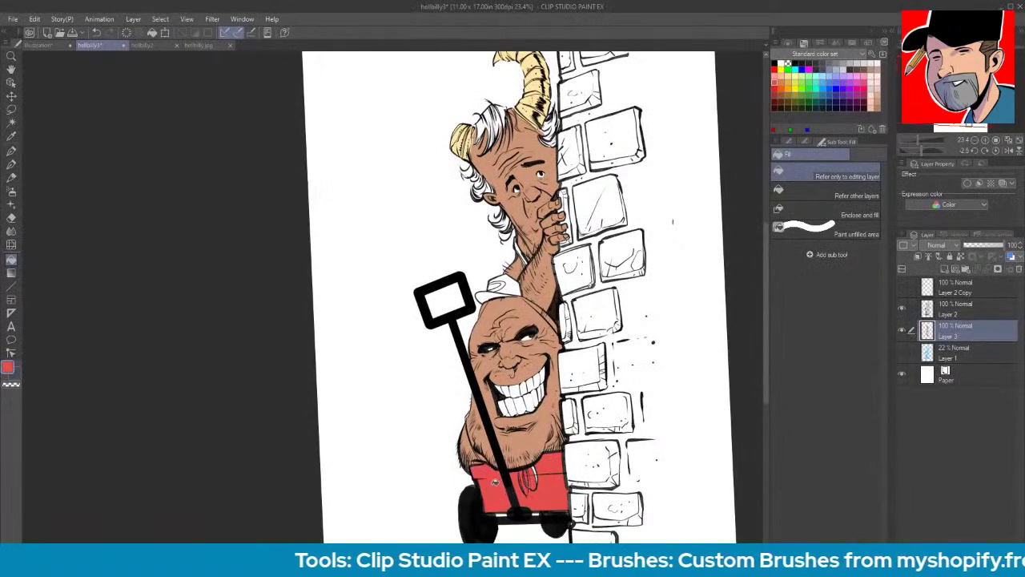
# - Sample the golden yellow of the hair in the hellbilly2 illustration and fill the peeking character's top hair tuft with it
pyautogui.moveTo(515, 446); pyautogui.dragTo(455, 524)
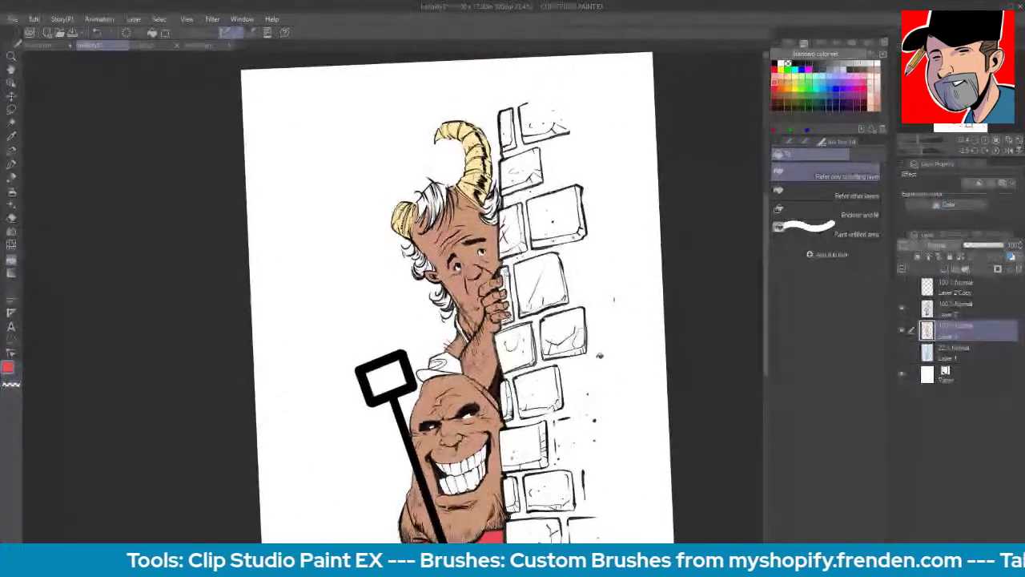
pyautogui.click(152, 45)
pyautogui.click(330, 227)
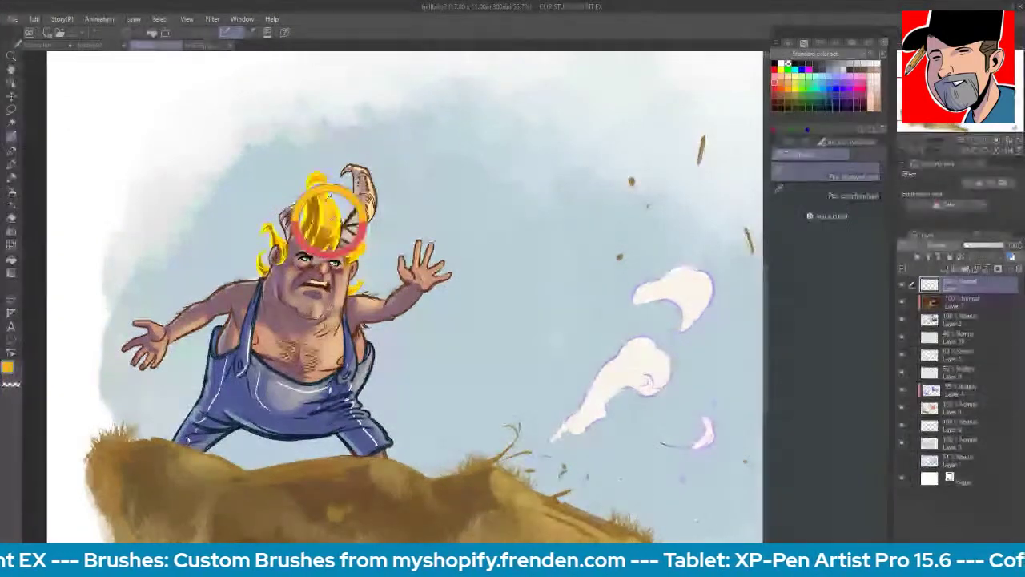
pyautogui.click(102, 48)
pyautogui.press('g')
pyautogui.moveTo(423, 213); pyautogui.dragTo(440, 201)
pyautogui.click(431, 213)
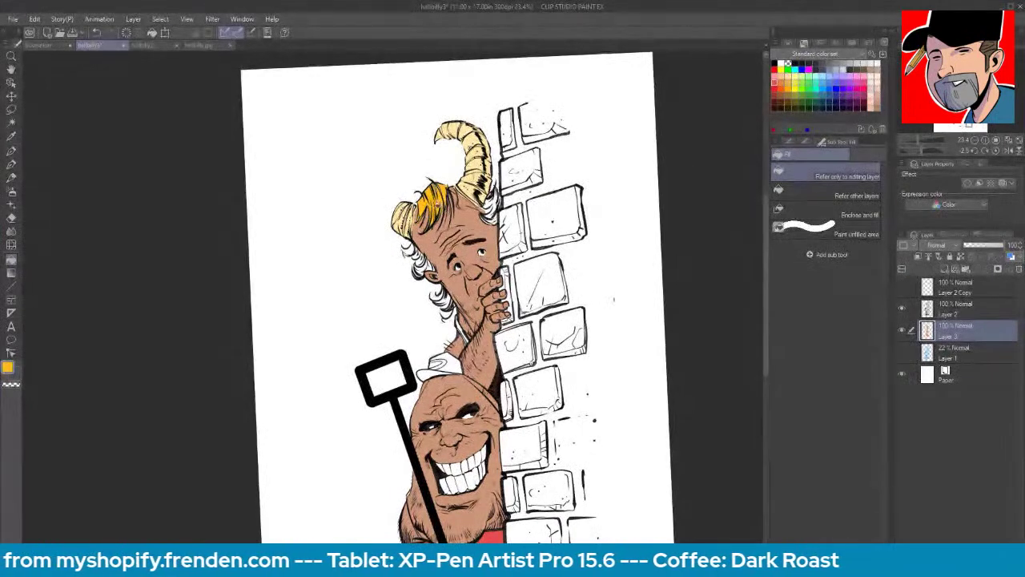
# - Brush golden yellow into the loose hair strands over the forehead and beside the base of the long horn
pyautogui.hotkey('ctrl', 'space')
pyautogui.moveTo(443, 222); pyautogui.dragTo(505, 223)
pyautogui.press('b')
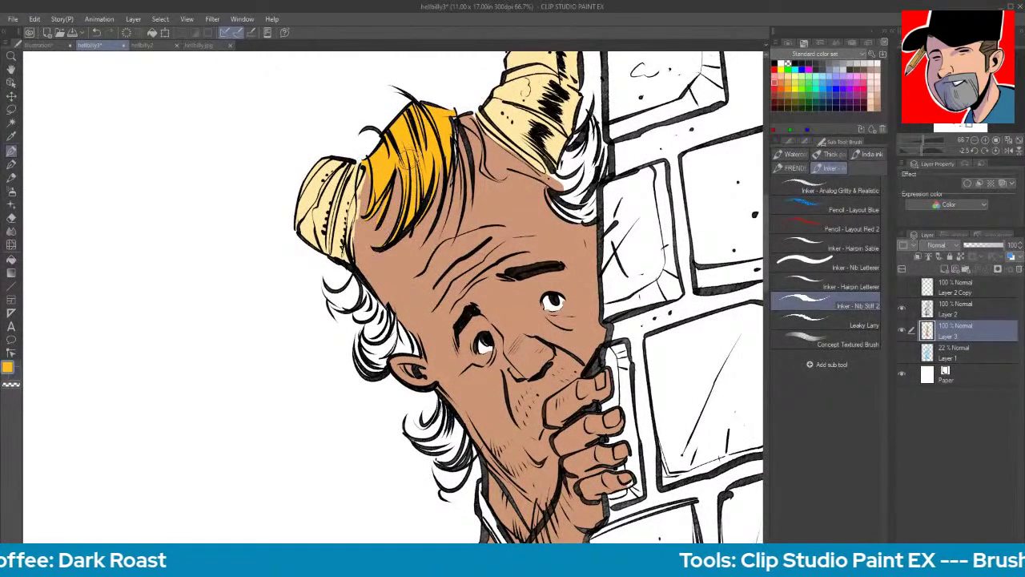
pyautogui.moveTo(454, 139); pyautogui.dragTo(447, 195)
pyautogui.moveTo(450, 153); pyautogui.dragTo(441, 234)
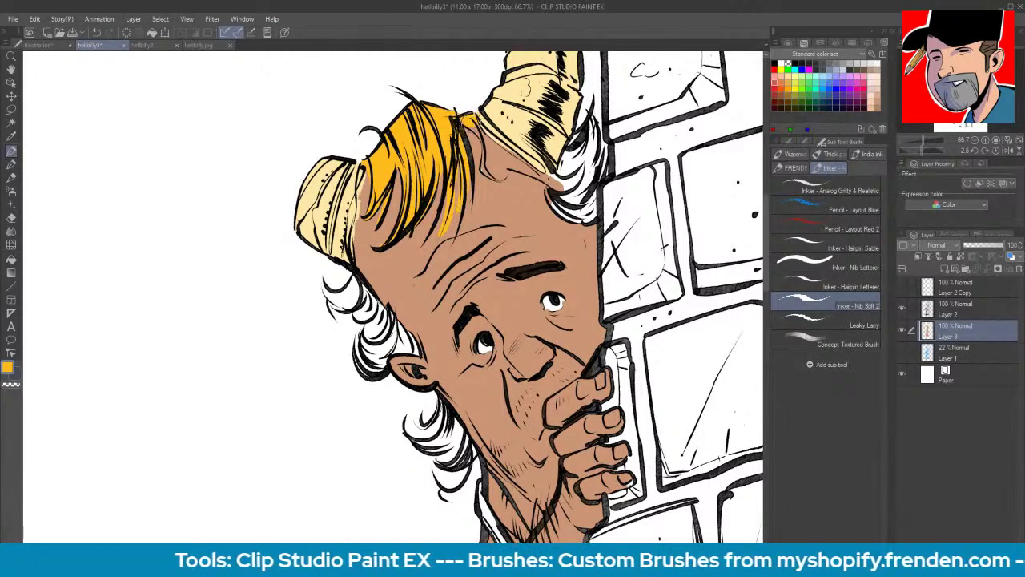
pyautogui.moveTo(481, 152); pyautogui.dragTo(508, 180)
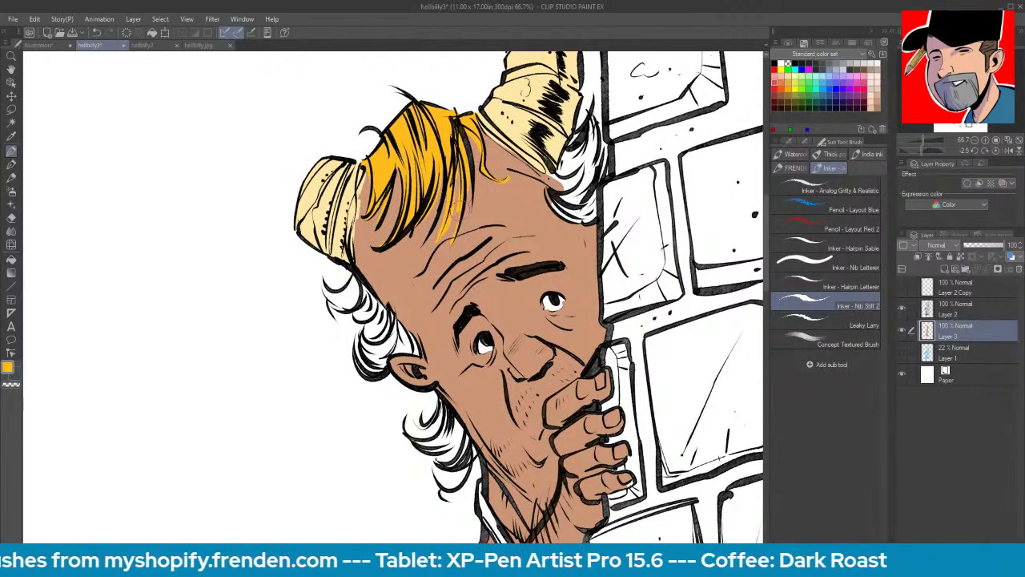
# - Color the side curls between the short horn and the ear golden yellow with fills and brush strokes
pyautogui.moveTo(320, 269)
pyautogui.mouseDown()
pyautogui.moveTo(344, 306)
pyautogui.moveTo(358, 298)
pyautogui.moveTo(383, 319)
pyautogui.mouseUp()
pyautogui.press('g')
pyautogui.click(370, 308)
pyautogui.click(378, 343)
pyautogui.press('p')
pyautogui.moveTo(389, 314); pyautogui.dragTo(431, 365)
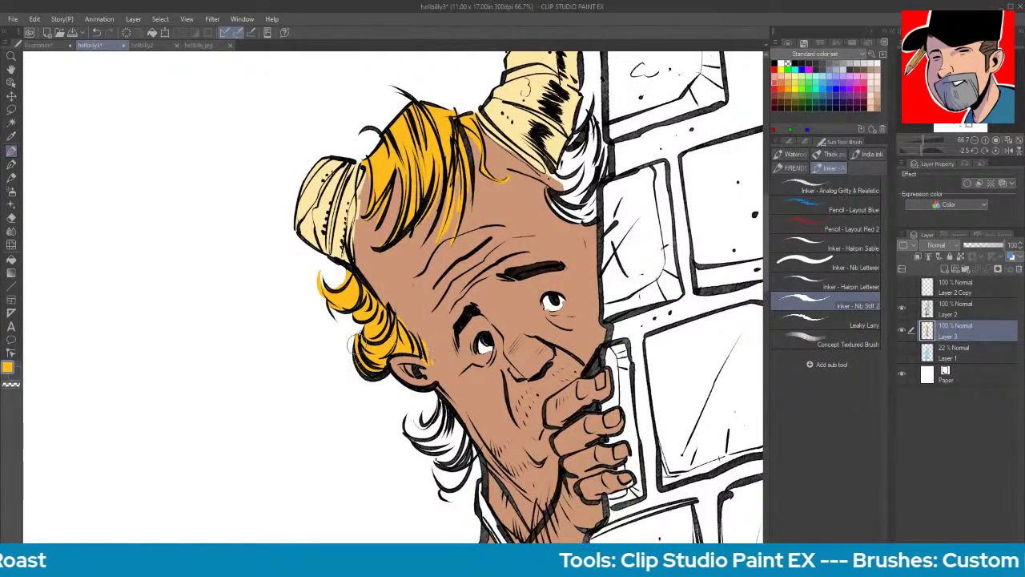
# - Color the hair tuft between the long horn and the brick wall golden yellow, brushing in its remaining gaps
pyautogui.press('g')
pyautogui.moveTo(573, 178)
pyautogui.mouseDown()
pyautogui.moveTo(587, 163)
pyautogui.moveTo(582, 217)
pyautogui.mouseUp()
pyautogui.moveTo(604, 148); pyautogui.dragTo(599, 201)
pyautogui.press('b')
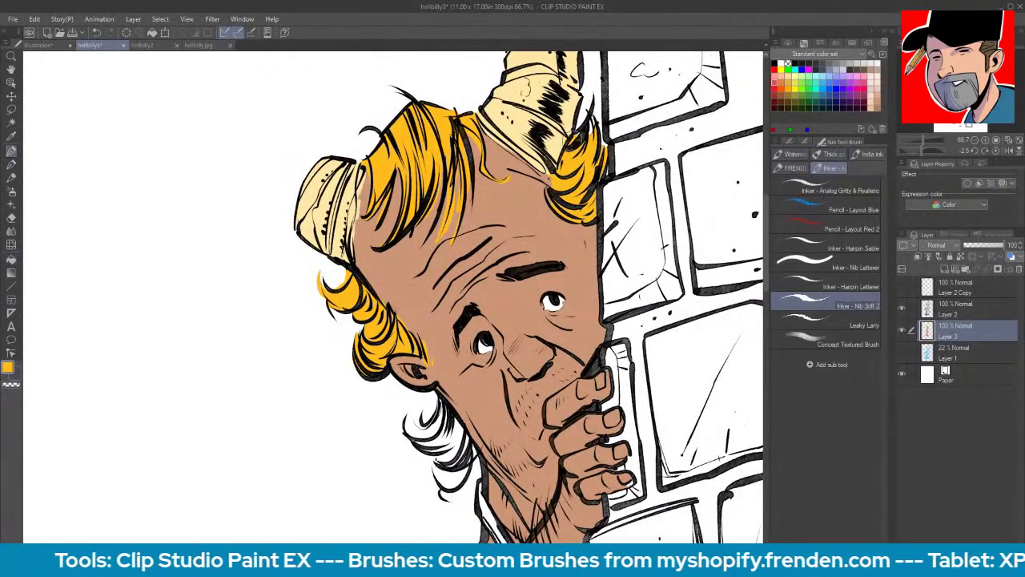
pyautogui.moveTo(604, 146); pyautogui.dragTo(594, 186)
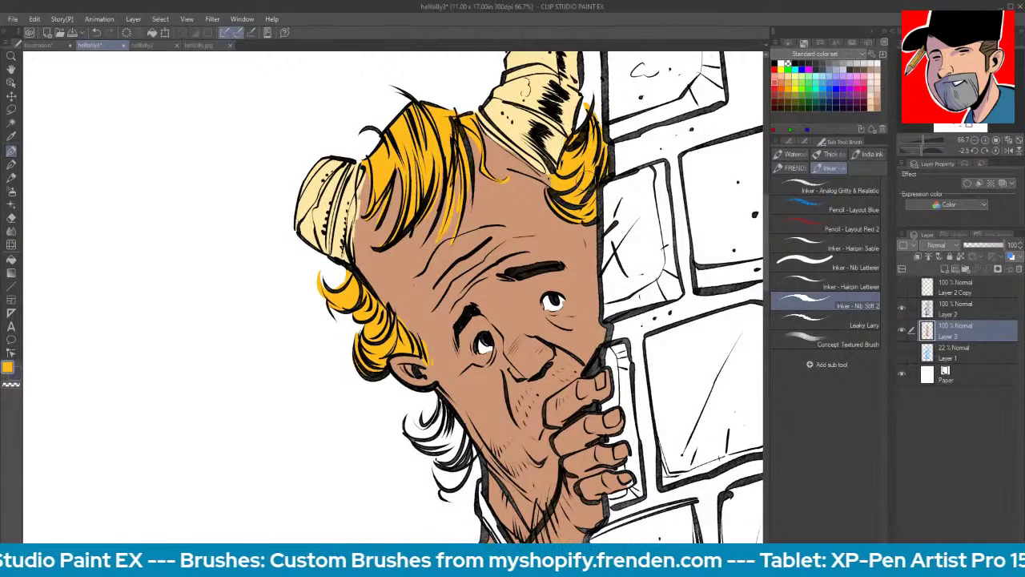
pyautogui.moveTo(589, 120)
pyautogui.mouseDown()
pyautogui.moveTo(584, 112)
pyautogui.moveTo(591, 128)
pyautogui.moveTo(588, 120)
pyautogui.mouseUp()
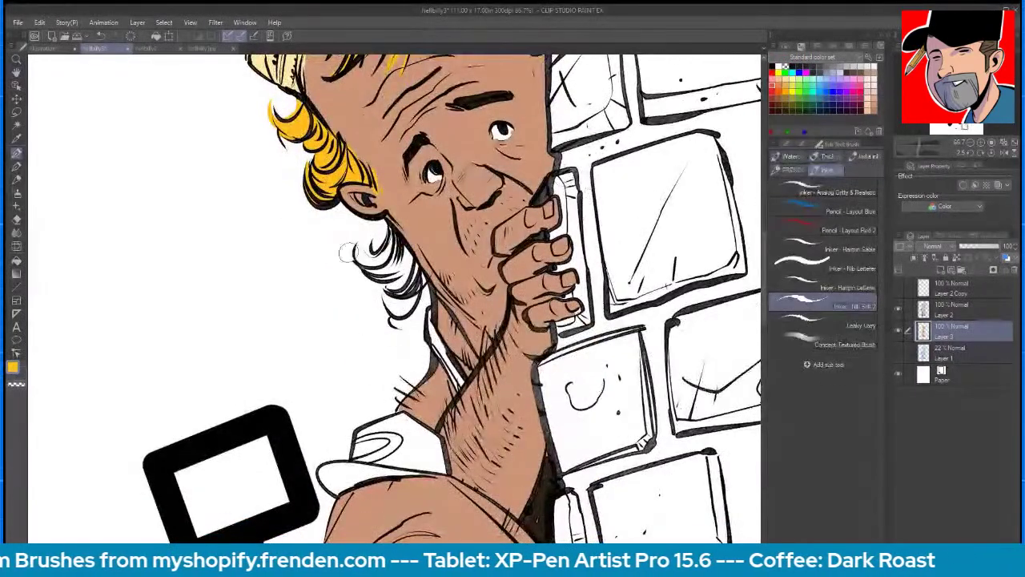
# - Color the curls below the ear along the neck golden yellow with brush strokes and a fill
pyautogui.moveTo(354, 234)
pyautogui.mouseDown()
pyautogui.moveTo(375, 266)
pyautogui.moveTo(384, 256)
pyautogui.moveTo(396, 269)
pyautogui.mouseUp()
pyautogui.moveTo(383, 223)
pyautogui.mouseDown()
pyautogui.moveTo(399, 252)
pyautogui.moveTo(397, 284)
pyautogui.moveTo(380, 282)
pyautogui.moveTo(390, 311)
pyautogui.mouseUp()
pyautogui.press('g')
pyautogui.click(402, 265)
pyautogui.press('p')
pyautogui.moveTo(389, 311); pyautogui.dragTo(417, 309)
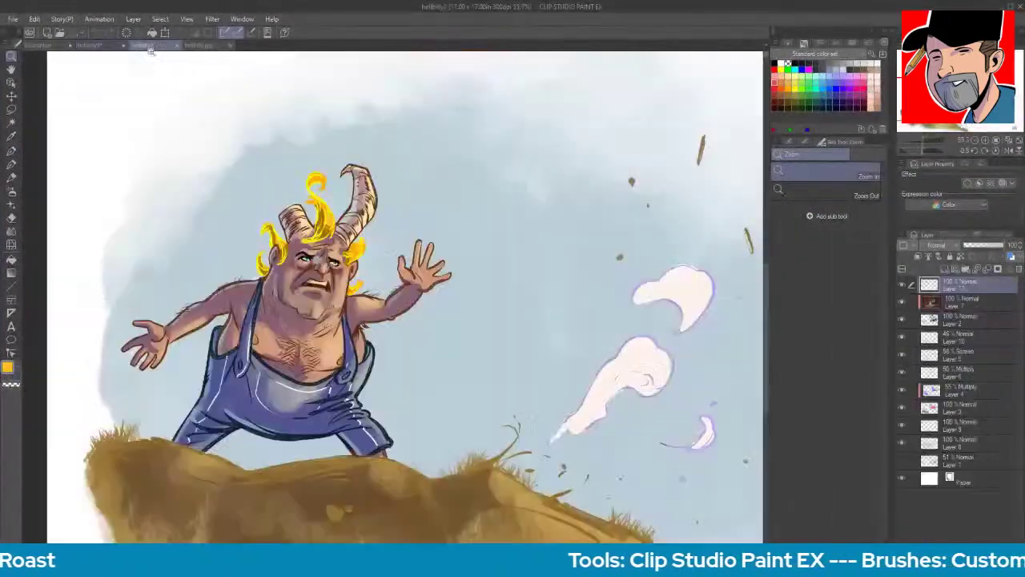
# - Sample the blue of the cap in the hellbilly2 illustration and fill the grinning character's cap in hellbilly3 with it
pyautogui.press('i')
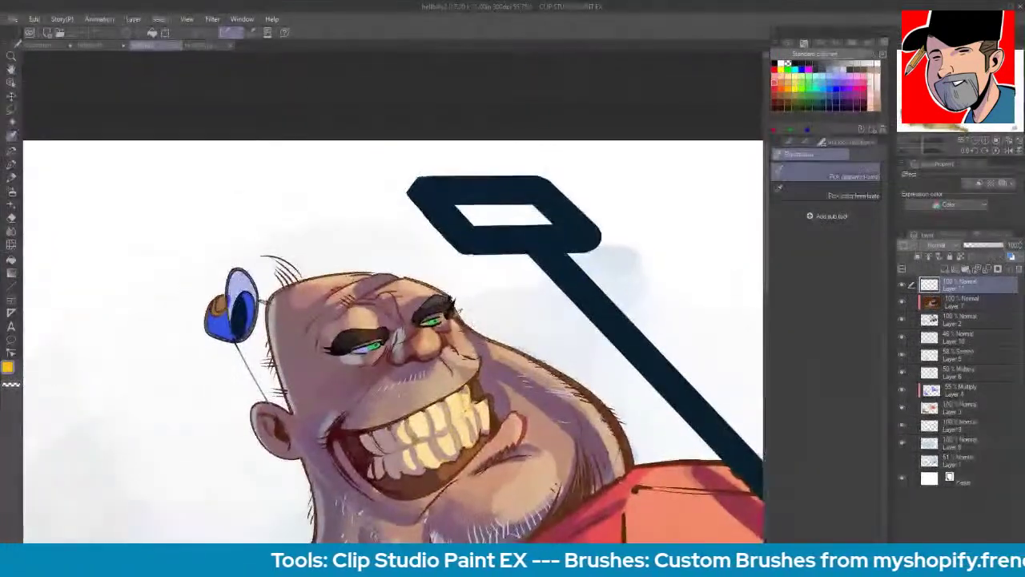
pyautogui.click(207, 45)
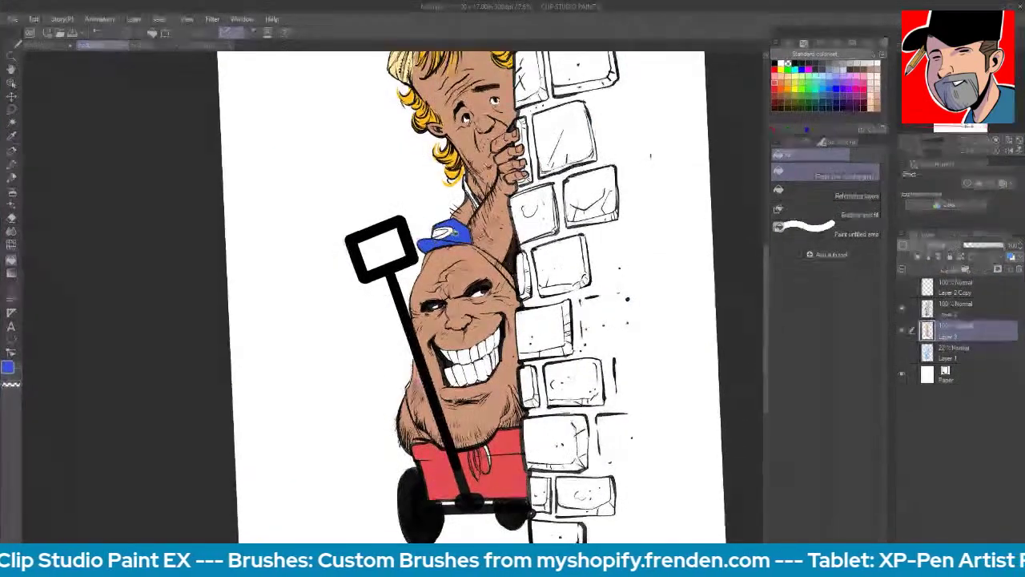
# - Check the cap in the hellbilly.jpg and hellbilly2 illustrations, and fill the emblem on the hellbilly3 cap with golden tan
pyautogui.click(204, 47)
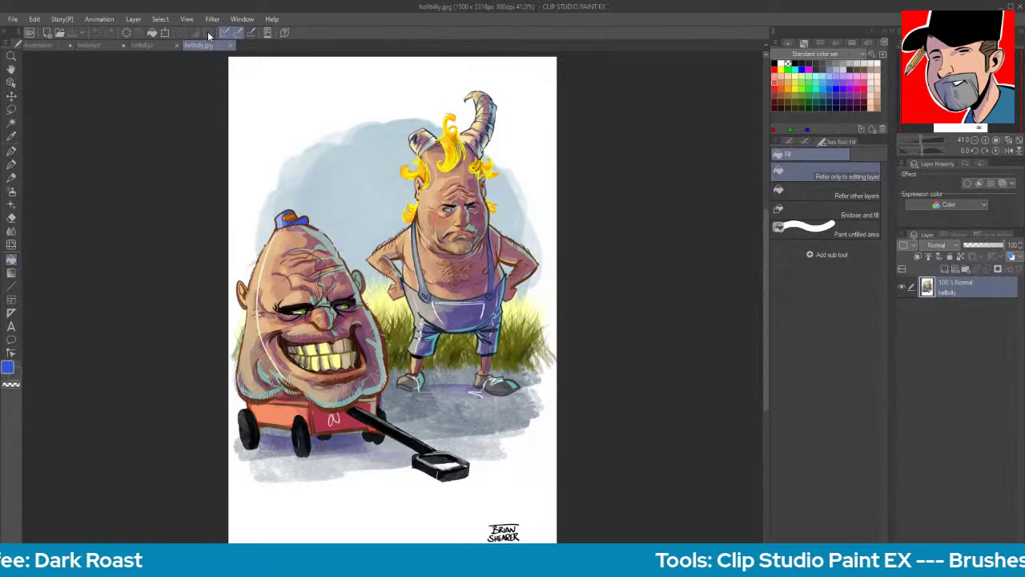
pyautogui.click(161, 46)
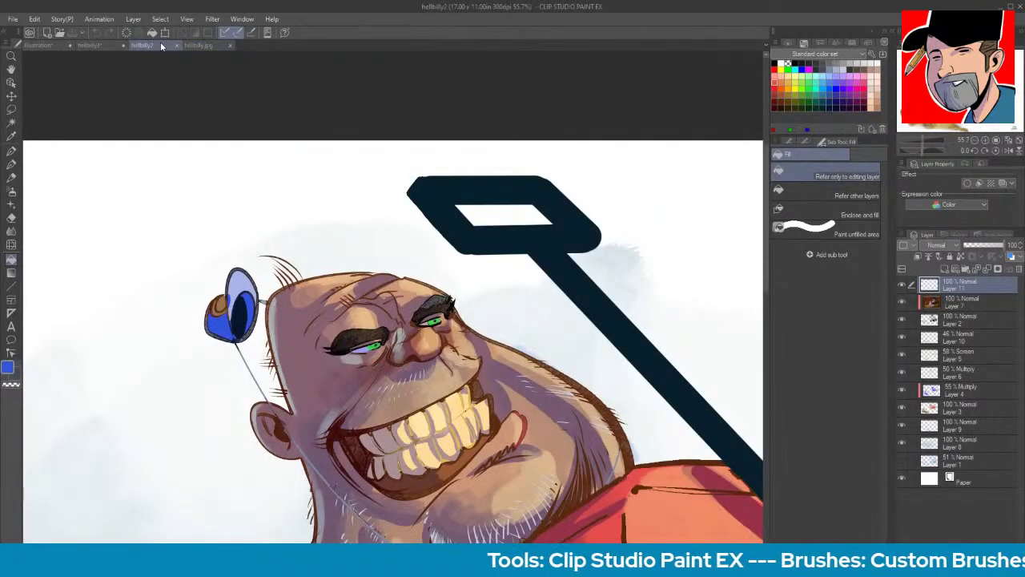
pyautogui.click(90, 45)
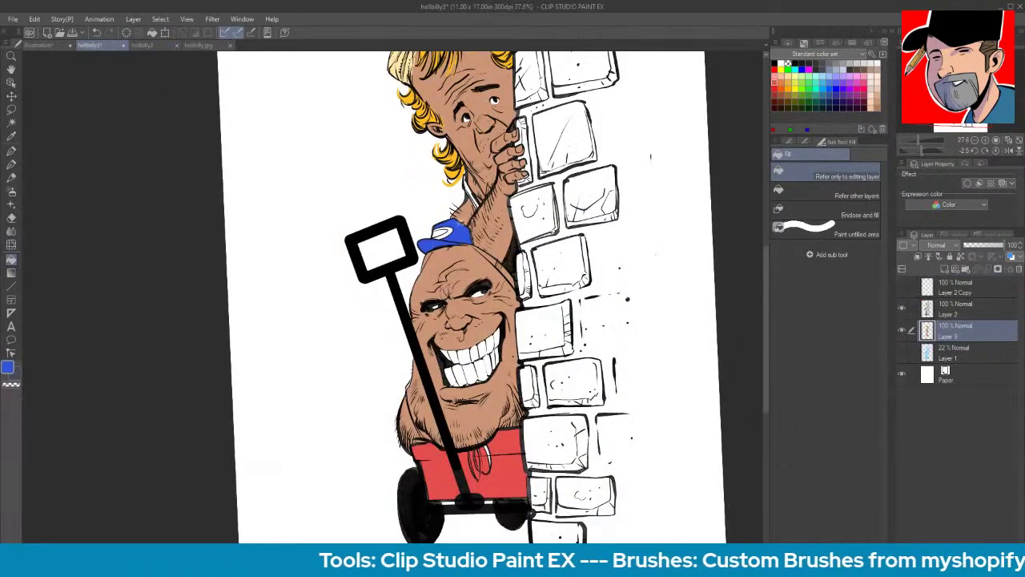
pyautogui.click(788, 80)
pyautogui.click(444, 230)
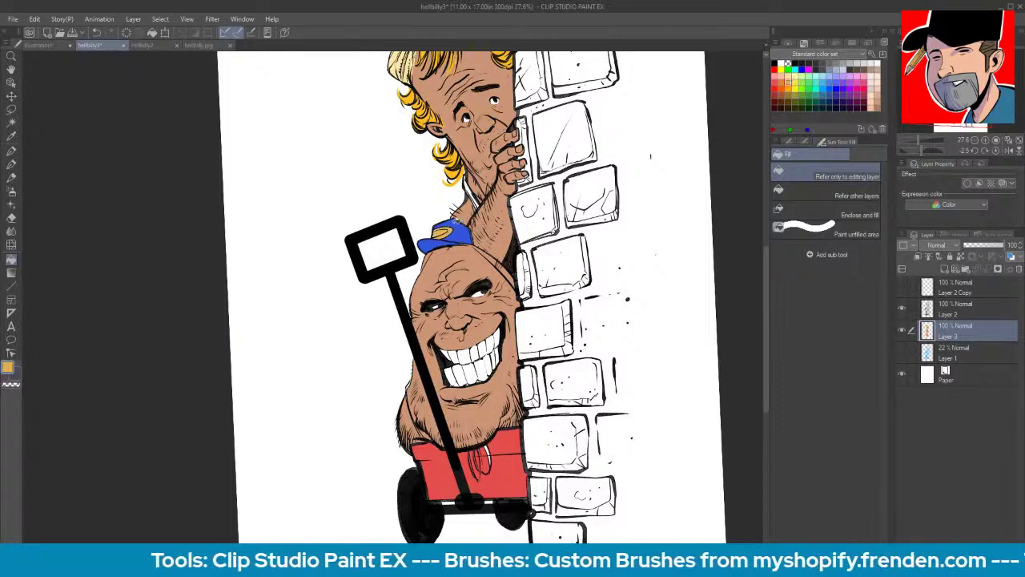
# - Try swatches for the grinning character's teeth and fill both the upper and lower rows with pale yellow
pyautogui.click(794, 76)
pyautogui.click(480, 350)
pyautogui.click(790, 76)
pyautogui.click(477, 350)
pyautogui.click(793, 74)
pyautogui.click(464, 352)
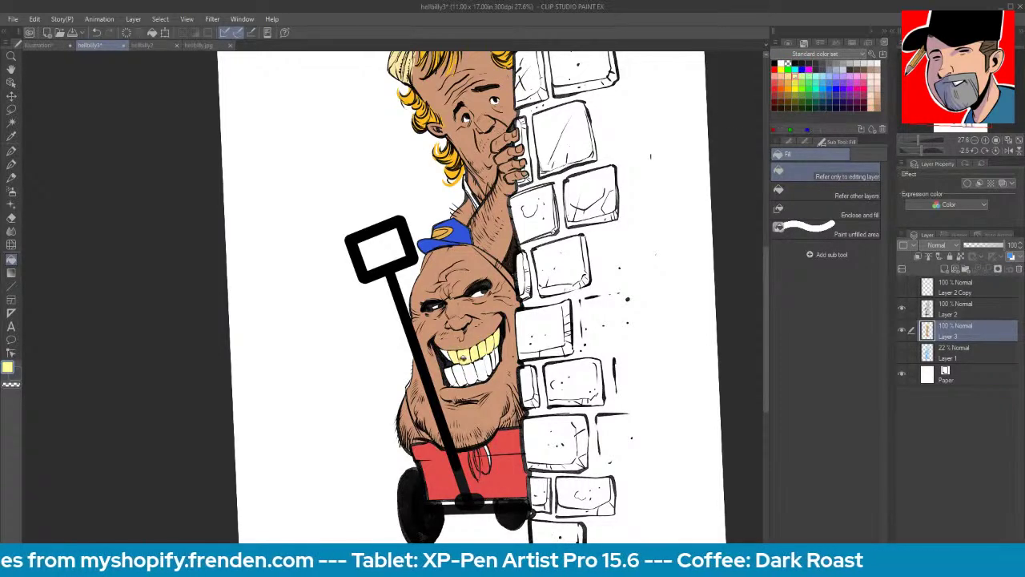
pyautogui.click(468, 370)
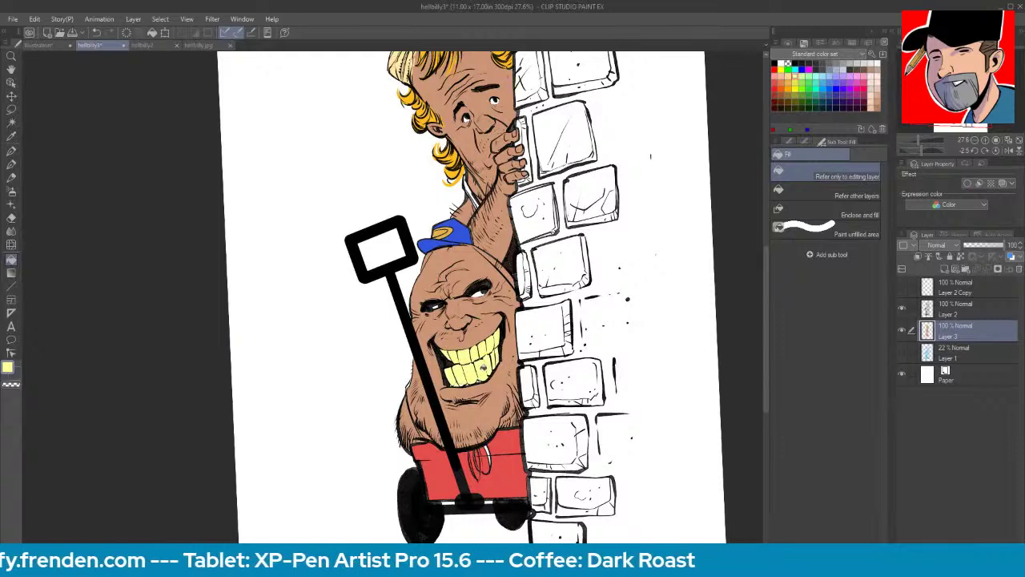
# - Sample the blue of the overalls in the hellbilly2 illustration and return to the hellbilly3 drawing with the Fill tool
pyautogui.press('h')
pyautogui.moveTo(482, 208); pyautogui.dragTo(443, 305)
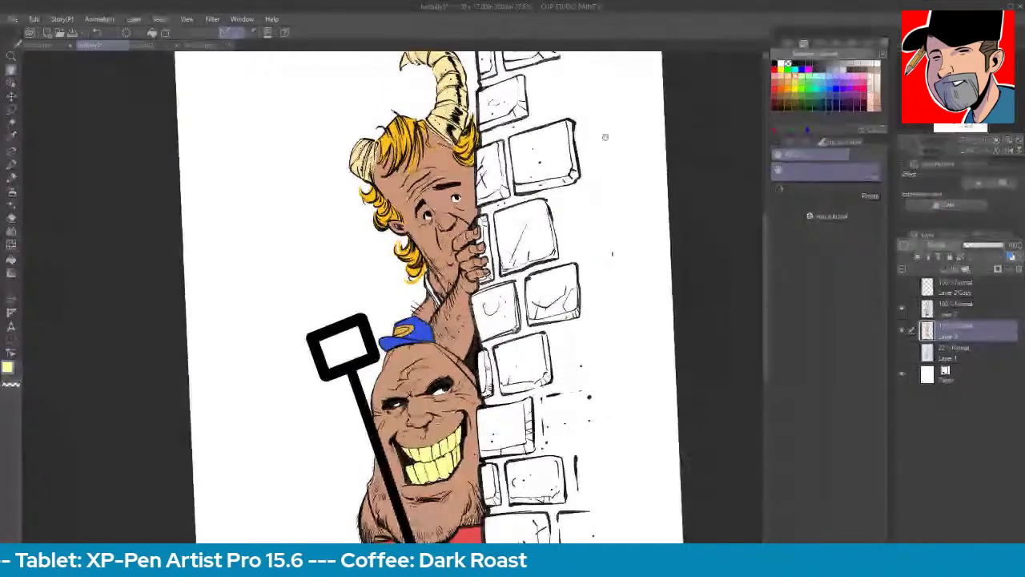
pyautogui.click(151, 44)
pyautogui.click(12, 123)
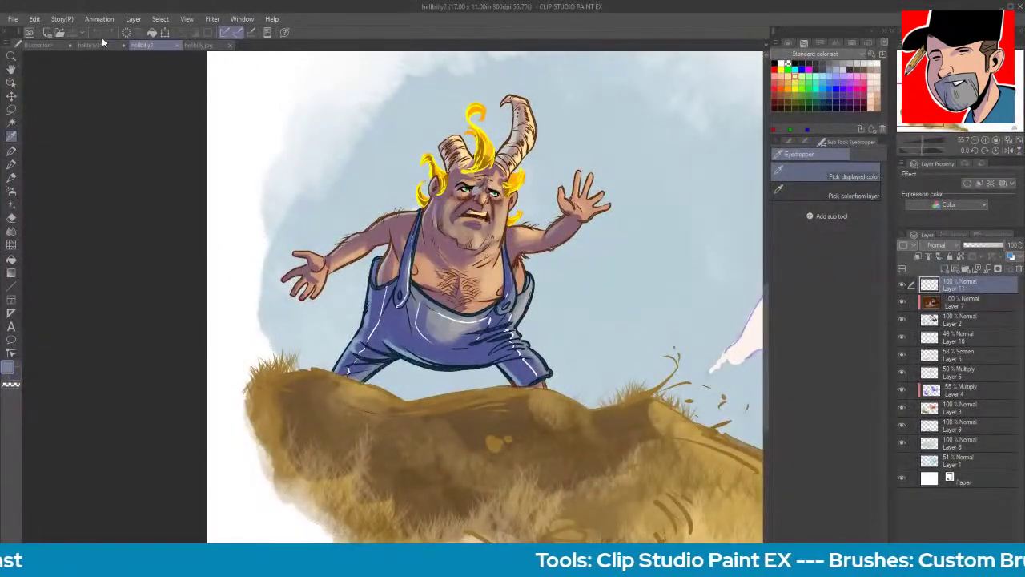
pyautogui.click(110, 44)
pyautogui.press('g')
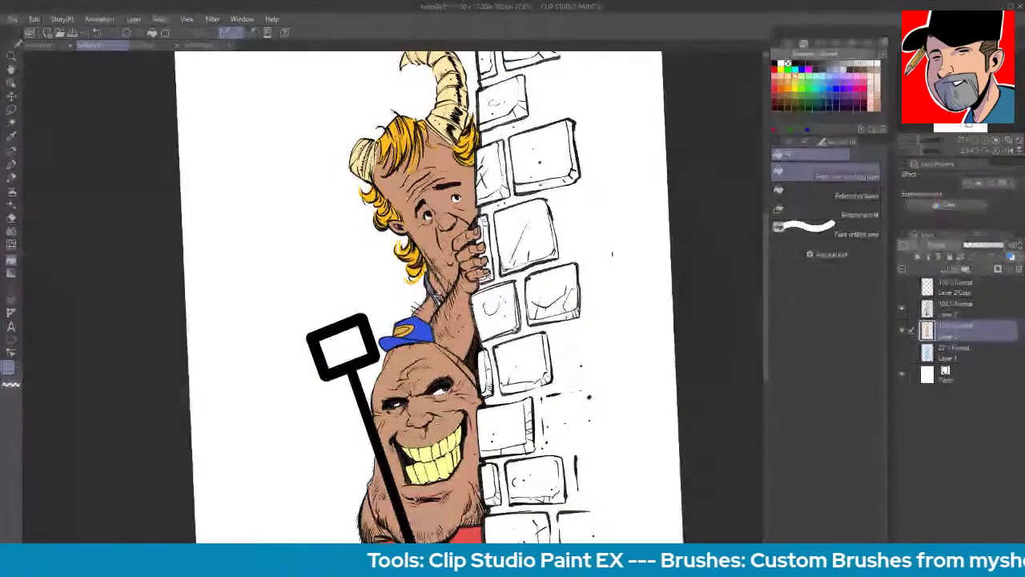
# - Touch up the skin tone around the horned character's overalls strap with the Inker - Nib Stiff 2 brush
pyautogui.hotkey('ctrl', 'space')
pyautogui.moveTo(432, 303); pyautogui.dragTo(490, 304)
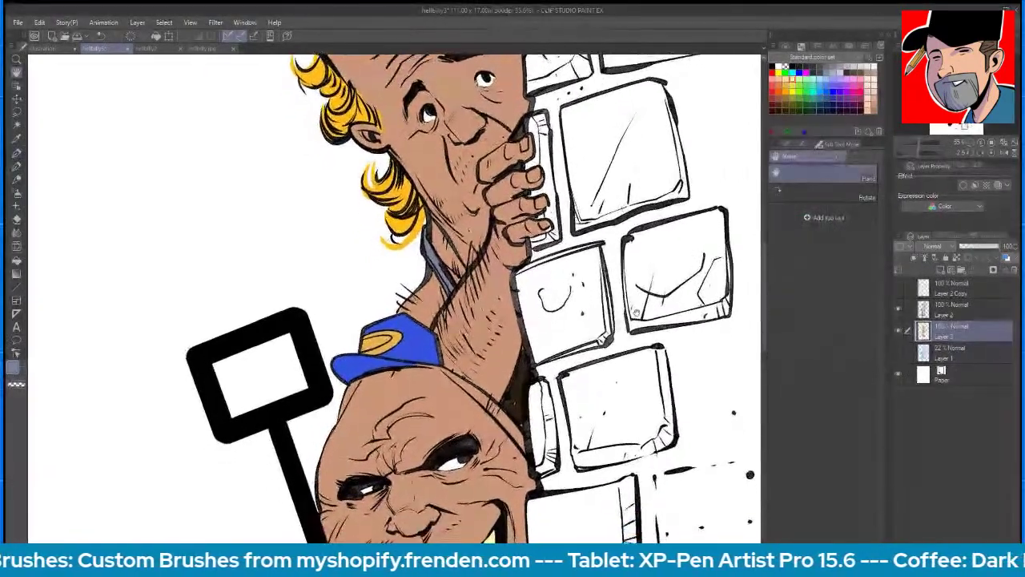
pyautogui.moveTo(638, 305)
pyautogui.mouseDown()
pyautogui.moveTo(631, 232)
pyautogui.moveTo(615, 268)
pyautogui.moveTo(650, 265)
pyautogui.moveTo(610, 280)
pyautogui.moveTo(602, 417)
pyautogui.moveTo(610, 234)
pyautogui.moveTo(616, 337)
pyautogui.mouseUp()
pyautogui.click(6, 147)
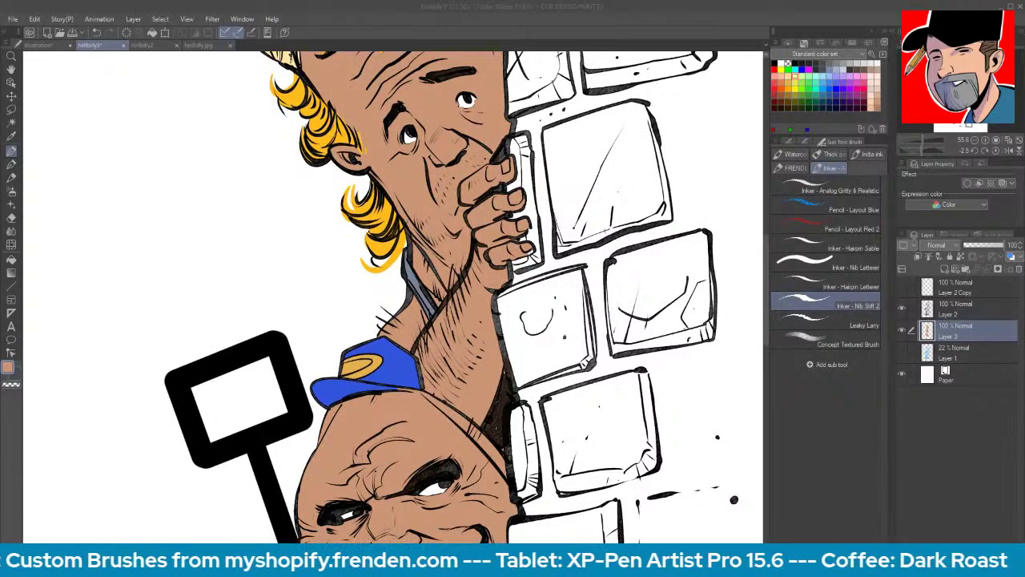
pyautogui.moveTo(549, 305); pyautogui.dragTo(517, 342)
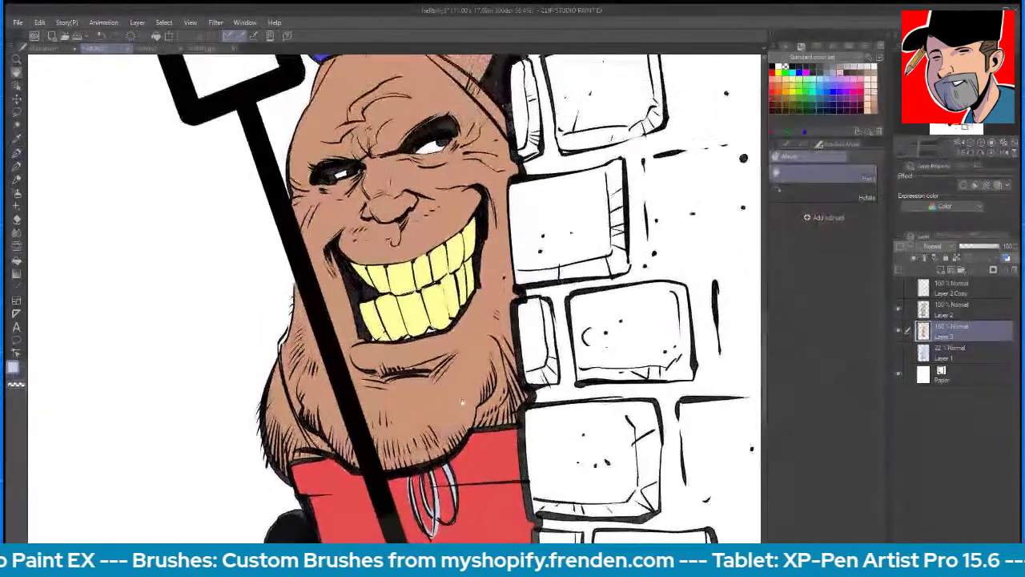
# - Fill the small gaps beneath the grinning character's lower teeth with brown
pyautogui.click(377, 338)
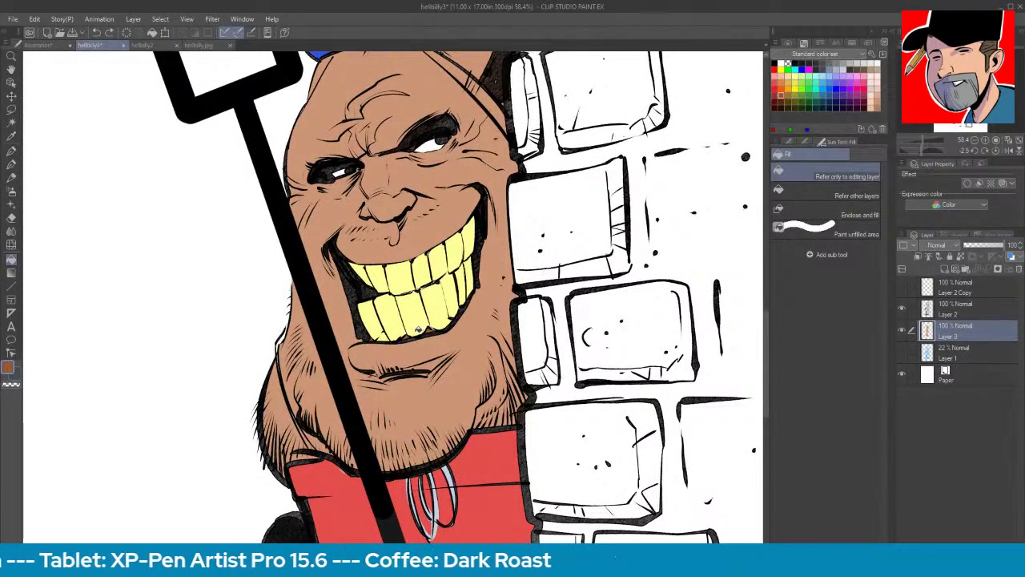
pyautogui.press('b')
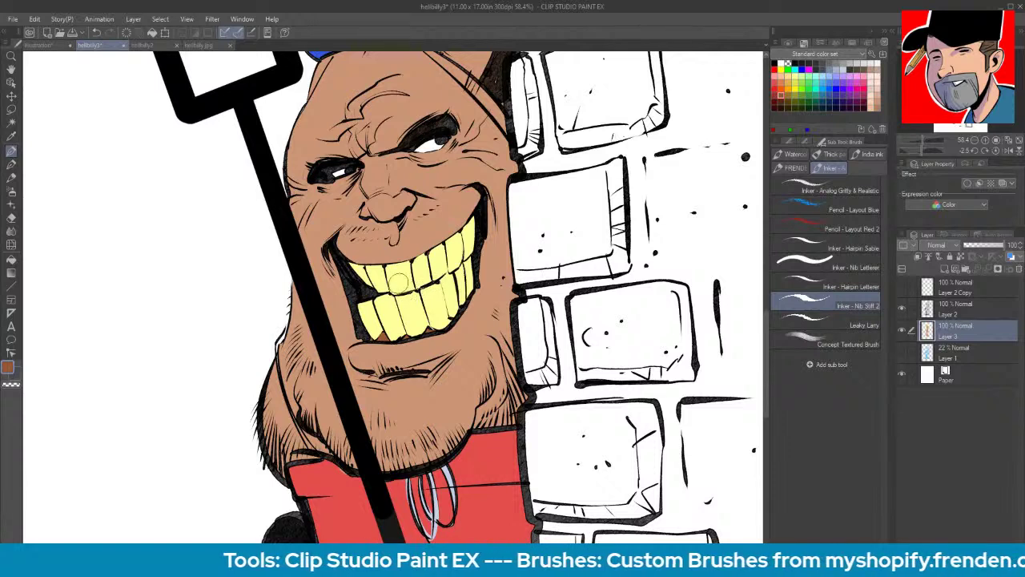
pyautogui.press('g')
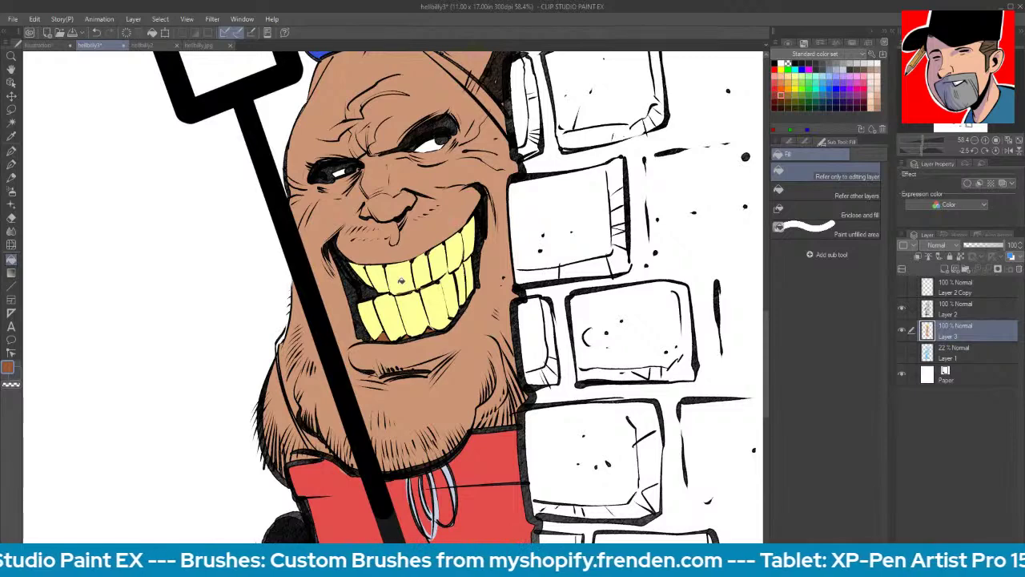
pyautogui.press('b')
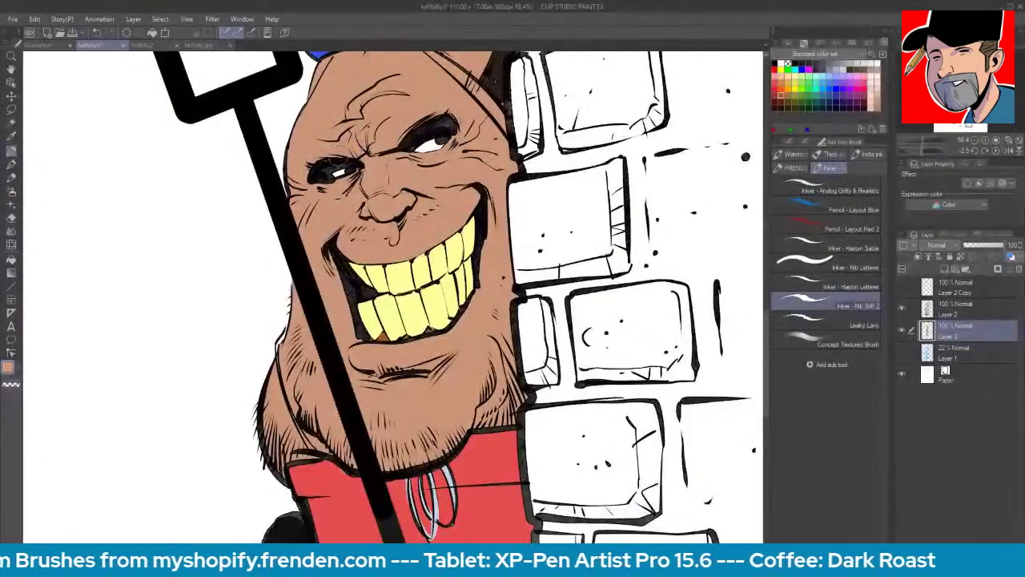
# - Choose a dark brick red from the Additional color set and paint a thick border around the outer edge of the brick wall
pyautogui.press('space')
pyautogui.moveTo(505, 81); pyautogui.dragTo(443, 107)
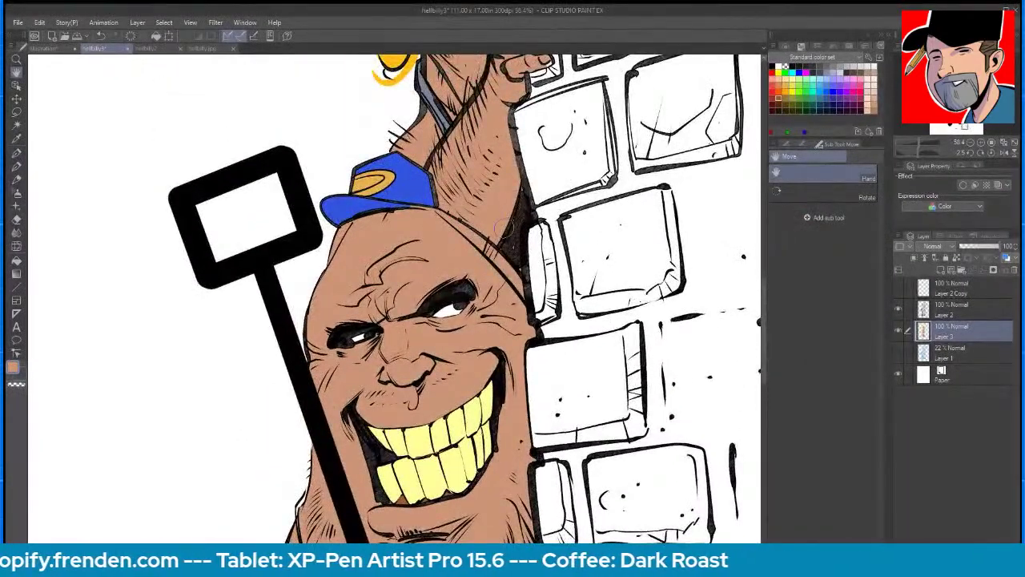
pyautogui.moveTo(663, 60); pyautogui.dragTo(482, 334)
pyautogui.hotkey('ctrl', 'space')
pyautogui.click(814, 59)
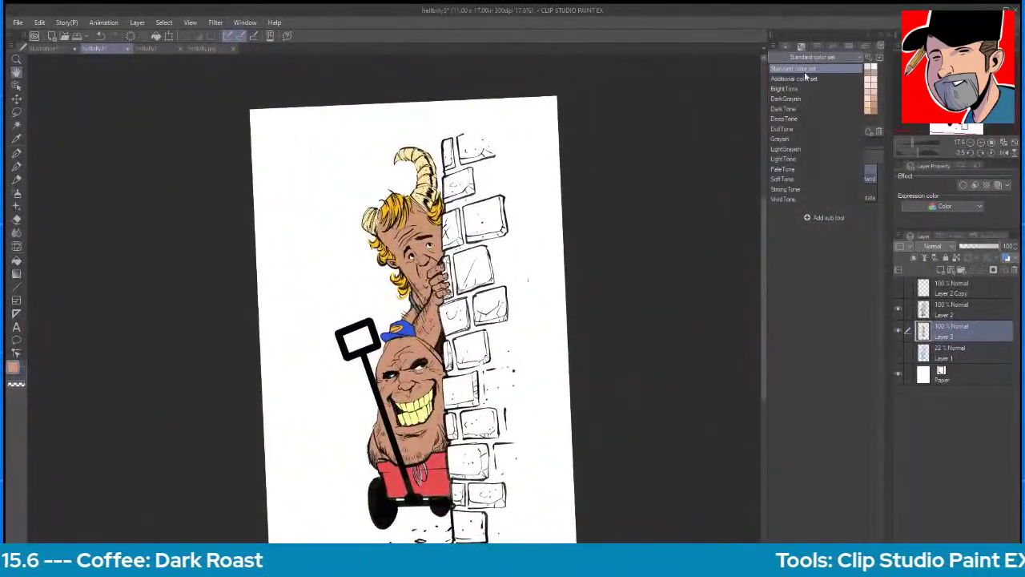
pyautogui.click(822, 68)
pyautogui.moveTo(884, 72); pyautogui.dragTo(888, 115)
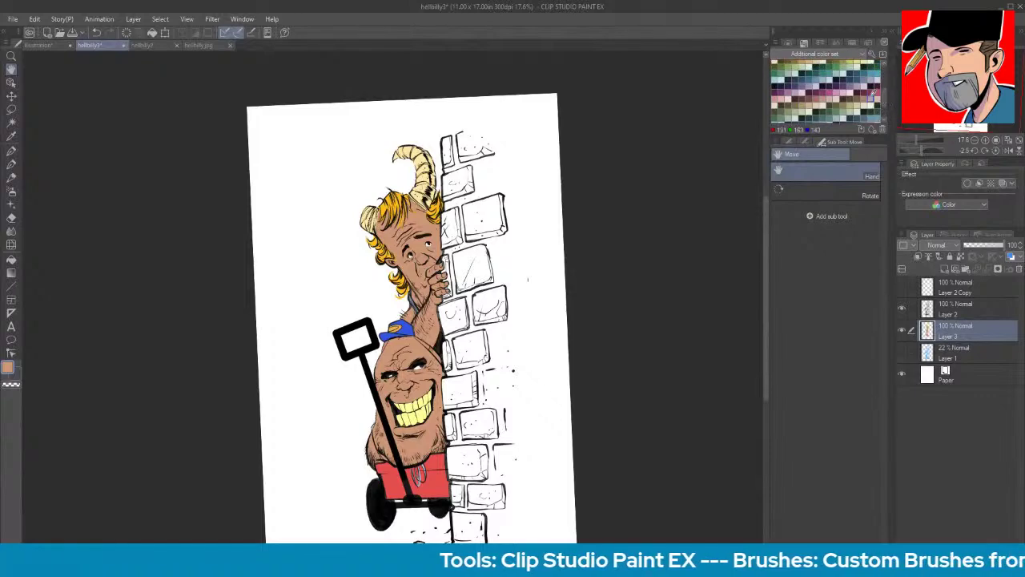
pyautogui.moveTo(886, 101); pyautogui.dragTo(886, 83)
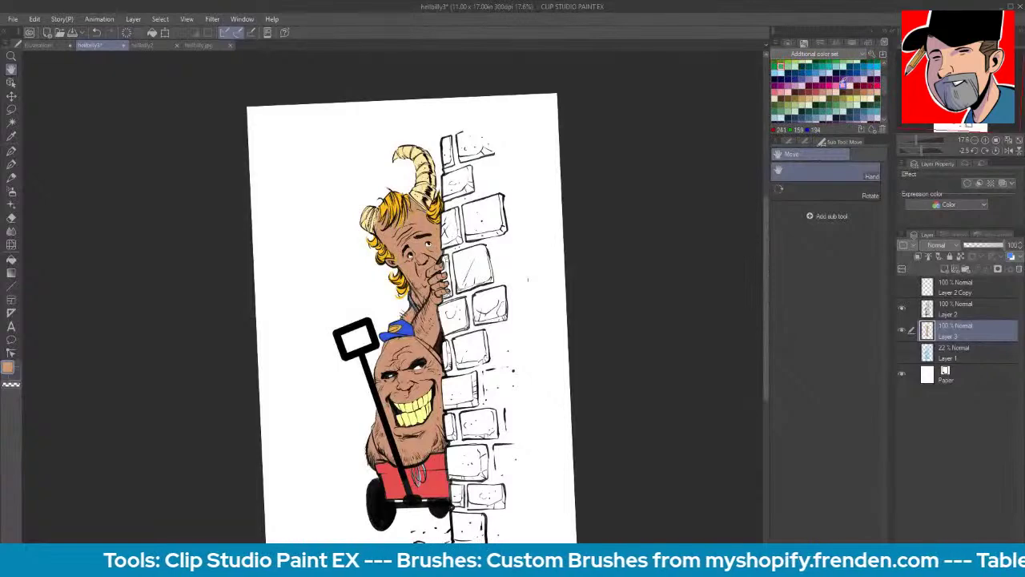
pyautogui.click(811, 88)
pyautogui.press('b')
pyautogui.moveTo(476, 137)
pyautogui.mouseDown()
pyautogui.moveTo(510, 237)
pyautogui.moveTo(482, 333)
pyautogui.moveTo(498, 500)
pyautogui.moveTo(478, 532)
pyautogui.moveTo(498, 457)
pyautogui.moveTo(494, 296)
pyautogui.moveTo(483, 144)
pyautogui.moveTo(446, 143)
pyautogui.mouseUp()
# - Fill the white bricks and mortar areas inside the painted wall border with the dark brick red
pyautogui.press('g')
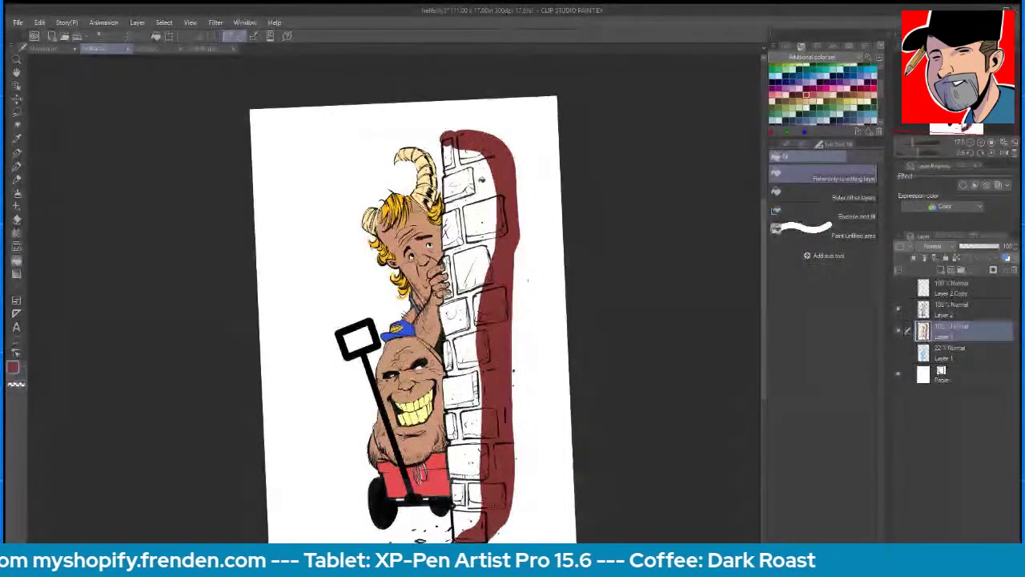
pyautogui.click(483, 185)
pyautogui.click(479, 218)
pyautogui.click(471, 268)
pyautogui.click(467, 350)
pyautogui.click(461, 390)
pyautogui.click(467, 462)
pyautogui.click(458, 494)
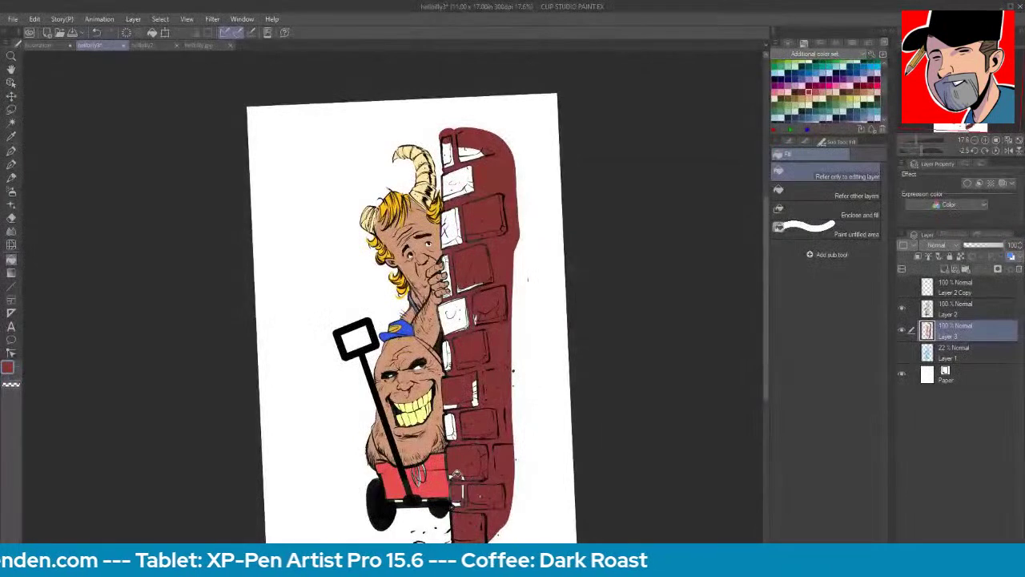
pyautogui.click(454, 477)
pyautogui.click(451, 426)
pyautogui.click(452, 407)
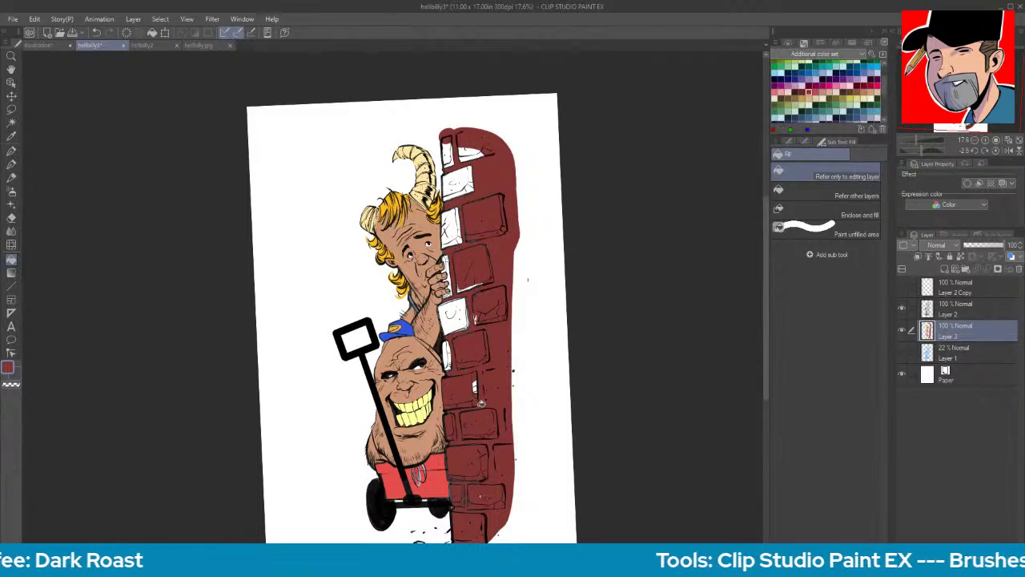
pyautogui.click(475, 384)
pyautogui.click(448, 354)
pyautogui.click(447, 312)
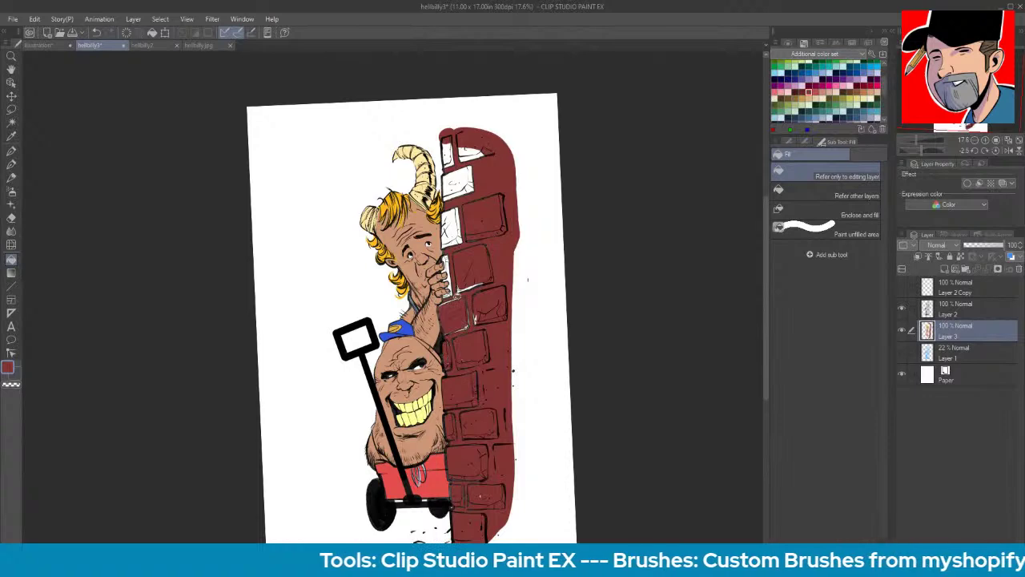
pyautogui.click(452, 224)
pyautogui.click(459, 185)
pyautogui.click(464, 147)
pyautogui.click(469, 189)
pyautogui.click(474, 186)
pyautogui.click(450, 152)
pyautogui.click(452, 276)
pyautogui.click(448, 258)
pyautogui.click(449, 298)
pyautogui.click(465, 326)
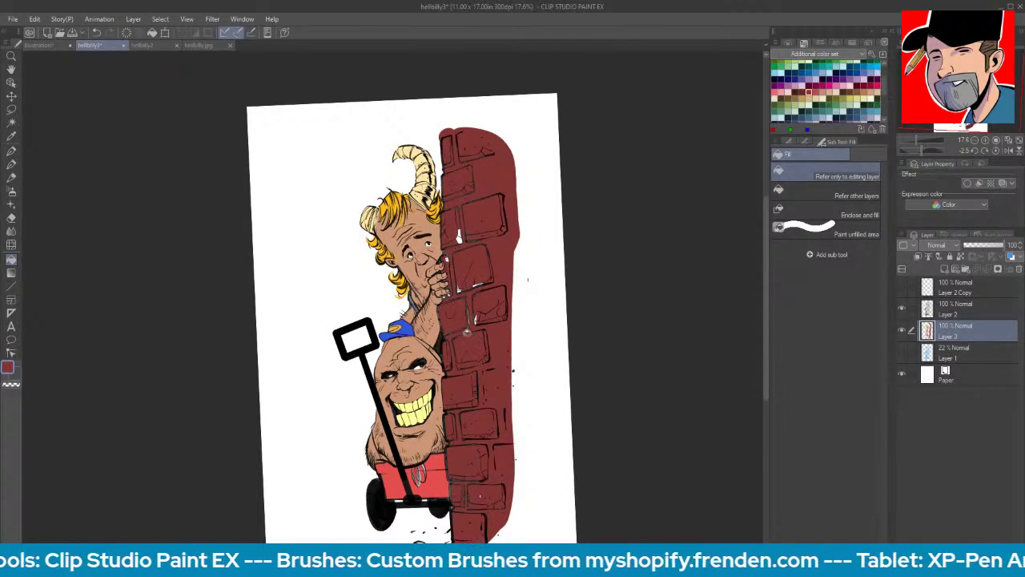
# - Paint over the leftover white gaps between the bricks and beside the horned character's hand with the dark brick red
pyautogui.press('b')
pyautogui.moveTo(469, 323); pyautogui.dragTo(478, 315)
pyautogui.moveTo(461, 289); pyautogui.dragTo(484, 283)
pyautogui.moveTo(460, 240); pyautogui.dragTo(459, 230)
pyautogui.click(479, 321)
pyautogui.click(480, 496)
pyautogui.moveTo(460, 486); pyautogui.dragTo(463, 506)
pyautogui.moveTo(453, 365); pyautogui.dragTo(467, 369)
pyautogui.moveTo(453, 329); pyautogui.dragTo(464, 341)
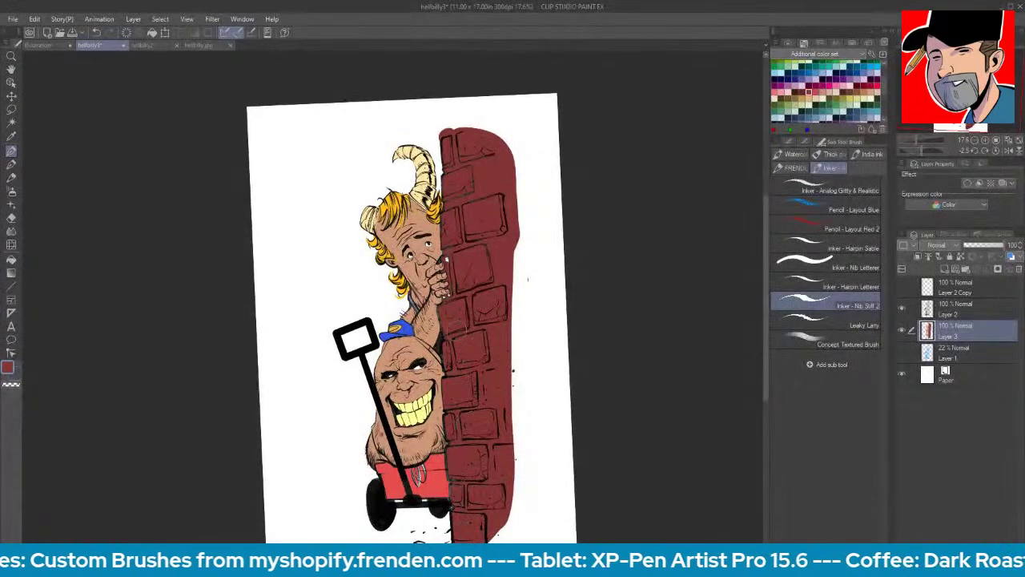
pyautogui.moveTo(451, 296); pyautogui.dragTo(447, 297)
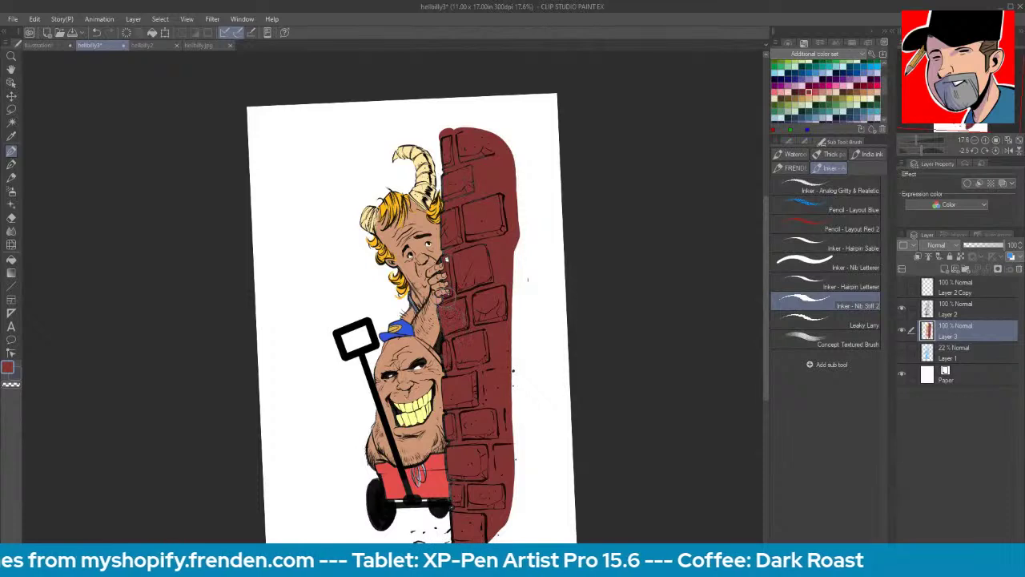
pyautogui.moveTo(448, 258); pyautogui.dragTo(450, 263)
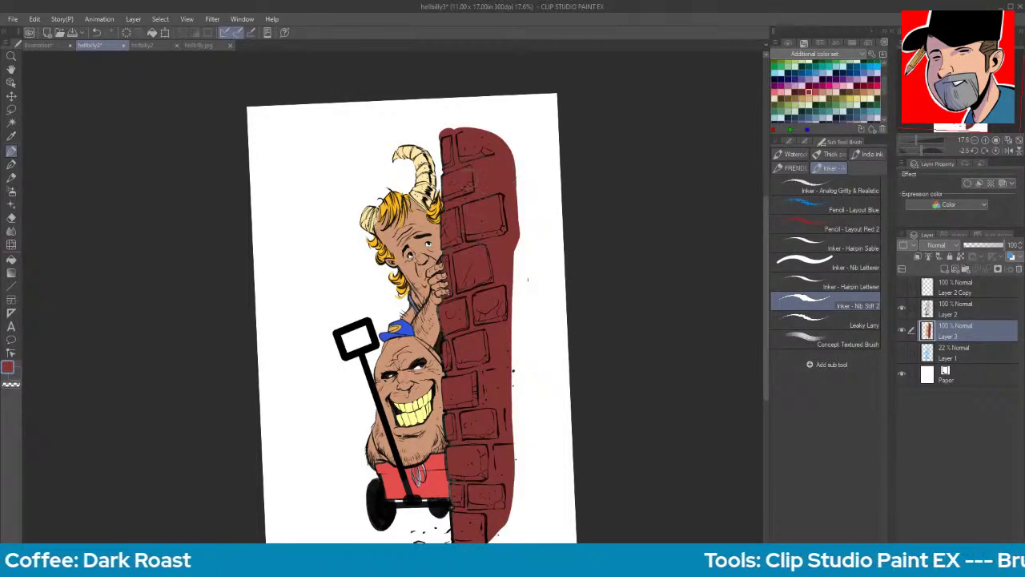
# - Touch up the brick red along the wall's inner edge beside the wagon
pyautogui.moveTo(504, 350); pyautogui.dragTo(538, 277)
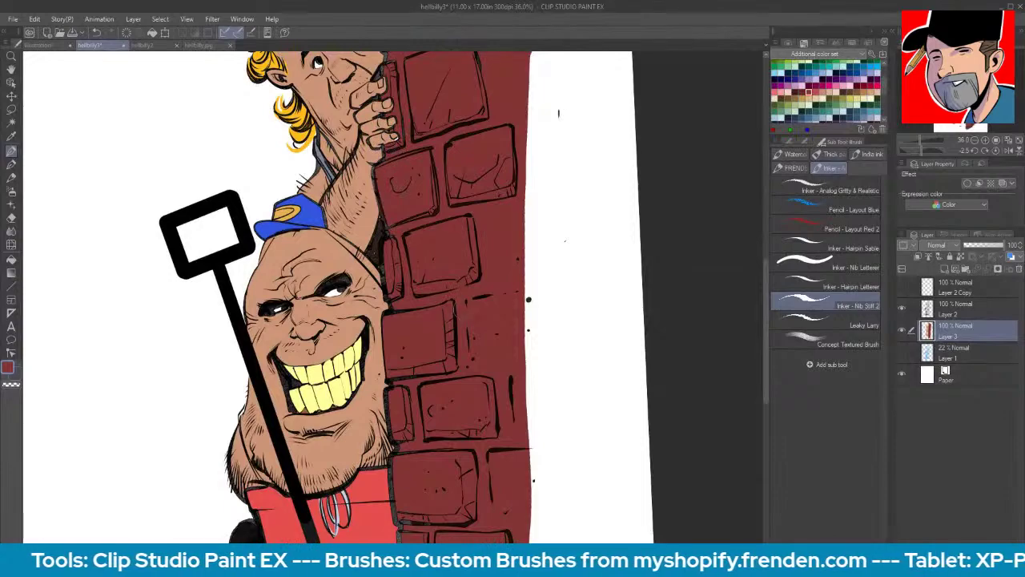
pyautogui.moveTo(506, 400); pyautogui.dragTo(515, 300)
pyautogui.moveTo(402, 456); pyautogui.dragTo(409, 407)
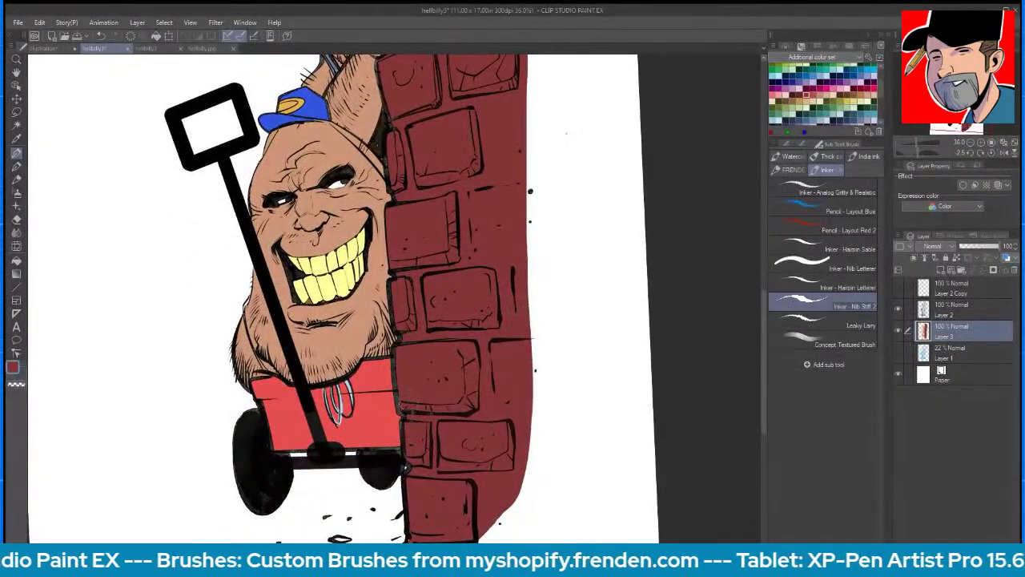
pyautogui.moveTo(482, 138); pyautogui.dragTo(497, 495)
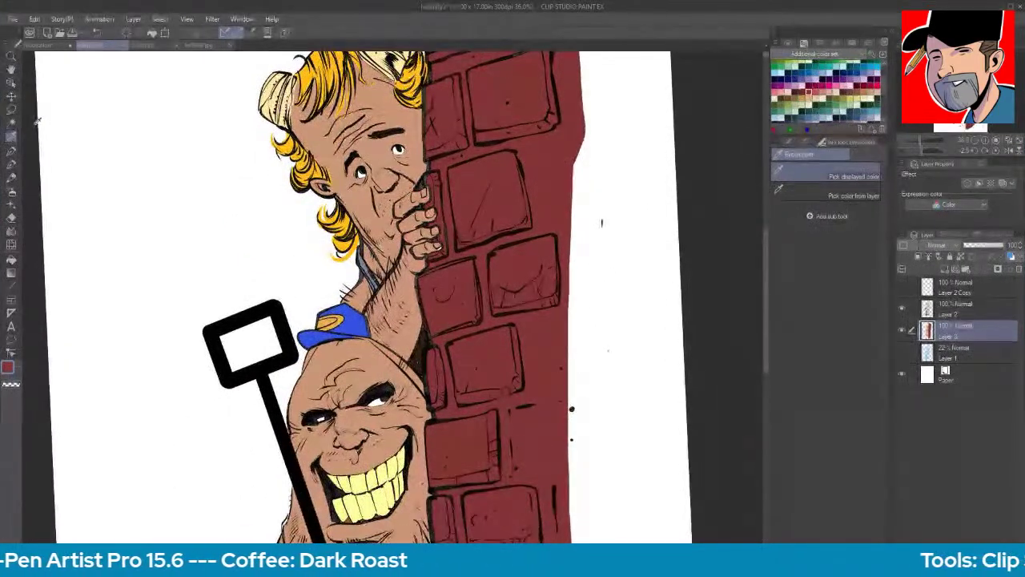
# - Sample the horned character's skin tone beside the wall, and touch up the lower back corner of the cap with its sampled blue
pyautogui.keyDown('alt'); pyautogui.click(419, 163); pyautogui.keyUp('alt')
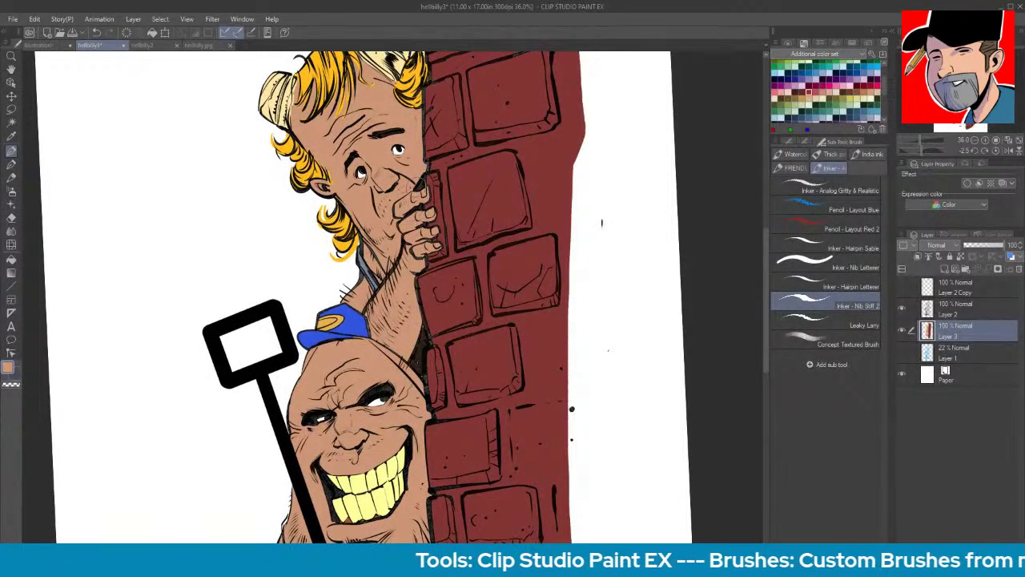
pyautogui.press('space')
pyautogui.moveTo(653, 354); pyautogui.dragTo(636, 316)
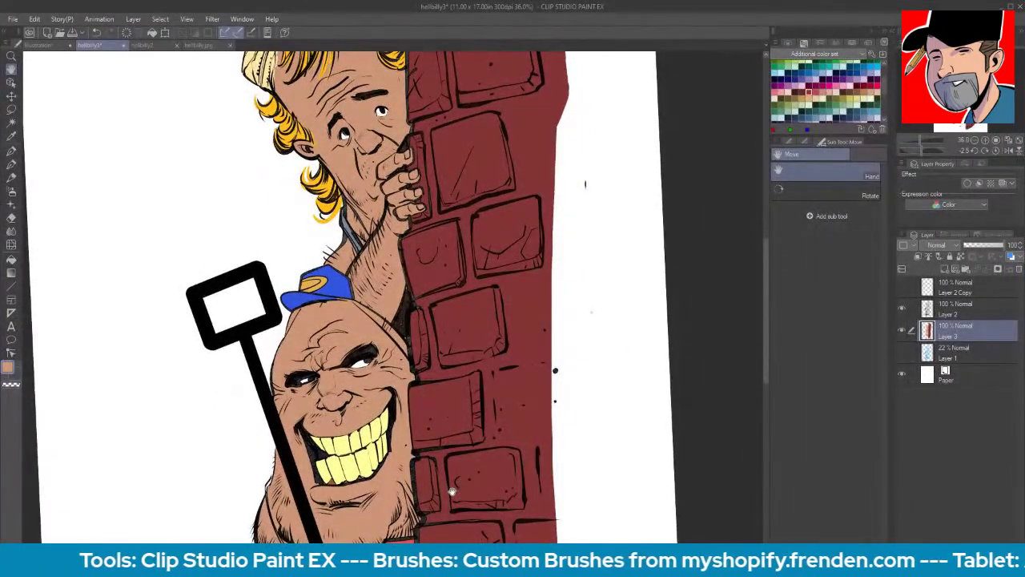
pyautogui.moveTo(464, 477)
pyautogui.mouseDown()
pyautogui.moveTo(473, 437)
pyautogui.moveTo(466, 474)
pyautogui.mouseUp()
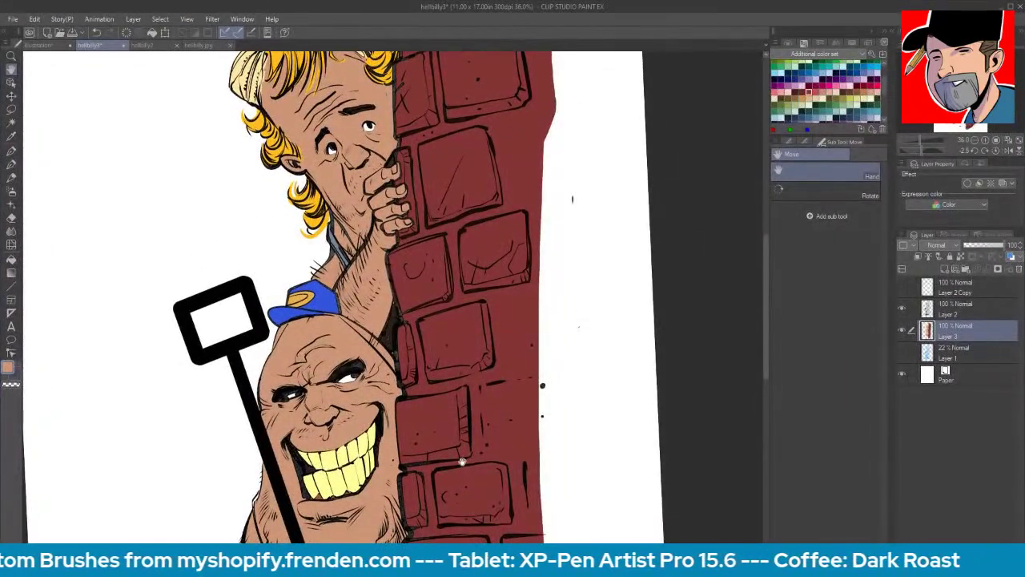
pyautogui.scroll(5, 322, 354)
pyautogui.click(11, 136)
pyautogui.click(355, 240)
pyautogui.press('p')
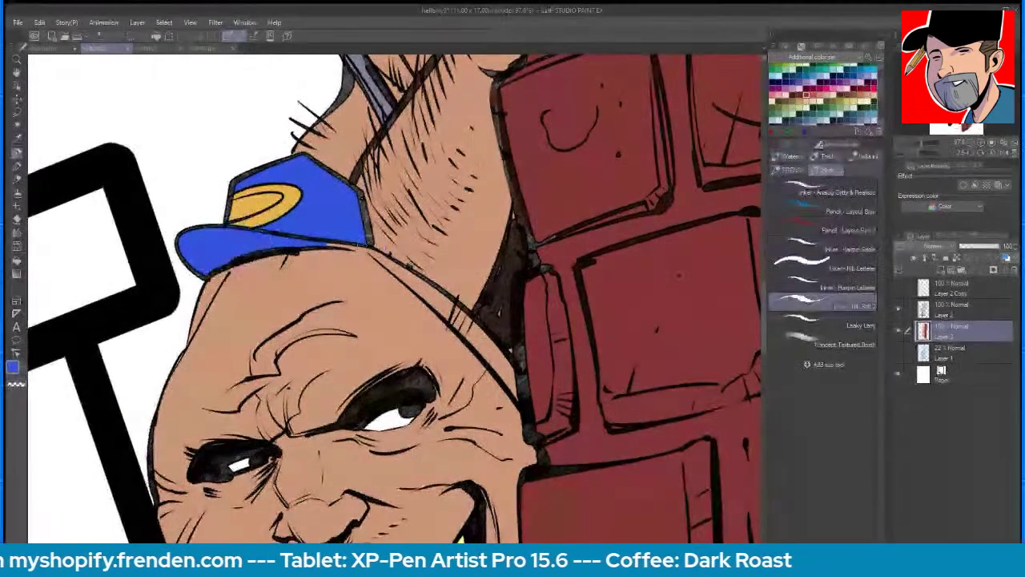
pyautogui.moveTo(357, 245); pyautogui.dragTo(367, 246)
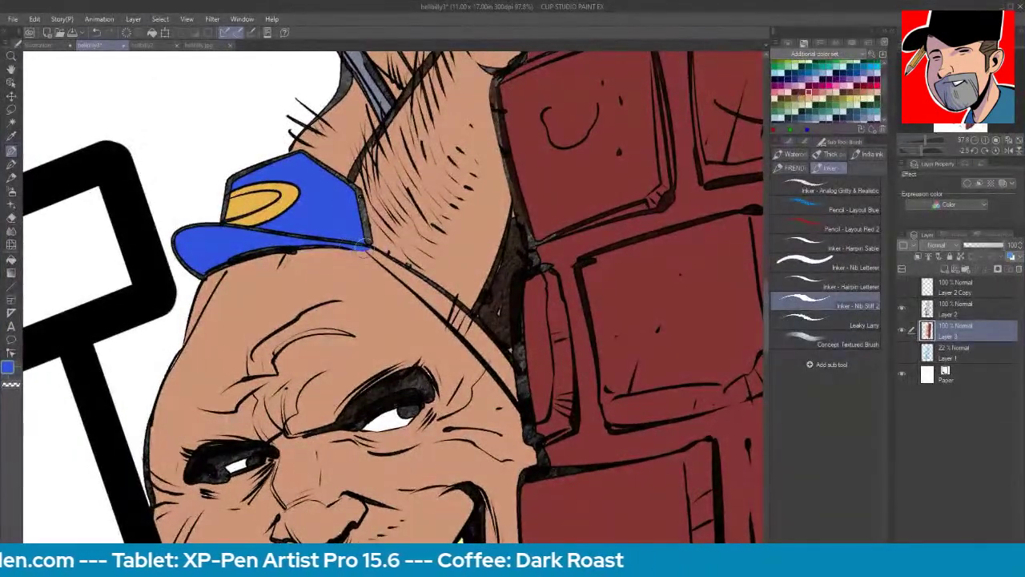
# - Save the hellbilly3 drawing with the finished flat colors
pyautogui.scroll(-4, 529, 200)
pyautogui.press('space')
pyautogui.moveTo(574, 208); pyautogui.dragTo(386, 473)
pyautogui.moveTo(364, 361); pyautogui.dragTo(358, 462)
pyautogui.click(72, 33)
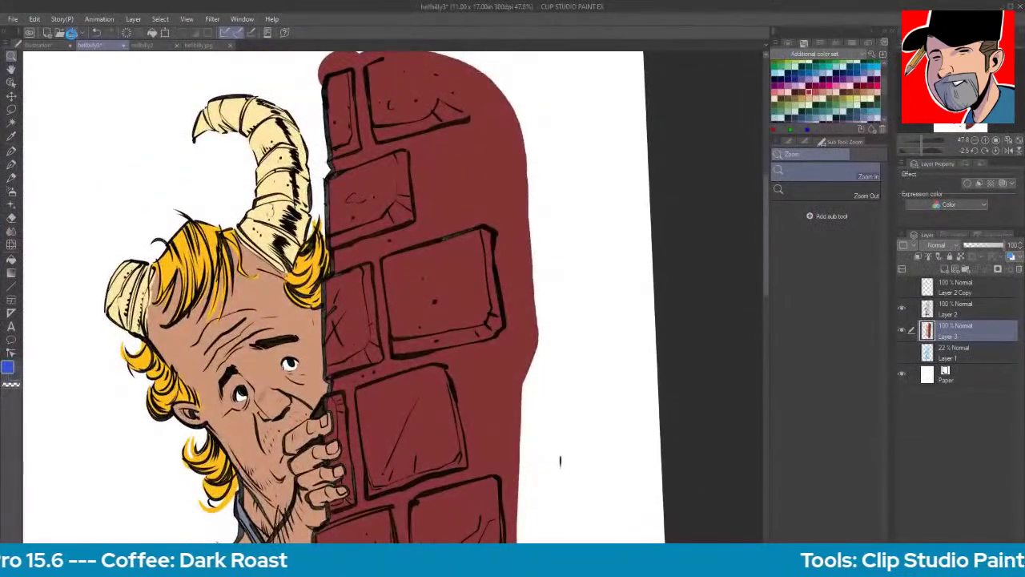
pyautogui.click(71, 33)
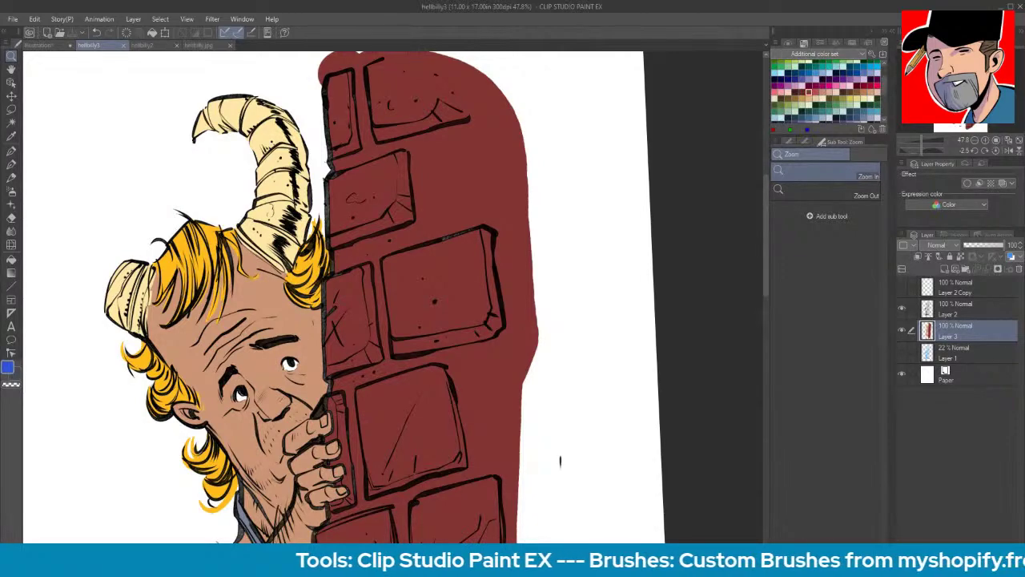
# - Add a new raster layer directly above the ink layer, Layer 2
pyautogui.moveTo(766, 286); pyautogui.dragTo(763, 344)
pyautogui.scroll(-1, 683, 321)
pyautogui.scroll(-4, 682, 321)
pyautogui.moveTo(689, 340); pyautogui.dragTo(662, 300)
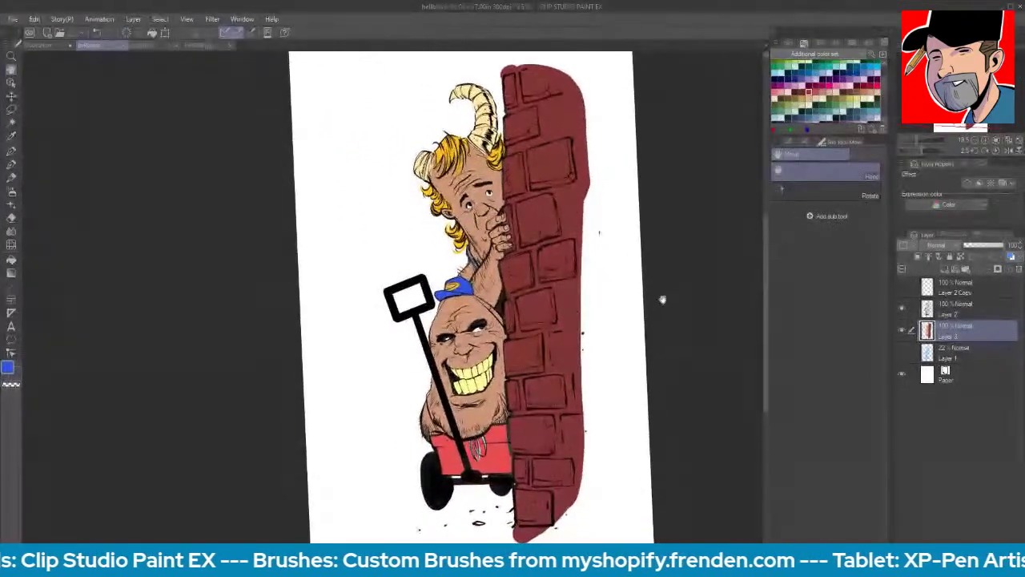
pyautogui.moveTo(663, 298); pyautogui.dragTo(606, 313)
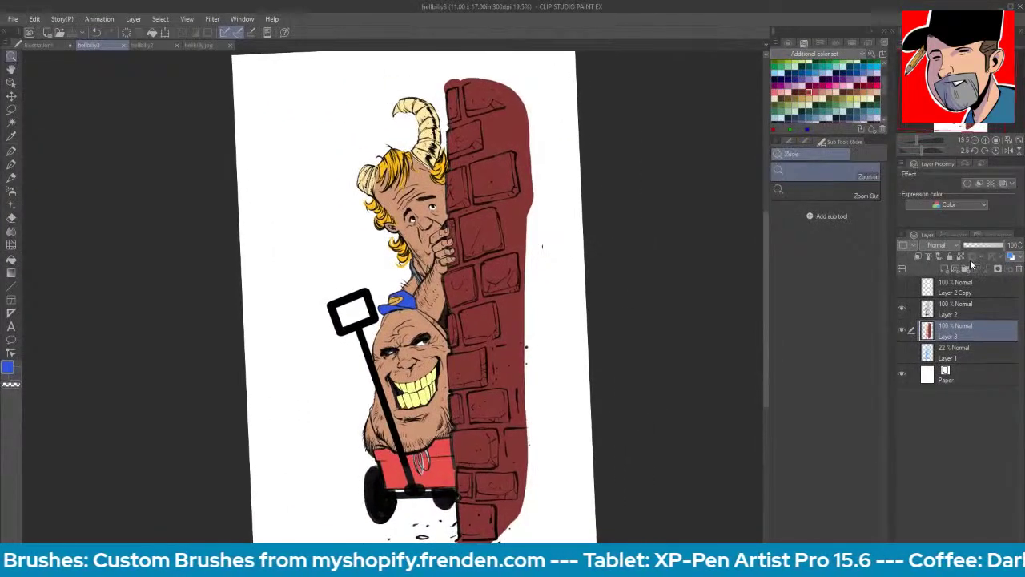
pyautogui.click(958, 318)
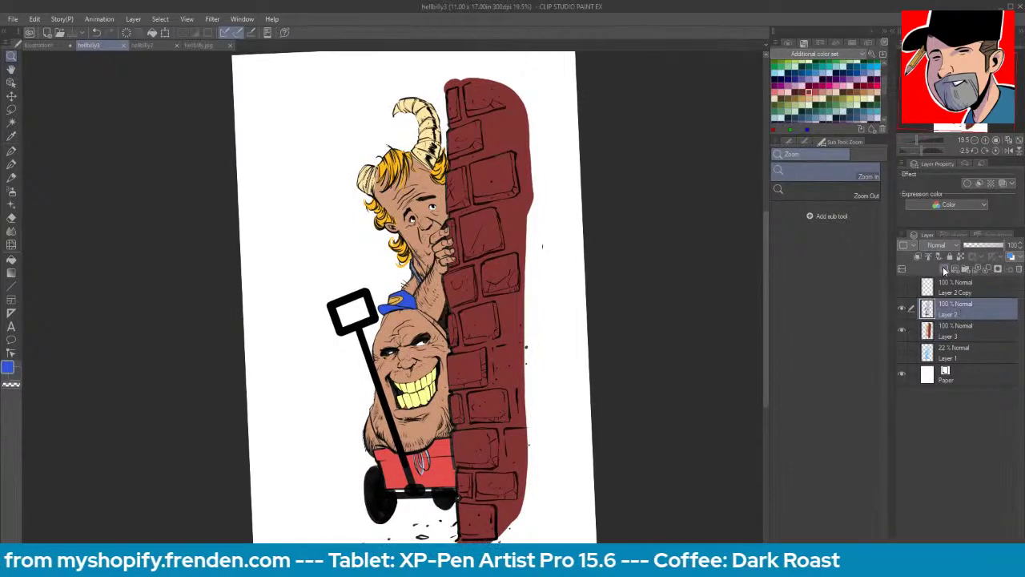
pyautogui.click(944, 268)
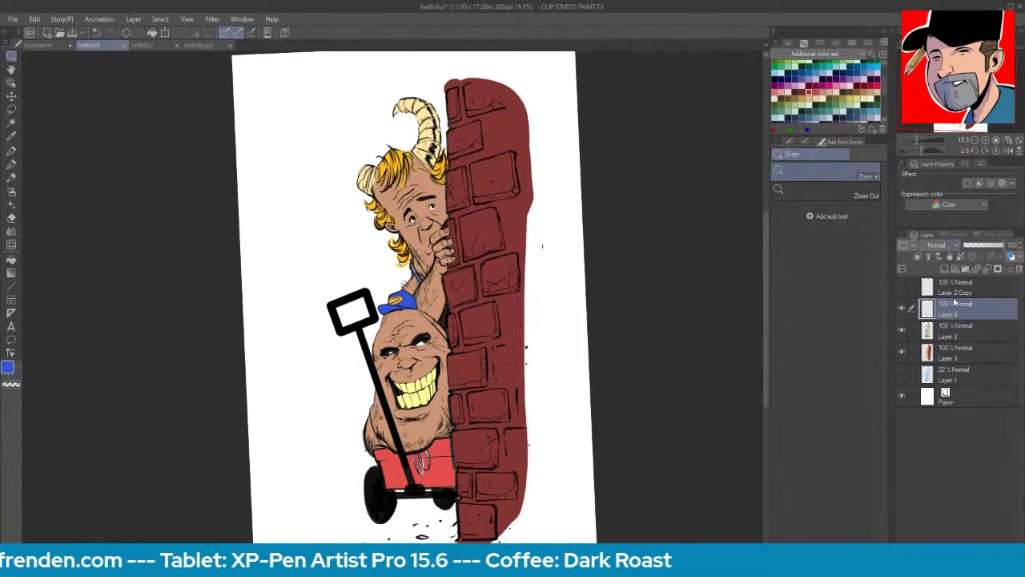
# - Add a new layer directly above the flat color layer, Layer 3, and set its blending mode to Multiply
pyautogui.click(960, 352)
pyautogui.click(943, 269)
pyautogui.click(938, 245)
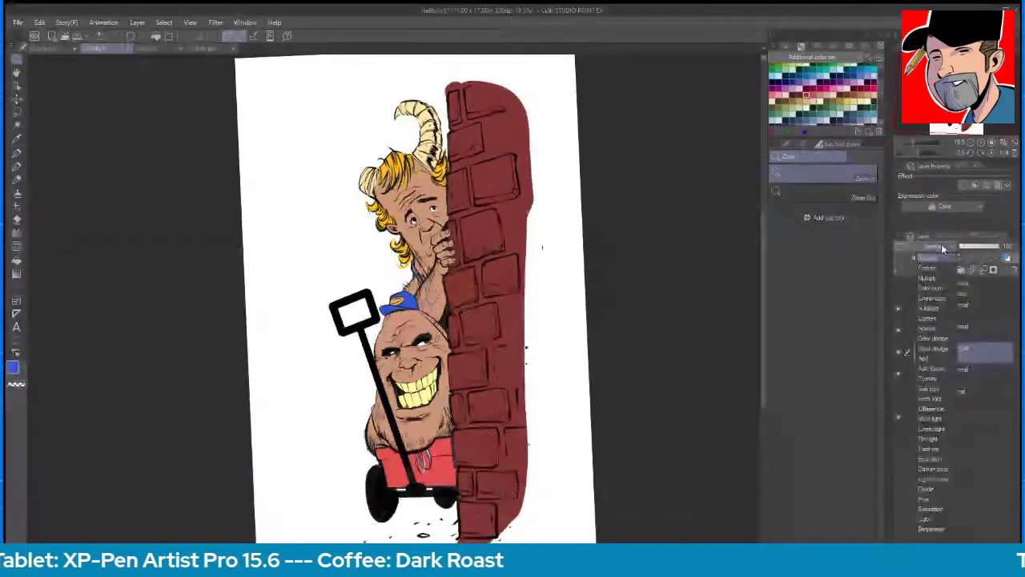
pyautogui.click(963, 281)
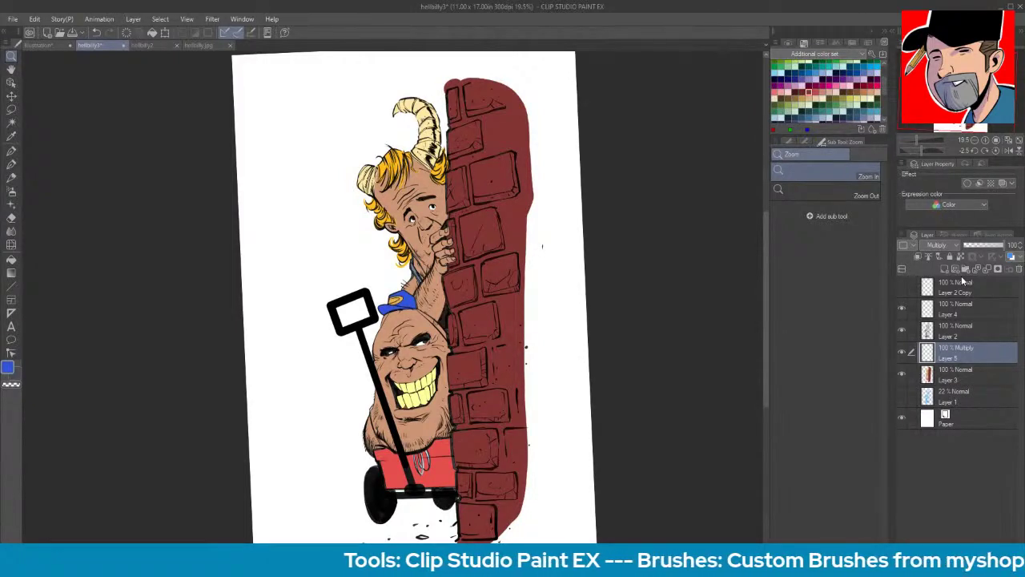
# - Lower the Multiply layer's opacity to 67% and pick a blue-violet from the Standard color set
pyautogui.moveTo(967, 246); pyautogui.dragTo(989, 250)
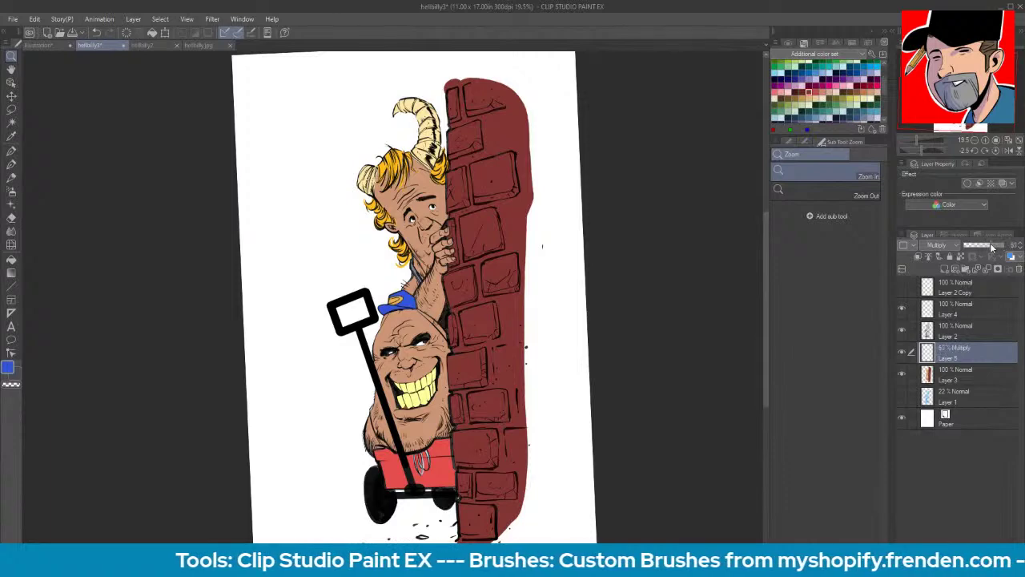
pyautogui.click(824, 54)
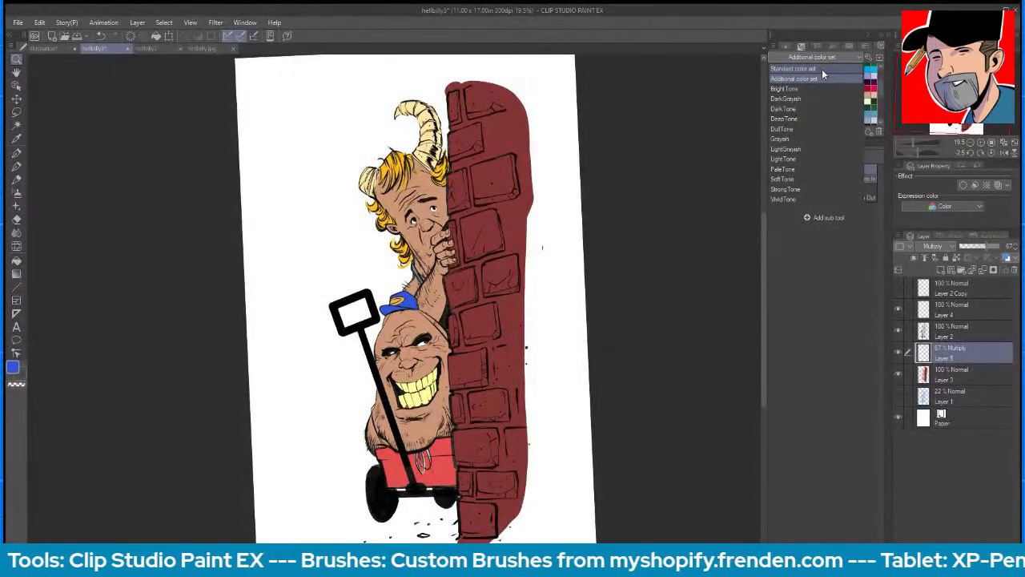
pyautogui.click(824, 70)
pyautogui.click(833, 85)
# - Paint the shadow over the wall side of the bald character's face, teeth and cheek, and along his chin and neck
pyautogui.moveTo(449, 264); pyautogui.dragTo(481, 248)
pyautogui.moveTo(372, 362)
pyautogui.mouseDown()
pyautogui.moveTo(400, 425)
pyautogui.moveTo(411, 397)
pyautogui.moveTo(420, 402)
pyautogui.moveTo(409, 437)
pyautogui.moveTo(435, 410)
pyautogui.moveTo(426, 446)
pyautogui.moveTo(365, 466)
pyautogui.moveTo(432, 456)
pyautogui.moveTo(437, 478)
pyautogui.moveTo(441, 452)
pyautogui.moveTo(440, 482)
pyautogui.moveTo(379, 490)
pyautogui.moveTo(427, 471)
pyautogui.moveTo(420, 503)
pyautogui.mouseUp()
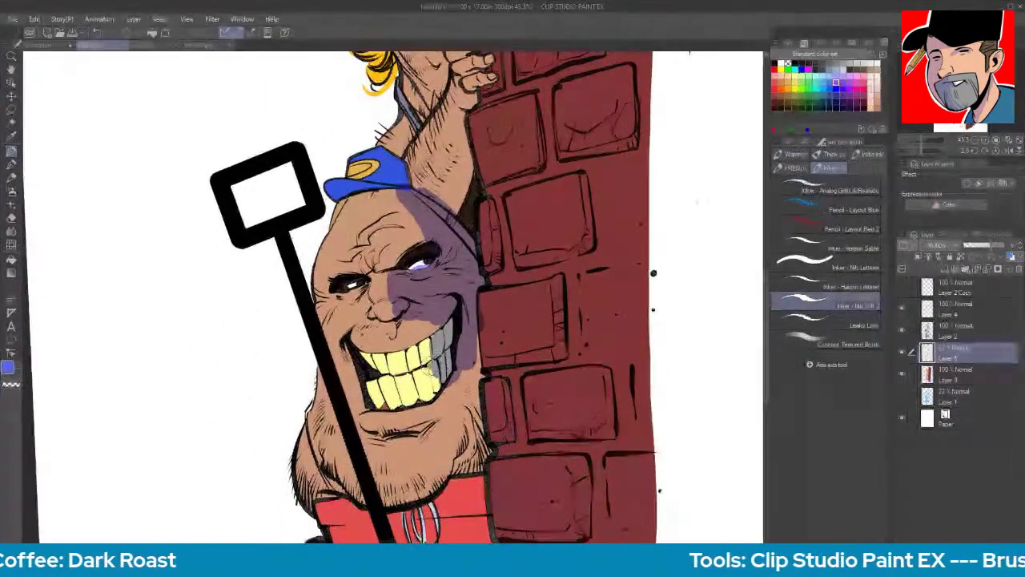
pyautogui.moveTo(433, 365)
pyautogui.mouseDown()
pyautogui.moveTo(440, 388)
pyautogui.moveTo(472, 374)
pyautogui.moveTo(469, 460)
pyautogui.moveTo(465, 473)
pyautogui.moveTo(457, 467)
pyautogui.mouseUp()
pyautogui.moveTo(466, 410)
pyautogui.mouseDown()
pyautogui.moveTo(450, 465)
pyautogui.moveTo(413, 503)
pyautogui.mouseUp()
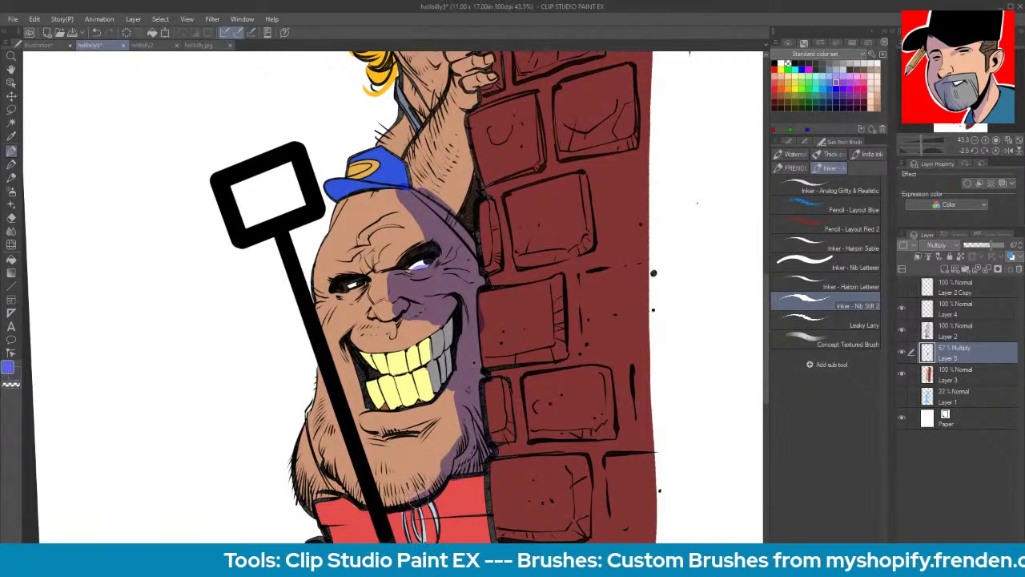
pyautogui.moveTo(405, 433)
pyautogui.mouseDown()
pyautogui.moveTo(457, 397)
pyautogui.moveTo(468, 444)
pyautogui.moveTo(458, 405)
pyautogui.moveTo(439, 469)
pyautogui.moveTo(387, 502)
pyautogui.mouseUp()
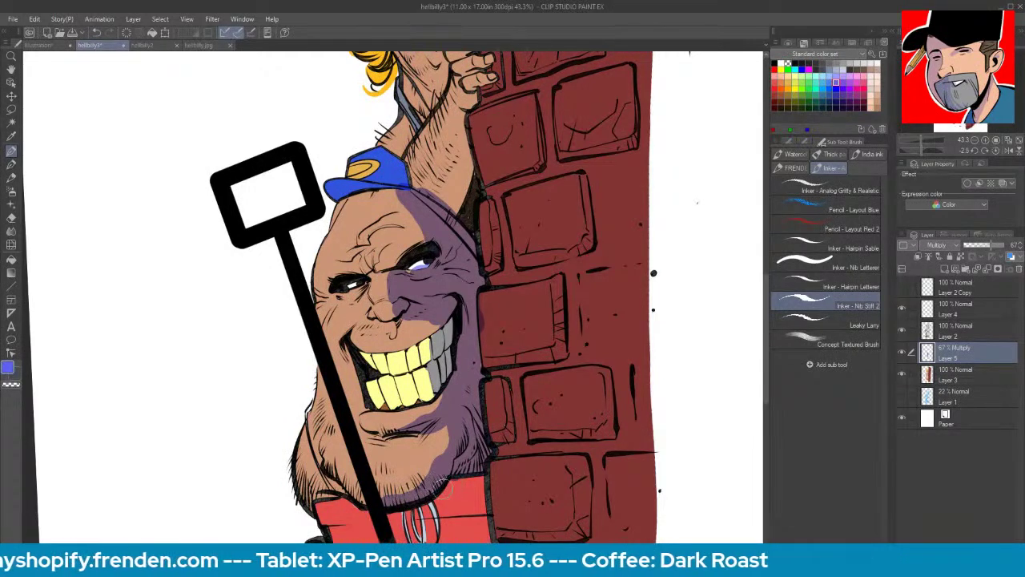
# - Shade the upper part of the red wagon, the bald character's nose and lip, and the forearm above his head
pyautogui.moveTo(439, 480); pyautogui.dragTo(480, 479)
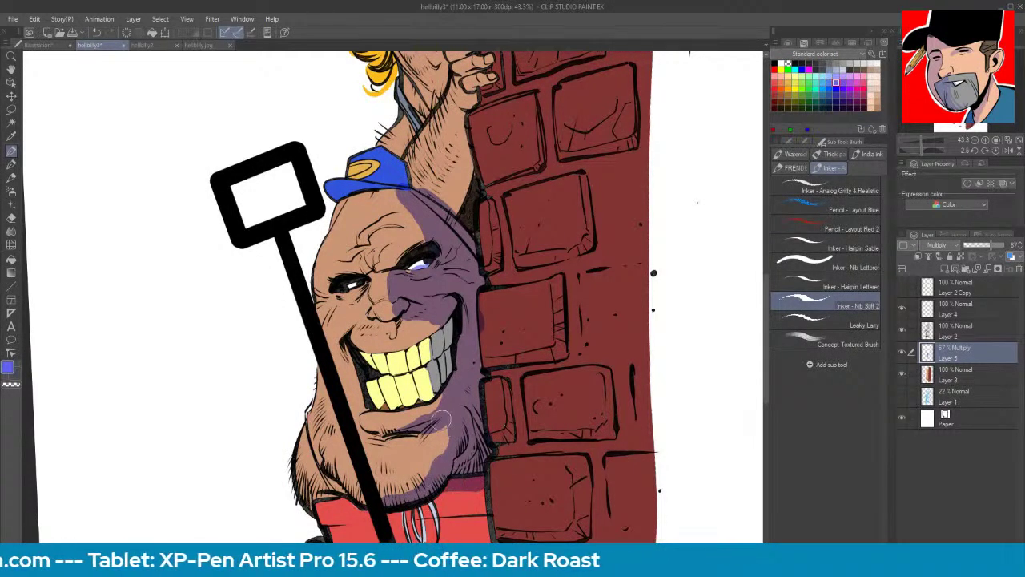
pyautogui.moveTo(431, 340)
pyautogui.mouseDown()
pyautogui.moveTo(432, 396)
pyautogui.moveTo(429, 347)
pyautogui.moveTo(394, 324)
pyautogui.mouseUp()
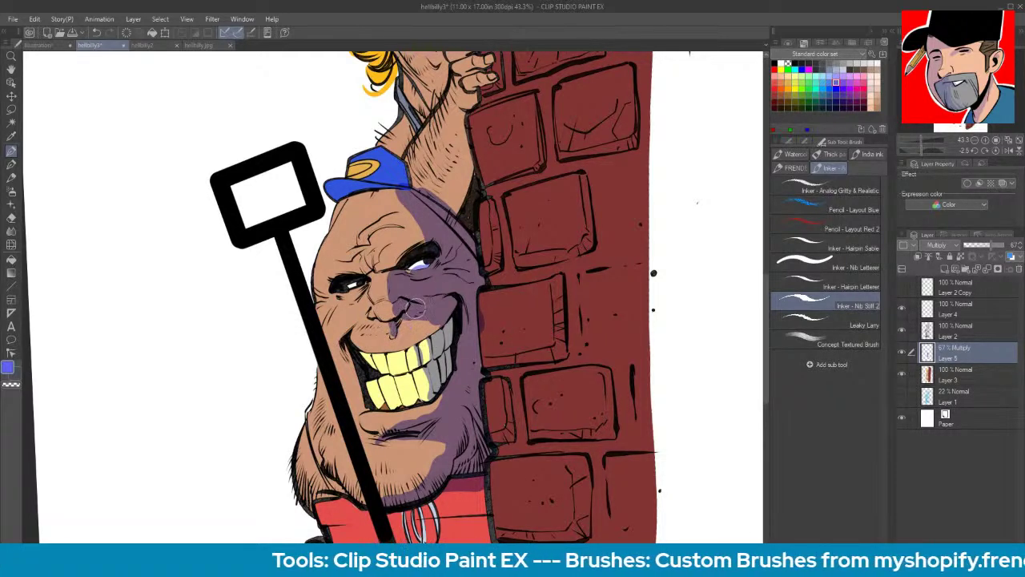
pyautogui.moveTo(421, 244)
pyautogui.mouseDown()
pyautogui.moveTo(402, 202)
pyautogui.moveTo(418, 220)
pyautogui.moveTo(403, 205)
pyautogui.moveTo(397, 166)
pyautogui.moveTo(403, 187)
pyautogui.moveTo(455, 215)
pyautogui.moveTo(432, 188)
pyautogui.moveTo(468, 100)
pyautogui.moveTo(454, 189)
pyautogui.moveTo(424, 178)
pyautogui.moveTo(464, 104)
pyautogui.mouseUp()
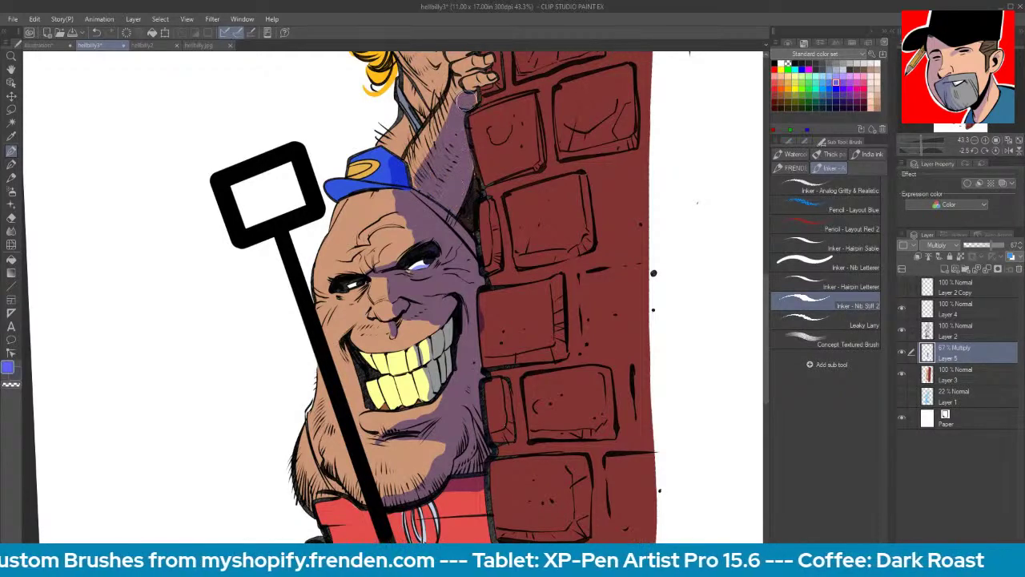
# - Shade the wall side of the horned character's face and forehead, covering the eye nearest the bricks
pyautogui.press('space')
pyautogui.moveTo(545, 207); pyautogui.dragTo(543, 422)
pyautogui.moveTo(473, 290)
pyautogui.mouseDown()
pyautogui.moveTo(453, 314)
pyautogui.moveTo(467, 319)
pyautogui.moveTo(436, 264)
pyautogui.moveTo(432, 320)
pyautogui.moveTo(417, 340)
pyautogui.mouseUp()
pyautogui.moveTo(438, 299)
pyautogui.mouseDown()
pyautogui.moveTo(437, 245)
pyautogui.moveTo(449, 217)
pyautogui.moveTo(457, 219)
pyautogui.moveTo(442, 207)
pyautogui.moveTo(452, 160)
pyautogui.moveTo(469, 205)
pyautogui.moveTo(463, 129)
pyautogui.moveTo(442, 192)
pyautogui.moveTo(437, 164)
pyautogui.moveTo(445, 186)
pyautogui.moveTo(423, 161)
pyautogui.moveTo(436, 173)
pyautogui.moveTo(450, 126)
pyautogui.moveTo(433, 85)
pyautogui.moveTo(461, 72)
pyautogui.moveTo(468, 84)
pyautogui.mouseUp()
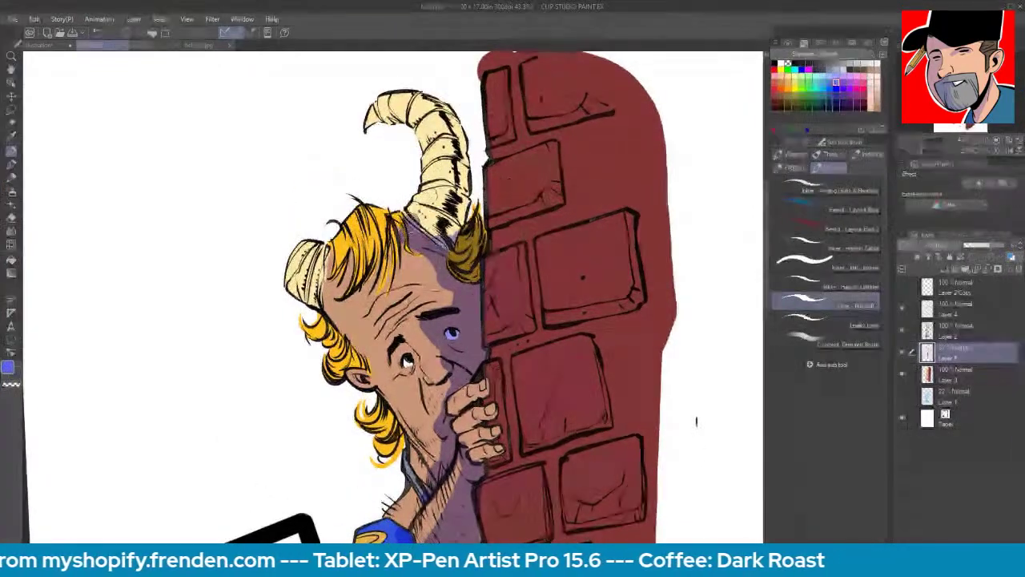
# - Paint shadows into the horned character's blond hair, forehead wrinkles and large curved horn
pyautogui.moveTo(400, 213)
pyautogui.mouseDown()
pyautogui.moveTo(411, 243)
pyautogui.moveTo(429, 253)
pyautogui.moveTo(366, 301)
pyautogui.mouseUp()
pyautogui.moveTo(391, 230); pyautogui.dragTo(380, 293)
pyautogui.moveTo(388, 213)
pyautogui.mouseDown()
pyautogui.moveTo(391, 253)
pyautogui.moveTo(450, 245)
pyautogui.moveTo(458, 170)
pyautogui.mouseUp()
pyautogui.moveTo(446, 237)
pyautogui.mouseDown()
pyautogui.moveTo(463, 164)
pyautogui.moveTo(430, 99)
pyautogui.mouseUp()
pyautogui.moveTo(466, 160)
pyautogui.mouseDown()
pyautogui.moveTo(445, 104)
pyautogui.moveTo(446, 163)
pyautogui.moveTo(437, 116)
pyautogui.moveTo(464, 167)
pyautogui.moveTo(463, 218)
pyautogui.mouseUp()
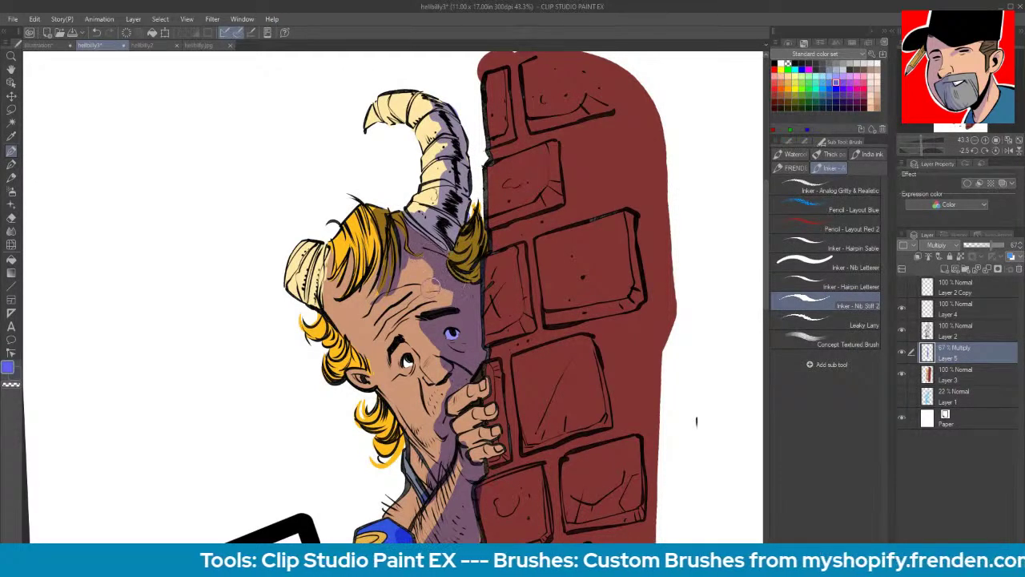
pyautogui.moveTo(446, 277); pyautogui.dragTo(454, 290)
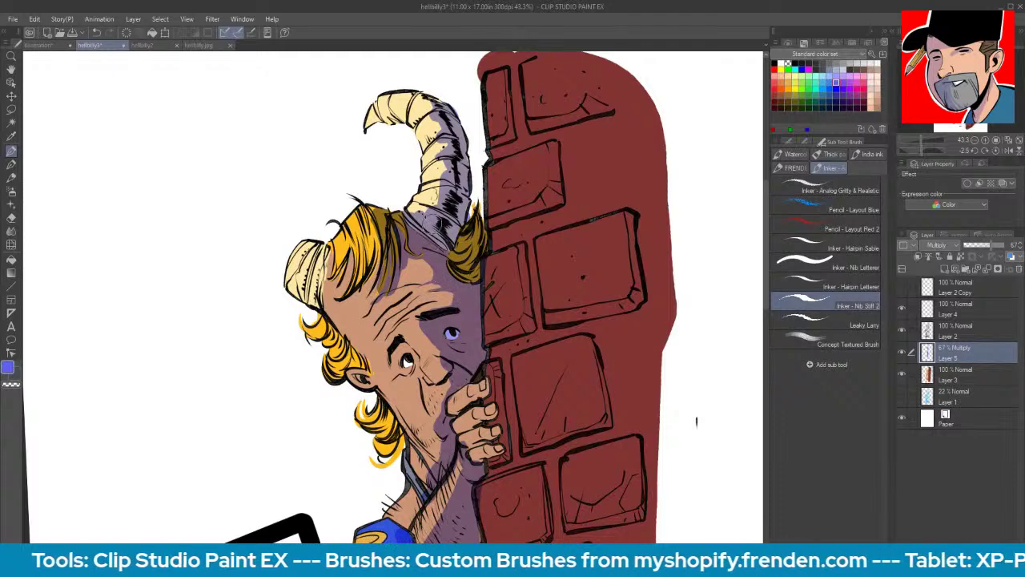
# - Add shadows to the horned character's hand, wrist and neck, and to the bald character's cap and brow
pyautogui.press('space')
pyautogui.moveTo(540, 326); pyautogui.dragTo(551, 181)
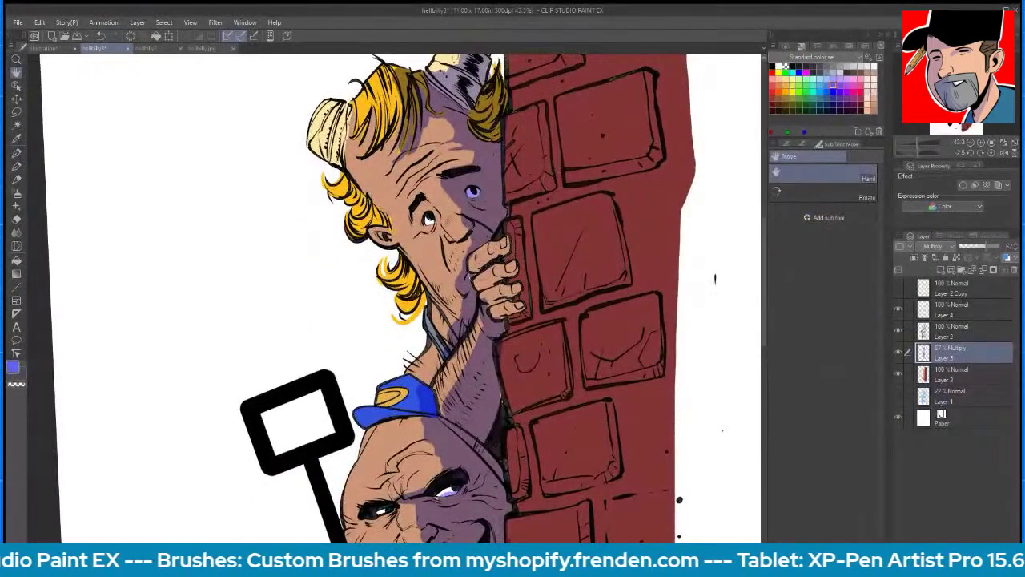
pyautogui.moveTo(474, 277)
pyautogui.mouseDown()
pyautogui.moveTo(445, 165)
pyautogui.moveTo(453, 152)
pyautogui.moveTo(475, 154)
pyautogui.mouseUp()
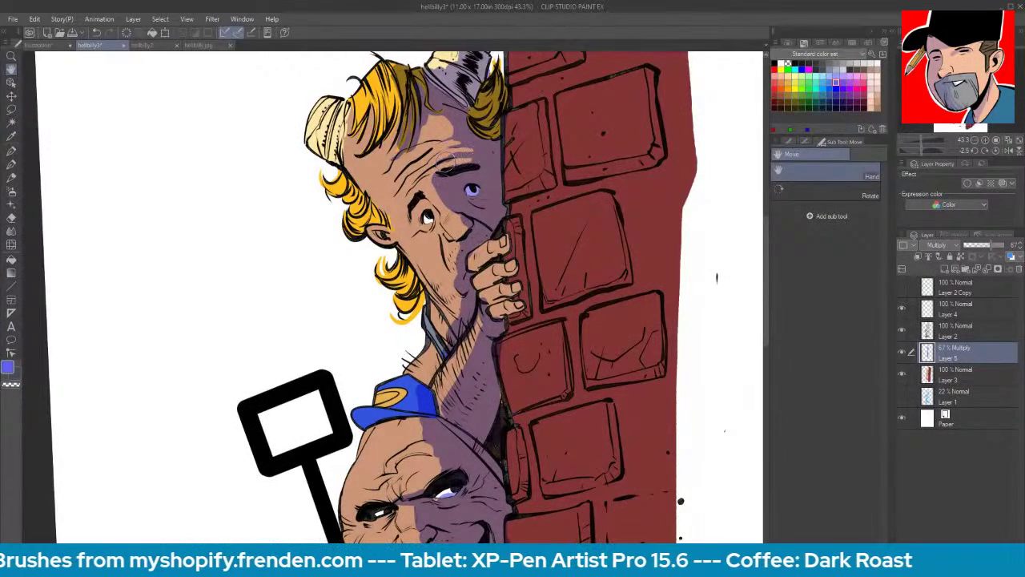
pyautogui.moveTo(487, 297)
pyautogui.mouseDown()
pyautogui.moveTo(475, 281)
pyautogui.moveTo(494, 318)
pyautogui.moveTo(479, 352)
pyautogui.moveTo(460, 303)
pyautogui.moveTo(442, 354)
pyautogui.mouseUp()
pyautogui.moveTo(590, 439); pyautogui.dragTo(640, 283)
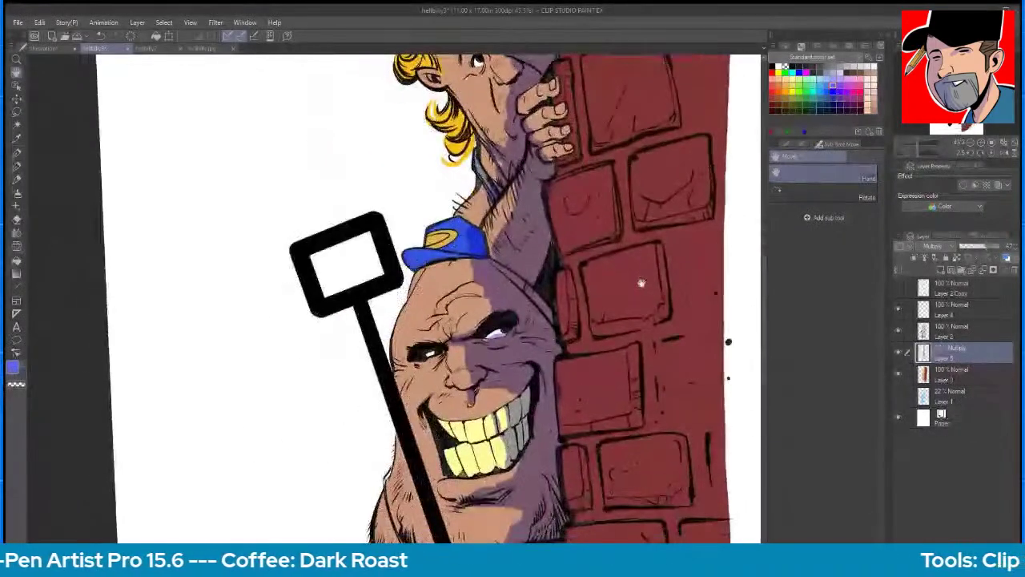
pyautogui.moveTo(443, 336)
pyautogui.mouseDown()
pyautogui.moveTo(454, 303)
pyautogui.moveTo(440, 245)
pyautogui.moveTo(461, 249)
pyautogui.moveTo(495, 193)
pyautogui.mouseUp()
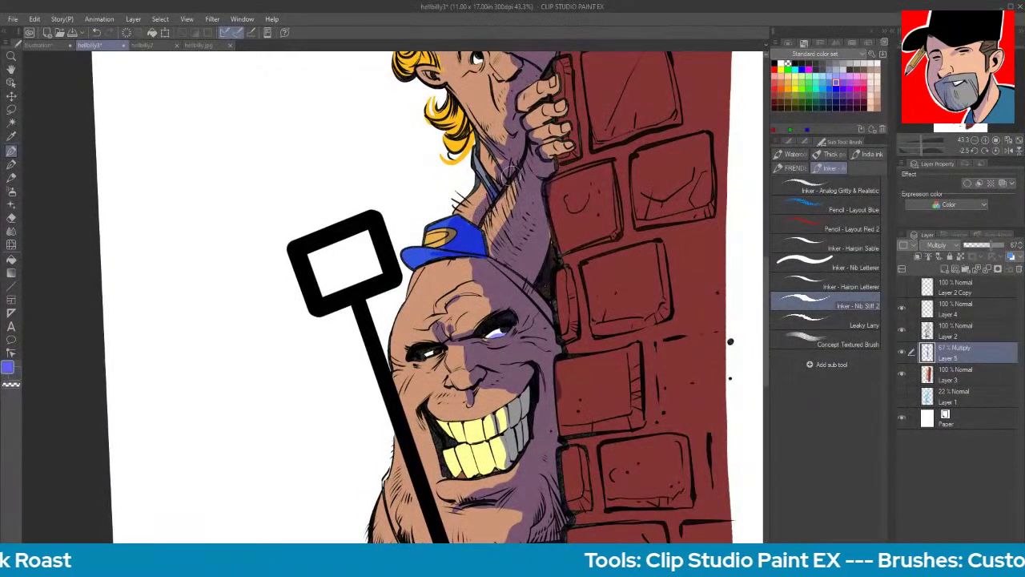
# - Shade the wagon's side and rope, and paint a cast shadow on the ground beneath the wheels
pyautogui.scroll(-2, 615, 276)
pyautogui.moveTo(617, 291); pyautogui.dragTo(578, 183)
pyautogui.moveTo(520, 352)
pyautogui.mouseDown()
pyautogui.moveTo(543, 422)
pyautogui.moveTo(525, 428)
pyautogui.moveTo(513, 360)
pyautogui.moveTo(496, 392)
pyautogui.moveTo(505, 400)
pyautogui.moveTo(484, 421)
pyautogui.moveTo(462, 340)
pyautogui.moveTo(429, 291)
pyautogui.mouseUp()
pyautogui.moveTo(502, 463)
pyautogui.mouseDown()
pyautogui.moveTo(468, 469)
pyautogui.moveTo(540, 457)
pyautogui.moveTo(546, 465)
pyautogui.moveTo(473, 462)
pyautogui.moveTo(513, 465)
pyautogui.moveTo(533, 454)
pyautogui.moveTo(492, 472)
pyautogui.moveTo(521, 492)
pyautogui.moveTo(545, 481)
pyautogui.moveTo(553, 506)
pyautogui.moveTo(415, 467)
pyautogui.moveTo(509, 463)
pyautogui.moveTo(540, 473)
pyautogui.moveTo(545, 498)
pyautogui.mouseUp()
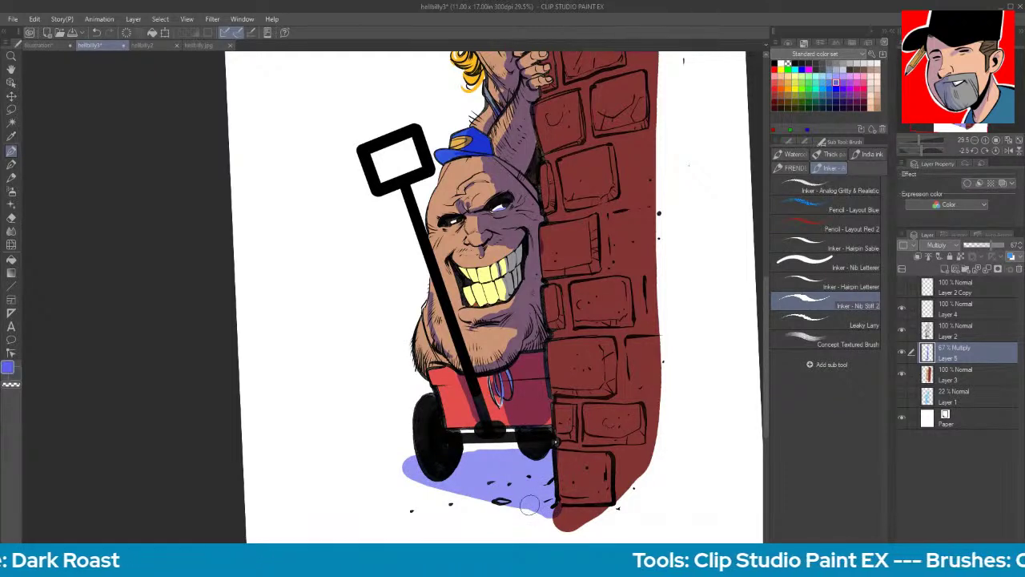
pyautogui.moveTo(497, 375)
pyautogui.mouseDown()
pyautogui.moveTo(487, 385)
pyautogui.moveTo(516, 430)
pyautogui.mouseUp()
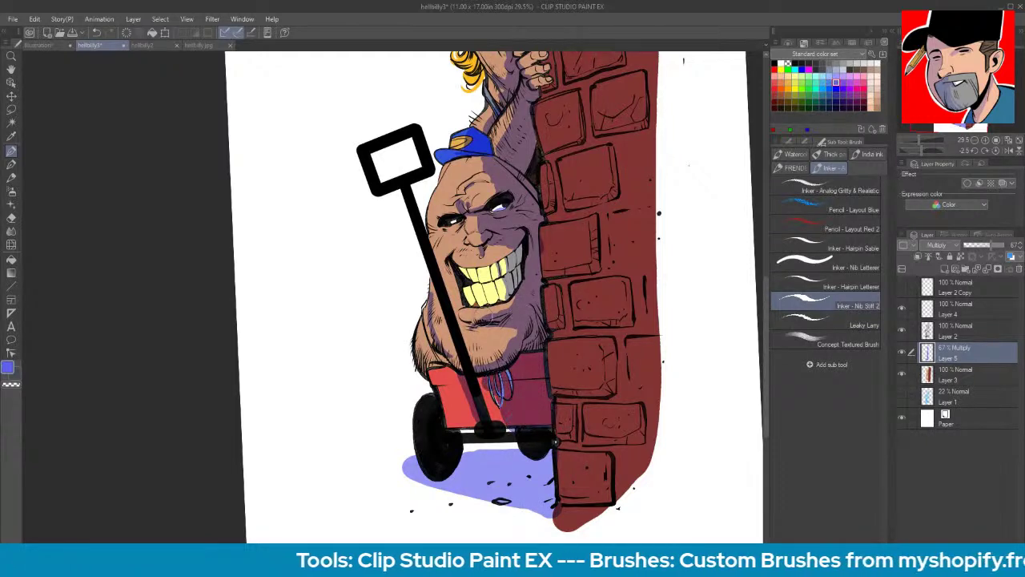
# - Add shadows around the bald character's mouth and across the edges of his teeth
pyautogui.moveTo(460, 265); pyautogui.dragTo(508, 254)
pyautogui.moveTo(442, 250)
pyautogui.mouseDown()
pyautogui.moveTo(460, 293)
pyautogui.moveTo(453, 277)
pyautogui.moveTo(464, 294)
pyautogui.moveTo(486, 300)
pyautogui.moveTo(493, 276)
pyautogui.moveTo(507, 307)
pyautogui.mouseUp()
pyautogui.moveTo(500, 271)
pyautogui.mouseDown()
pyautogui.moveTo(522, 309)
pyautogui.moveTo(522, 298)
pyautogui.moveTo(505, 310)
pyautogui.mouseUp()
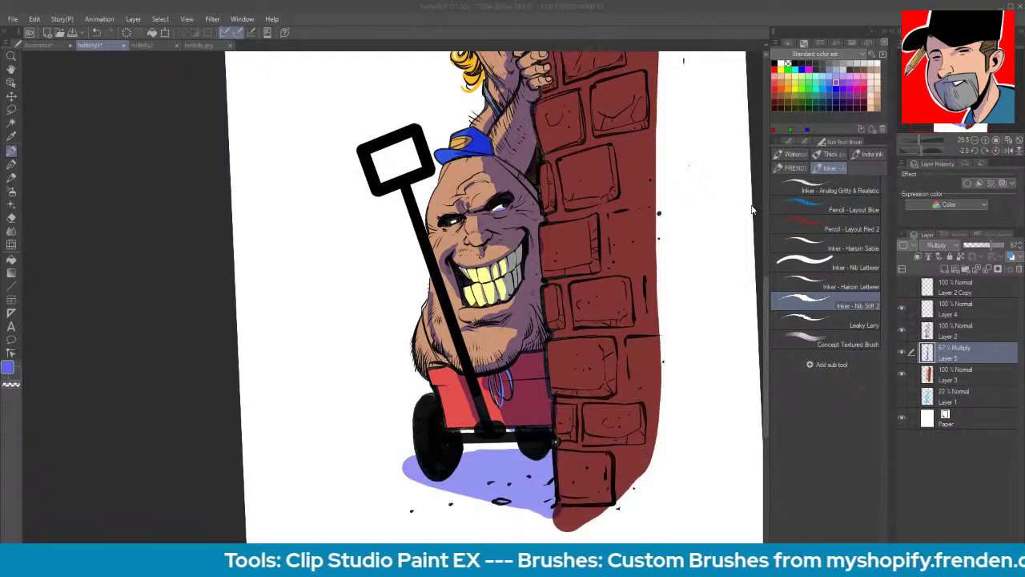
pyautogui.moveTo(510, 247); pyautogui.dragTo(496, 297)
pyautogui.moveTo(485, 262); pyautogui.dragTo(492, 289)
# - Shade the horned character's small horn, hair and brow around the eyes
pyautogui.press('space')
pyautogui.moveTo(626, 210); pyautogui.dragTo(573, 434)
pyautogui.moveTo(595, 351); pyautogui.dragTo(581, 397)
pyautogui.moveTo(354, 218)
pyautogui.mouseDown()
pyautogui.moveTo(355, 241)
pyautogui.moveTo(369, 245)
pyautogui.mouseUp()
pyautogui.moveTo(407, 215); pyautogui.dragTo(391, 238)
pyautogui.moveTo(447, 205)
pyautogui.mouseDown()
pyautogui.moveTo(413, 260)
pyautogui.moveTo(448, 241)
pyautogui.moveTo(405, 244)
pyautogui.moveTo(444, 234)
pyautogui.moveTo(440, 244)
pyautogui.moveTo(439, 232)
pyautogui.moveTo(438, 260)
pyautogui.moveTo(447, 249)
pyautogui.mouseUp()
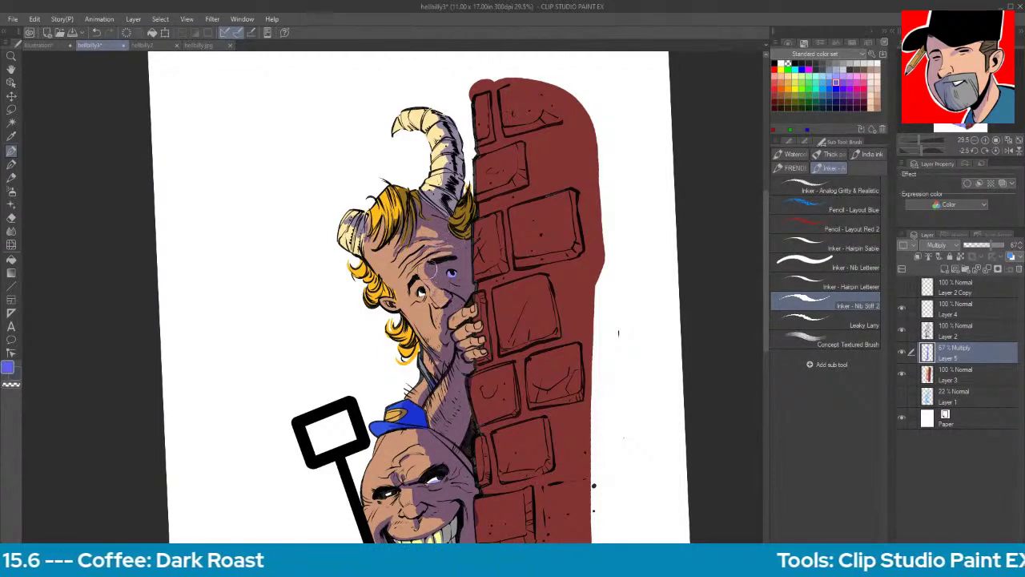
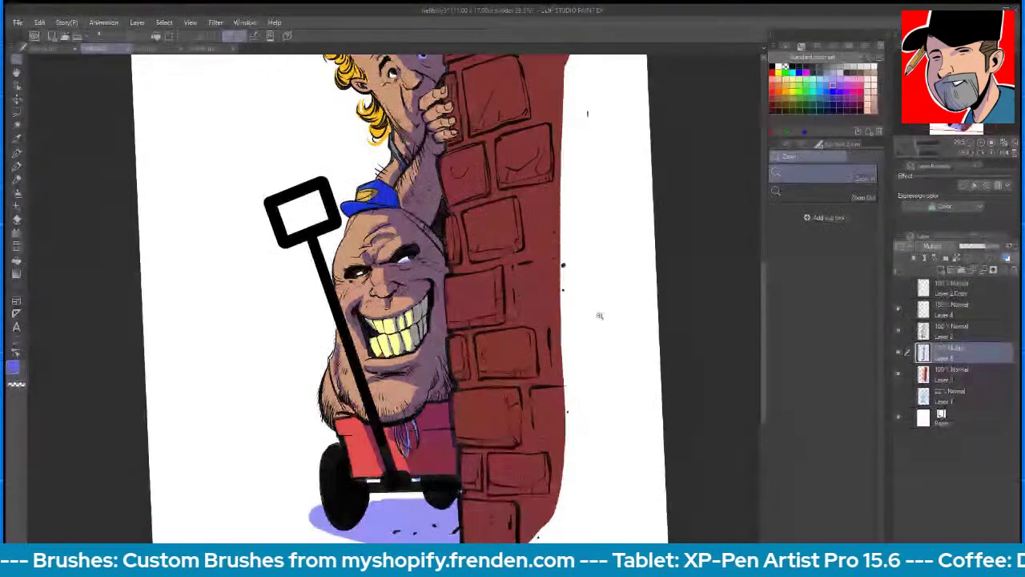
# - Add a new layer above the Multiply layer, set it to Screen at 53% opacity, and pick a light orange
pyautogui.moveTo(600, 315); pyautogui.dragTo(575, 403)
pyautogui.scroll(-3, 573, 392)
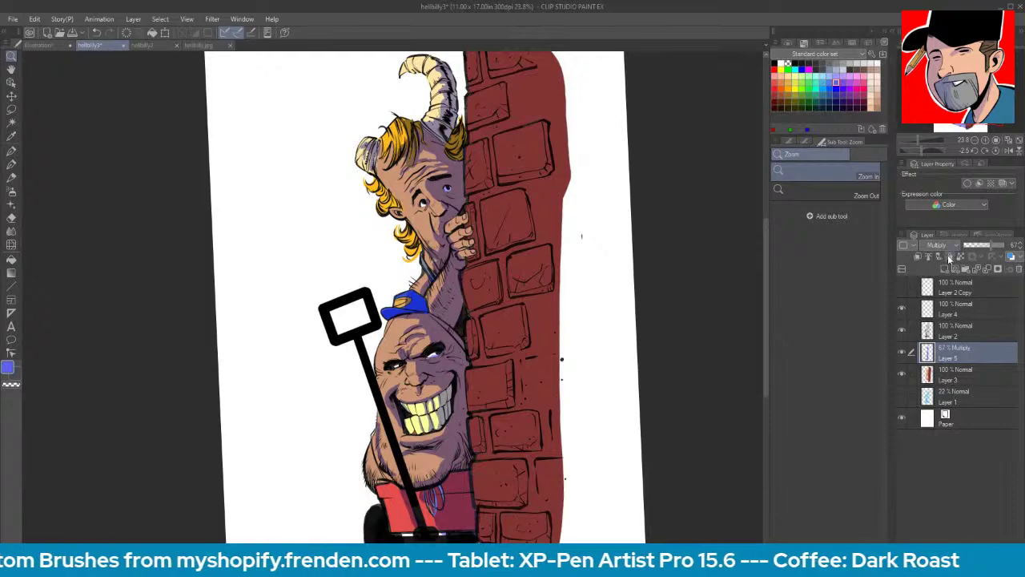
pyautogui.click(949, 245)
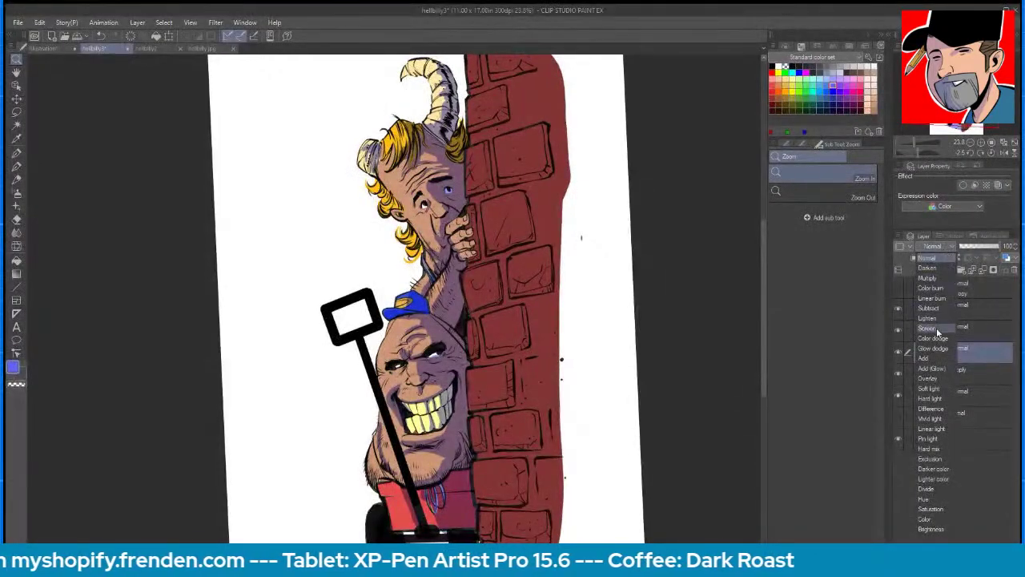
pyautogui.click(929, 328)
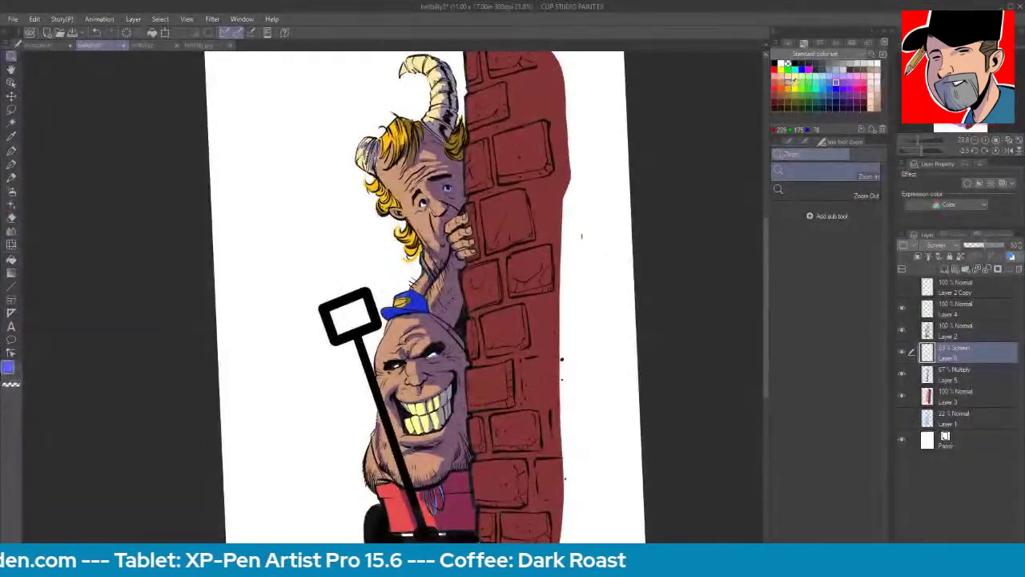
pyautogui.click(790, 82)
# - Paint light orange highlights on the horned character's nose, cheek and fingers gripping the wall
pyautogui.moveTo(463, 183); pyautogui.dragTo(492, 162)
pyautogui.press('b')
pyautogui.moveTo(255, 140)
pyautogui.mouseDown()
pyautogui.moveTo(310, 240)
pyautogui.moveTo(297, 250)
pyautogui.moveTo(301, 261)
pyautogui.moveTo(322, 264)
pyautogui.moveTo(362, 321)
pyautogui.moveTo(208, 120)
pyautogui.mouseUp()
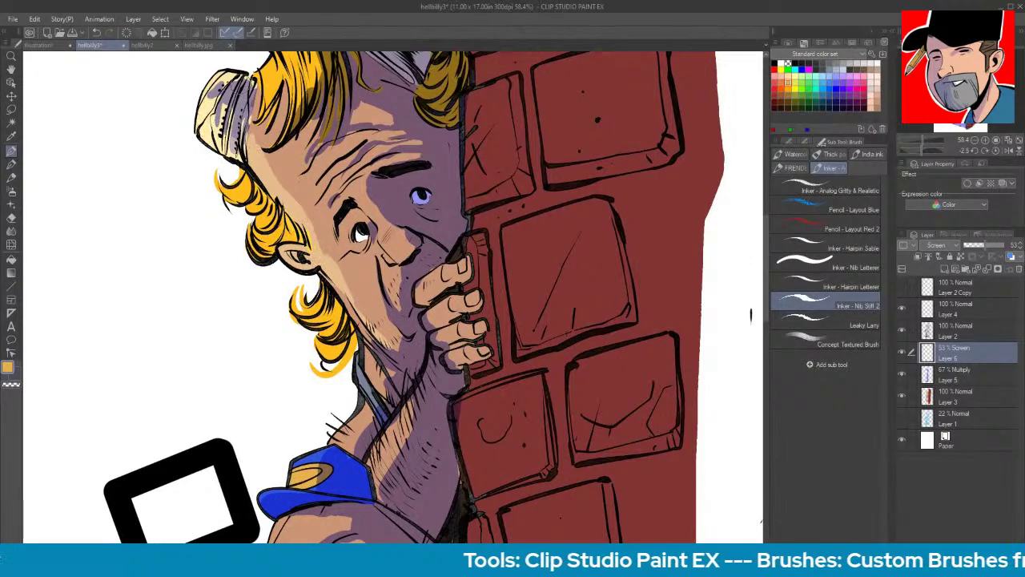
pyautogui.moveTo(359, 208)
pyautogui.mouseDown()
pyautogui.moveTo(418, 292)
pyautogui.moveTo(410, 313)
pyautogui.mouseUp()
pyautogui.moveTo(444, 269)
pyautogui.mouseDown()
pyautogui.moveTo(466, 268)
pyautogui.moveTo(480, 238)
pyautogui.mouseUp()
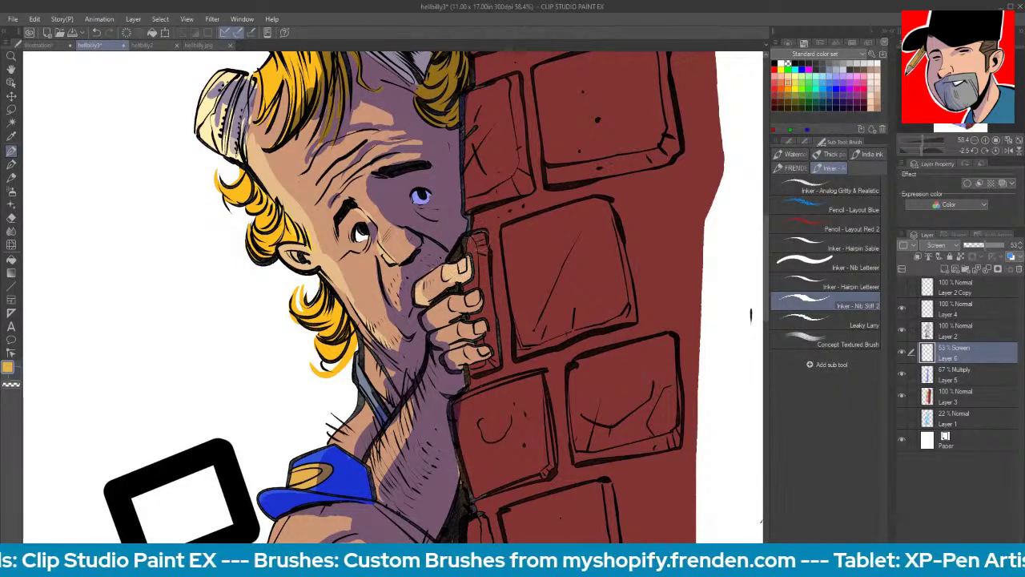
pyautogui.moveTo(333, 277); pyautogui.dragTo(381, 347)
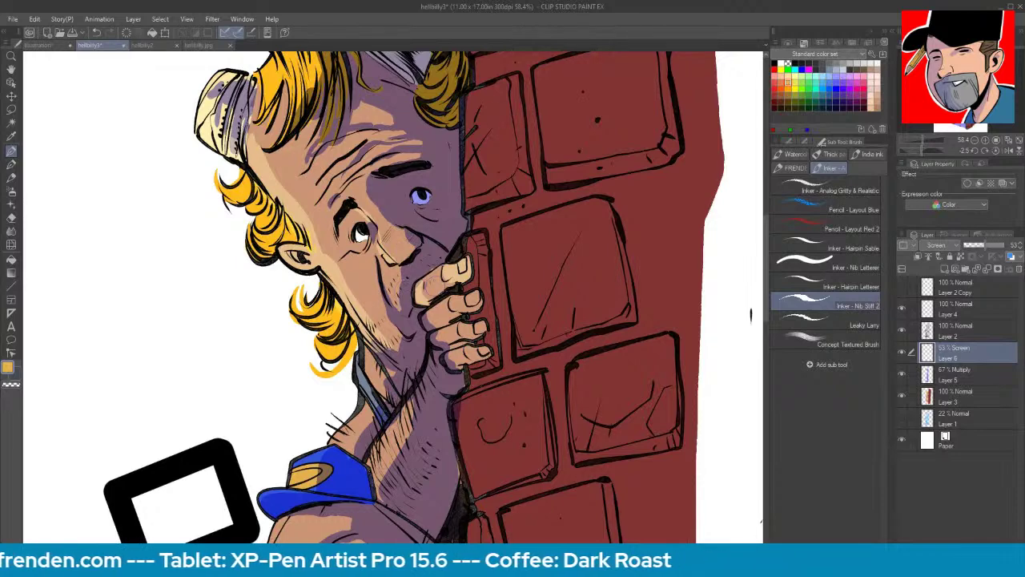
pyautogui.press('super+d')
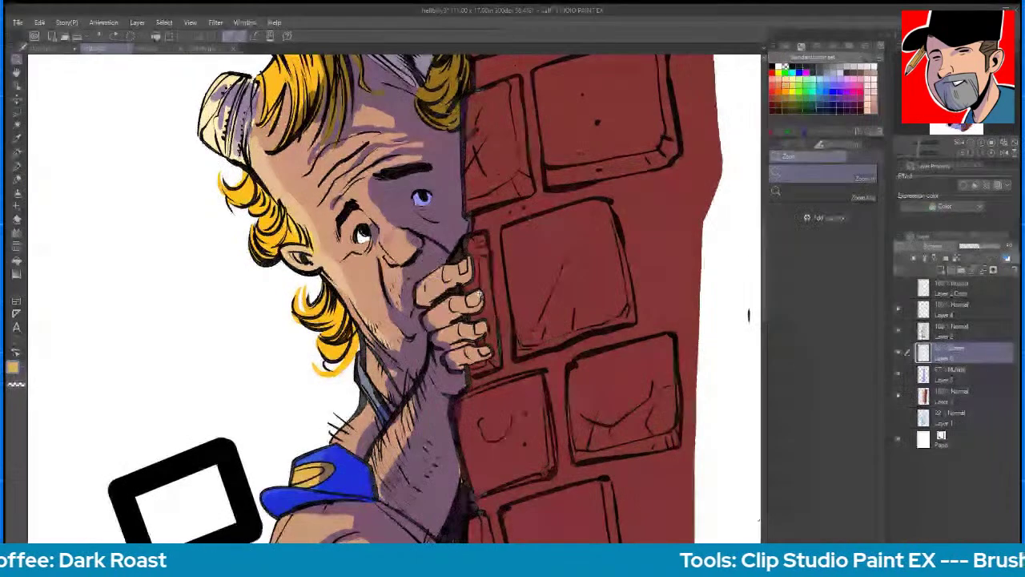
pyautogui.moveTo(477, 293); pyautogui.dragTo(400, 293)
pyautogui.moveTo(576, 156); pyautogui.dragTo(531, 178)
pyautogui.moveTo(532, 177); pyautogui.dragTo(560, 176)
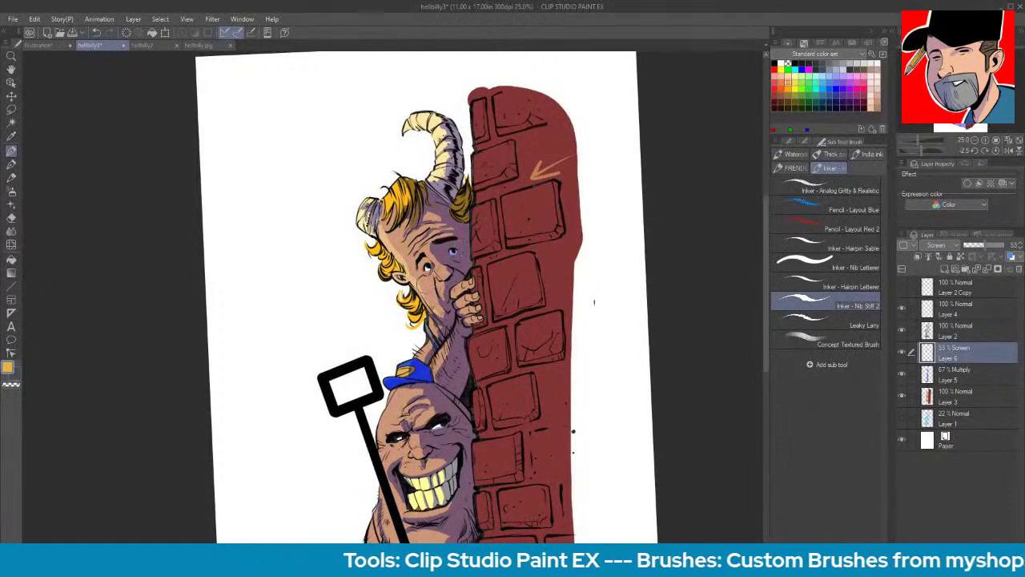
pyautogui.hotkey('ctrl', 'z')
pyautogui.hotkey('ctrl', 'z')
pyautogui.hotkey('ctrl', 'z')
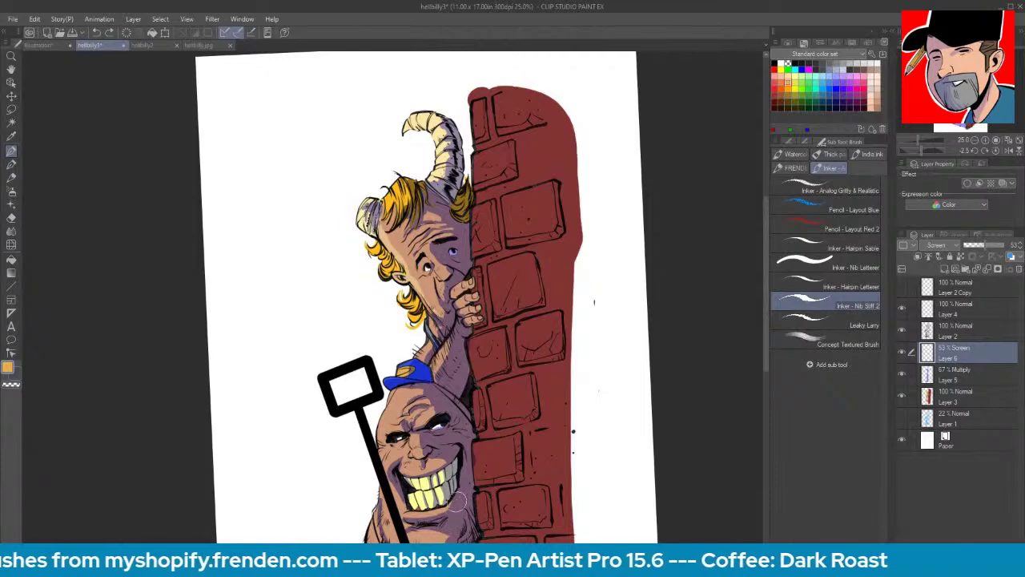
# - Add highlights along the horned character's cheek and collar, and on the front of the blue cap
pyautogui.press('space')
pyautogui.moveTo(493, 441); pyautogui.dragTo(491, 419)
pyautogui.hotkey('ctrl', 'space')
pyautogui.moveTo(458, 279); pyautogui.dragTo(482, 265)
pyautogui.moveTo(355, 252); pyautogui.dragTo(386, 288)
pyautogui.moveTo(390, 325)
pyautogui.mouseDown()
pyautogui.moveTo(407, 355)
pyautogui.moveTo(391, 368)
pyautogui.mouseUp()
pyautogui.moveTo(338, 412)
pyautogui.mouseDown()
pyautogui.moveTo(310, 450)
pyautogui.moveTo(322, 439)
pyautogui.mouseUp()
# - Paint light orange highlights along the edges and crack of the bricks around the horned character's gripping hand
pyautogui.moveTo(528, 197)
pyautogui.mouseDown()
pyautogui.moveTo(541, 306)
pyautogui.moveTo(579, 303)
pyautogui.moveTo(576, 286)
pyautogui.moveTo(573, 308)
pyautogui.moveTo(540, 315)
pyautogui.mouseUp()
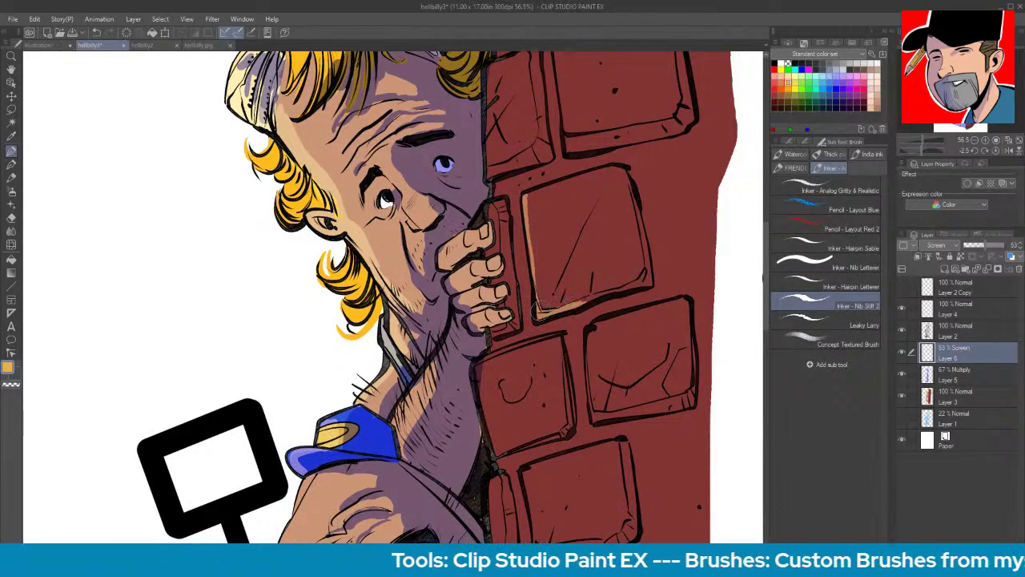
pyautogui.moveTo(488, 65)
pyautogui.mouseDown()
pyautogui.moveTo(484, 163)
pyautogui.moveTo(541, 156)
pyautogui.mouseUp()
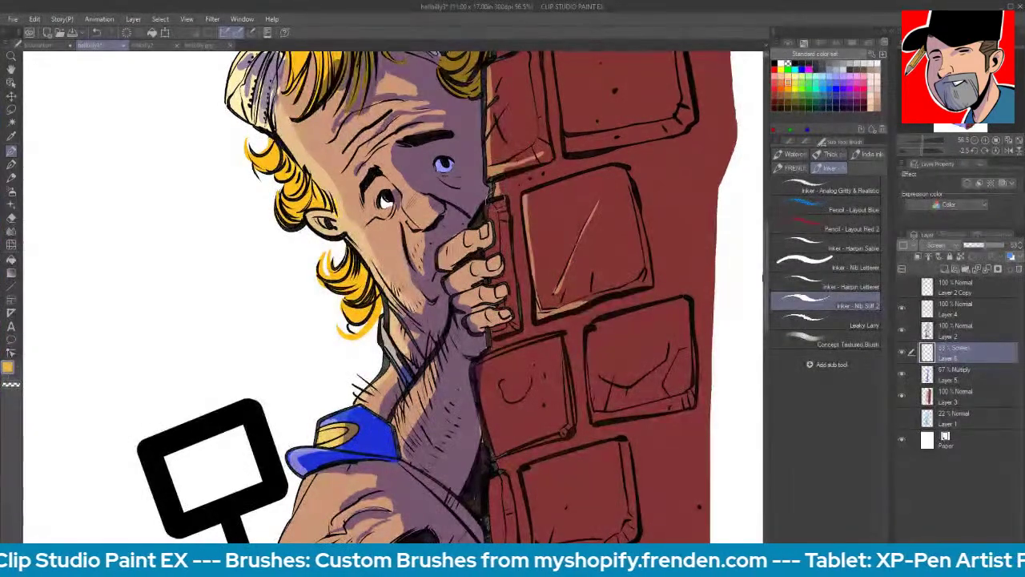
pyautogui.moveTo(492, 192); pyautogui.dragTo(484, 224)
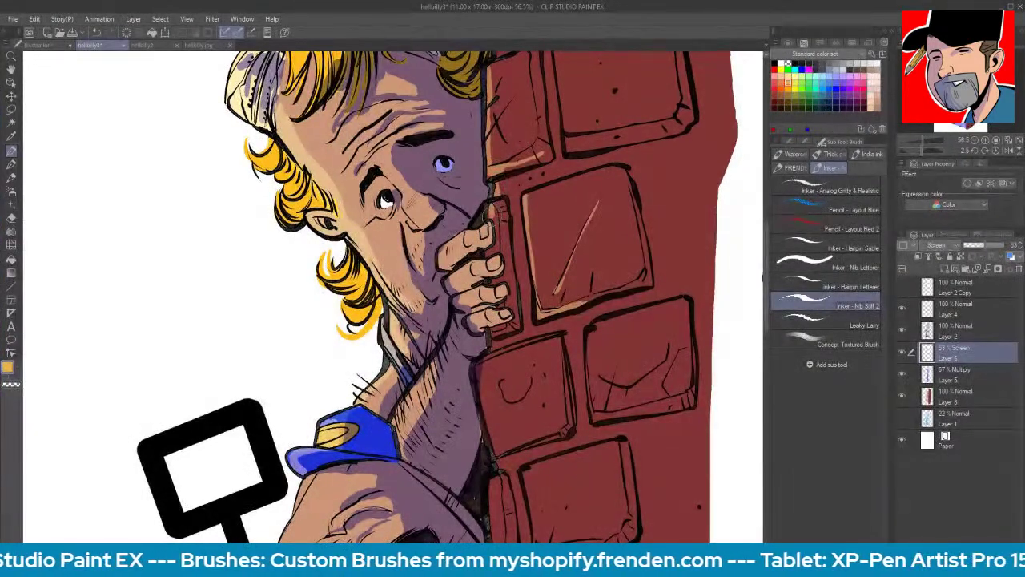
pyautogui.moveTo(481, 358); pyautogui.dragTo(494, 463)
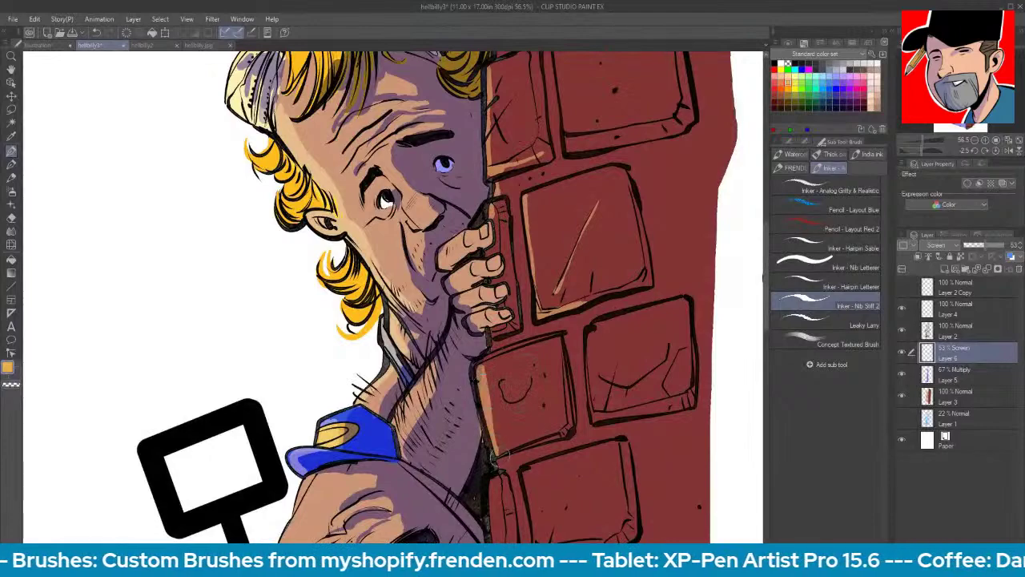
# - Add highlights along the lit side of the capped character's head and on his nose area
pyautogui.moveTo(320, 474); pyautogui.dragTo(296, 506)
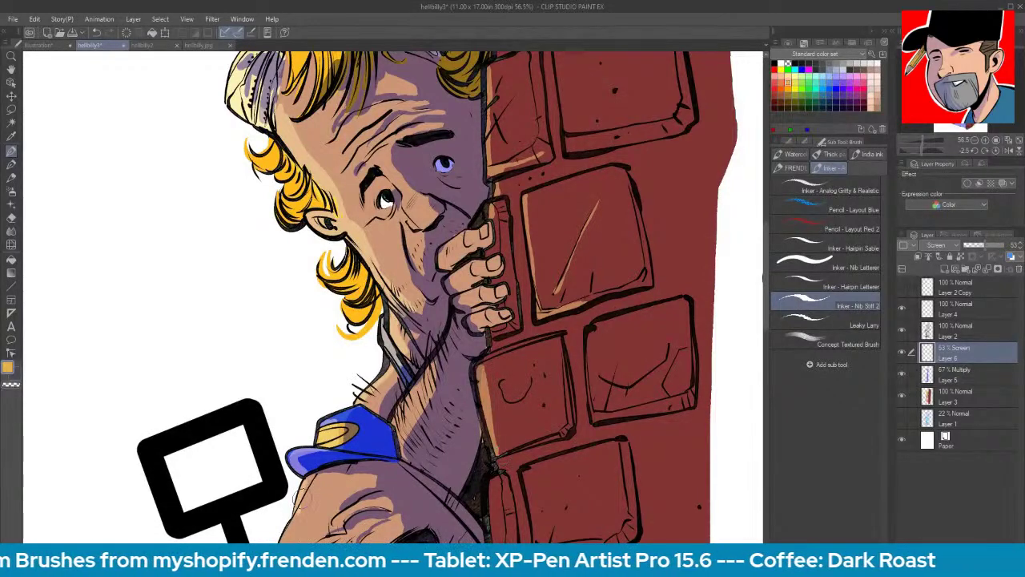
pyautogui.press('space')
pyautogui.moveTo(504, 486)
pyautogui.mouseDown()
pyautogui.moveTo(590, 403)
pyautogui.moveTo(545, 367)
pyautogui.mouseUp()
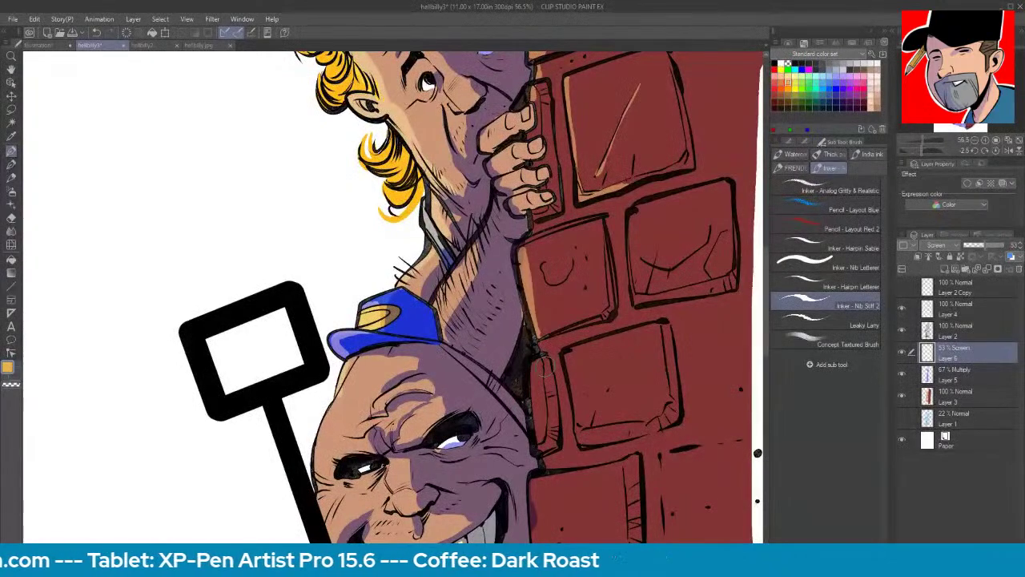
pyautogui.moveTo(350, 360); pyautogui.dragTo(313, 482)
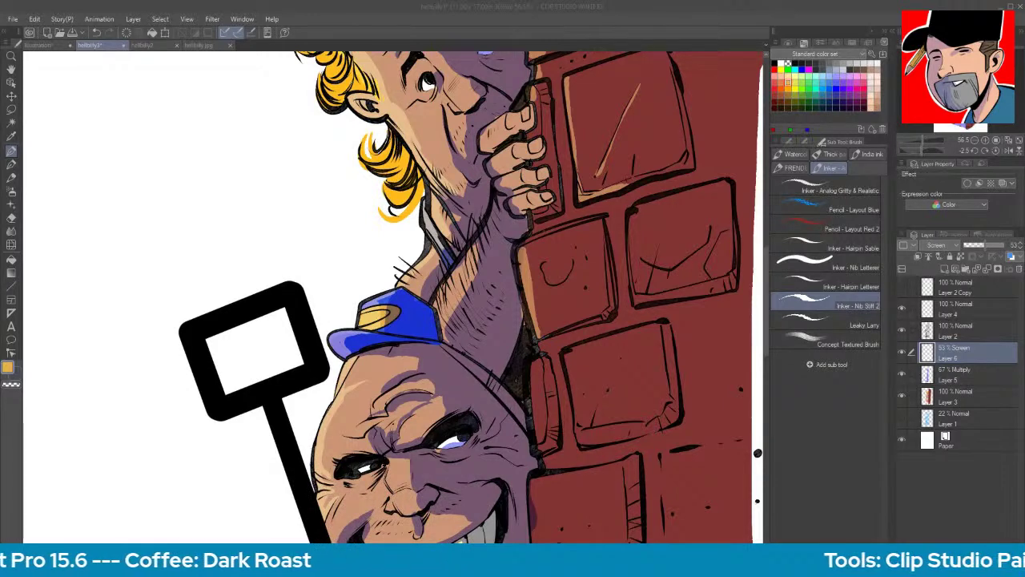
pyautogui.click(446, 270)
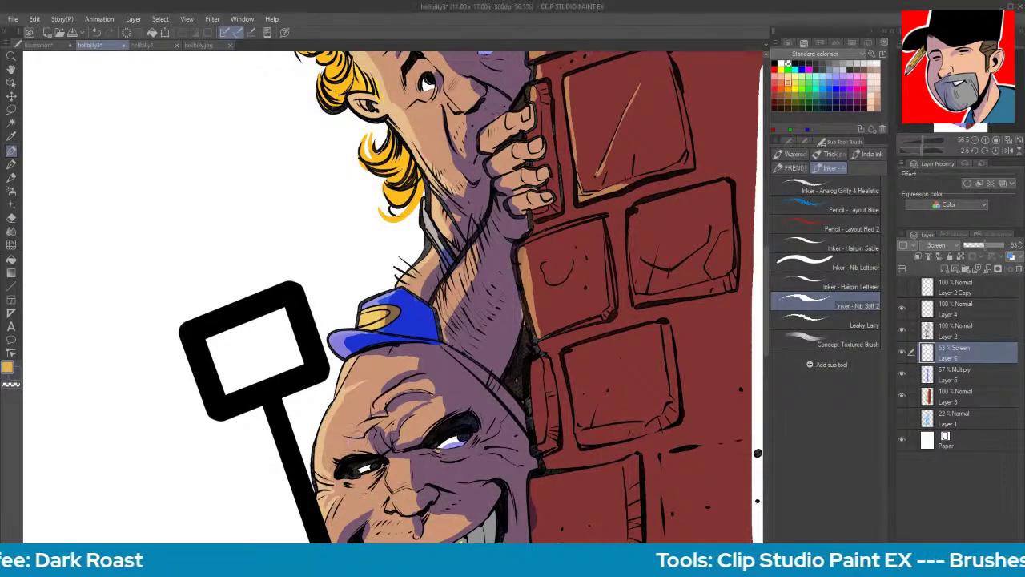
pyautogui.moveTo(386, 464); pyautogui.dragTo(395, 504)
# - Highlight the capped character's lower cheek, hairy shoulder and chin around the black handle
pyautogui.moveTo(408, 463); pyautogui.dragTo(505, 227)
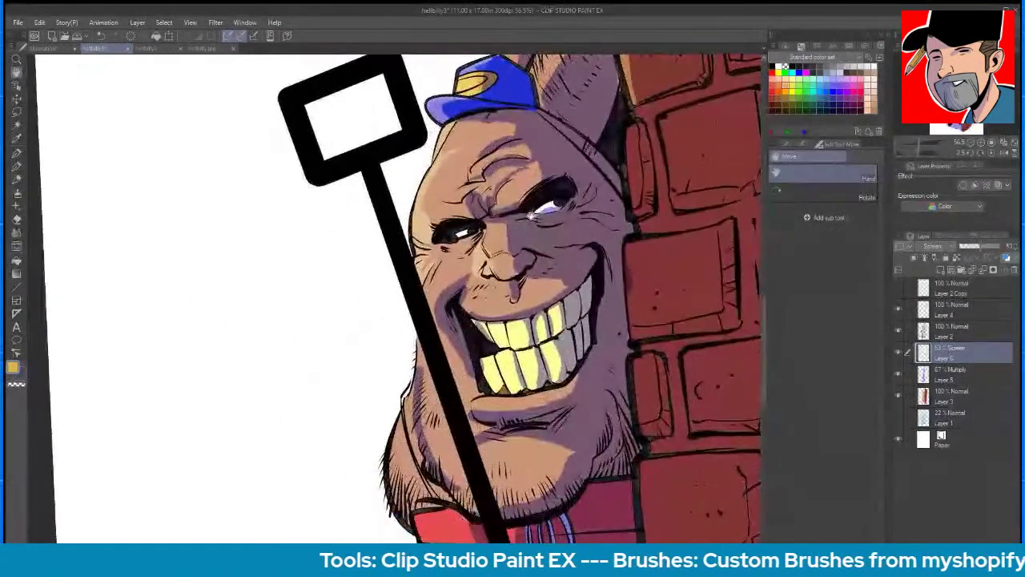
pyautogui.moveTo(414, 375)
pyautogui.mouseDown()
pyautogui.moveTo(407, 407)
pyautogui.moveTo(439, 499)
pyautogui.mouseUp()
pyautogui.moveTo(407, 416)
pyautogui.mouseDown()
pyautogui.moveTo(393, 481)
pyautogui.moveTo(409, 510)
pyautogui.mouseUp()
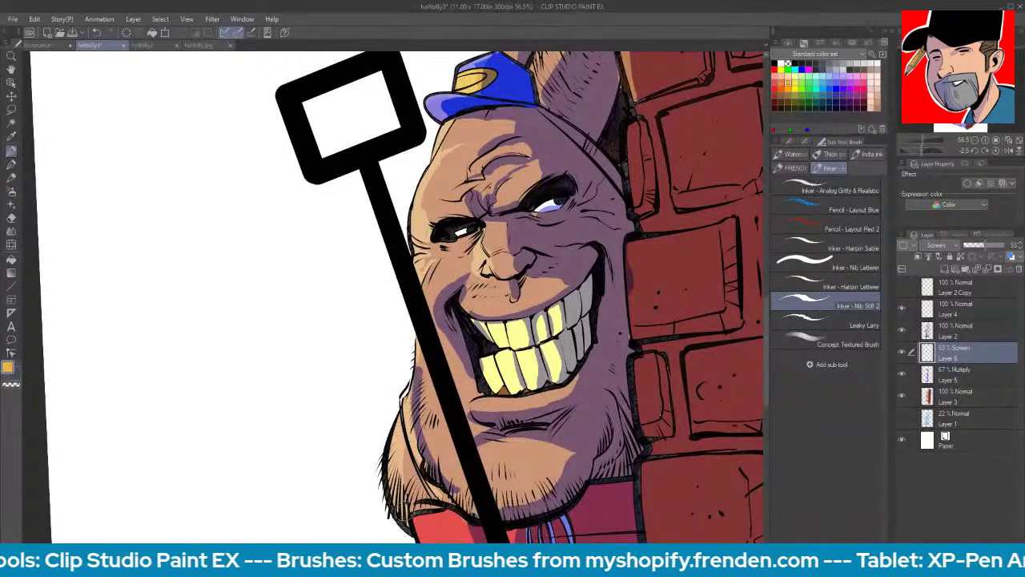
pyautogui.moveTo(471, 298)
pyautogui.mouseDown()
pyautogui.moveTo(509, 294)
pyautogui.moveTo(480, 307)
pyautogui.moveTo(479, 284)
pyautogui.moveTo(465, 287)
pyautogui.moveTo(483, 202)
pyautogui.moveTo(509, 186)
pyautogui.moveTo(423, 178)
pyautogui.mouseUp()
pyautogui.moveTo(606, 327); pyautogui.dragTo(599, 145)
pyautogui.moveTo(426, 290)
pyautogui.mouseDown()
pyautogui.moveTo(439, 309)
pyautogui.moveTo(407, 280)
pyautogui.moveTo(418, 322)
pyautogui.moveTo(422, 312)
pyautogui.mouseUp()
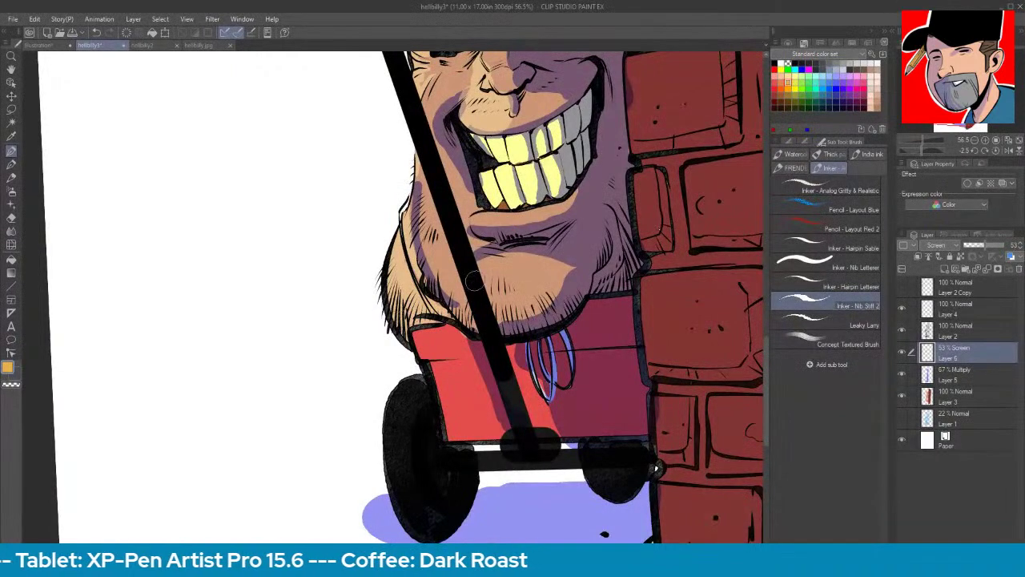
pyautogui.moveTo(476, 270)
pyautogui.mouseDown()
pyautogui.moveTo(477, 318)
pyautogui.moveTo(476, 280)
pyautogui.moveTo(479, 303)
pyautogui.moveTo(497, 315)
pyautogui.moveTo(503, 219)
pyautogui.mouseUp()
# - Add highlight strokes to the capped character's forehead, brow and the skin beside his narrowed eye
pyautogui.press('space')
pyautogui.moveTo(644, 154)
pyautogui.mouseDown()
pyautogui.moveTo(627, 344)
pyautogui.moveTo(629, 324)
pyautogui.moveTo(613, 336)
pyautogui.moveTo(572, 331)
pyautogui.moveTo(582, 356)
pyautogui.mouseUp()
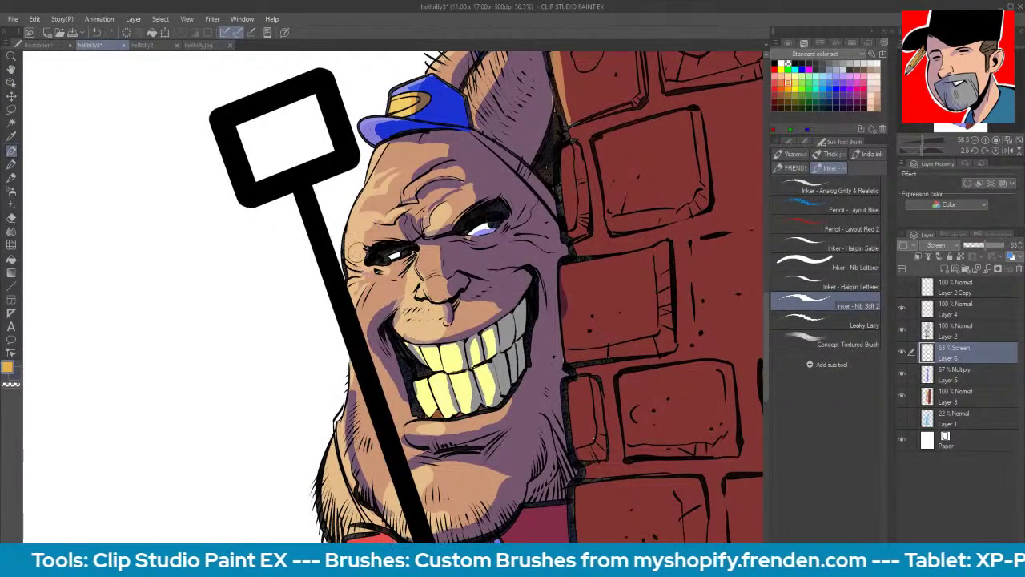
pyautogui.moveTo(368, 218); pyautogui.dragTo(399, 170)
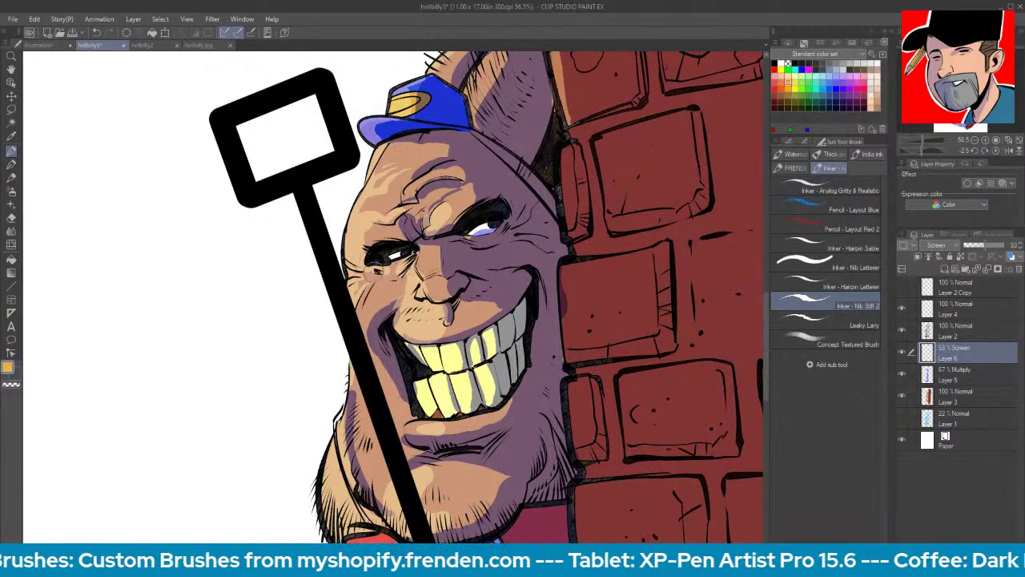
pyautogui.moveTo(357, 282); pyautogui.dragTo(367, 336)
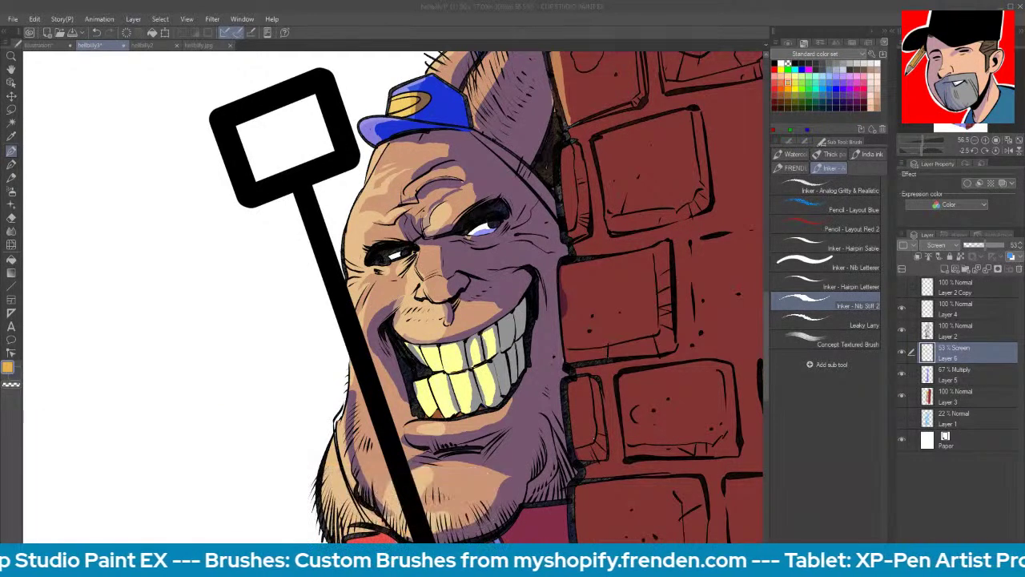
pyautogui.click(643, 38)
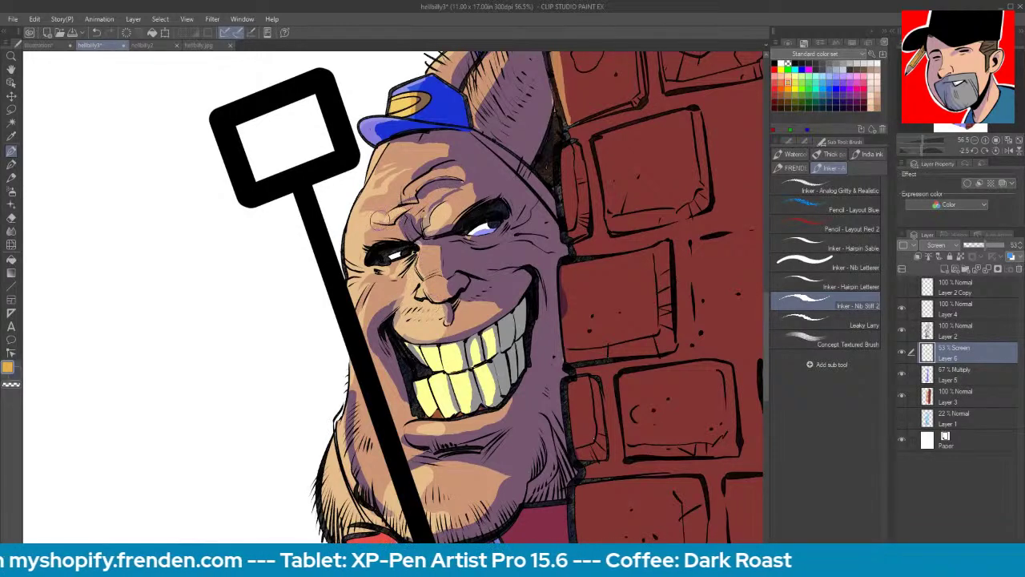
pyautogui.moveTo(370, 214)
pyautogui.mouseDown()
pyautogui.moveTo(390, 216)
pyautogui.moveTo(370, 240)
pyautogui.moveTo(385, 164)
pyautogui.moveTo(376, 167)
pyautogui.mouseUp()
# - Highlight the horned character's forehead, cheek and jaw, plus his shoulder and the forearm reaching to the wall
pyautogui.press('space')
pyautogui.moveTo(613, 416); pyautogui.dragTo(435, 489)
pyautogui.moveTo(494, 247); pyautogui.dragTo(446, 480)
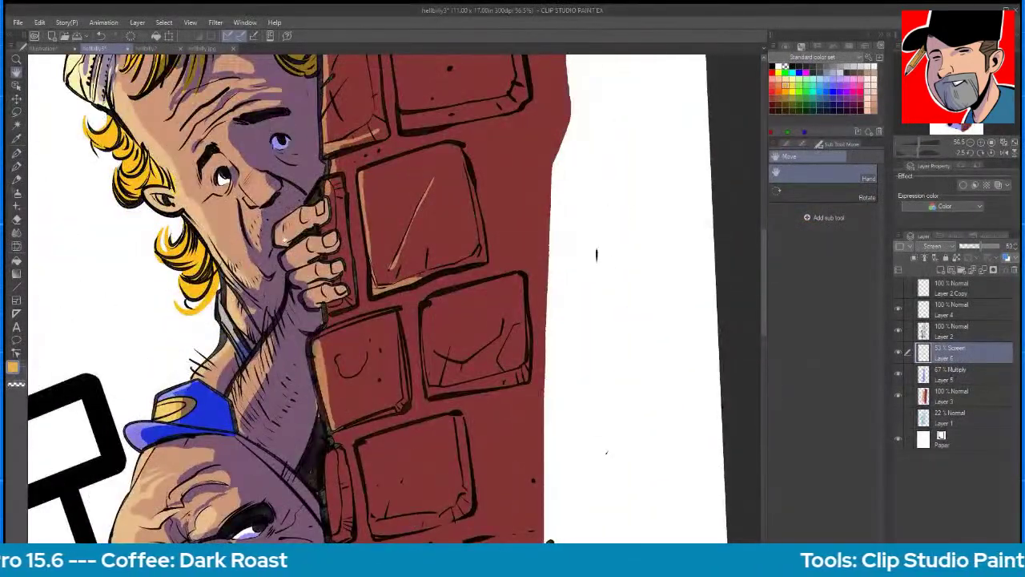
pyautogui.moveTo(206, 151); pyautogui.dragTo(237, 217)
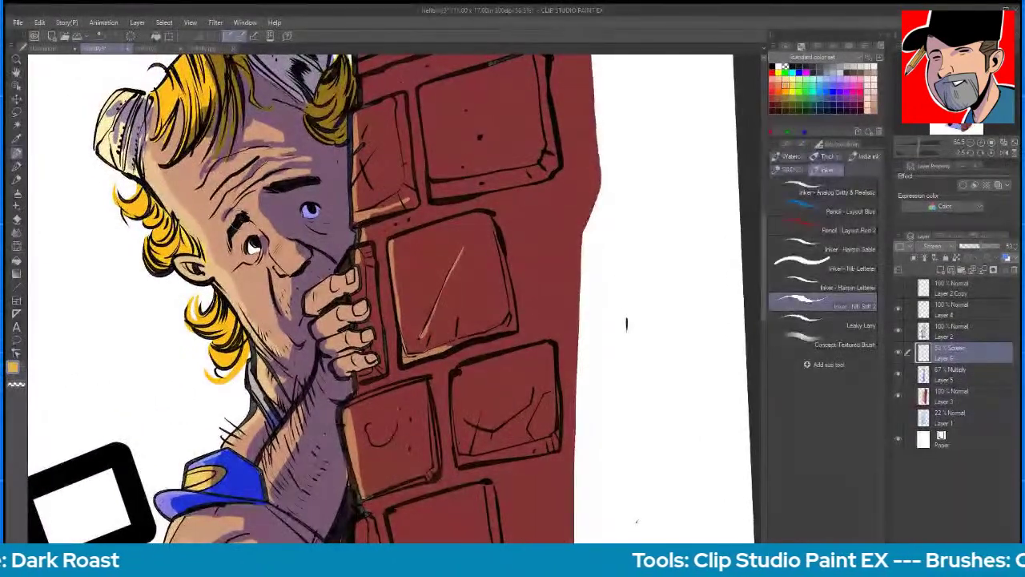
pyautogui.moveTo(277, 271); pyautogui.dragTo(255, 216)
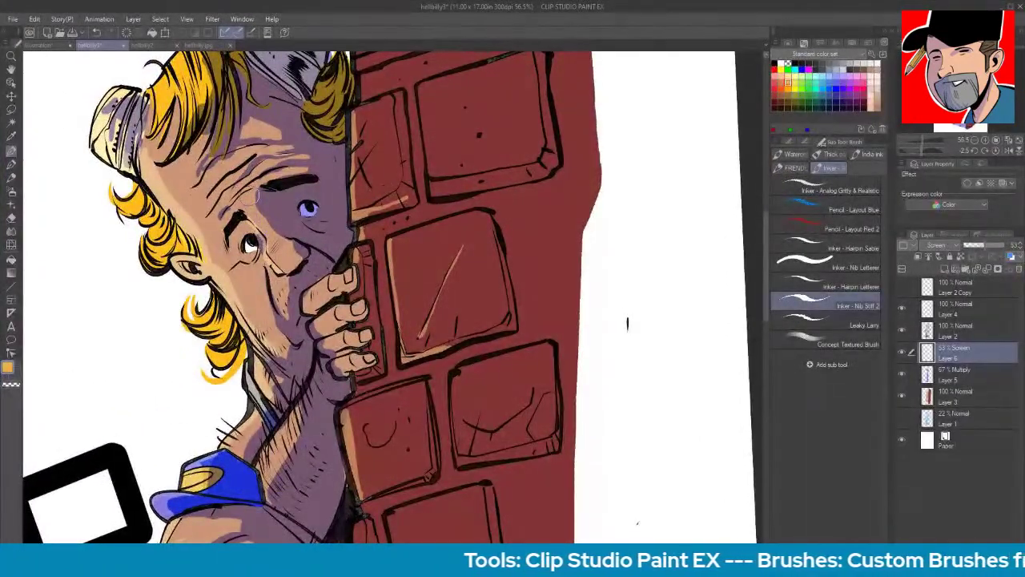
pyautogui.moveTo(210, 257)
pyautogui.mouseDown()
pyautogui.moveTo(213, 218)
pyautogui.moveTo(184, 210)
pyautogui.moveTo(176, 170)
pyautogui.moveTo(143, 138)
pyautogui.mouseUp()
pyautogui.moveTo(226, 277); pyautogui.dragTo(274, 354)
pyautogui.moveTo(238, 432)
pyautogui.mouseDown()
pyautogui.moveTo(256, 386)
pyautogui.moveTo(267, 395)
pyautogui.moveTo(252, 415)
pyautogui.moveTo(262, 461)
pyautogui.mouseUp()
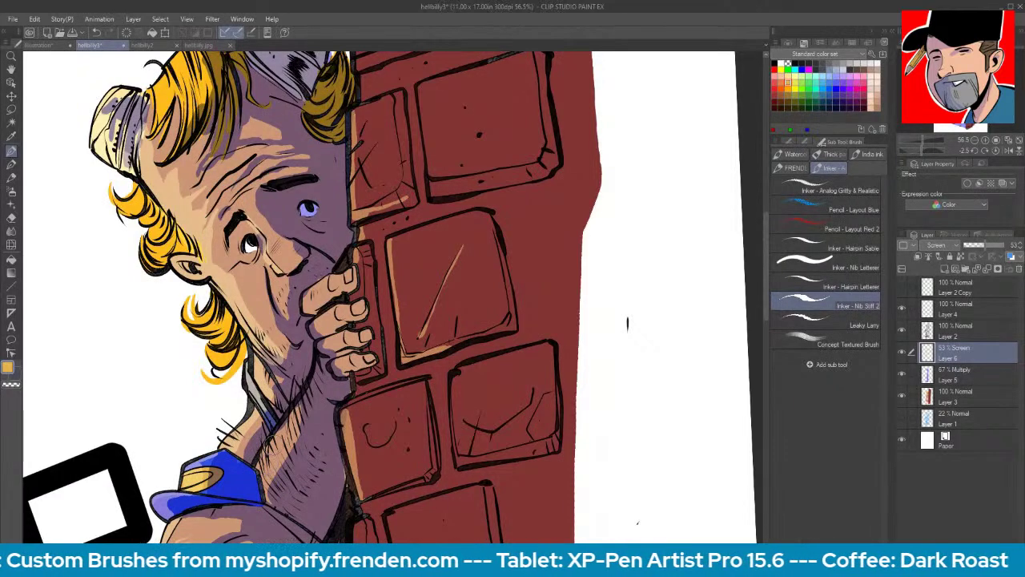
pyautogui.moveTo(310, 298)
pyautogui.mouseDown()
pyautogui.moveTo(328, 376)
pyautogui.moveTo(320, 373)
pyautogui.moveTo(314, 455)
pyautogui.moveTo(269, 457)
pyautogui.moveTo(275, 448)
pyautogui.moveTo(264, 480)
pyautogui.moveTo(277, 429)
pyautogui.mouseUp()
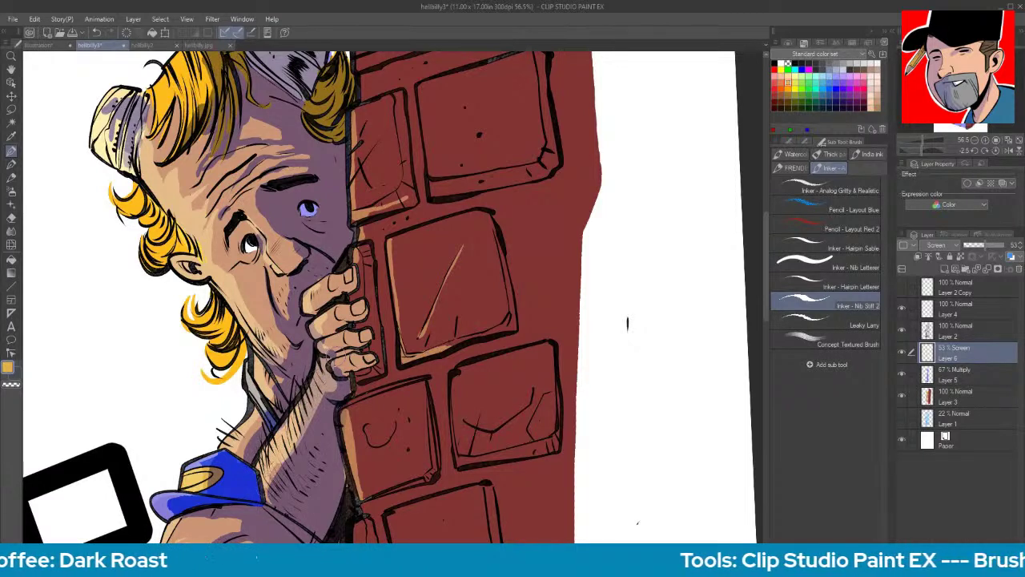
pyautogui.moveTo(210, 241); pyautogui.dragTo(219, 278)
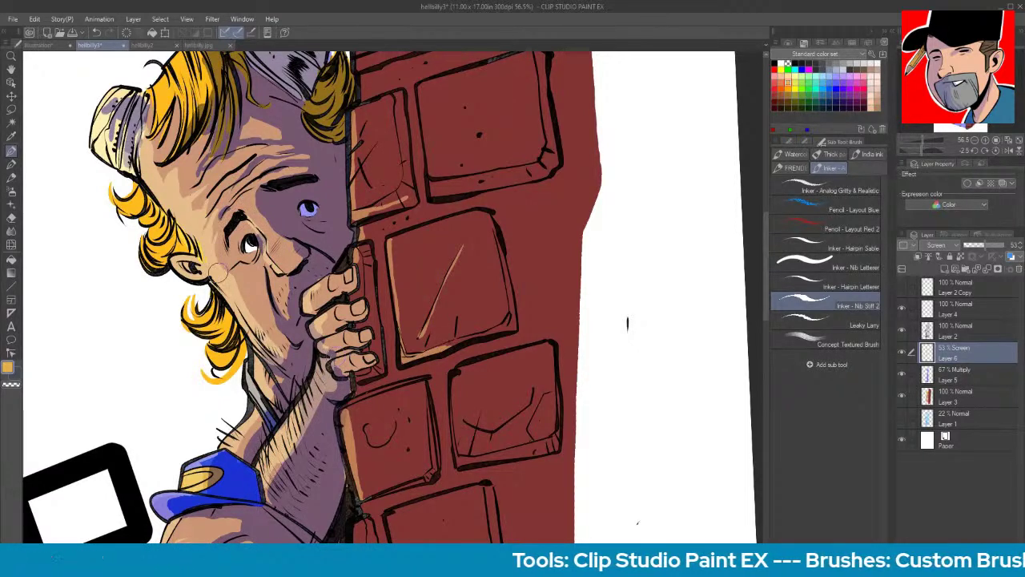
# - Brush highlights into the horned character's blond hair, from the front locks down to the curls below his ear
pyautogui.moveTo(156, 94); pyautogui.dragTo(164, 119)
pyautogui.moveTo(183, 64)
pyautogui.mouseDown()
pyautogui.moveTo(169, 84)
pyautogui.moveTo(177, 92)
pyautogui.mouseUp()
pyautogui.moveTo(128, 200); pyautogui.dragTo(148, 220)
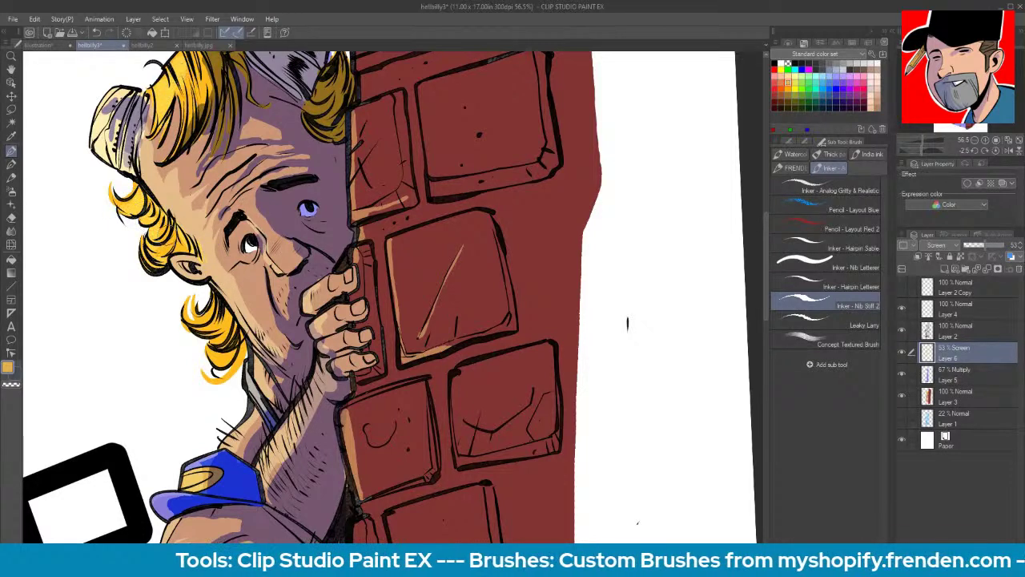
pyautogui.moveTo(197, 313); pyautogui.dragTo(216, 330)
pyautogui.moveTo(201, 313); pyautogui.dragTo(226, 350)
pyautogui.moveTo(213, 325); pyautogui.dragTo(232, 357)
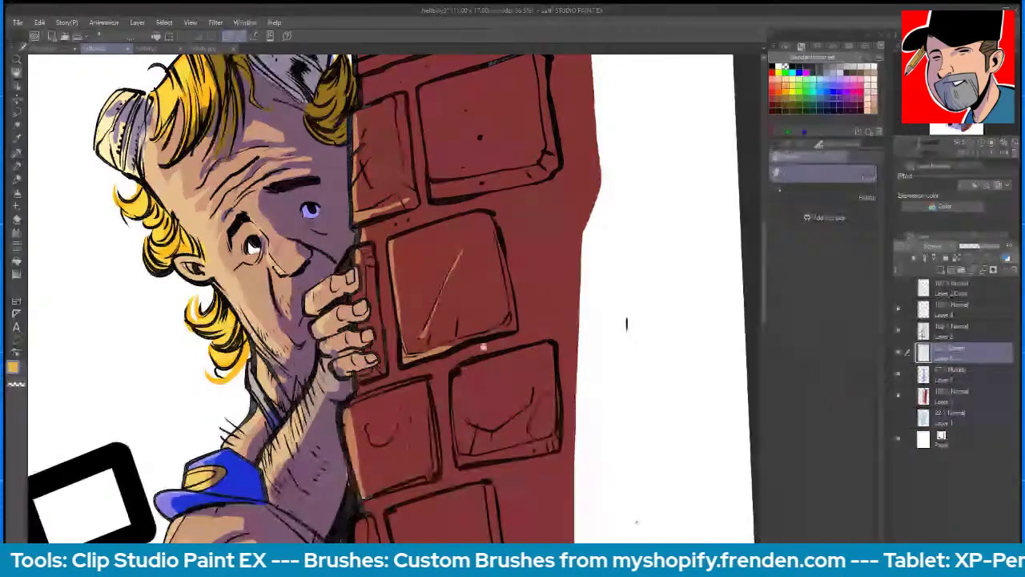
# - Paint highlights along the lit edges of the bricks beside the capped character's grinning face
pyautogui.moveTo(525, 352)
pyautogui.mouseDown()
pyautogui.moveTo(561, 323)
pyautogui.moveTo(542, 313)
pyautogui.moveTo(507, 399)
pyautogui.moveTo(566, 382)
pyautogui.mouseUp()
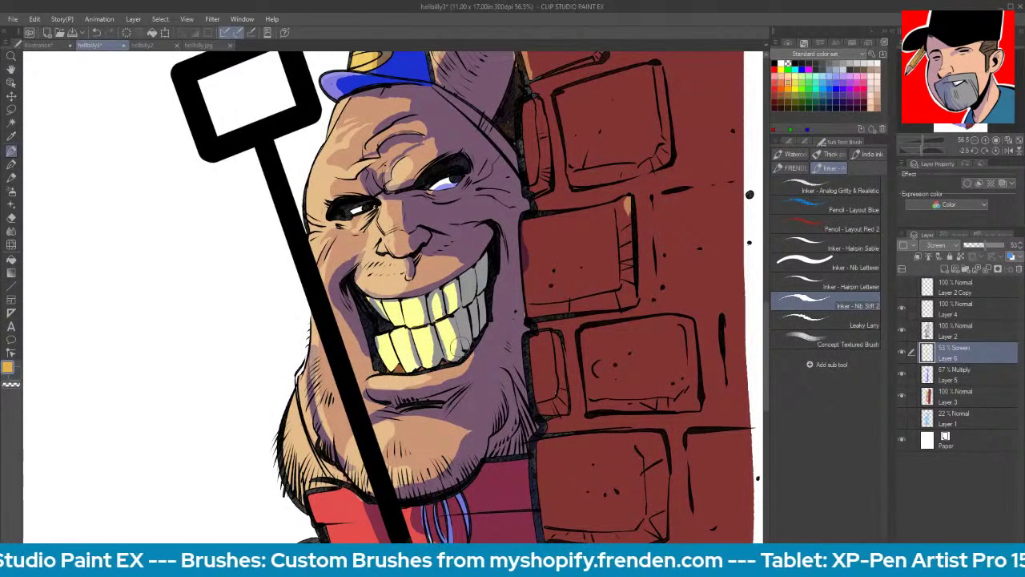
pyautogui.moveTo(525, 213); pyautogui.dragTo(541, 513)
pyautogui.moveTo(530, 94)
pyautogui.mouseDown()
pyautogui.moveTo(520, 128)
pyautogui.moveTo(534, 197)
pyautogui.mouseUp()
pyautogui.moveTo(565, 87)
pyautogui.mouseDown()
pyautogui.moveTo(581, 164)
pyautogui.moveTo(637, 157)
pyautogui.mouseUp()
pyautogui.moveTo(591, 320)
pyautogui.mouseDown()
pyautogui.moveTo(574, 341)
pyautogui.moveTo(599, 394)
pyautogui.mouseUp()
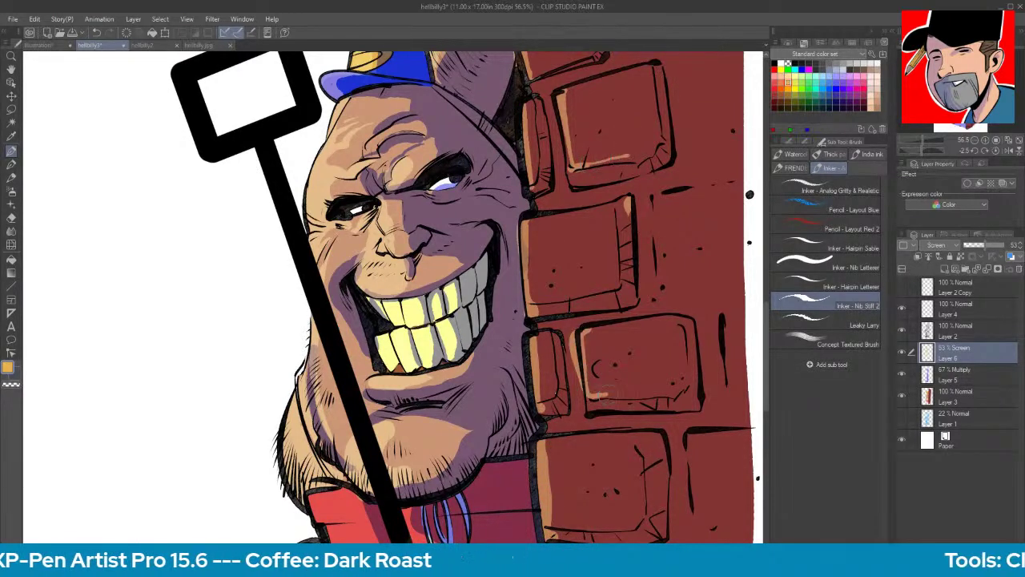
pyautogui.moveTo(589, 328)
pyautogui.mouseDown()
pyautogui.moveTo(618, 319)
pyautogui.moveTo(559, 340)
pyautogui.moveTo(598, 395)
pyautogui.moveTo(664, 390)
pyautogui.mouseUp()
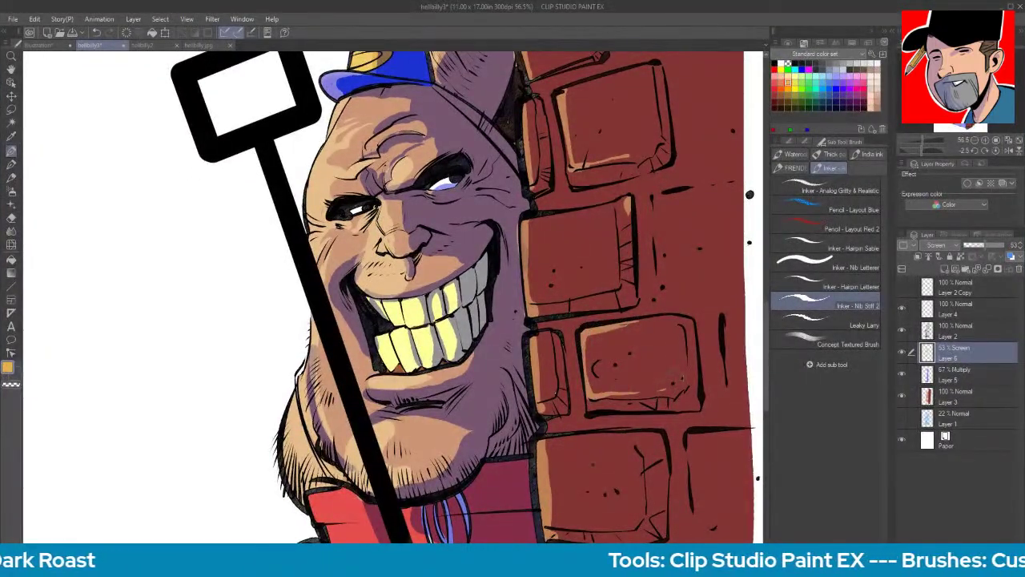
pyautogui.moveTo(535, 439); pyautogui.dragTo(641, 423)
# - Highlight the edges, cracks and small marks of the bricks between the gripping hand and the capped character's face
pyautogui.moveTo(646, 234)
pyautogui.mouseDown()
pyautogui.moveTo(553, 306)
pyautogui.moveTo(528, 458)
pyautogui.mouseUp()
pyautogui.moveTo(406, 205); pyautogui.dragTo(453, 190)
pyautogui.moveTo(398, 213); pyautogui.dragTo(573, 150)
pyautogui.moveTo(505, 180); pyautogui.dragTo(513, 255)
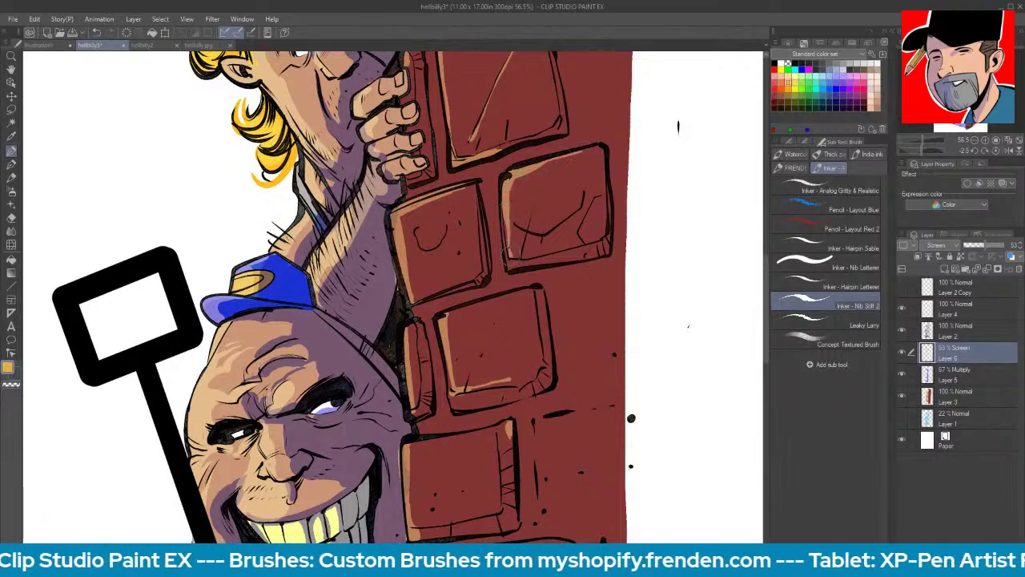
pyautogui.moveTo(404, 284); pyautogui.dragTo(412, 303)
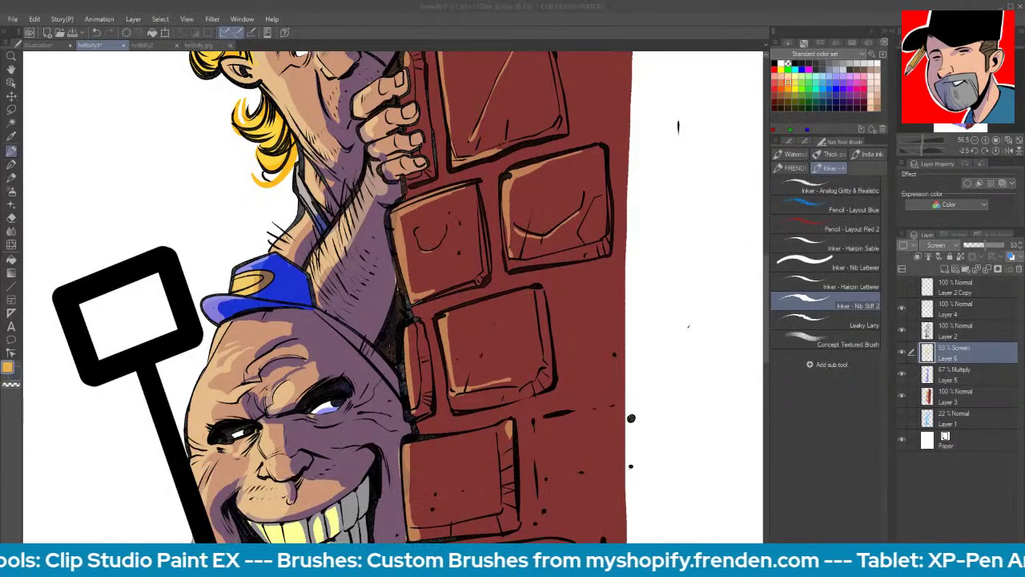
pyautogui.click(680, 40)
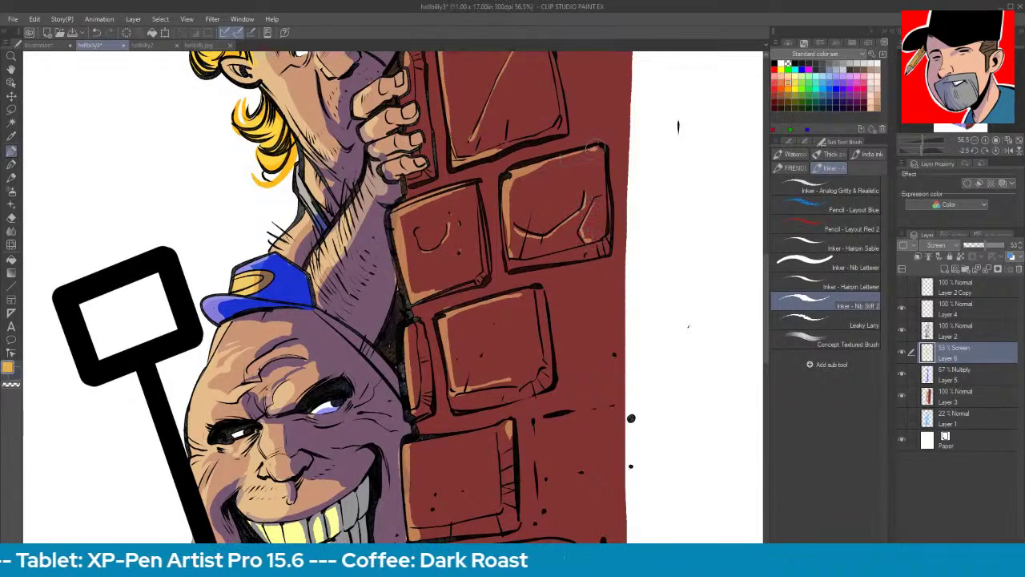
pyautogui.moveTo(766, 310); pyautogui.dragTo(766, 321)
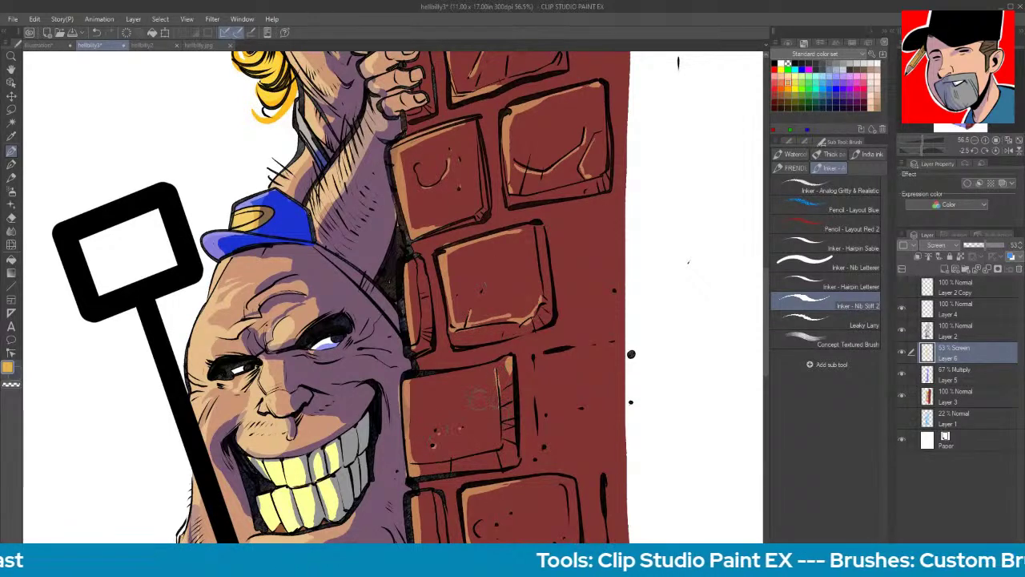
pyautogui.moveTo(542, 358)
pyautogui.mouseDown()
pyautogui.moveTo(545, 453)
pyautogui.moveTo(538, 387)
pyautogui.moveTo(547, 357)
pyautogui.moveTo(575, 349)
pyautogui.mouseUp()
# - Highlight the side, lower and upper edges of the large brick beside the horned character's head
pyautogui.moveTo(670, 131); pyautogui.dragTo(621, 404)
pyautogui.moveTo(659, 311); pyautogui.dragTo(652, 386)
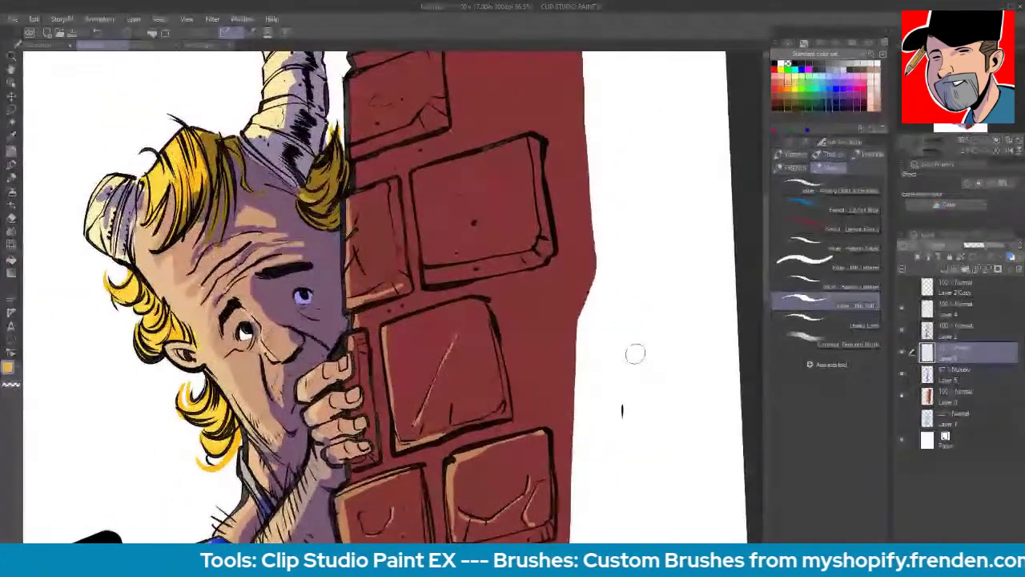
pyautogui.moveTo(417, 175)
pyautogui.mouseDown()
pyautogui.moveTo(423, 260)
pyautogui.moveTo(468, 255)
pyautogui.mouseUp()
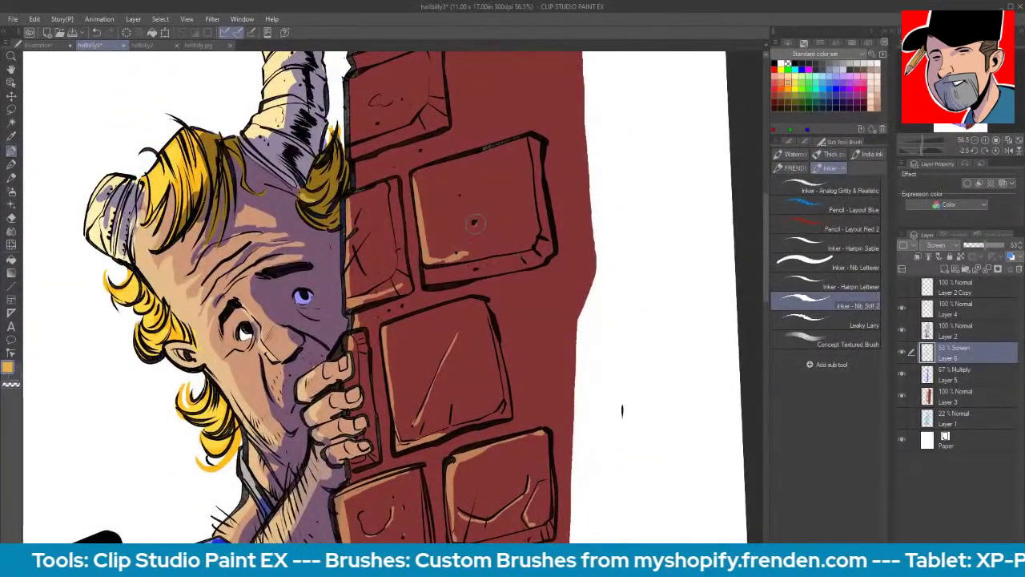
pyautogui.moveTo(417, 174); pyautogui.dragTo(502, 147)
# - Add highlights to the edges and cracks of the bricks at the top of the wall and beside the horned character's hair
pyautogui.moveTo(509, 224); pyautogui.dragTo(535, 384)
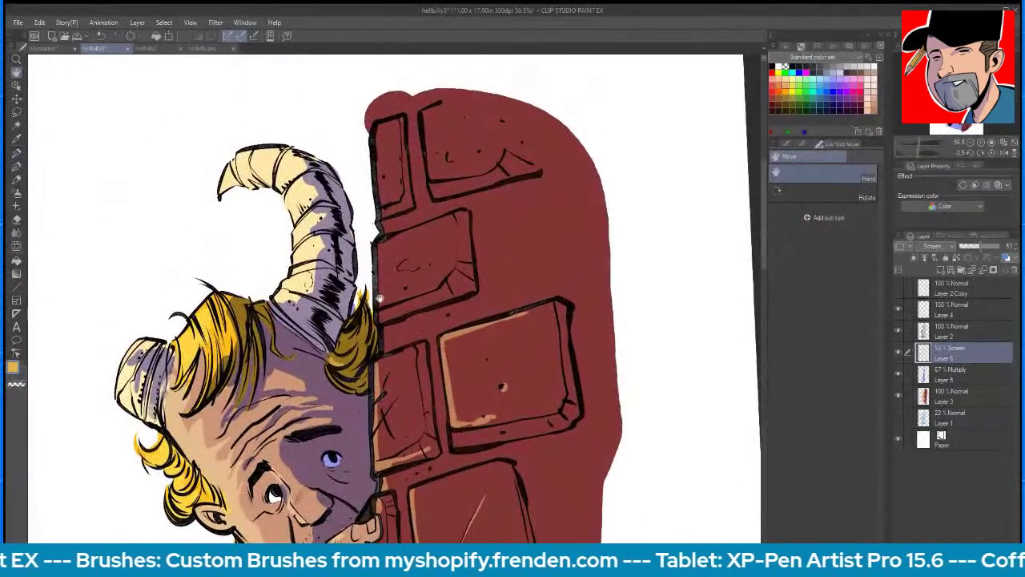
pyautogui.moveTo(379, 244)
pyautogui.mouseDown()
pyautogui.moveTo(378, 302)
pyautogui.moveTo(431, 227)
pyautogui.mouseUp()
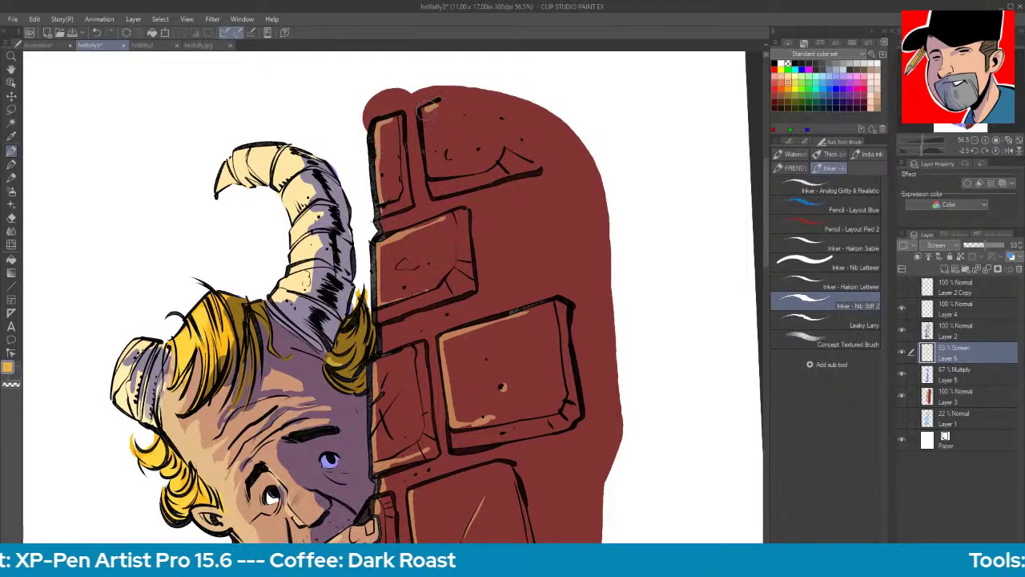
pyautogui.moveTo(431, 177)
pyautogui.mouseDown()
pyautogui.moveTo(505, 144)
pyautogui.moveTo(462, 171)
pyautogui.moveTo(496, 165)
pyautogui.mouseUp()
pyautogui.moveTo(430, 179); pyautogui.dragTo(436, 192)
pyautogui.moveTo(395, 399); pyautogui.dragTo(386, 437)
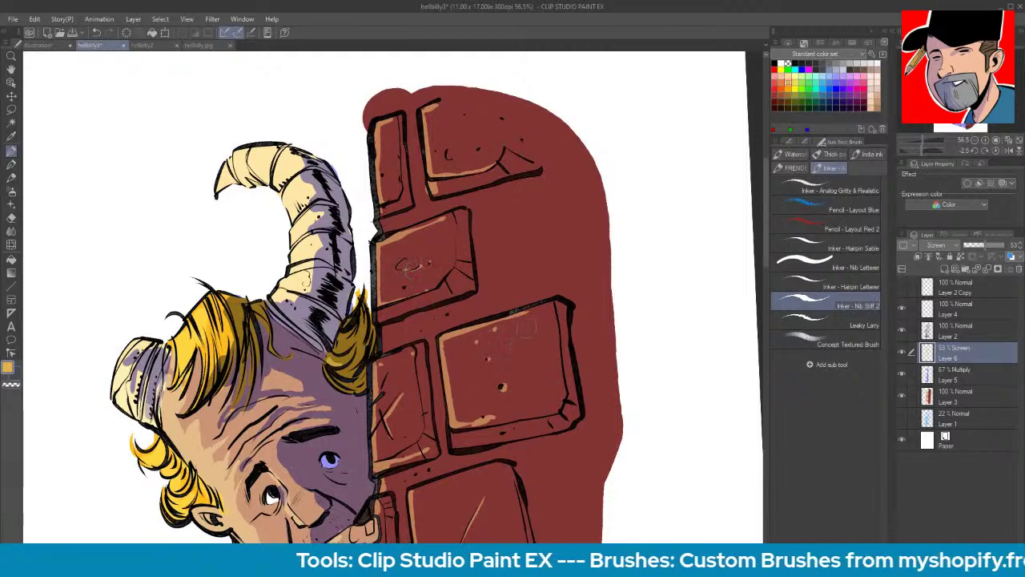
# - Add small highlight marks to the bricks below the gripping hand and along the upper edge of the brick beside the grinning face
pyautogui.moveTo(583, 459); pyautogui.dragTo(595, 291)
pyautogui.moveTo(570, 403); pyautogui.dragTo(552, 242)
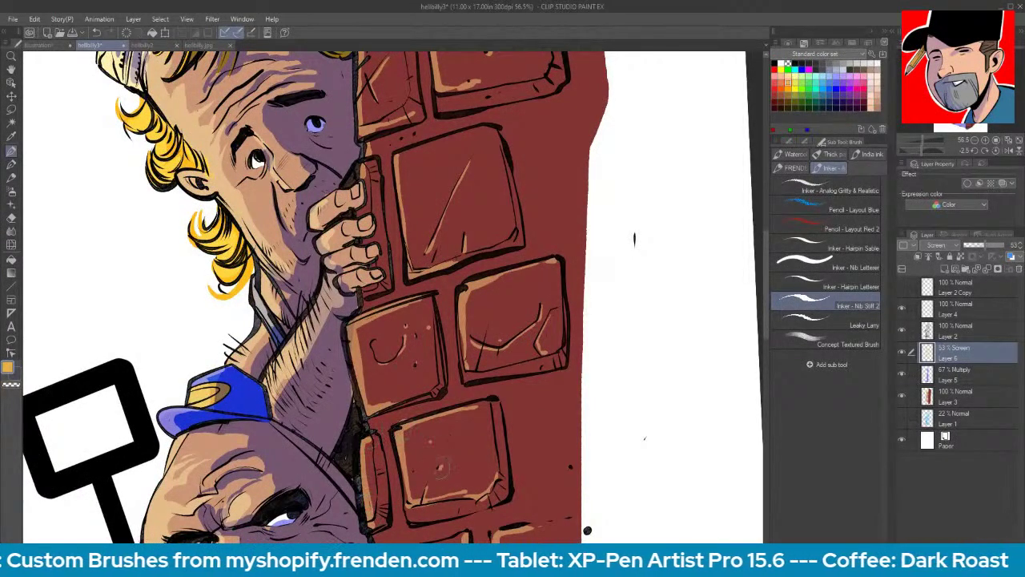
pyautogui.click(417, 383)
pyautogui.click(403, 388)
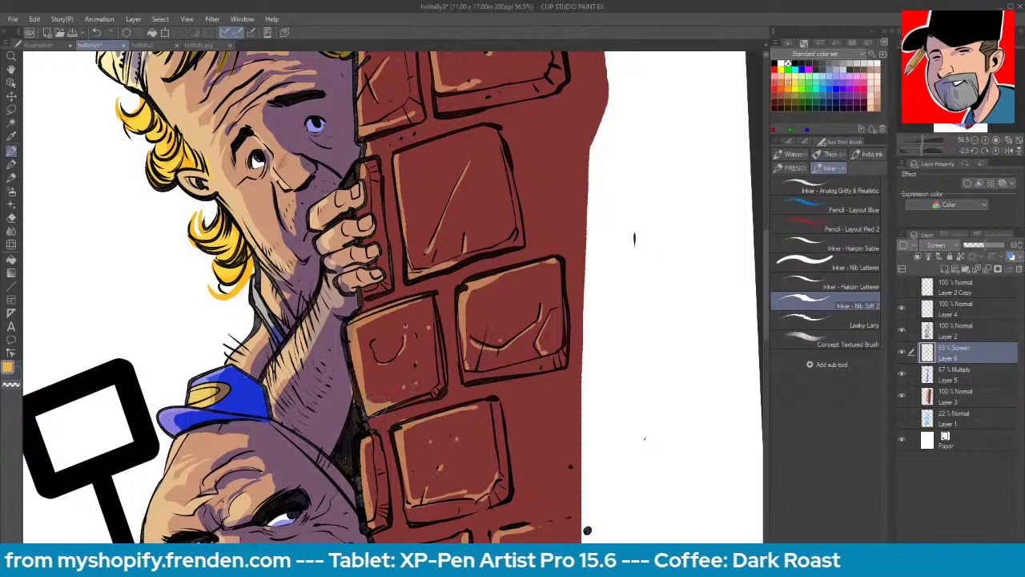
pyautogui.moveTo(509, 449)
pyautogui.mouseDown()
pyautogui.moveTo(536, 393)
pyautogui.moveTo(559, 379)
pyautogui.mouseUp()
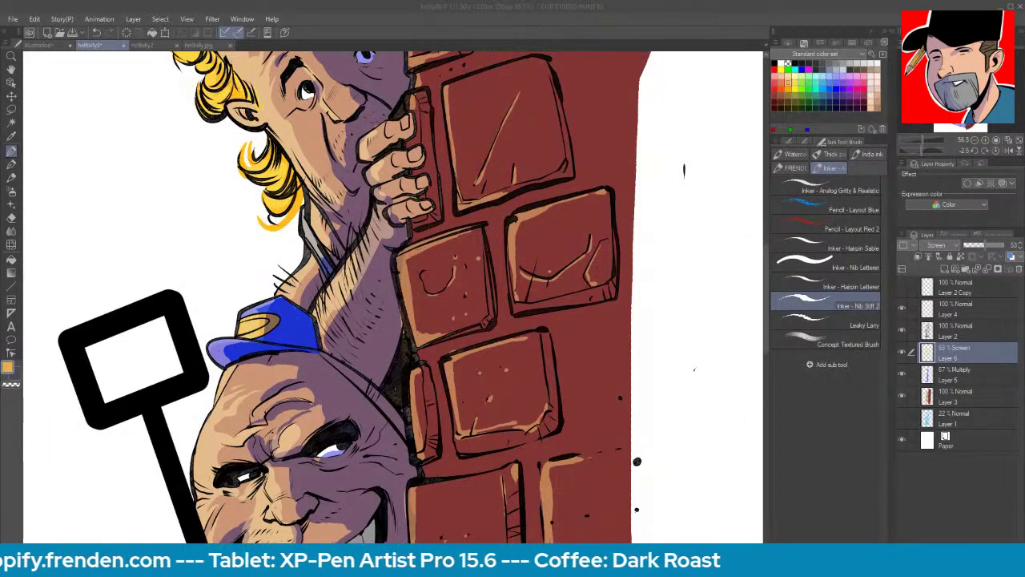
pyautogui.moveTo(767, 301); pyautogui.dragTo(766, 366)
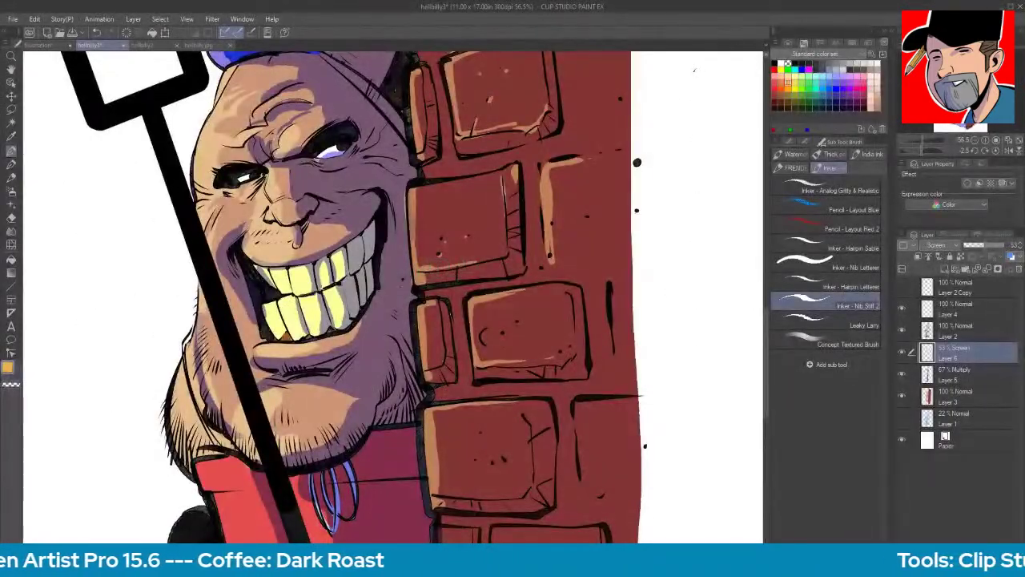
pyautogui.moveTo(422, 185); pyautogui.dragTo(466, 181)
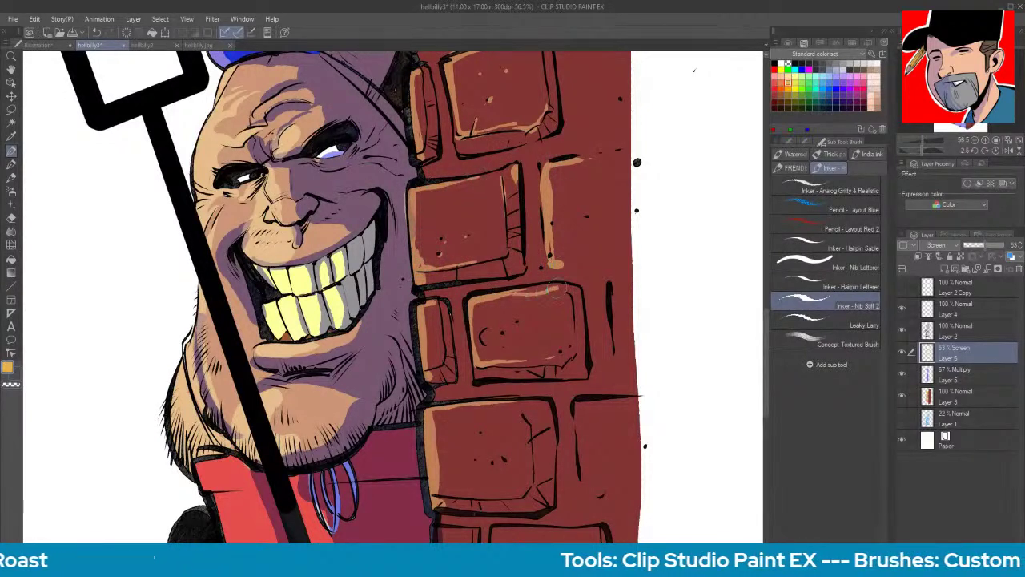
# - Highlight the lit side and upper edges of the lowest bricks beside the red wagon, down to the wall's base
pyautogui.moveTo(437, 413)
pyautogui.mouseDown()
pyautogui.moveTo(472, 406)
pyautogui.moveTo(440, 487)
pyautogui.moveTo(497, 493)
pyautogui.moveTo(480, 262)
pyautogui.mouseUp()
pyautogui.press('space')
pyautogui.moveTo(410, 311)
pyautogui.mouseDown()
pyautogui.moveTo(424, 312)
pyautogui.moveTo(412, 362)
pyautogui.mouseUp()
pyautogui.moveTo(413, 363)
pyautogui.mouseDown()
pyautogui.moveTo(440, 365)
pyautogui.moveTo(416, 373)
pyautogui.mouseUp()
pyautogui.moveTo(464, 312); pyautogui.dragTo(476, 366)
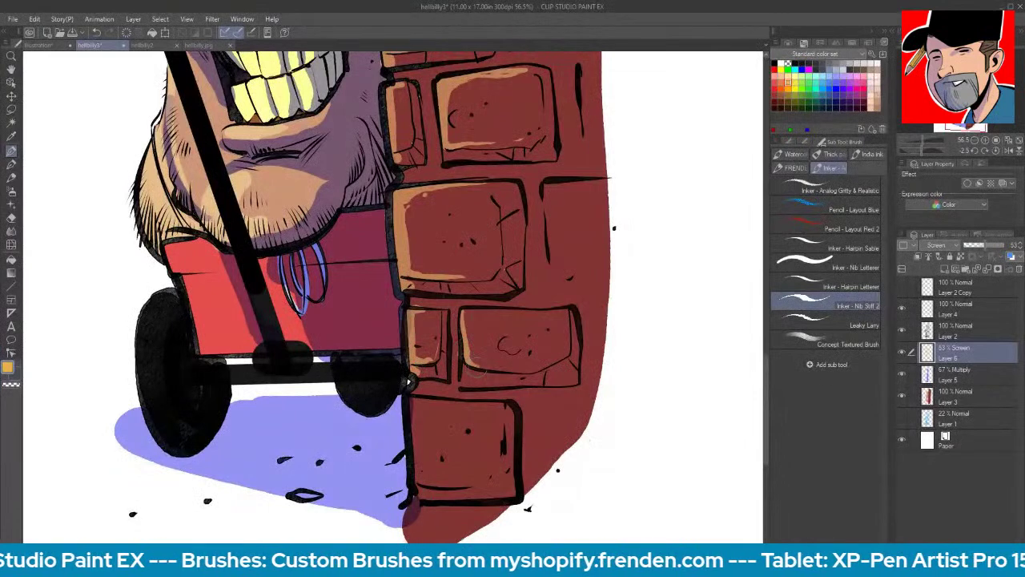
pyautogui.moveTo(463, 311); pyautogui.dragTo(529, 314)
pyautogui.moveTo(467, 369)
pyautogui.mouseDown()
pyautogui.moveTo(508, 365)
pyautogui.moveTo(461, 405)
pyautogui.moveTo(419, 405)
pyautogui.moveTo(441, 482)
pyautogui.mouseUp()
pyautogui.moveTo(455, 406); pyautogui.dragTo(483, 409)
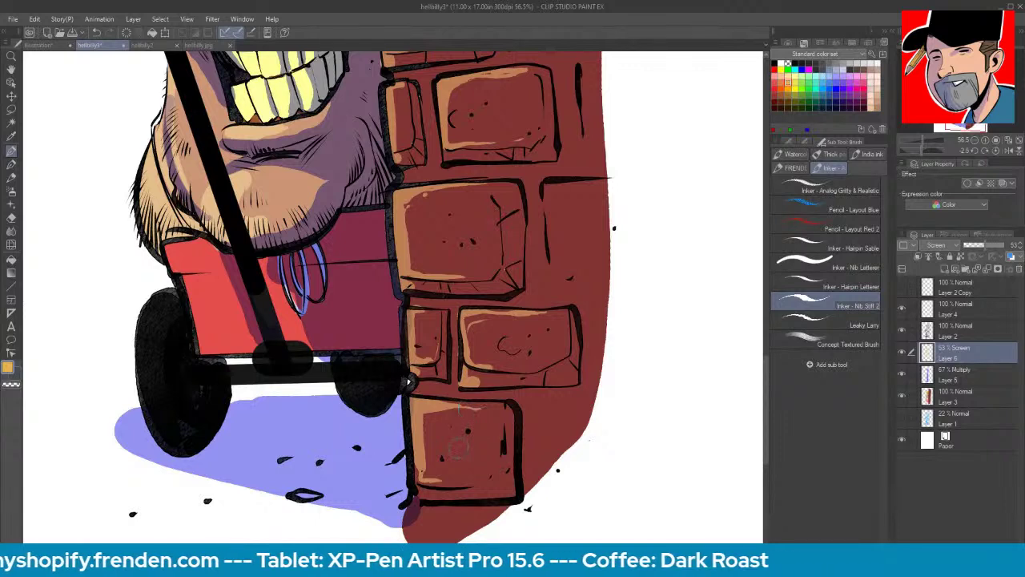
pyautogui.moveTo(421, 487); pyautogui.dragTo(415, 521)
# - Touch up the highlights on the red wagon's upper edge and the capped character's chin
pyautogui.moveTo(183, 278)
pyautogui.mouseDown()
pyautogui.moveTo(206, 350)
pyautogui.moveTo(186, 276)
pyautogui.moveTo(194, 240)
pyautogui.moveTo(182, 268)
pyautogui.moveTo(207, 265)
pyautogui.mouseUp()
pyautogui.press('space')
pyautogui.moveTo(423, 256)
pyautogui.mouseDown()
pyautogui.moveTo(501, 419)
pyautogui.moveTo(521, 442)
pyautogui.mouseUp()
pyautogui.moveTo(351, 356)
pyautogui.mouseDown()
pyautogui.moveTo(339, 382)
pyautogui.moveTo(366, 412)
pyautogui.mouseUp()
pyautogui.press('space')
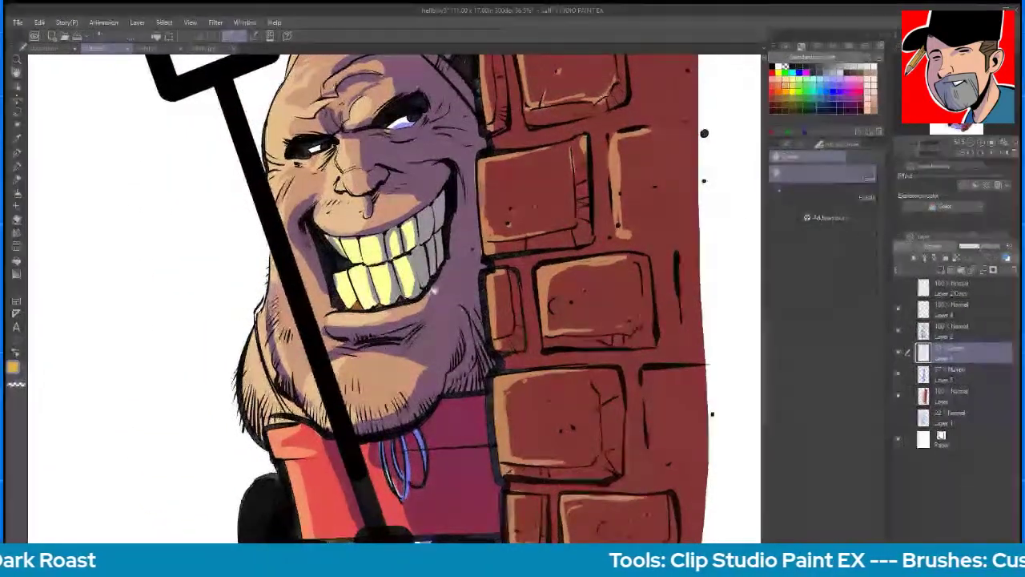
# - Erase stray highlight paint on the capped character's face and save the drawing
pyautogui.moveTo(423, 287); pyautogui.dragTo(415, 411)
pyautogui.press('e')
pyautogui.moveTo(309, 318)
pyautogui.mouseDown()
pyautogui.moveTo(337, 305)
pyautogui.moveTo(319, 299)
pyautogui.mouseUp()
pyautogui.press('space')
pyautogui.moveTo(465, 278)
pyautogui.mouseDown()
pyautogui.moveTo(509, 337)
pyautogui.moveTo(422, 466)
pyautogui.mouseUp()
pyautogui.press('e')
pyautogui.press('space')
pyautogui.moveTo(344, 106); pyautogui.dragTo(302, 270)
pyautogui.press('p')
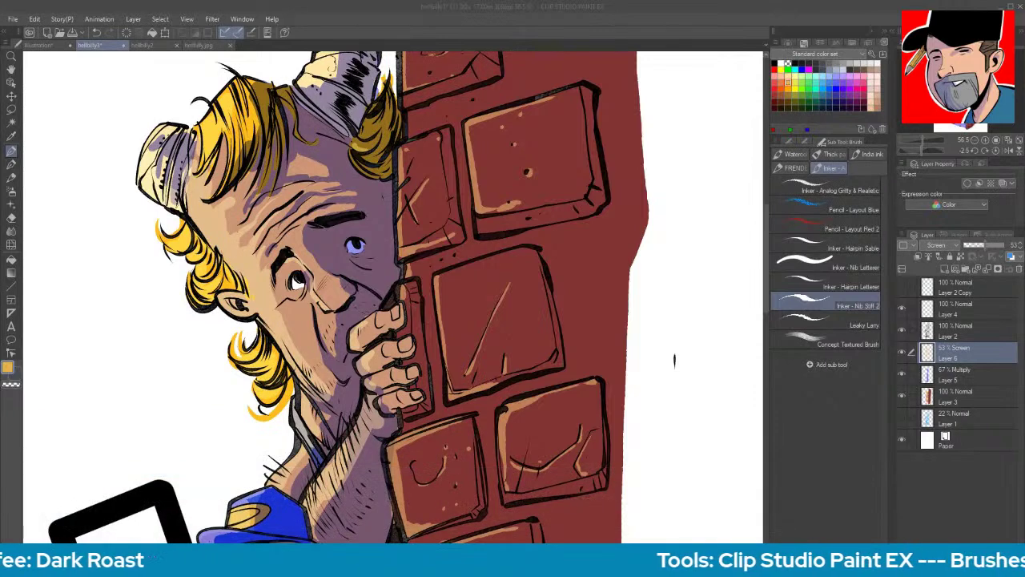
pyautogui.click(72, 34)
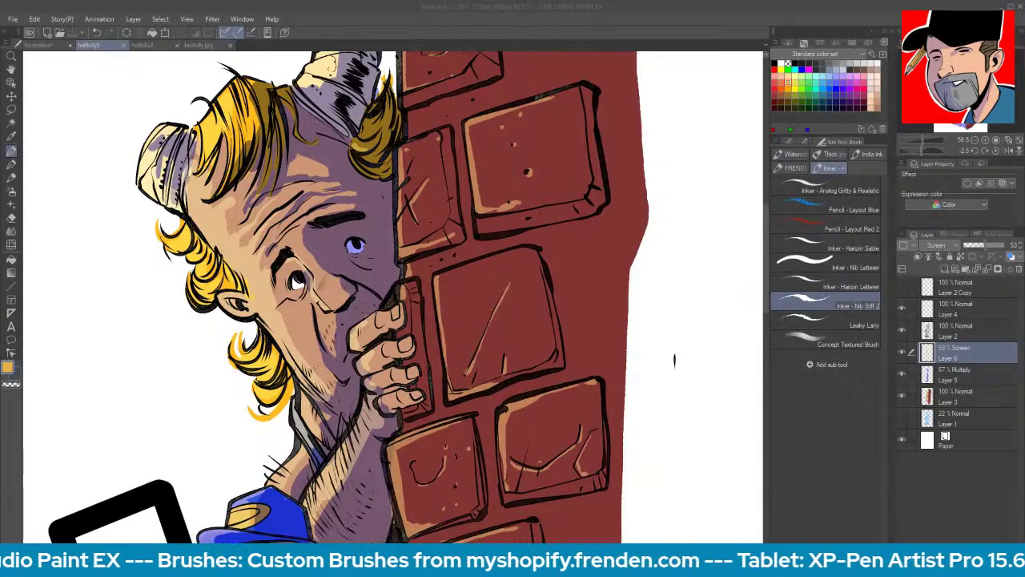
# - Pick a teal color and paint cool reflected light on the horned character's horn, hair and shaded eye area on the Screen layer
pyautogui.moveTo(767, 239); pyautogui.dragTo(767, 221)
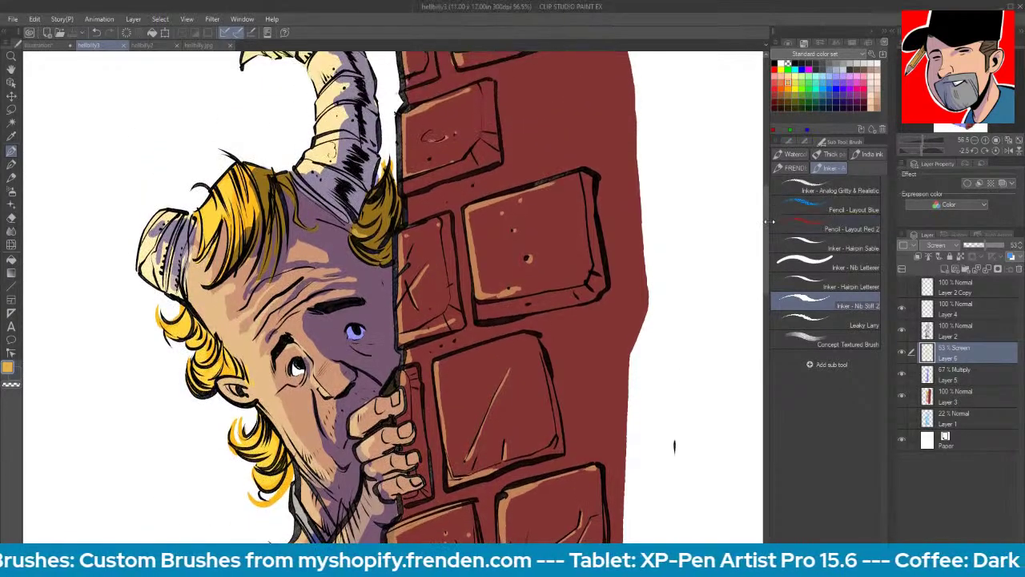
pyautogui.scroll(-1, 757, 220)
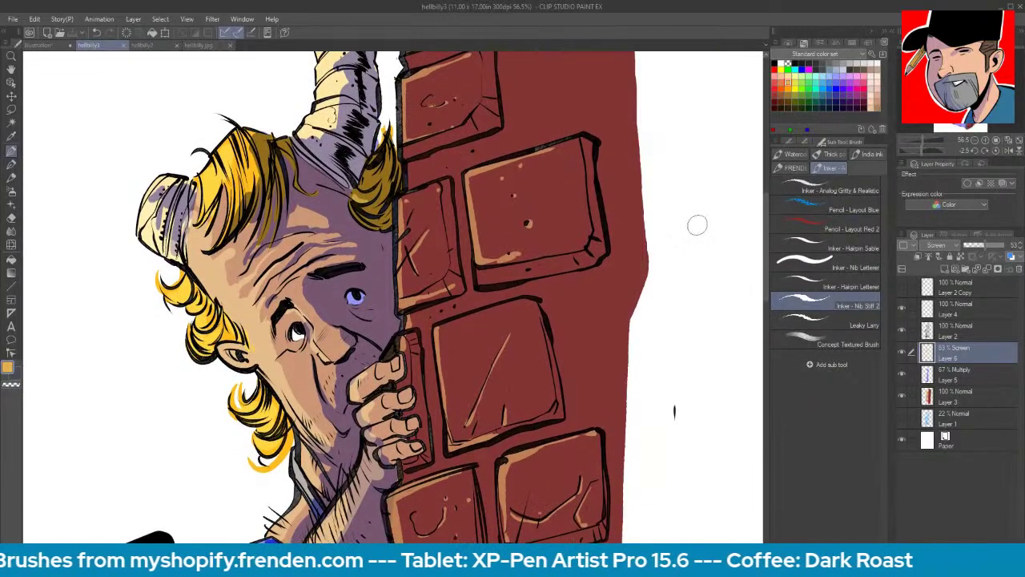
pyautogui.hotkey('ctrl', 'space')
pyautogui.moveTo(675, 208); pyautogui.dragTo(646, 224)
pyautogui.press('space')
pyautogui.moveTo(705, 267); pyautogui.dragTo(649, 245)
pyautogui.moveTo(687, 314)
pyautogui.mouseDown()
pyautogui.moveTo(638, 283)
pyautogui.moveTo(591, 300)
pyautogui.moveTo(583, 280)
pyautogui.moveTo(586, 293)
pyautogui.mouseUp()
pyautogui.press('b')
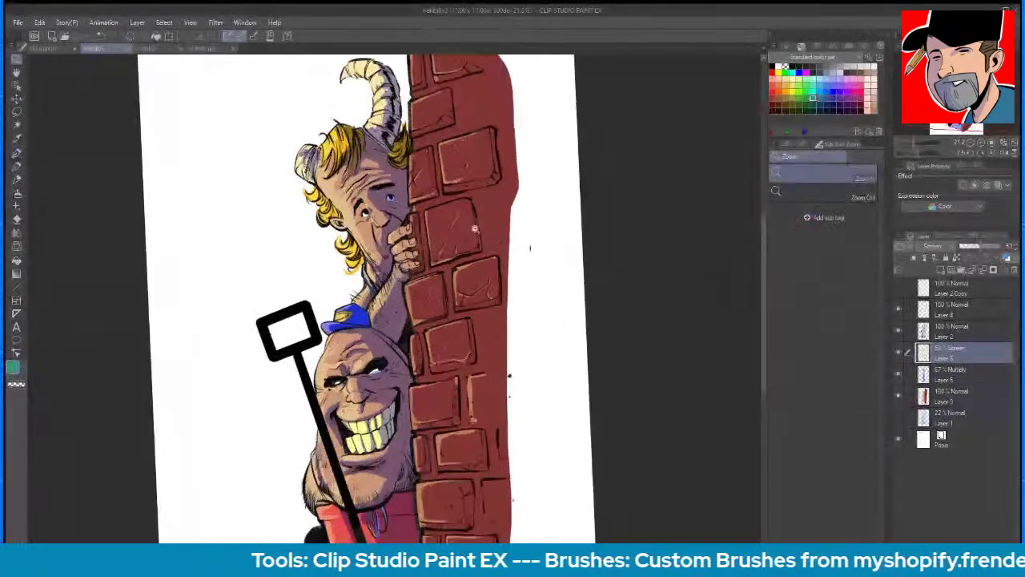
pyautogui.scroll(5, 577, 335)
pyautogui.moveTo(577, 335); pyautogui.dragTo(577, 375)
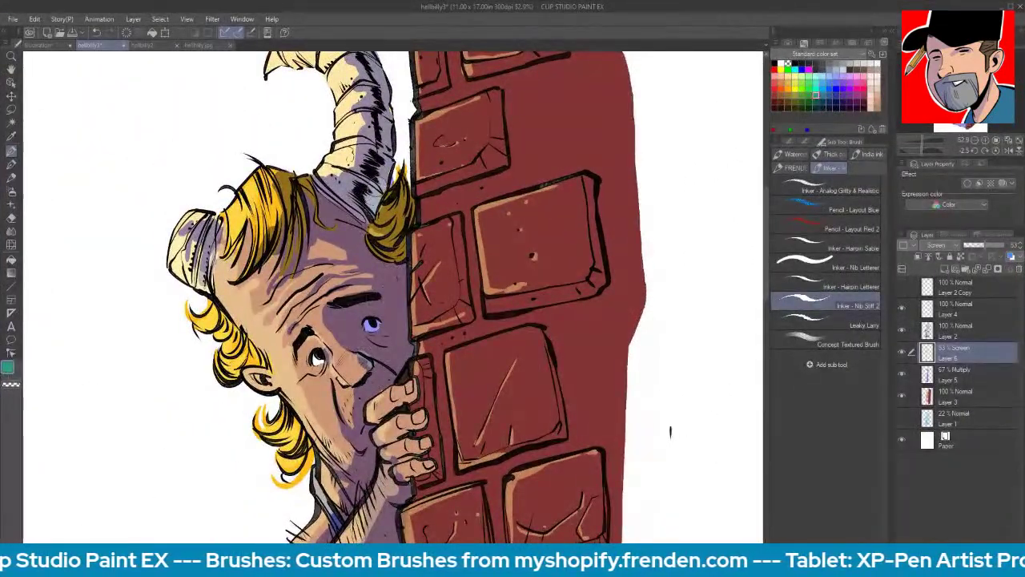
pyautogui.moveTo(670, 433); pyautogui.dragTo(693, 544)
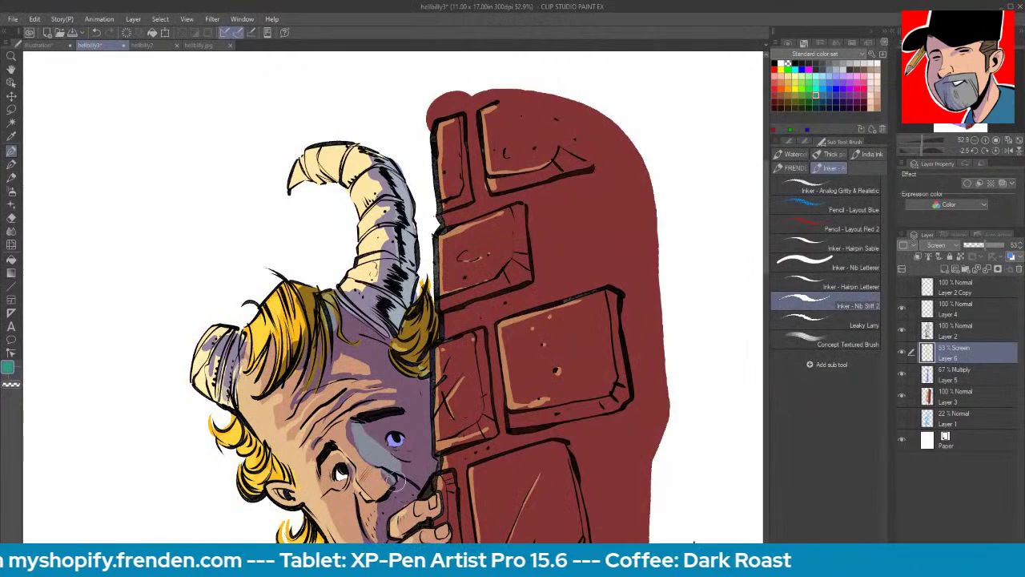
pyautogui.moveTo(519, 454); pyautogui.dragTo(483, 258)
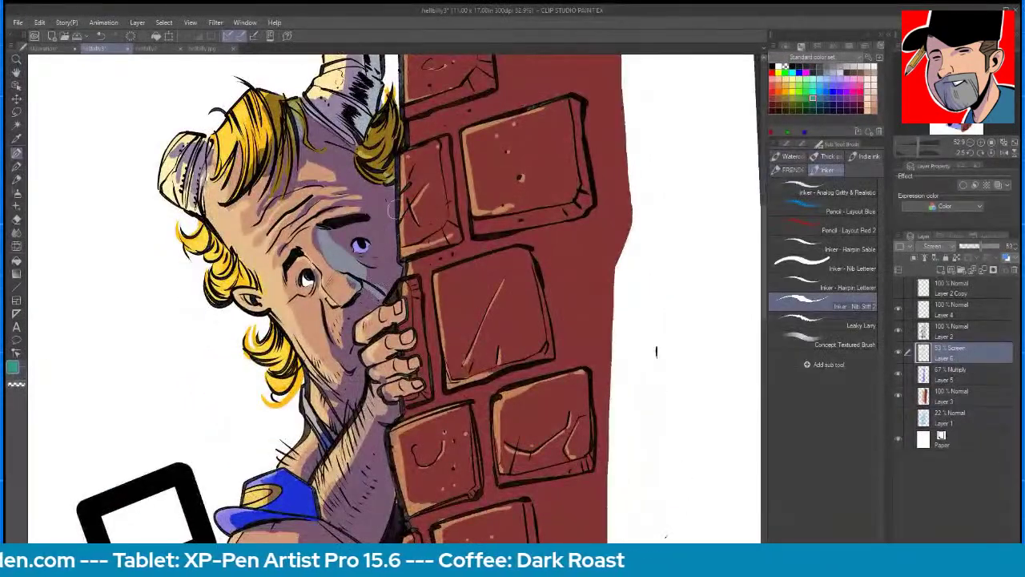
# - Paint teal reflected light along the gripping arm's edge and the shaded side of the capped character's head, nose, mouth and jaw
pyautogui.press('space')
pyautogui.moveTo(657, 350); pyautogui.dragTo(673, 142)
pyautogui.moveTo(346, 318)
pyautogui.mouseDown()
pyautogui.moveTo(338, 310)
pyautogui.moveTo(407, 379)
pyautogui.moveTo(399, 416)
pyautogui.moveTo(414, 415)
pyautogui.mouseUp()
pyautogui.press('space')
pyautogui.moveTo(320, 421)
pyautogui.mouseDown()
pyautogui.moveTo(322, 280)
pyautogui.moveTo(321, 308)
pyautogui.moveTo(340, 262)
pyautogui.moveTo(400, 239)
pyautogui.mouseUp()
pyautogui.moveTo(394, 457)
pyautogui.mouseDown()
pyautogui.moveTo(350, 519)
pyautogui.moveTo(410, 476)
pyautogui.moveTo(410, 406)
pyautogui.moveTo(414, 471)
pyautogui.moveTo(412, 383)
pyautogui.mouseUp()
pyautogui.moveTo(411, 271)
pyautogui.mouseDown()
pyautogui.moveTo(387, 263)
pyautogui.moveTo(408, 273)
pyautogui.moveTo(408, 255)
pyautogui.mouseUp()
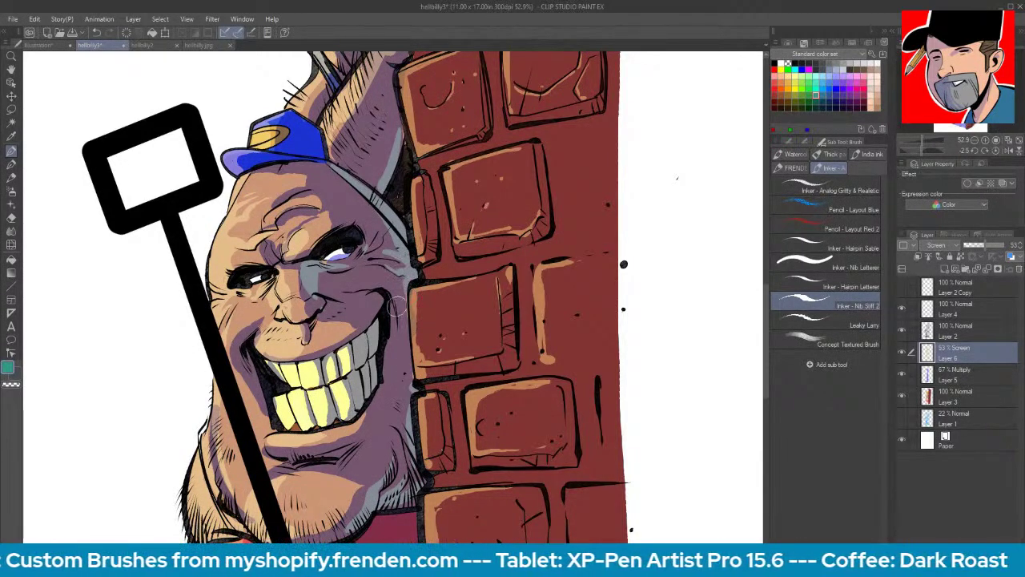
pyautogui.moveTo(362, 292)
pyautogui.mouseDown()
pyautogui.moveTo(394, 306)
pyautogui.moveTo(386, 366)
pyautogui.moveTo(373, 420)
pyautogui.moveTo(336, 437)
pyautogui.mouseUp()
pyautogui.moveTo(363, 218)
pyautogui.mouseDown()
pyautogui.moveTo(314, 160)
pyautogui.moveTo(309, 128)
pyautogui.moveTo(311, 173)
pyautogui.moveTo(334, 210)
pyautogui.mouseUp()
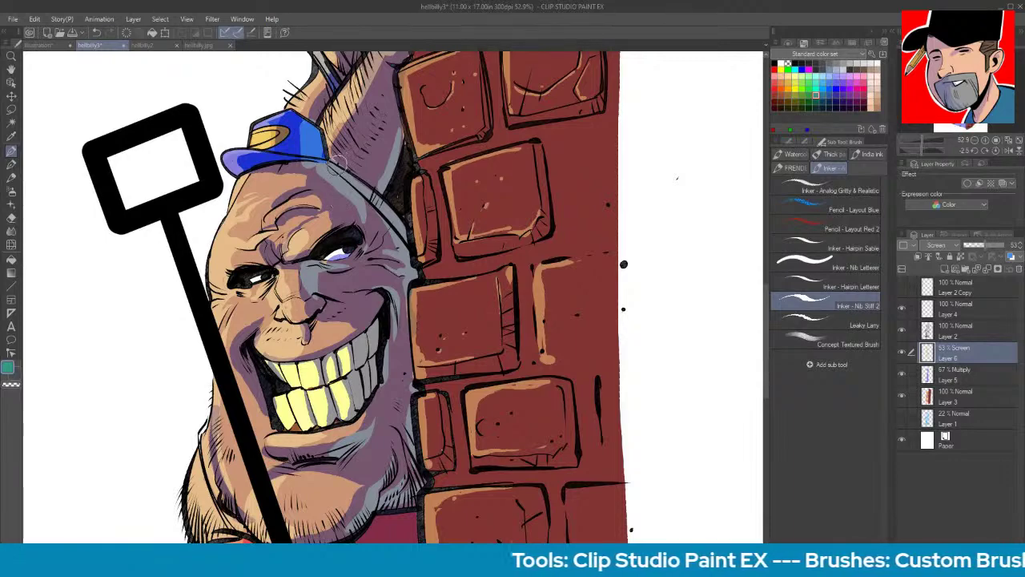
# - Add teal reflected light to the blue cap and the capped character's forehead and brow
pyautogui.press('space')
pyautogui.moveTo(339, 164); pyautogui.dragTo(326, 309)
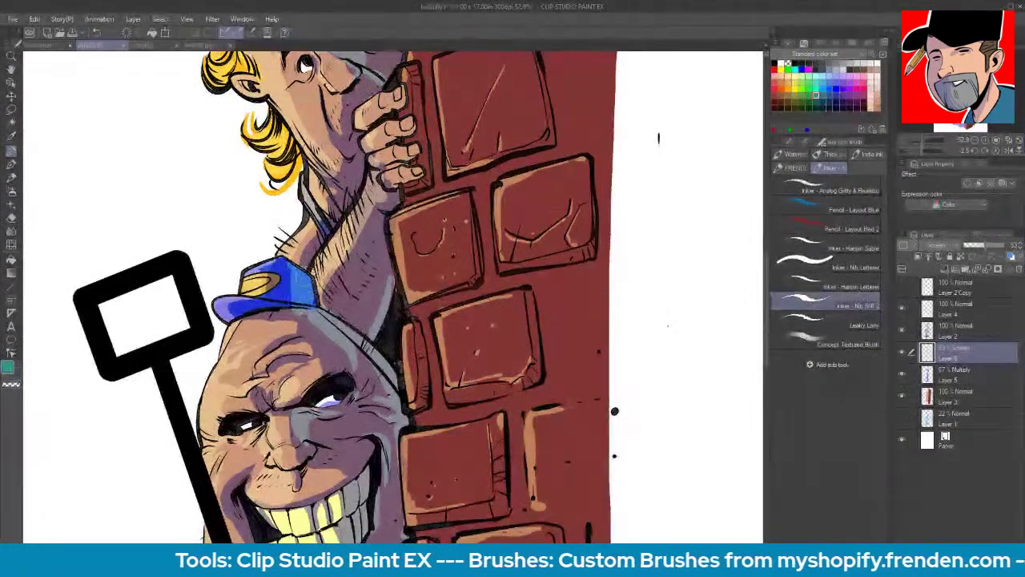
pyautogui.moveTo(363, 345)
pyautogui.mouseDown()
pyautogui.moveTo(348, 379)
pyautogui.moveTo(362, 387)
pyautogui.moveTo(347, 403)
pyautogui.mouseUp()
pyautogui.moveTo(374, 363)
pyautogui.mouseDown()
pyautogui.moveTo(365, 381)
pyautogui.moveTo(357, 376)
pyautogui.mouseUp()
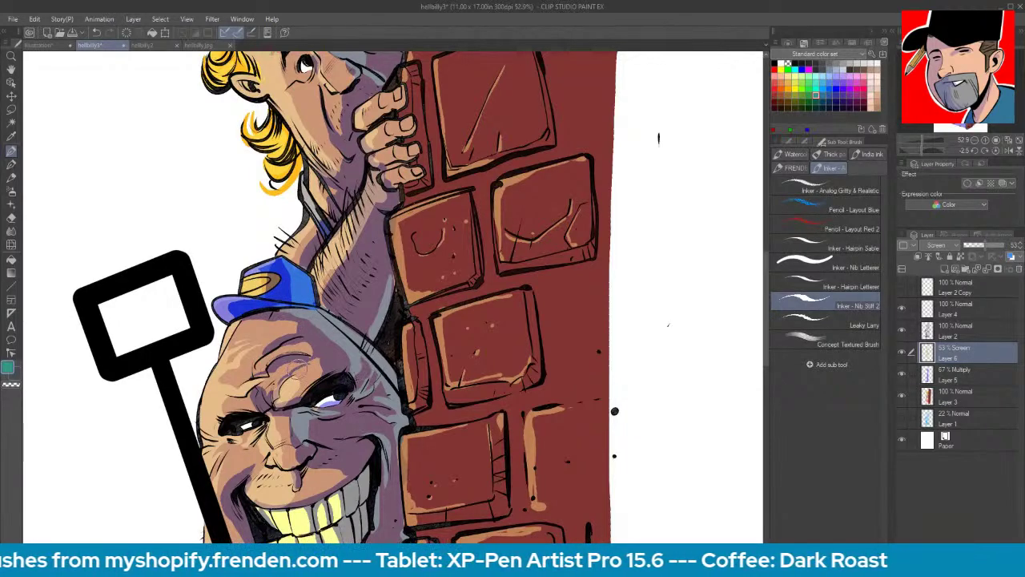
pyautogui.moveTo(318, 451); pyautogui.dragTo(301, 465)
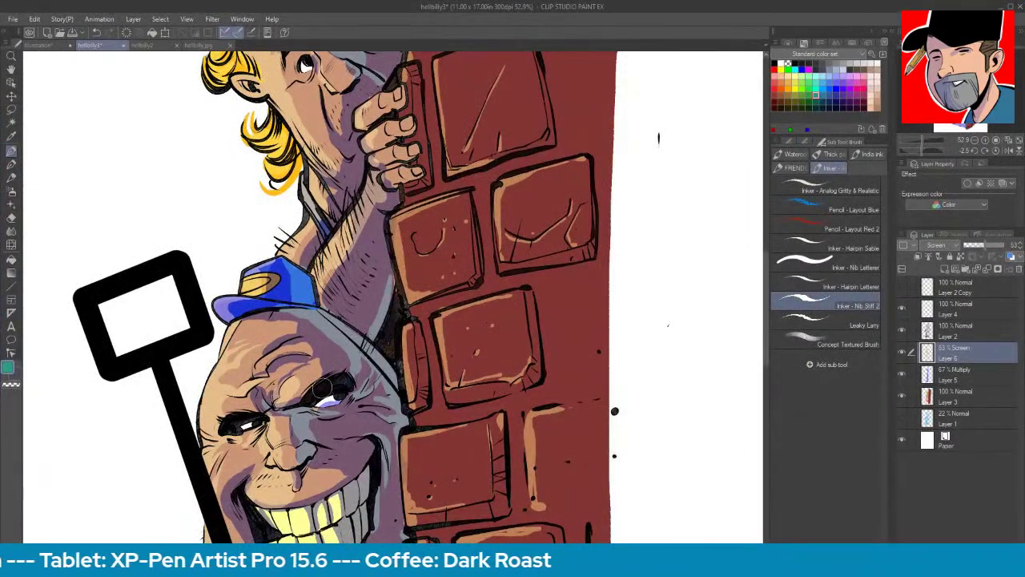
pyautogui.moveTo(308, 317); pyautogui.dragTo(297, 479)
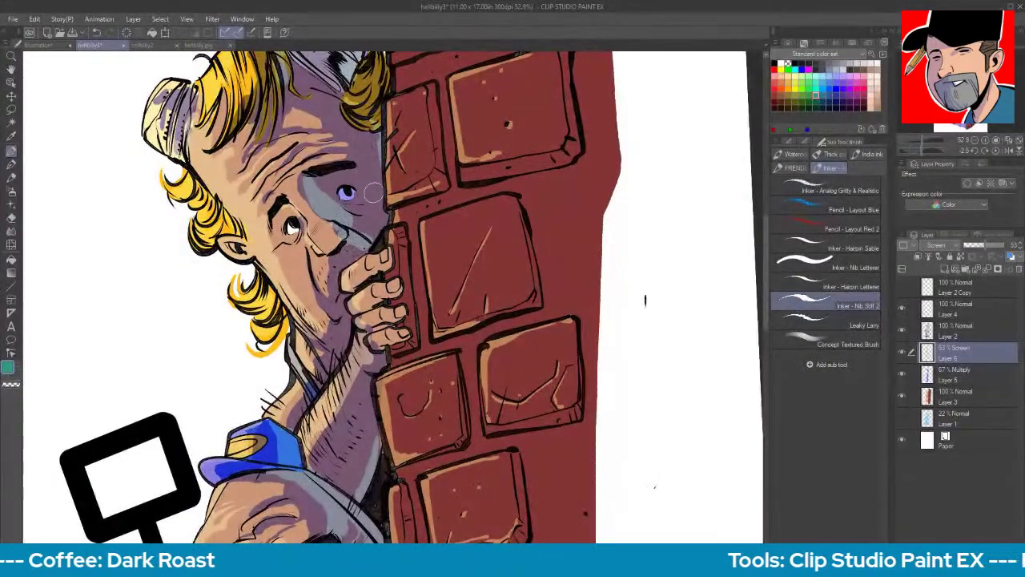
# - Create a Multiply layer at 55% opacity above the shadow layer, and choose a dark red with the Concept Textured Brush
pyautogui.click(974, 373)
pyautogui.click(943, 271)
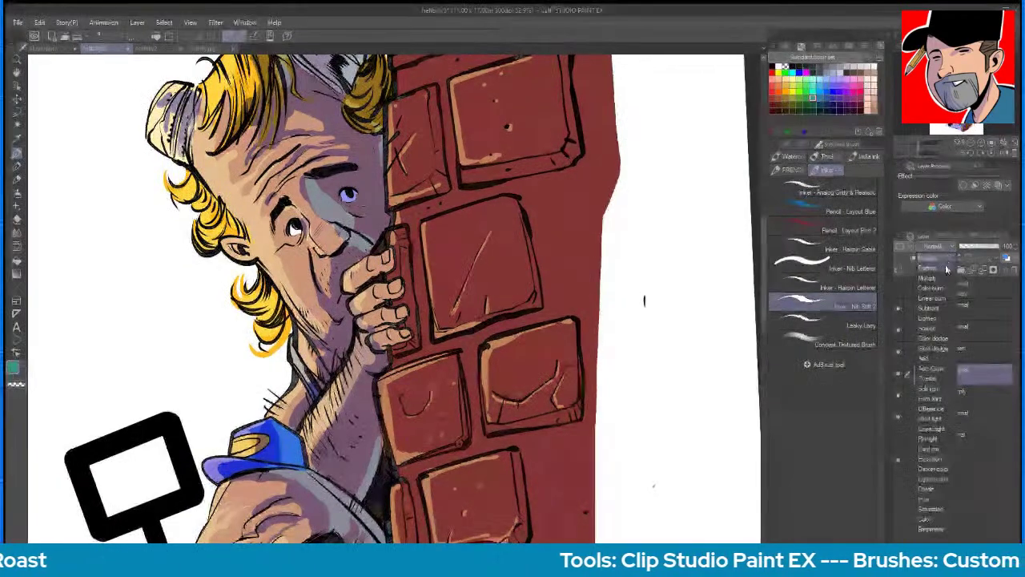
pyautogui.click(775, 81)
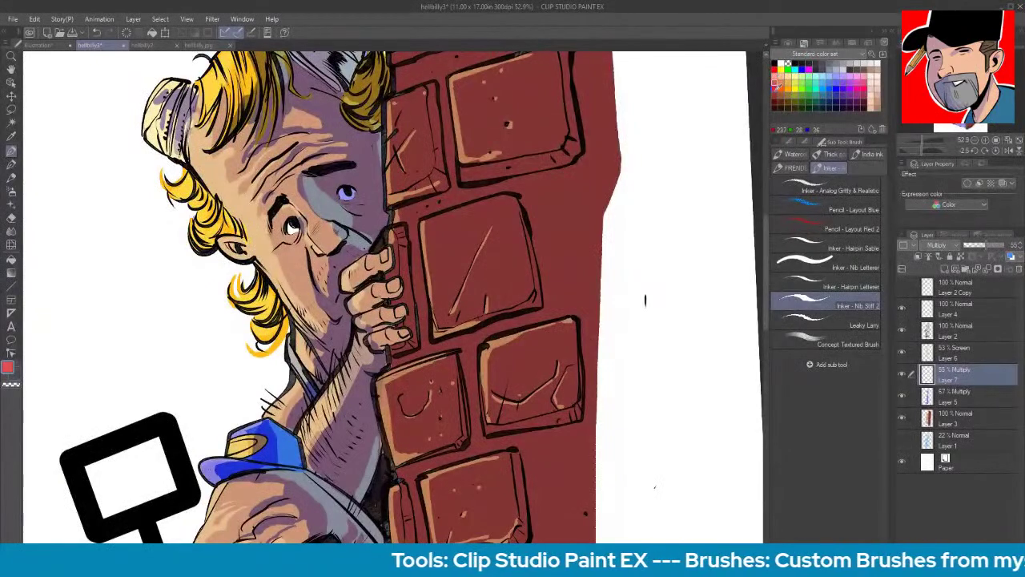
pyautogui.click(775, 96)
pyautogui.hotkey('ctrl', 'z')
pyautogui.click(17, 193)
pyautogui.press('p')
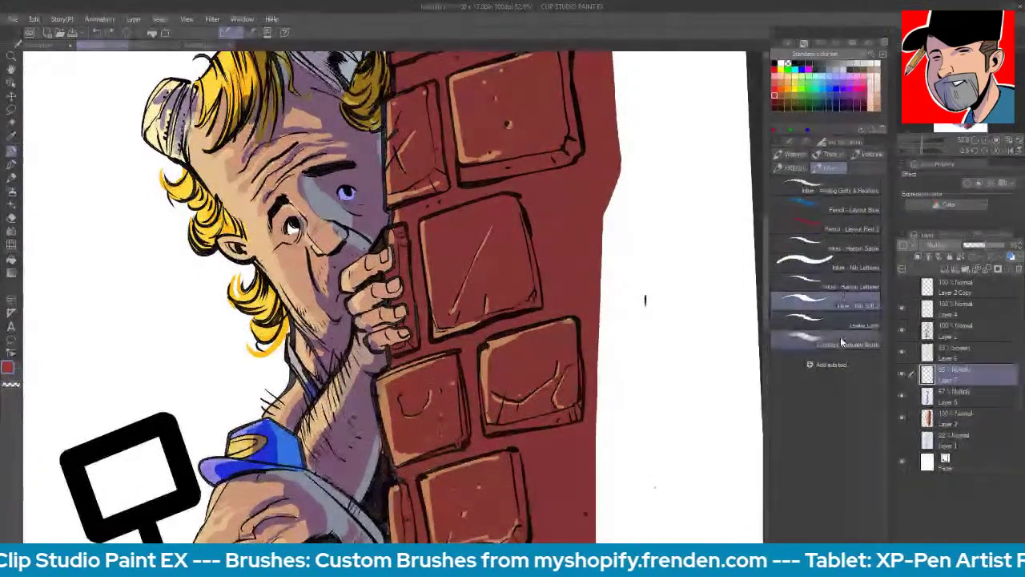
pyautogui.click(841, 342)
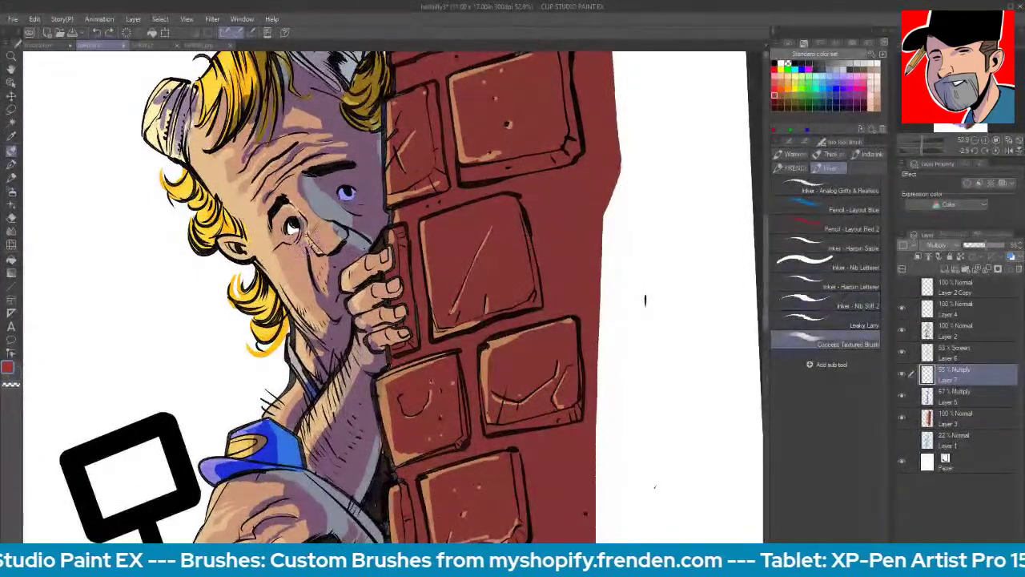
# - Brush a red blush onto the horned character's nose and cheek using a brighter red, softening it with the Soft eraser
pyautogui.moveTo(332, 235); pyautogui.dragTo(330, 240)
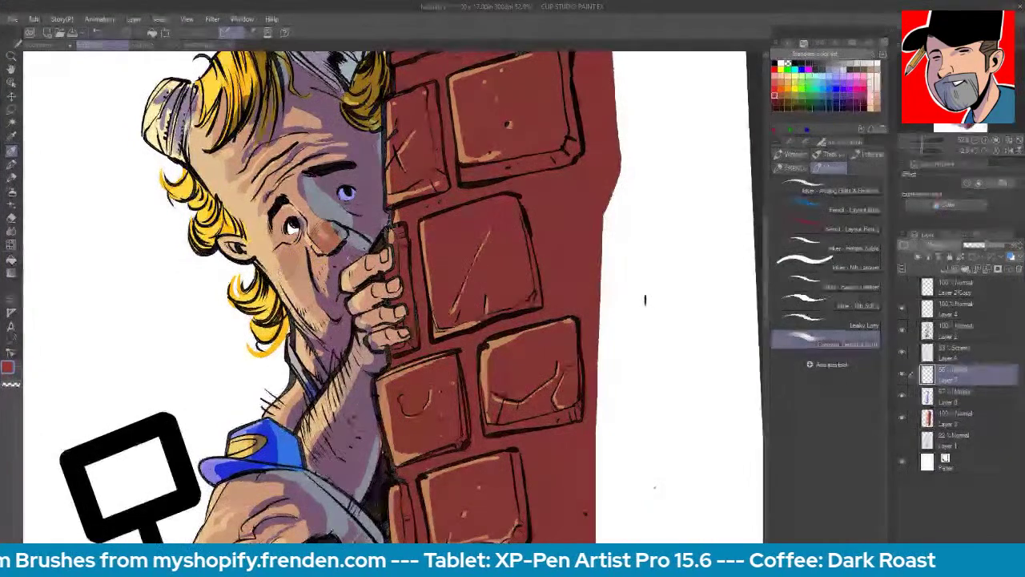
pyautogui.click(772, 85)
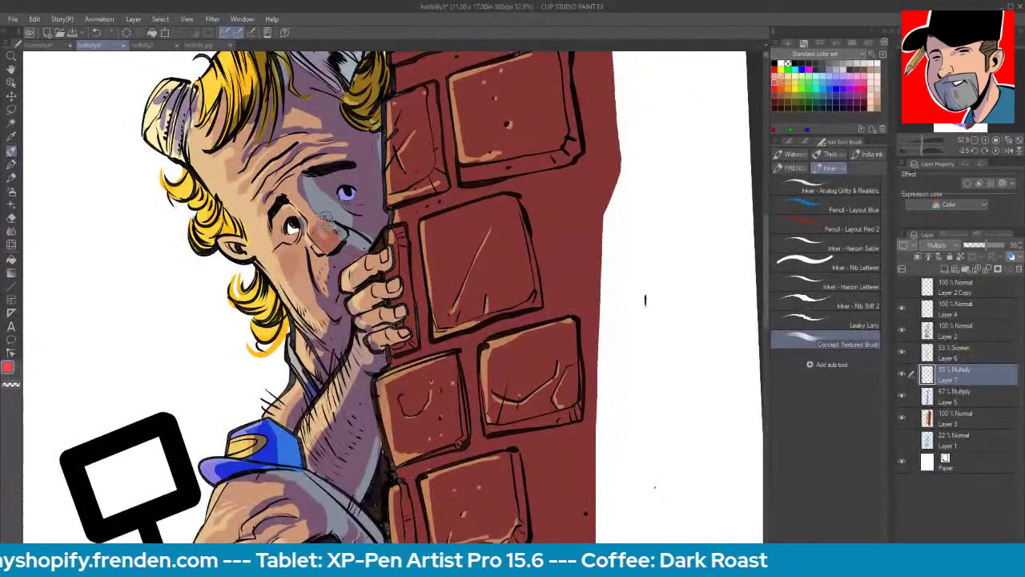
pyautogui.press('e')
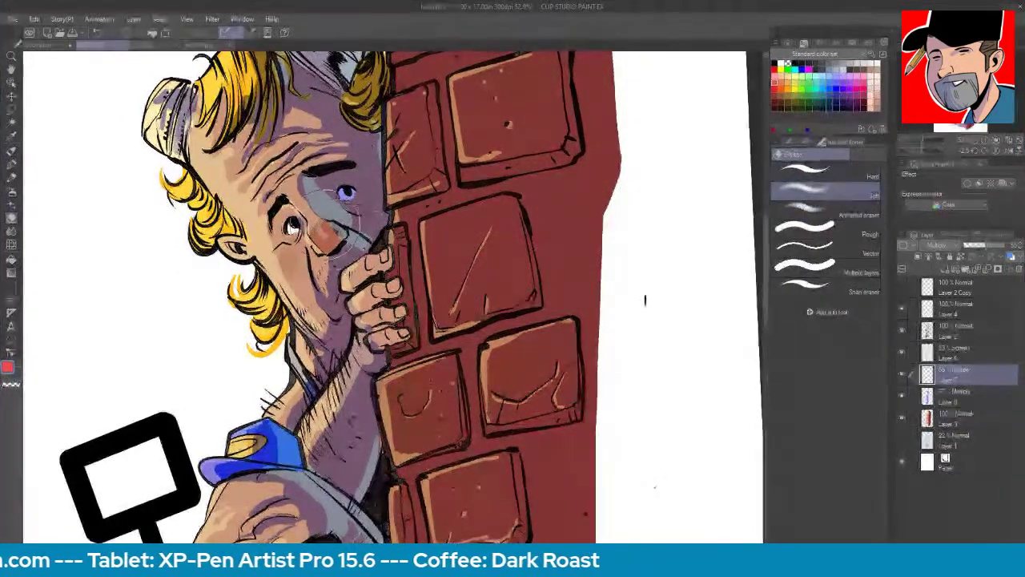
pyautogui.moveTo(327, 249); pyautogui.dragTo(318, 244)
pyautogui.press('b')
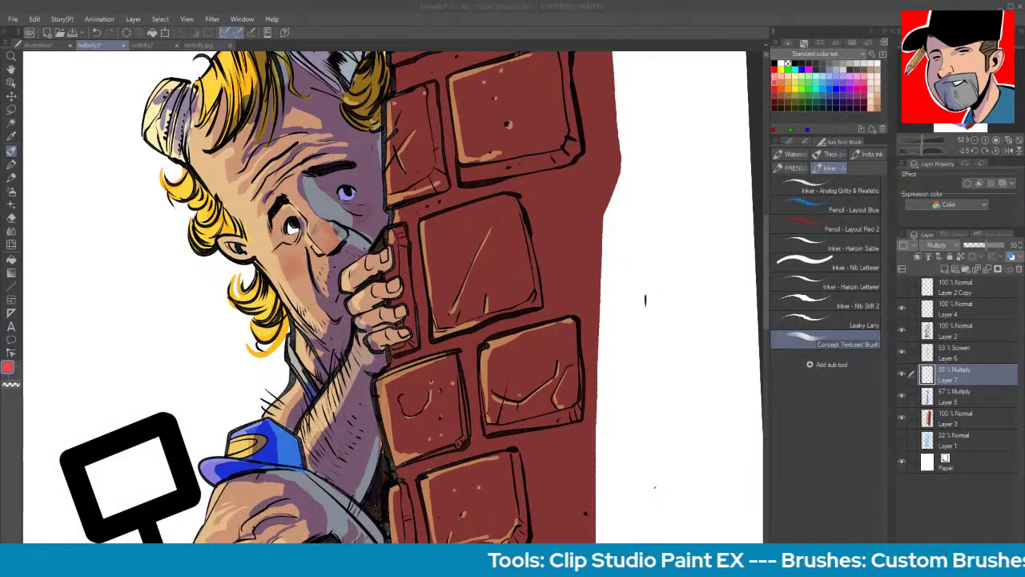
# - Brush red blush onto the gripping hand's knuckles and the capped character's nose and cheek
pyautogui.scroll(-5, 761, 297)
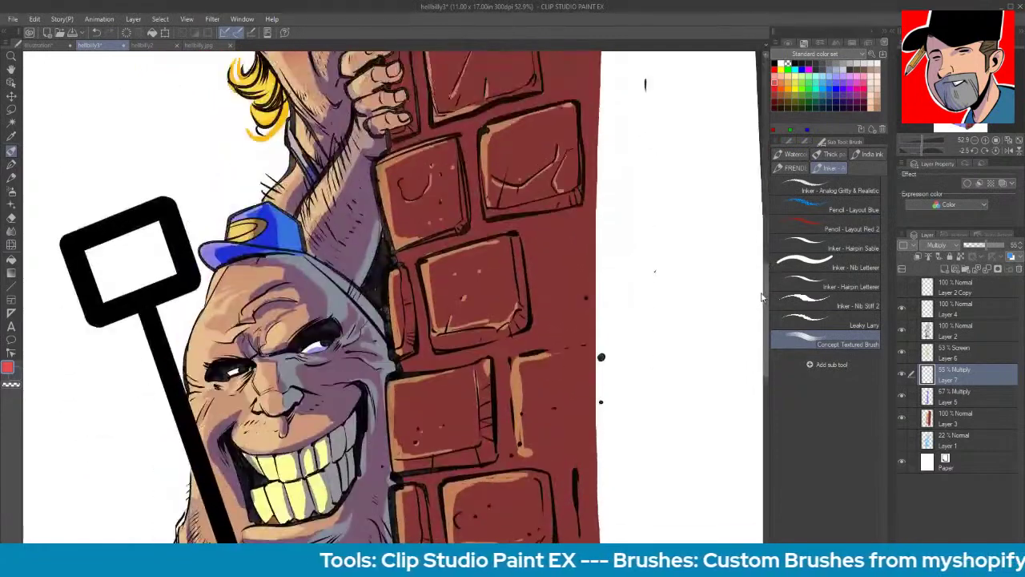
pyautogui.scroll(2, 762, 297)
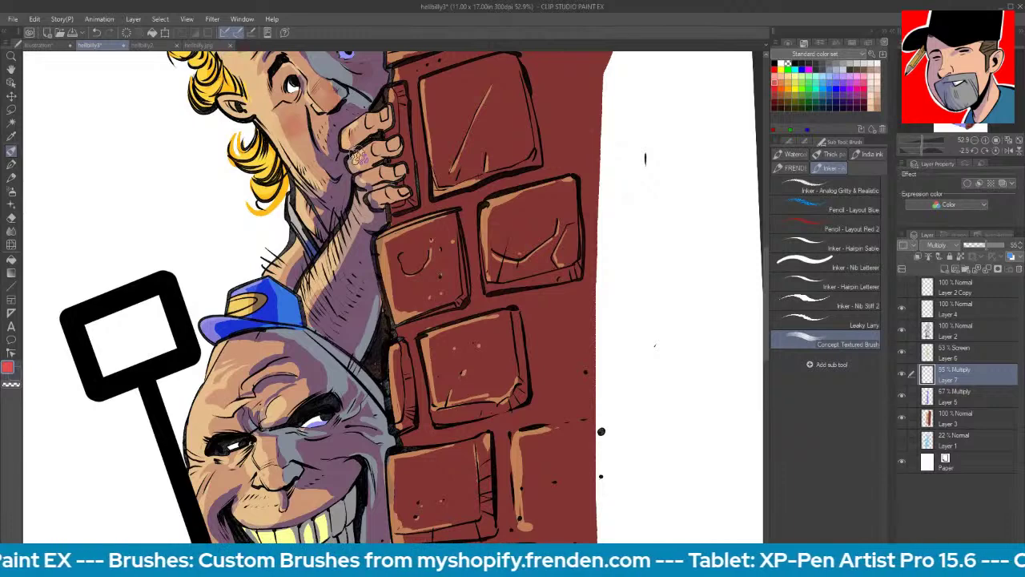
pyautogui.moveTo(267, 453)
pyautogui.mouseDown()
pyautogui.moveTo(271, 472)
pyautogui.moveTo(276, 457)
pyautogui.moveTo(272, 476)
pyautogui.mouseUp()
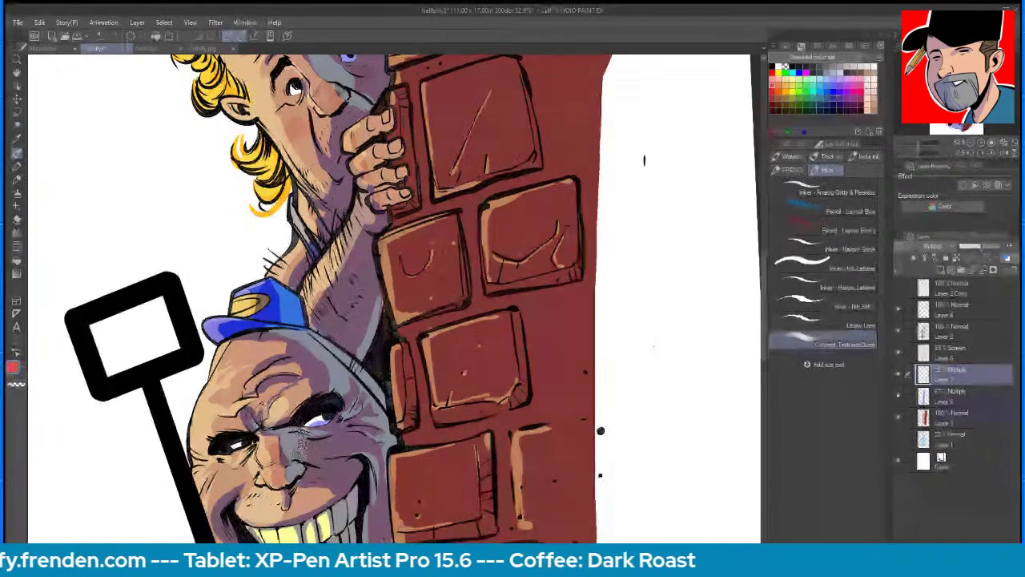
pyautogui.moveTo(239, 471)
pyautogui.mouseDown()
pyautogui.moveTo(224, 476)
pyautogui.moveTo(253, 474)
pyautogui.mouseUp()
# - Brush a grey-blue stubble tint over the capped character's jaw and chin
pyautogui.press('space')
pyautogui.moveTo(559, 330); pyautogui.dragTo(577, 202)
pyautogui.moveTo(566, 301); pyautogui.dragTo(570, 224)
pyautogui.press('space')
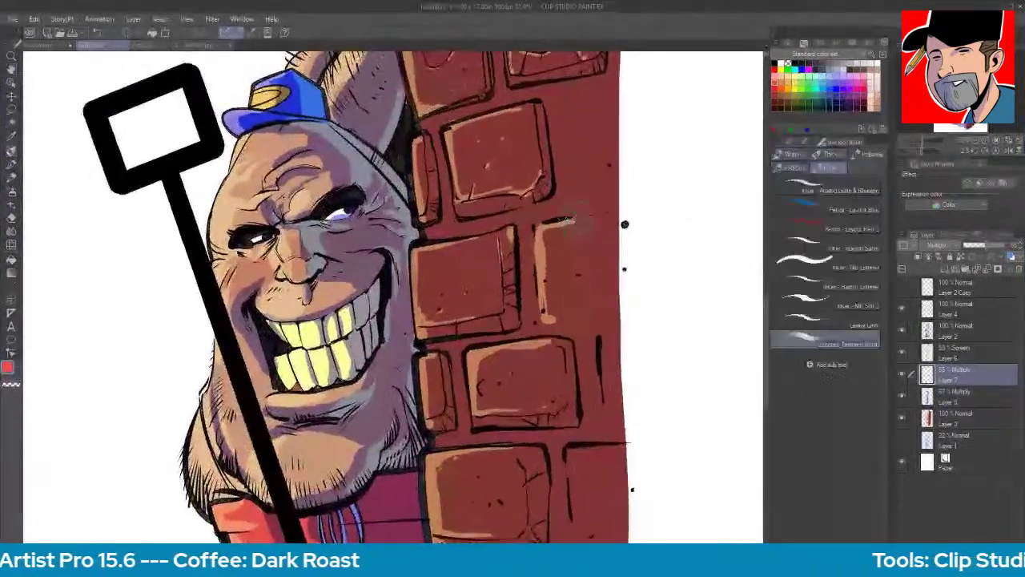
pyautogui.click(826, 89)
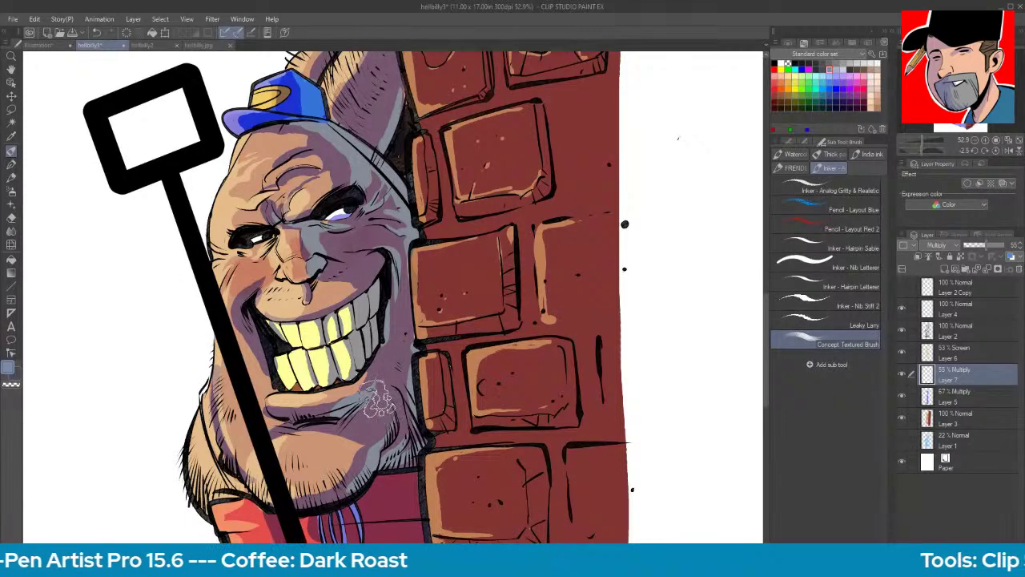
pyautogui.moveTo(350, 461)
pyautogui.mouseDown()
pyautogui.moveTo(303, 488)
pyautogui.moveTo(364, 433)
pyautogui.moveTo(232, 448)
pyautogui.moveTo(228, 472)
pyautogui.moveTo(240, 344)
pyautogui.mouseUp()
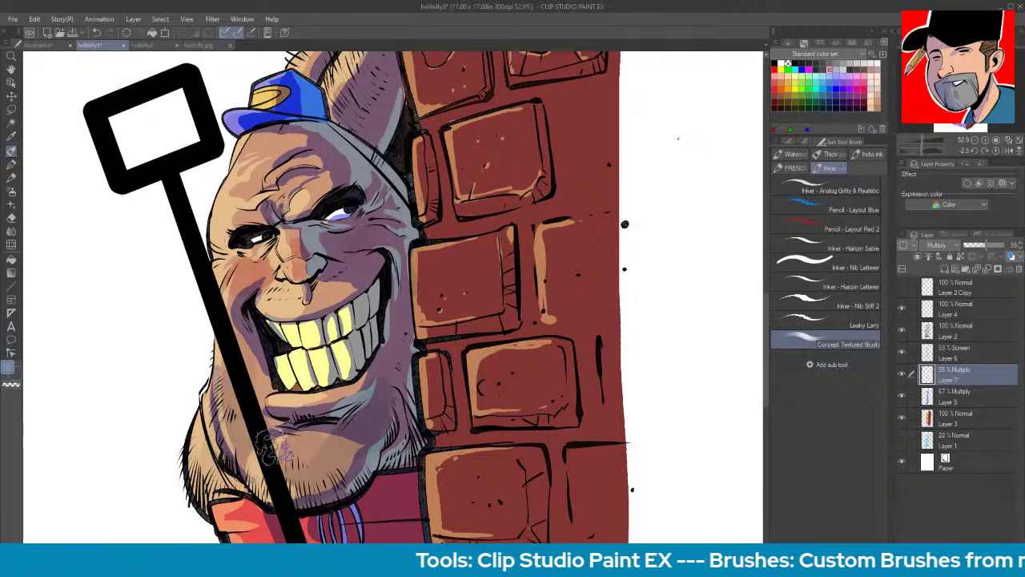
pyautogui.moveTo(338, 465)
pyautogui.mouseDown()
pyautogui.moveTo(384, 400)
pyautogui.moveTo(393, 412)
pyautogui.moveTo(312, 305)
pyautogui.moveTo(344, 280)
pyautogui.moveTo(330, 287)
pyautogui.moveTo(353, 314)
pyautogui.moveTo(345, 290)
pyautogui.moveTo(378, 379)
pyautogui.mouseUp()
# - Save the hellbilly3 drawing
pyautogui.scroll(5, 669, 270)
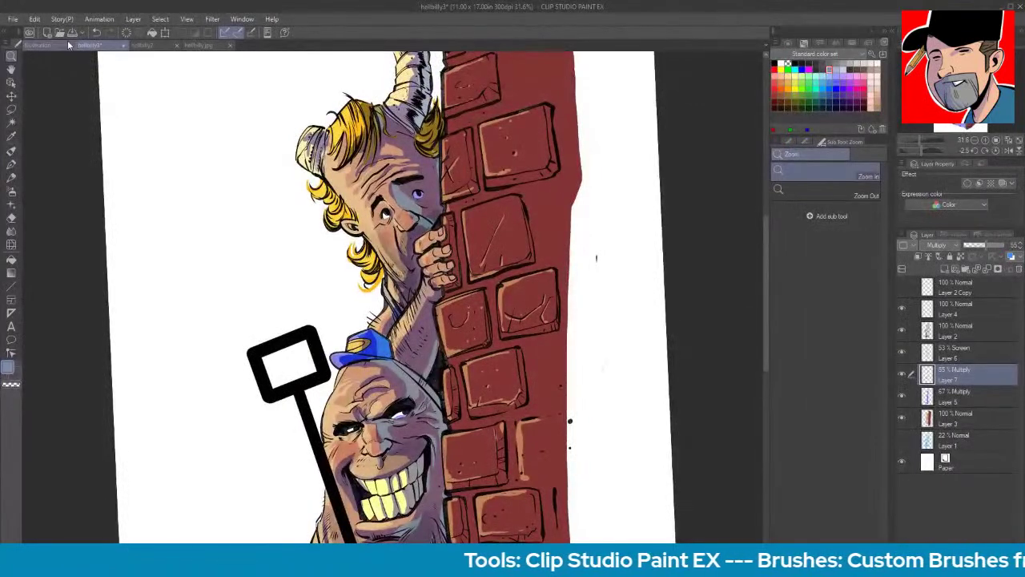
pyautogui.click(77, 32)
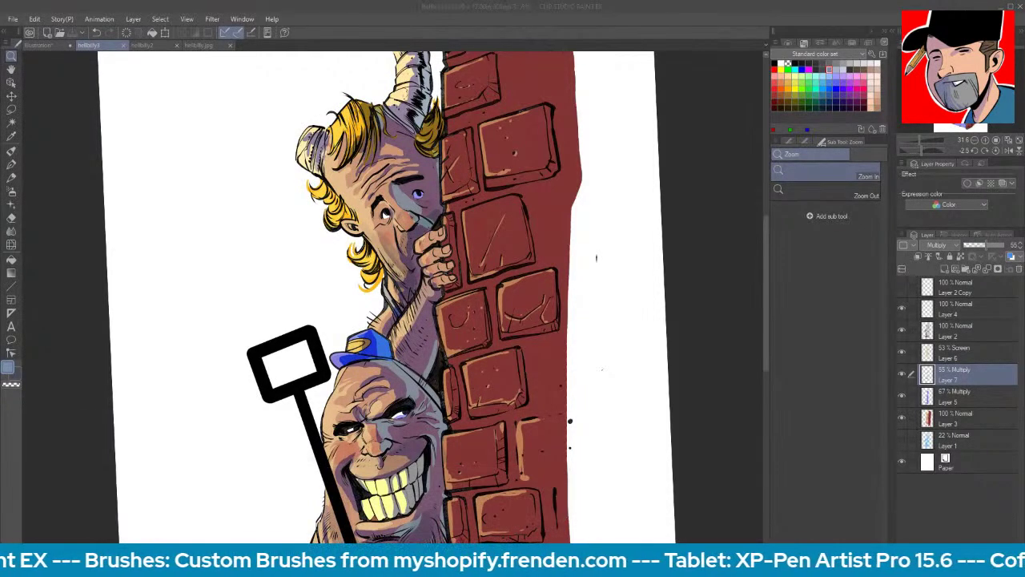
pyautogui.click(131, 480)
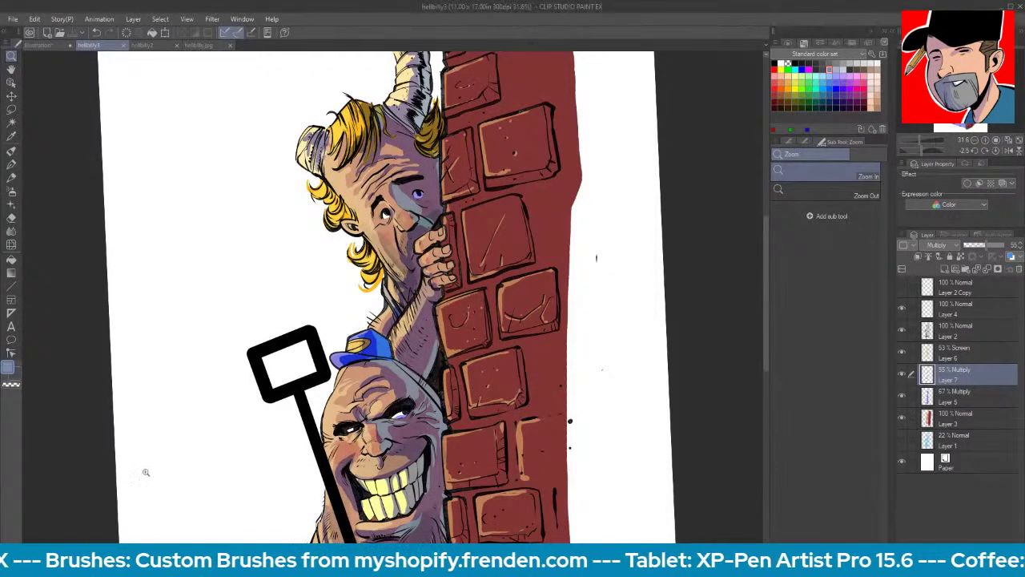
# - Create a new layer clipped to the line art on Layer 2
pyautogui.click(971, 322)
pyautogui.click(904, 310)
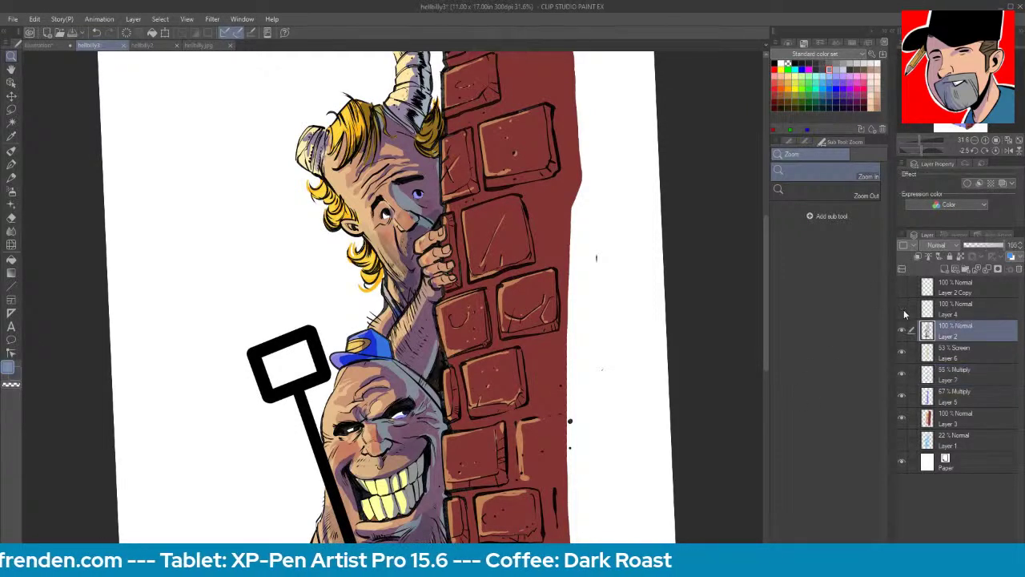
pyautogui.click(945, 269)
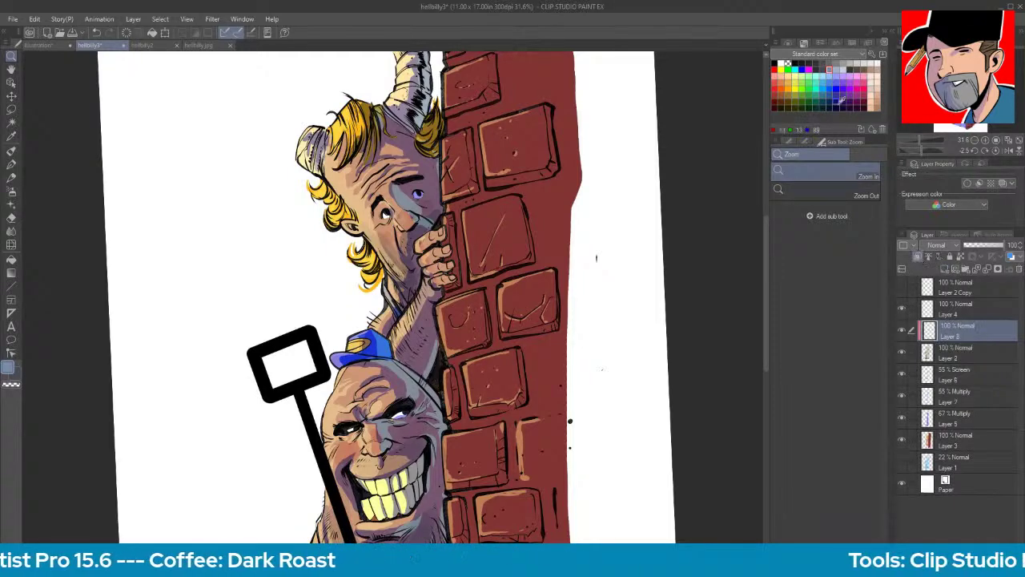
# - Fill the clipped layer with dark brown to color the line art, with the fill not limited to connected pixels
pyautogui.click(781, 102)
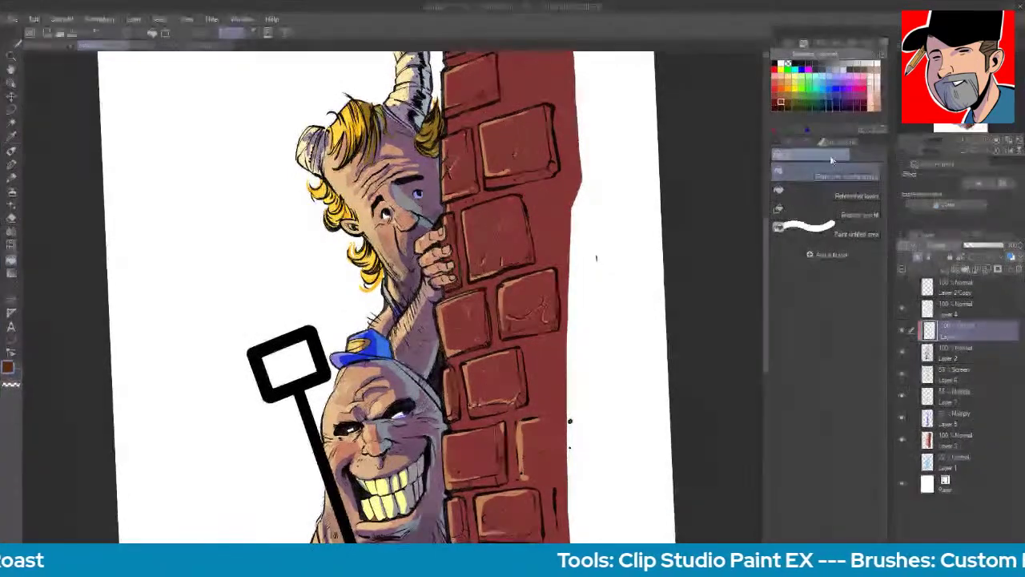
pyautogui.press('g')
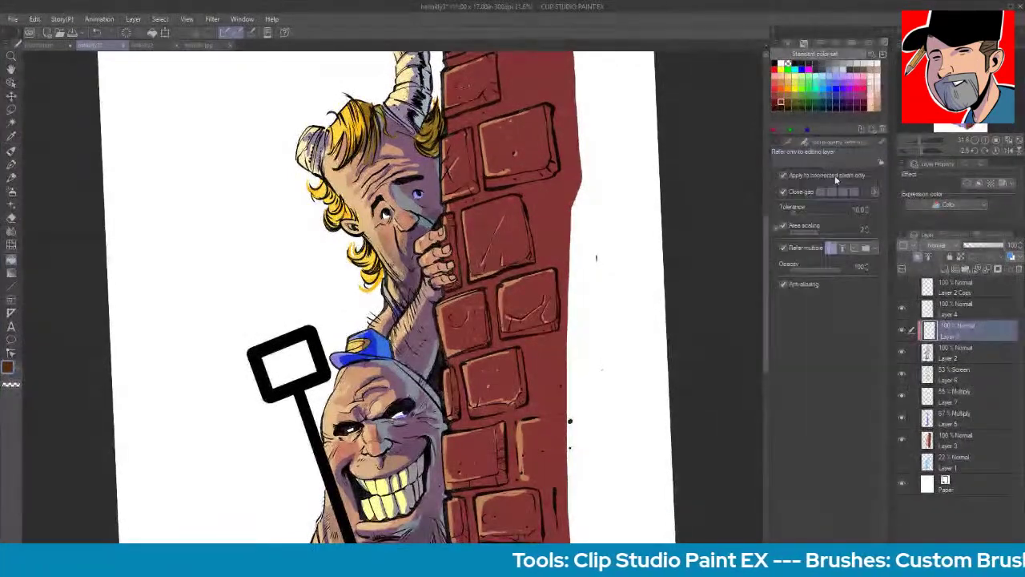
pyautogui.click(826, 175)
pyautogui.click(854, 248)
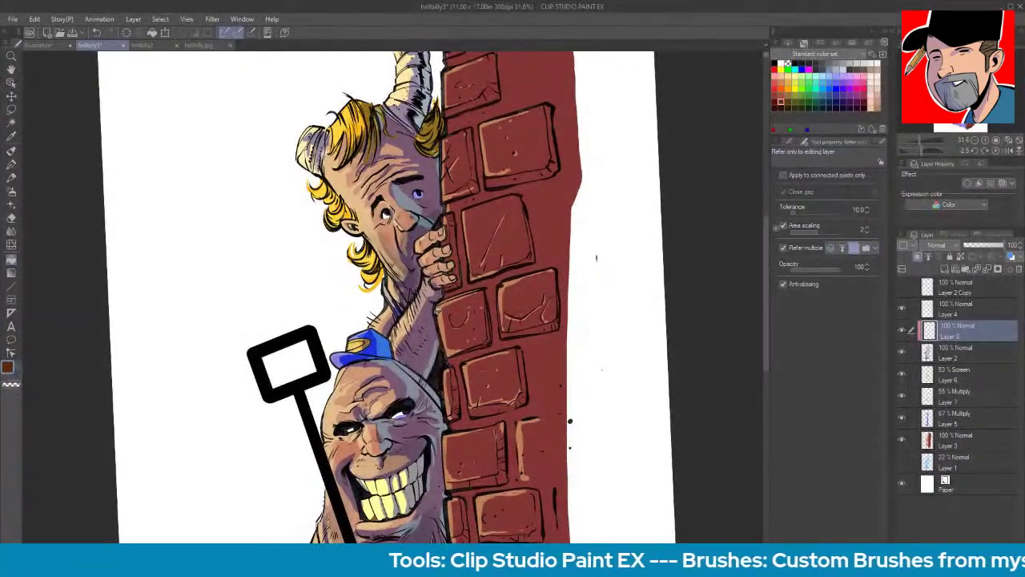
pyautogui.click(307, 309)
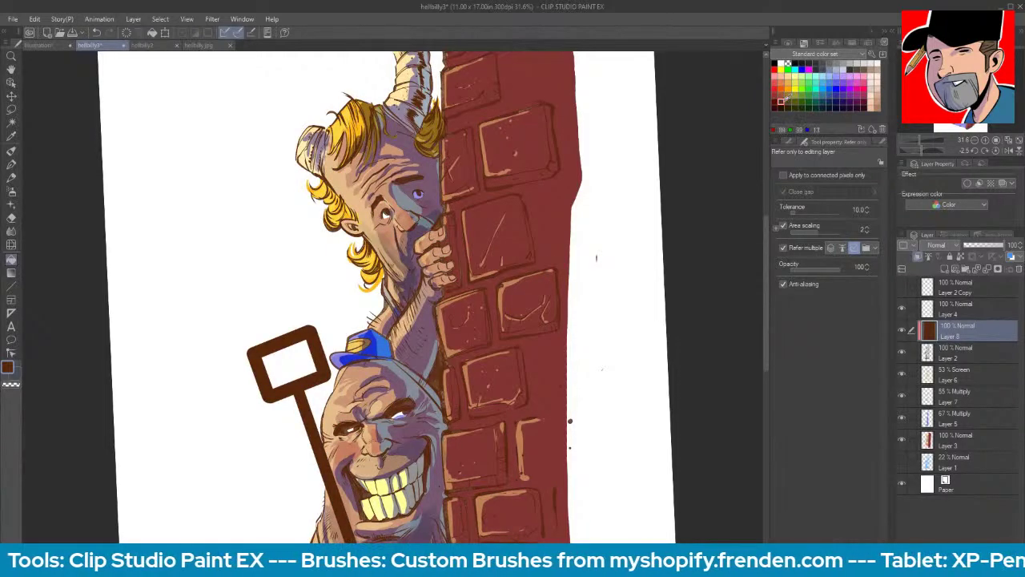
# - Erase the brown over both characters' eyes and eyebrows to bring back their black lines
pyautogui.press('e')
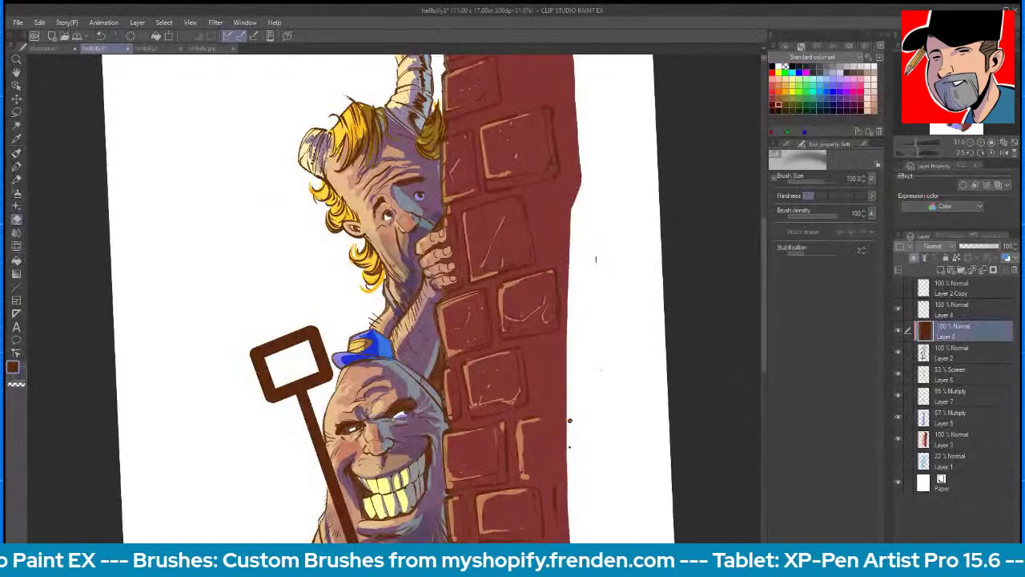
pyautogui.moveTo(386, 214); pyautogui.dragTo(383, 211)
pyautogui.moveTo(394, 186)
pyautogui.mouseDown()
pyautogui.moveTo(422, 180)
pyautogui.moveTo(422, 195)
pyautogui.mouseUp()
pyautogui.moveTo(354, 428)
pyautogui.mouseDown()
pyautogui.moveTo(340, 432)
pyautogui.moveTo(383, 412)
pyautogui.mouseUp()
pyautogui.moveTo(367, 421); pyautogui.dragTo(417, 399)
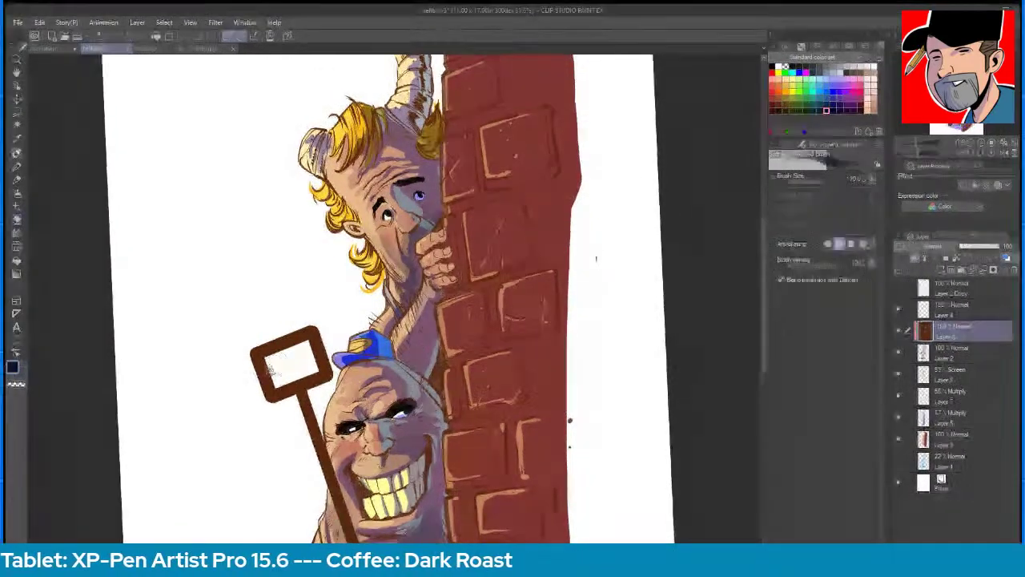
# - Recolor the wagon's handle and pole dark navy with the Inker - Nib Stiff 2 brush
pyautogui.moveTo(253, 349)
pyautogui.mouseDown()
pyautogui.moveTo(266, 404)
pyautogui.moveTo(301, 386)
pyautogui.moveTo(324, 325)
pyautogui.mouseUp()
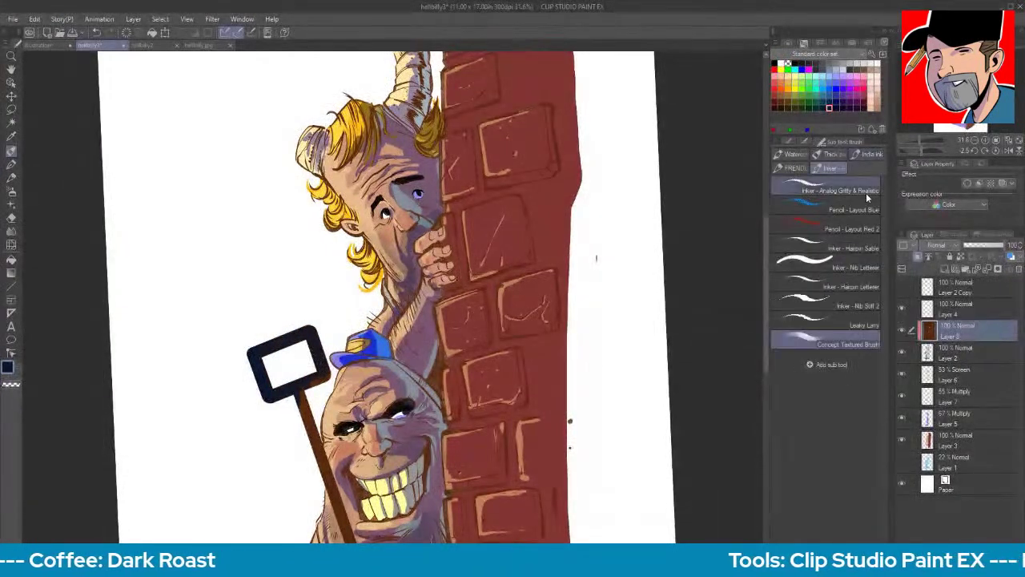
pyautogui.click(859, 280)
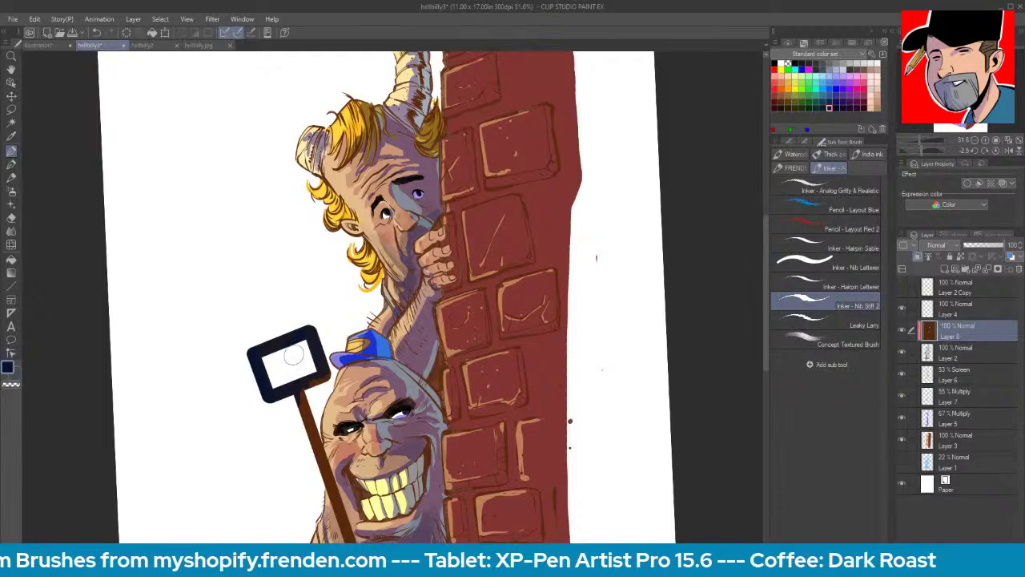
pyautogui.moveTo(322, 381)
pyautogui.mouseDown()
pyautogui.moveTo(305, 389)
pyautogui.moveTo(310, 427)
pyautogui.mouseUp()
pyautogui.moveTo(323, 461); pyautogui.dragTo(336, 502)
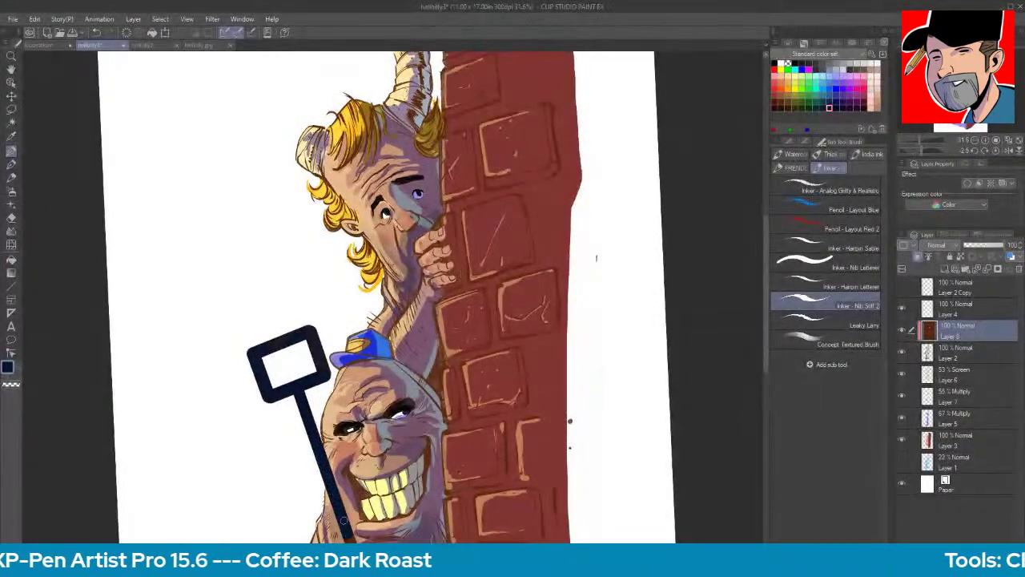
pyautogui.moveTo(581, 510); pyautogui.dragTo(527, 279)
pyautogui.moveTo(297, 310); pyautogui.dragTo(315, 370)
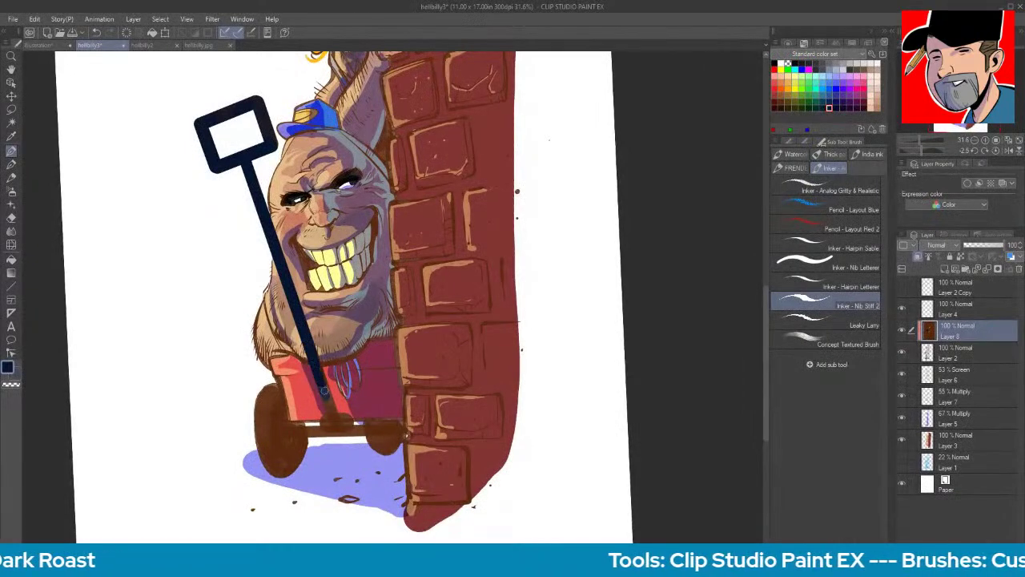
# - Recolor the base of the wagon's pole, its axle and wheels dark navy
pyautogui.moveTo(328, 409)
pyautogui.mouseDown()
pyautogui.moveTo(326, 432)
pyautogui.moveTo(332, 399)
pyautogui.moveTo(345, 424)
pyautogui.moveTo(416, 448)
pyautogui.moveTo(386, 458)
pyautogui.mouseUp()
pyautogui.press('r')
pyautogui.scroll(2, 385, 320)
pyautogui.press('p')
pyautogui.moveTo(425, 429)
pyautogui.mouseDown()
pyautogui.moveTo(456, 403)
pyautogui.moveTo(469, 423)
pyautogui.moveTo(458, 431)
pyautogui.moveTo(447, 411)
pyautogui.moveTo(471, 407)
pyautogui.mouseUp()
pyautogui.moveTo(393, 482)
pyautogui.mouseDown()
pyautogui.moveTo(400, 501)
pyautogui.moveTo(370, 480)
pyautogui.moveTo(336, 490)
pyautogui.moveTo(352, 479)
pyautogui.moveTo(340, 446)
pyautogui.mouseUp()
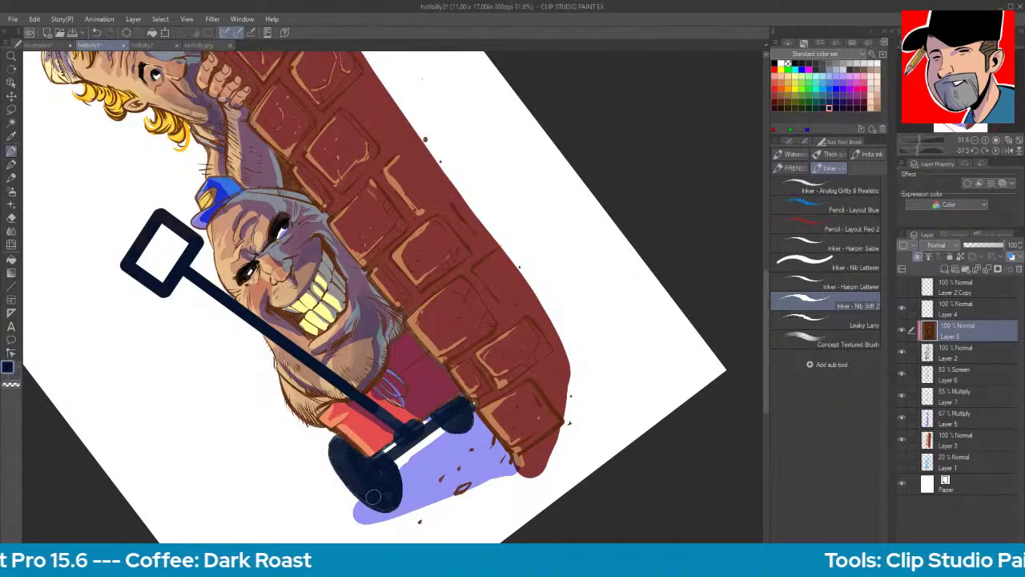
# - Recolor the line work around the capped character's teeth with dark brown tones
pyautogui.press('space')
pyautogui.moveTo(567, 316); pyautogui.dragTo(575, 422)
pyautogui.hotkey('shift', 'space')
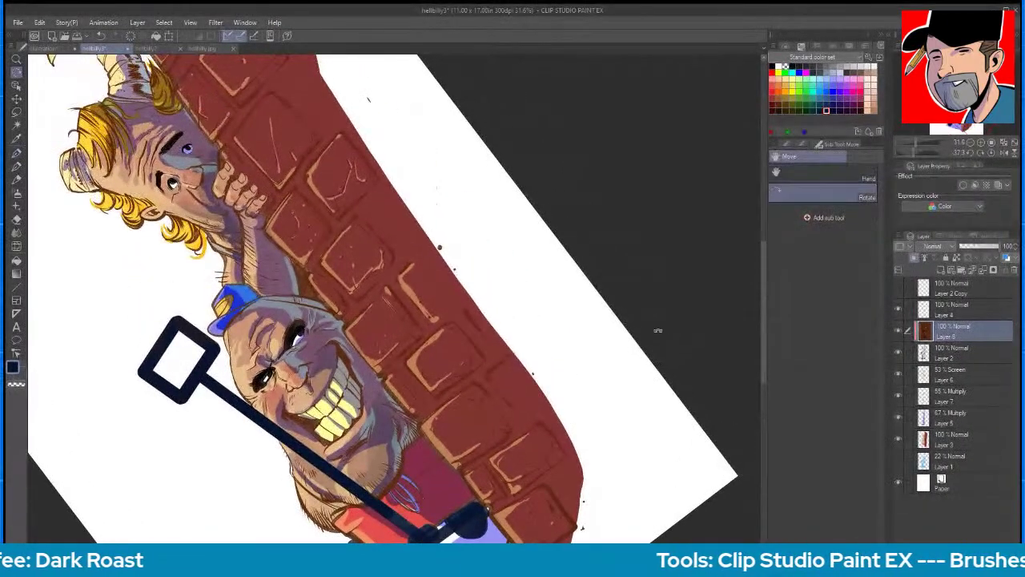
pyautogui.moveTo(652, 332); pyautogui.dragTo(641, 444)
pyautogui.click(779, 103)
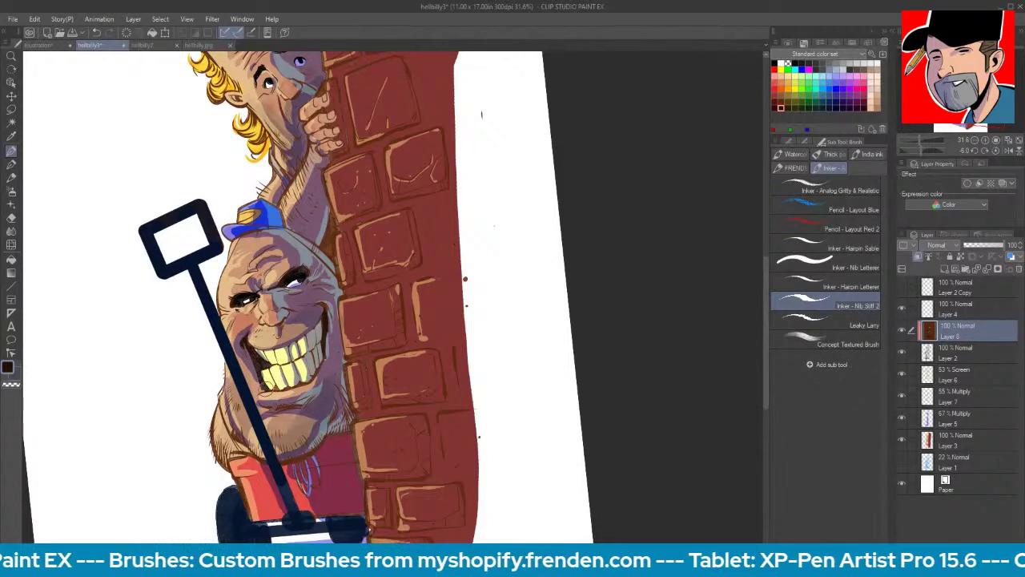
pyautogui.click(789, 97)
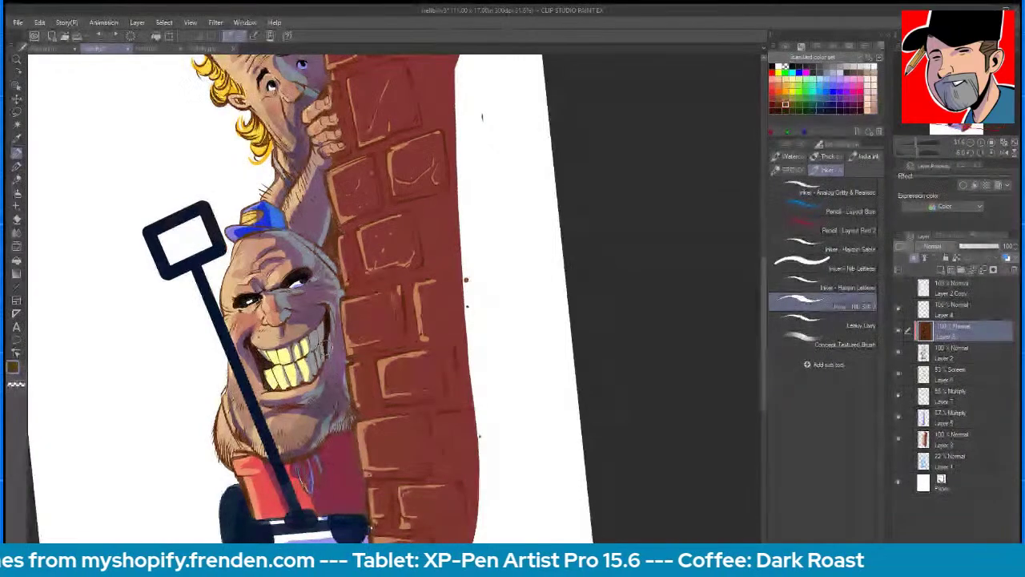
# - Recolor the line work in the horned character's hair, curls and sideburn with light yellow
pyautogui.press('space')
pyautogui.moveTo(625, 175); pyautogui.dragTo(661, 355)
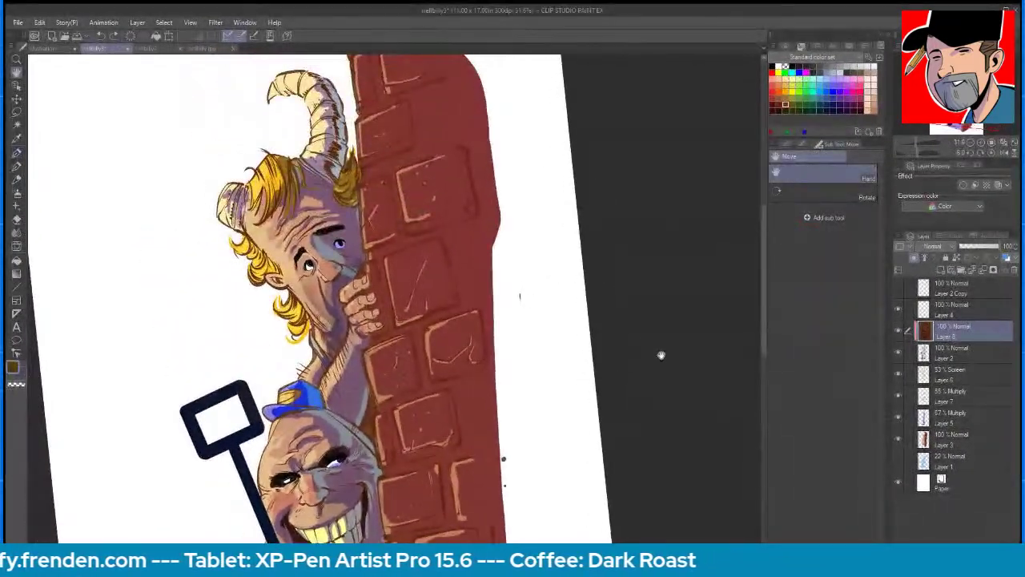
pyautogui.click(795, 76)
pyautogui.moveTo(248, 252)
pyautogui.mouseDown()
pyautogui.moveTo(257, 280)
pyautogui.moveTo(231, 251)
pyautogui.moveTo(253, 277)
pyautogui.mouseUp()
pyautogui.moveTo(258, 189)
pyautogui.mouseDown()
pyautogui.moveTo(253, 210)
pyautogui.moveTo(260, 152)
pyautogui.mouseUp()
pyautogui.moveTo(257, 212)
pyautogui.mouseDown()
pyautogui.moveTo(276, 156)
pyautogui.moveTo(294, 202)
pyautogui.moveTo(287, 214)
pyautogui.moveTo(250, 221)
pyautogui.mouseUp()
pyautogui.moveTo(271, 304); pyautogui.dragTo(287, 327)
pyautogui.moveTo(275, 301)
pyautogui.mouseDown()
pyautogui.moveTo(303, 328)
pyautogui.moveTo(292, 310)
pyautogui.mouseUp()
pyautogui.moveTo(354, 176); pyautogui.dragTo(335, 206)
pyautogui.moveTo(353, 149)
pyautogui.mouseDown()
pyautogui.moveTo(336, 197)
pyautogui.moveTo(351, 198)
pyautogui.mouseUp()
pyautogui.moveTo(290, 157); pyautogui.dragTo(298, 204)
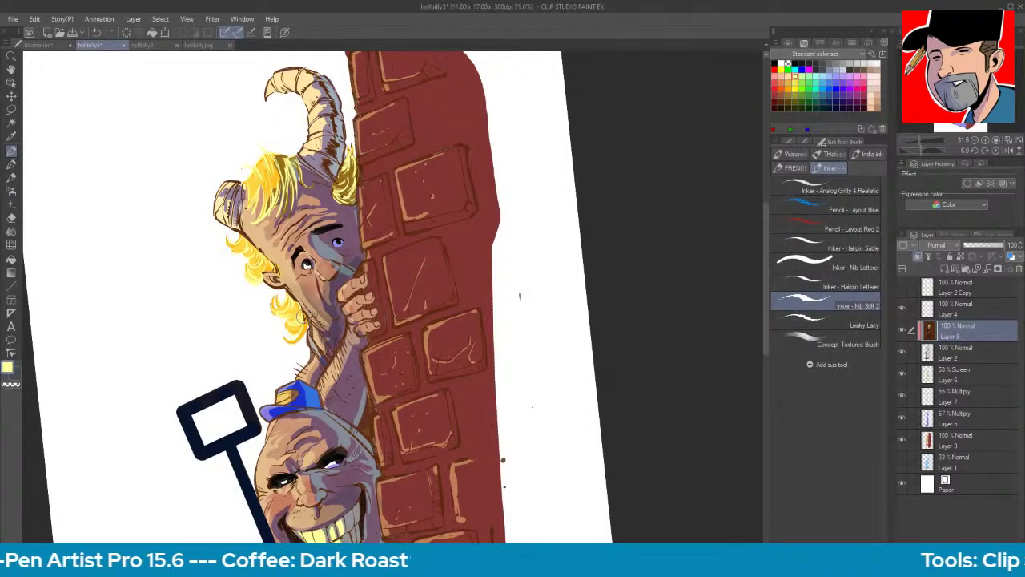
# - Recolor the line work of the blue cap with a dark teal
pyautogui.click(815, 102)
pyautogui.moveTo(277, 395)
pyautogui.mouseDown()
pyautogui.moveTo(301, 388)
pyautogui.moveTo(370, 456)
pyautogui.moveTo(360, 447)
pyautogui.mouseUp()
pyautogui.click(850, 70)
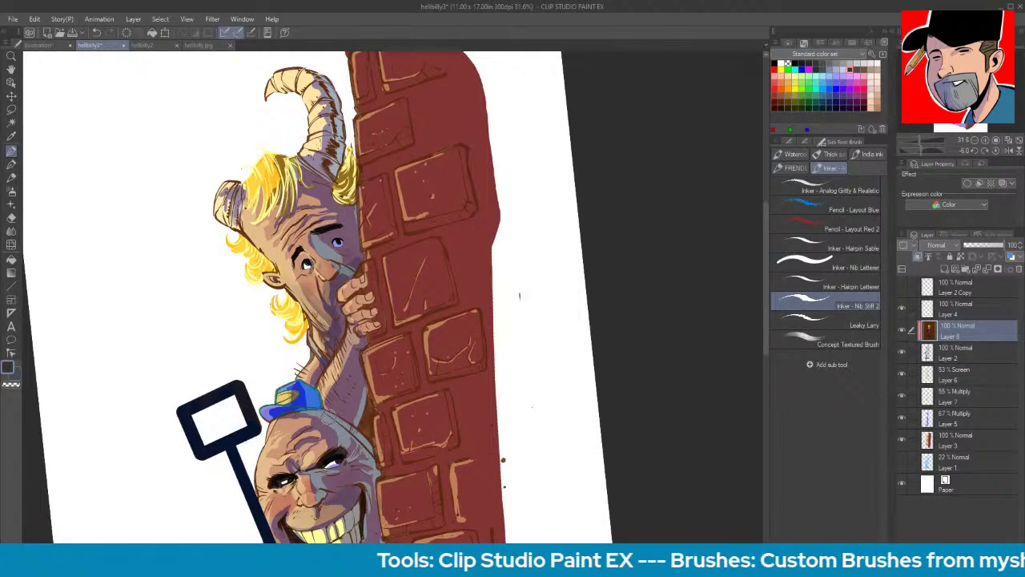
# - Paint white rim highlights on the lines of the capped character's head, neck and shirt strings
pyautogui.click(782, 63)
pyautogui.moveTo(330, 412); pyautogui.dragTo(368, 454)
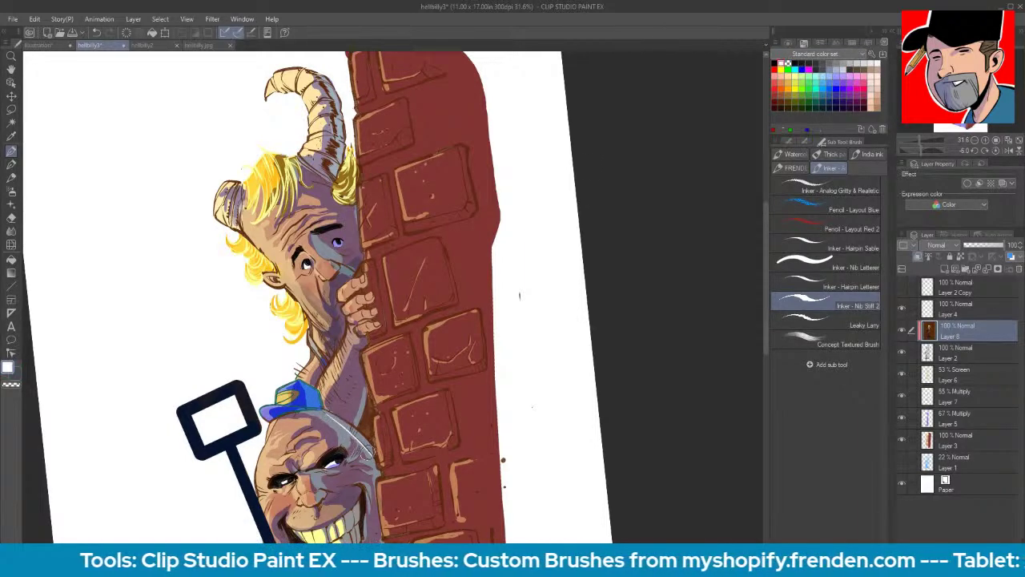
pyautogui.press('space')
pyautogui.moveTo(462, 440)
pyautogui.mouseDown()
pyautogui.moveTo(510, 286)
pyautogui.moveTo(516, 330)
pyautogui.mouseUp()
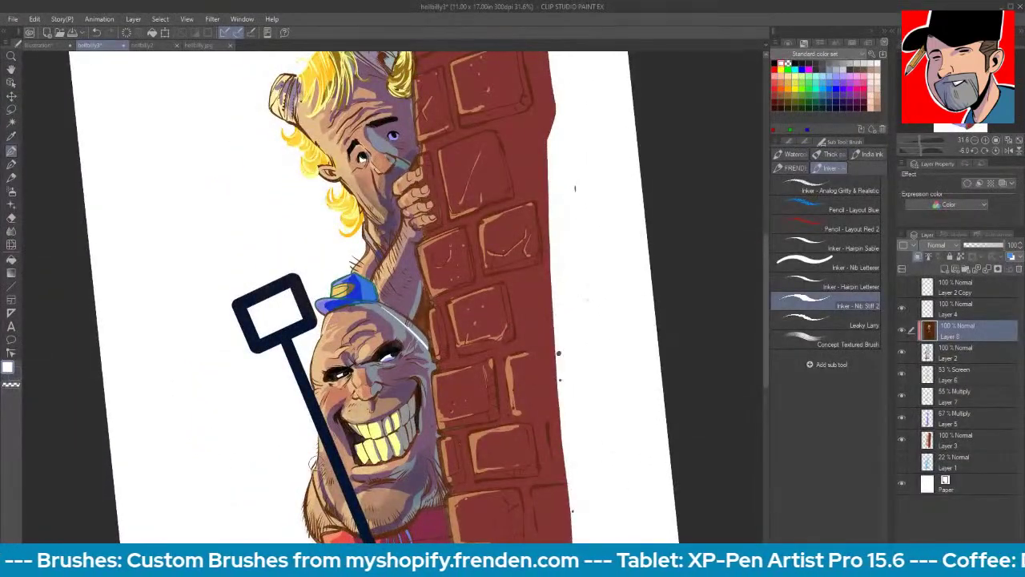
pyautogui.moveTo(313, 466); pyautogui.dragTo(330, 509)
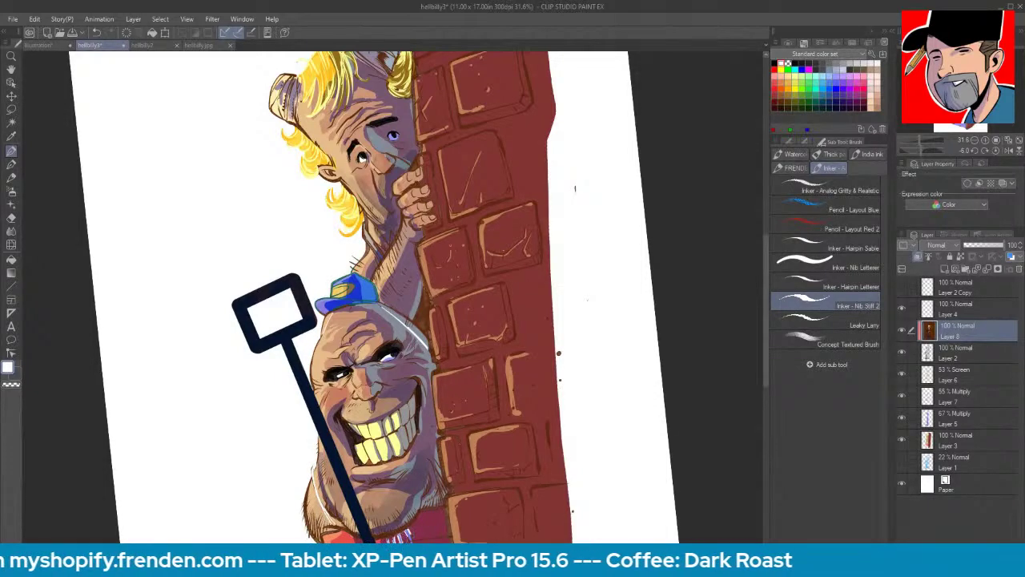
pyautogui.moveTo(637, 358)
pyautogui.mouseDown()
pyautogui.moveTo(677, 306)
pyautogui.moveTo(684, 325)
pyautogui.mouseUp()
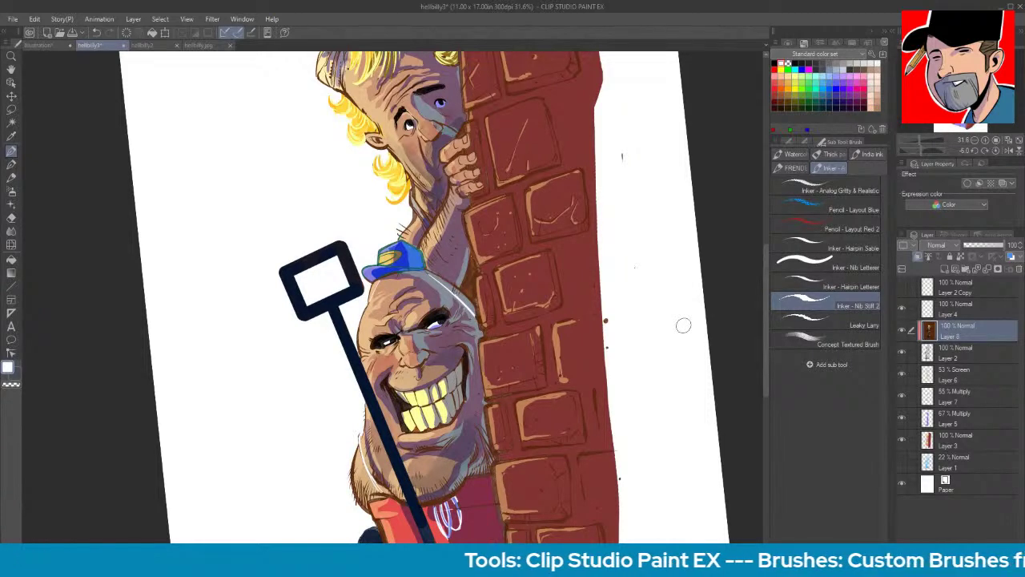
# - Paint both characters' irises bright green and clean up the pupils with the Hard eraser
pyautogui.click(809, 81)
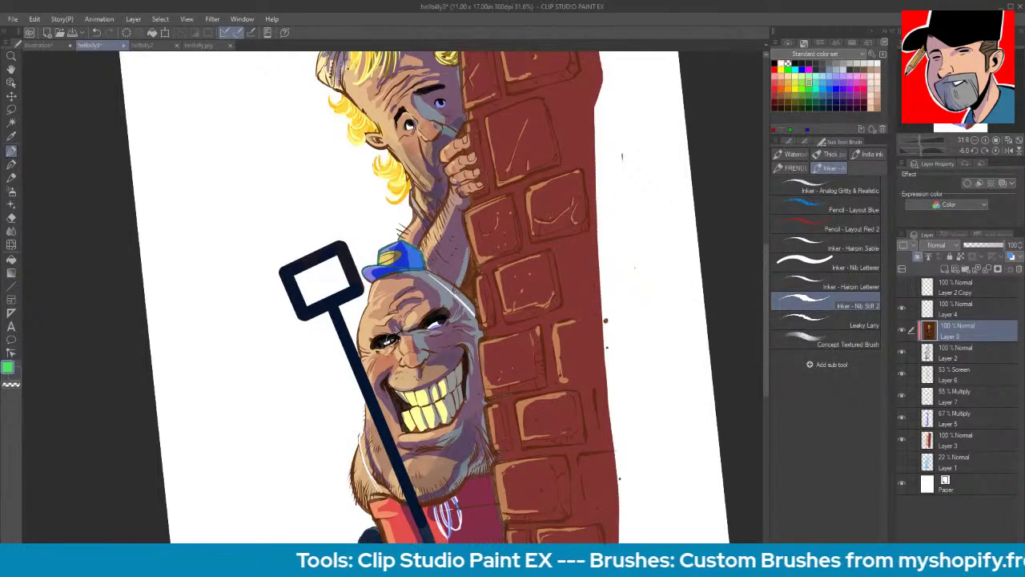
pyautogui.moveTo(446, 322); pyautogui.dragTo(439, 322)
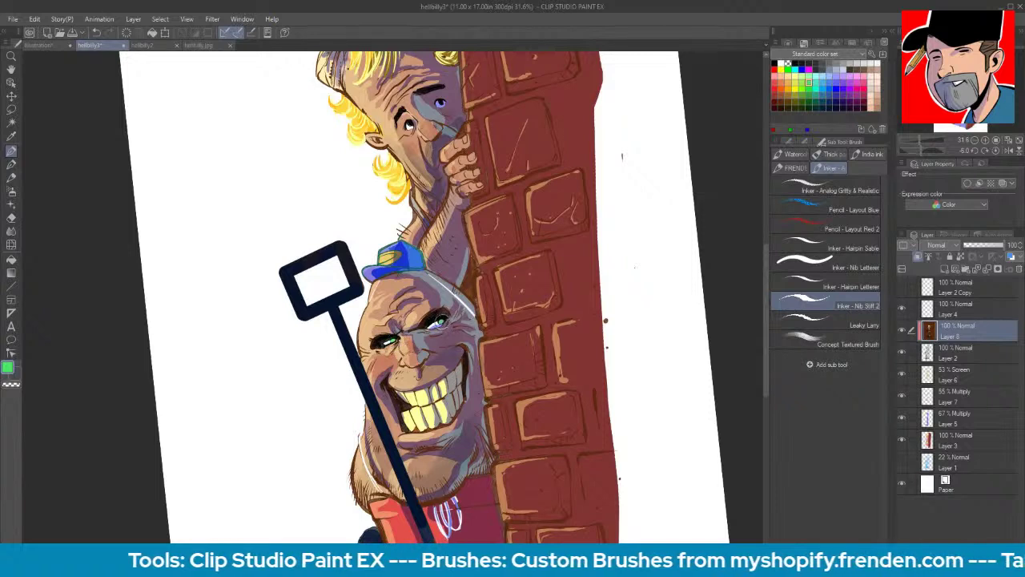
pyautogui.moveTo(443, 104); pyautogui.dragTo(442, 103)
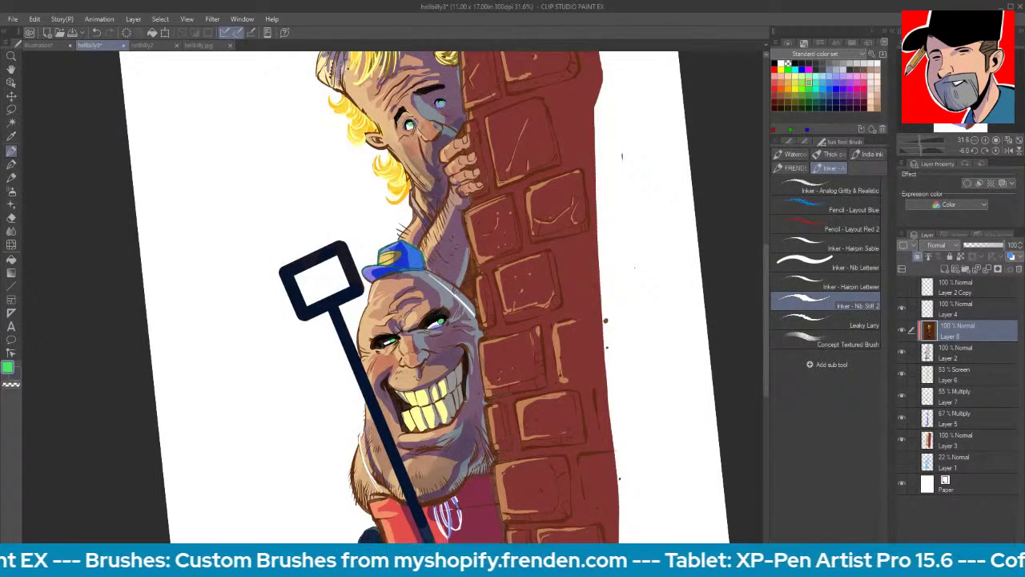
pyautogui.press('e')
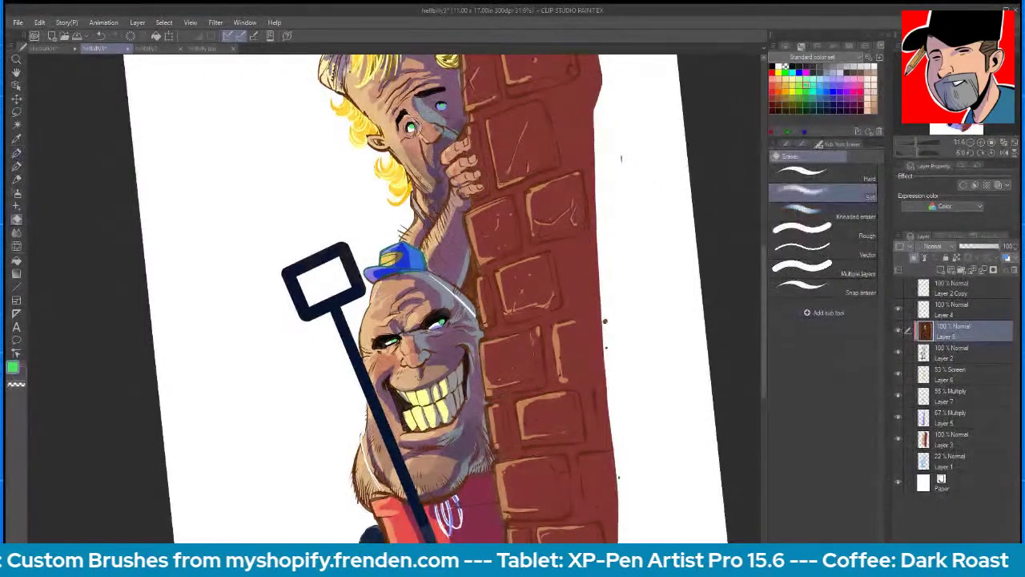
pyautogui.hotkey('ctrl', 'z')
pyautogui.click(811, 180)
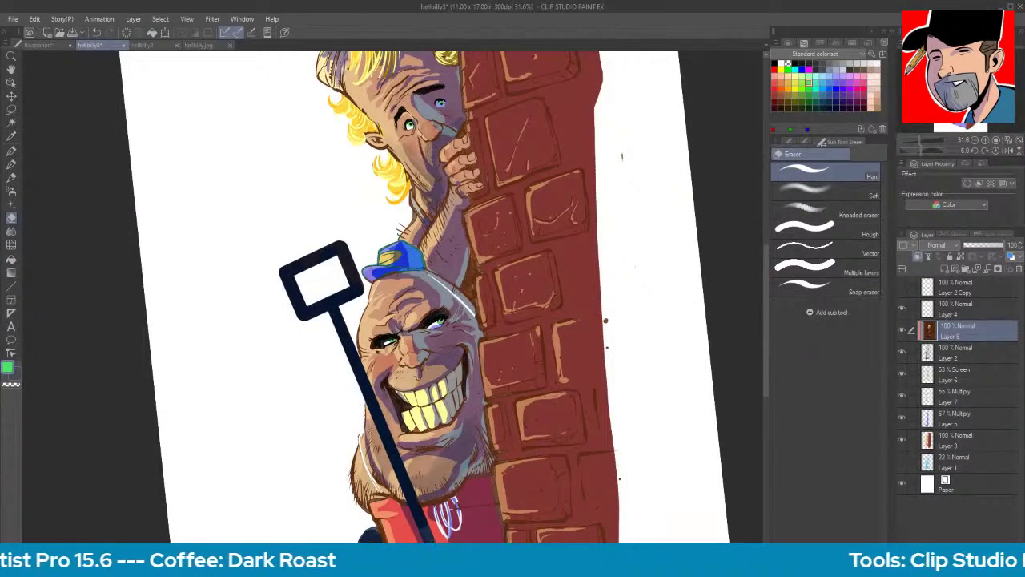
# - Try recoloring the line work between the capped character's teeth with bright yellow and white, and undo the white strokes
pyautogui.click(794, 83)
pyautogui.press('b')
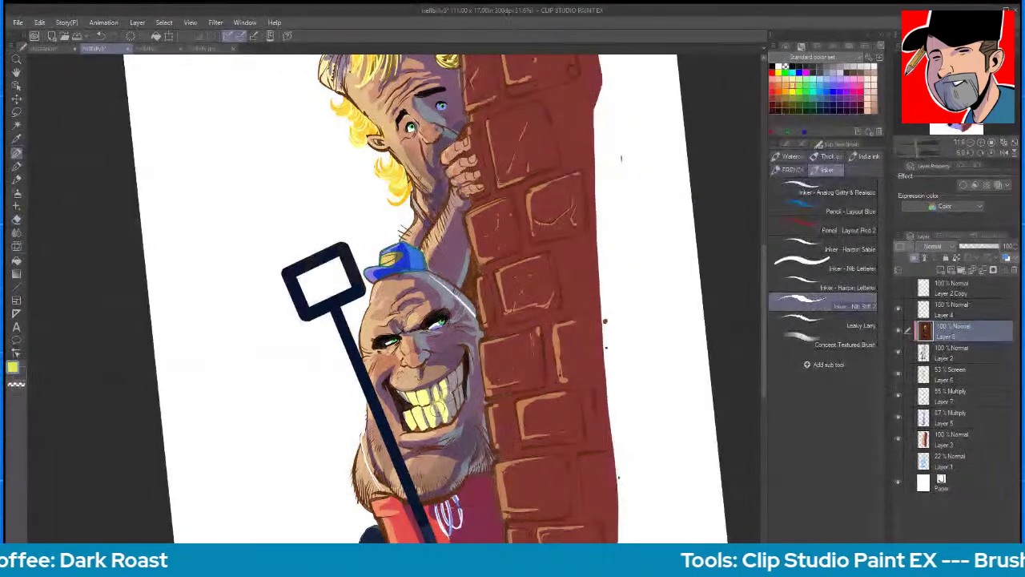
pyautogui.moveTo(438, 386)
pyautogui.mouseDown()
pyautogui.moveTo(442, 404)
pyautogui.moveTo(452, 401)
pyautogui.mouseUp()
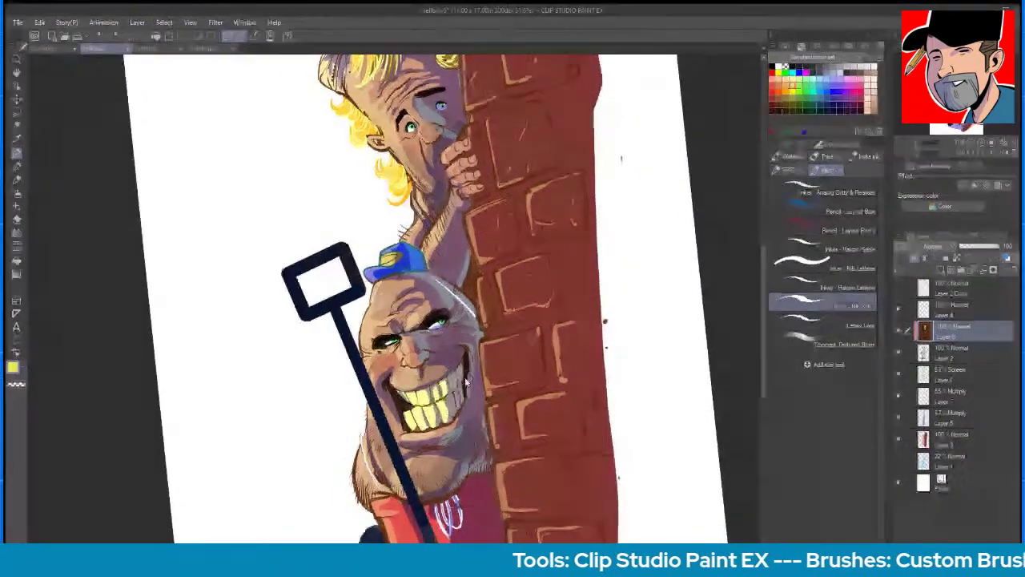
pyautogui.click(784, 64)
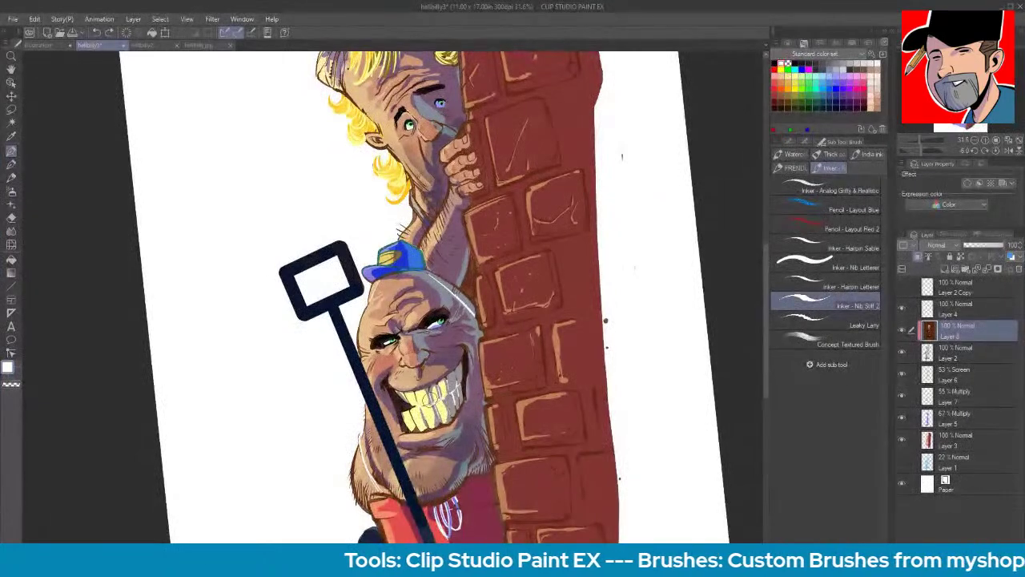
pyautogui.moveTo(412, 414); pyautogui.dragTo(398, 400)
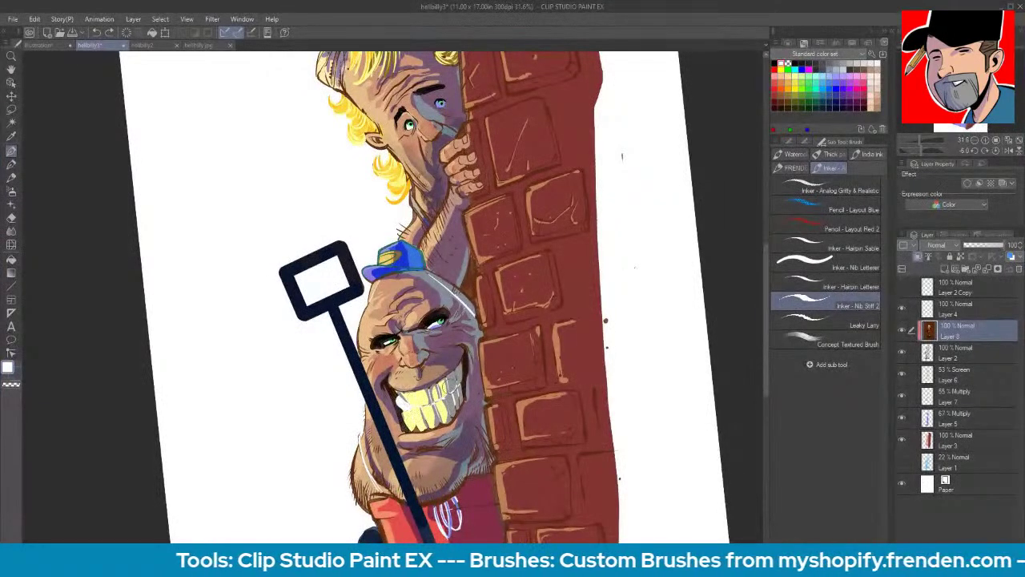
pyautogui.hotkey('ctrl', 'z')
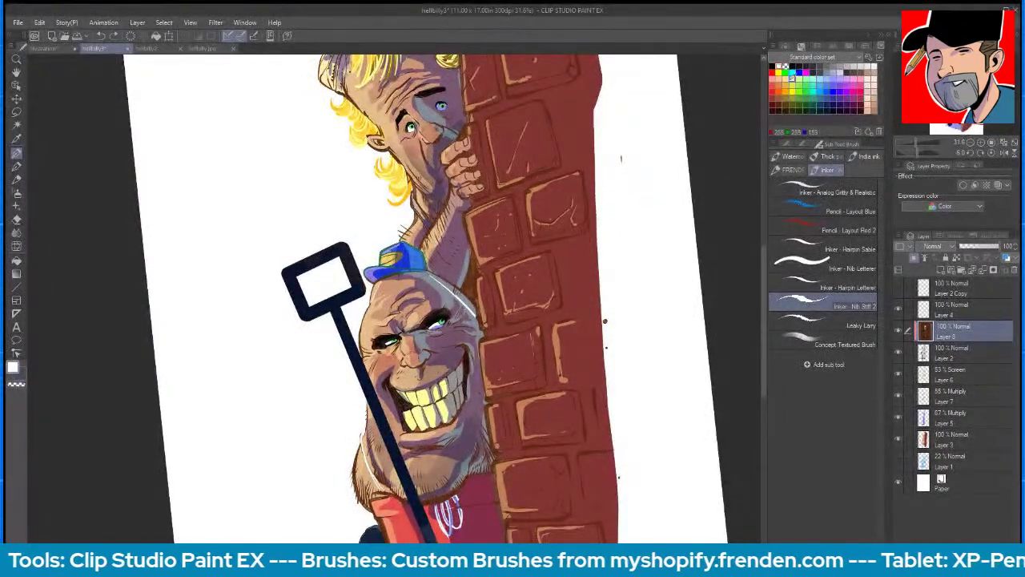
# - Recolor the line work between the capped character's teeth with a pale orange-yellow
pyautogui.click(786, 79)
pyautogui.moveTo(455, 381); pyautogui.dragTo(452, 399)
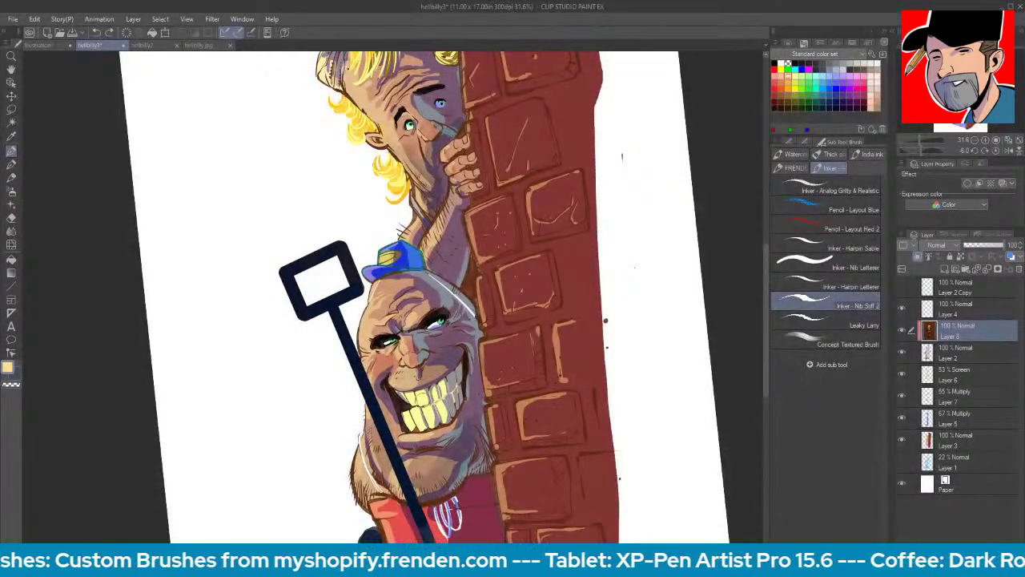
pyautogui.moveTo(412, 413); pyautogui.dragTo(418, 429)
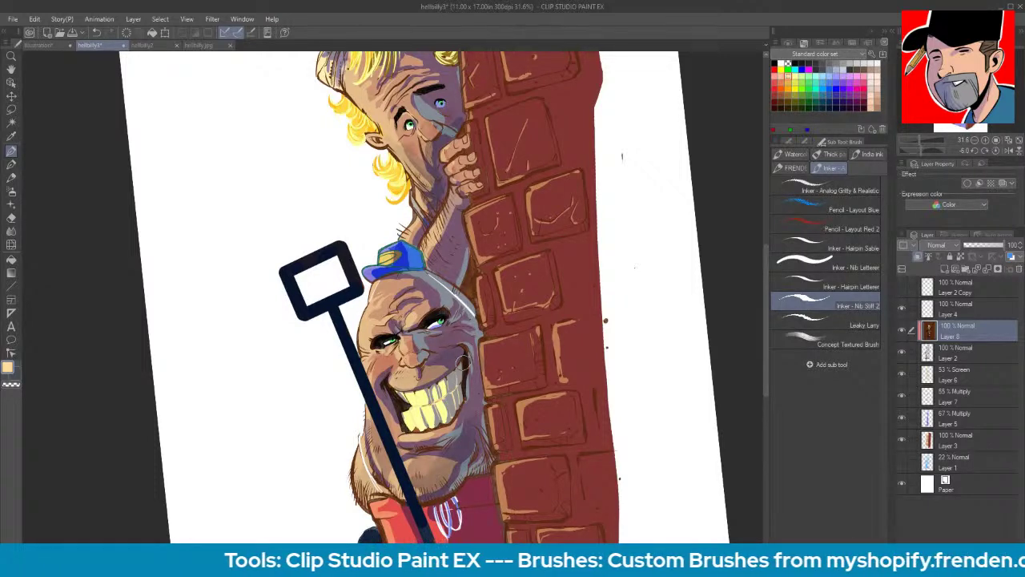
# - Try dark brown and dark teal in the gap between the horned character's arm and the brick wall, and undo the strokes
pyautogui.click(786, 101)
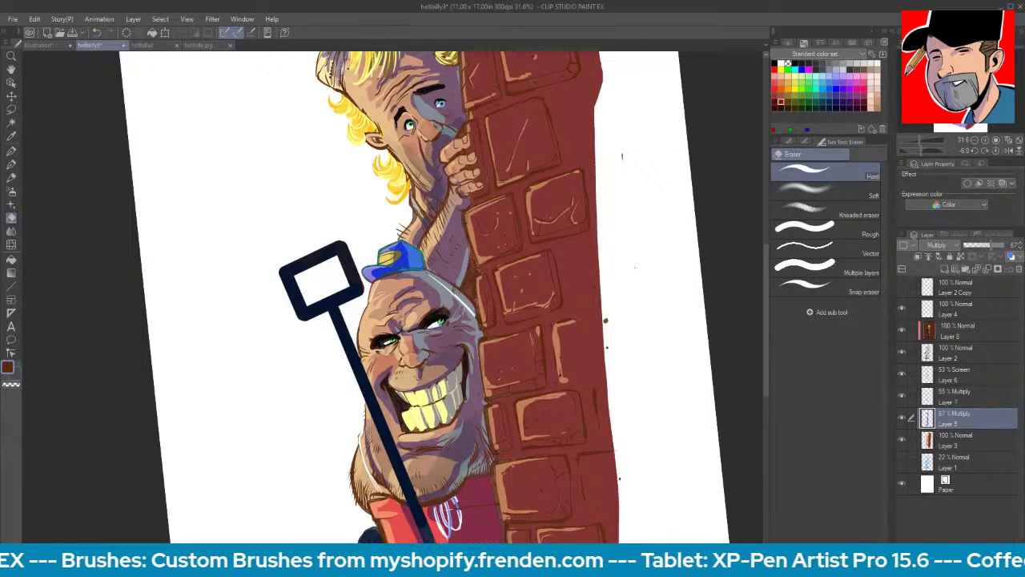
pyautogui.press('p')
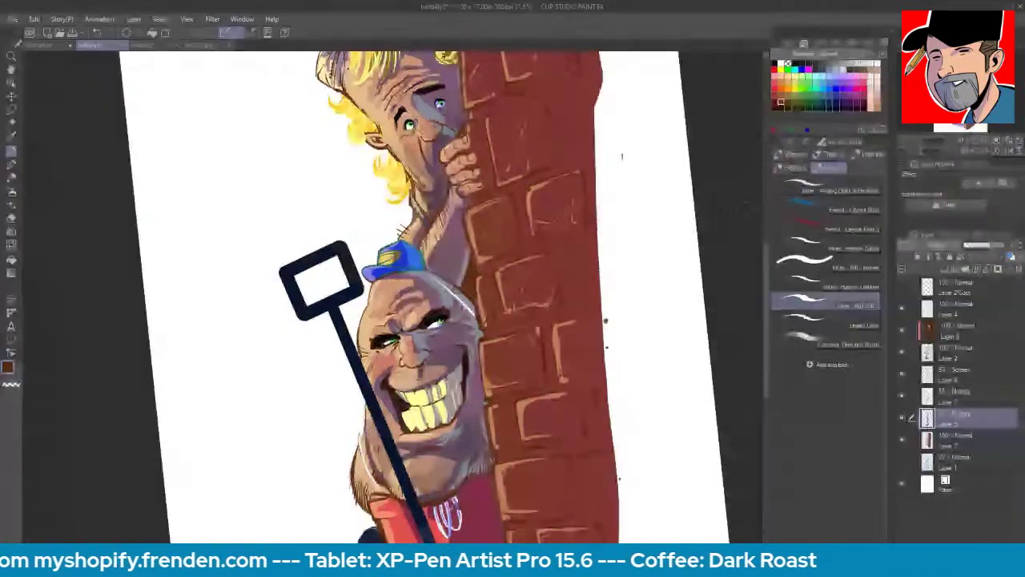
pyautogui.click(815, 106)
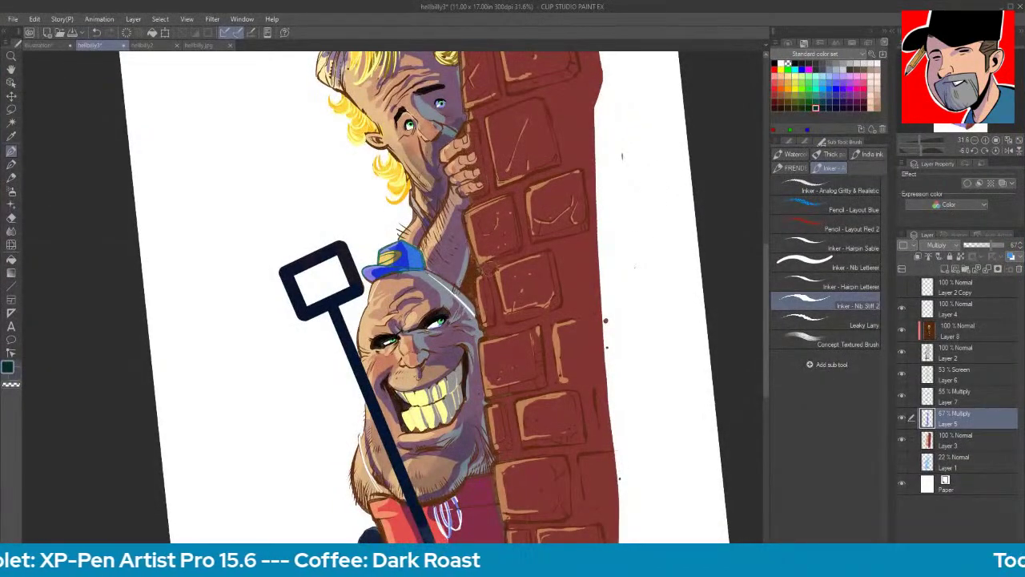
pyautogui.click(971, 329)
pyautogui.click(778, 105)
pyautogui.moveTo(463, 283); pyautogui.dragTo(470, 283)
pyautogui.click(787, 101)
pyautogui.hotkey('ctrl', 'z')
pyautogui.hotkey('ctrl', 'z')
# - Fill the gap between the horned character's arm and the wall, and the spot above the fingers, with dark blue
pyautogui.click(823, 107)
pyautogui.moveTo(474, 269); pyautogui.dragTo(464, 286)
pyautogui.moveTo(456, 139); pyautogui.dragTo(466, 130)
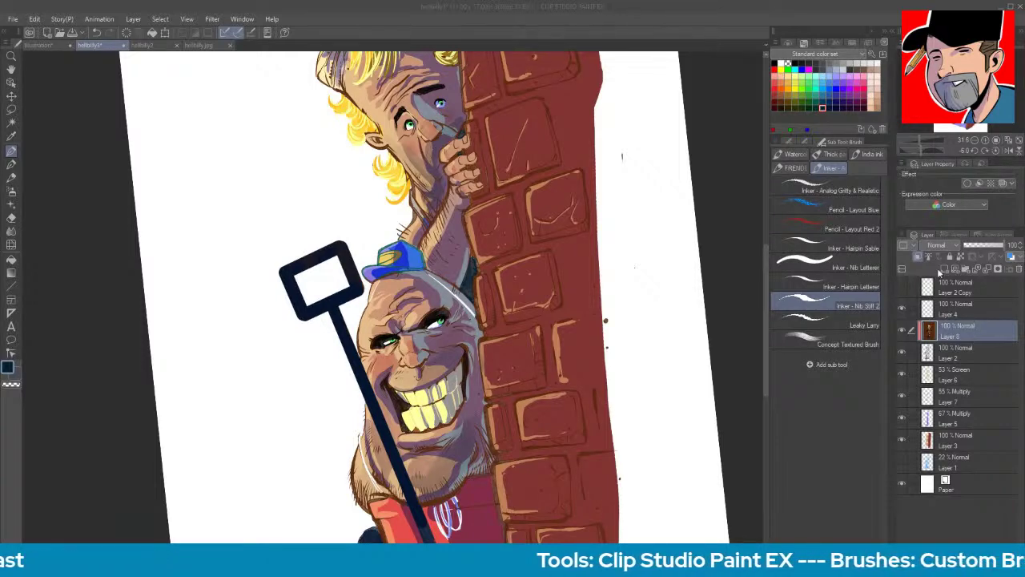
# - Recolor the stubble lines on the back of the capped character's neck with pale lavender, replacing the grey-blue attempt
pyautogui.click(831, 72)
pyautogui.moveTo(631, 355); pyautogui.dragTo(657, 284)
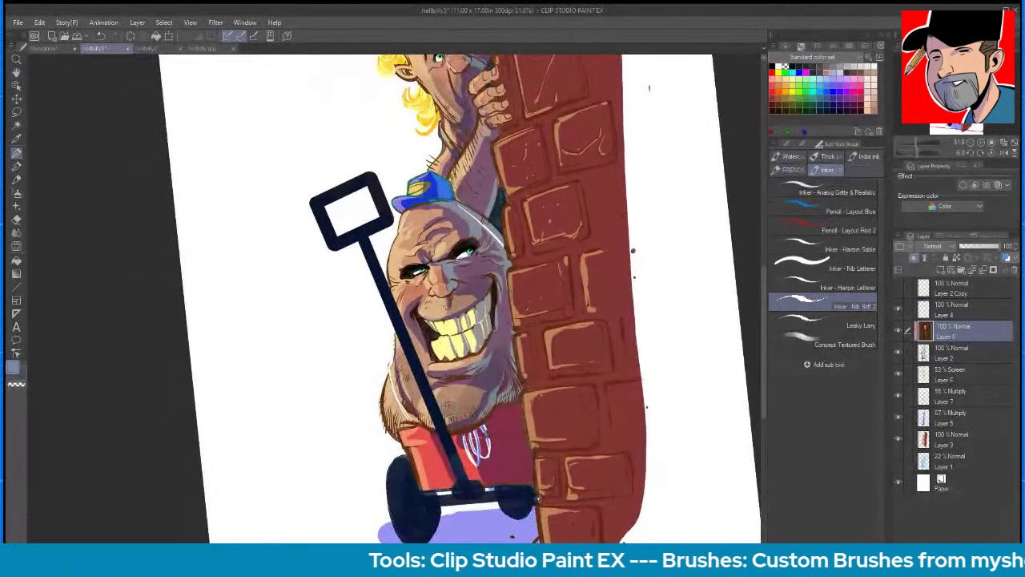
pyautogui.hotkey('ctrl', 'z')
pyautogui.click(839, 72)
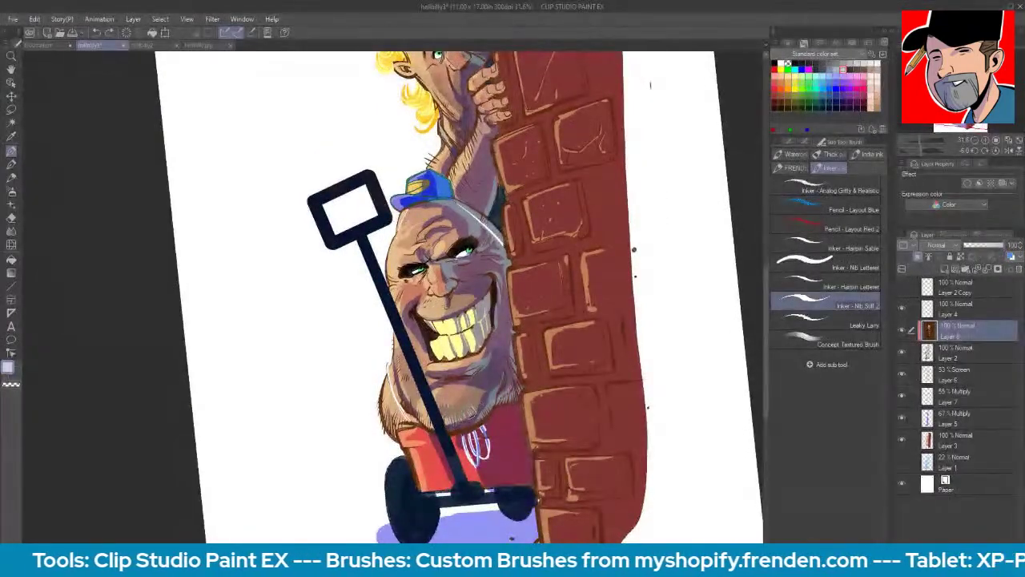
pyautogui.moveTo(384, 403); pyautogui.dragTo(395, 432)
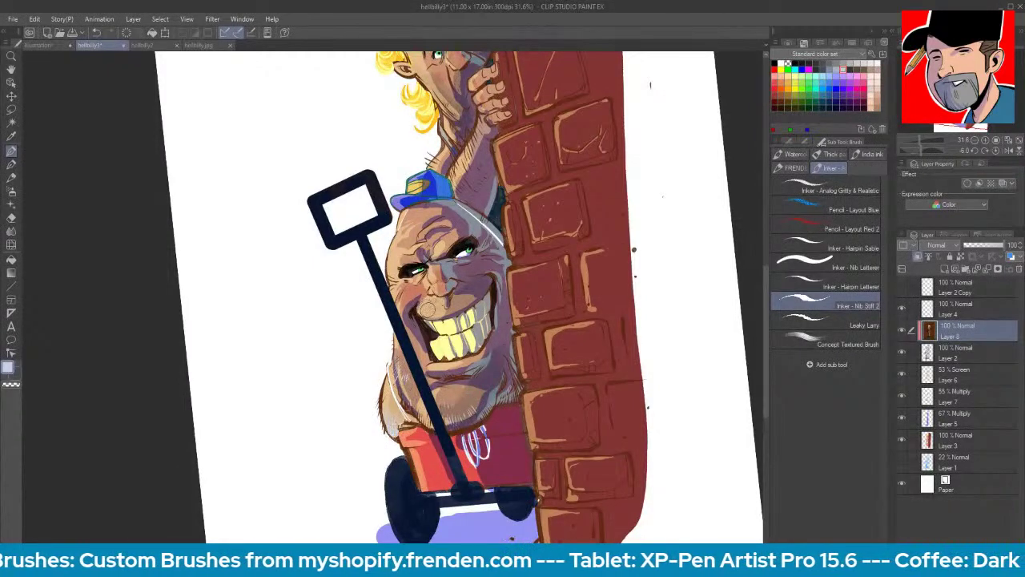
# - Recolor the hair lines on the horned character's forearm and throat with pale lavender, using the Inker - Nib Stiff 2 brush
pyautogui.moveTo(485, 272); pyautogui.dragTo(467, 408)
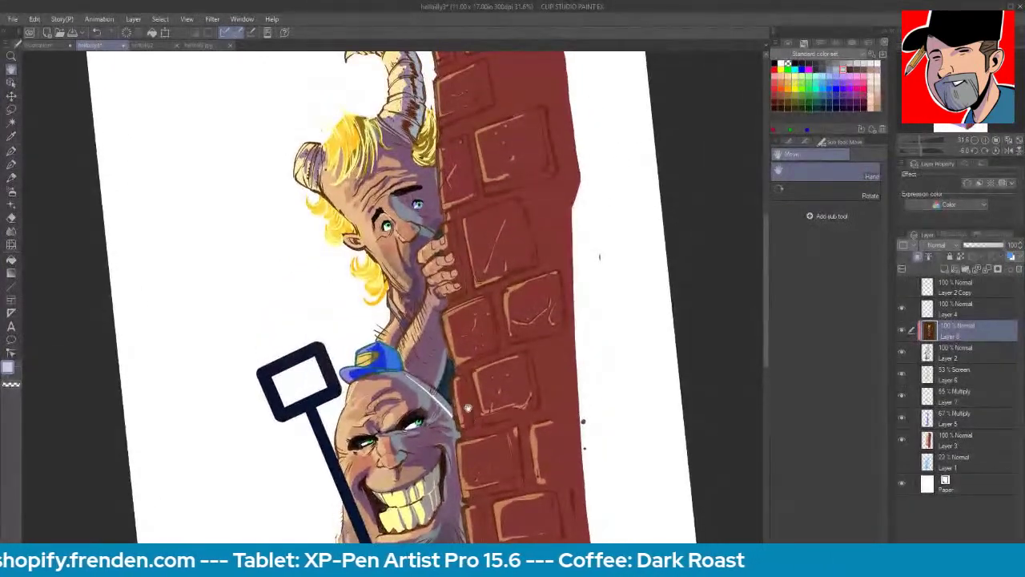
pyautogui.press('p')
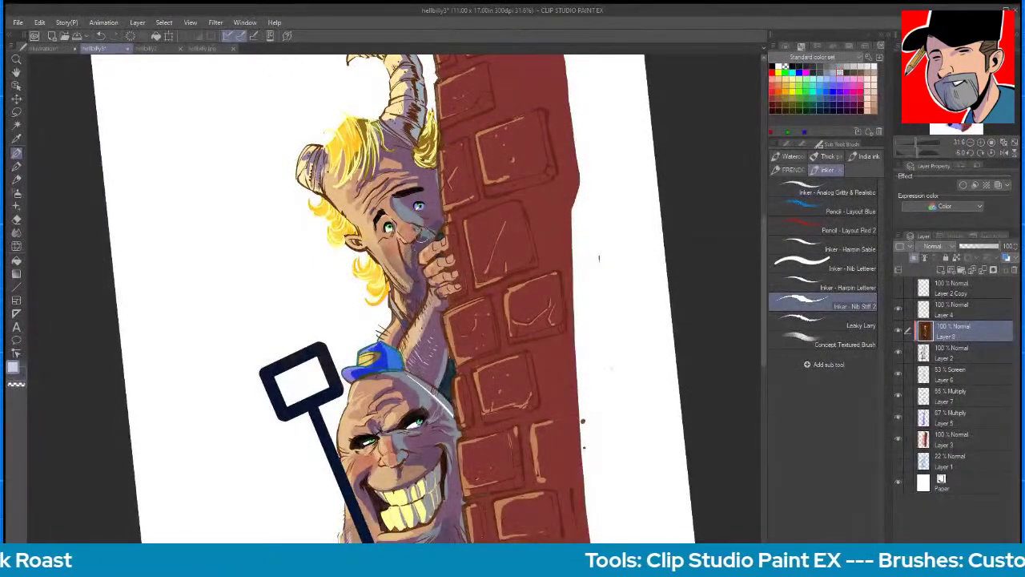
pyautogui.hotkey('ctrl', 'space')
pyautogui.moveTo(420, 258); pyautogui.dragTo(450, 230)
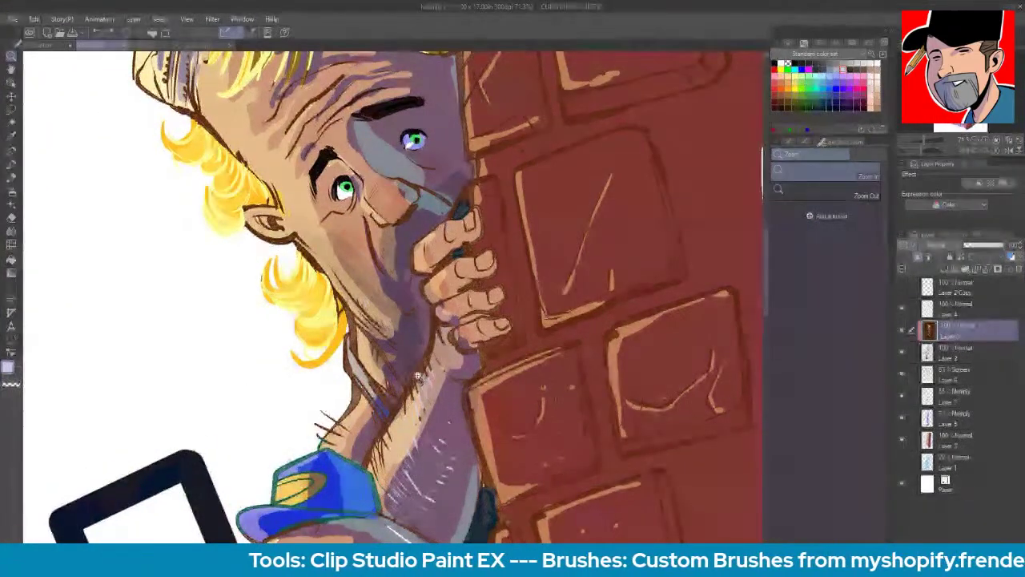
pyautogui.press('p')
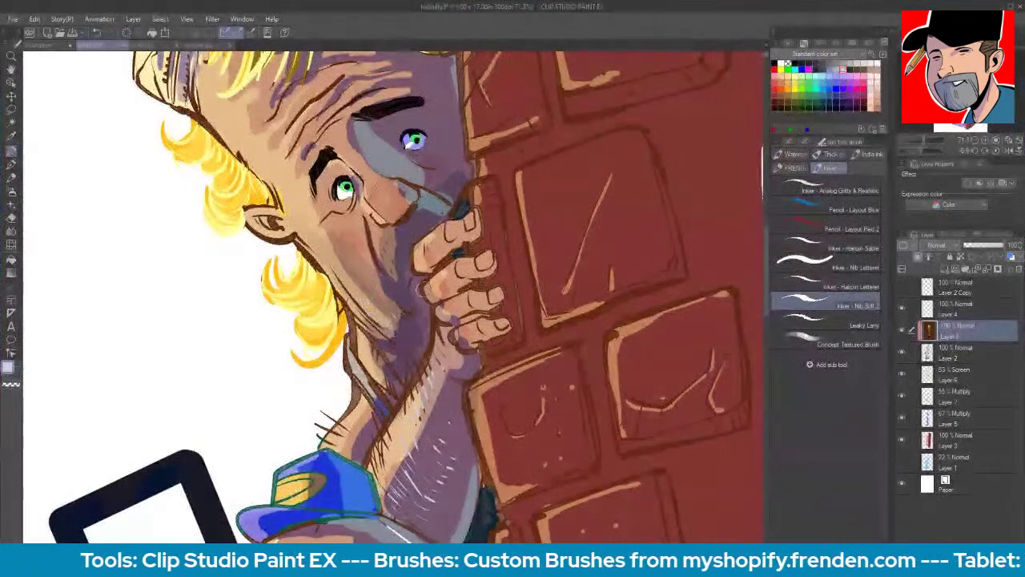
pyautogui.moveTo(439, 366); pyautogui.dragTo(448, 349)
pyautogui.moveTo(416, 392); pyautogui.dragTo(429, 371)
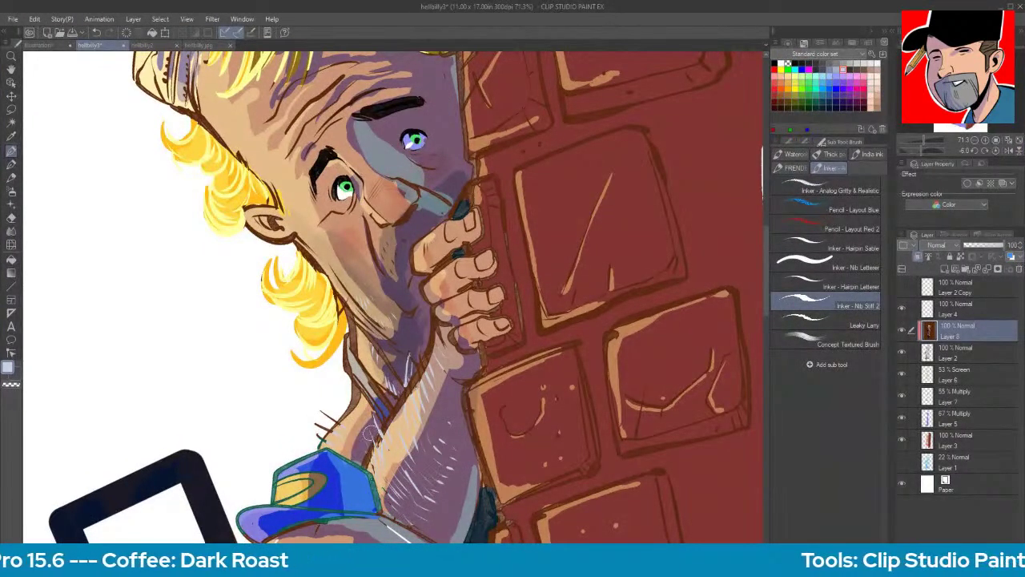
# - Recolor the stubble lines along the capped character's jaw and under his chin with pale lavender
pyautogui.press('space')
pyautogui.moveTo(370, 433); pyautogui.dragTo(507, 136)
pyautogui.moveTo(551, 381); pyautogui.dragTo(515, 181)
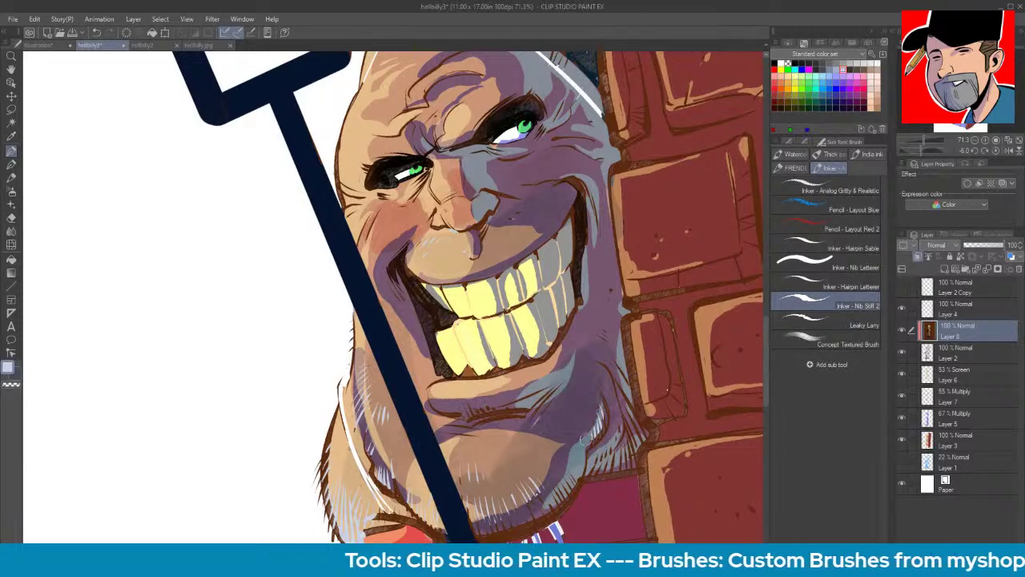
pyautogui.moveTo(597, 471); pyautogui.dragTo(603, 452)
pyautogui.moveTo(612, 471)
pyautogui.mouseDown()
pyautogui.moveTo(616, 450)
pyautogui.moveTo(628, 448)
pyautogui.mouseUp()
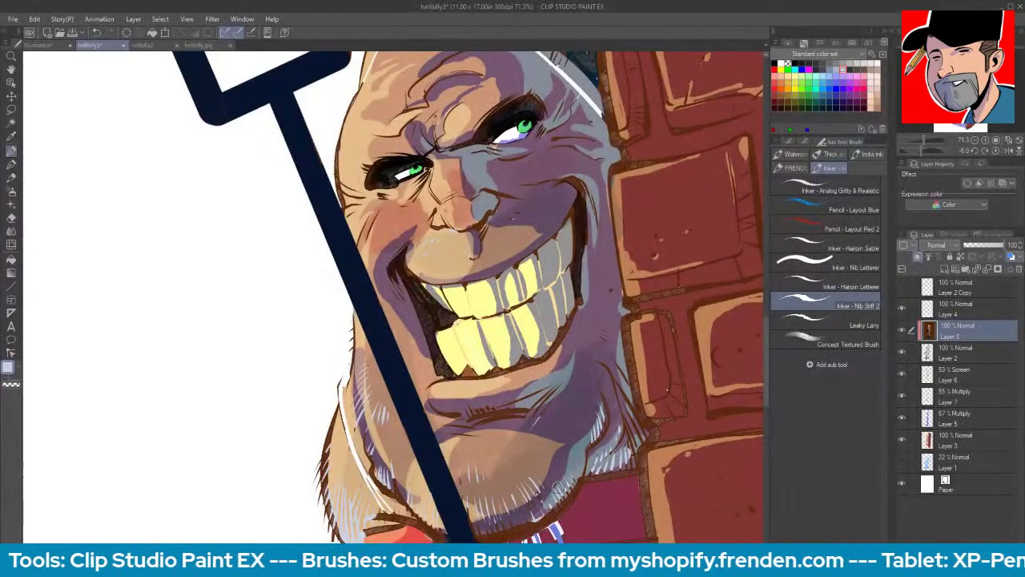
pyautogui.moveTo(574, 495)
pyautogui.mouseDown()
pyautogui.moveTo(565, 474)
pyautogui.moveTo(554, 482)
pyautogui.mouseUp()
pyautogui.moveTo(549, 512); pyautogui.dragTo(529, 488)
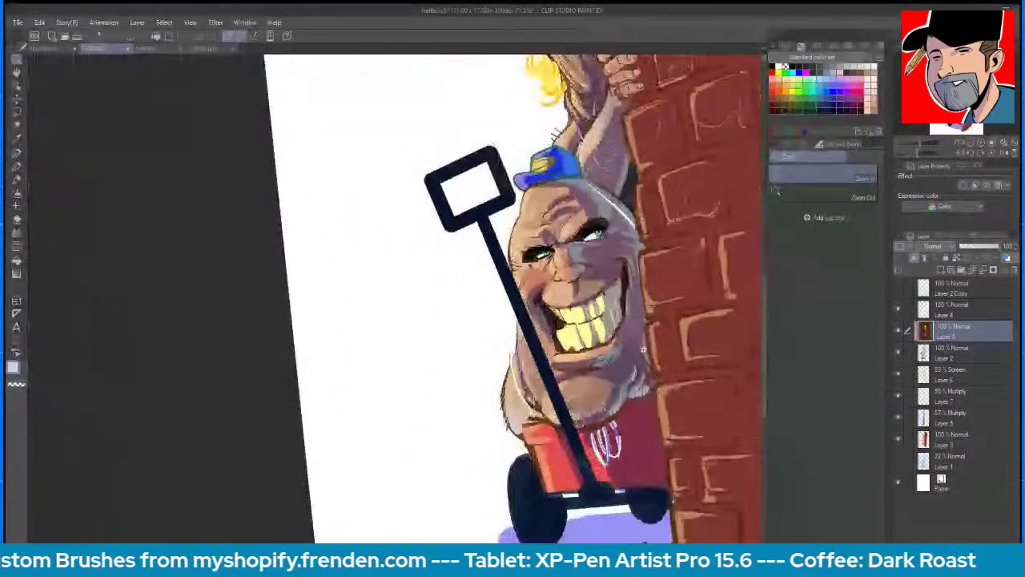
# - Paint a lavender shadow along the lower edge of the large upper brick on Layer 5, the 67% Multiply layer
pyautogui.moveTo(675, 335); pyautogui.dragTo(527, 429)
pyautogui.moveTo(641, 349); pyautogui.dragTo(606, 515)
pyautogui.moveTo(651, 431); pyautogui.dragTo(630, 484)
pyautogui.hotkey('ctrl', 'space')
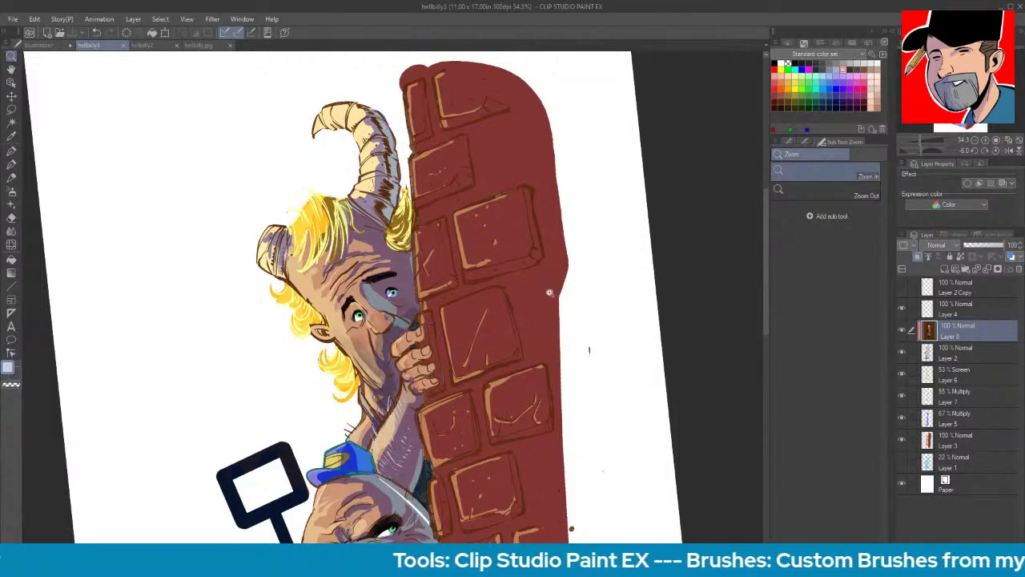
pyautogui.click(965, 418)
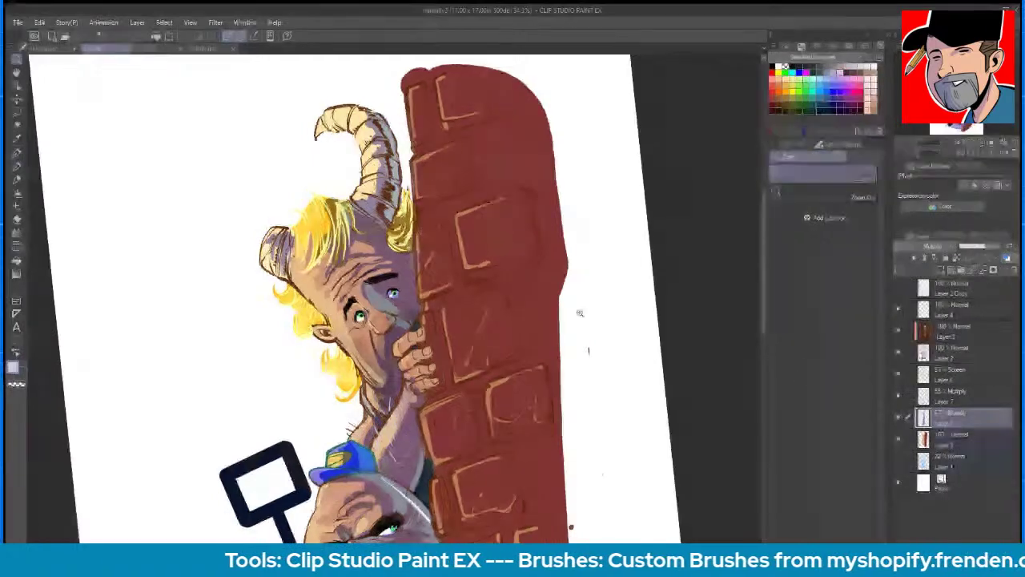
pyautogui.press('b')
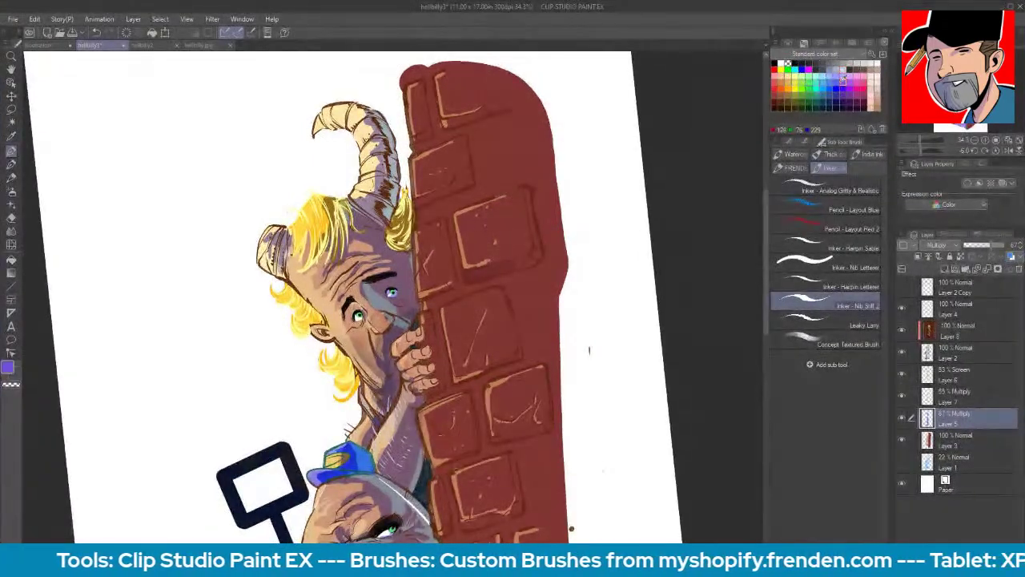
pyautogui.moveTo(463, 280); pyautogui.dragTo(527, 266)
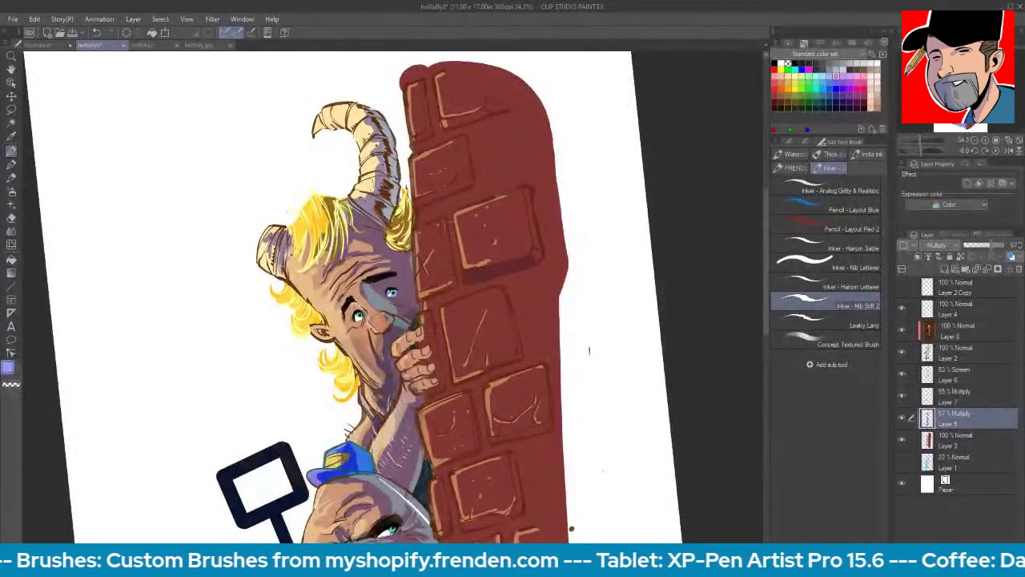
# - Try painting lavender shadows along the edges of the surrounding upper and middle bricks on the Multiply layer
pyautogui.moveTo(460, 243); pyautogui.dragTo(468, 280)
pyautogui.moveTo(419, 199); pyautogui.dragTo(455, 191)
pyautogui.moveTo(431, 78)
pyautogui.mouseDown()
pyautogui.moveTo(442, 129)
pyautogui.moveTo(495, 104)
pyautogui.mouseUp()
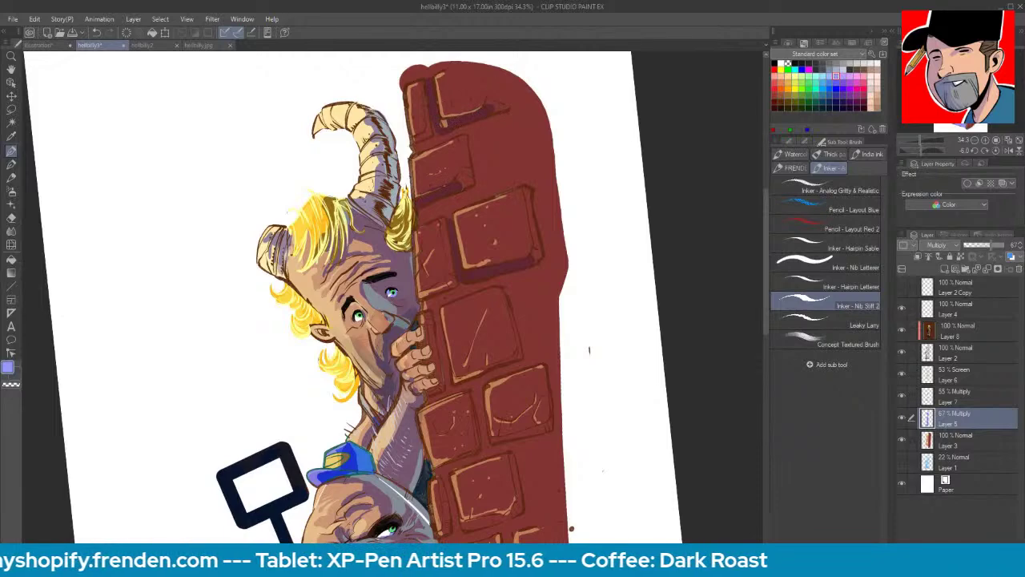
pyautogui.moveTo(437, 314)
pyautogui.mouseDown()
pyautogui.moveTo(454, 388)
pyautogui.moveTo(518, 360)
pyautogui.mouseUp()
pyautogui.moveTo(487, 440); pyautogui.dragTo(554, 426)
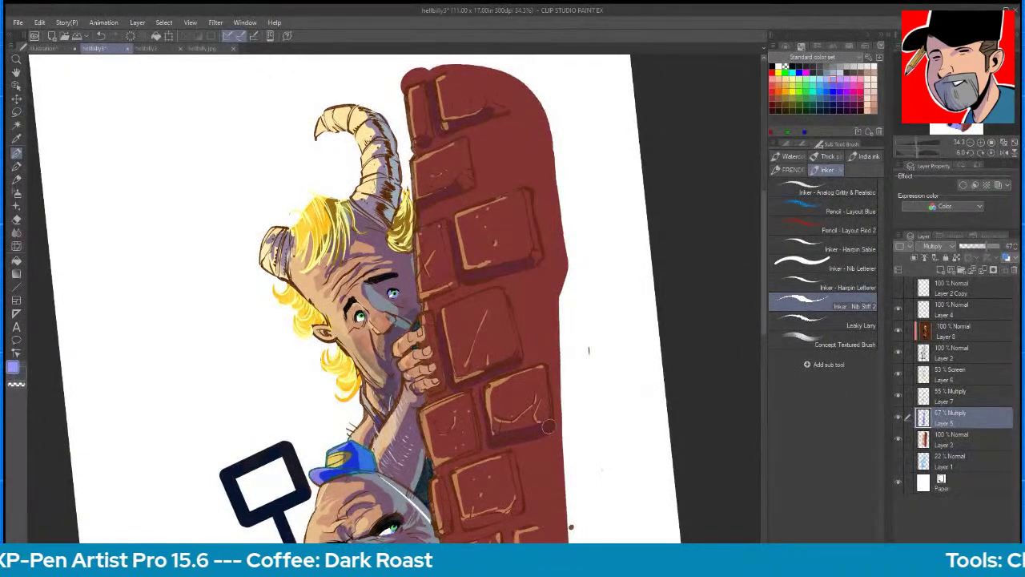
pyautogui.moveTo(433, 465); pyautogui.dragTo(481, 453)
pyautogui.moveTo(463, 525); pyautogui.dragTo(514, 511)
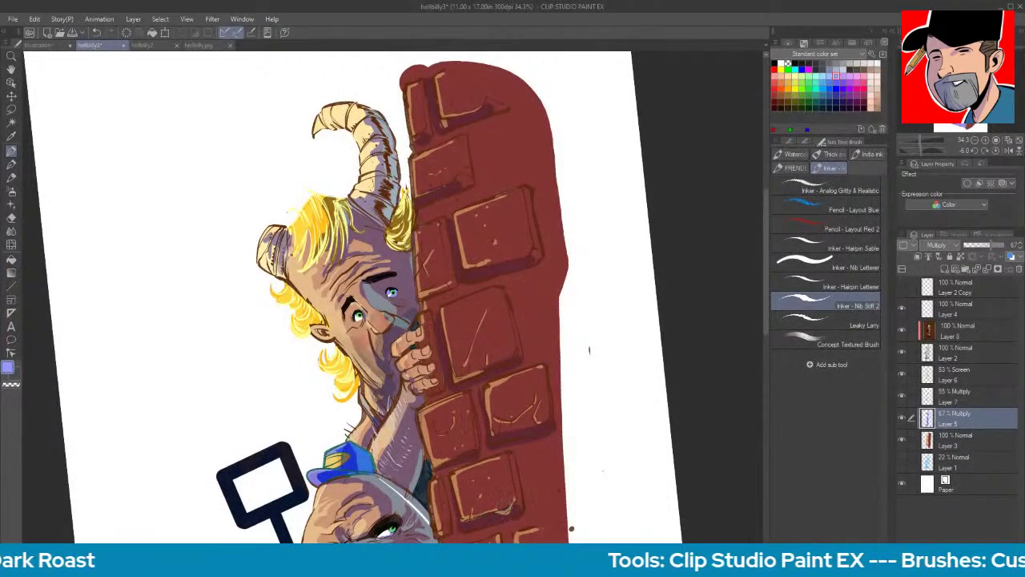
# - Undo the last series of brick shadow strokes
pyautogui.hotkey('ctrl', 'z')
pyautogui.hotkey('ctrl', 'z')
pyautogui.hotkey('ctrl', 'z')
pyautogui.hotkey('ctrl', 'z')
pyautogui.hotkey('ctrl', 'z')
pyautogui.hotkey('ctrl', 'z')
pyautogui.hotkey('ctrl', 'z')
pyautogui.hotkey('ctrl', 'z')
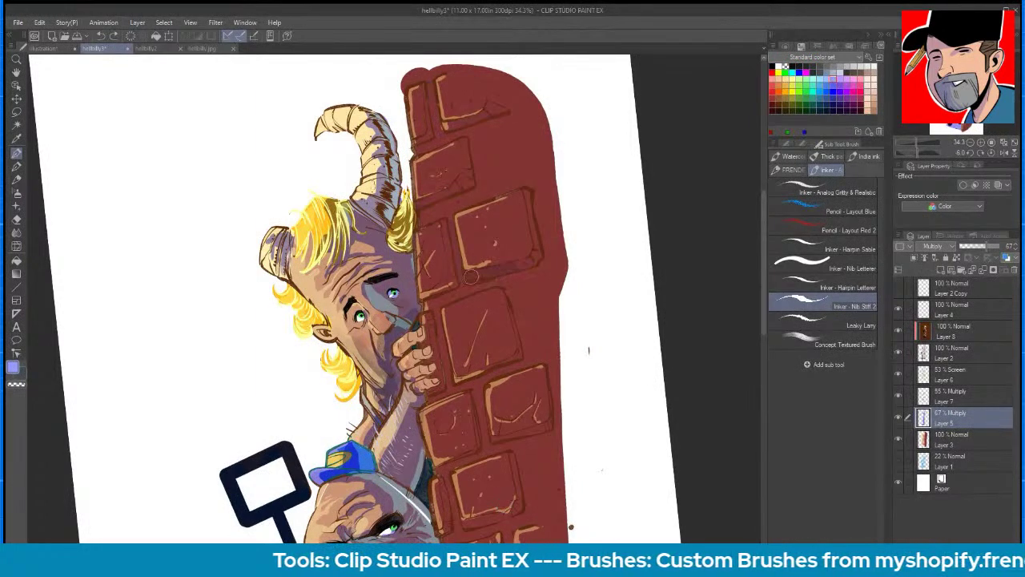
# - Paint lavender shadows along the right and lower edges of the bricks in the upper part of the wall
pyautogui.moveTo(423, 200)
pyautogui.mouseDown()
pyautogui.moveTo(470, 169)
pyautogui.moveTo(464, 138)
pyautogui.mouseUp()
pyautogui.moveTo(469, 173); pyautogui.dragTo(466, 184)
pyautogui.moveTo(431, 81)
pyautogui.mouseDown()
pyautogui.moveTo(422, 139)
pyautogui.moveTo(491, 110)
pyautogui.moveTo(500, 88)
pyautogui.mouseUp()
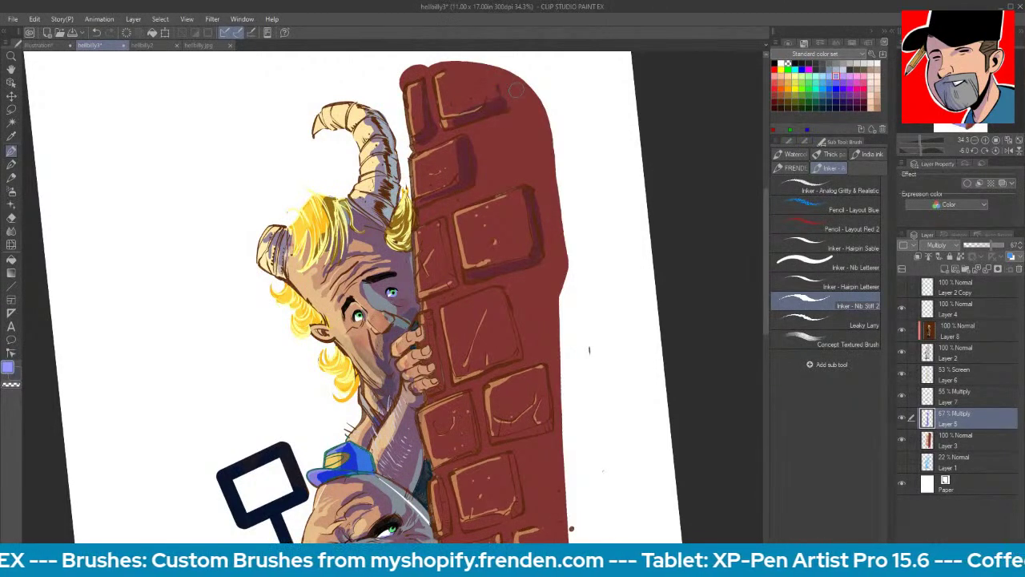
pyautogui.moveTo(449, 223)
pyautogui.mouseDown()
pyautogui.moveTo(453, 283)
pyautogui.moveTo(435, 339)
pyautogui.moveTo(441, 388)
pyautogui.mouseUp()
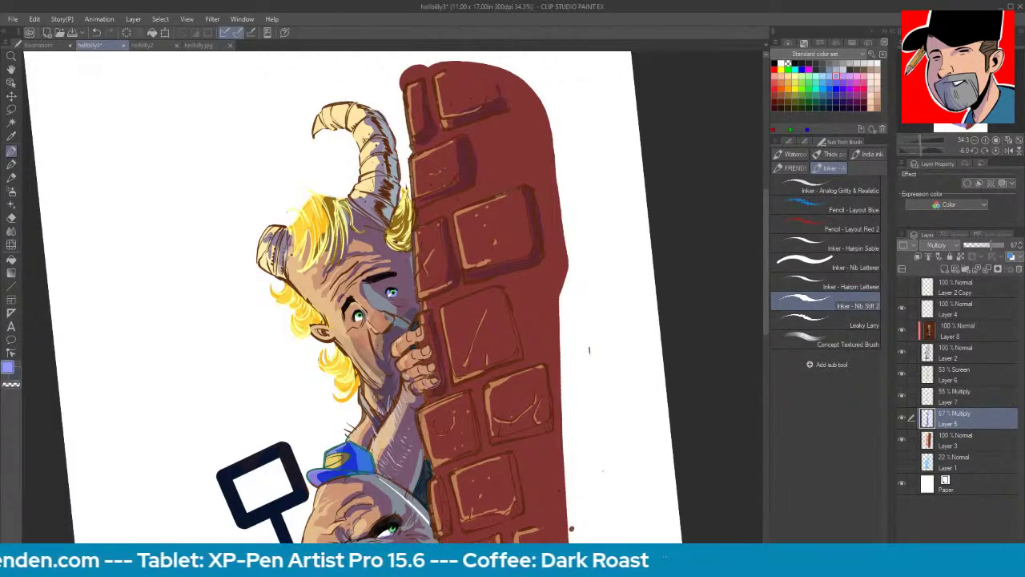
# - Shade the right and lower edges of the middle bricks beside the horned character's hand and the blue cap
pyautogui.moveTo(522, 287)
pyautogui.mouseDown()
pyautogui.moveTo(509, 362)
pyautogui.moveTo(519, 360)
pyautogui.moveTo(545, 430)
pyautogui.moveTo(490, 442)
pyautogui.mouseUp()
pyautogui.moveTo(475, 393); pyautogui.dragTo(437, 468)
pyautogui.moveTo(514, 459); pyautogui.dragTo(519, 503)
pyautogui.moveTo(446, 478); pyautogui.dragTo(443, 517)
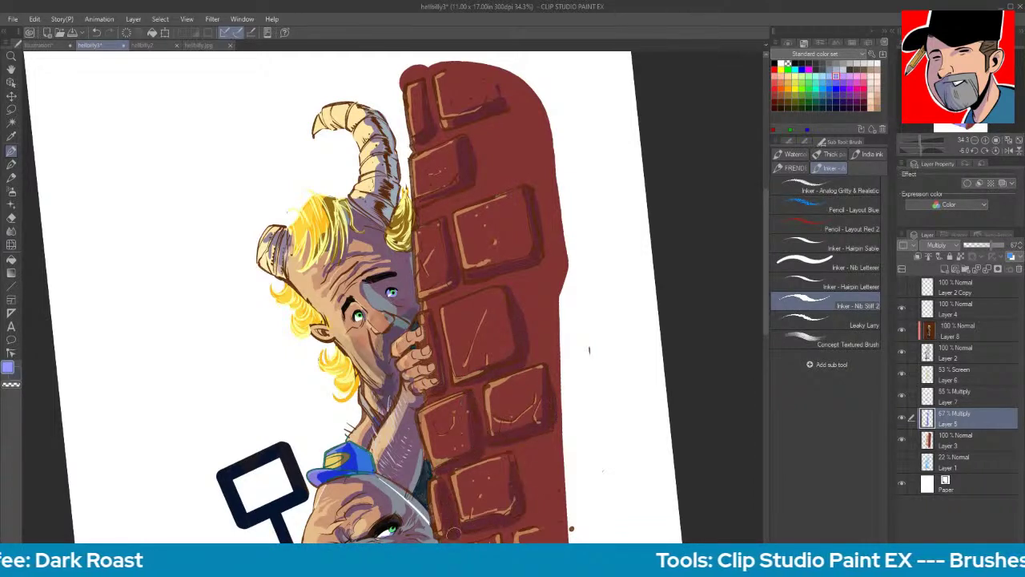
# - Continue the lavender edge shadows on the lower bricks beside the capped character, down to the foot of the wall
pyautogui.moveTo(571, 529); pyautogui.dragTo(503, 360)
pyautogui.moveTo(383, 440)
pyautogui.mouseDown()
pyautogui.moveTo(436, 409)
pyautogui.moveTo(432, 384)
pyautogui.moveTo(399, 493)
pyautogui.moveTo(446, 499)
pyautogui.moveTo(481, 462)
pyautogui.mouseUp()
pyautogui.moveTo(587, 468); pyautogui.dragTo(617, 363)
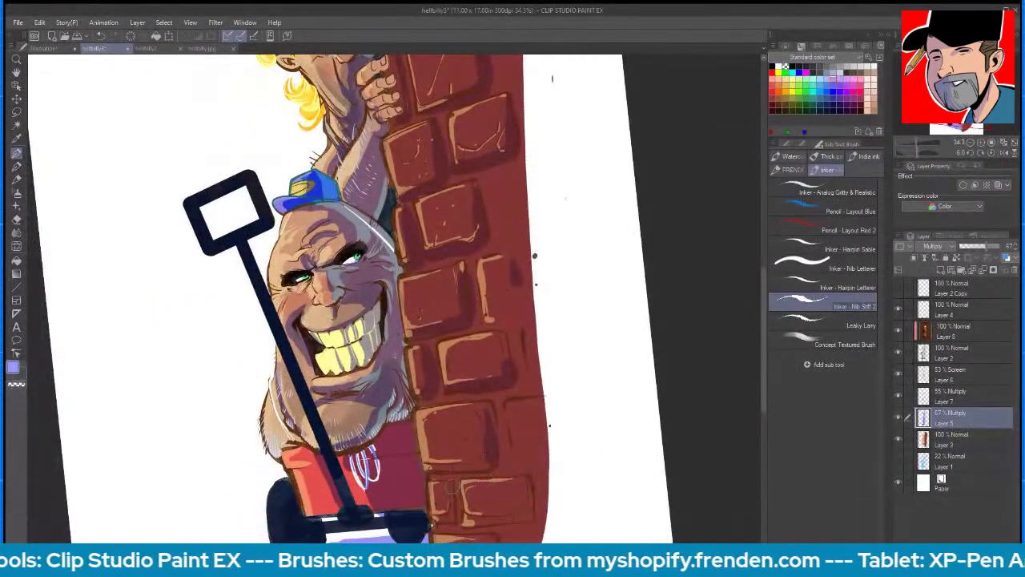
pyautogui.moveTo(530, 487); pyautogui.dragTo(531, 513)
pyautogui.moveTo(609, 434); pyautogui.dragTo(639, 329)
pyautogui.moveTo(526, 436)
pyautogui.mouseDown()
pyautogui.moveTo(527, 474)
pyautogui.moveTo(474, 490)
pyautogui.mouseUp()
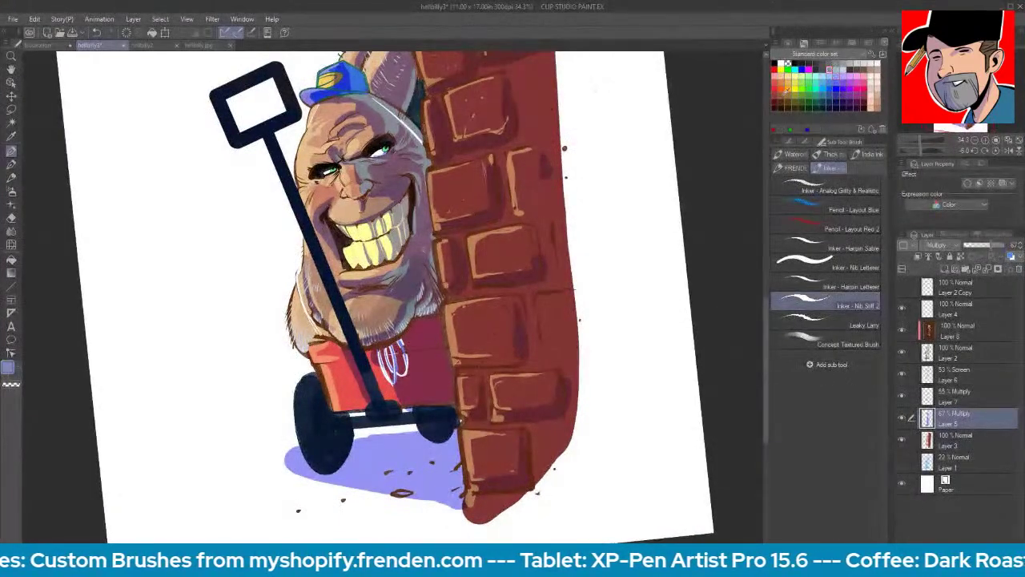
# - On Layer 3, paint blue-grey mortar lines between the middle bricks beside the grinning character's face
pyautogui.click(971, 440)
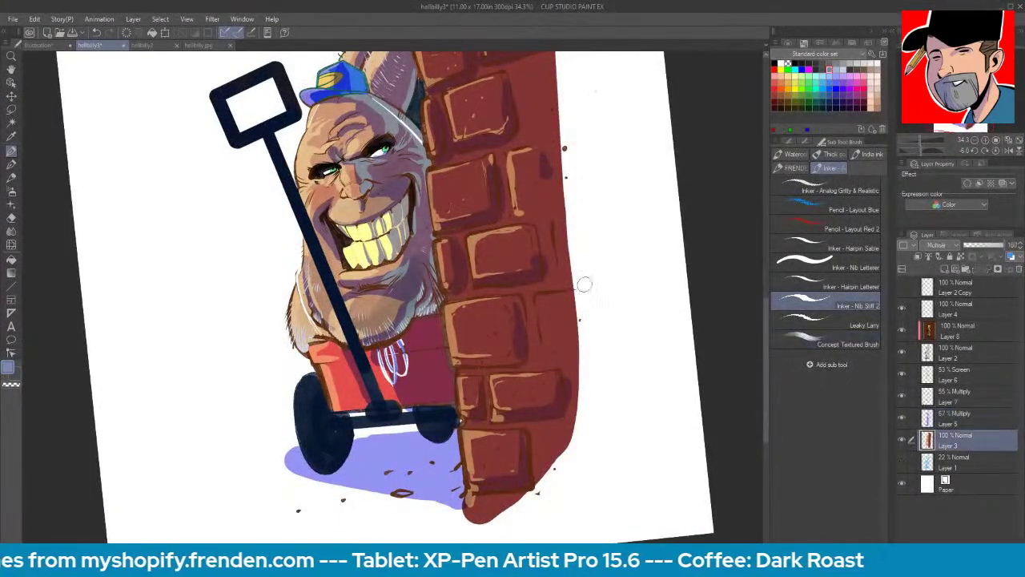
pyautogui.moveTo(505, 224); pyautogui.dragTo(498, 152)
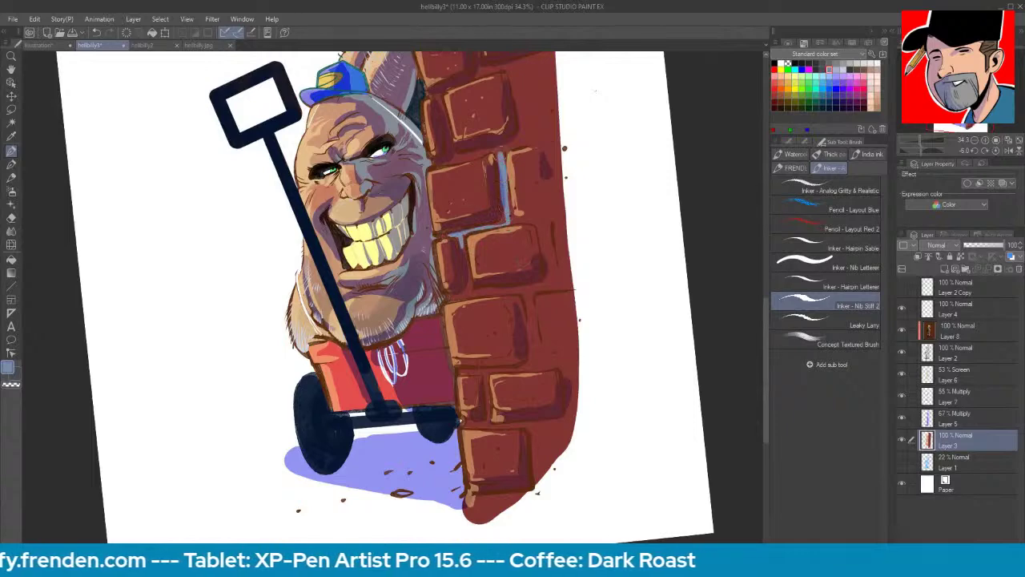
pyautogui.moveTo(459, 240)
pyautogui.mouseDown()
pyautogui.moveTo(463, 285)
pyautogui.moveTo(536, 280)
pyautogui.mouseUp()
pyautogui.scroll(-4, 584, 226)
pyautogui.press('space')
pyautogui.moveTo(584, 226)
pyautogui.mouseDown()
pyautogui.moveTo(617, 321)
pyautogui.moveTo(645, 306)
pyautogui.mouseUp()
pyautogui.hotkey('ctrl', 'space')
pyautogui.moveTo(529, 238)
pyautogui.mouseDown()
pyautogui.moveTo(469, 243)
pyautogui.moveTo(540, 231)
pyautogui.mouseUp()
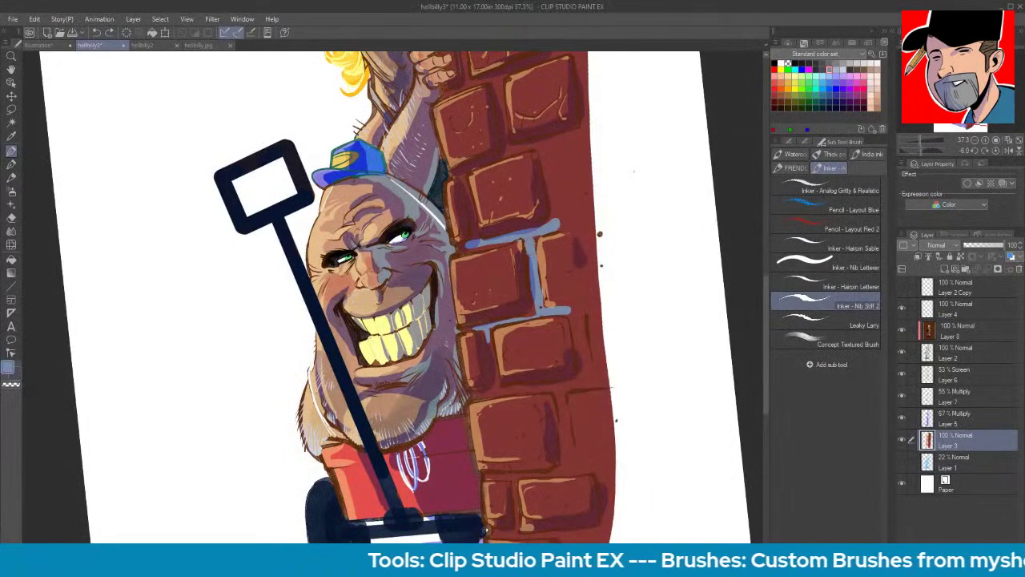
# - Extend the mortar lines around the bricks beside the blue cap and around those level with the grinning character's chin
pyautogui.moveTo(459, 202)
pyautogui.mouseDown()
pyautogui.moveTo(463, 172)
pyautogui.moveTo(506, 150)
pyautogui.moveTo(500, 77)
pyautogui.mouseUp()
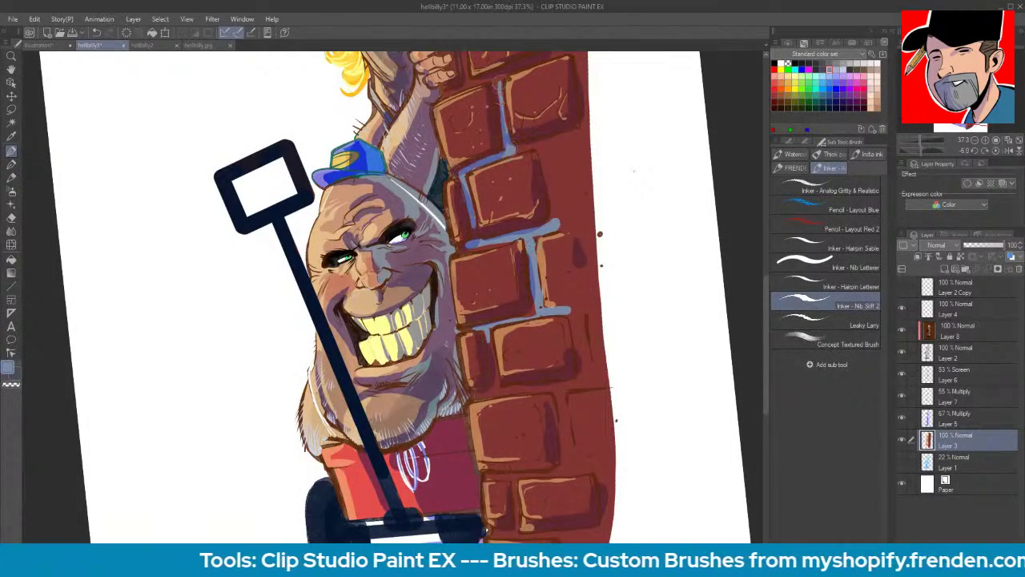
pyautogui.moveTo(545, 158); pyautogui.dragTo(551, 217)
pyautogui.moveTo(496, 390)
pyautogui.mouseDown()
pyautogui.moveTo(490, 336)
pyautogui.moveTo(551, 386)
pyautogui.moveTo(568, 385)
pyautogui.moveTo(567, 469)
pyautogui.mouseUp()
pyautogui.moveTo(491, 474); pyautogui.dragTo(567, 467)
# - Continue the blue-grey mortar around the lower bricks beside the wagon, down to the foot of the wall
pyautogui.press('space')
pyautogui.moveTo(645, 466); pyautogui.dragTo(643, 337)
pyautogui.moveTo(514, 350)
pyautogui.mouseDown()
pyautogui.moveTo(501, 340)
pyautogui.moveTo(498, 384)
pyautogui.mouseUp()
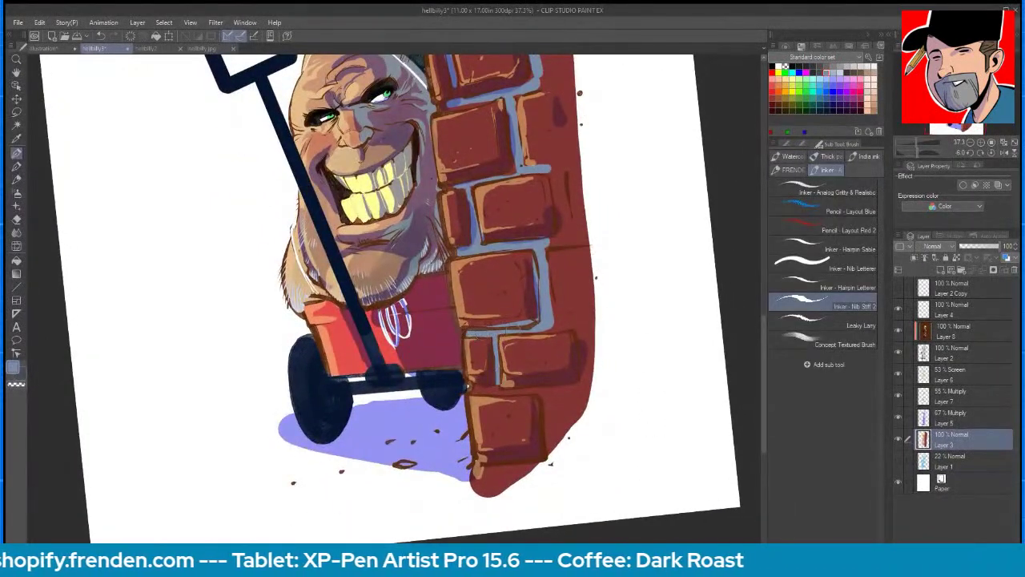
pyautogui.moveTo(545, 280); pyautogui.dragTo(547, 329)
pyautogui.moveTo(541, 331); pyautogui.dragTo(565, 328)
pyautogui.moveTo(535, 243); pyautogui.dragTo(559, 239)
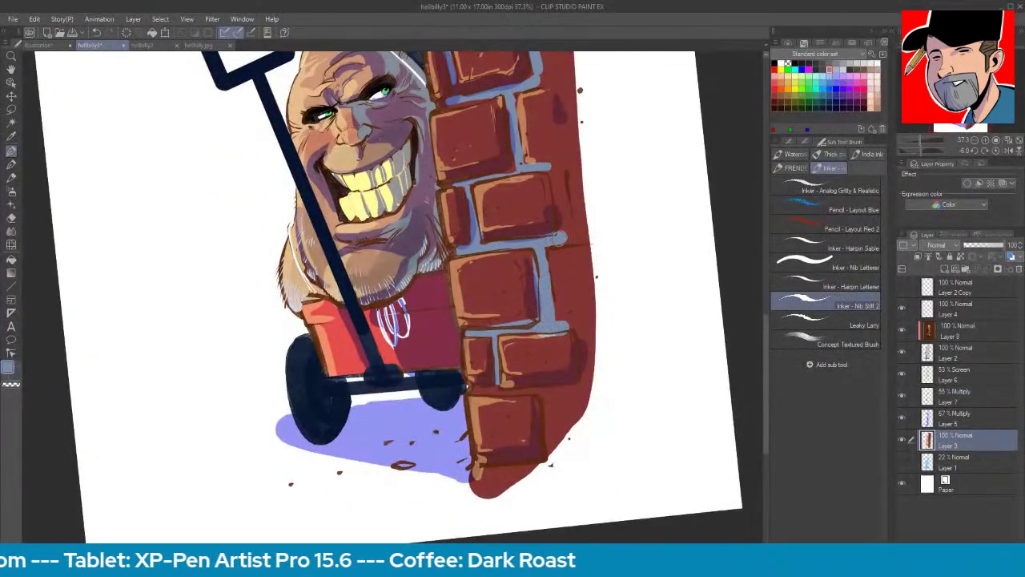
pyautogui.moveTo(556, 168); pyautogui.dragTo(567, 229)
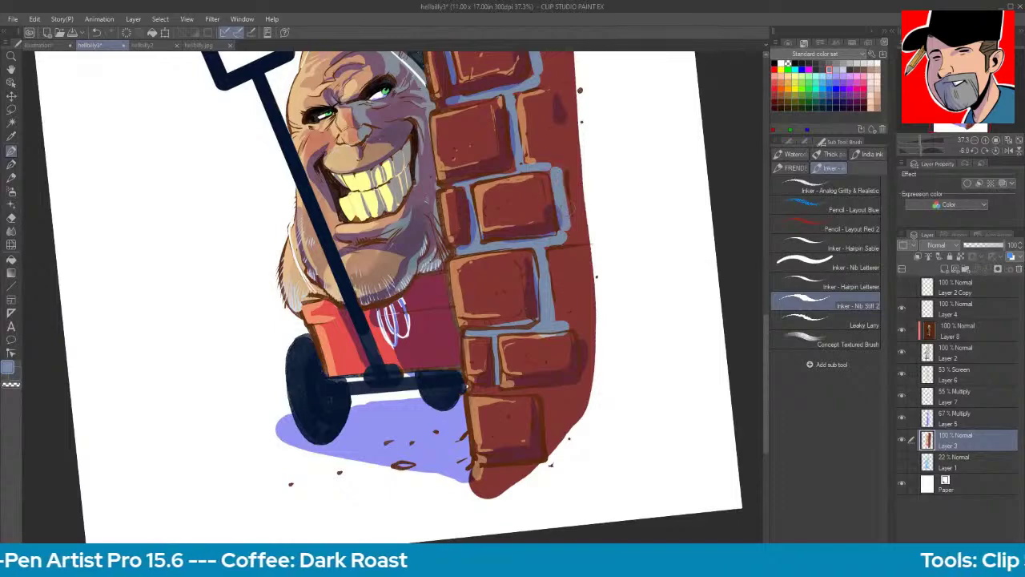
pyautogui.moveTo(481, 387)
pyautogui.mouseDown()
pyautogui.moveTo(547, 406)
pyautogui.moveTo(546, 458)
pyautogui.mouseUp()
# - Paint mortar lines around the upper bricks beside the horned character's hand and face
pyautogui.press('space')
pyautogui.moveTo(636, 263); pyautogui.dragTo(606, 449)
pyautogui.moveTo(615, 303); pyautogui.dragTo(630, 459)
pyautogui.moveTo(418, 292)
pyautogui.mouseDown()
pyautogui.moveTo(455, 281)
pyautogui.moveTo(416, 191)
pyautogui.moveTo(448, 177)
pyautogui.mouseUp()
pyautogui.moveTo(449, 176)
pyautogui.mouseDown()
pyautogui.moveTo(438, 127)
pyautogui.moveTo(453, 176)
pyautogui.moveTo(506, 165)
pyautogui.moveTo(517, 245)
pyautogui.mouseUp()
pyautogui.moveTo(511, 165); pyautogui.dragTo(528, 86)
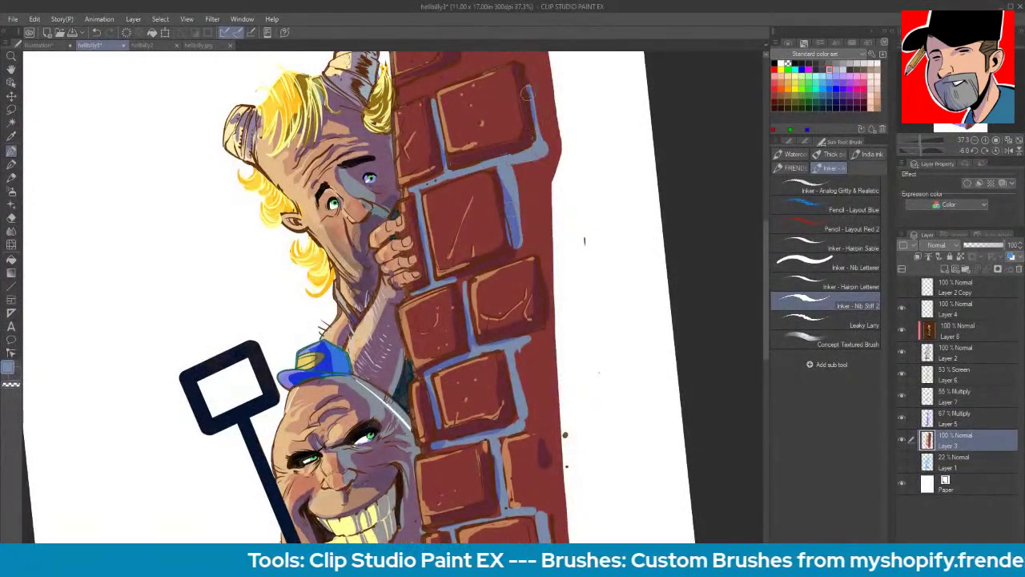
# - Finish the blue-grey mortar lines between the topmost bricks beside the curved horn
pyautogui.scroll(5, 461, 280)
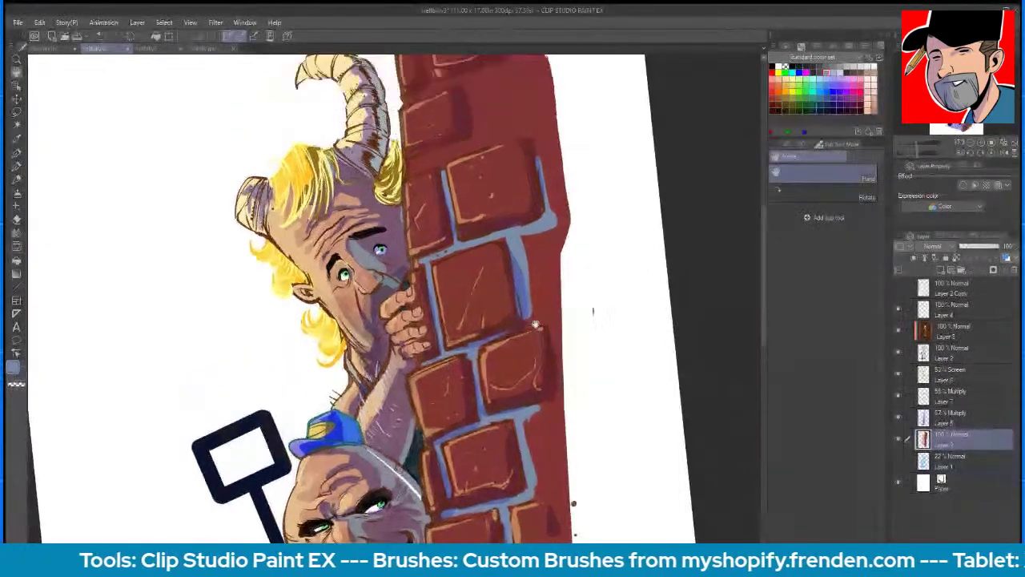
pyautogui.moveTo(430, 293)
pyautogui.mouseDown()
pyautogui.moveTo(485, 275)
pyautogui.moveTo(477, 210)
pyautogui.moveTo(525, 187)
pyautogui.mouseUp()
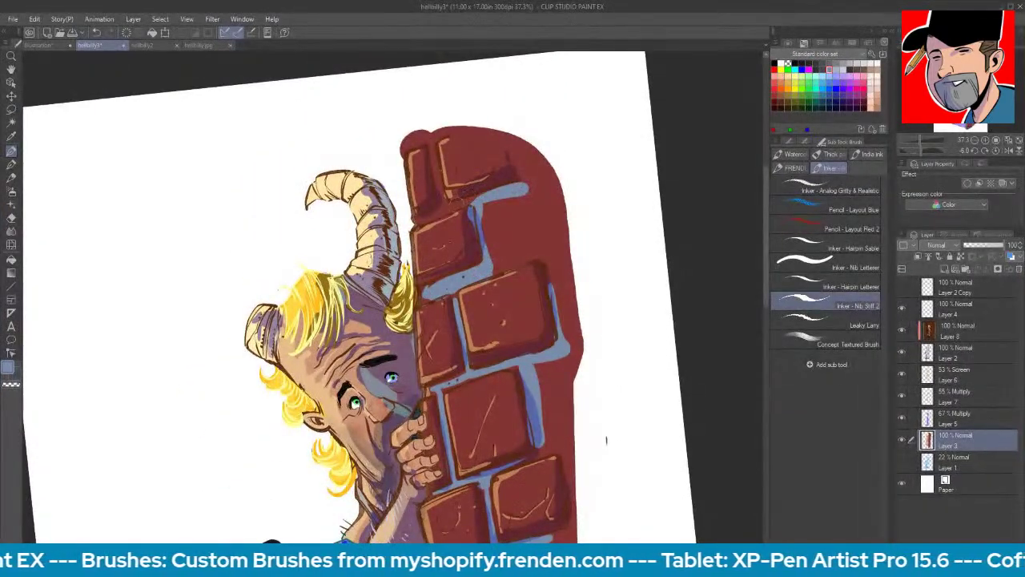
pyautogui.moveTo(420, 215)
pyautogui.mouseDown()
pyautogui.moveTo(438, 195)
pyautogui.moveTo(429, 145)
pyautogui.moveTo(464, 130)
pyautogui.mouseUp()
pyautogui.moveTo(502, 264); pyautogui.dragTo(530, 245)
# - Sample the wall's brick red and widen the wall's outer edge from top to foot with rough Concept Textured Brush strokes
pyautogui.scroll(-4, 602, 339)
pyautogui.press('space')
pyautogui.moveTo(601, 341); pyautogui.dragTo(517, 172)
pyautogui.moveTo(586, 253); pyautogui.dragTo(576, 202)
pyautogui.scroll(-4, 586, 281)
pyautogui.press('space')
pyautogui.moveTo(586, 282); pyautogui.dragTo(578, 300)
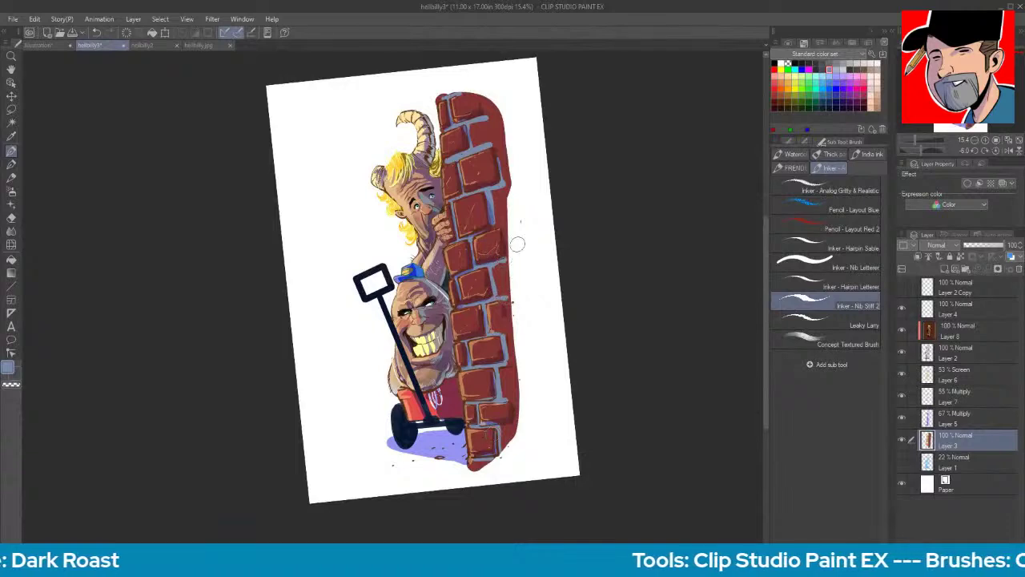
pyautogui.click(12, 137)
pyautogui.click(501, 127)
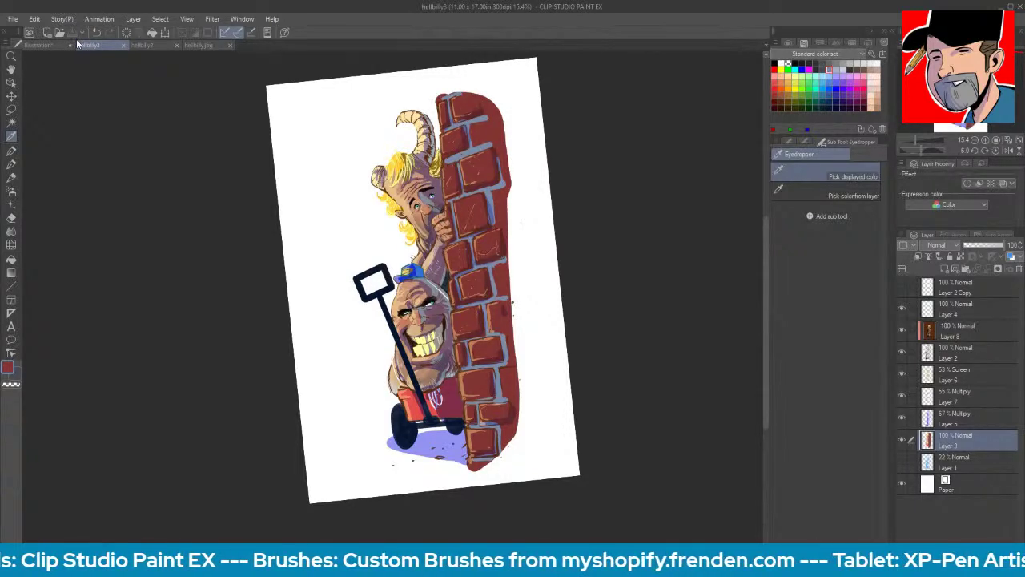
pyautogui.press('b')
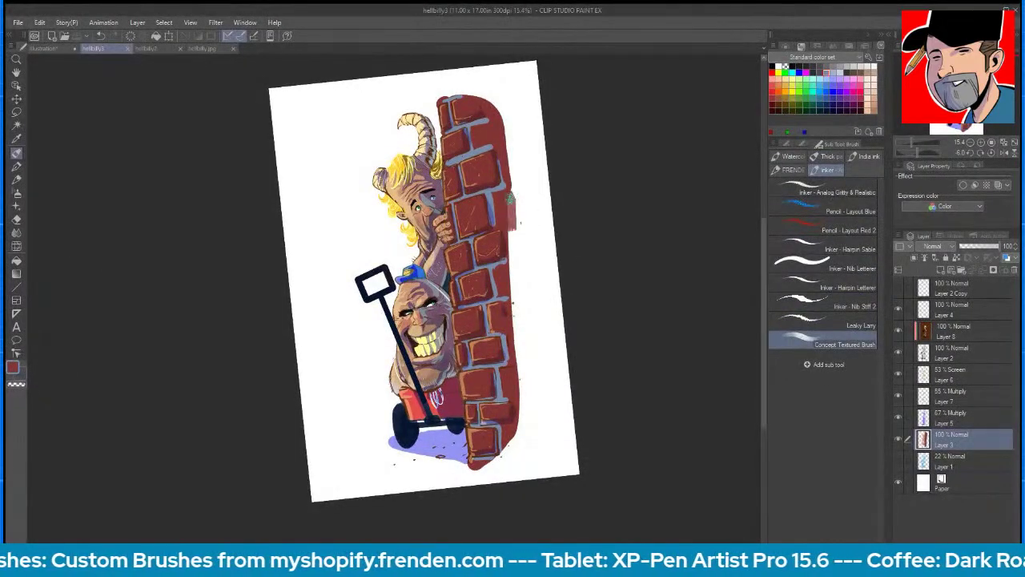
pyautogui.moveTo(511, 199); pyautogui.dragTo(511, 189)
pyautogui.moveTo(512, 228); pyautogui.dragTo(498, 110)
pyautogui.moveTo(511, 250)
pyautogui.mouseDown()
pyautogui.moveTo(517, 300)
pyautogui.moveTo(517, 195)
pyautogui.moveTo(527, 392)
pyautogui.moveTo(519, 373)
pyautogui.moveTo(522, 433)
pyautogui.moveTo(512, 443)
pyautogui.moveTo(529, 415)
pyautogui.moveTo(531, 373)
pyautogui.moveTo(531, 410)
pyautogui.moveTo(527, 239)
pyautogui.moveTo(517, 150)
pyautogui.moveTo(493, 100)
pyautogui.mouseUp()
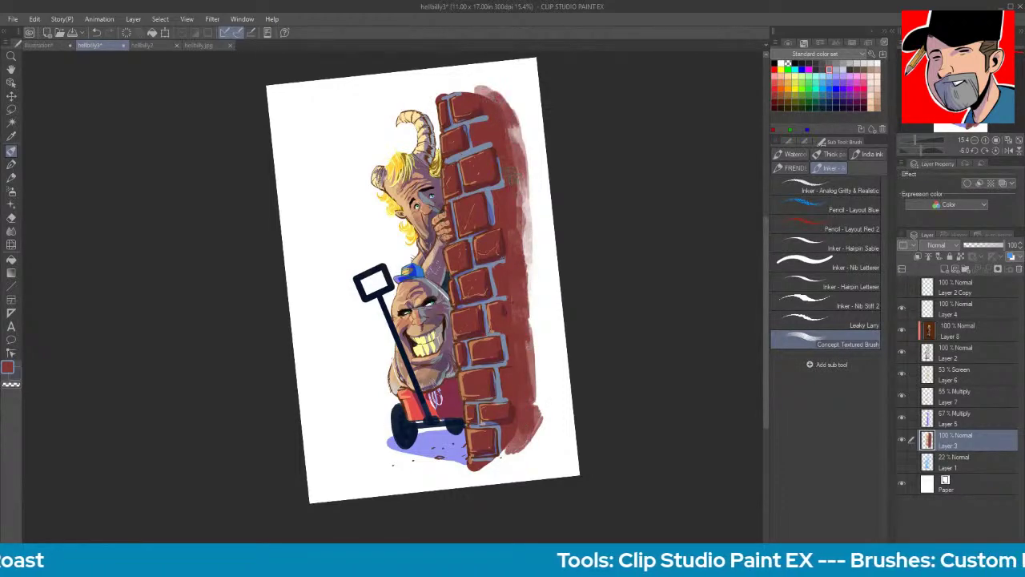
pyautogui.moveTo(511, 174); pyautogui.dragTo(522, 285)
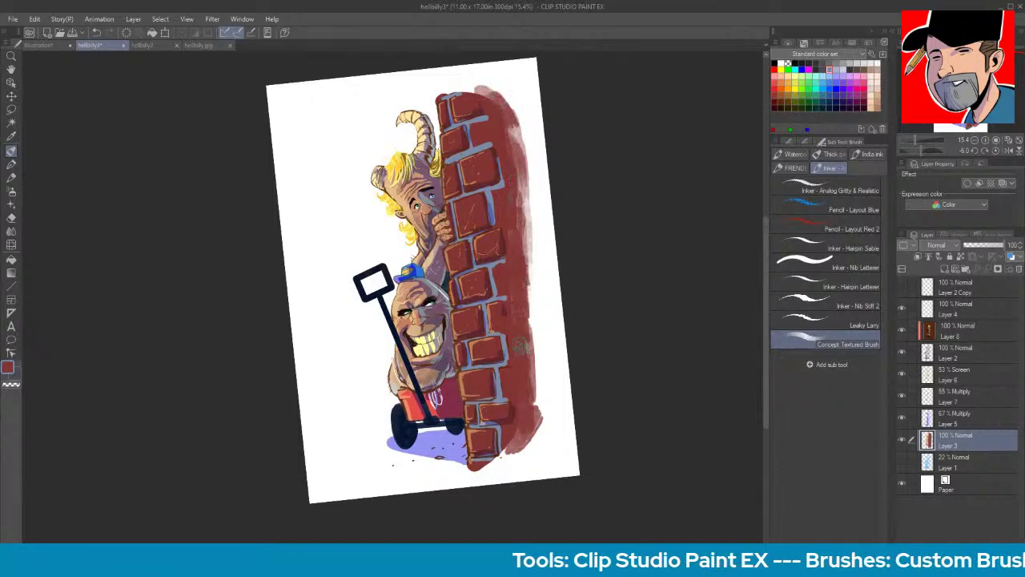
pyautogui.moveTo(521, 434)
pyautogui.mouseDown()
pyautogui.moveTo(535, 429)
pyautogui.moveTo(537, 360)
pyautogui.moveTo(529, 445)
pyautogui.moveTo(524, 433)
pyautogui.mouseUp()
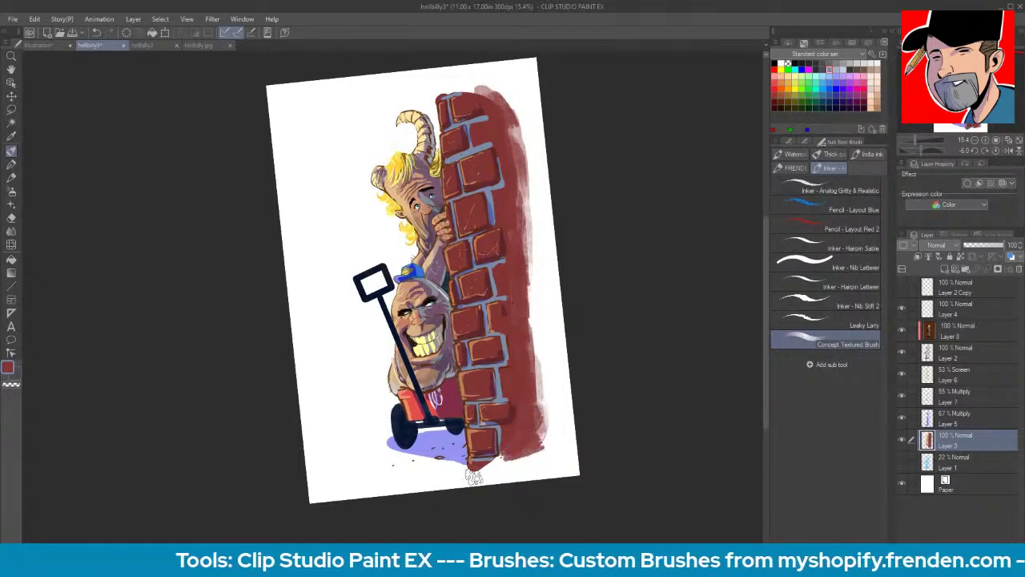
# - Add a new layer directly above Layer 1 and paint a dark green bush behind the two characters
pyautogui.click(965, 464)
pyautogui.click(945, 268)
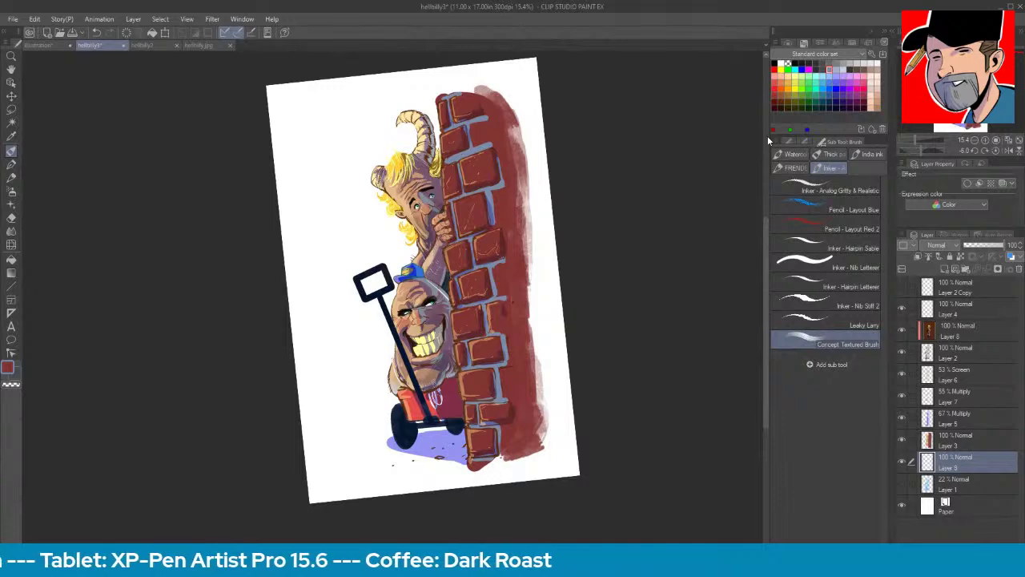
pyautogui.click(802, 101)
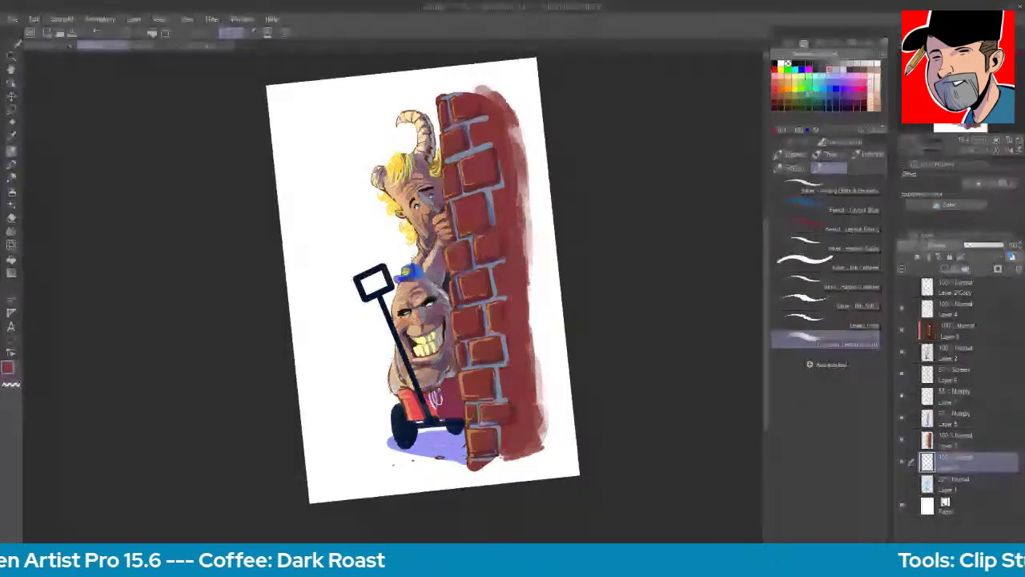
pyautogui.moveTo(407, 241)
pyautogui.mouseDown()
pyautogui.moveTo(406, 268)
pyautogui.moveTo(363, 302)
pyautogui.moveTo(350, 296)
pyautogui.moveTo(366, 308)
pyautogui.moveTo(372, 325)
pyautogui.moveTo(361, 305)
pyautogui.moveTo(362, 326)
pyautogui.moveTo(400, 336)
pyautogui.moveTo(395, 350)
pyautogui.moveTo(339, 352)
pyautogui.moveTo(342, 380)
pyautogui.moveTo(379, 386)
pyautogui.moveTo(364, 398)
pyautogui.moveTo(333, 394)
pyautogui.moveTo(347, 378)
pyautogui.moveTo(342, 329)
pyautogui.moveTo(321, 358)
pyautogui.moveTo(327, 378)
pyautogui.moveTo(370, 396)
pyautogui.moveTo(363, 408)
pyautogui.moveTo(322, 387)
pyautogui.moveTo(315, 370)
pyautogui.moveTo(325, 400)
pyautogui.moveTo(321, 367)
pyautogui.mouseUp()
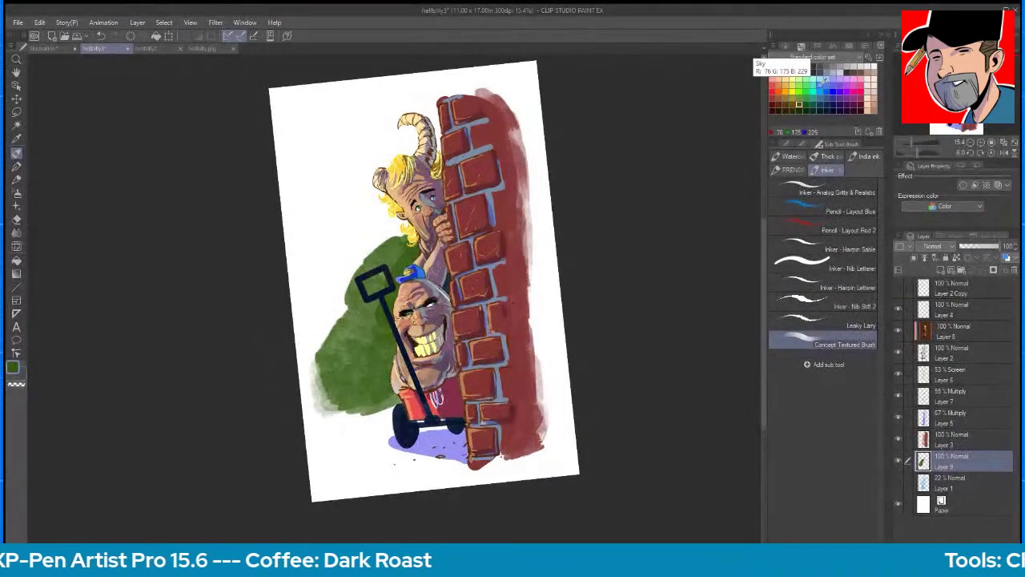
# - Add another layer beneath the bush and paint a Sky blue background behind the horned character with the textured brush
pyautogui.click(824, 81)
pyautogui.click(961, 485)
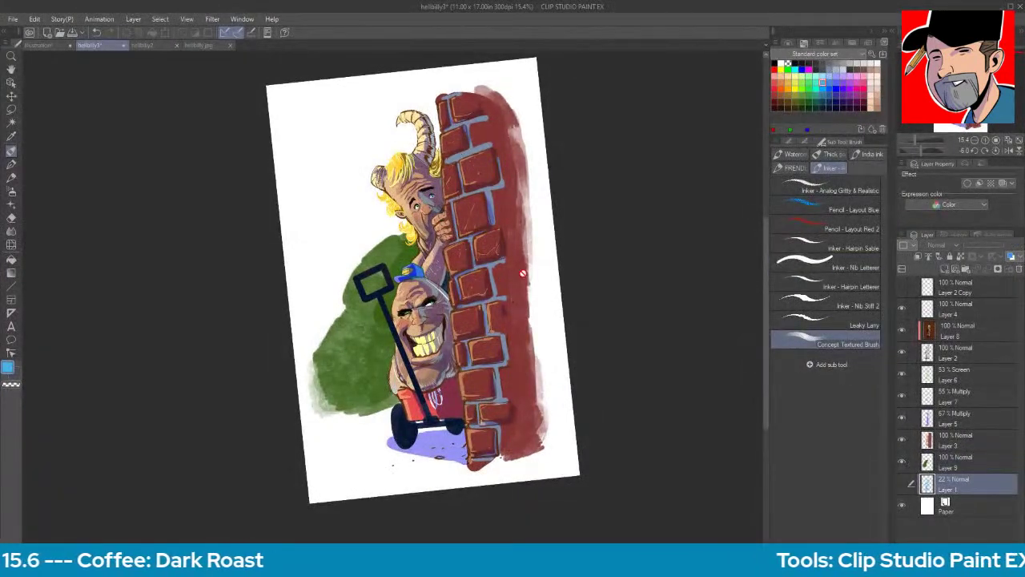
pyautogui.click(940, 270)
pyautogui.moveTo(399, 224)
pyautogui.mouseDown()
pyautogui.moveTo(366, 276)
pyautogui.moveTo(362, 216)
pyautogui.moveTo(366, 228)
pyautogui.moveTo(378, 168)
pyautogui.moveTo(390, 148)
pyautogui.moveTo(442, 148)
pyautogui.moveTo(406, 124)
pyautogui.moveTo(370, 153)
pyautogui.moveTo(360, 184)
pyautogui.moveTo(344, 184)
pyautogui.moveTo(357, 300)
pyautogui.moveTo(351, 256)
pyautogui.moveTo(360, 282)
pyautogui.moveTo(370, 209)
pyautogui.moveTo(388, 266)
pyautogui.mouseUp()
pyautogui.moveTo(407, 183); pyautogui.dragTo(361, 250)
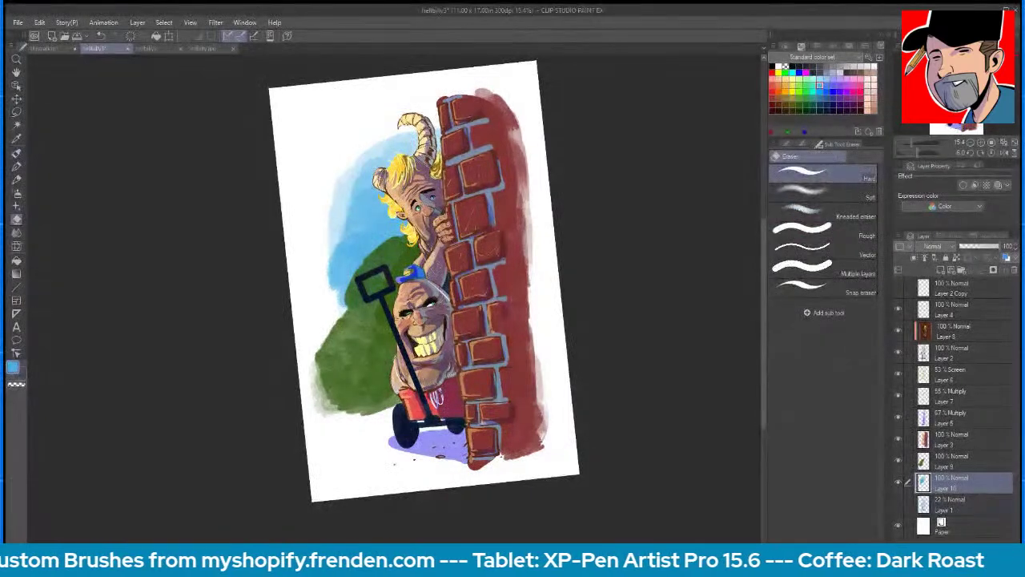
pyautogui.press('b')
pyautogui.moveTo(361, 189)
pyautogui.mouseDown()
pyautogui.moveTo(345, 276)
pyautogui.moveTo(337, 245)
pyautogui.moveTo(341, 280)
pyautogui.moveTo(340, 193)
pyautogui.moveTo(410, 144)
pyautogui.mouseUp()
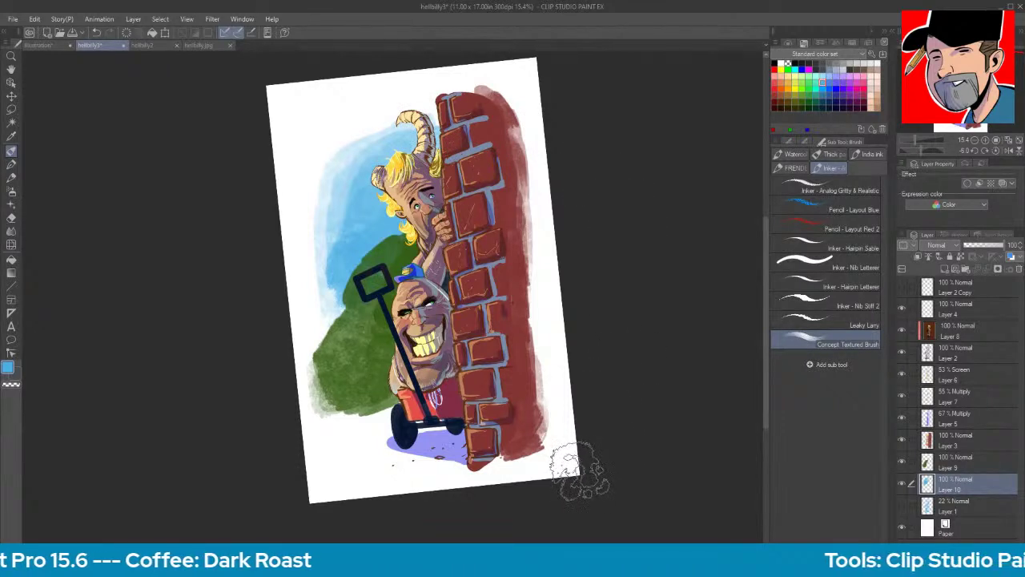
# - Set the blue sky layer's opacity to 71% and the green bush layer's opacity to 100%
pyautogui.click(987, 247)
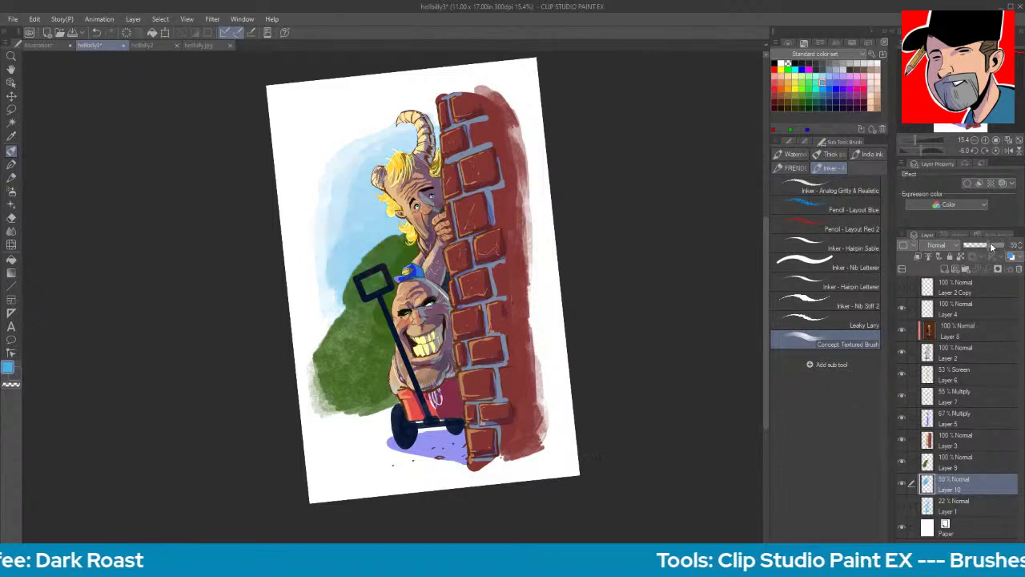
pyautogui.click(993, 247)
pyautogui.click(973, 462)
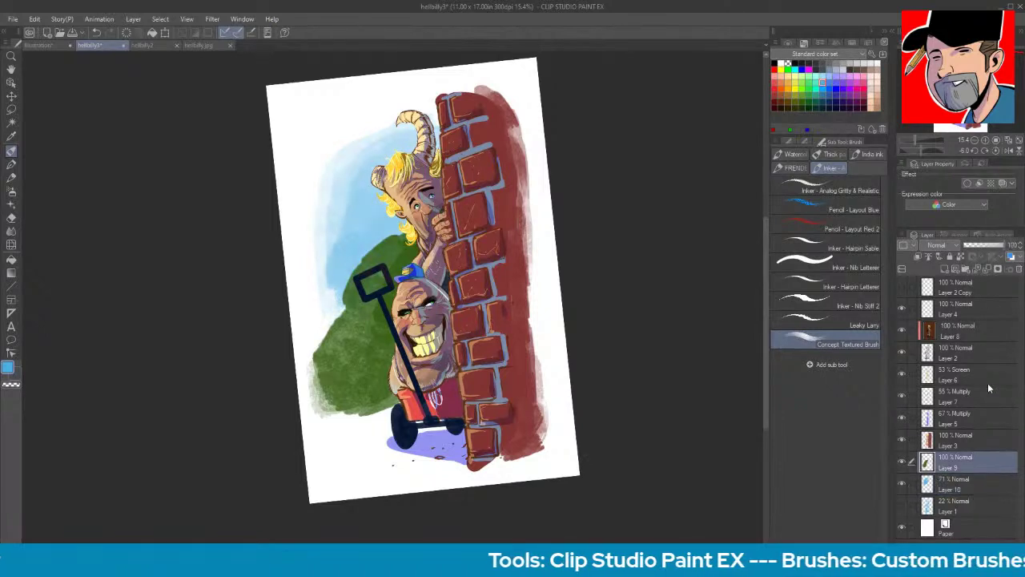
pyautogui.moveTo(995, 244); pyautogui.dragTo(1017, 246)
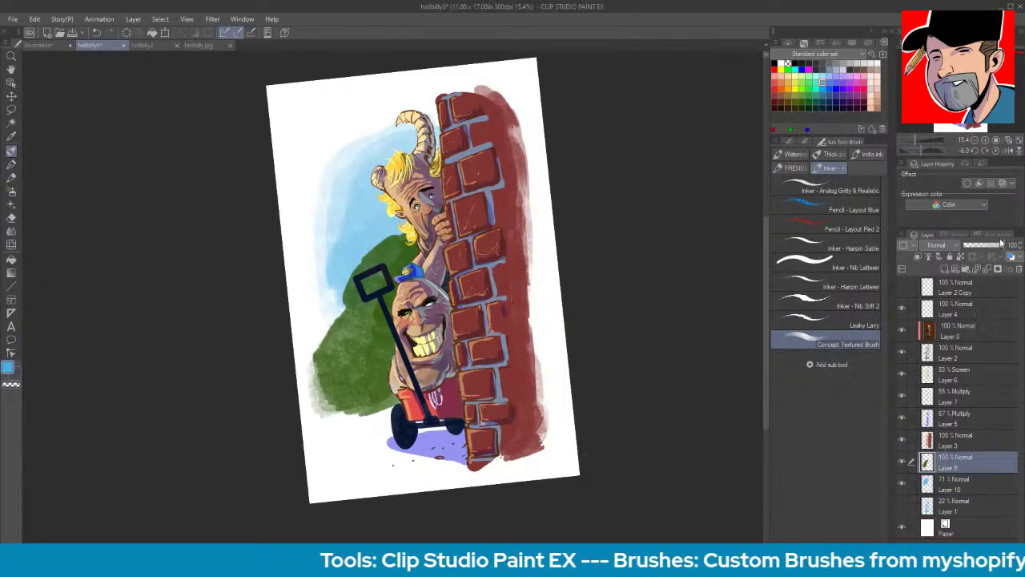
# - Paint yellow-green highlights and small leaf specks over the upper side of the bush on Layer 9
pyautogui.press('space')
pyautogui.moveTo(620, 302); pyautogui.dragTo(571, 358)
pyautogui.hotkey('ctrl', 'space')
pyautogui.moveTo(407, 310); pyautogui.dragTo(440, 302)
pyautogui.moveTo(606, 267); pyautogui.dragTo(620, 226)
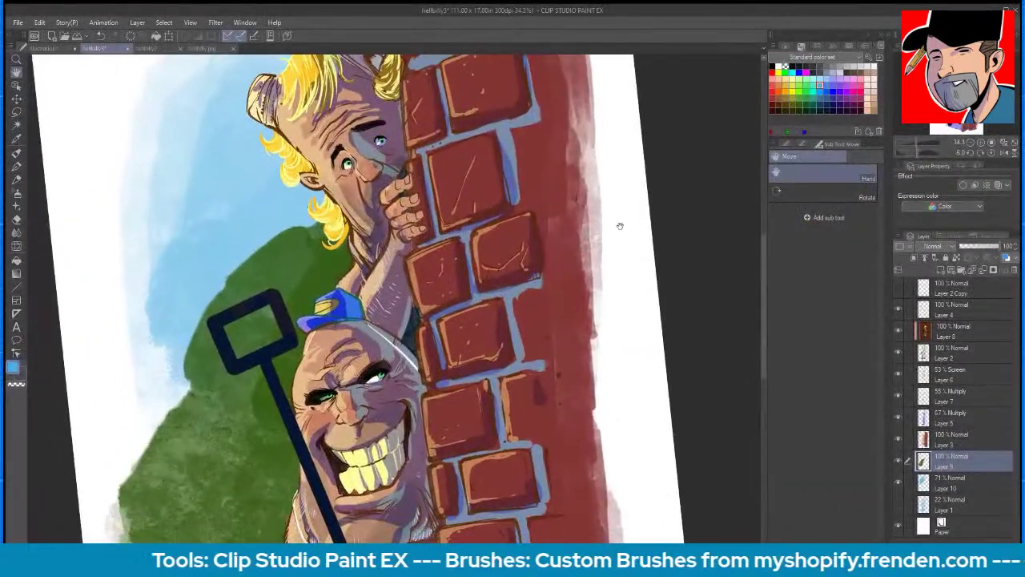
pyautogui.click(792, 85)
pyautogui.press('b')
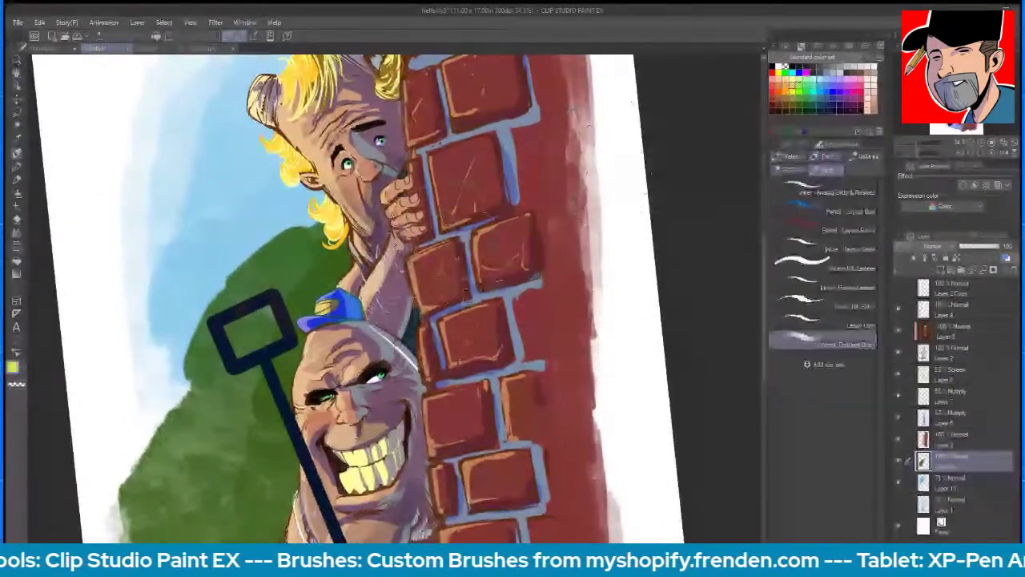
pyautogui.click(222, 418)
pyautogui.hotkey('ctrl', 'z')
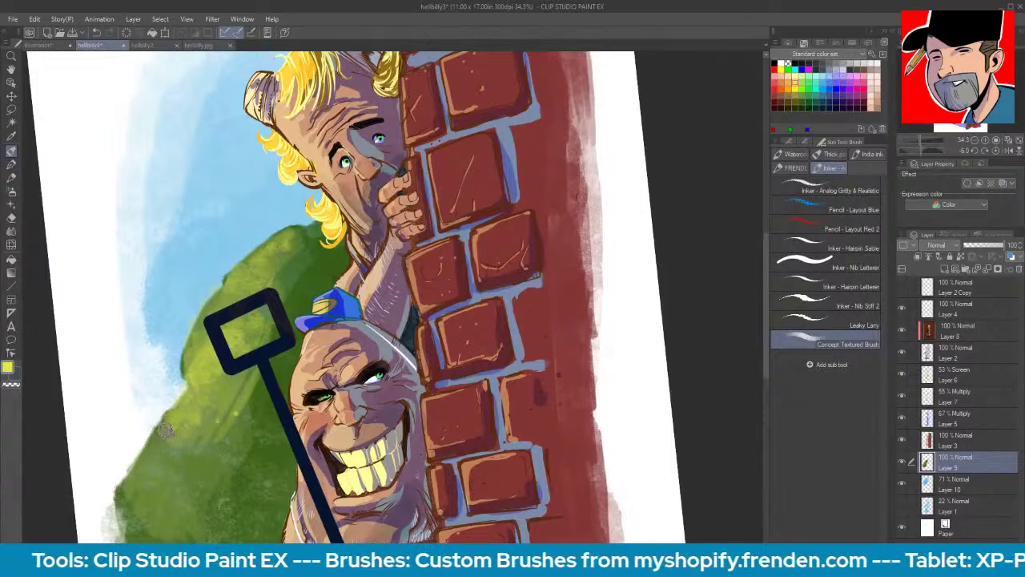
pyautogui.moveTo(240, 298)
pyautogui.mouseDown()
pyautogui.moveTo(211, 305)
pyautogui.moveTo(187, 364)
pyautogui.moveTo(233, 280)
pyautogui.moveTo(293, 237)
pyautogui.mouseUp()
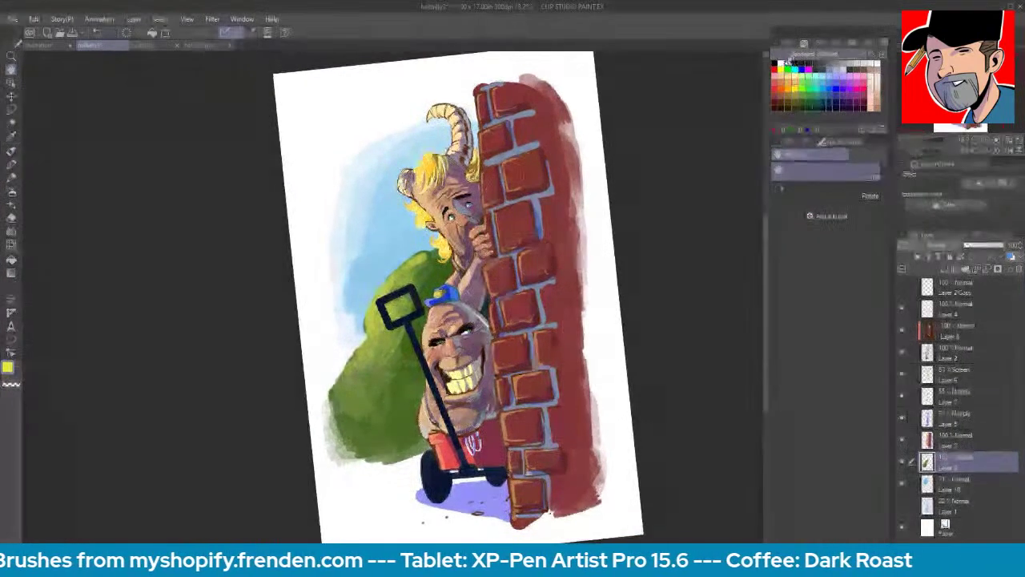
pyautogui.press('p')
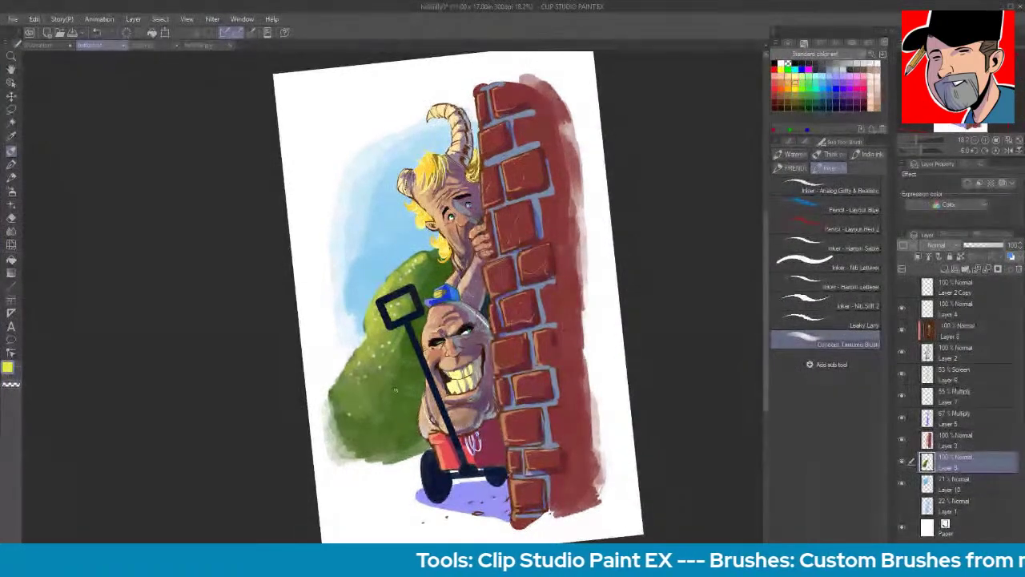
# - Try painting white clouds into the sky on Layer 10 with a larger textured brush
pyautogui.press('x')
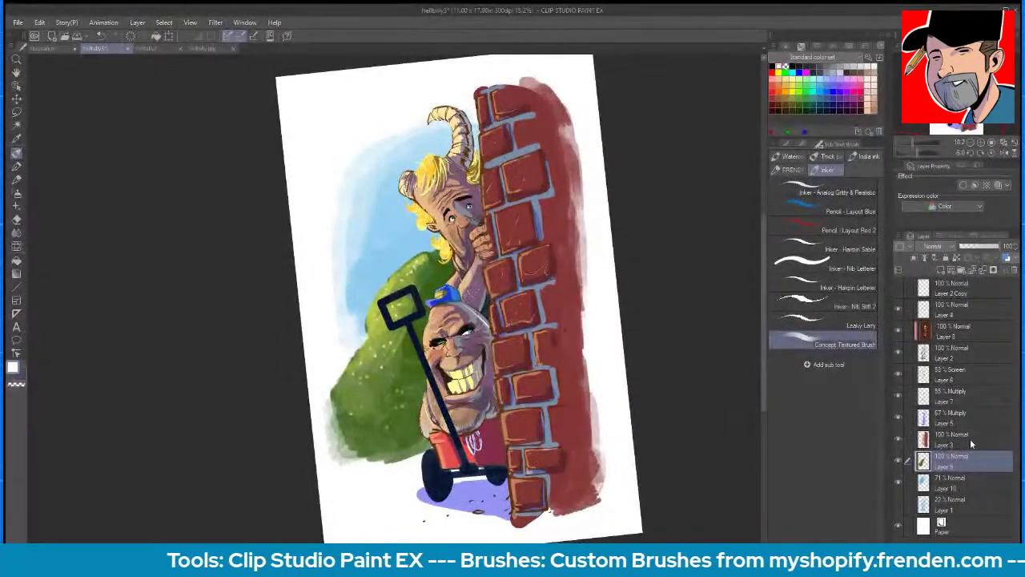
pyautogui.click(953, 479)
pyautogui.press(']')
pyautogui.moveTo(345, 230); pyautogui.dragTo(398, 217)
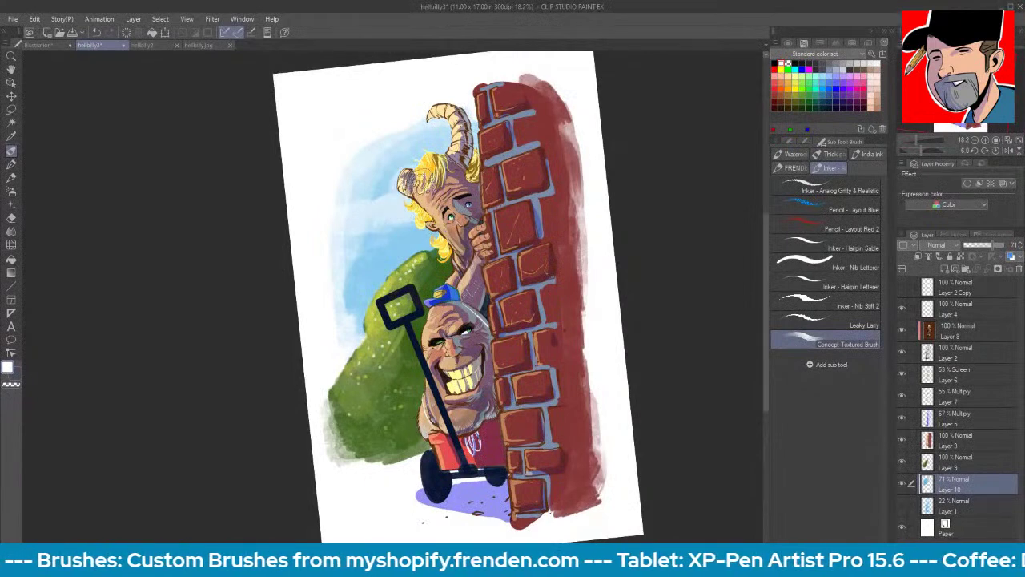
pyautogui.moveTo(414, 213); pyautogui.dragTo(417, 237)
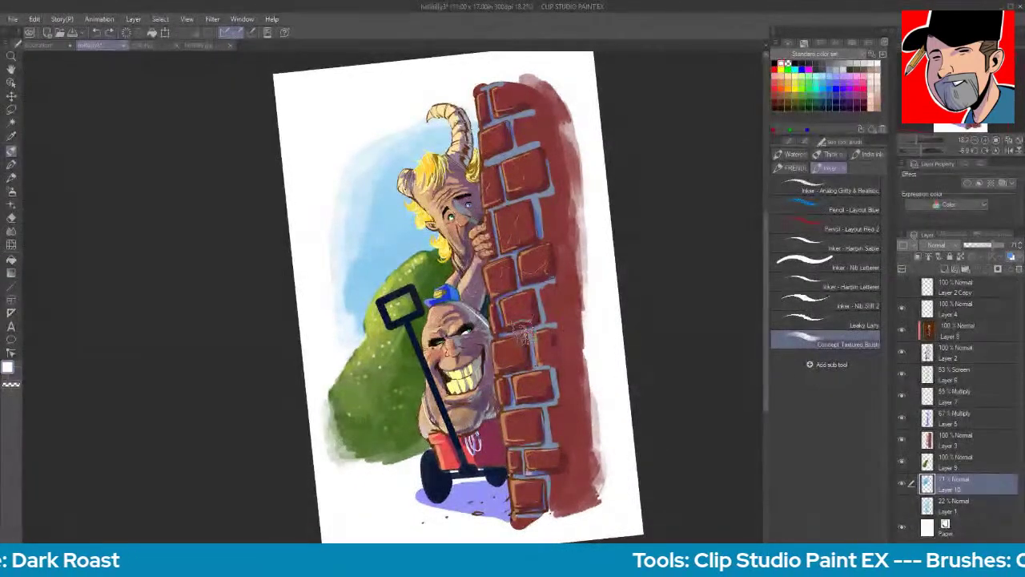
# - Add a new layer beneath the bush layer and paint green blades along the bush's edge with the FX - Grass brush
pyautogui.click(809, 167)
pyautogui.moveTo(883, 217); pyautogui.dragTo(883, 288)
pyautogui.click(881, 440)
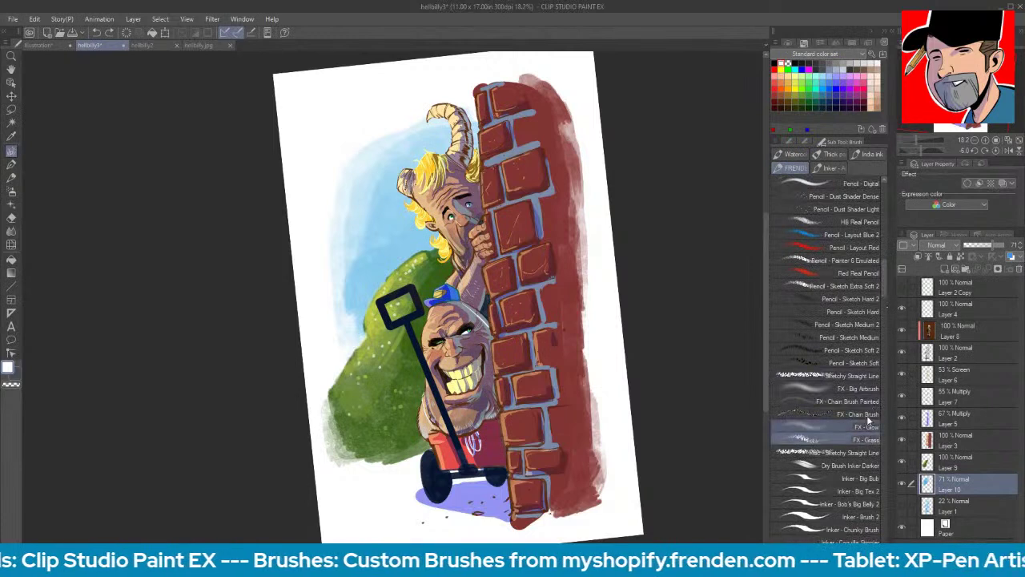
pyautogui.click(964, 467)
pyautogui.click(945, 271)
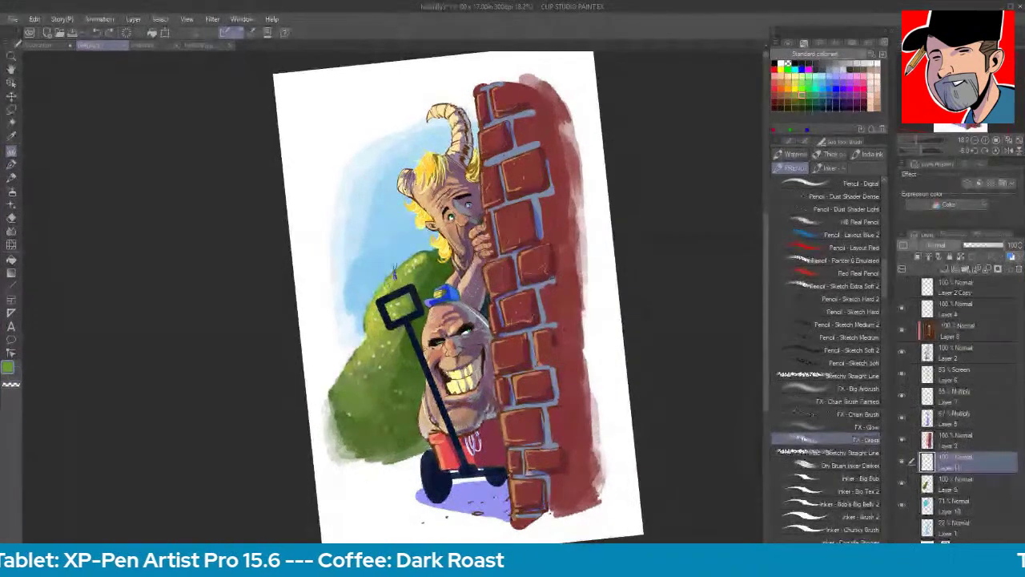
pyautogui.moveTo(985, 464); pyautogui.dragTo(975, 490)
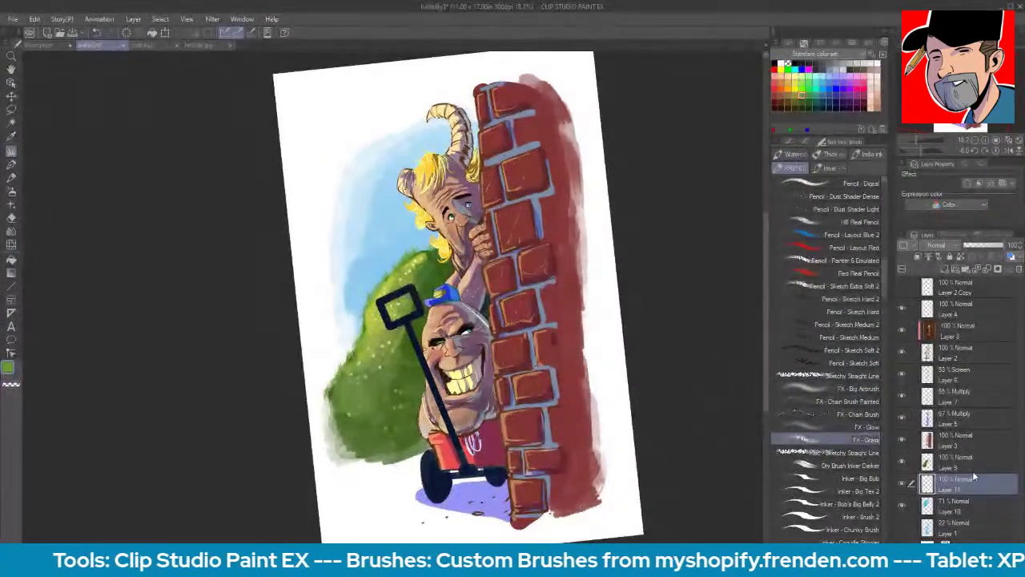
# - Try painting pale yellow grass blades over the lower part of the bush on Layer 9
pyautogui.click(974, 467)
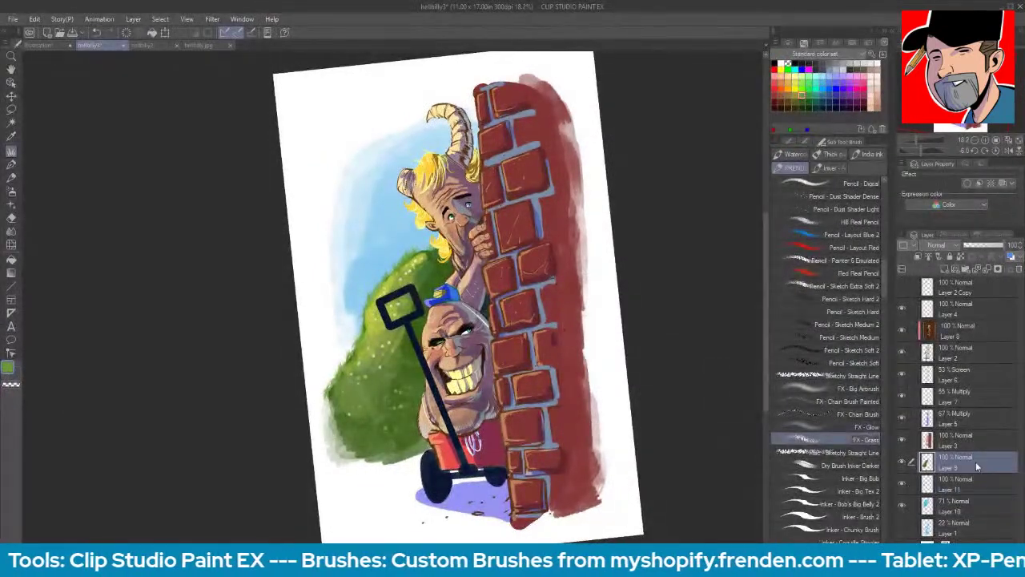
pyautogui.click(794, 77)
pyautogui.moveTo(391, 434); pyautogui.dragTo(394, 378)
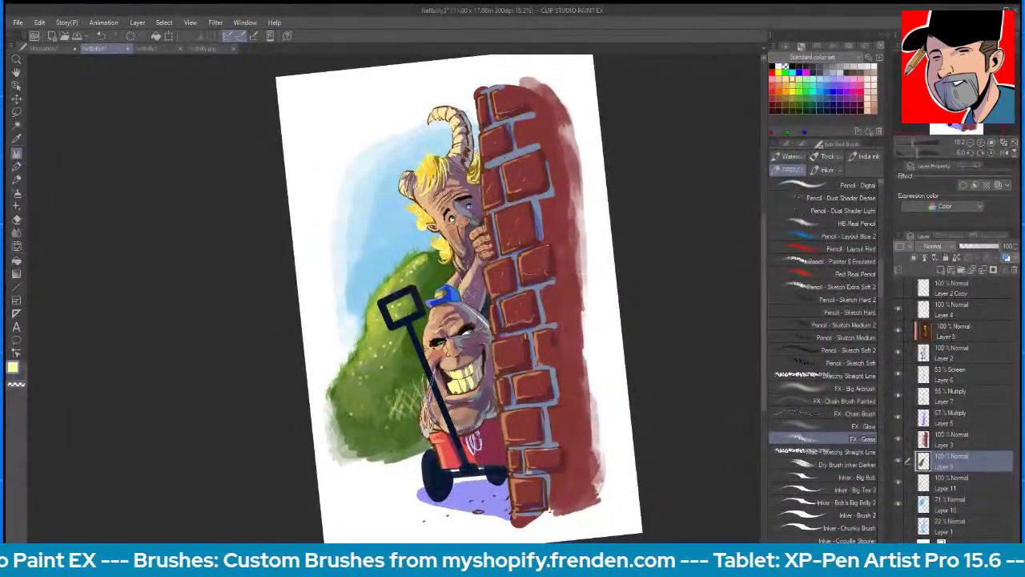
pyautogui.hotkey('ctrl', 'z')
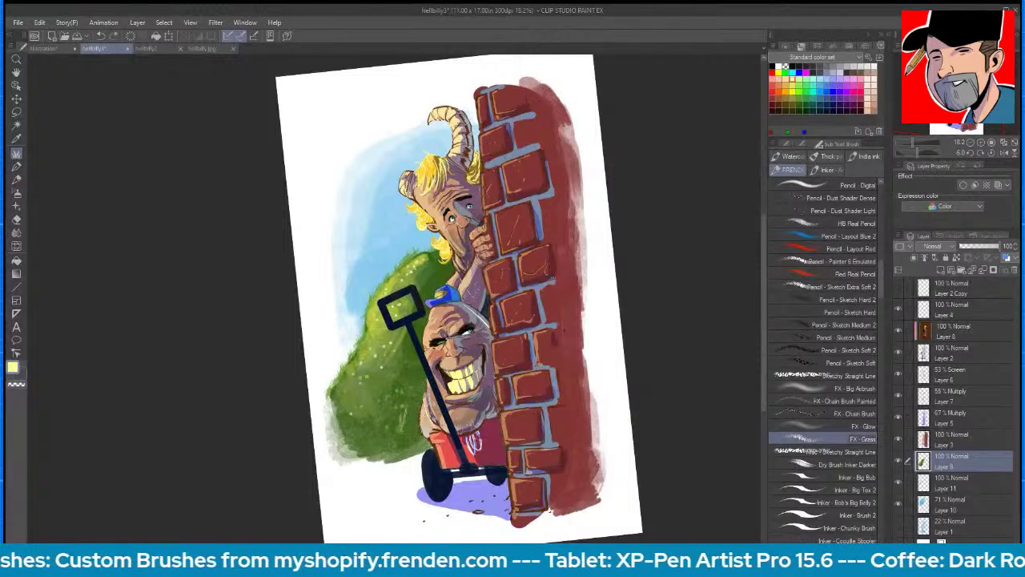
pyautogui.hotkey('ctrl', 'z')
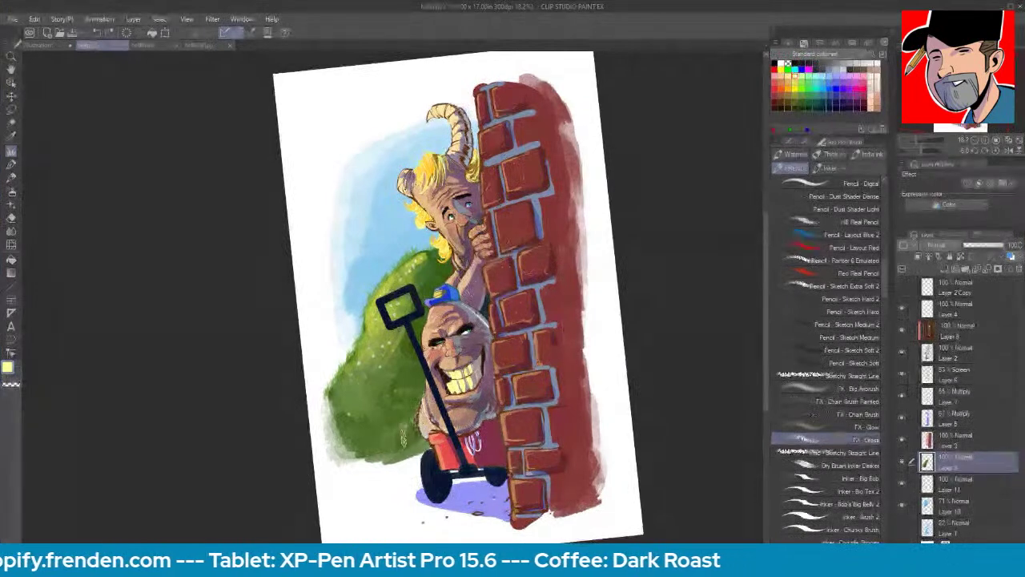
pyautogui.moveTo(420, 426)
pyautogui.mouseDown()
pyautogui.moveTo(424, 393)
pyautogui.moveTo(393, 432)
pyautogui.moveTo(426, 390)
pyautogui.moveTo(380, 410)
pyautogui.mouseUp()
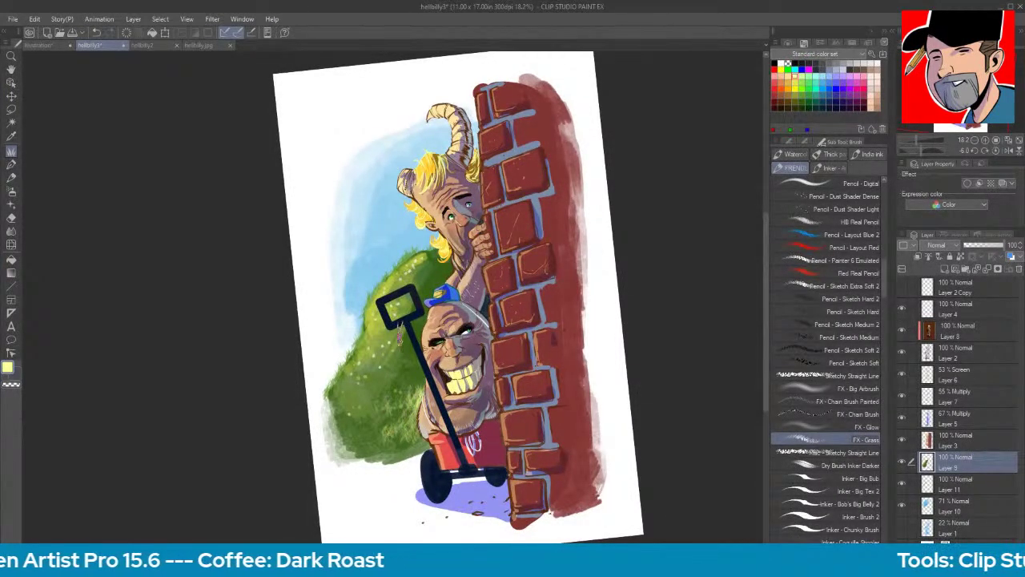
# - Undo the pale yellow grass strokes, keeping the green blades and the layer order from before them
pyautogui.hotkey('ctrl', 'z')
pyautogui.hotkey('ctrl', 'z')
pyautogui.hotkey('ctrl', 'z')
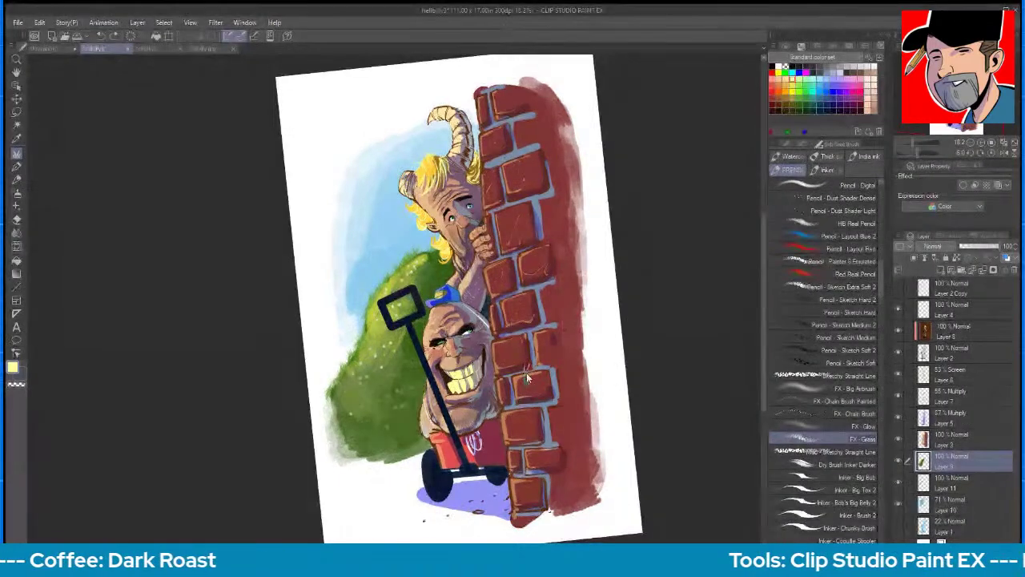
pyautogui.hotkey('ctrl', 'z')
pyautogui.click(101, 36)
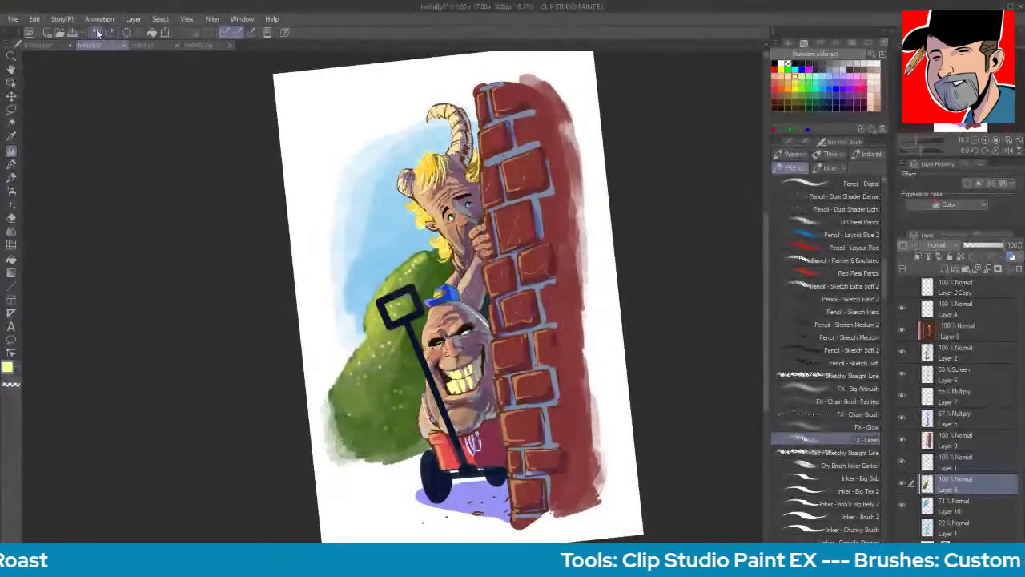
pyautogui.click(110, 33)
pyautogui.click(110, 33)
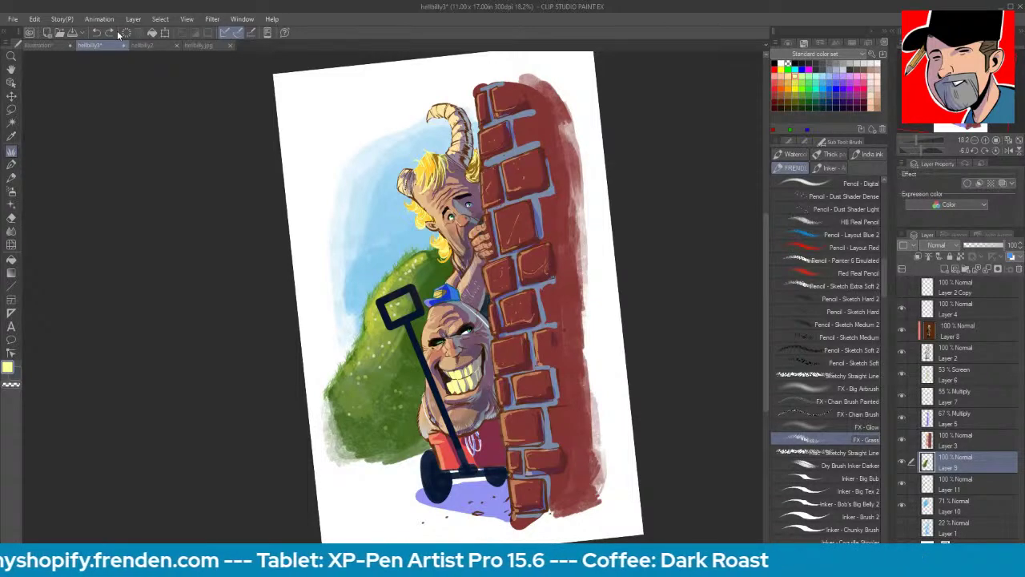
# - Draw fine pale peach hairs on the characters' skin on Layer 8 with the Inker - Hairpin Sable brush
pyautogui.click(976, 328)
pyautogui.click(797, 83)
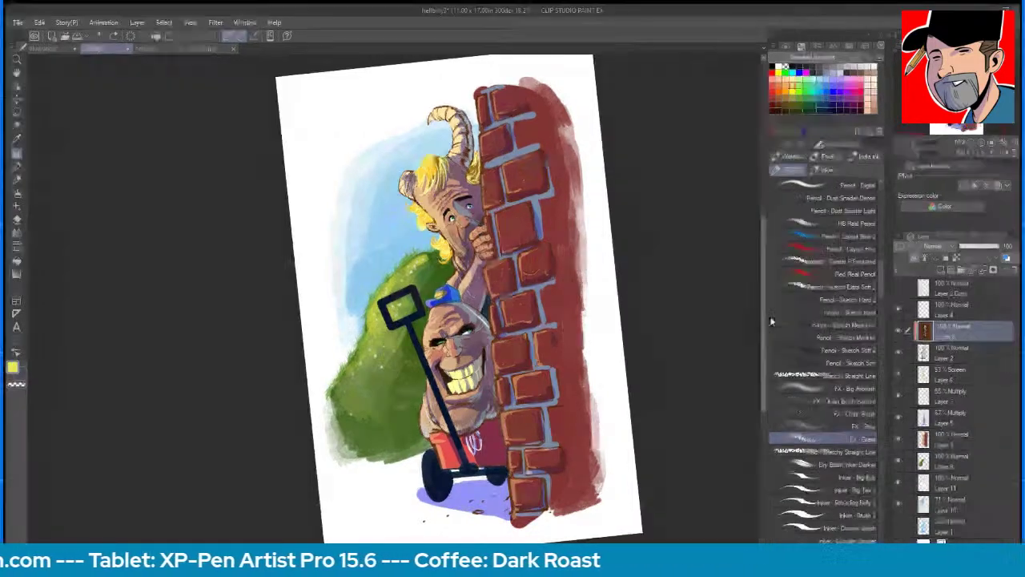
pyautogui.click(833, 168)
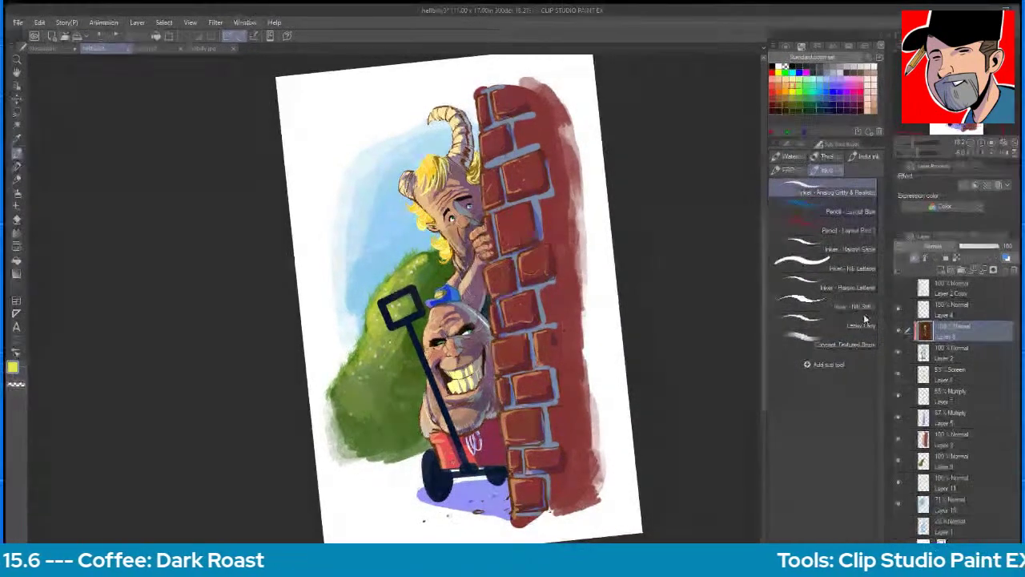
pyautogui.click(827, 266)
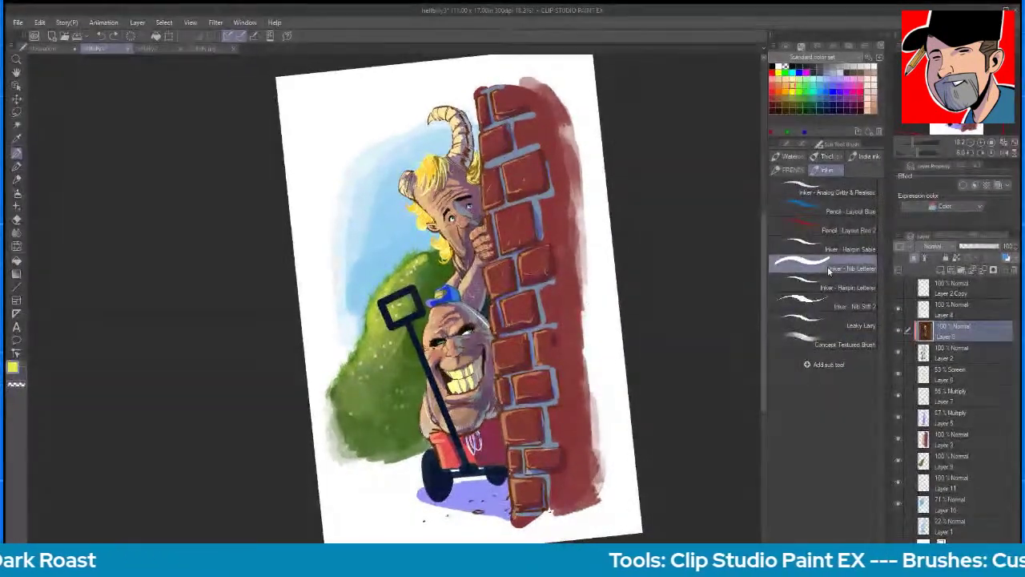
pyautogui.click(861, 249)
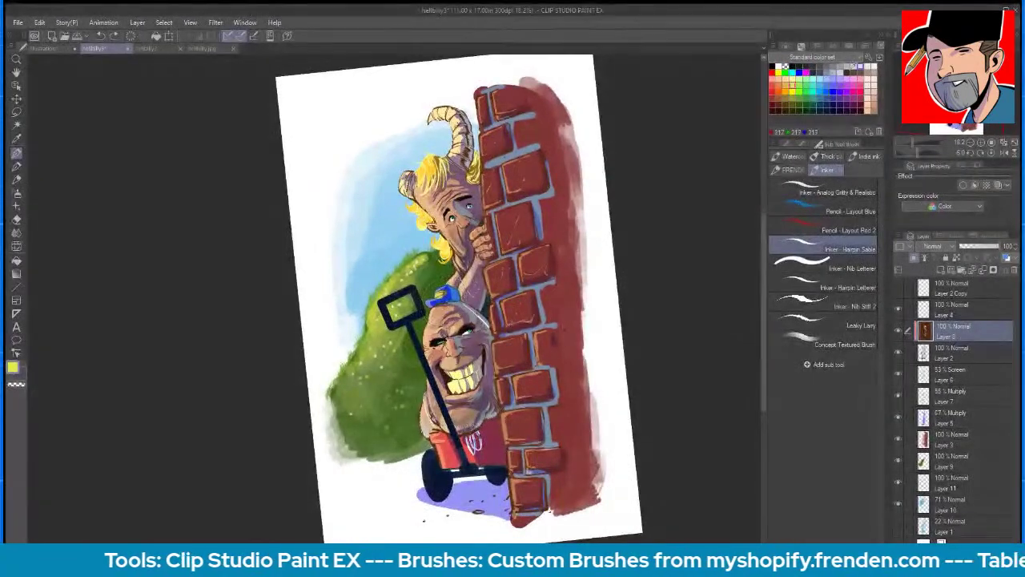
pyautogui.click(872, 76)
pyautogui.hotkey('ctrl', 'space')
pyautogui.moveTo(433, 334); pyautogui.dragTo(513, 334)
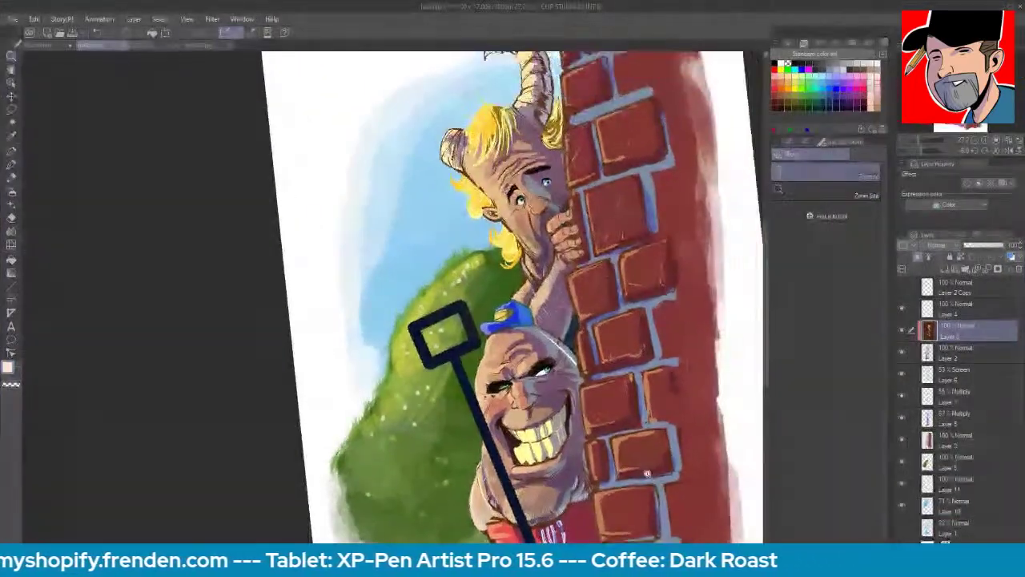
pyautogui.press('b')
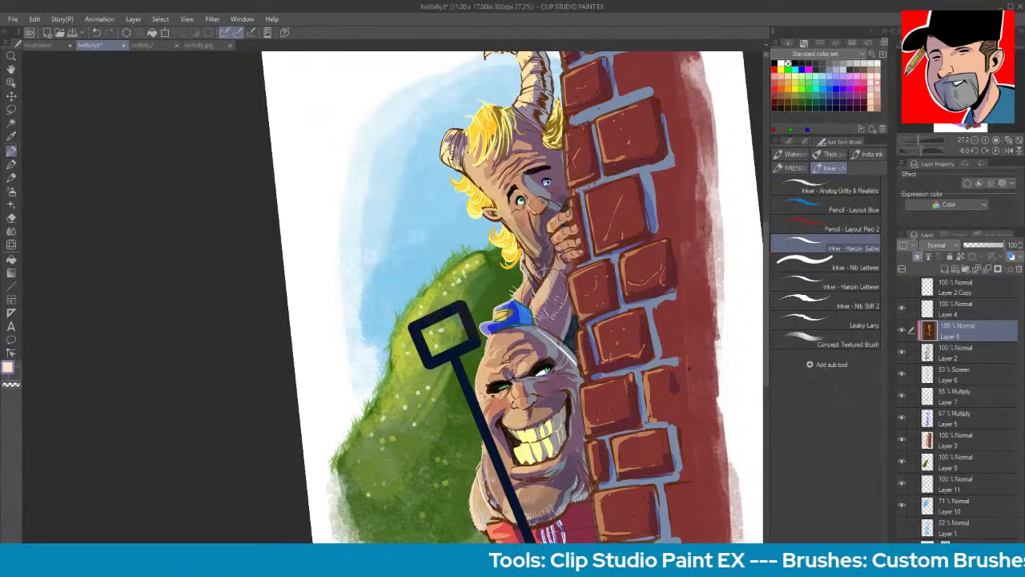
# - Draw thin light aqua highlight lines and hairs on the shadowed side of the grinning character
pyautogui.click(816, 76)
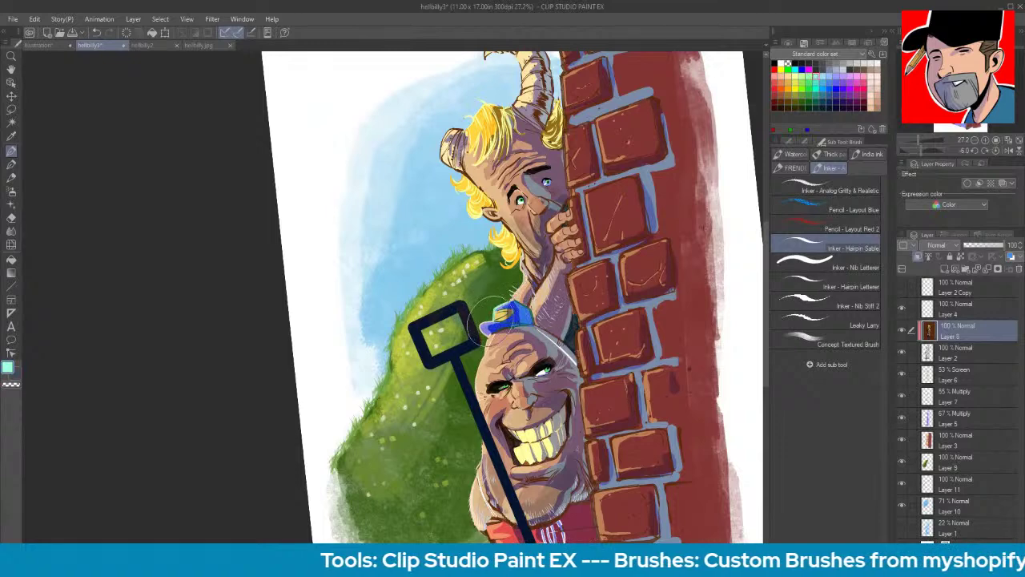
pyautogui.moveTo(685, 425)
pyautogui.mouseDown()
pyautogui.moveTo(647, 275)
pyautogui.moveTo(632, 318)
pyautogui.mouseUp()
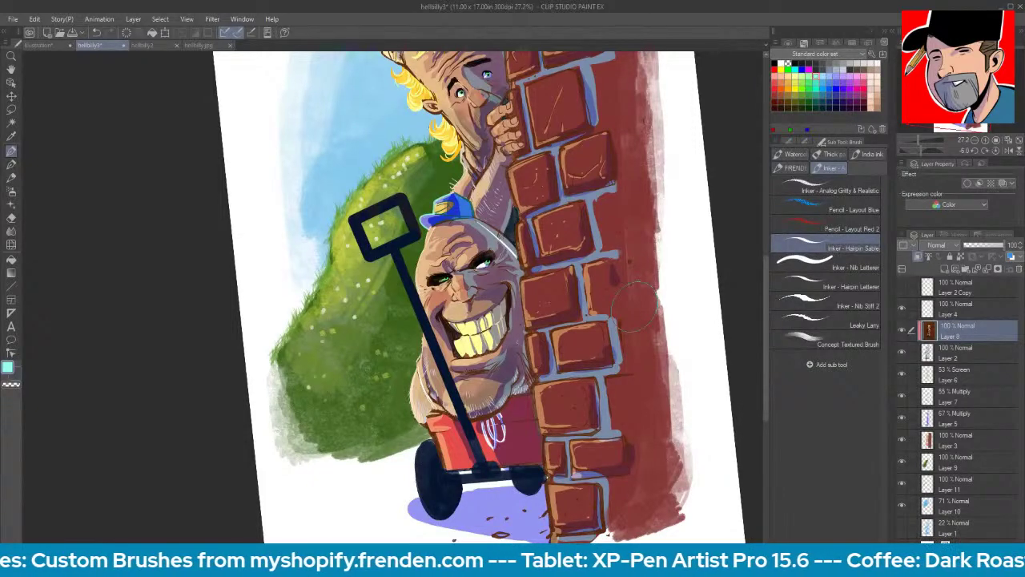
pyautogui.hotkey('ctrl', '-')
pyautogui.moveTo(623, 407); pyautogui.dragTo(631, 442)
pyautogui.press('b')
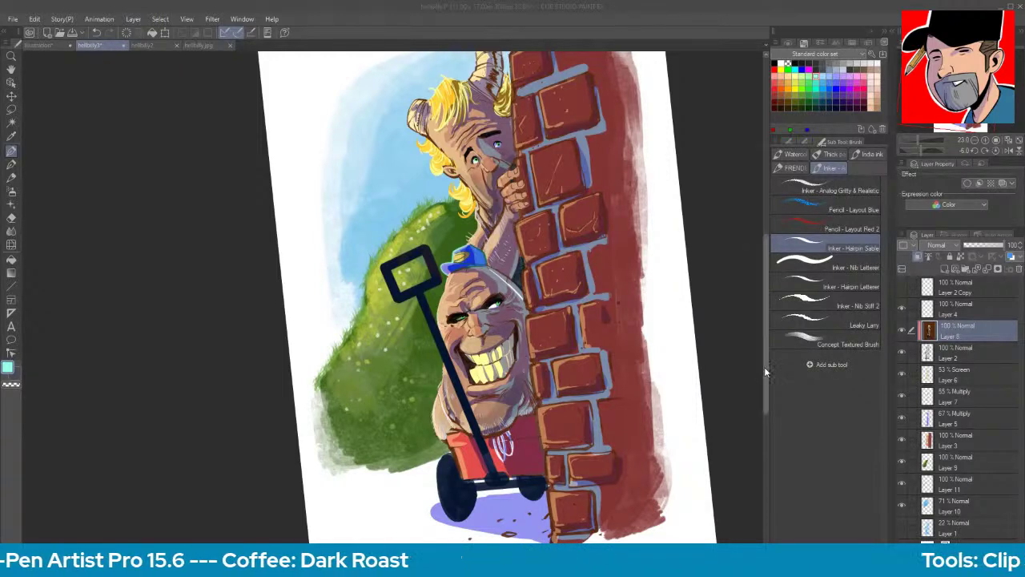
# - Draw dark contour and hair strokes along the edges of both characters where they meet the brick wall
pyautogui.moveTo(765, 371)
pyautogui.mouseDown()
pyautogui.moveTo(766, 381)
pyautogui.moveTo(763, 356)
pyautogui.mouseUp()
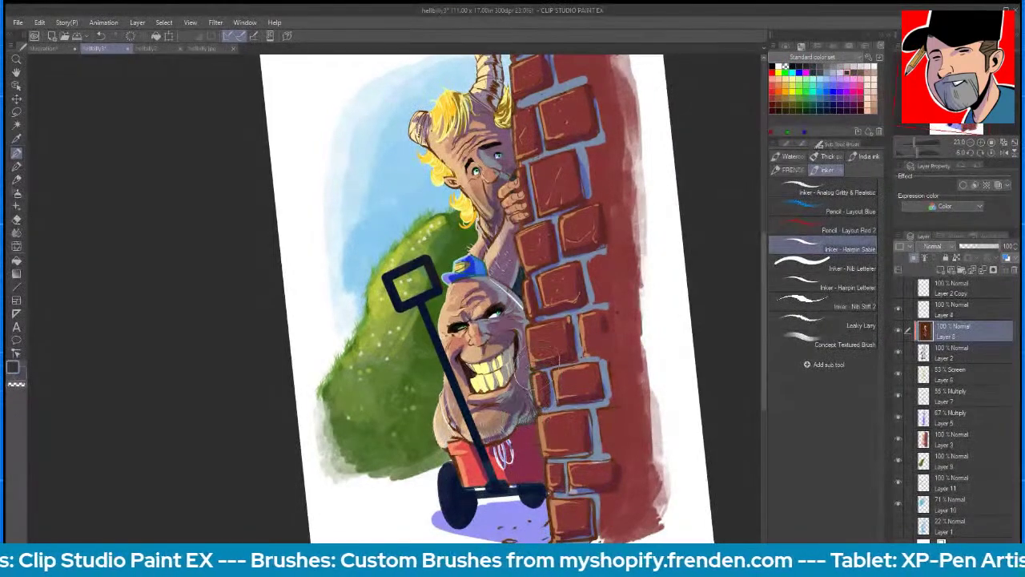
pyautogui.moveTo(514, 329); pyautogui.dragTo(517, 352)
pyautogui.moveTo(533, 316)
pyautogui.mouseDown()
pyautogui.moveTo(513, 320)
pyautogui.moveTo(501, 352)
pyautogui.moveTo(488, 337)
pyautogui.moveTo(530, 386)
pyautogui.moveTo(506, 436)
pyautogui.moveTo(528, 384)
pyautogui.moveTo(521, 433)
pyautogui.moveTo(537, 424)
pyautogui.mouseUp()
pyautogui.moveTo(500, 161); pyautogui.dragTo(496, 222)
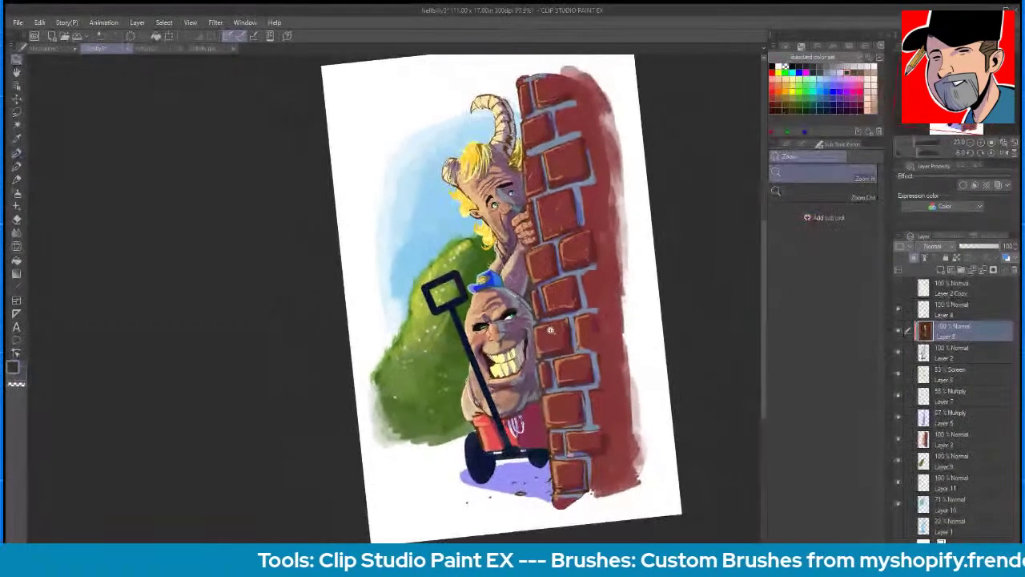
pyautogui.moveTo(596, 395); pyautogui.dragTo(513, 393)
pyautogui.moveTo(474, 359); pyautogui.dragTo(502, 343)
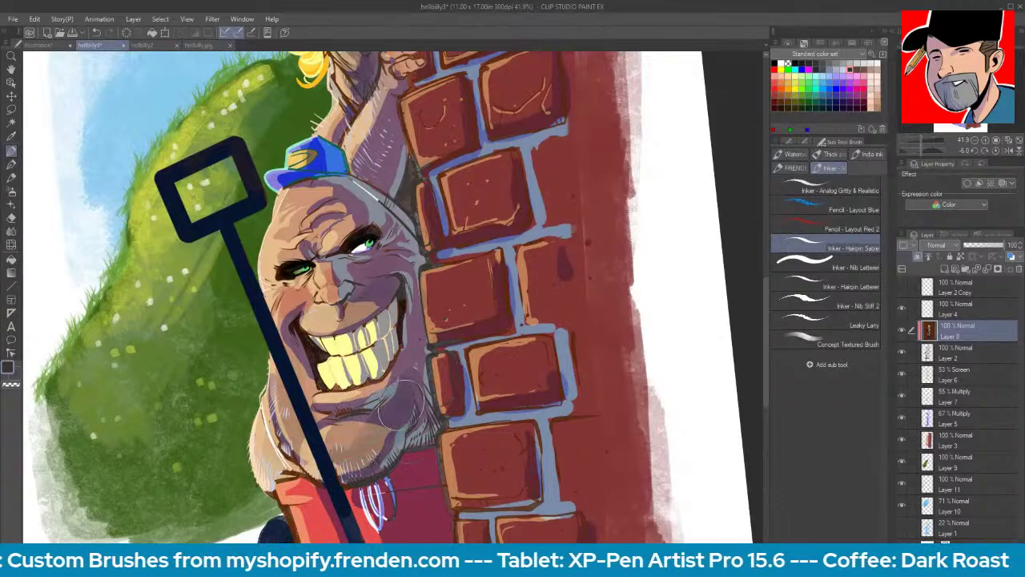
pyautogui.moveTo(403, 442); pyautogui.dragTo(428, 223)
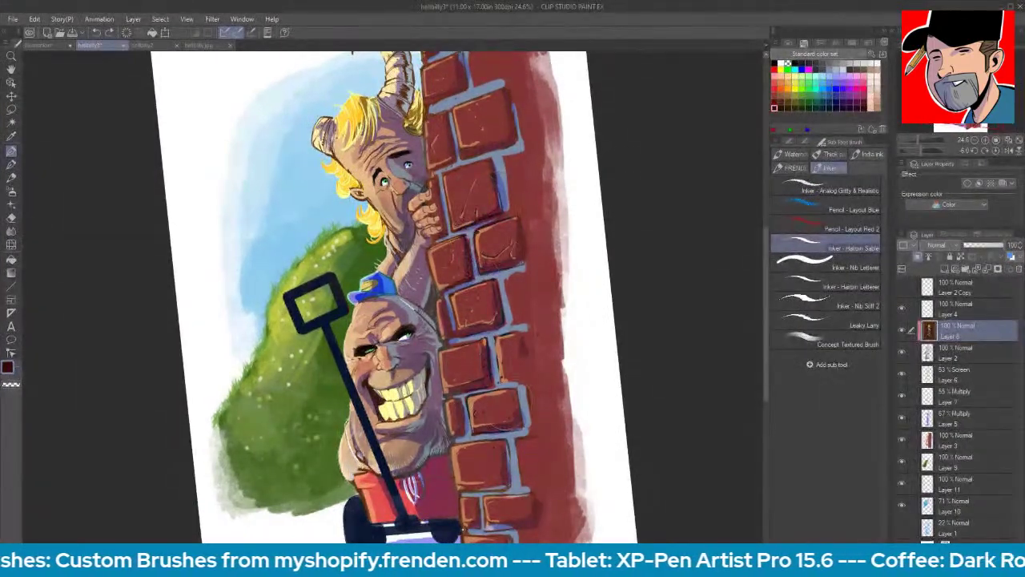
# - Ink dark maroon shadow lines and cracks around the bricks of the wall
pyautogui.moveTo(489, 433); pyautogui.dragTo(521, 412)
pyautogui.moveTo(464, 169); pyautogui.dragTo(497, 163)
pyautogui.moveTo(467, 71); pyautogui.dragTo(464, 93)
pyautogui.moveTo(521, 216); pyautogui.dragTo(523, 261)
pyautogui.moveTo(528, 387); pyautogui.dragTo(530, 405)
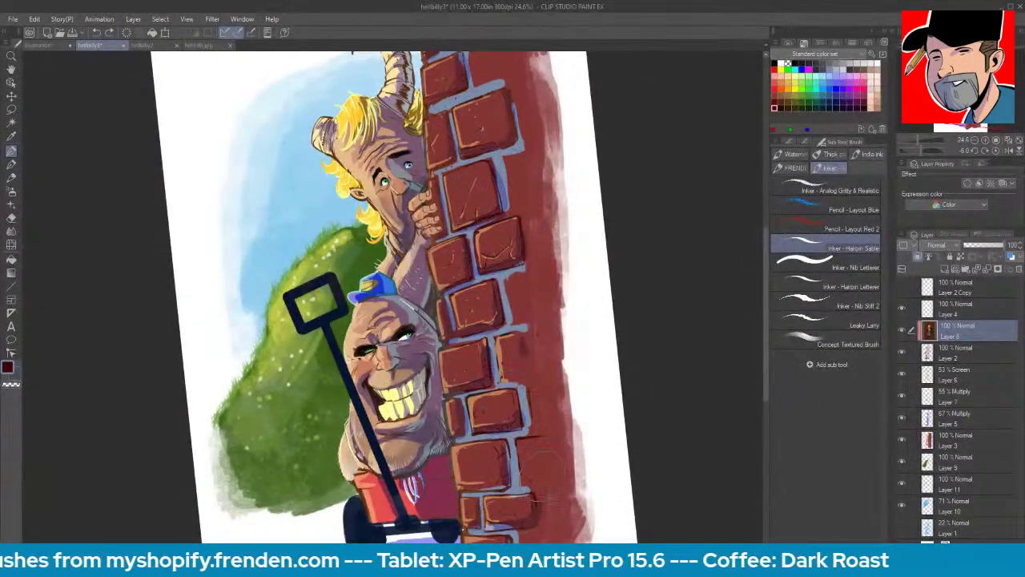
pyautogui.press('space')
pyautogui.scroll(-3, 609, 410)
pyautogui.moveTo(615, 407); pyautogui.dragTo(545, 396)
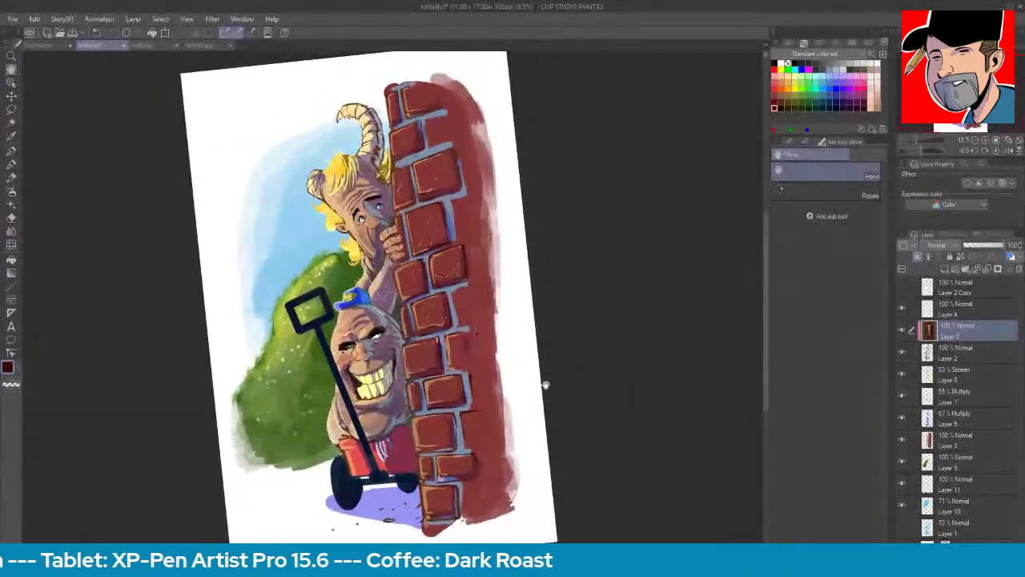
# - Paint pale blue highlights on the wagon's handle and wheels on Layer 4 with the Concept Textured Brush
pyautogui.press('b')
pyautogui.press('x')
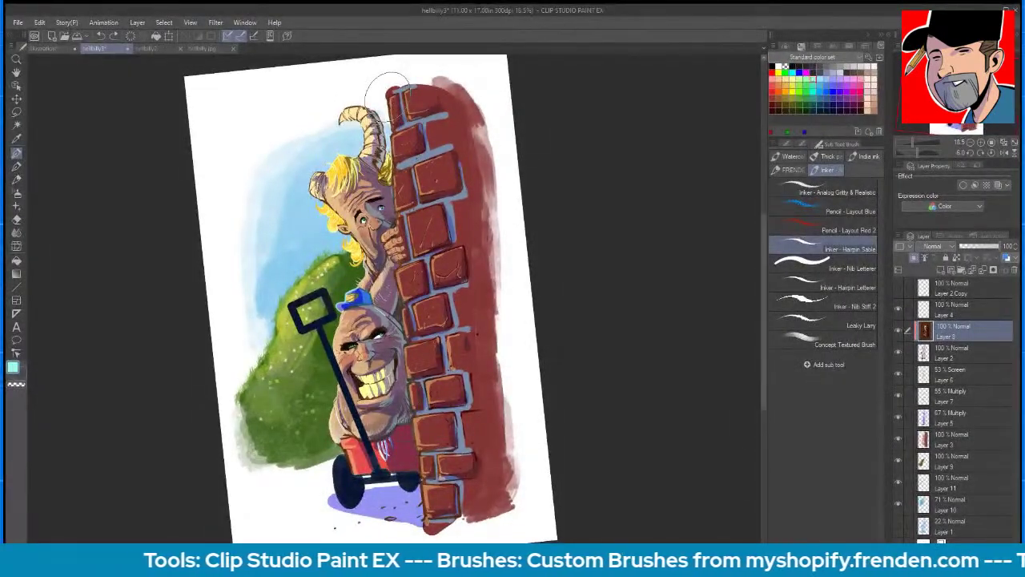
pyautogui.hotkey('ctrl', 'space')
pyautogui.moveTo(357, 356); pyautogui.dragTo(504, 352)
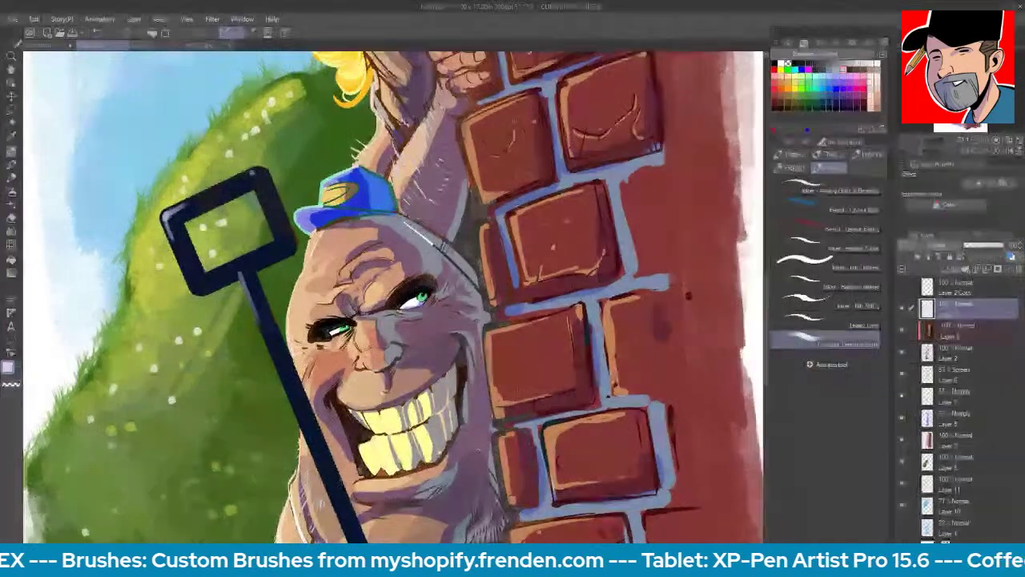
pyautogui.scroll(-2, 540, 420)
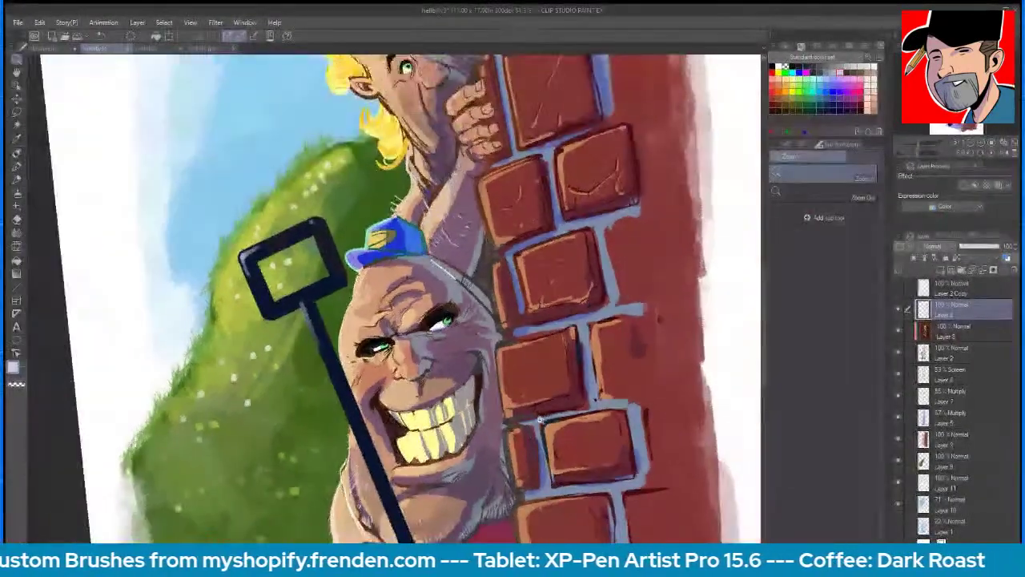
pyautogui.moveTo(528, 436); pyautogui.dragTo(491, 258)
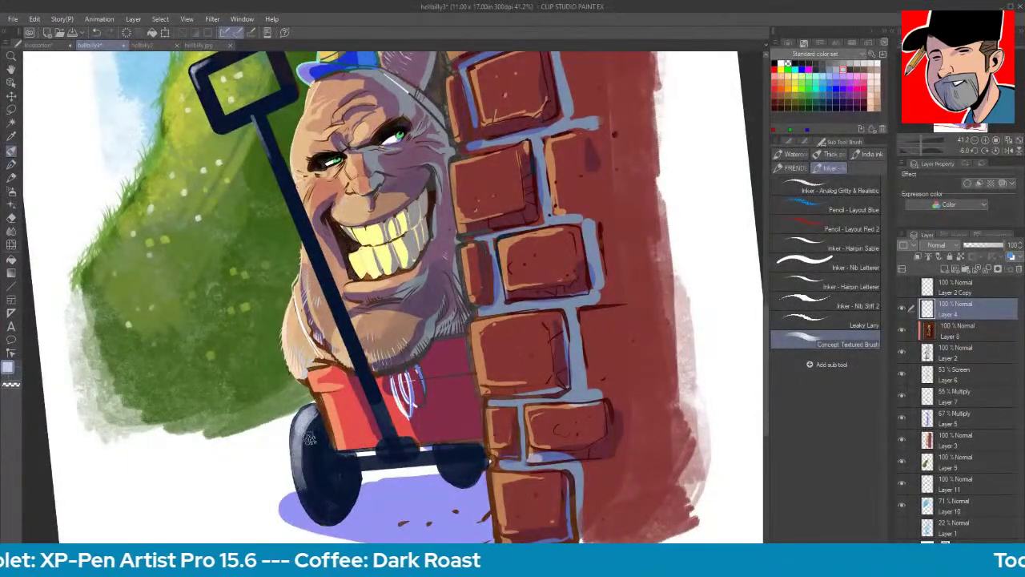
pyautogui.moveTo(692, 407)
pyautogui.mouseDown()
pyautogui.moveTo(695, 441)
pyautogui.moveTo(676, 476)
pyautogui.moveTo(673, 413)
pyautogui.mouseUp()
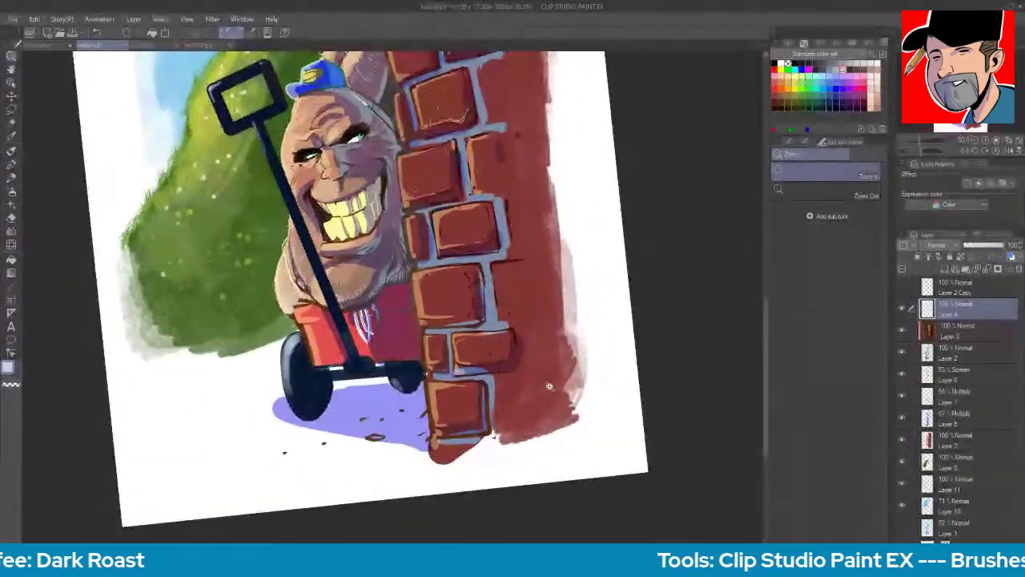
# - Add a new layer directly above Layer 1 for the ground and load the Additional color set
pyautogui.click(950, 526)
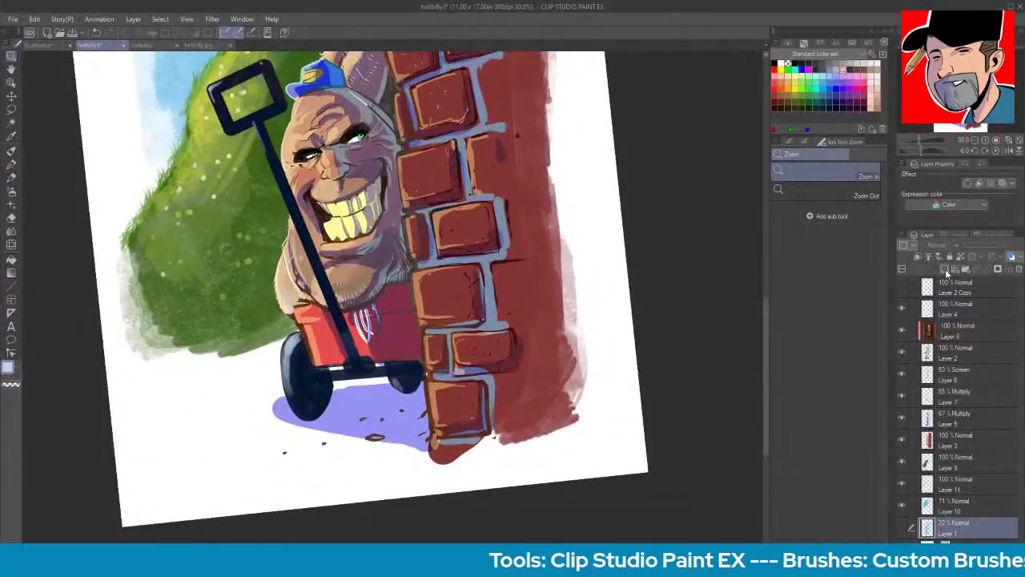
pyautogui.click(955, 270)
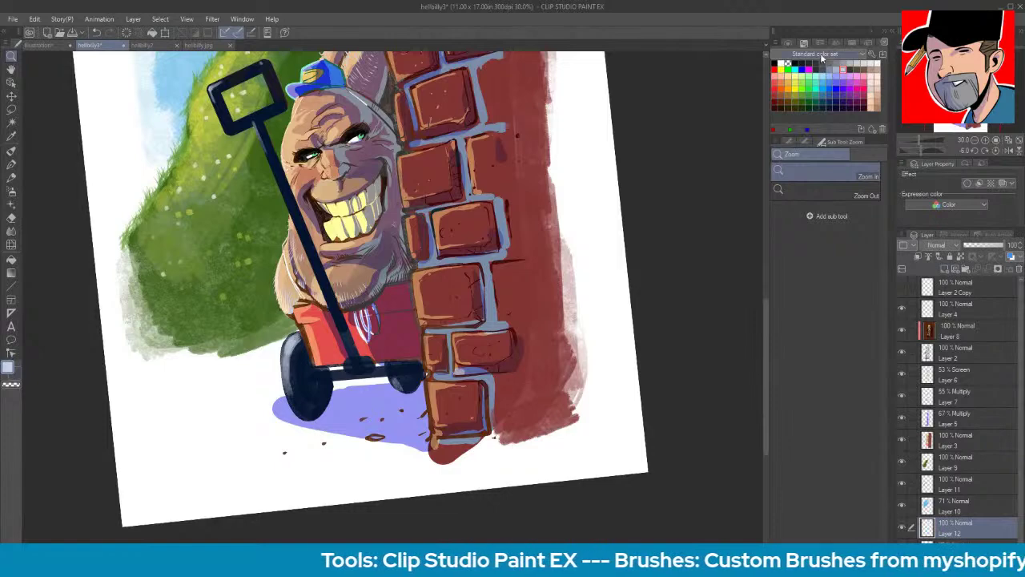
pyautogui.click(861, 54)
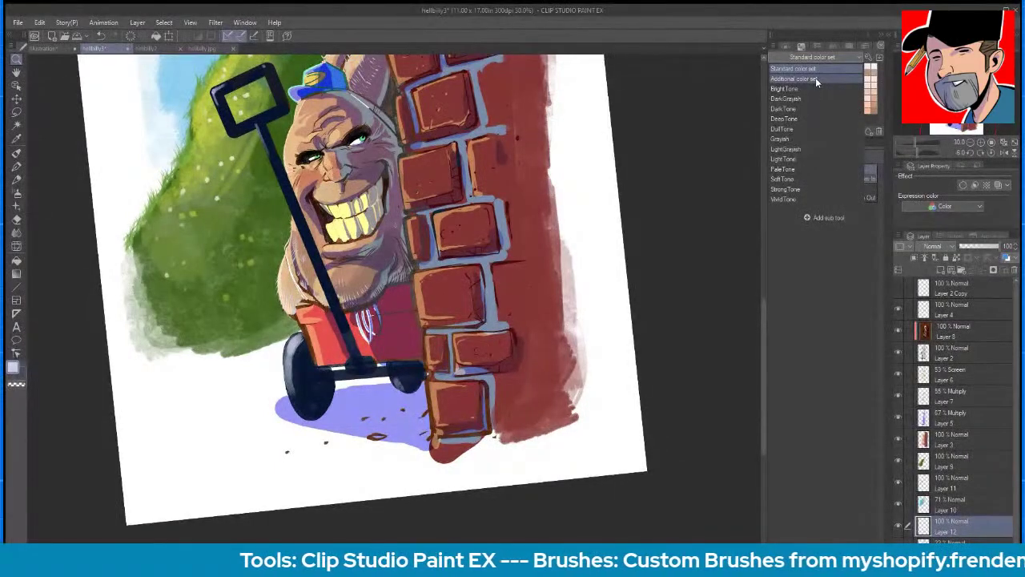
pyautogui.click(815, 78)
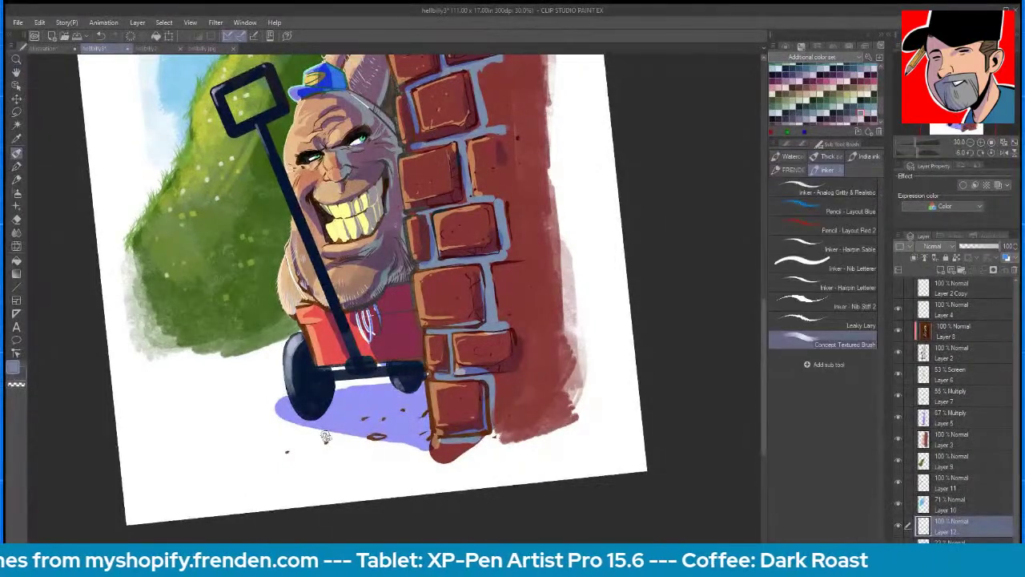
# - Paint textured grey-blue ground beneath the bush, around the wagon and up to the wall's base with the Concept Textured Brush
pyautogui.moveTo(316, 376); pyautogui.dragTo(248, 424)
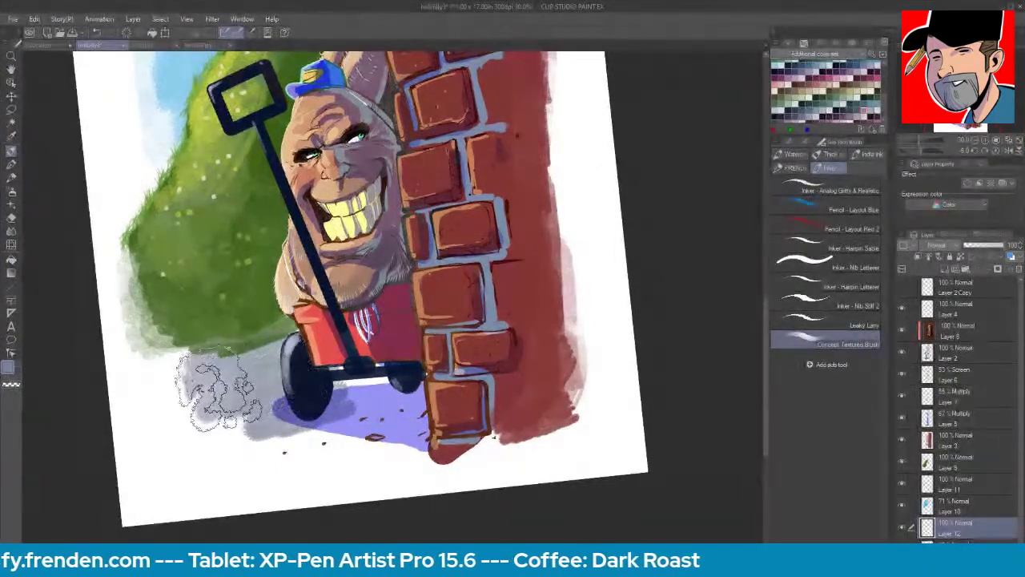
pyautogui.moveTo(220, 385)
pyautogui.mouseDown()
pyautogui.moveTo(408, 409)
pyautogui.moveTo(401, 420)
pyautogui.moveTo(228, 409)
pyautogui.mouseUp()
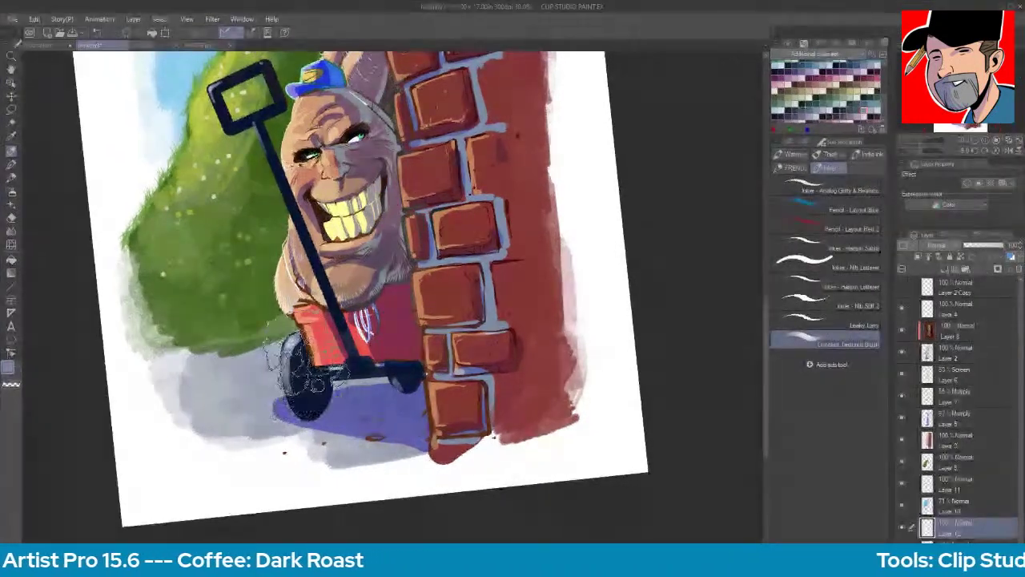
pyautogui.moveTo(312, 372)
pyautogui.mouseDown()
pyautogui.moveTo(252, 396)
pyautogui.moveTo(341, 416)
pyautogui.moveTo(366, 435)
pyautogui.mouseUp()
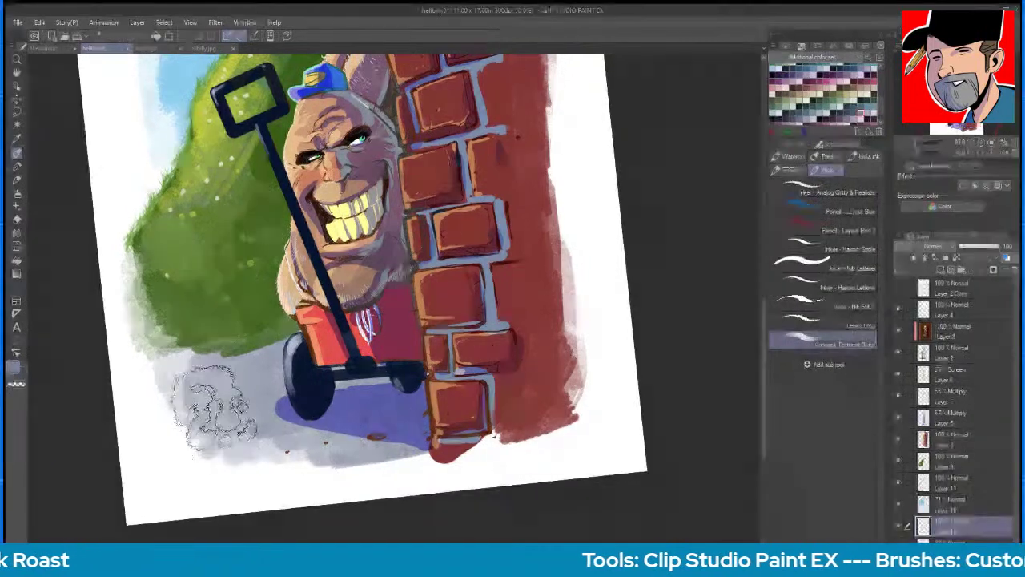
pyautogui.moveTo(201, 389)
pyautogui.mouseDown()
pyautogui.moveTo(217, 366)
pyautogui.moveTo(280, 392)
pyautogui.mouseUp()
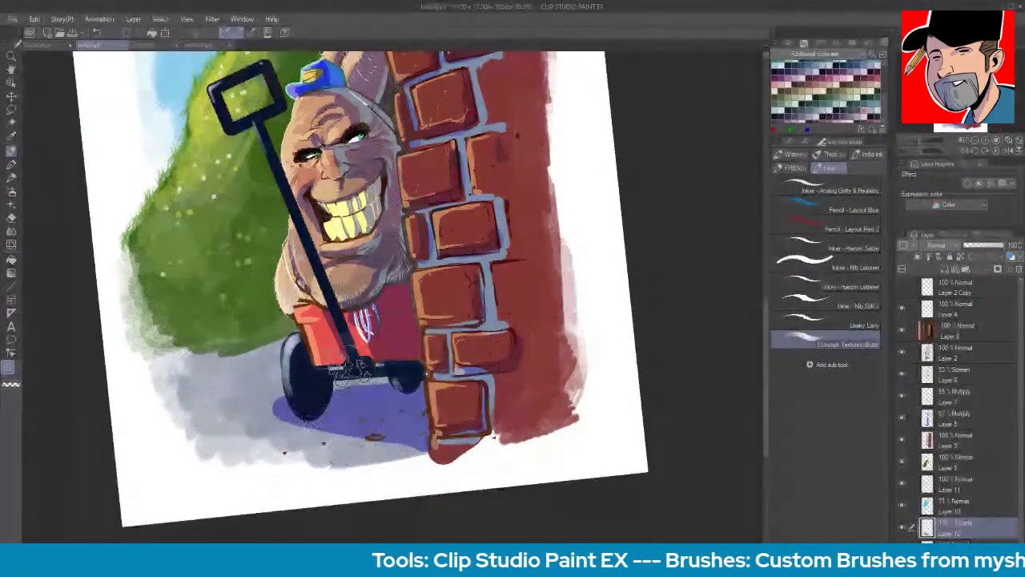
pyautogui.moveTo(376, 405)
pyautogui.mouseDown()
pyautogui.moveTo(377, 419)
pyautogui.moveTo(420, 440)
pyautogui.mouseUp()
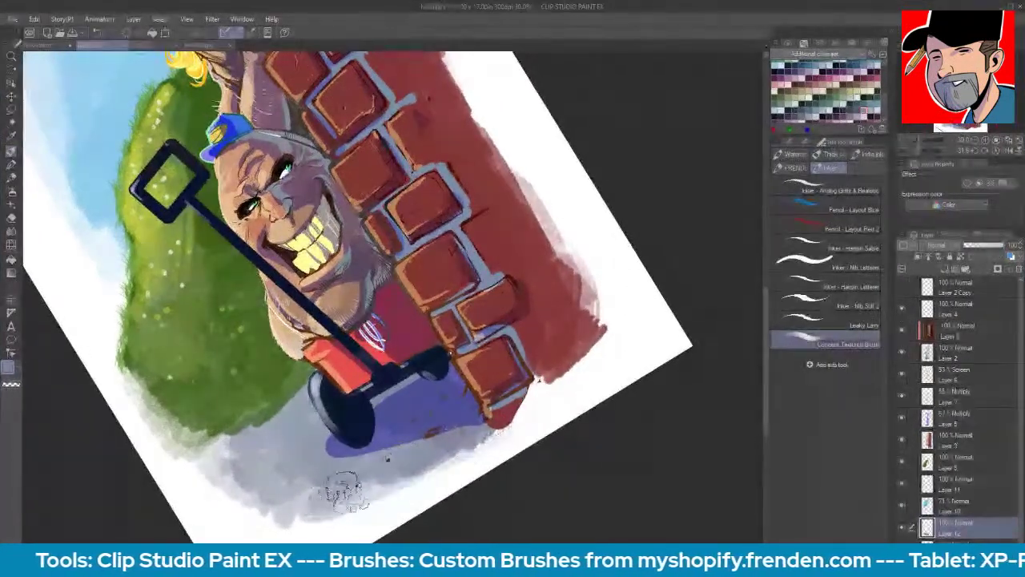
pyautogui.moveTo(407, 472)
pyautogui.mouseDown()
pyautogui.moveTo(308, 501)
pyautogui.moveTo(310, 467)
pyautogui.moveTo(255, 431)
pyautogui.moveTo(324, 384)
pyautogui.moveTo(295, 420)
pyautogui.mouseUp()
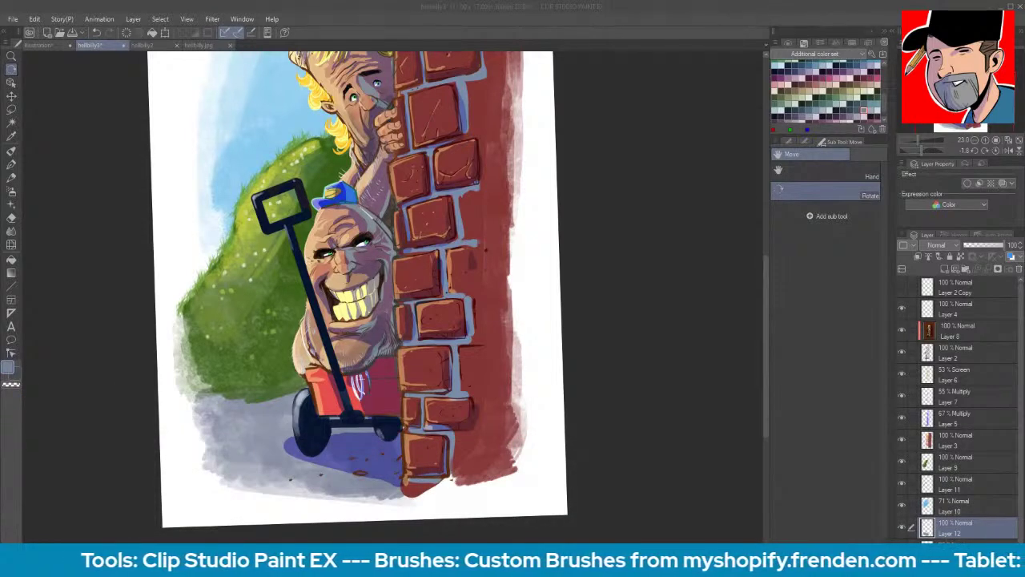
# - Review the whole hellbilly3 illustration and compare its coloring and background with the hellbilly.jpg and hellbilly2 drawings
pyautogui.moveTo(767, 310)
pyautogui.mouseDown()
pyautogui.moveTo(761, 277)
pyautogui.moveTo(758, 289)
pyautogui.mouseUp()
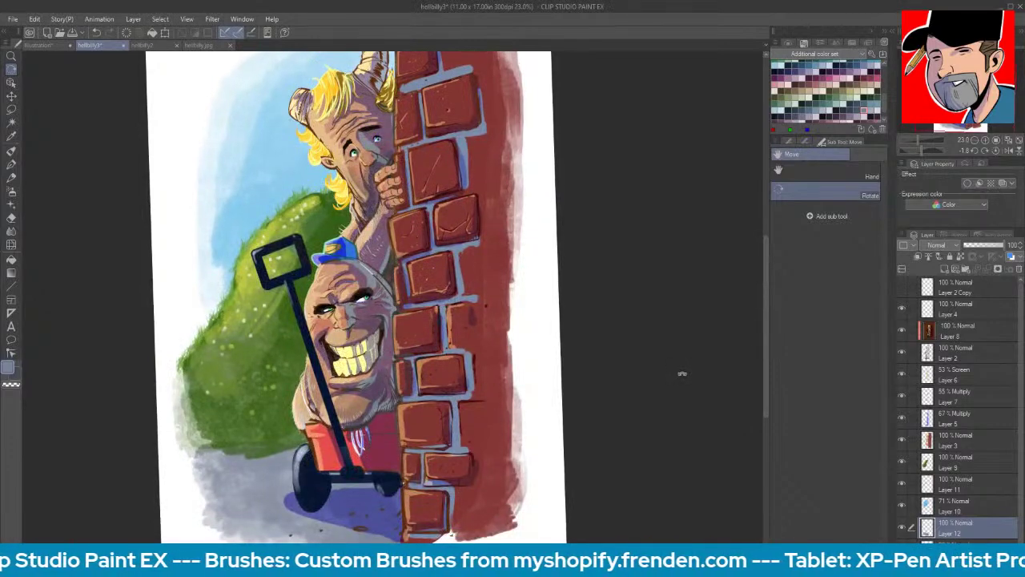
pyautogui.moveTo(681, 384); pyautogui.dragTo(657, 382)
pyautogui.moveTo(607, 340); pyautogui.dragTo(688, 382)
pyautogui.moveTo(687, 429); pyautogui.dragTo(679, 433)
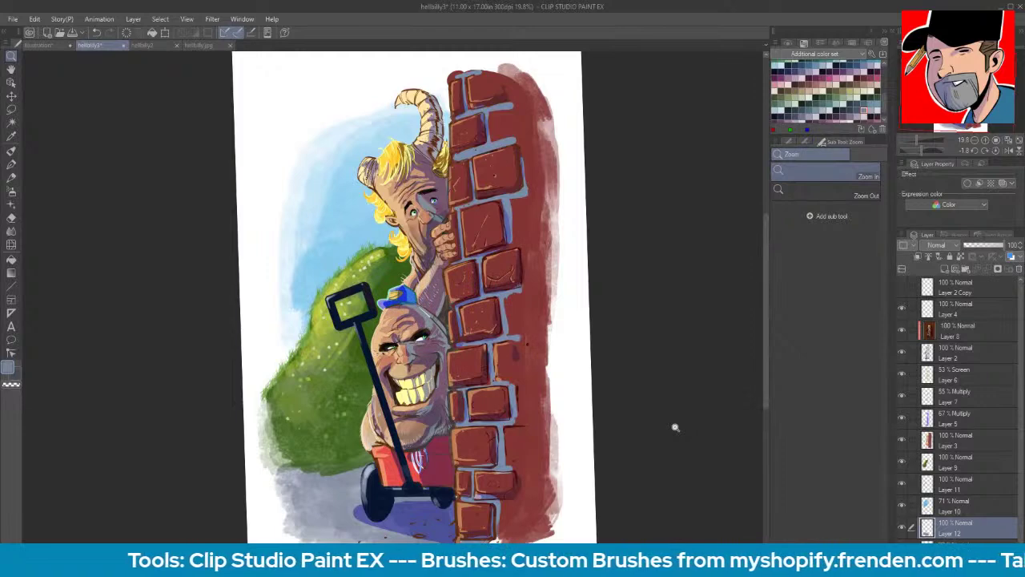
pyautogui.click(205, 47)
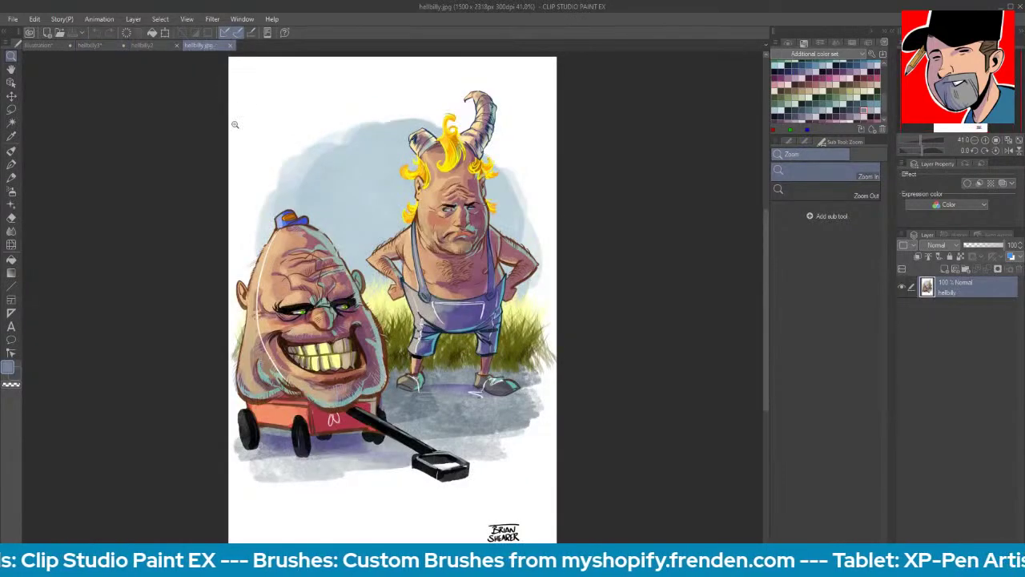
pyautogui.click(155, 46)
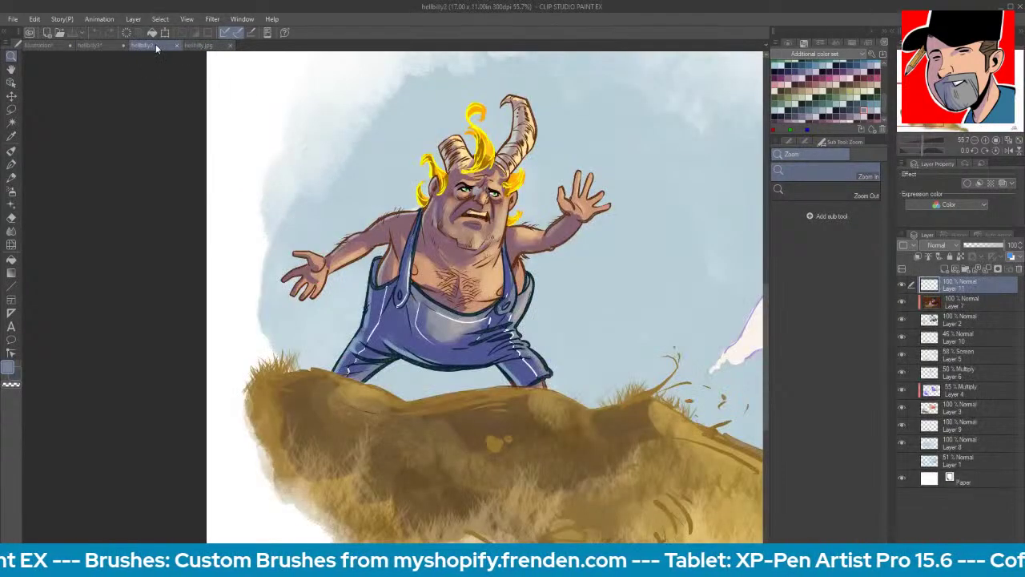
pyautogui.click(99, 46)
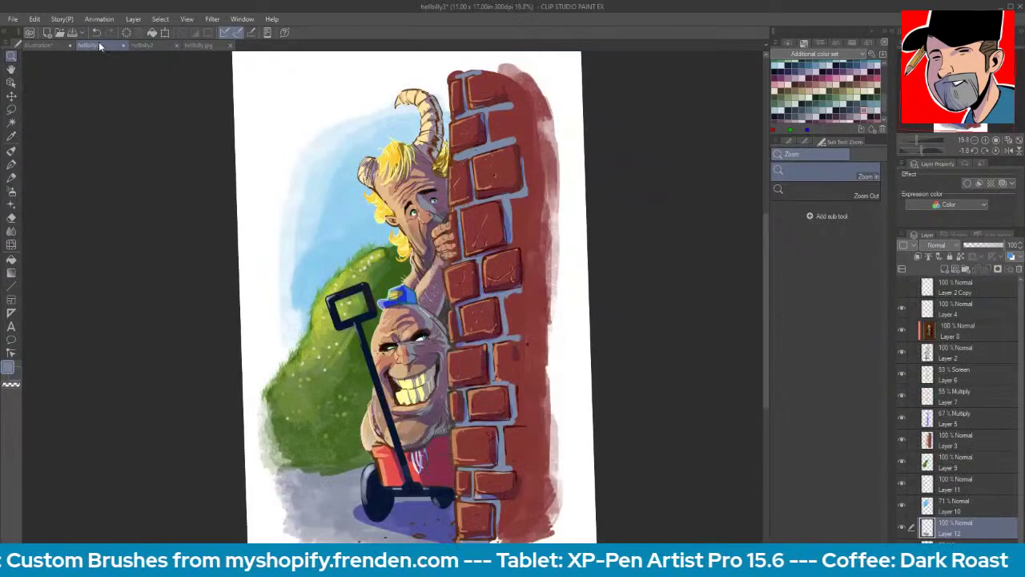